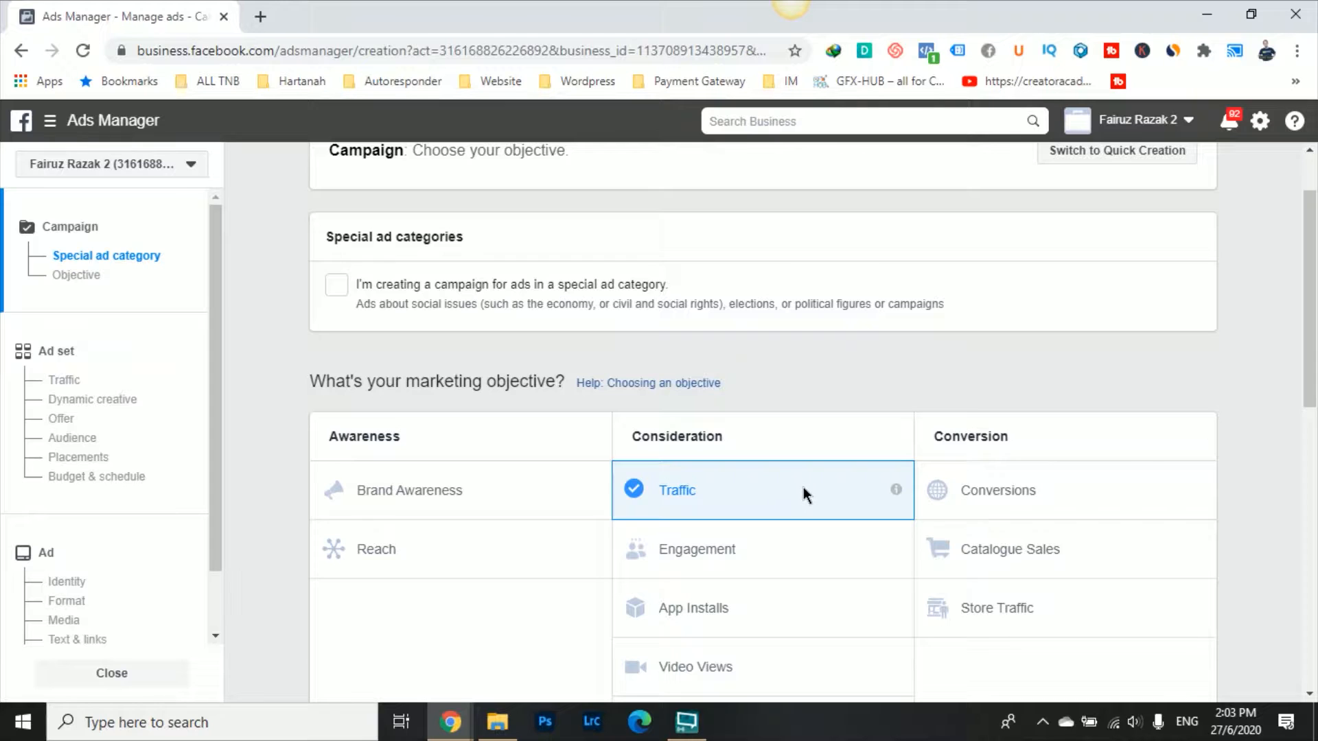
Step: Name the Traffic campaign "Traffic Ke Blogpost Split Creative"
scroll(802, 492, "down", 7)
scroll(799, 493, "down", 3)
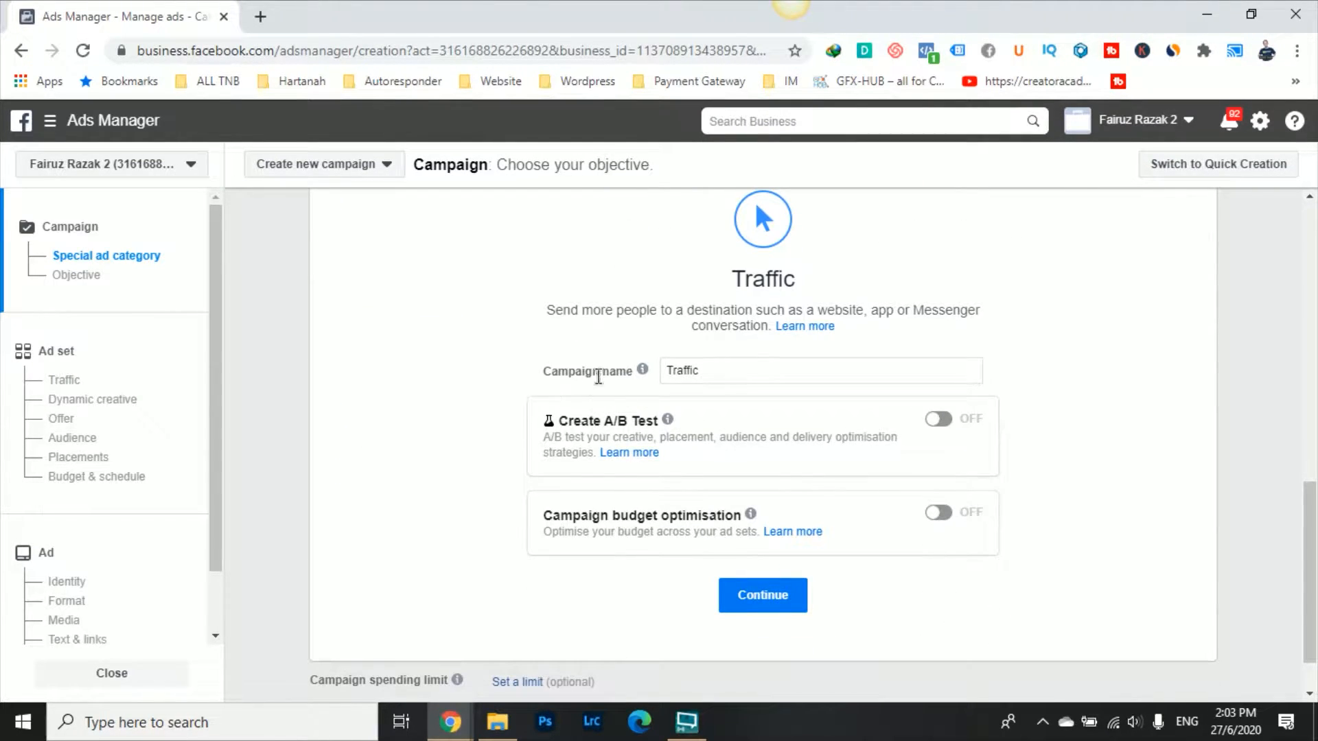
left_click(725, 364)
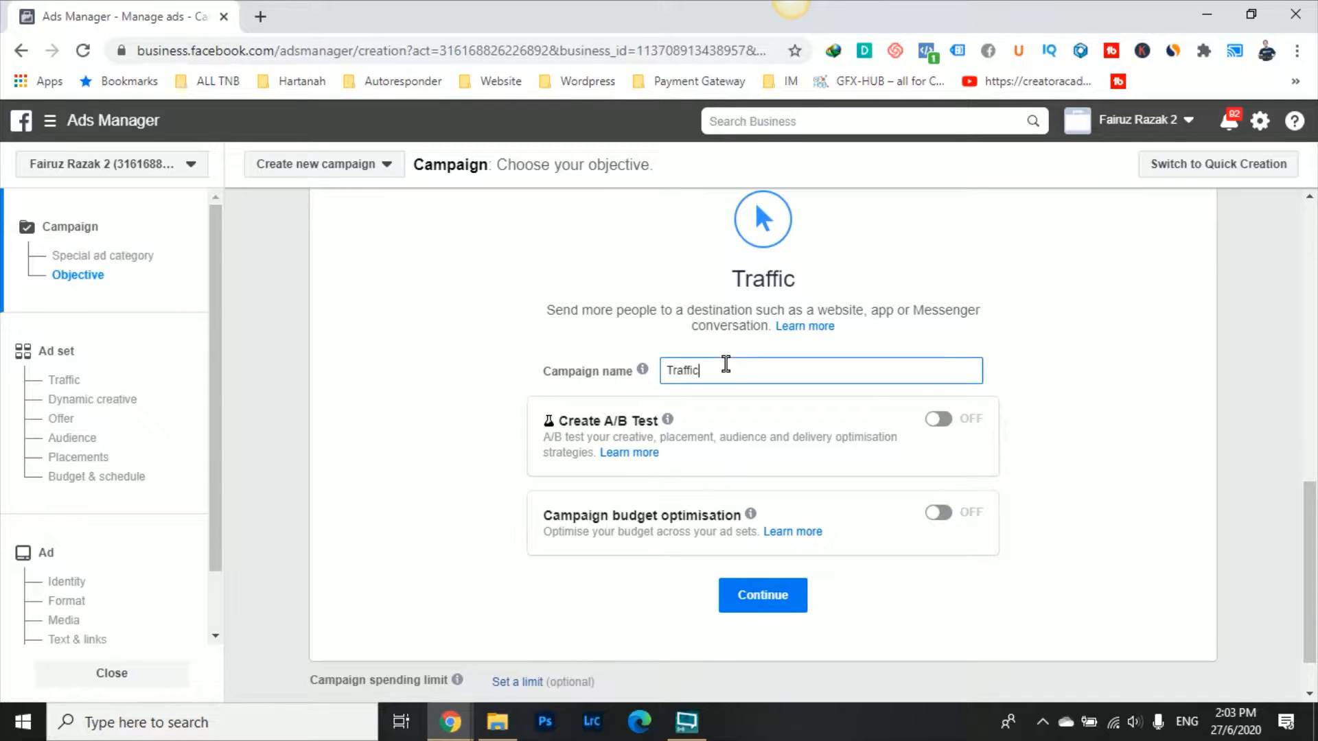
left_click(1051, 359)
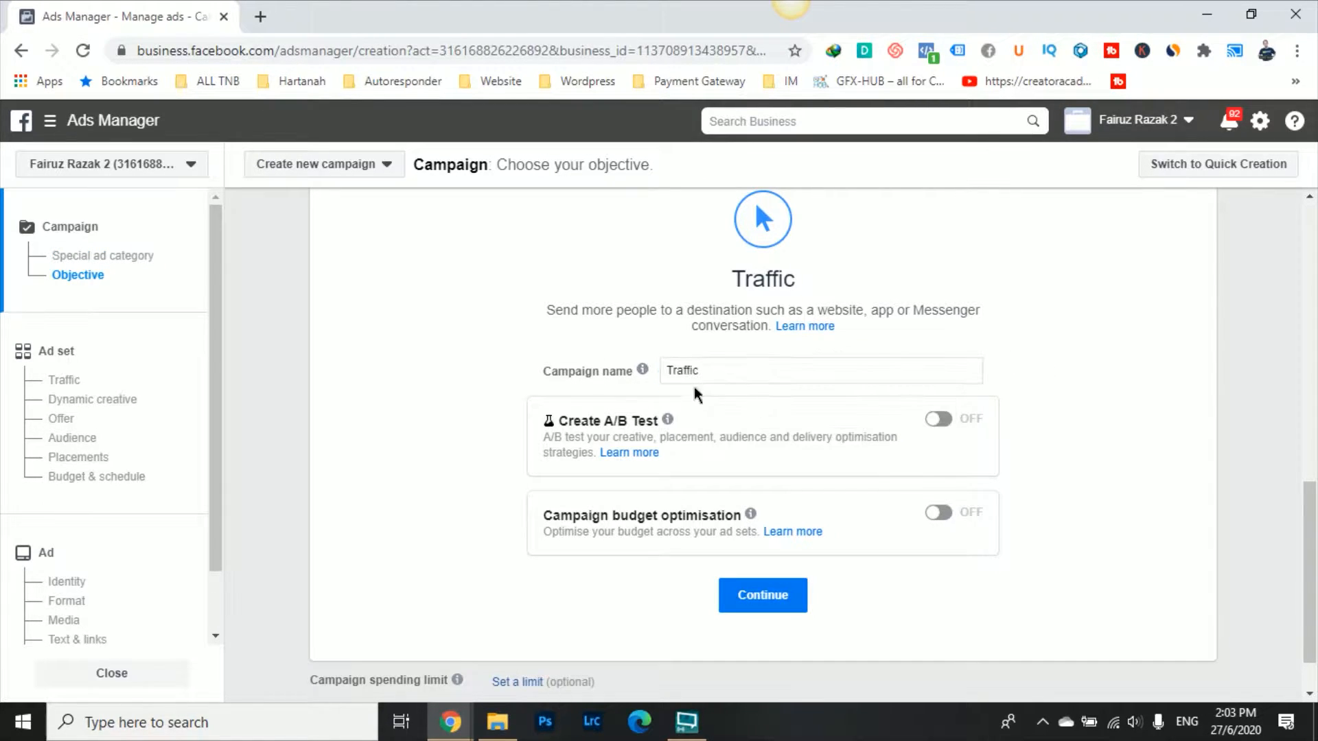
double_click(707, 369)
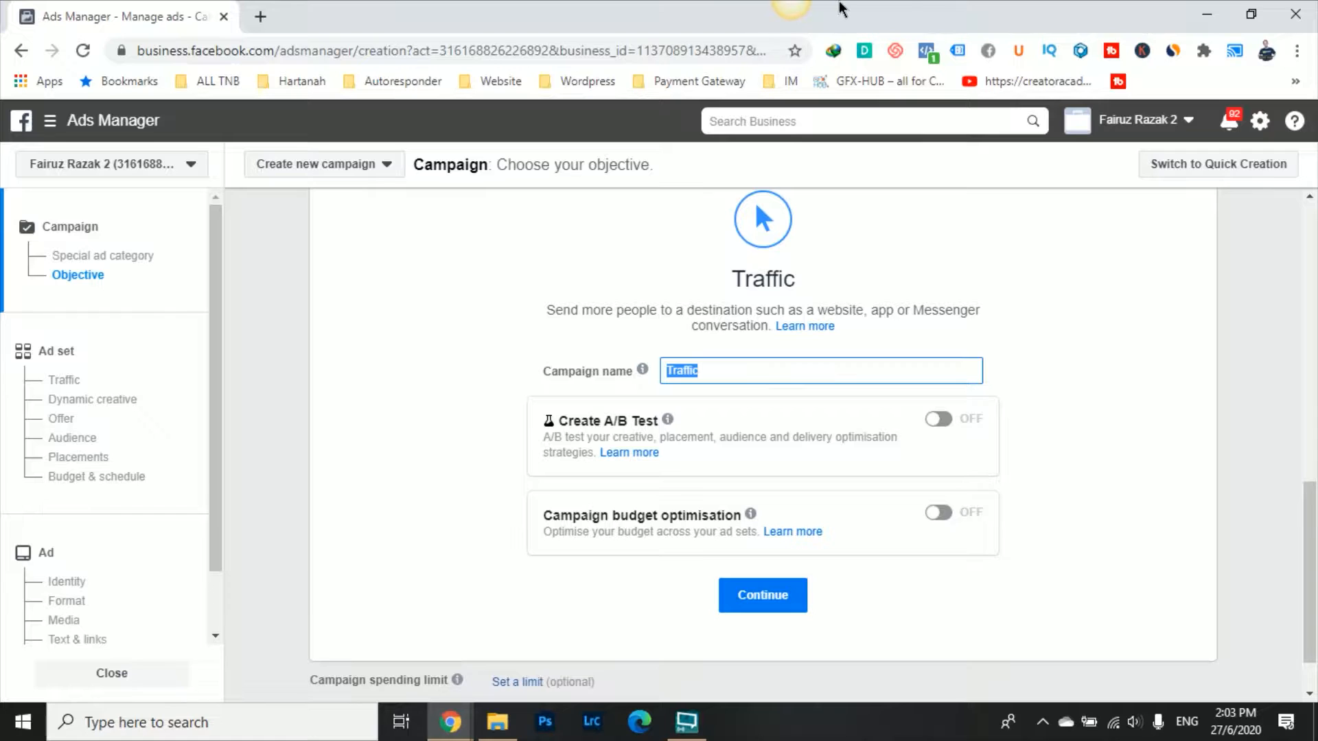
type("Traffic Ke Blo")
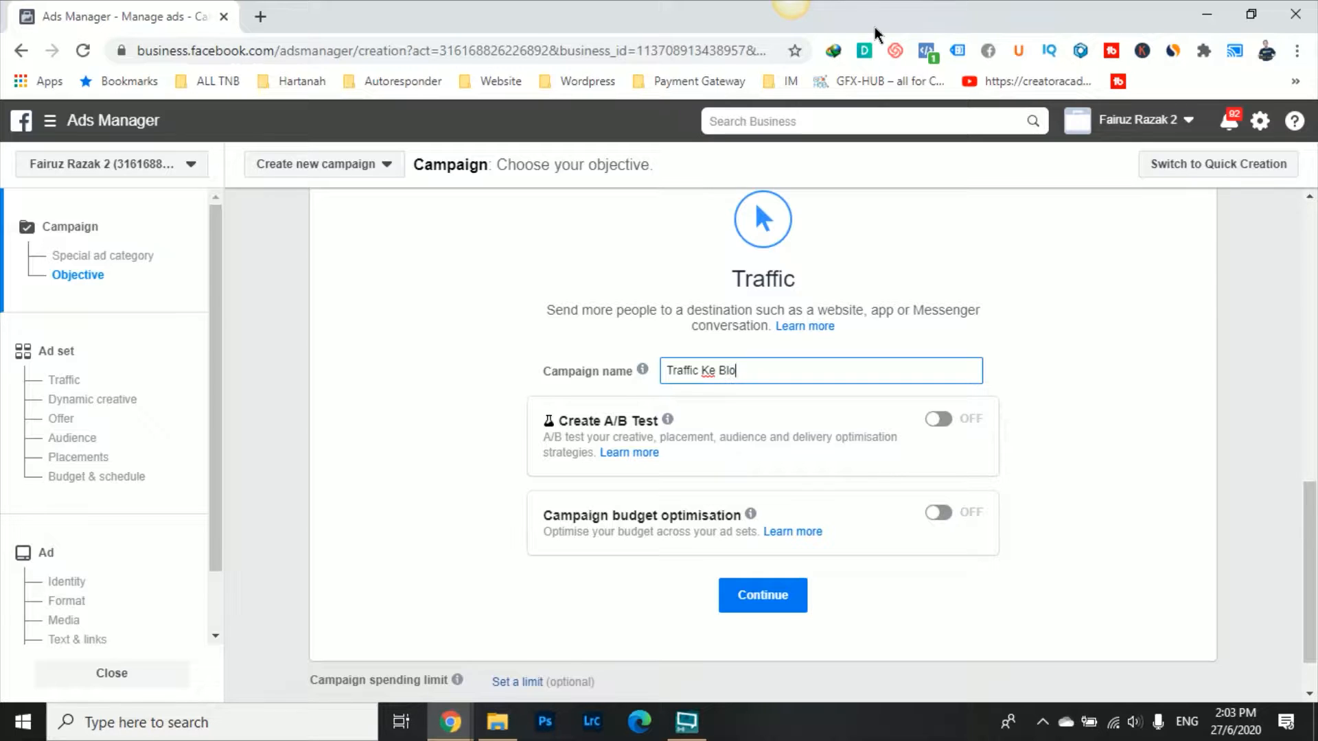
type("gpost Splite")
key("BackSpace")
key("BackSpace")
key("BackSpace")
type("t Creative")
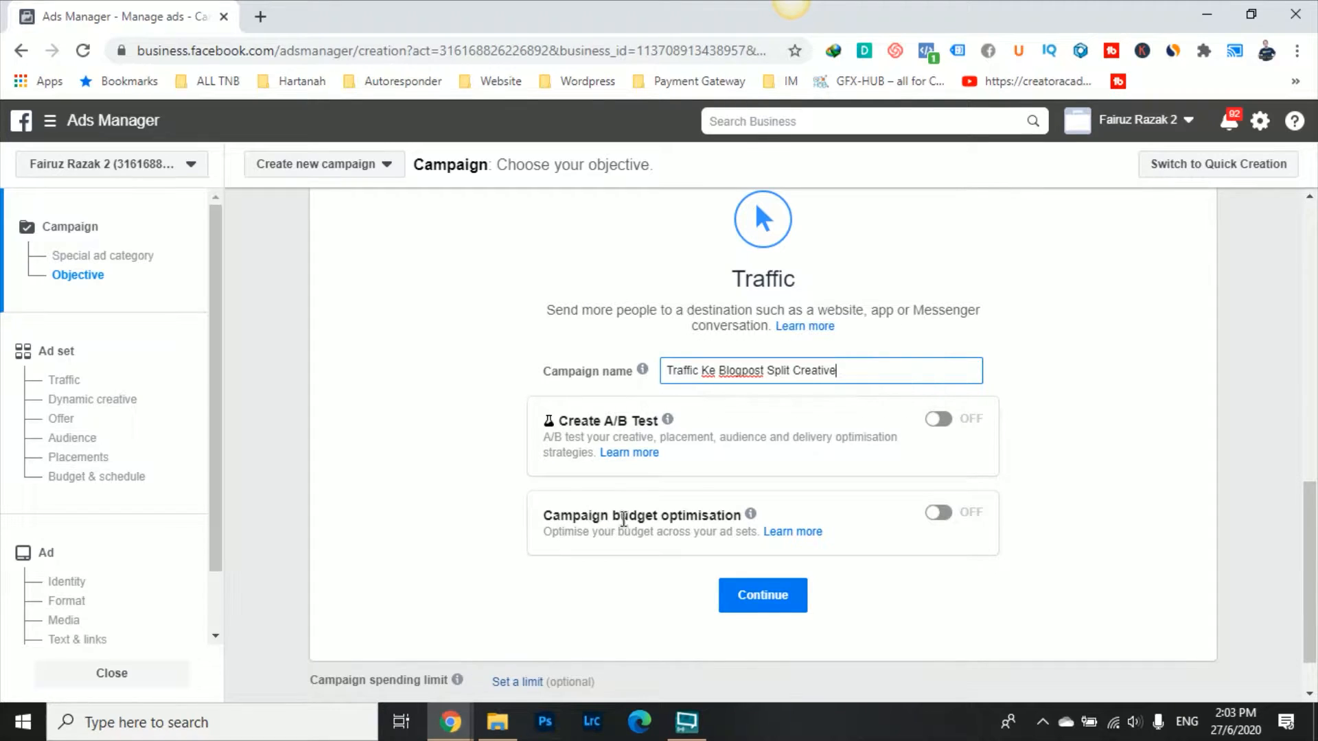
Step: Enable the A/B test with Creative as the variable and continue to the ad set settings
mouse_move(718, 518)
mouse_move(663, 426)
left_click(941, 420)
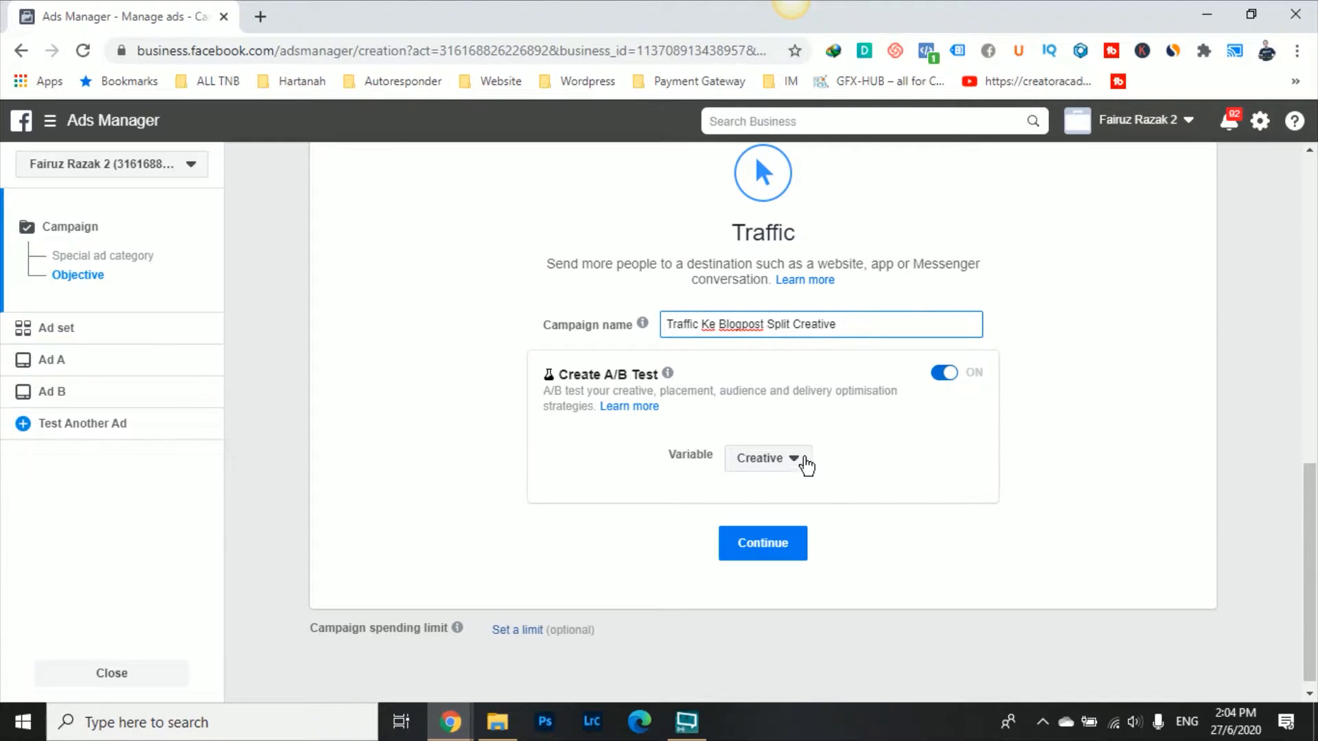
left_click(802, 466)
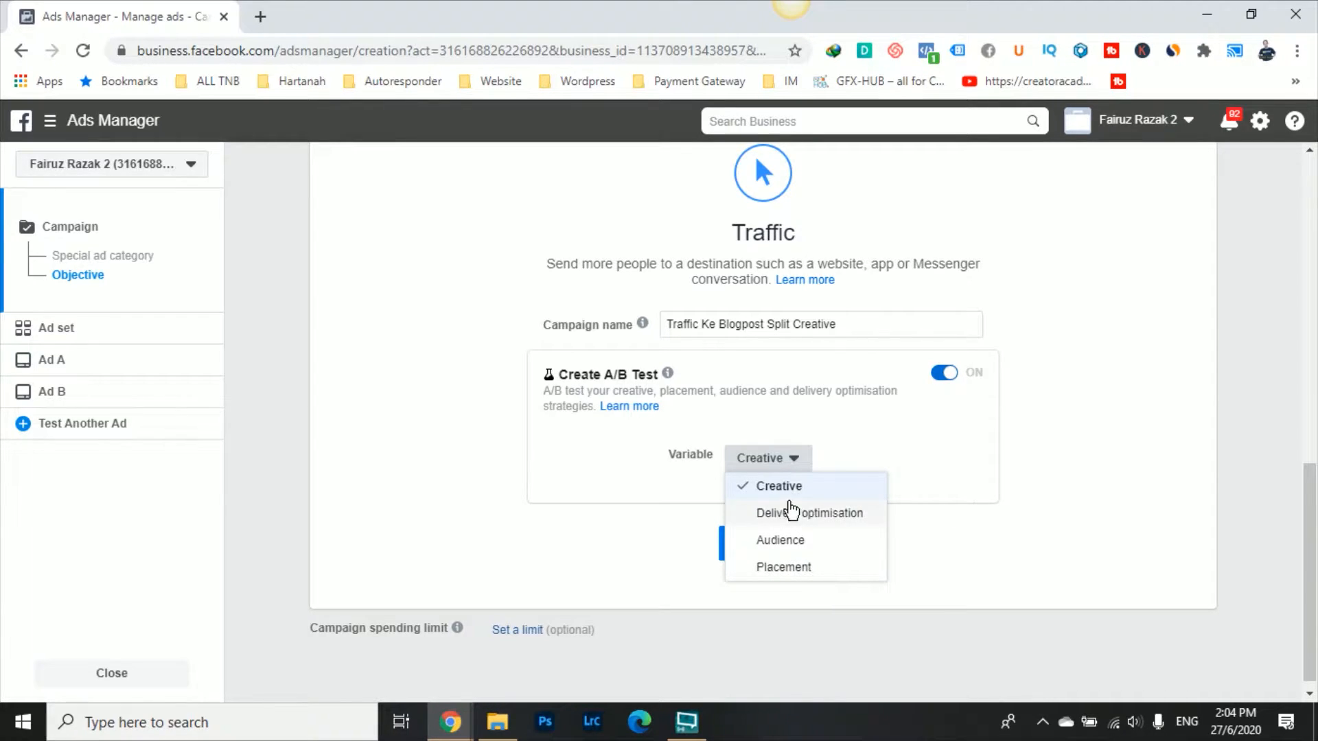
left_click(958, 467)
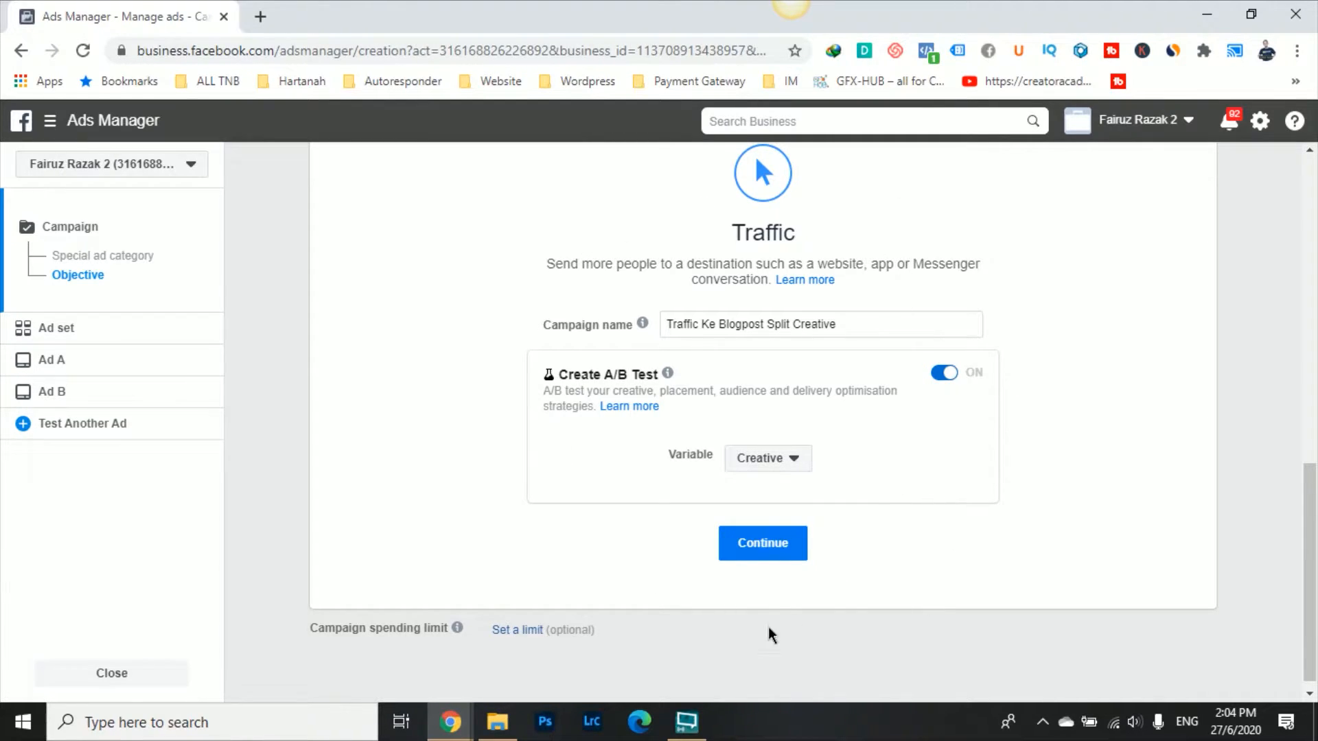
left_click(770, 547)
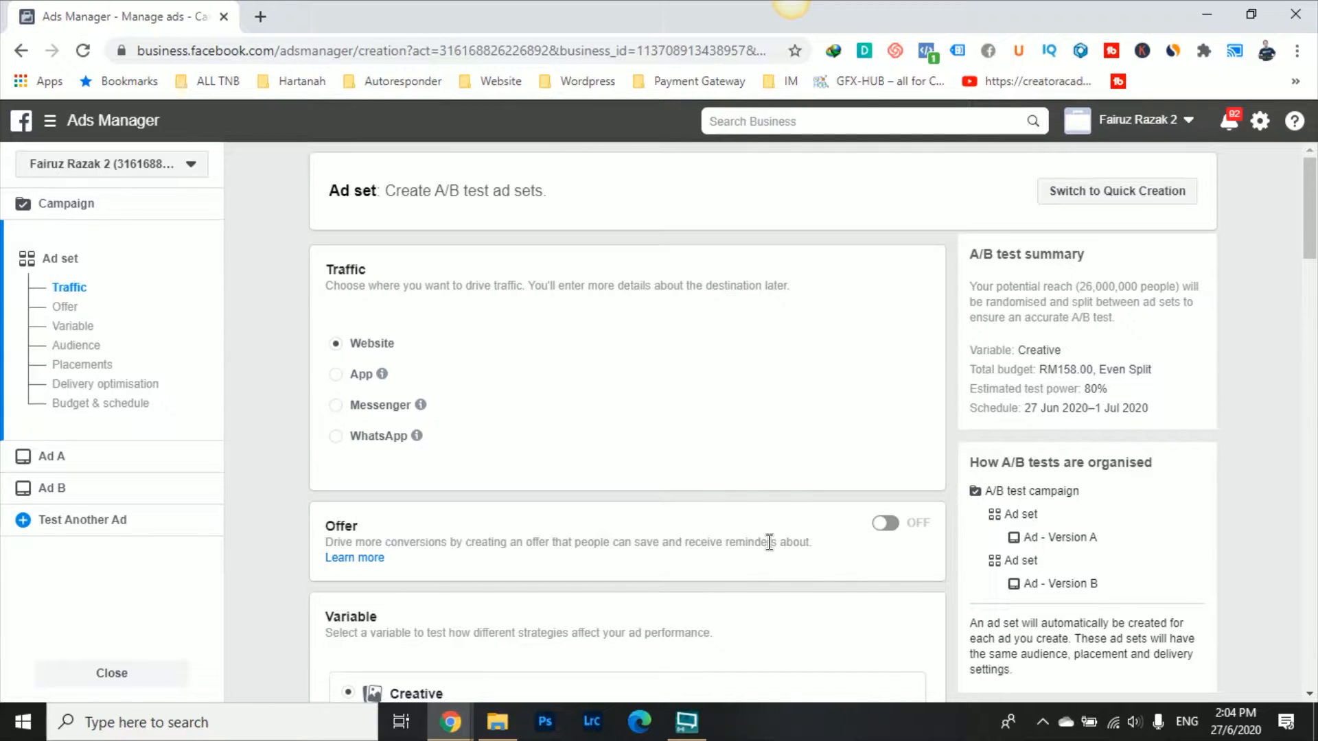
left_click(117, 215)
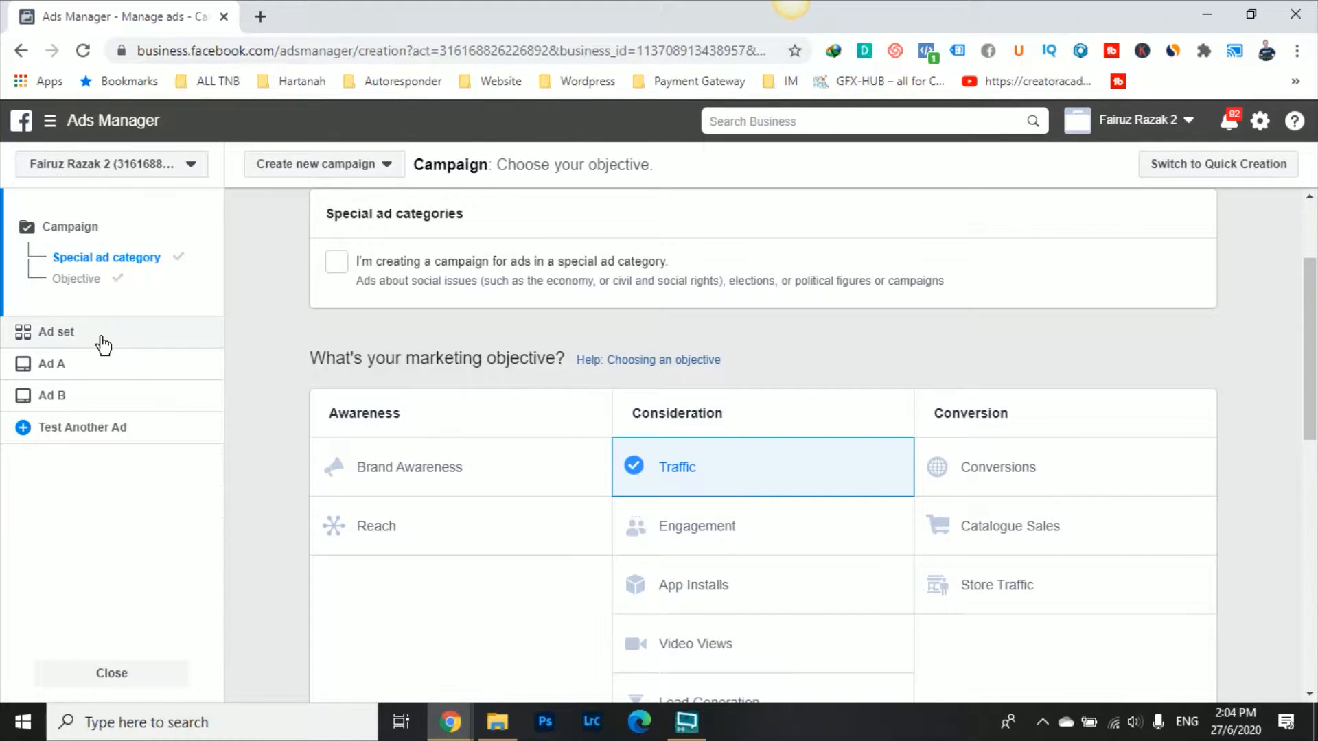
left_click(98, 342)
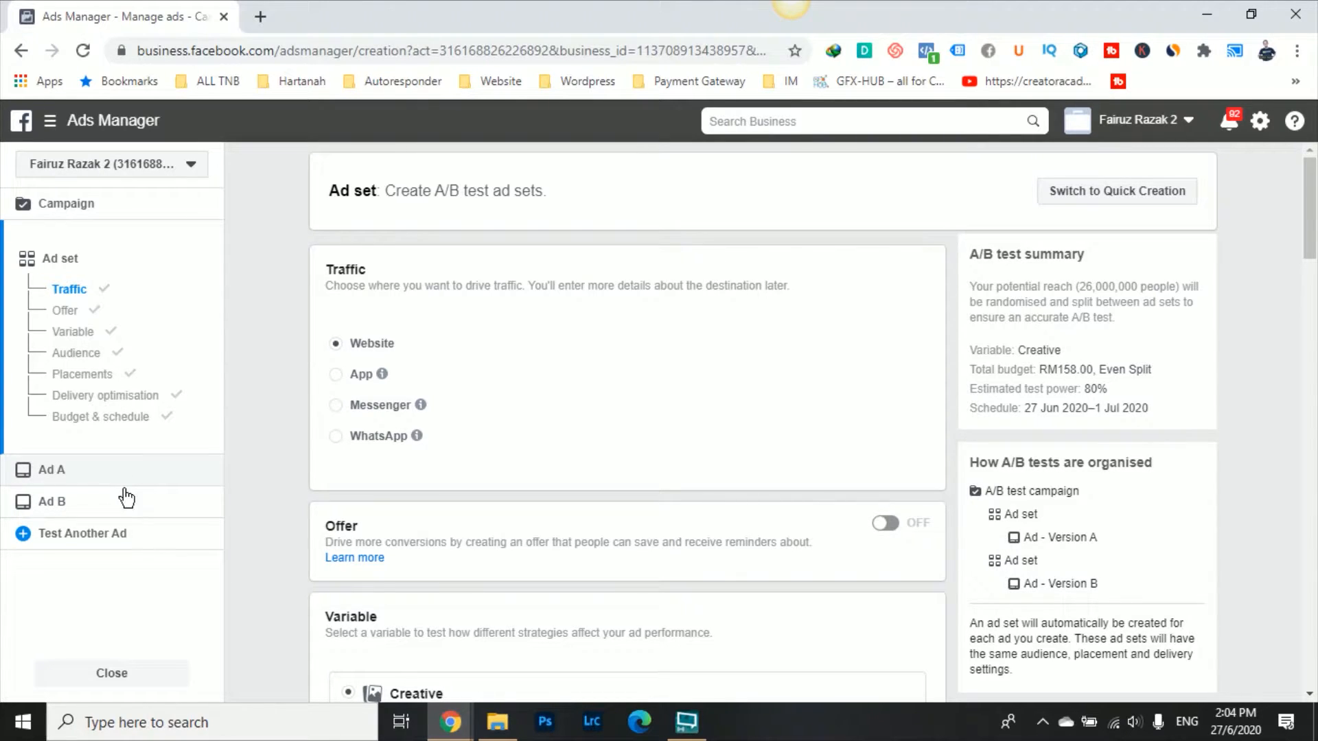
Step: Add three more test ads, C, D and E, to the A/B test
left_click(25, 536)
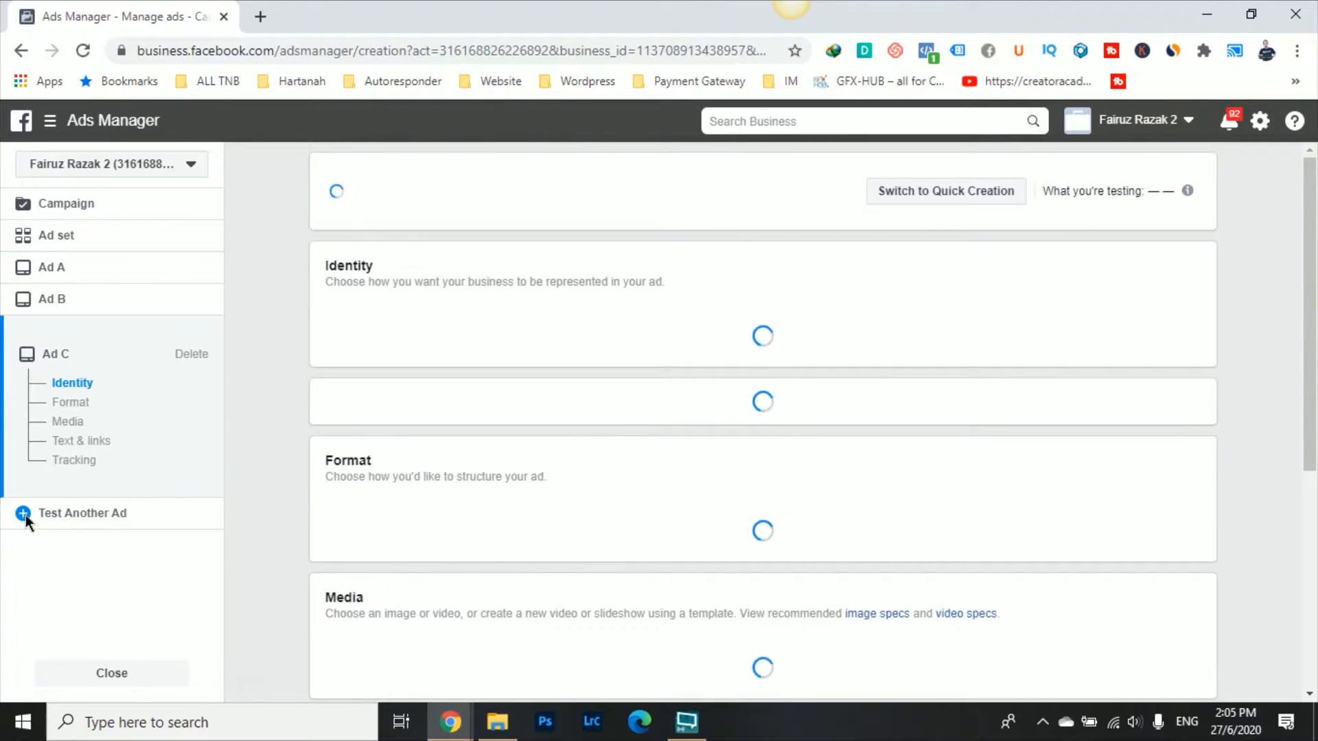
left_click(26, 521)
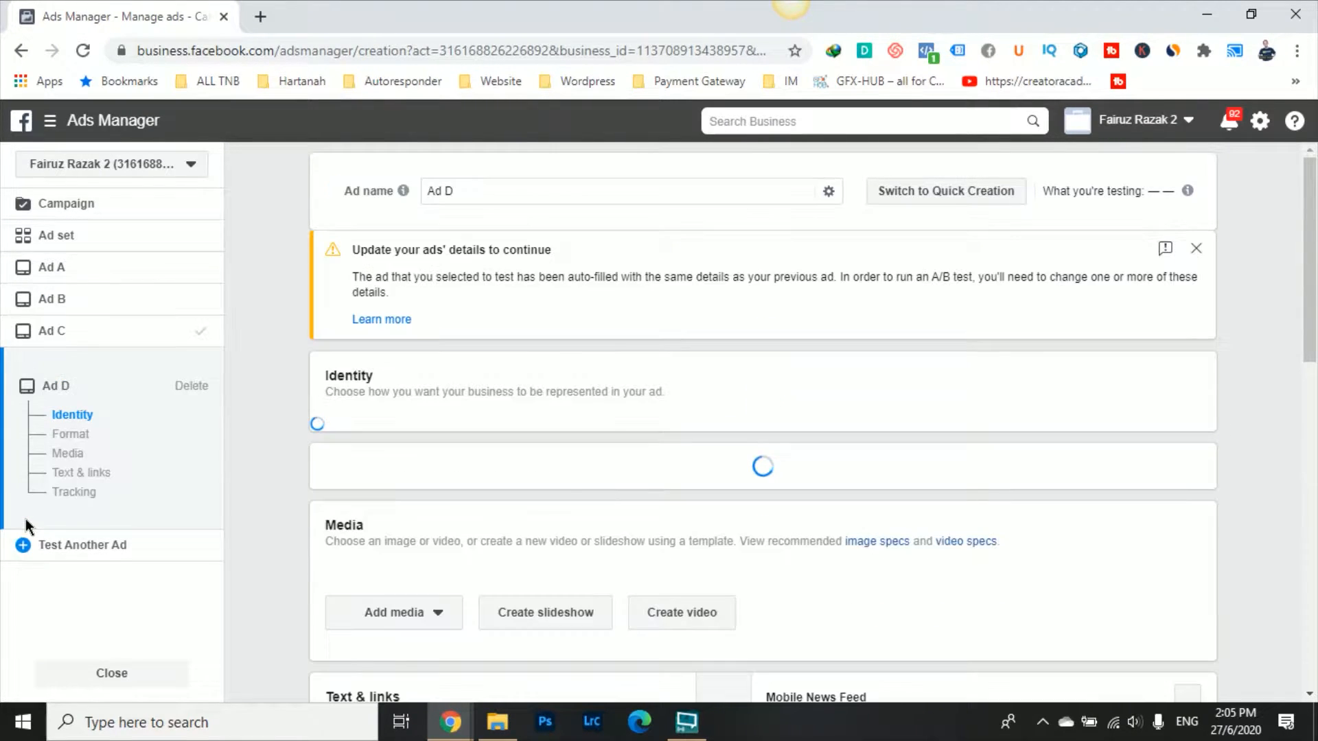
left_click(24, 546)
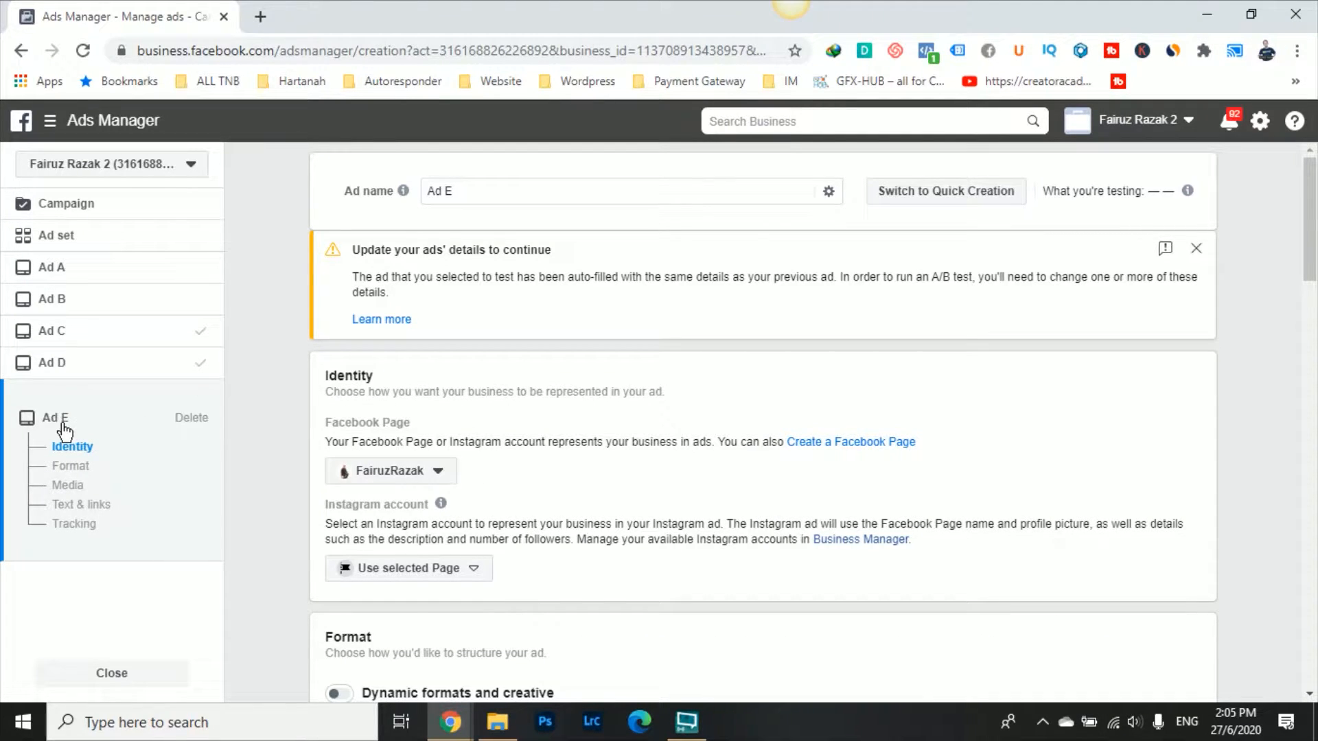
Step: Delete the extra test ads E, D and C, leaving only Ad A and Ad B
left_click(192, 419)
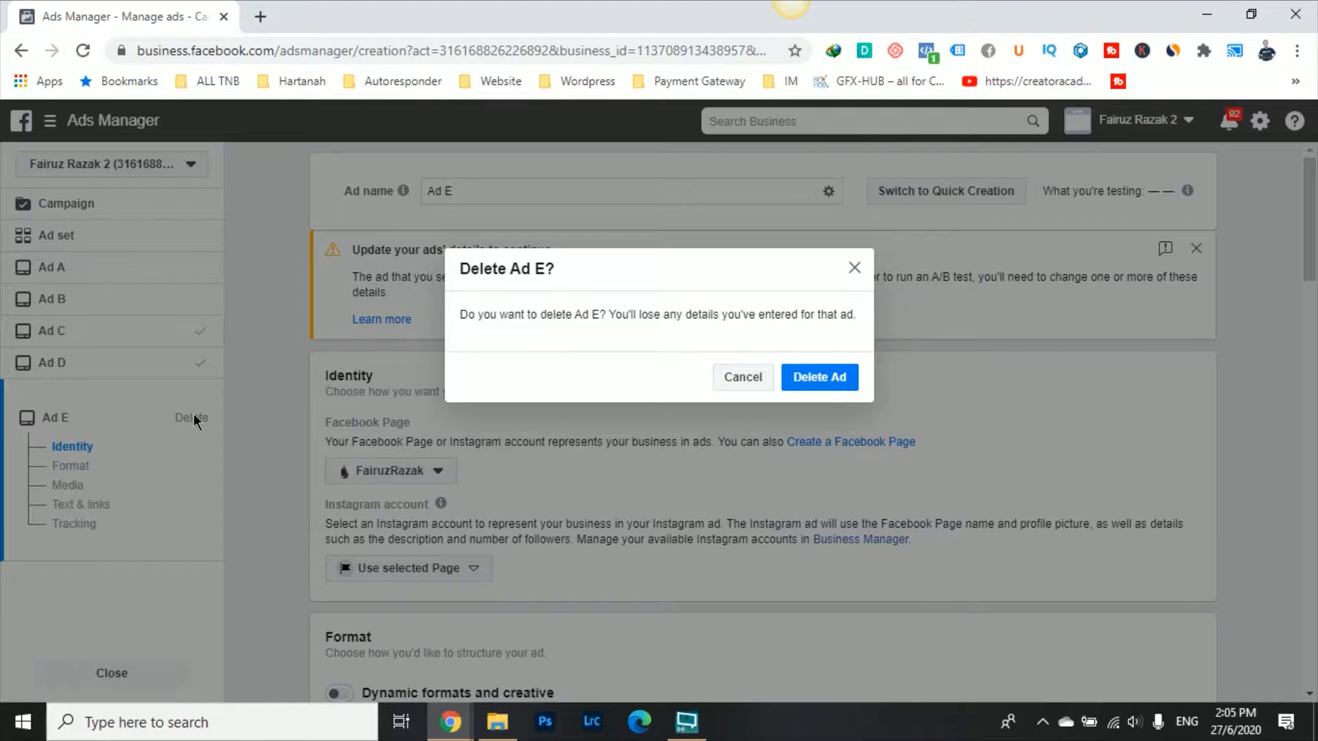
left_click(836, 379)
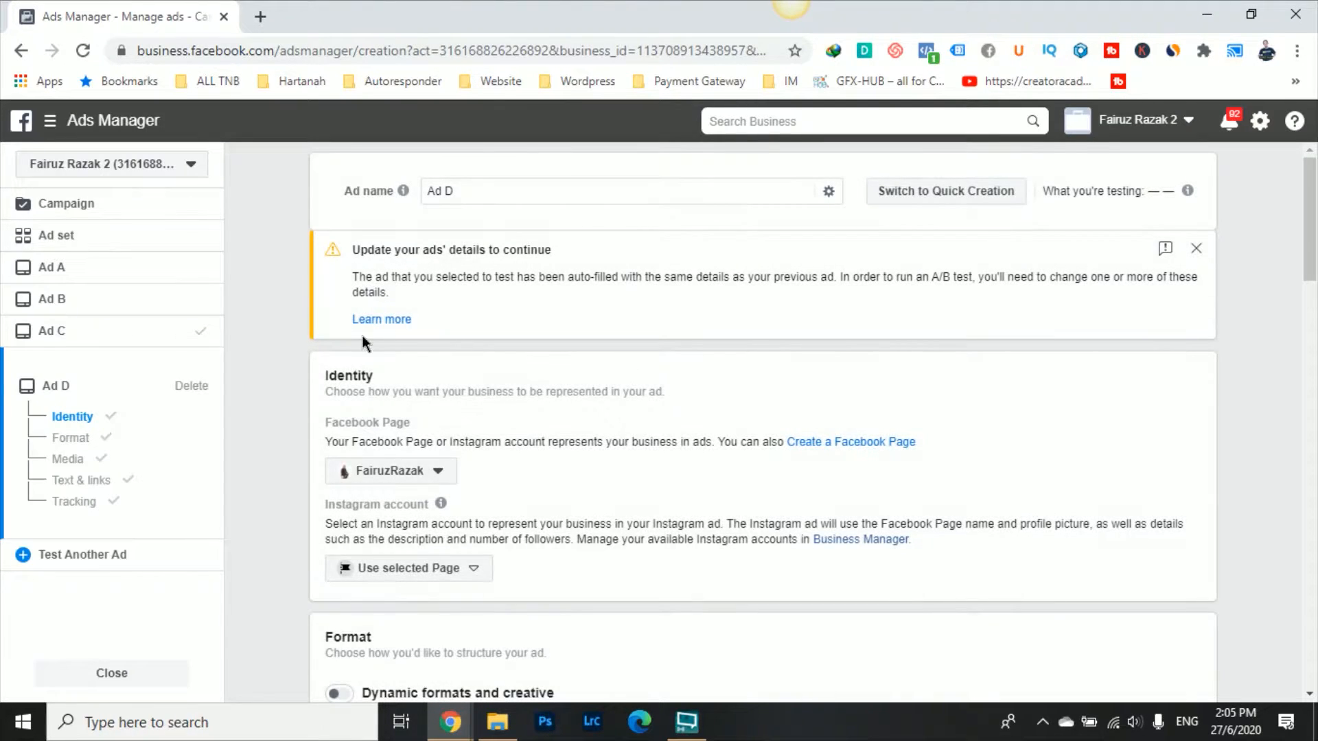
left_click(192, 386)
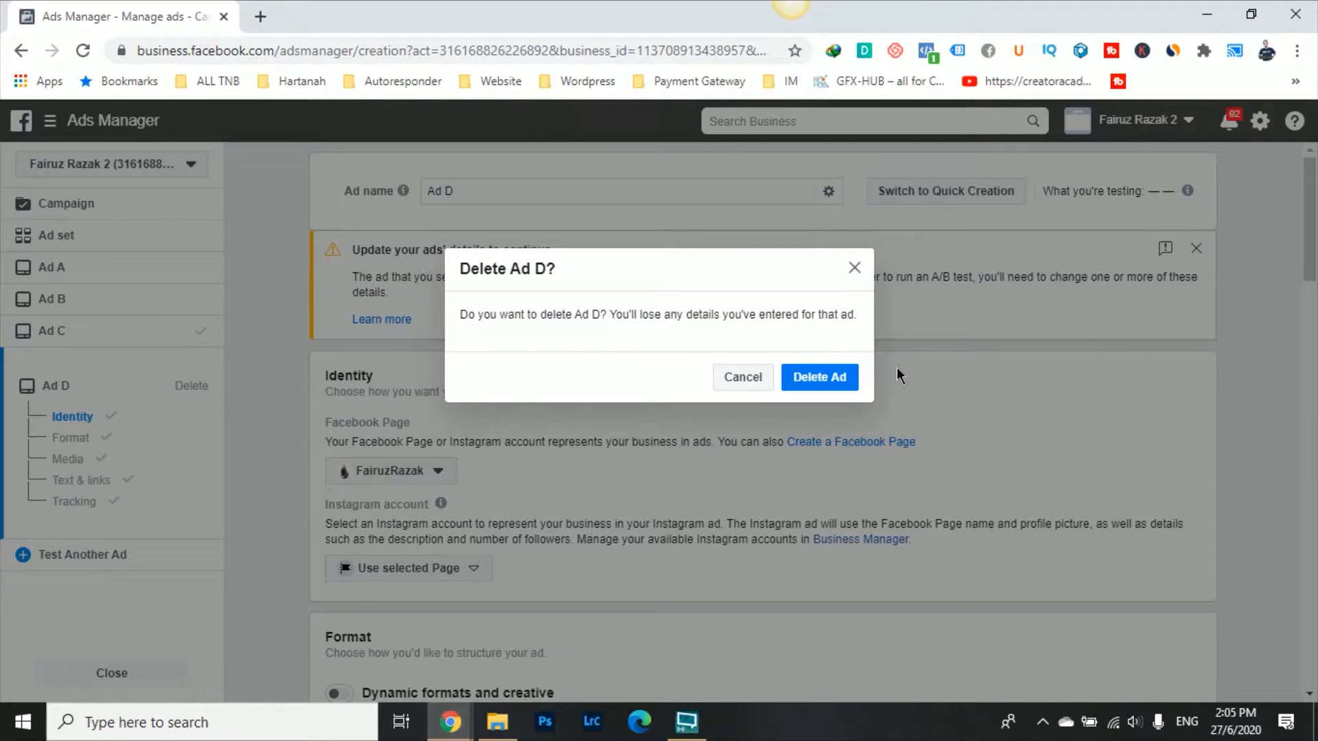
left_click(832, 385)
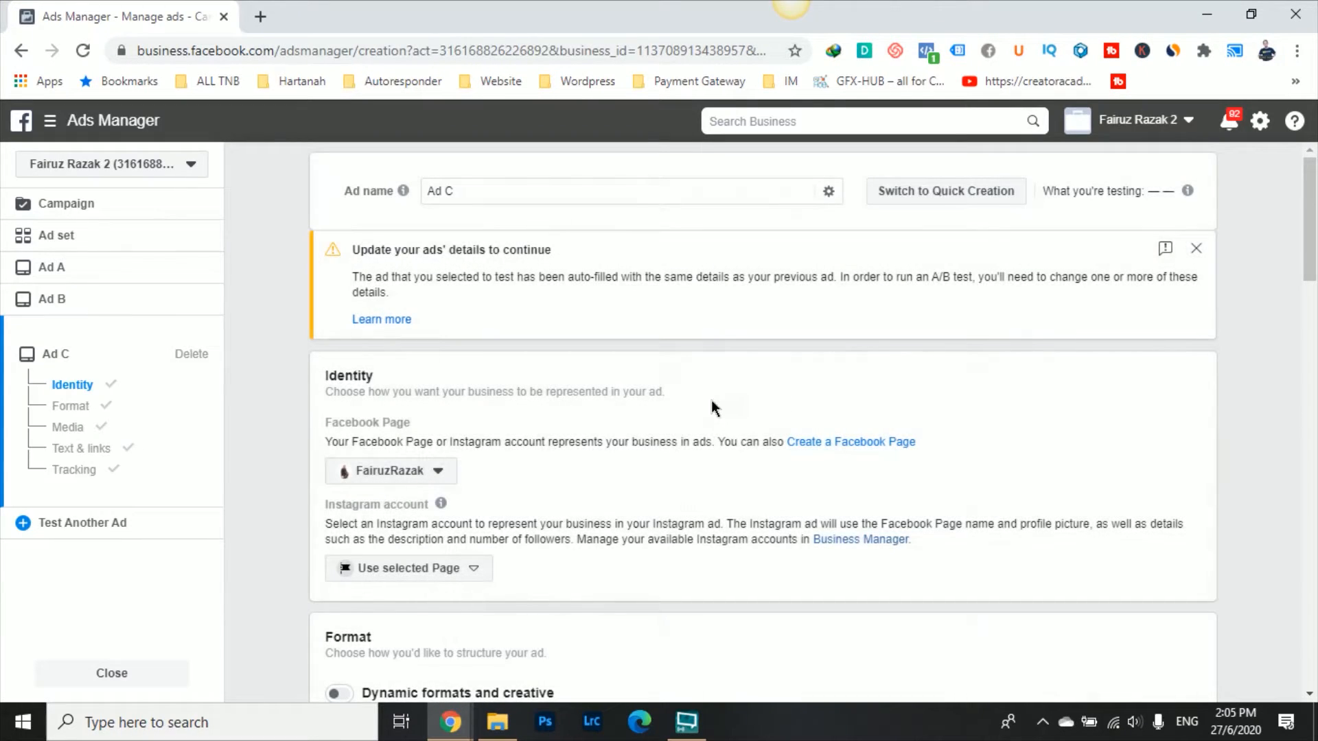
left_click(192, 357)
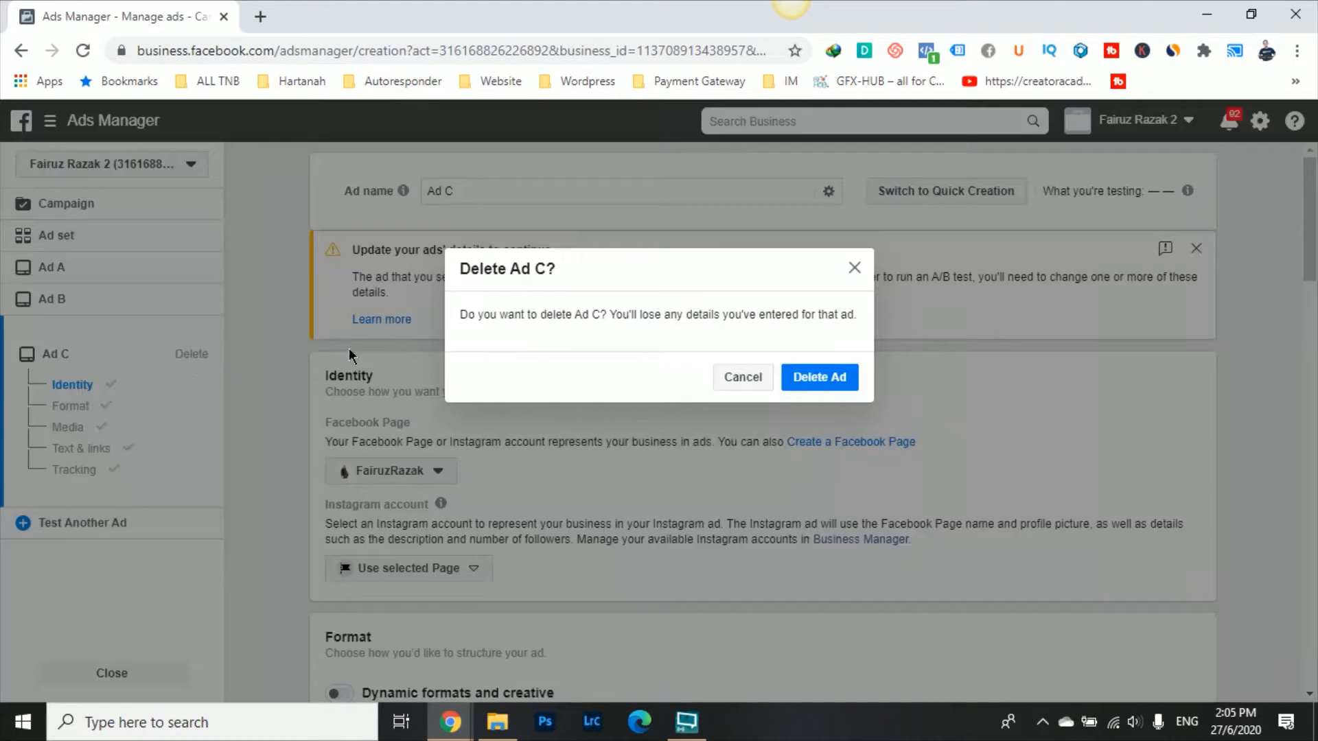
left_click(835, 394)
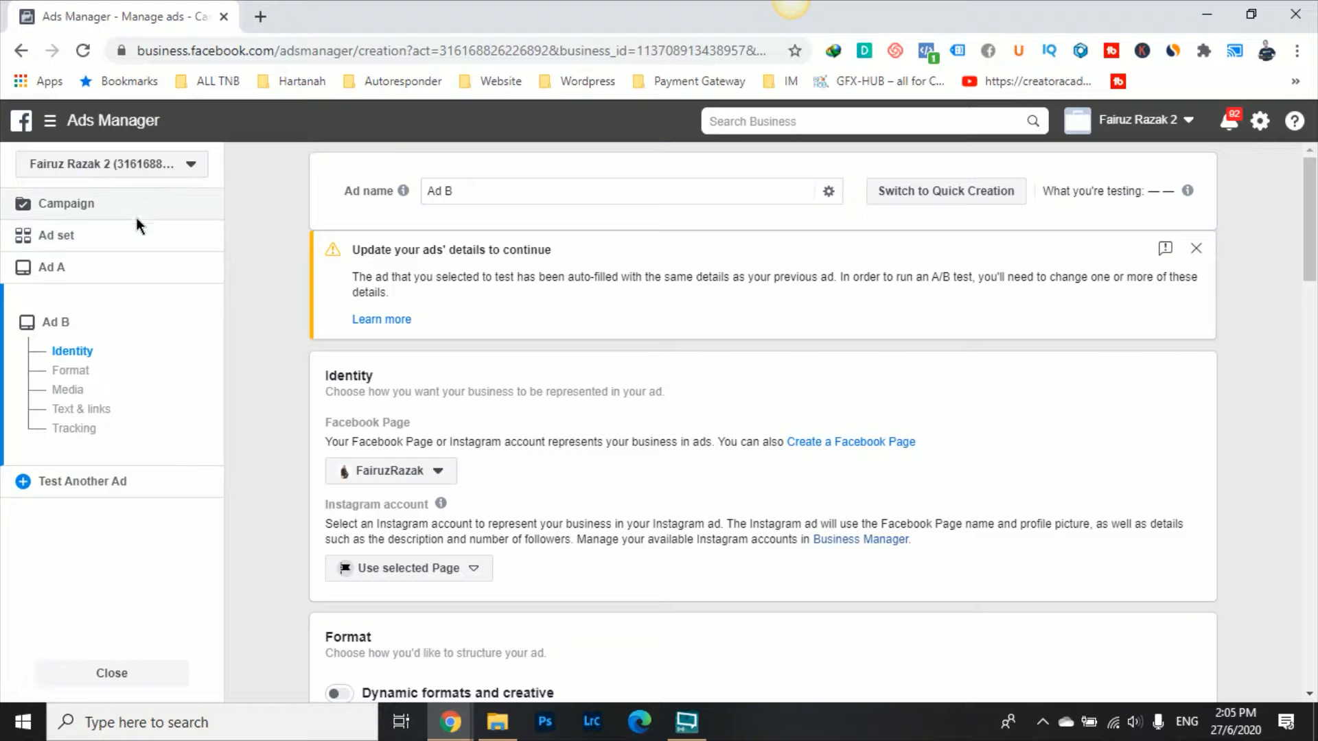
Step: In the ad set's audience settings, target only people living in this location for Malaysia
left_click(125, 242)
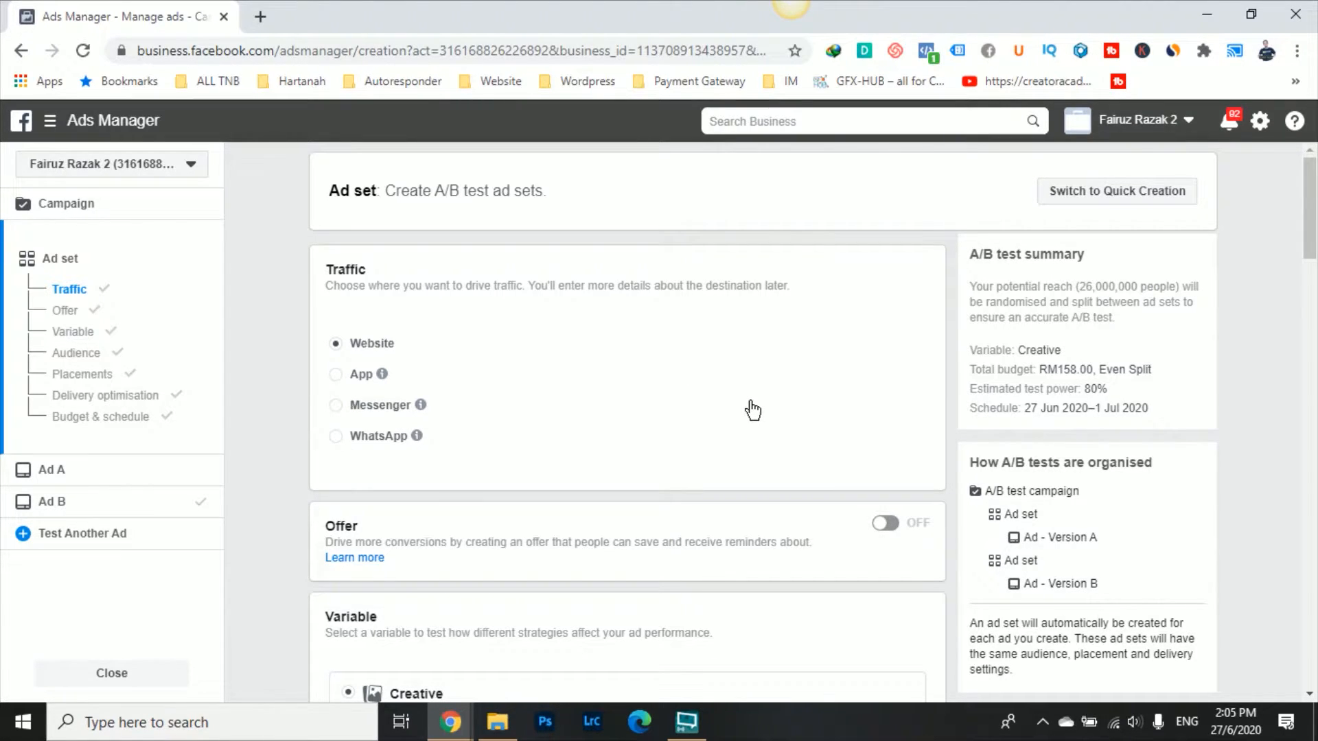
scroll(753, 410, "down", 4)
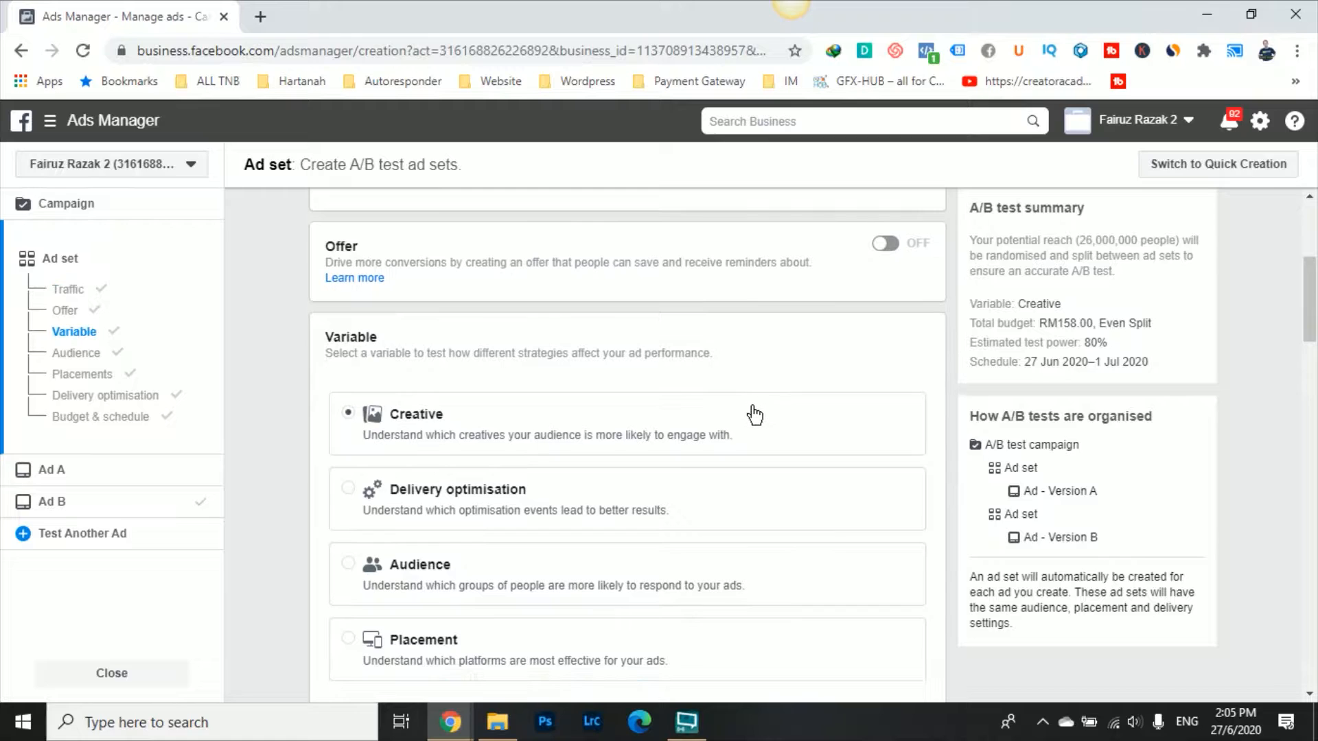
scroll(744, 405, "down", 2)
scroll(744, 407, "up", 2)
scroll(871, 442, "down", 7)
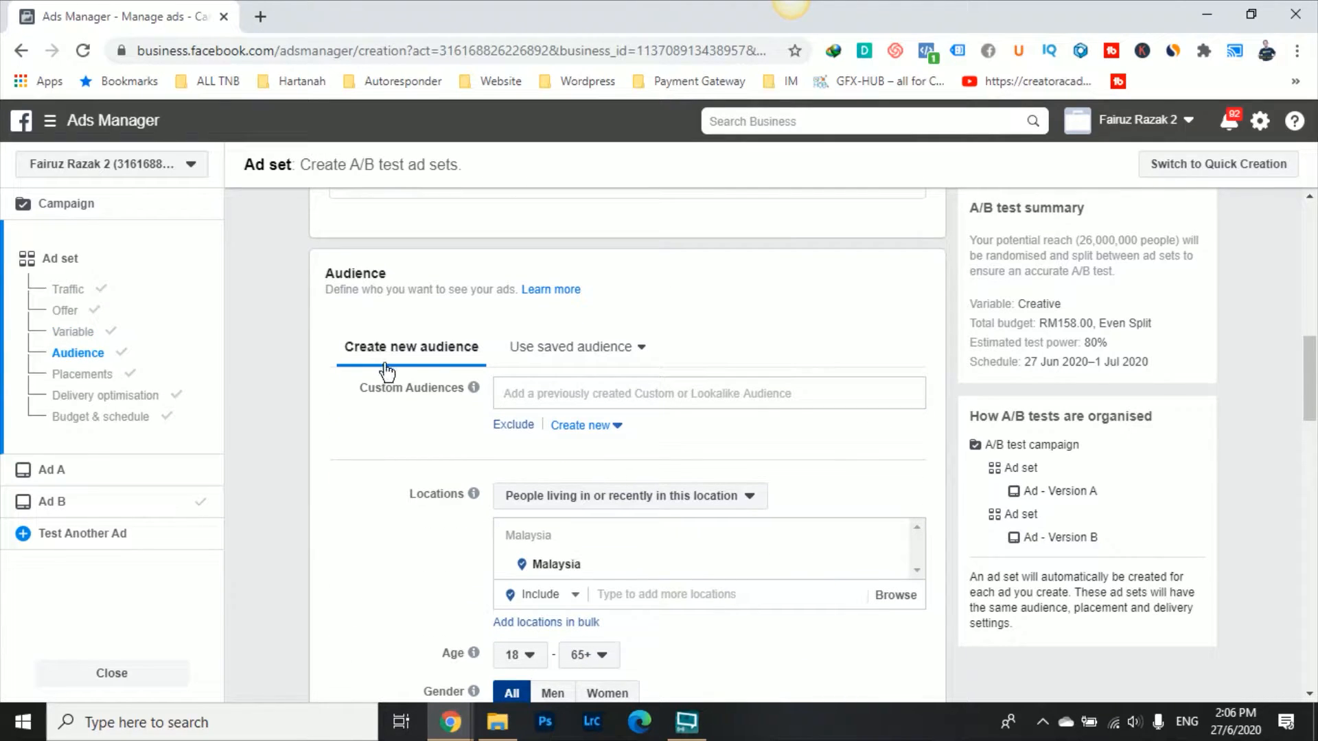
left_click(635, 392)
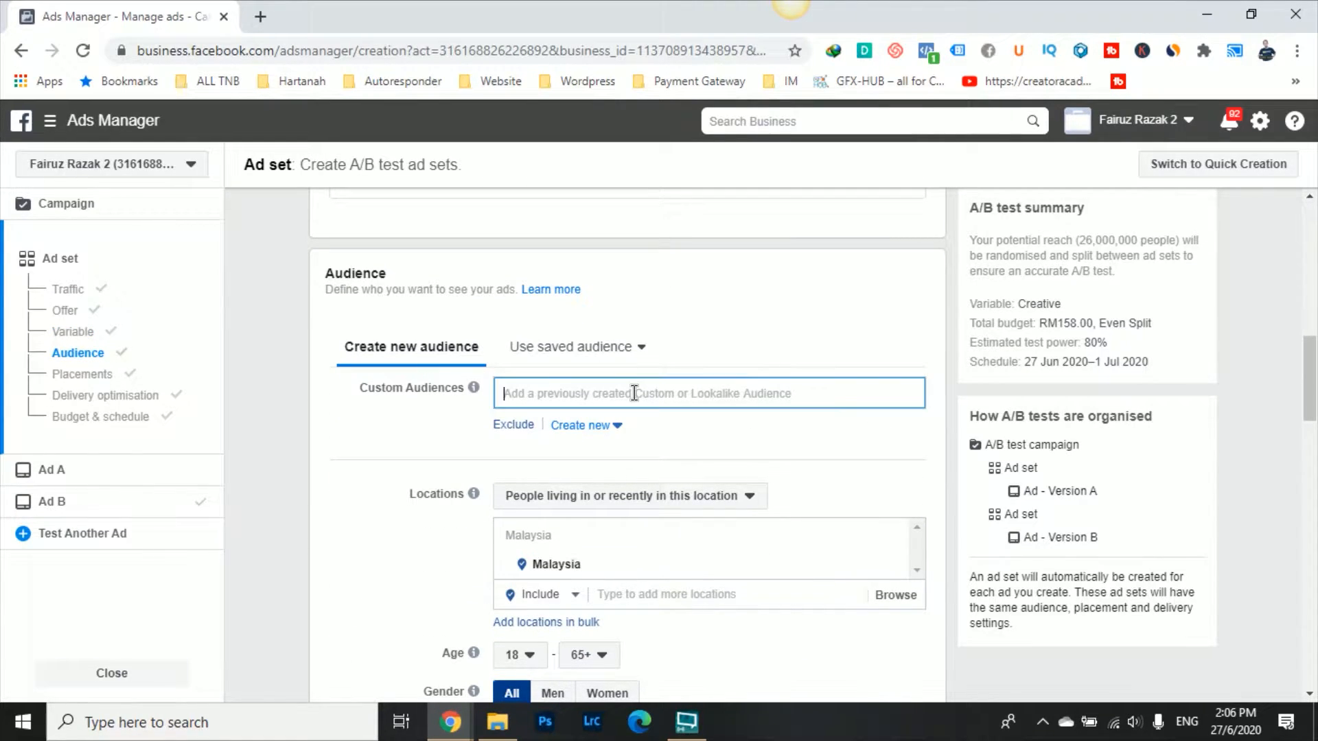
left_click(664, 418)
scroll(667, 416, "down", 1)
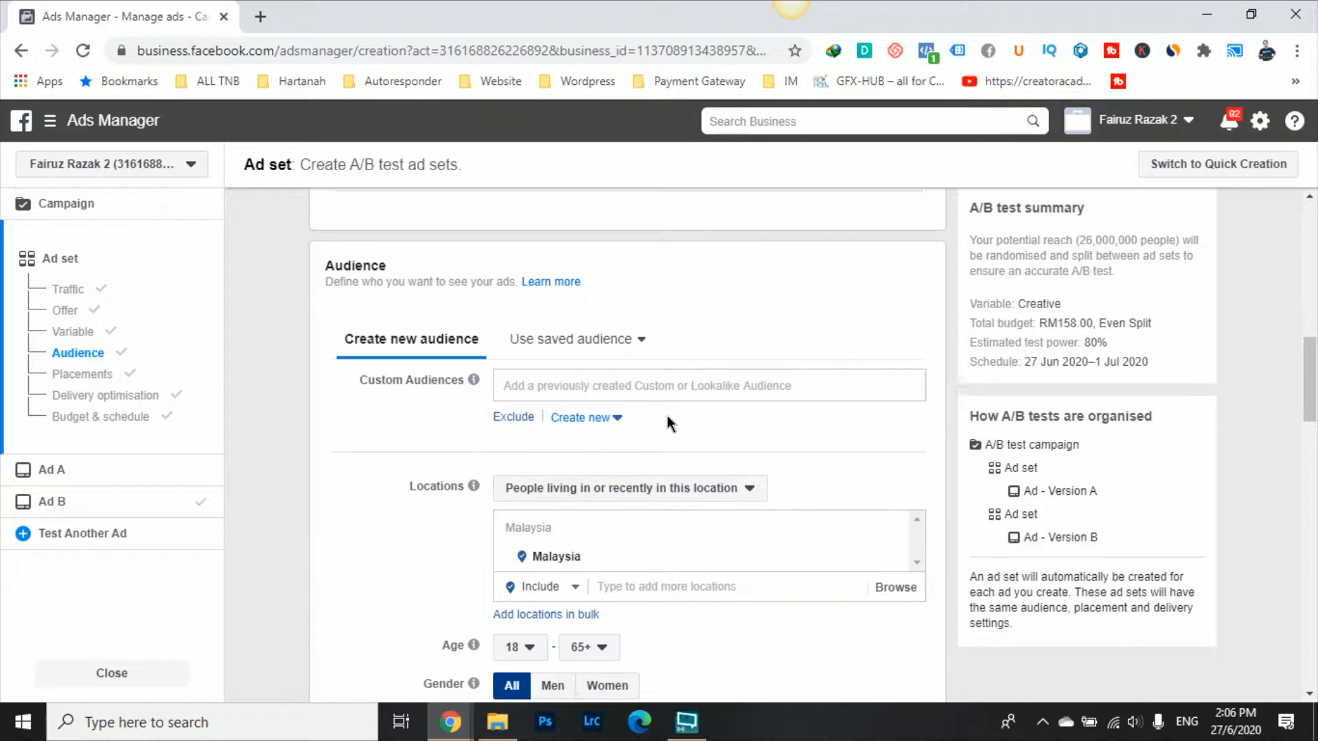
scroll(670, 422, "down", 2)
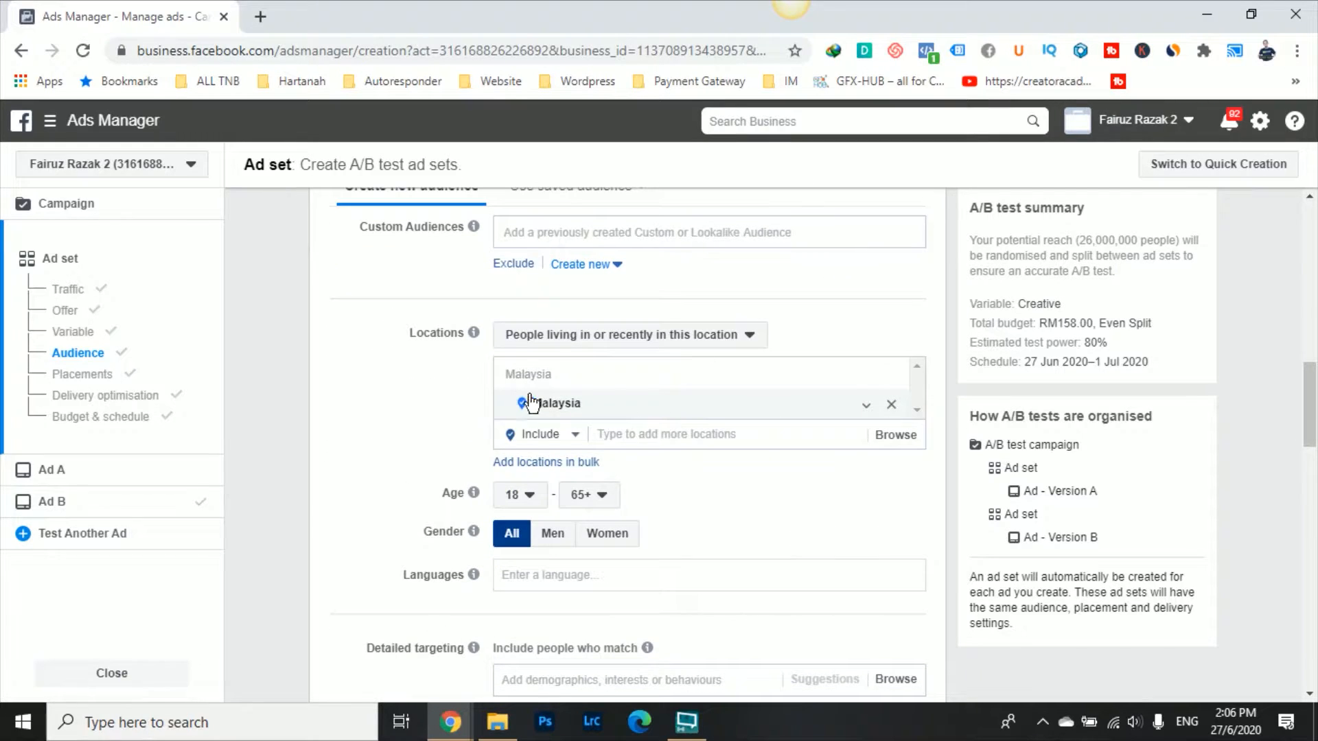
left_click(733, 340)
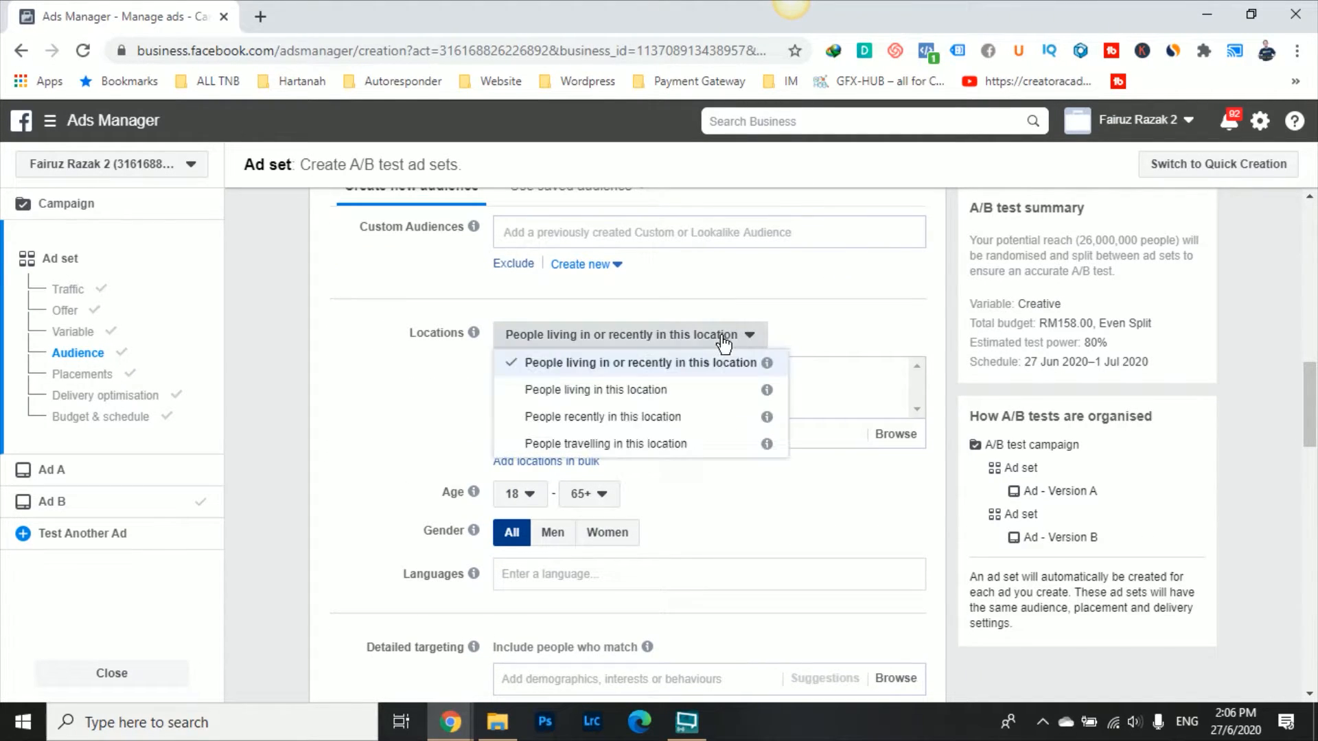
left_click(662, 393)
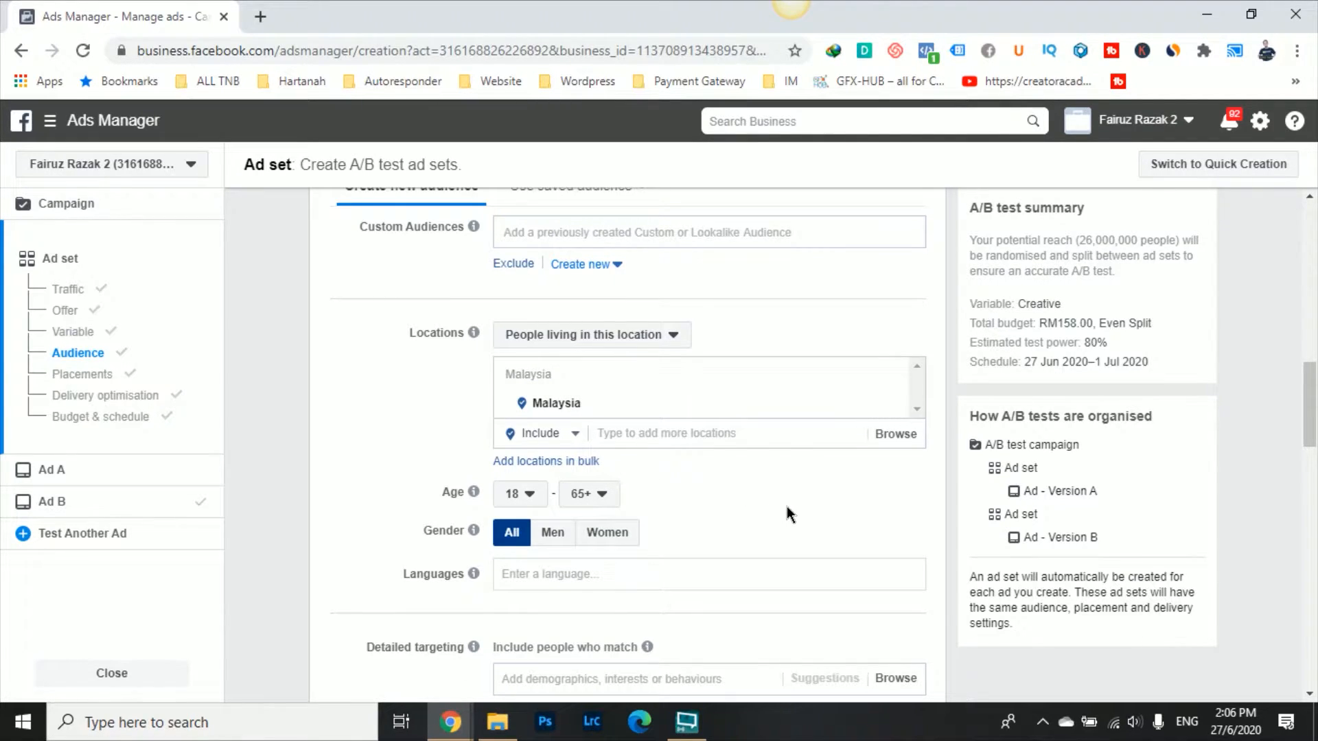
Step: Examine the audience settings for location, age, gender, languages, detailed targeting and connections
scroll(786, 515, "down", 3)
scroll(787, 515, "up", 3)
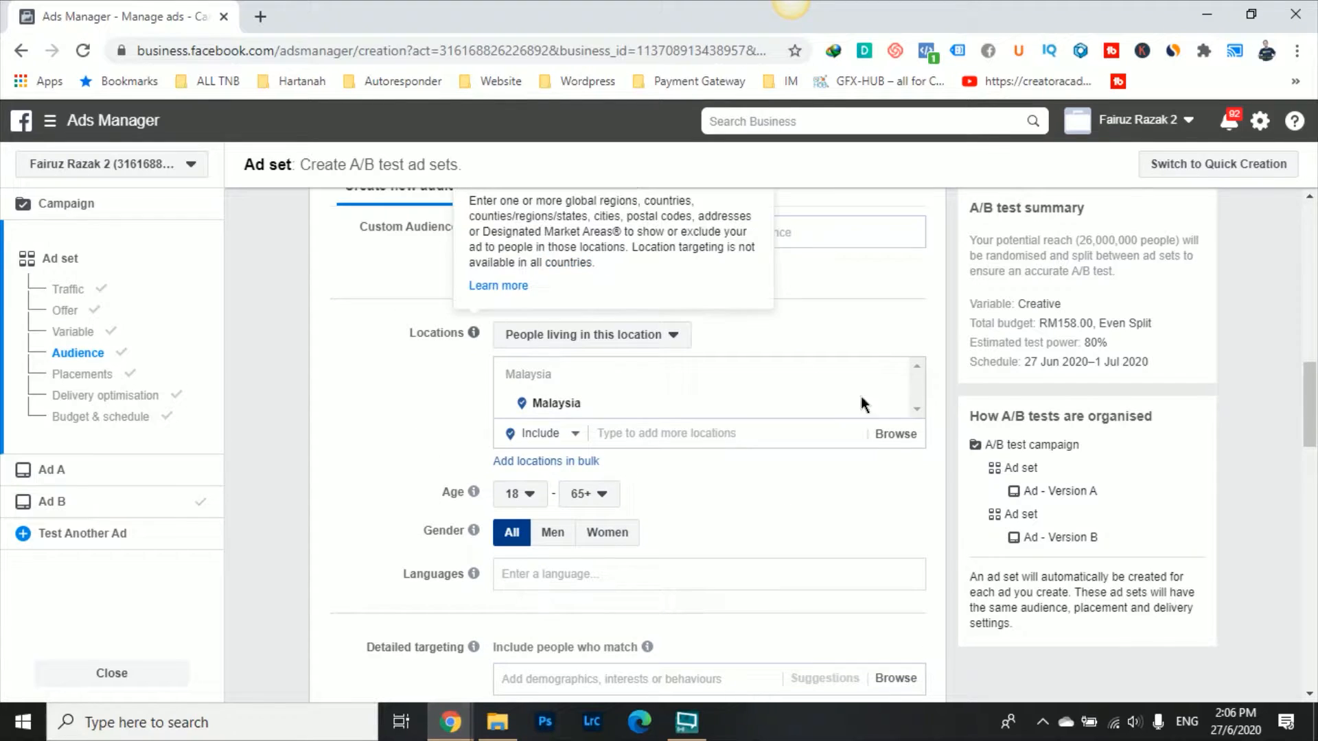
scroll(843, 562, "down", 2)
scroll(828, 479, "down", 2)
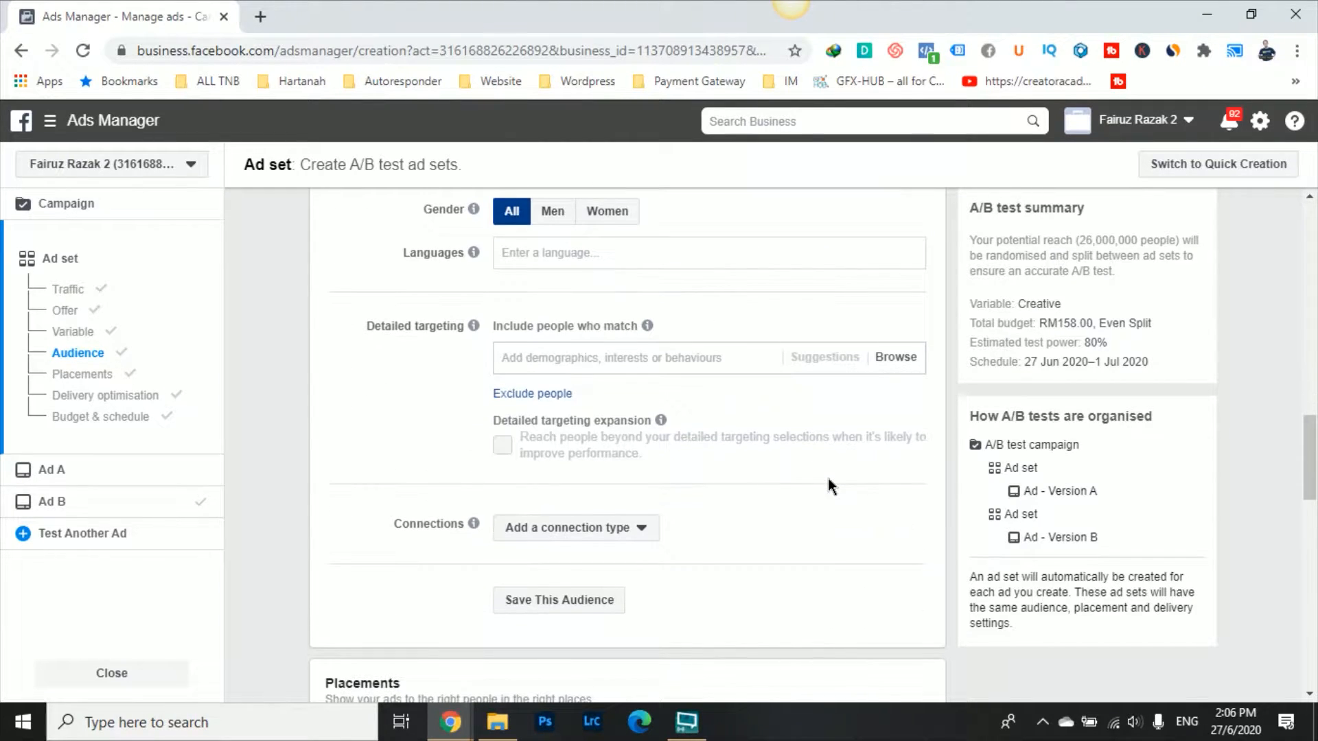
scroll(827, 476, "up", 6)
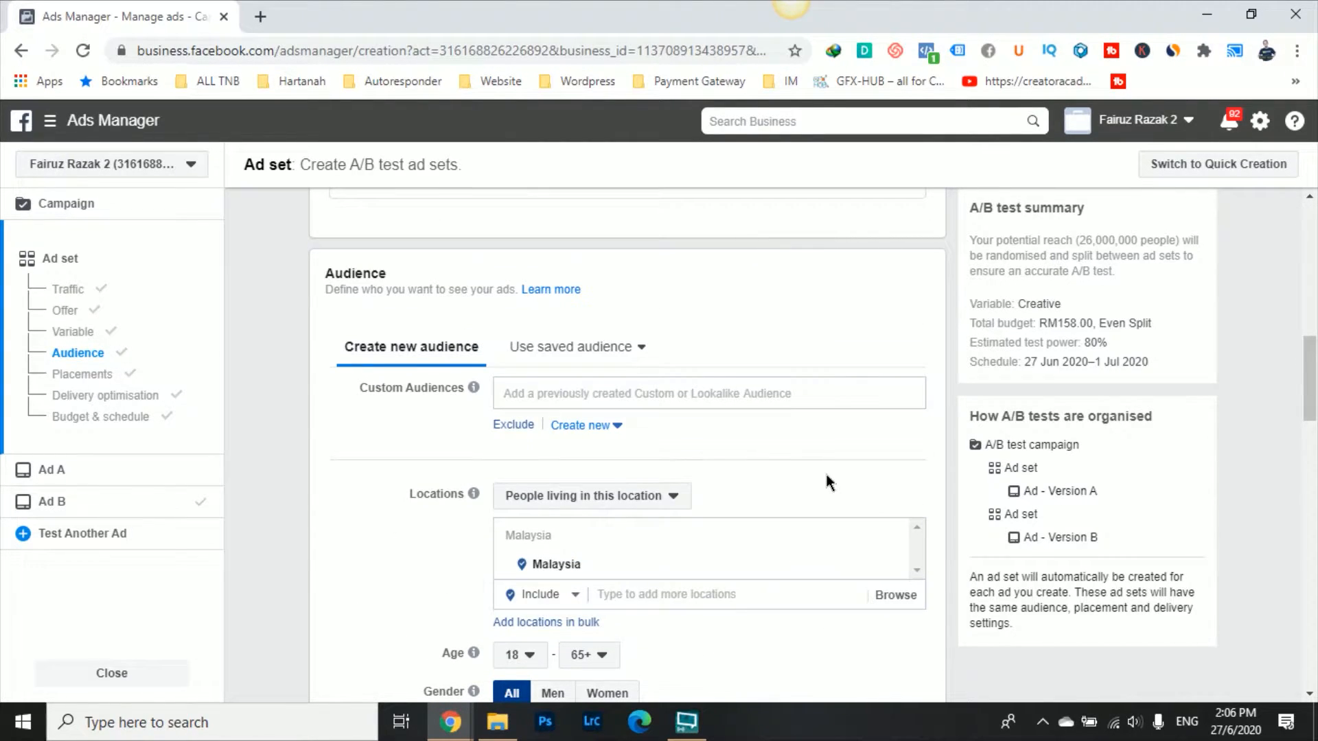
scroll(721, 475, "down", 2)
scroll(720, 475, "down", 2)
scroll(720, 475, "up", 2)
Step: Add English (All) as a language for the ad set's audience
scroll(813, 464, "down", 1)
scroll(813, 472, "down", 2)
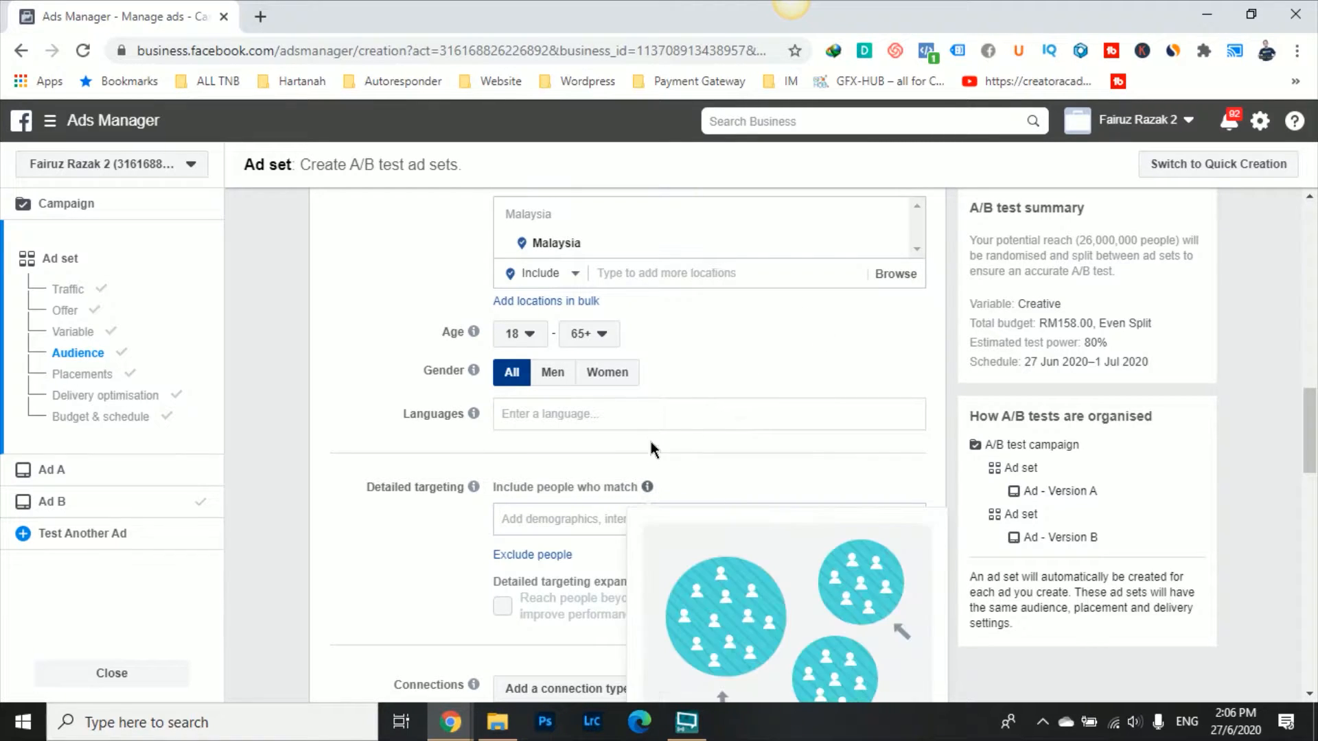
left_click(638, 408)
type("E")
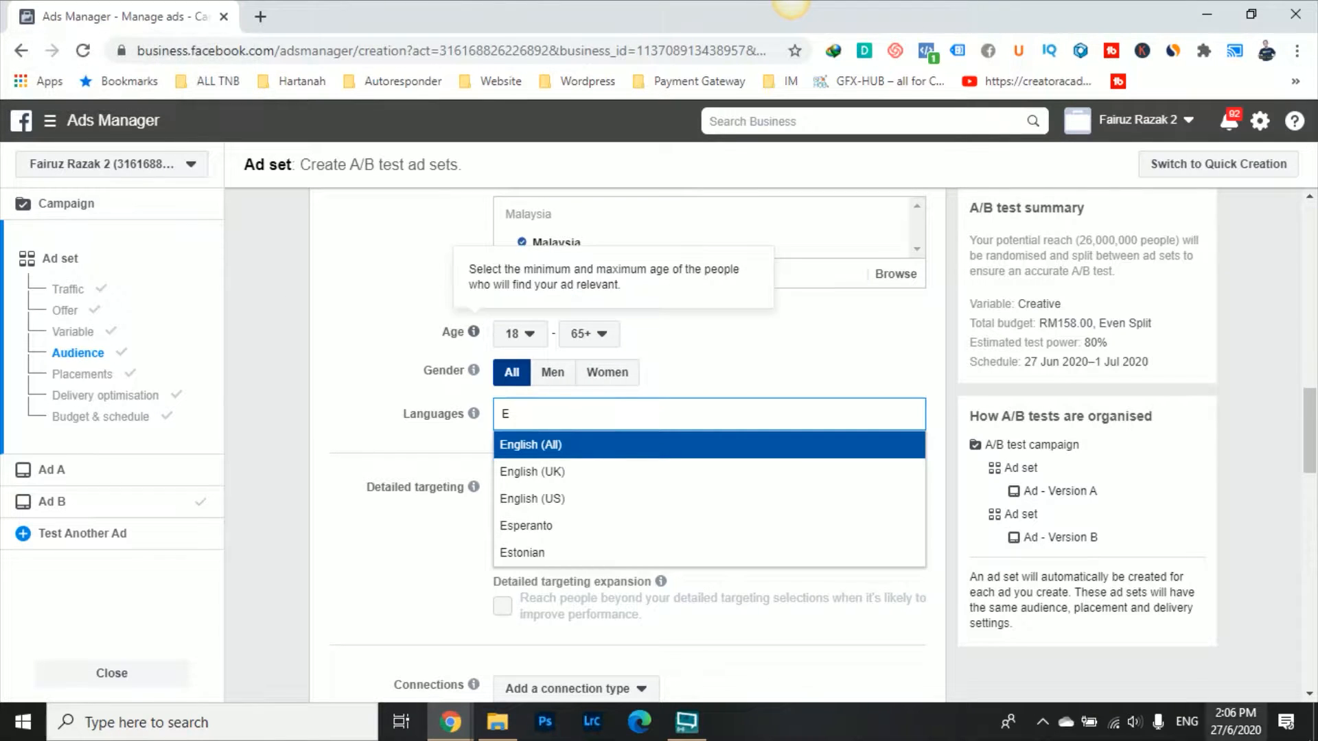
left_click(673, 450)
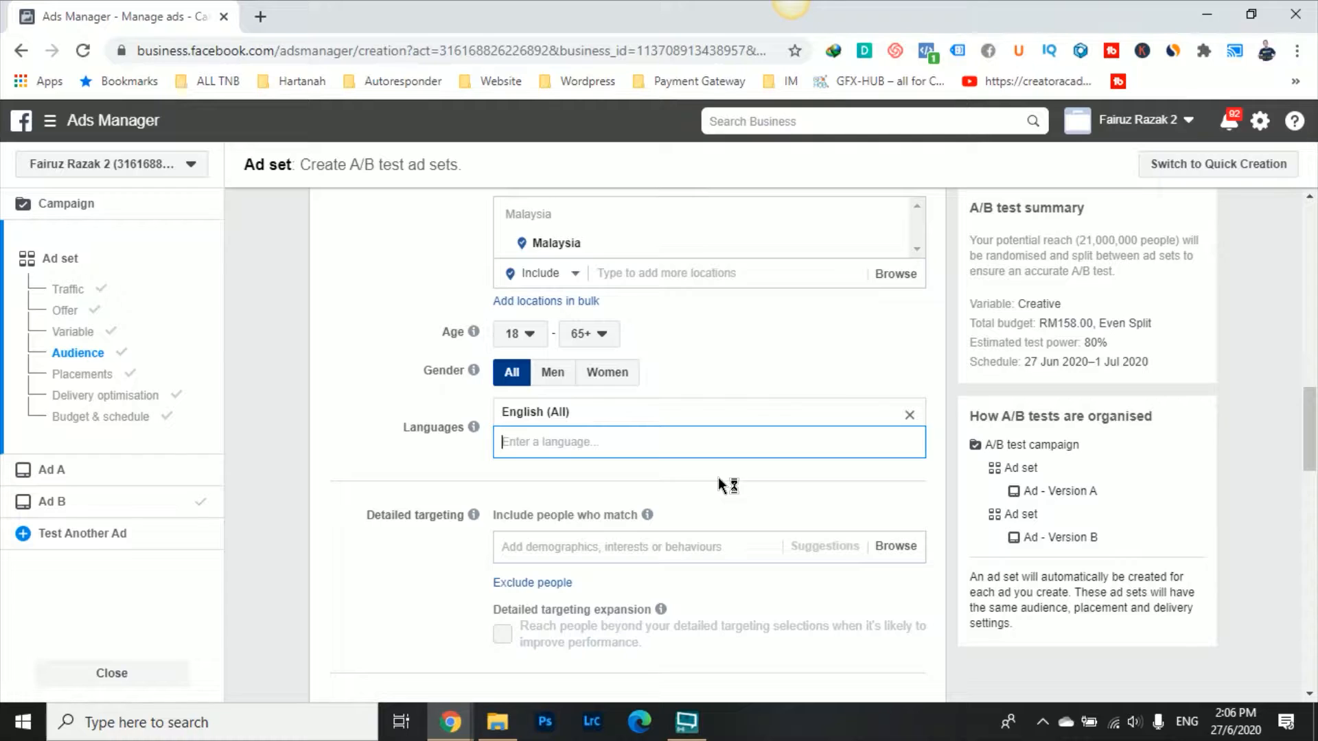
Step: Add the Azizan Osman interest to the people included in the ad set's detailed targeting
scroll(728, 489, "down", 2)
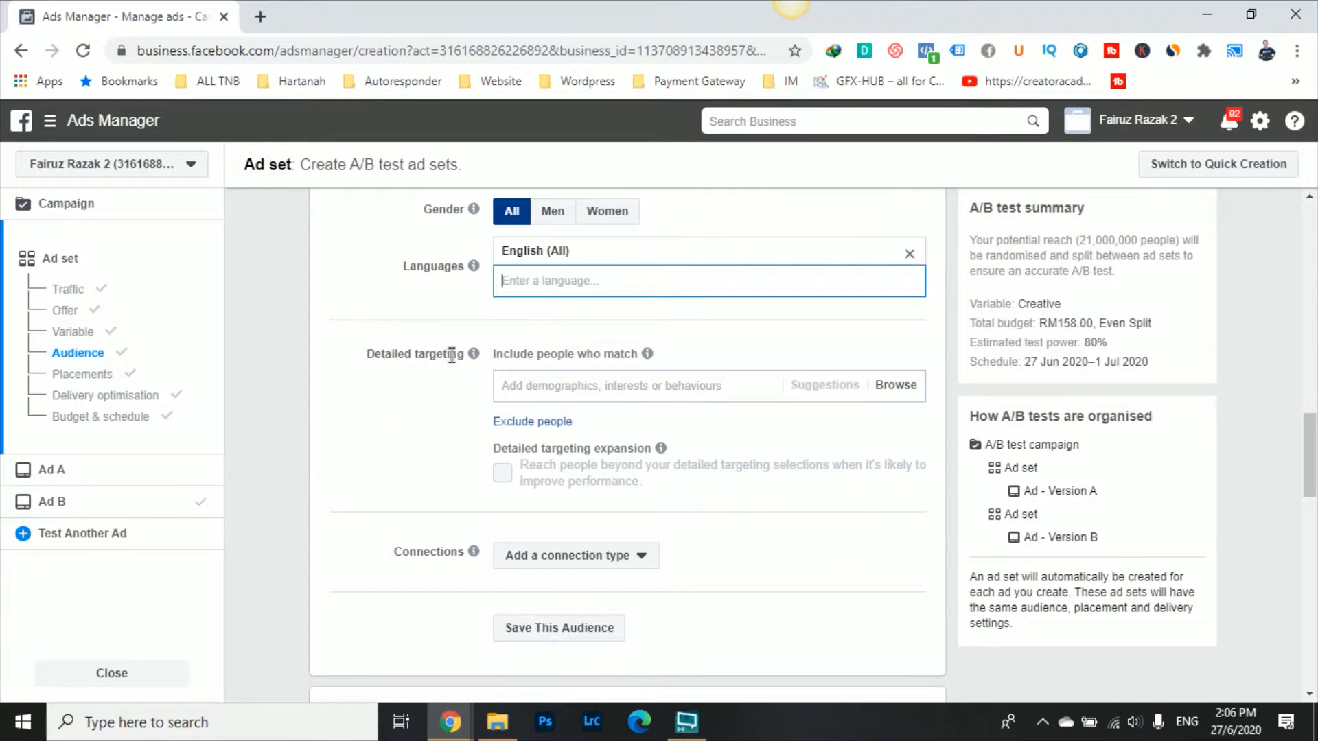
mouse_move(467, 355)
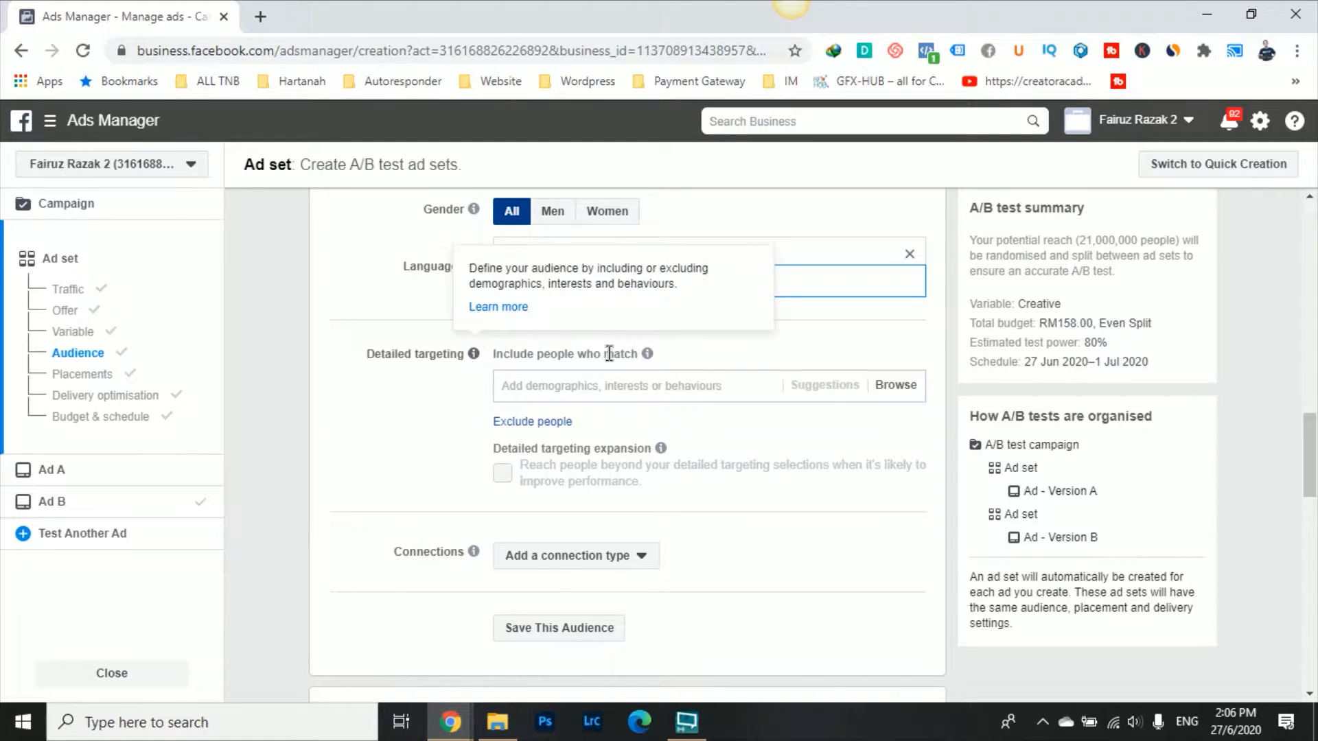
left_click(623, 393)
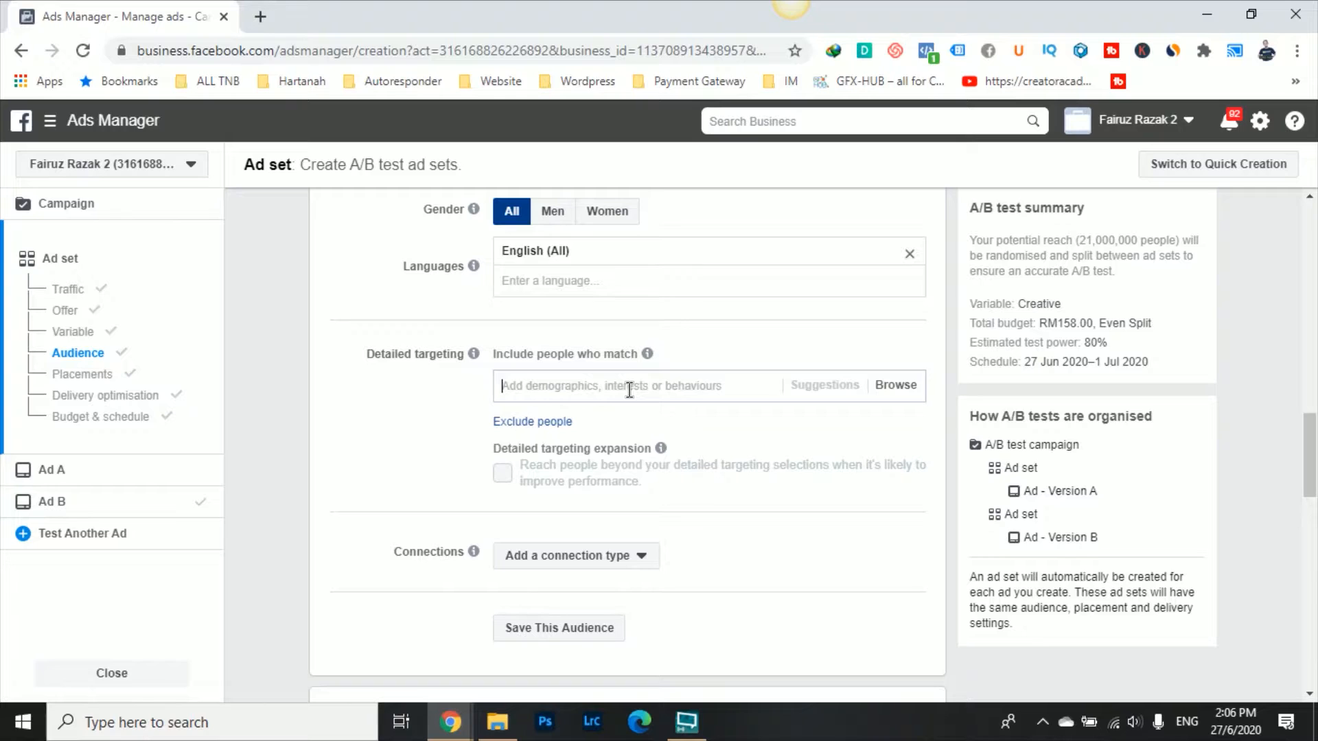
type("U")
key("BackSpace")
type("Azizan")
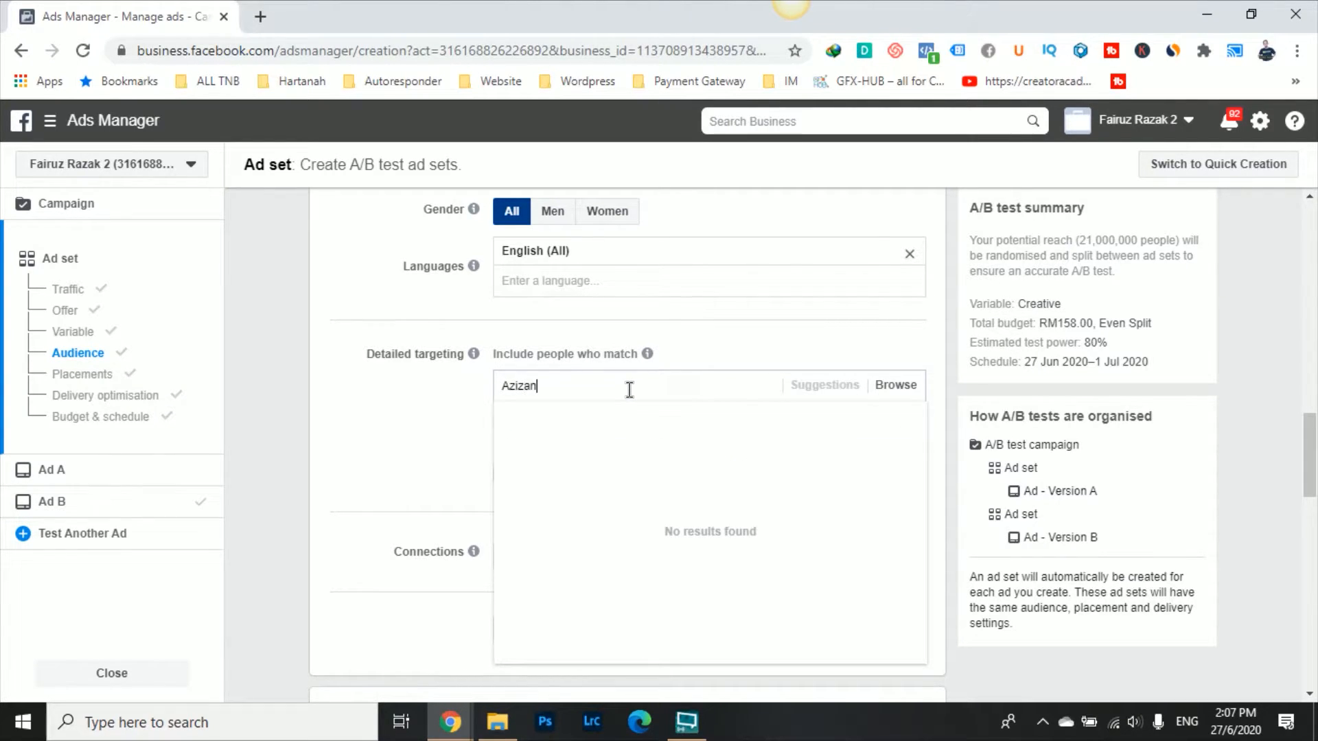
type(" Osman")
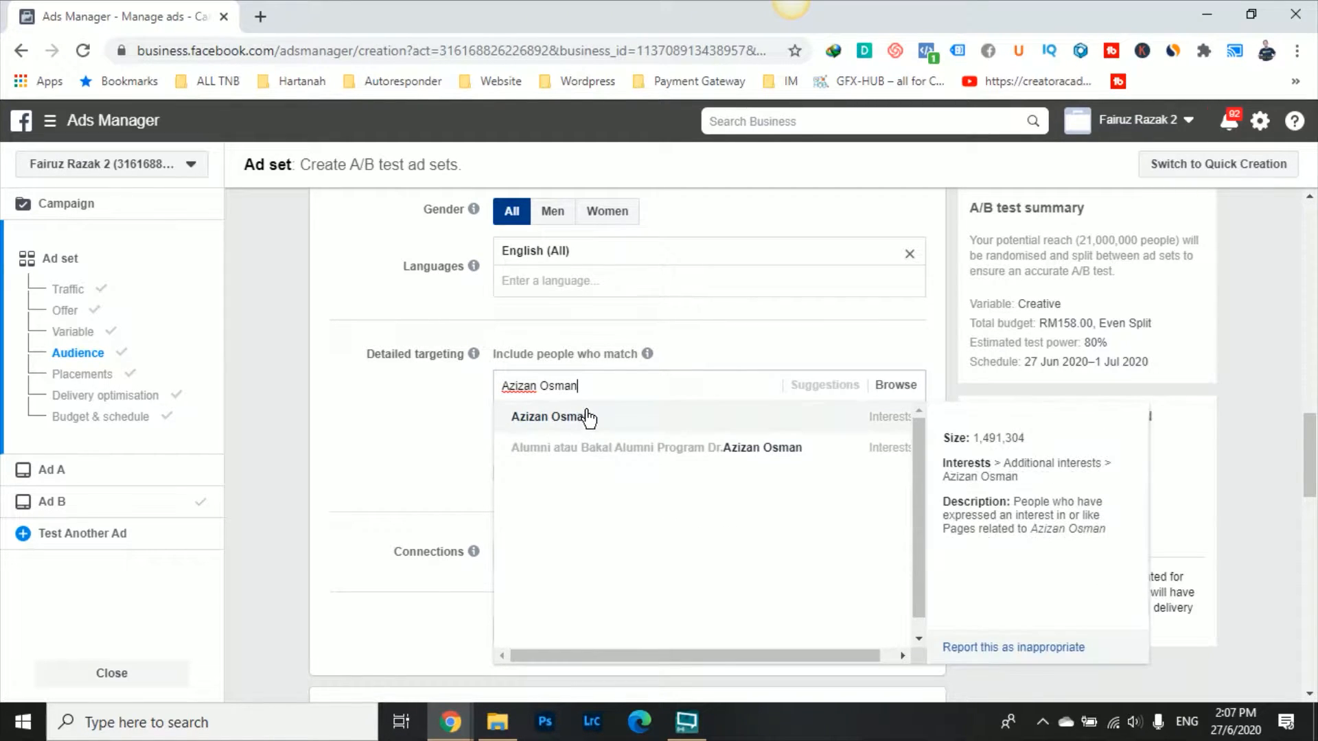
left_click(584, 421)
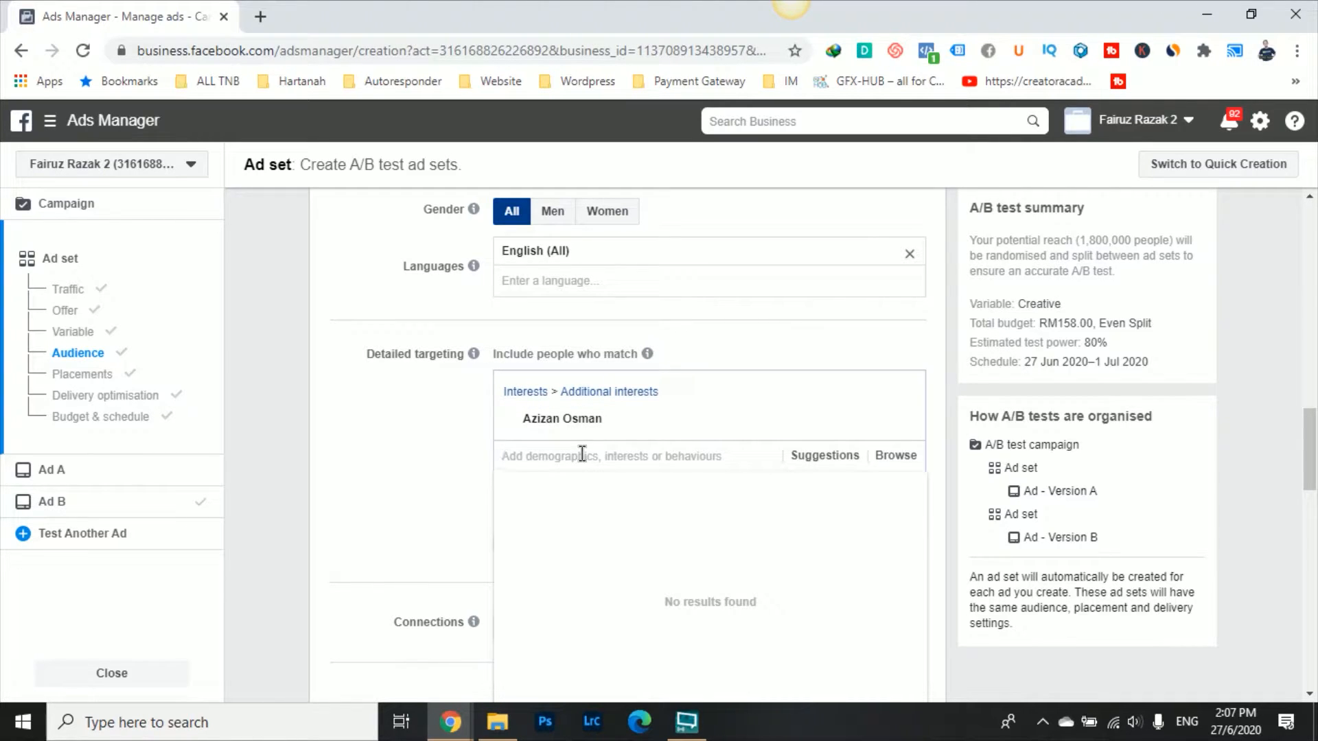
type("Russel")
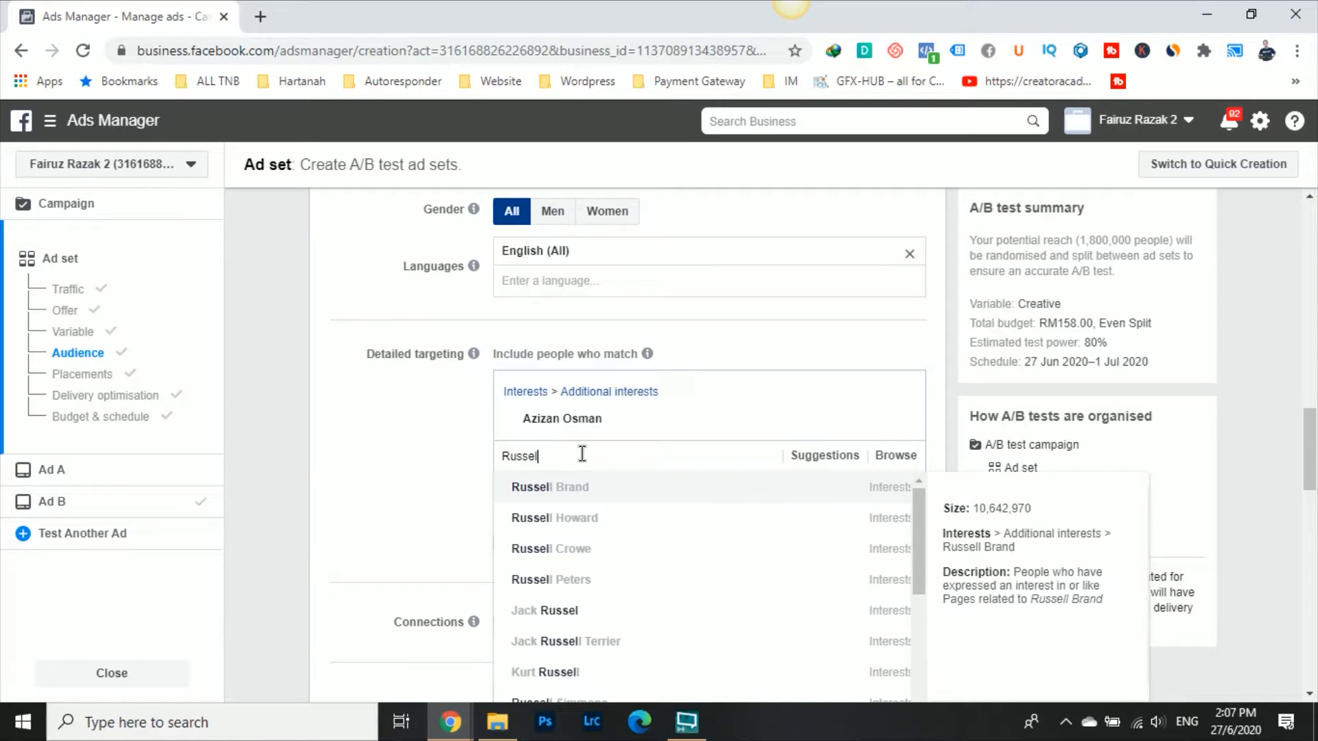
type("l b")
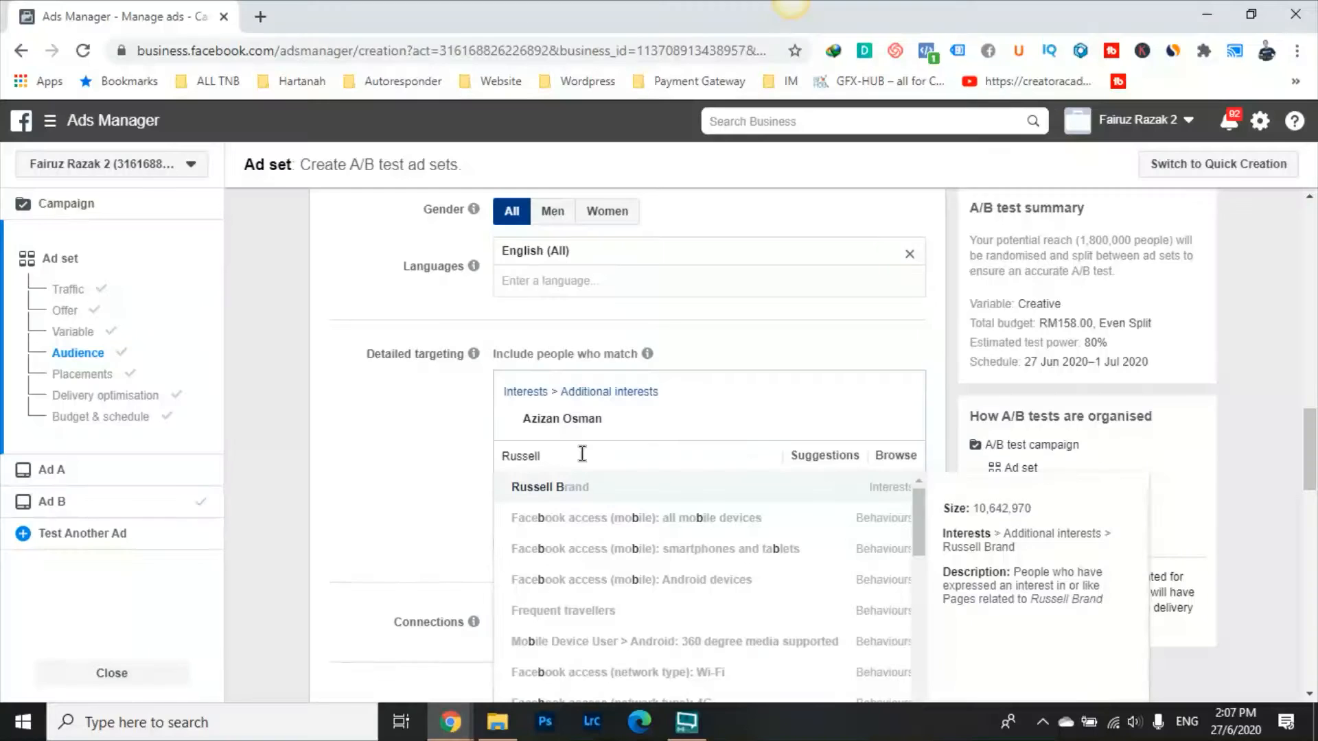
key("BackSpace")
key("BackSpace")
key("BackSpace")
key("BackSpace")
key("BackSpace")
key("BackSpace")
key("BackSpace")
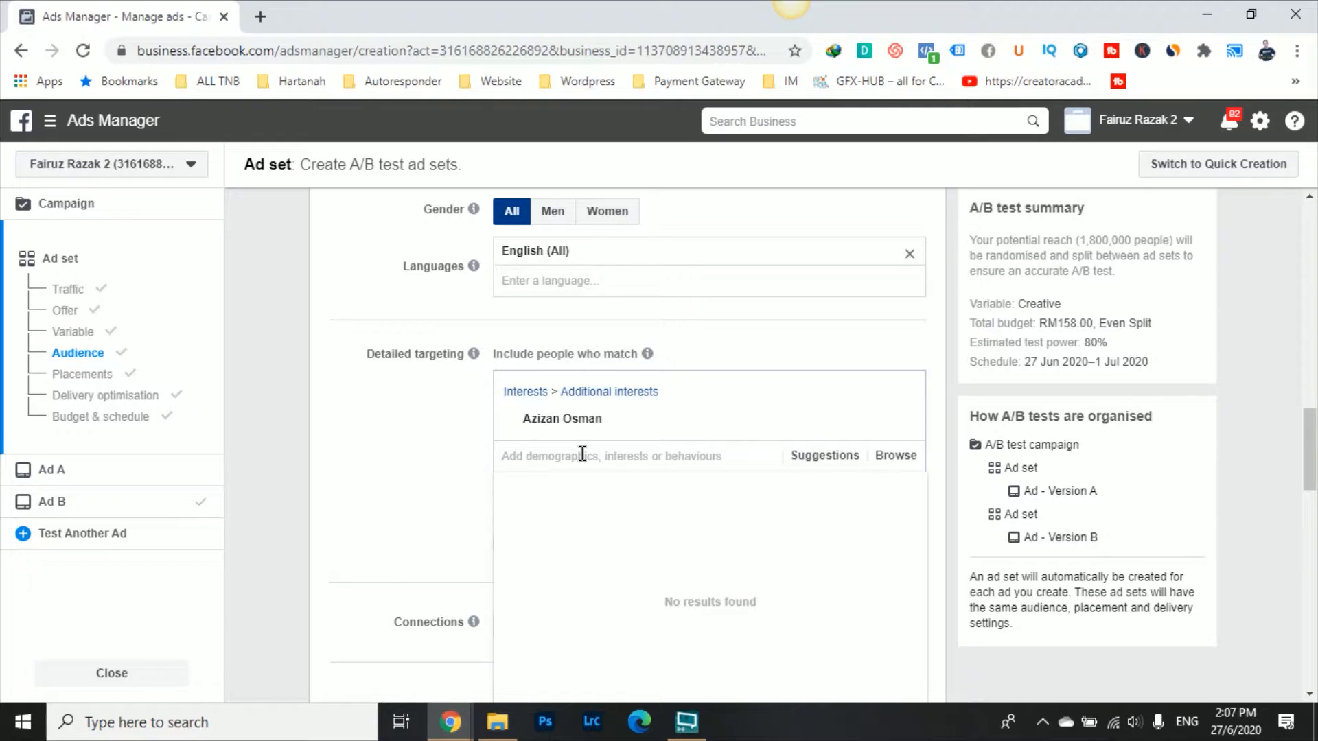
type("Aziz")
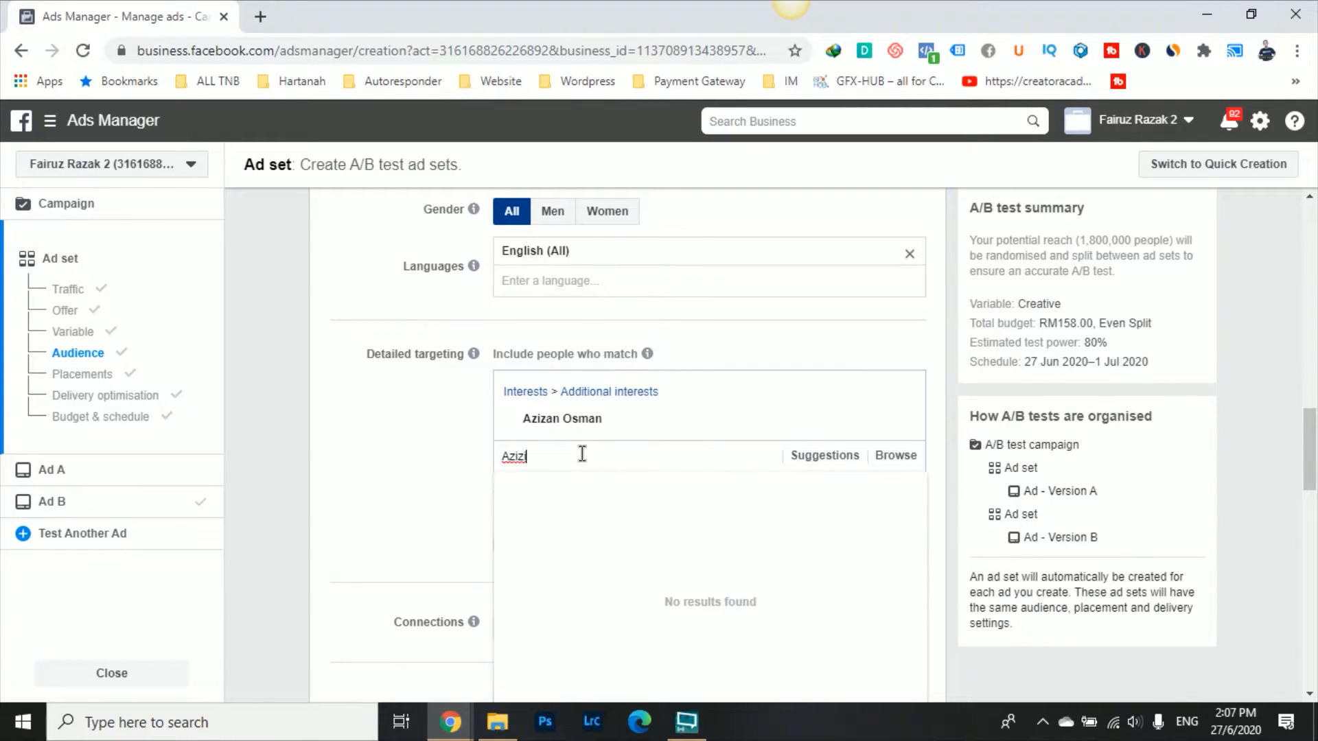
type("i Ali")
key("BackSpace")
key("BackSpace")
key("BackSpace")
key("BackSpace")
key("BackSpace")
key("BackSpace")
key("BackSpace")
key("BackSpace")
key("BackSpace")
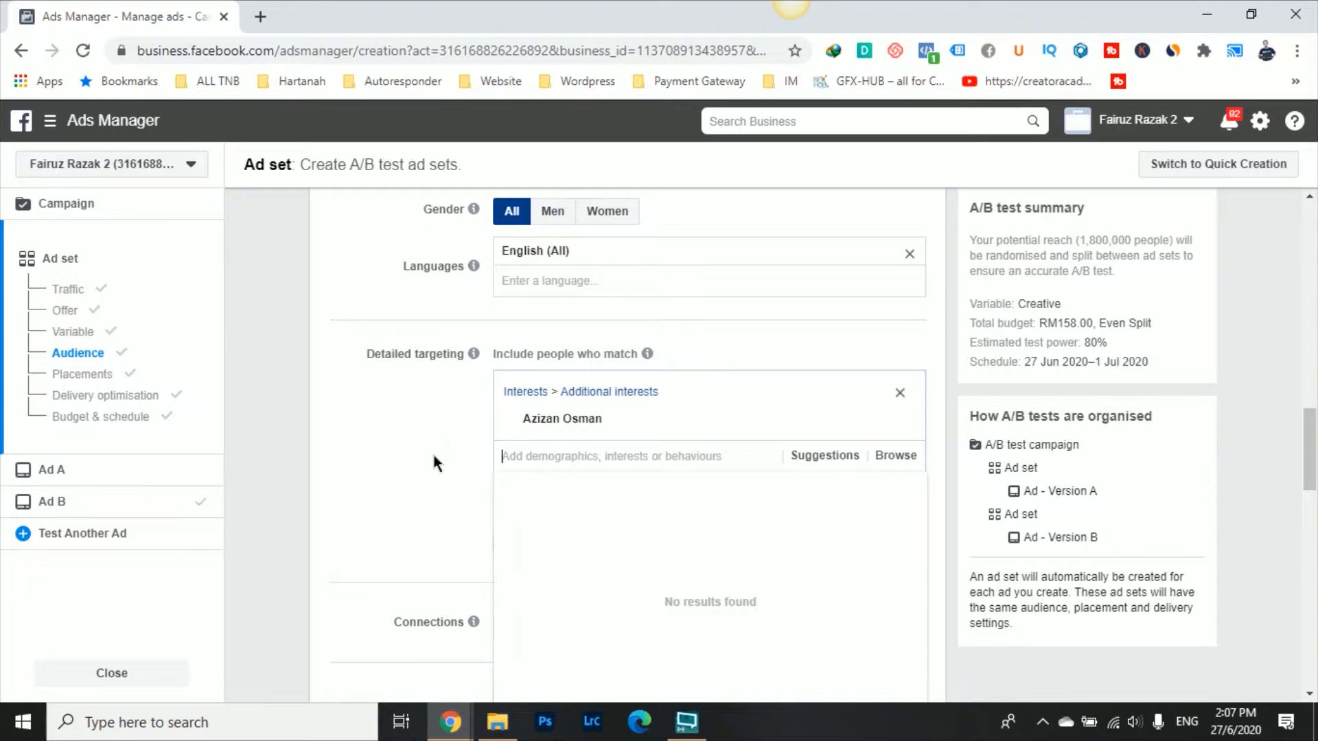
left_click(446, 474)
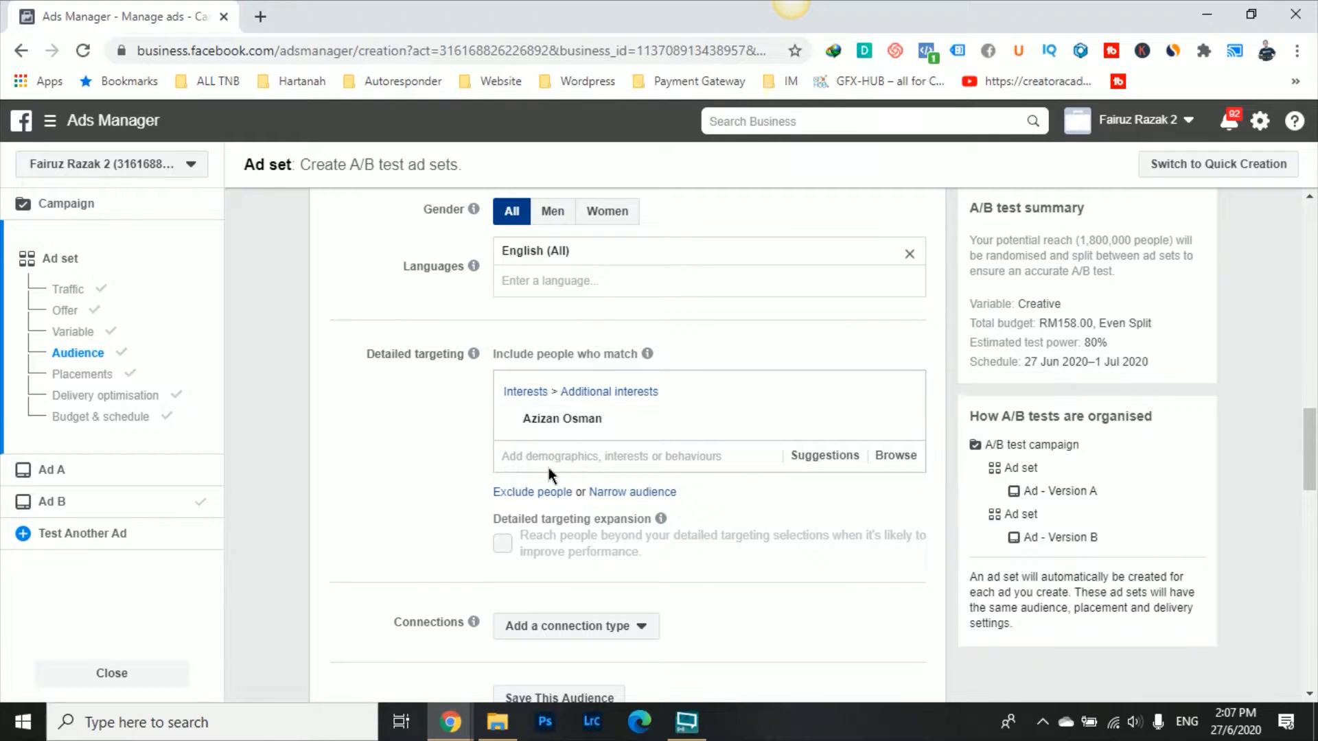
Step: Add an exclusion to the detailed targeting for people with the Bangladesh interest
left_click(542, 493)
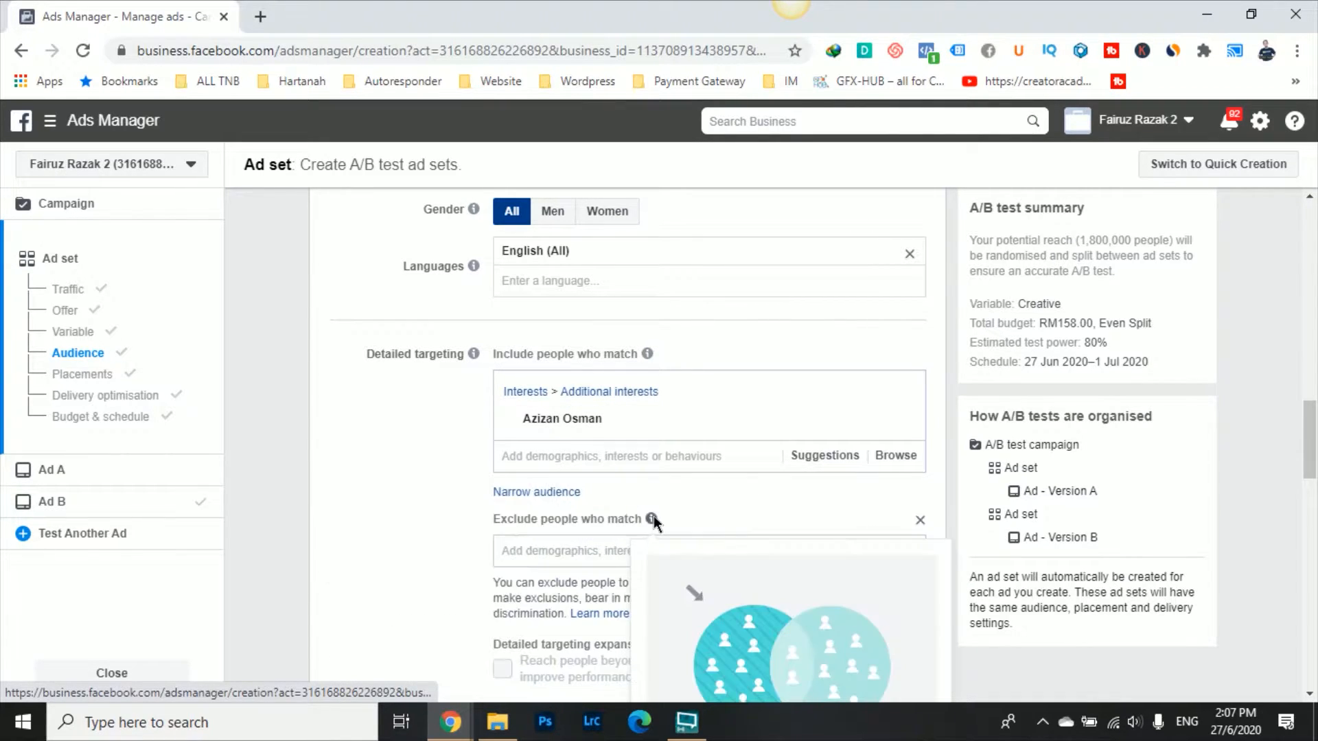
scroll(709, 509, "down", 2)
left_click(660, 387)
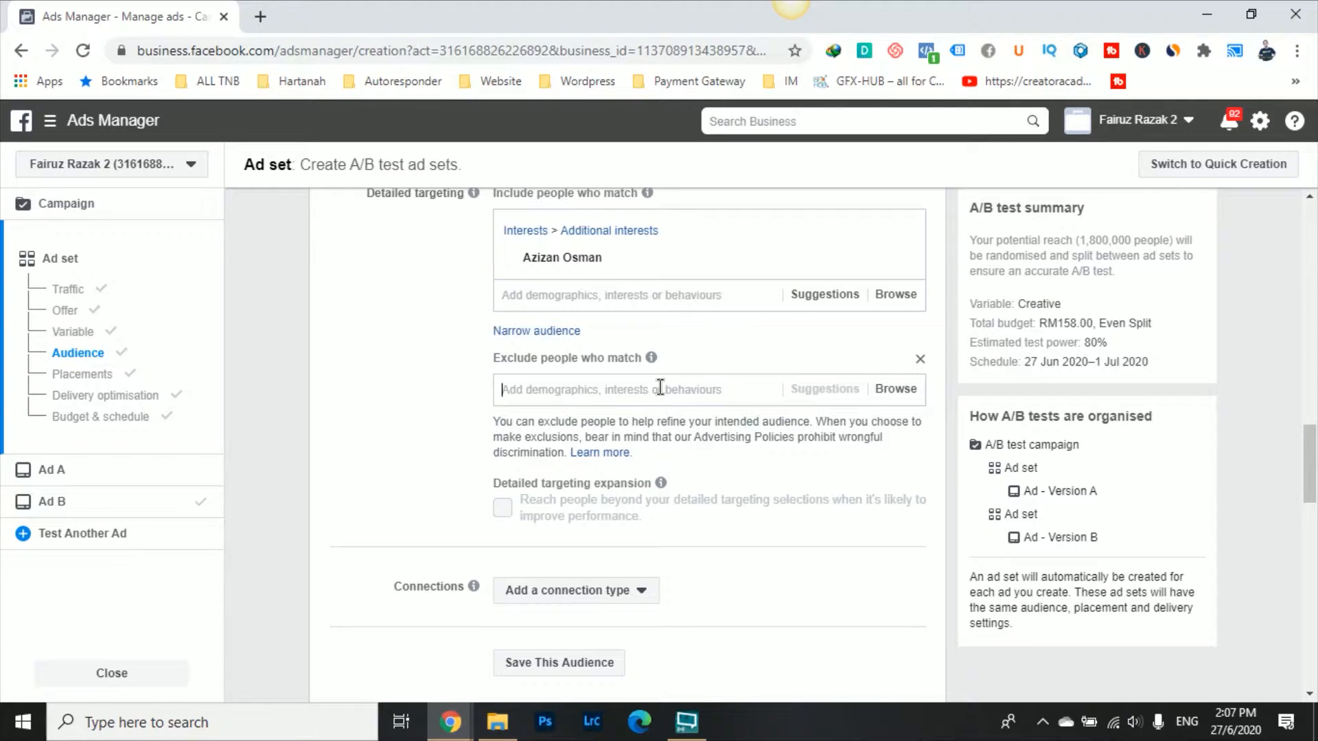
type("B")
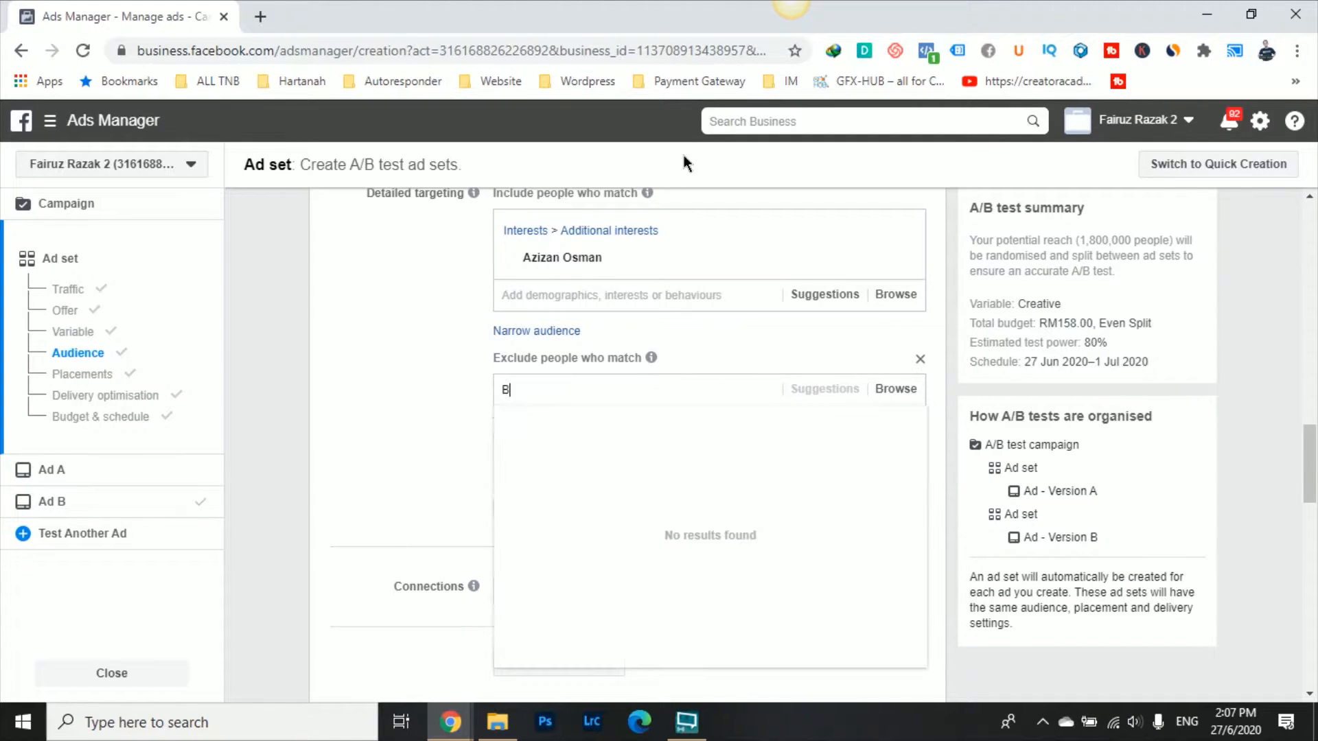
type("angladesh")
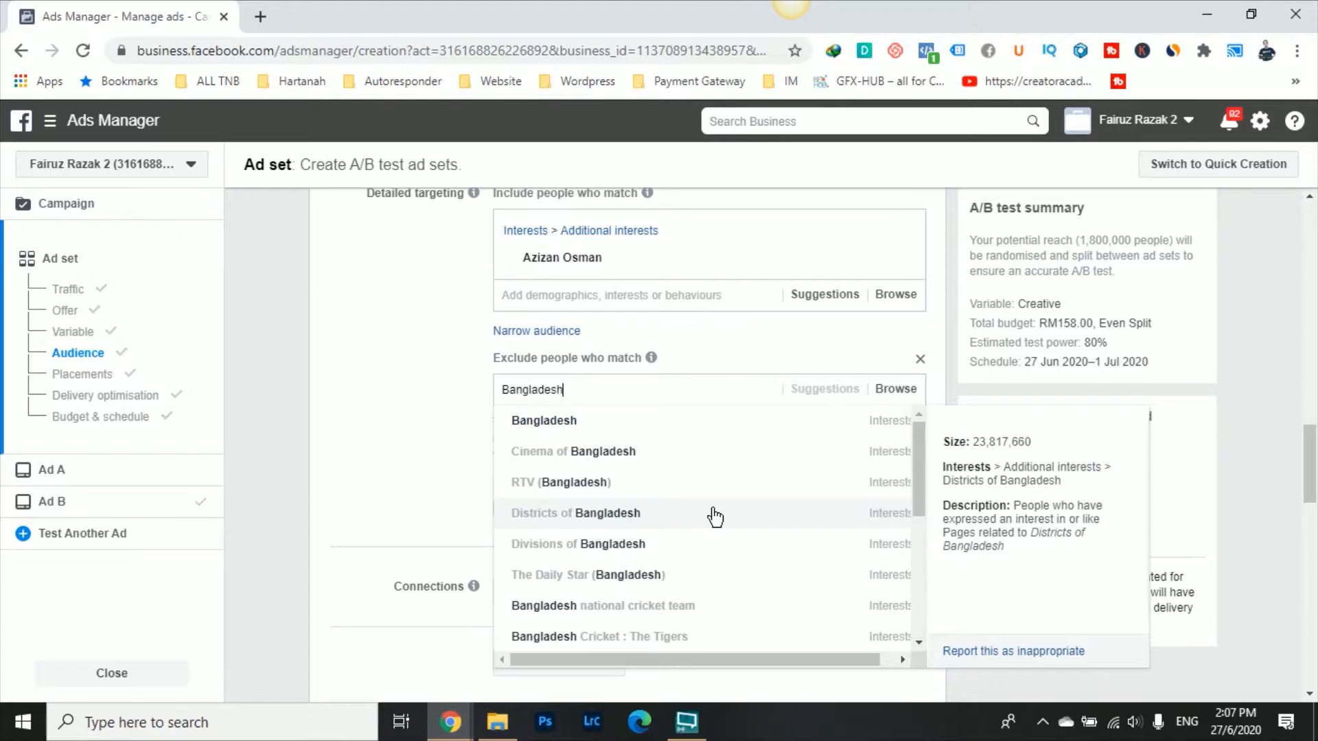
left_click(632, 423)
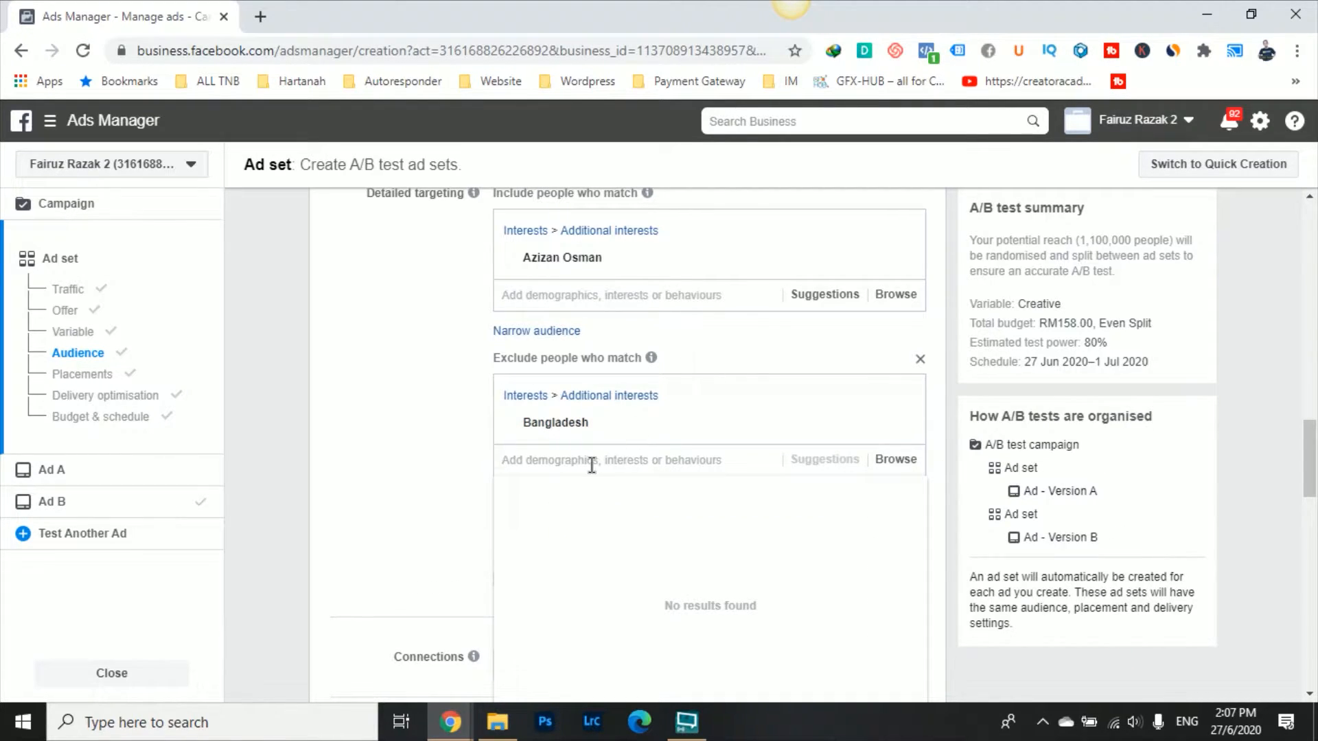
Step: Add the Nepal and Vietnam interests to the people excluded from the detailed targeting
type("Nepal")
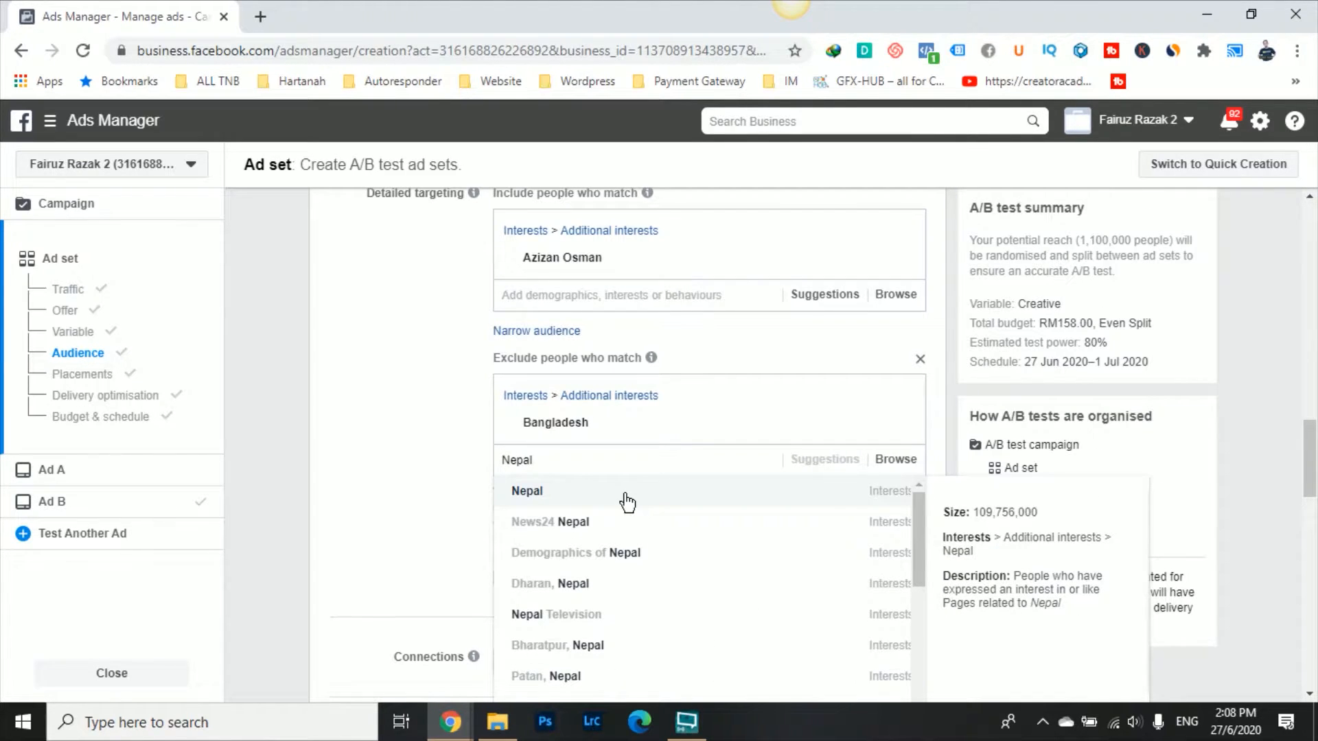
left_click(626, 496)
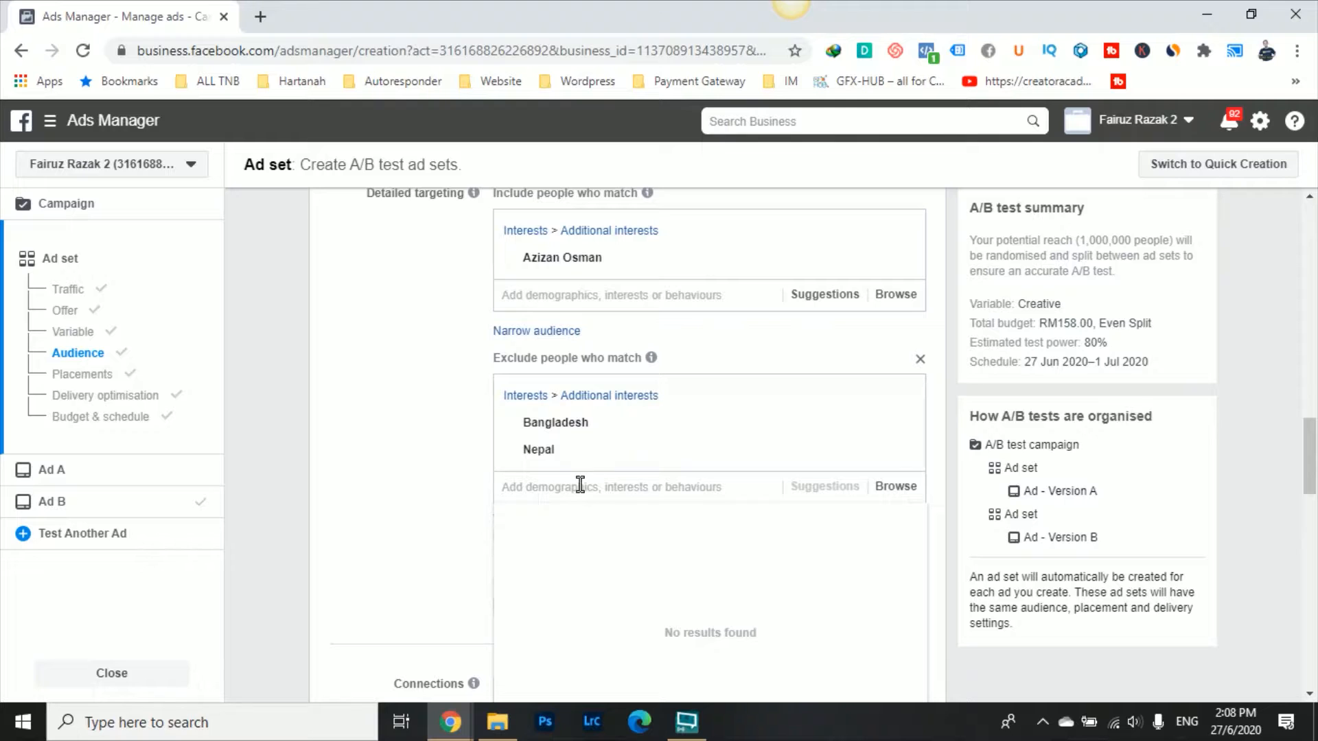
type("V")
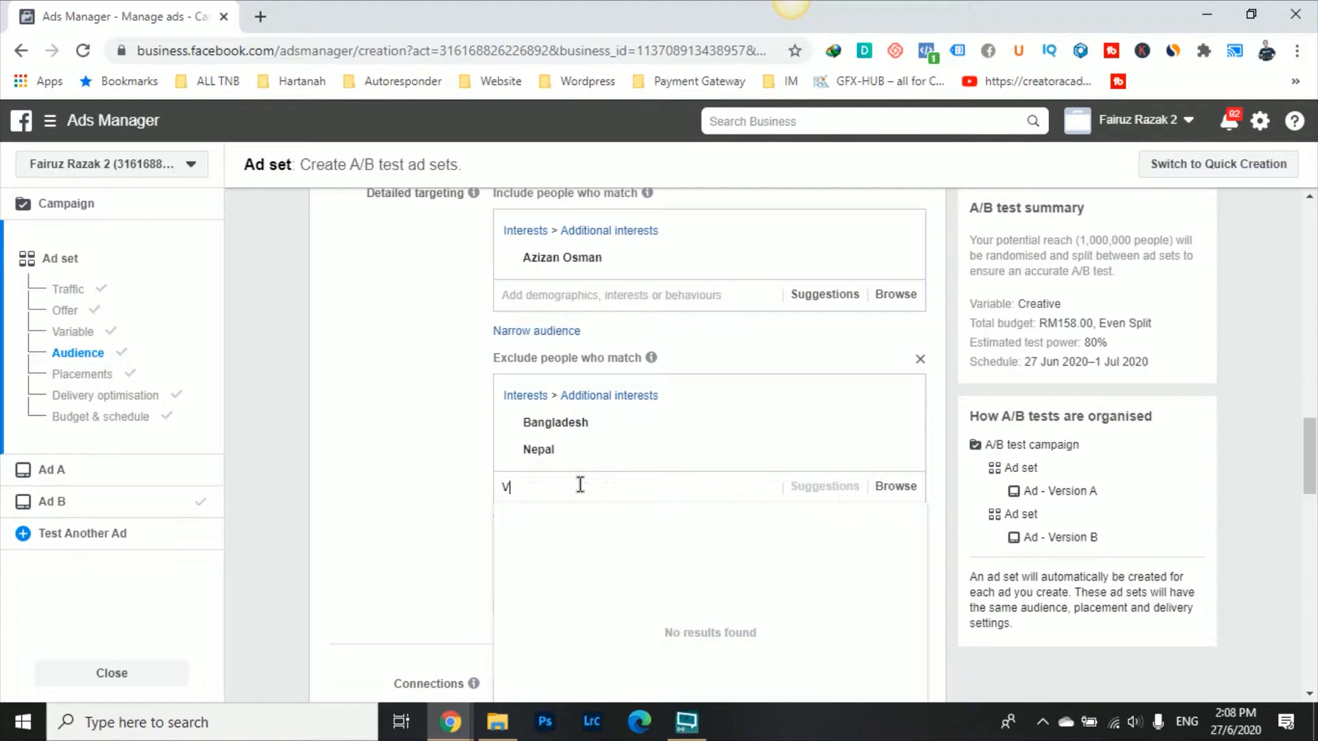
type("ietnam")
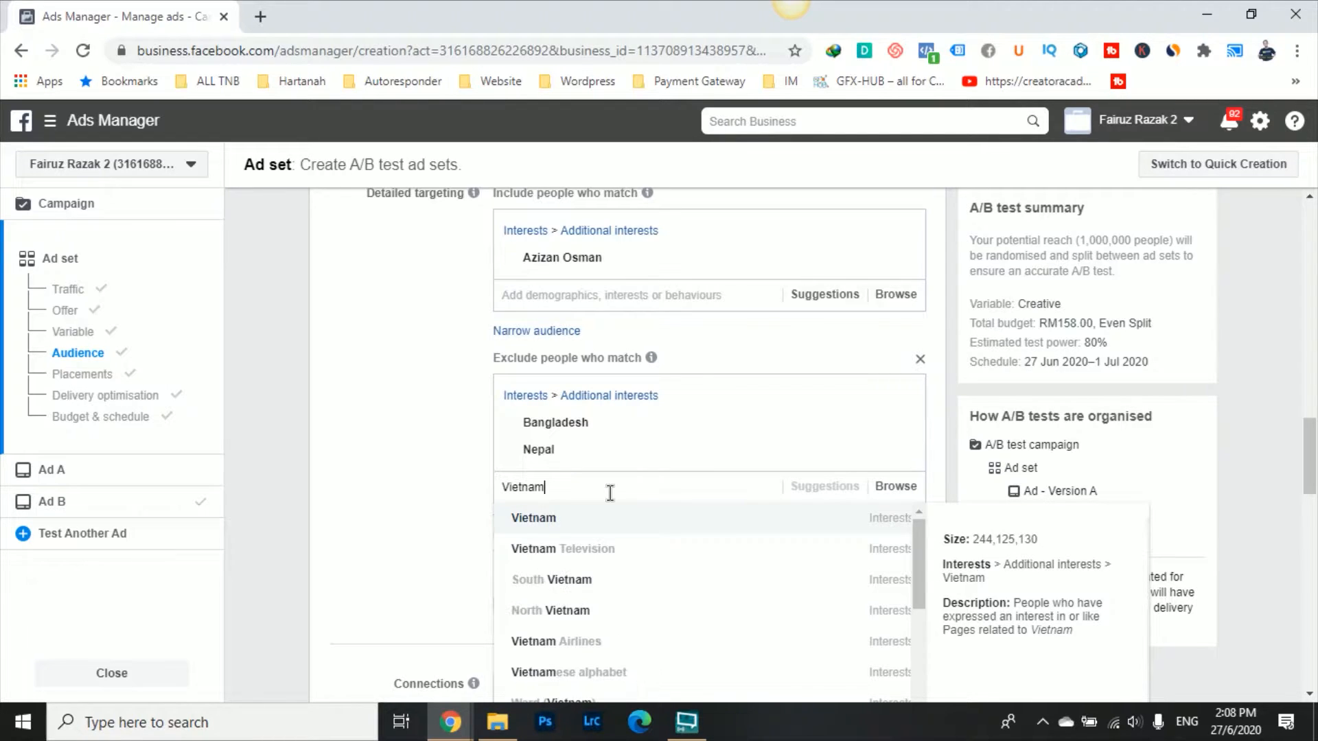
double_click(584, 488)
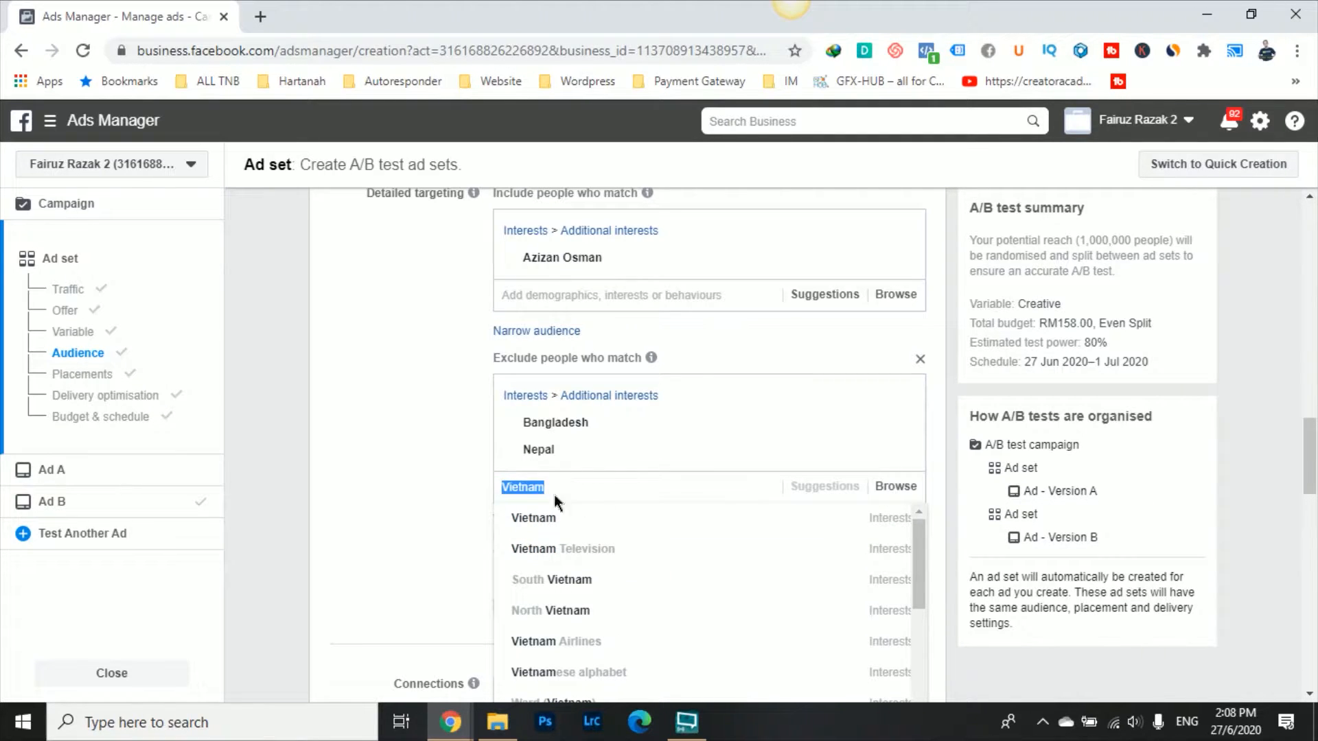
key("BackSpace")
left_click(601, 491)
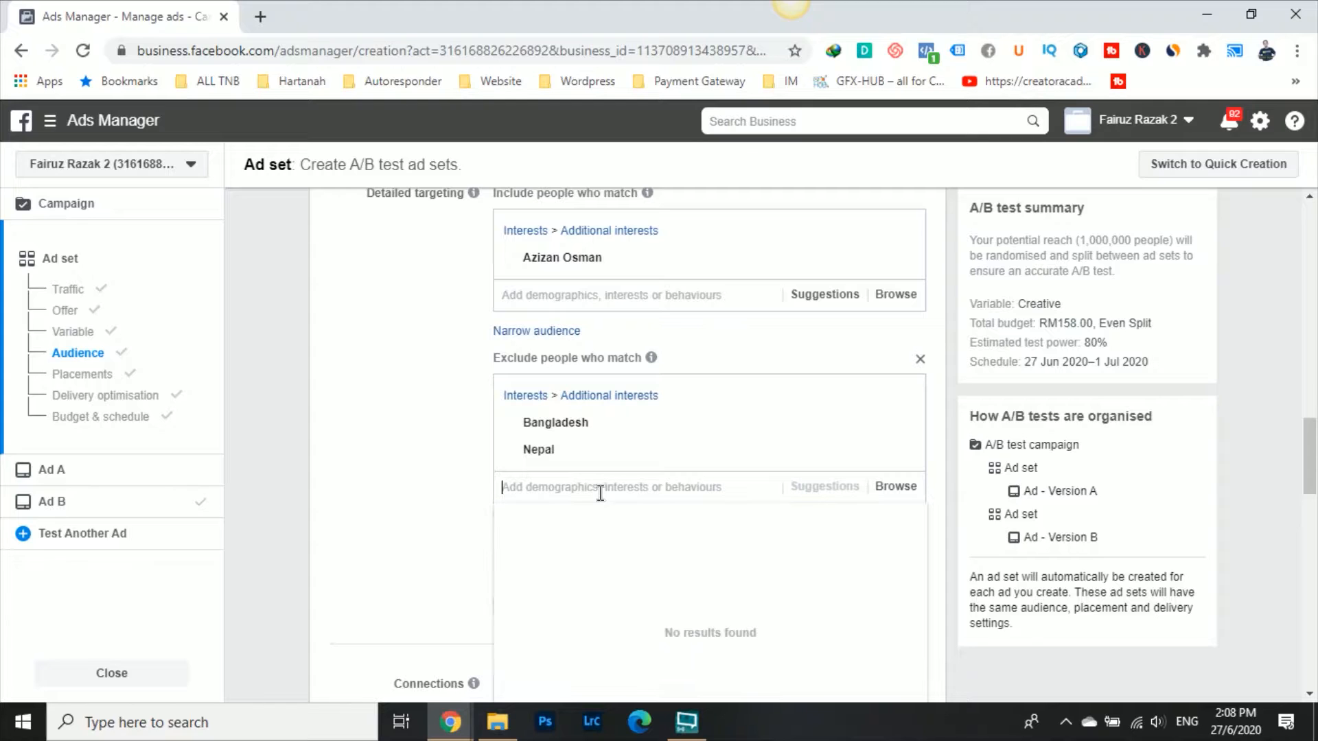
type("Vietnam")
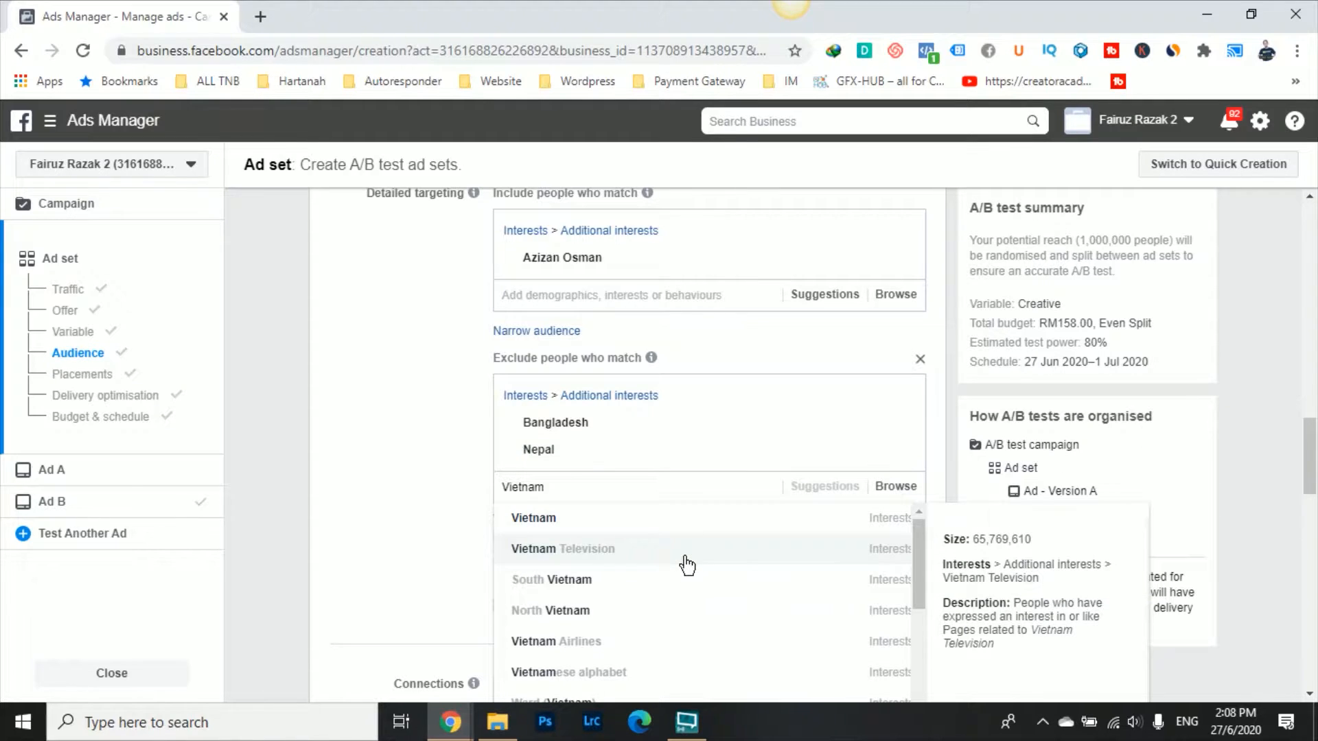
left_click(698, 534)
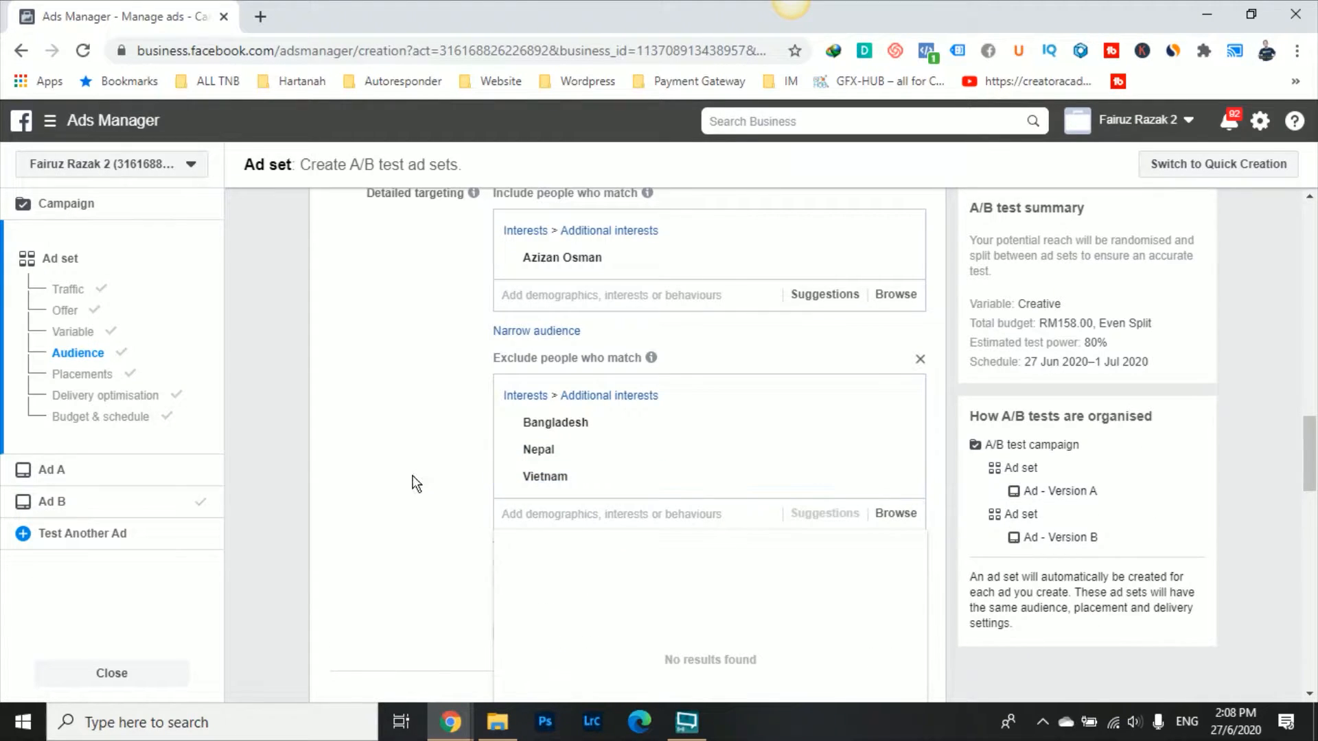
Step: Review the audience's location, age, language and detailed targeting settings, and examine the available connection types
scroll(875, 384, "up", 2)
scroll(875, 392, "up", 2)
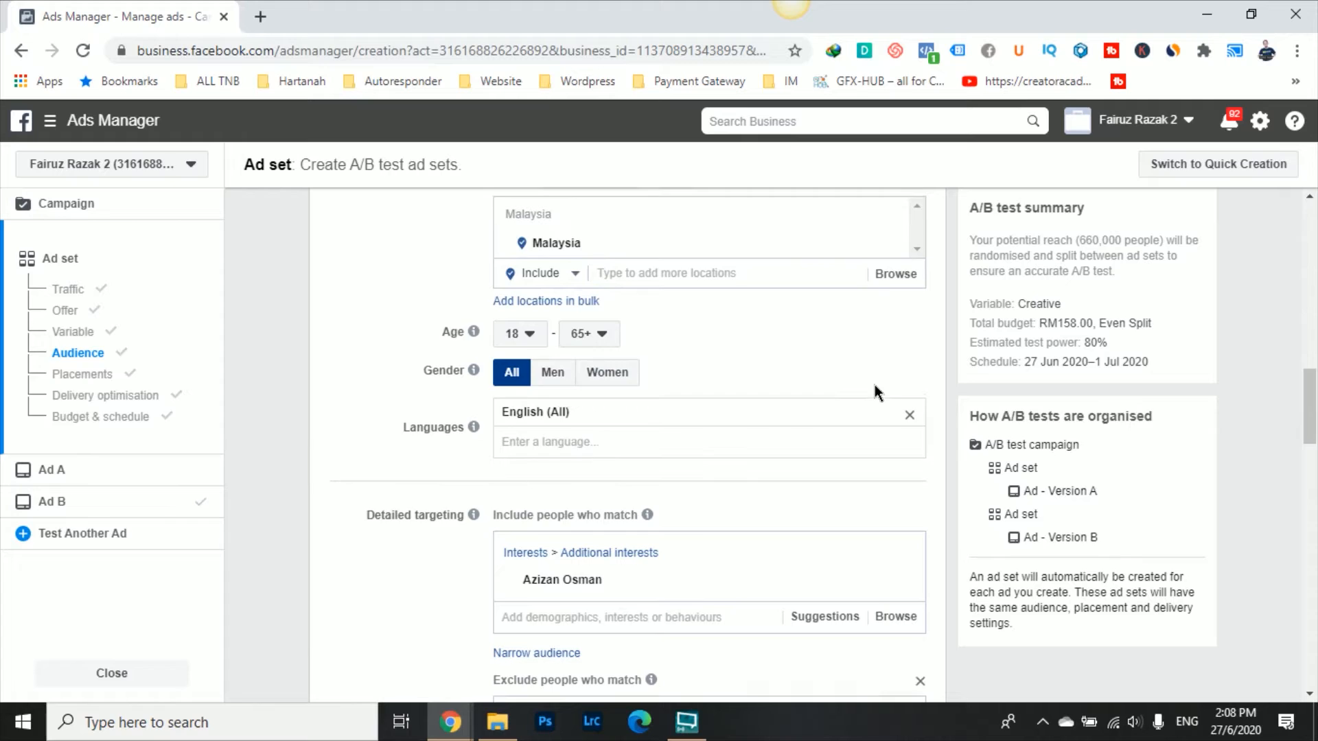
scroll(874, 391, "down", 8)
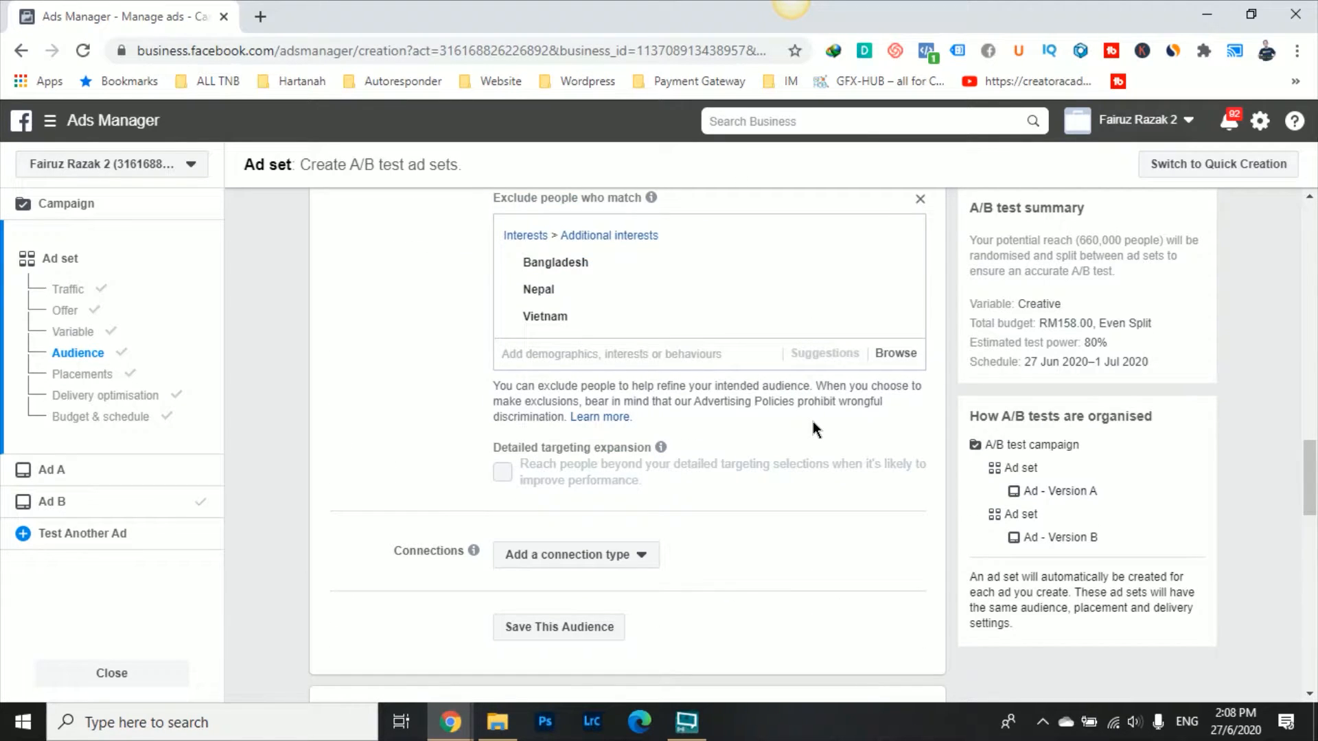
scroll(834, 464, "up", 10)
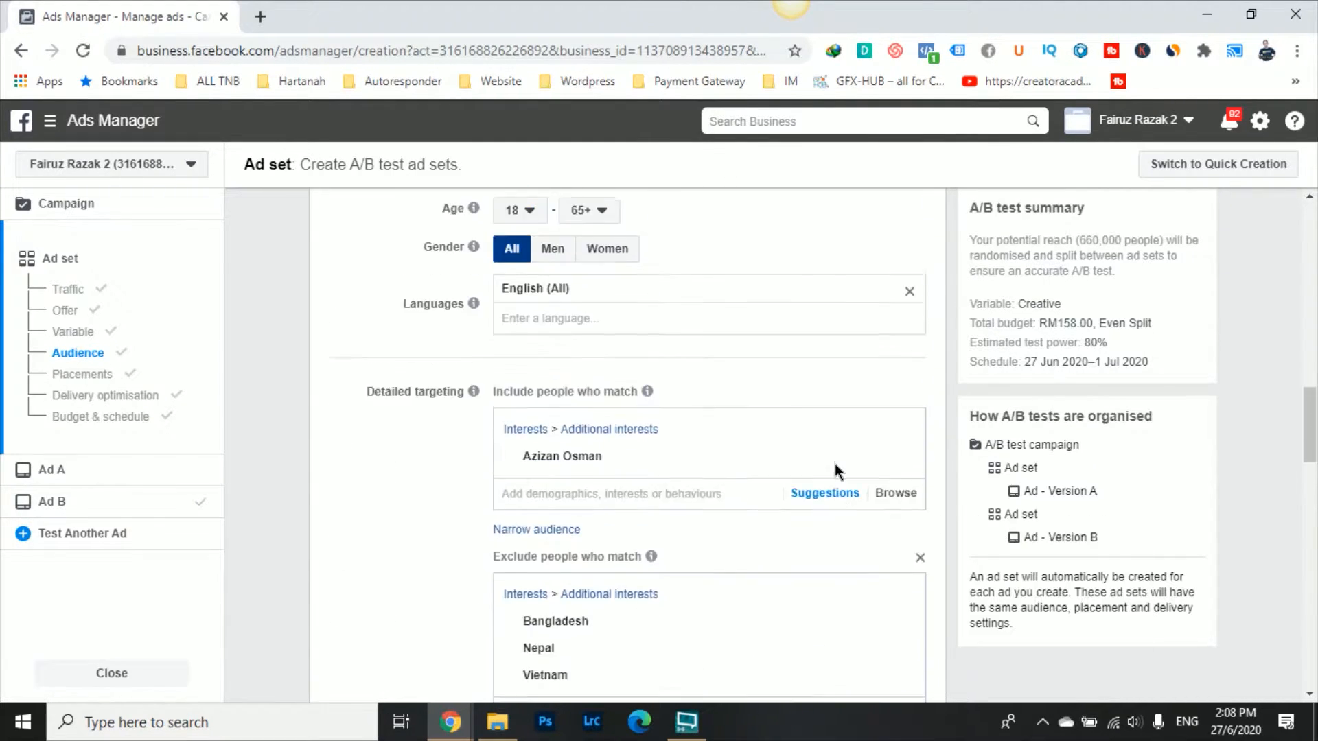
scroll(838, 459, "down", 8)
scroll(837, 459, "down", 2)
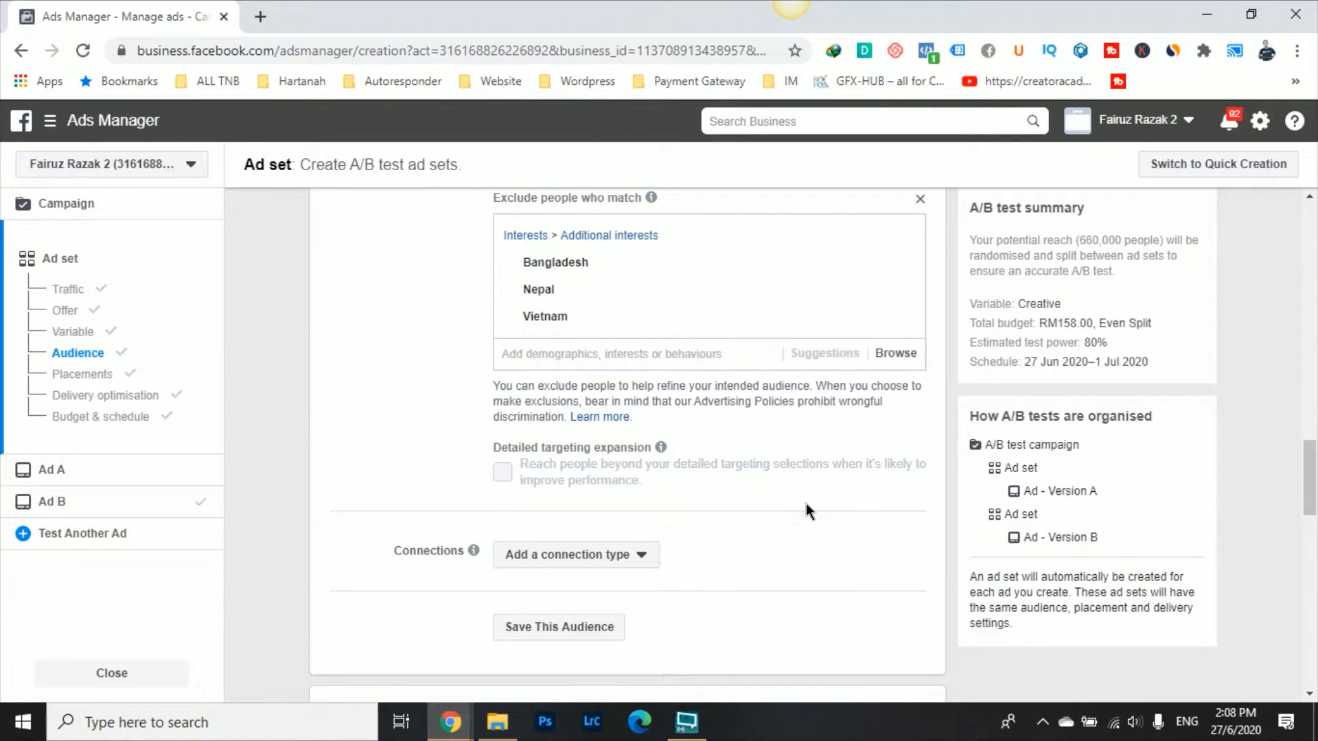
scroll(806, 508, "down", 2)
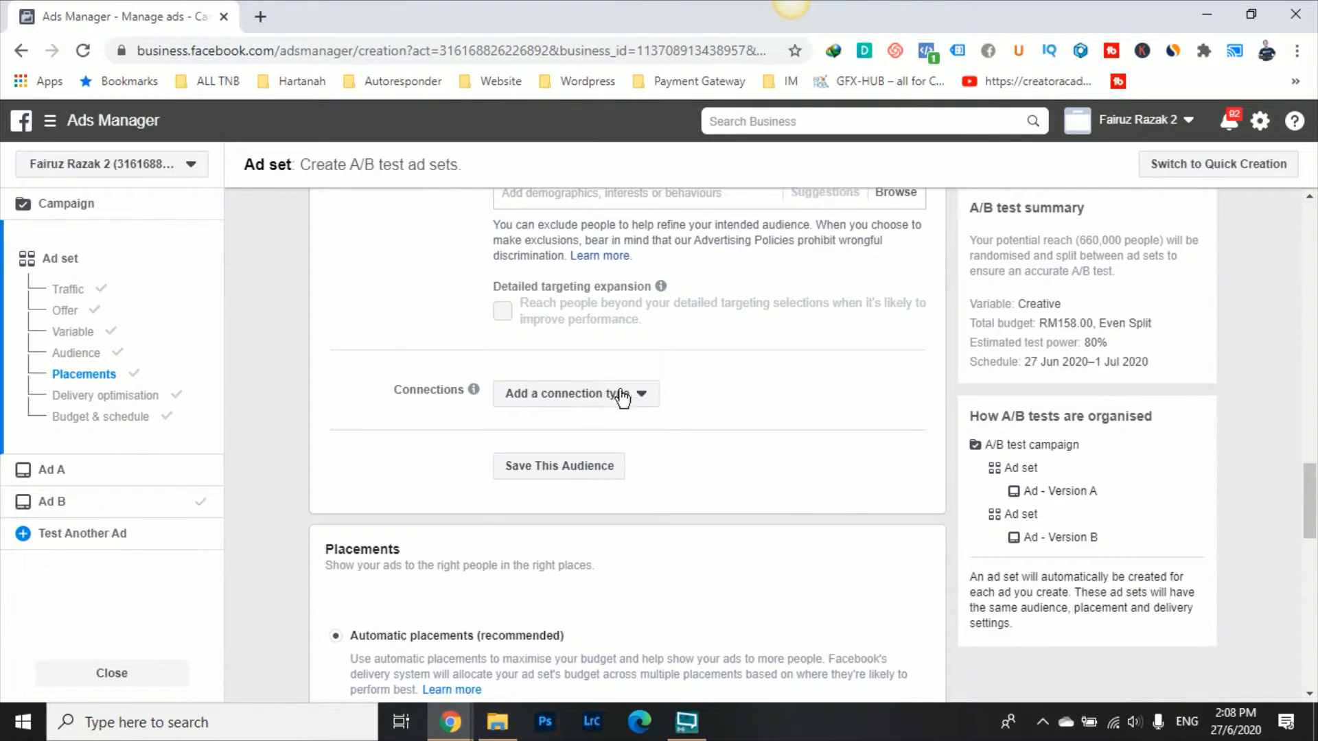
left_click(623, 403)
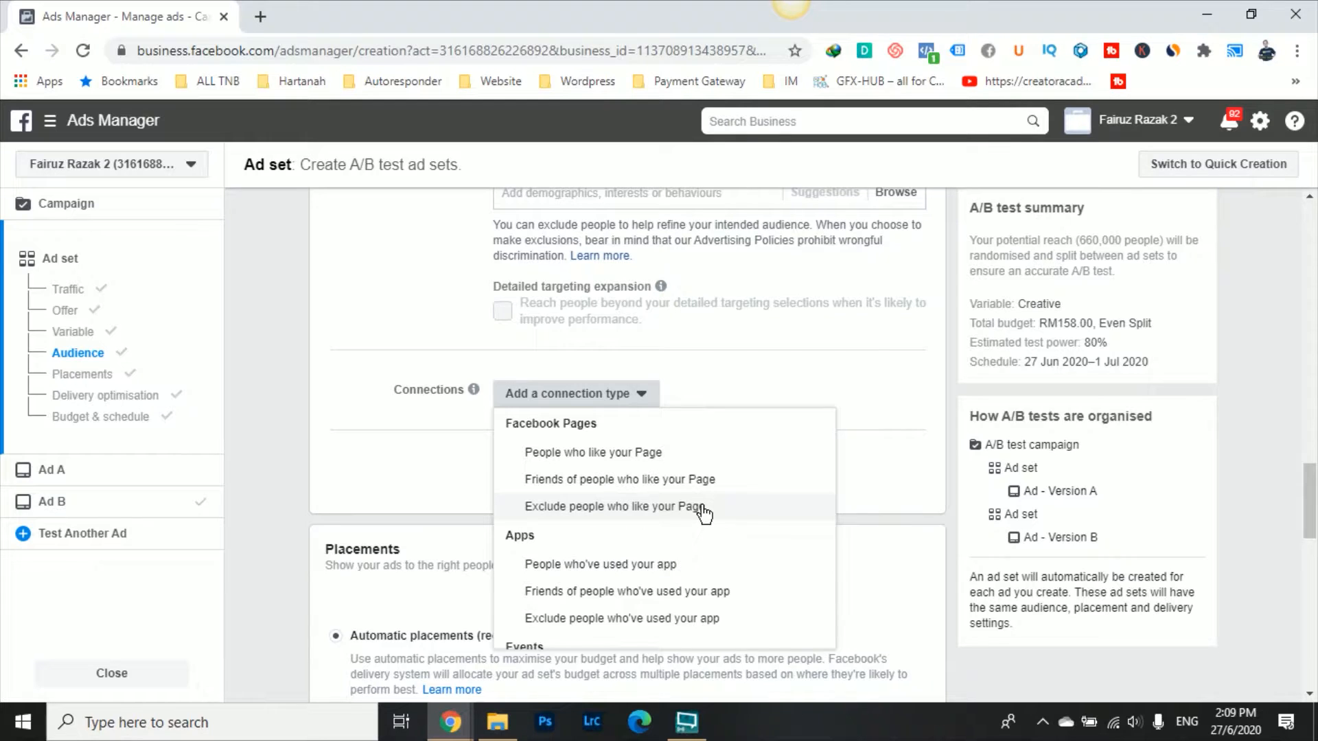
left_click(855, 475)
scroll(858, 473, "up", 6)
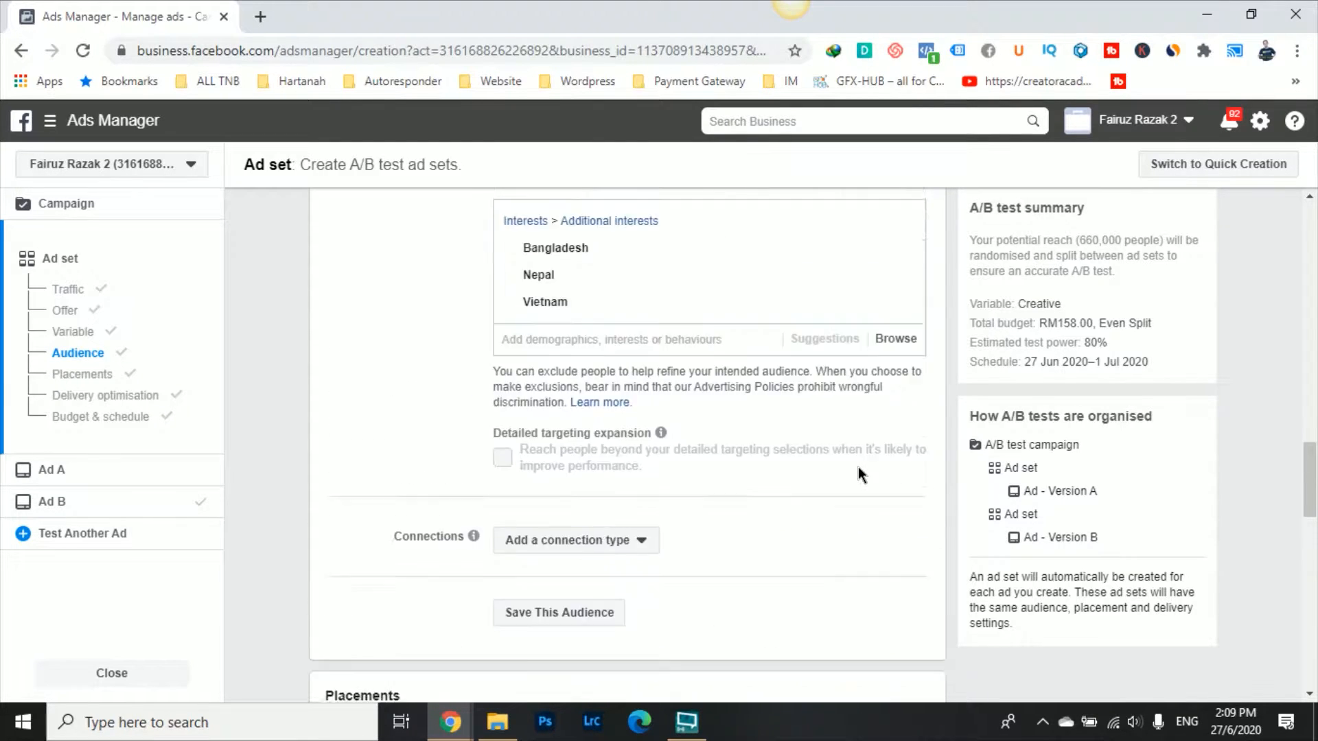
scroll(858, 474, "down", 8)
scroll(860, 474, "up", 10)
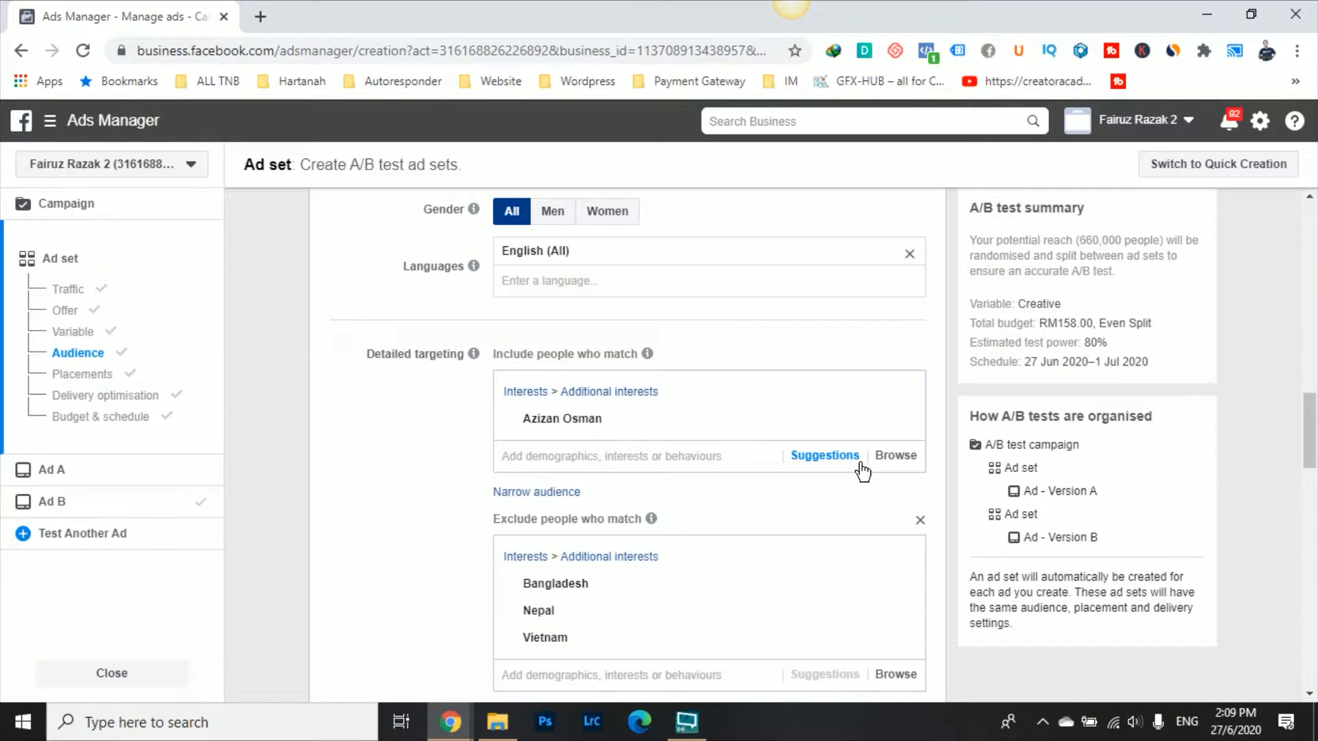
Step: Save the ad set's audience under the name "Interest Azizan Osman"
scroll(860, 466, "down", 7)
left_click(617, 467)
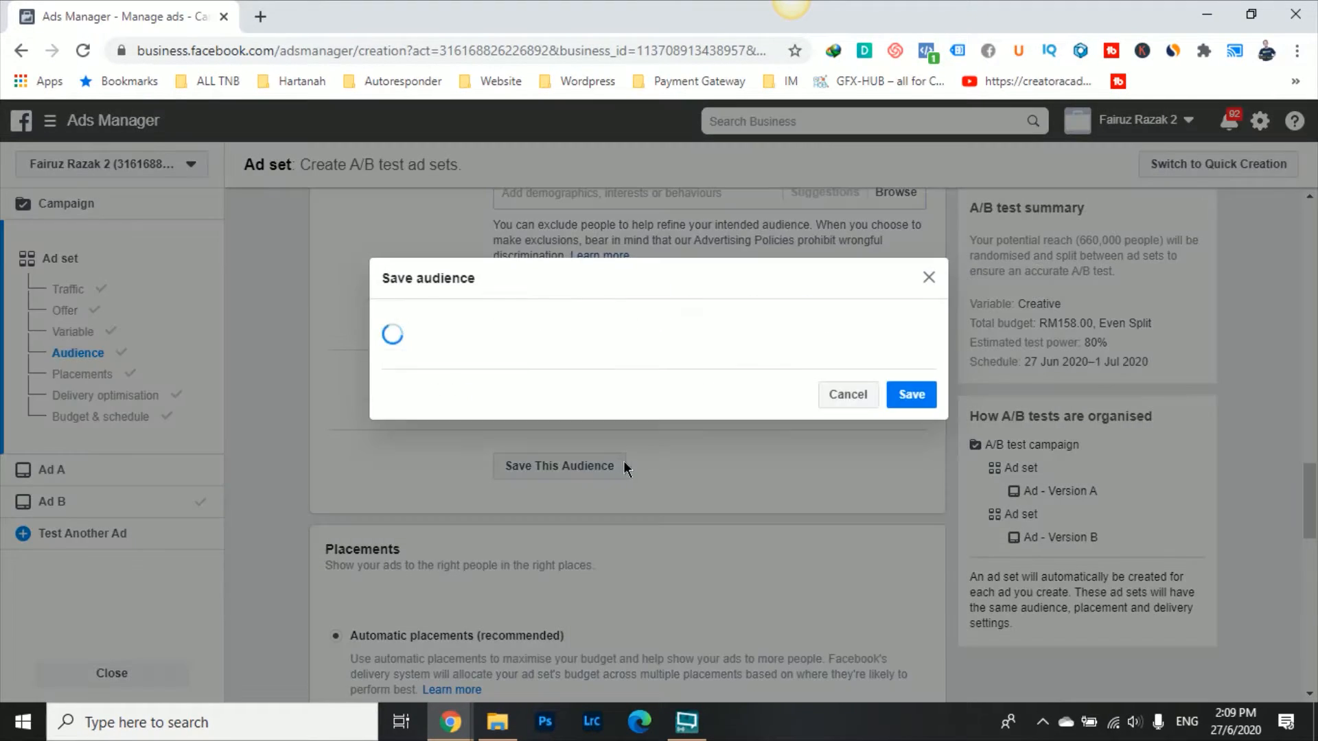
left_click_drag(623, 293, 521, 298)
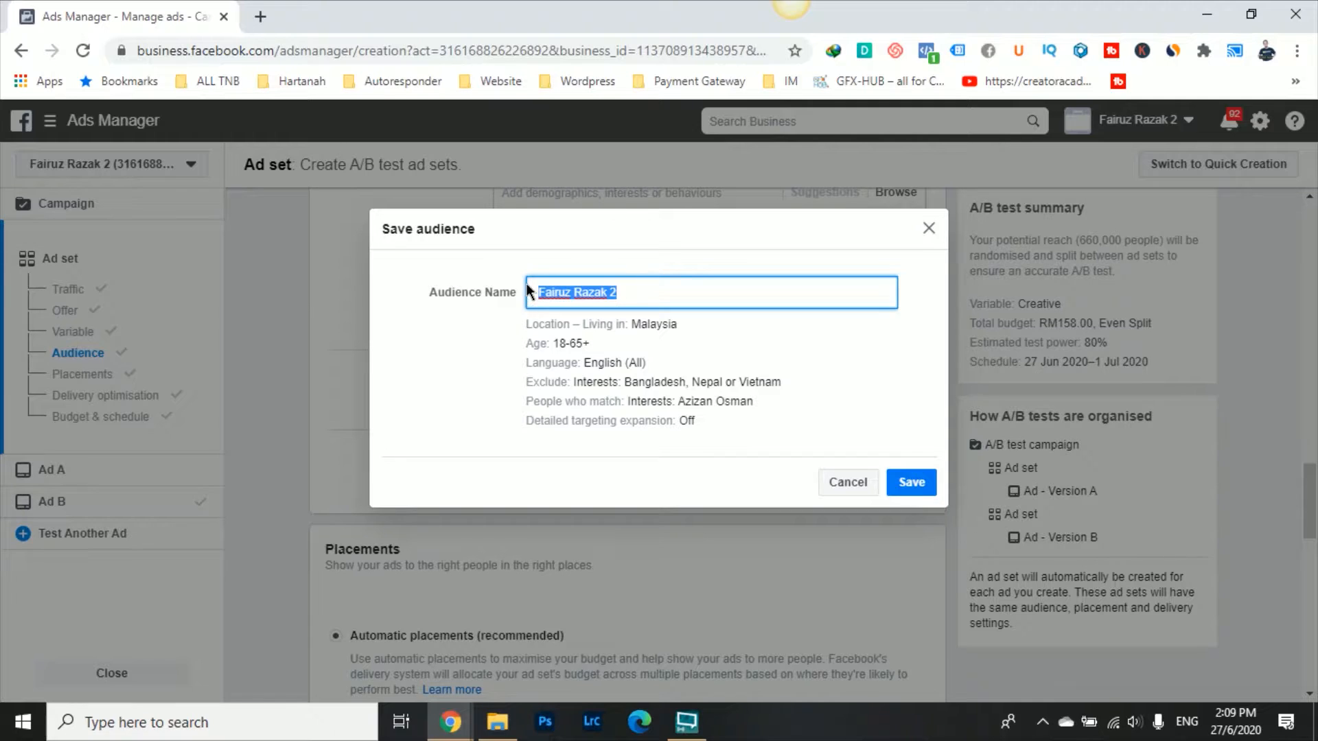
type("A")
key("BackSpace")
type("In")
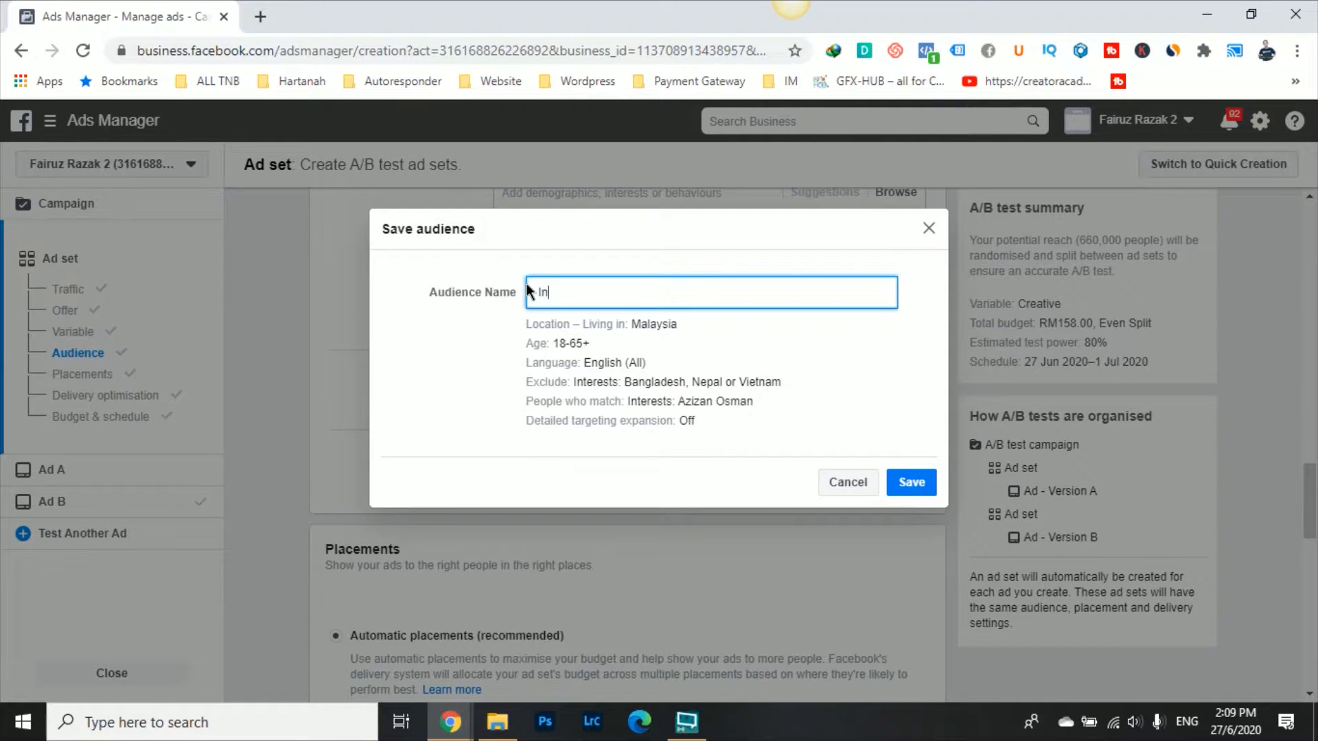
type("terest Aziz")
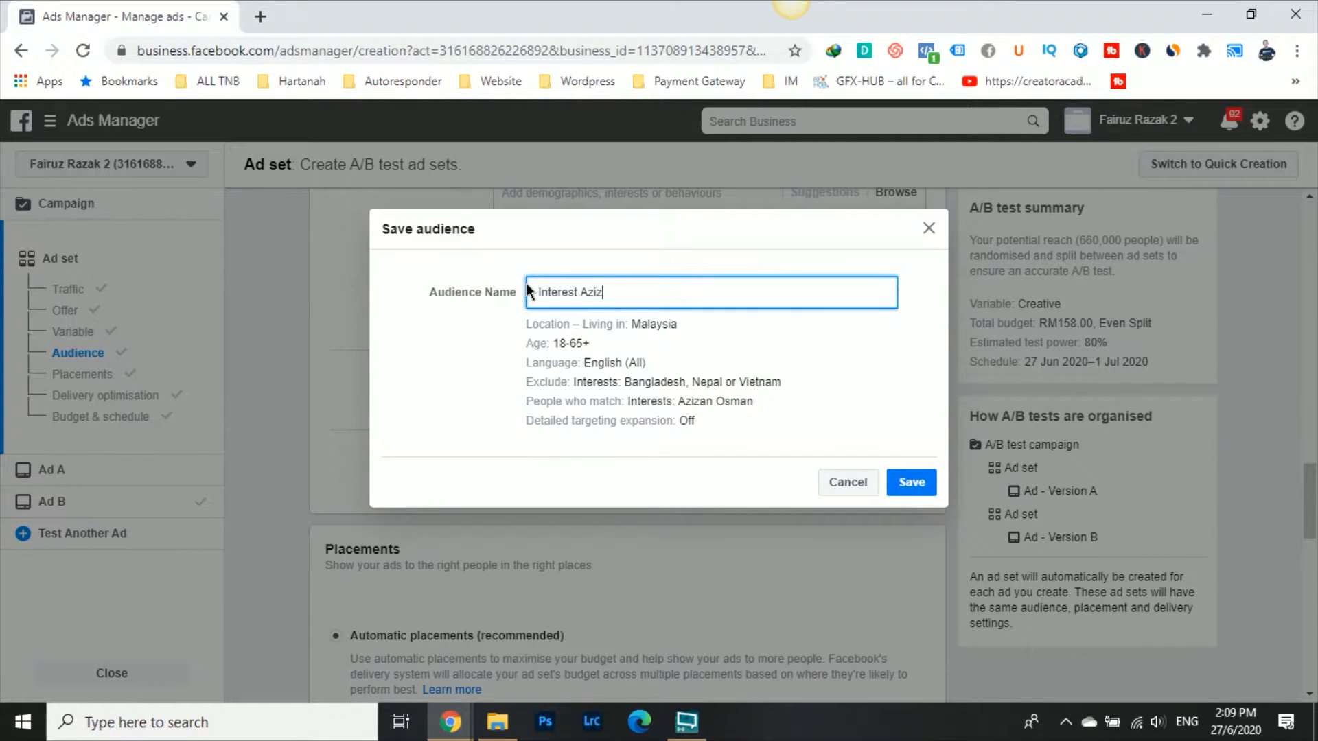
type("an Osman")
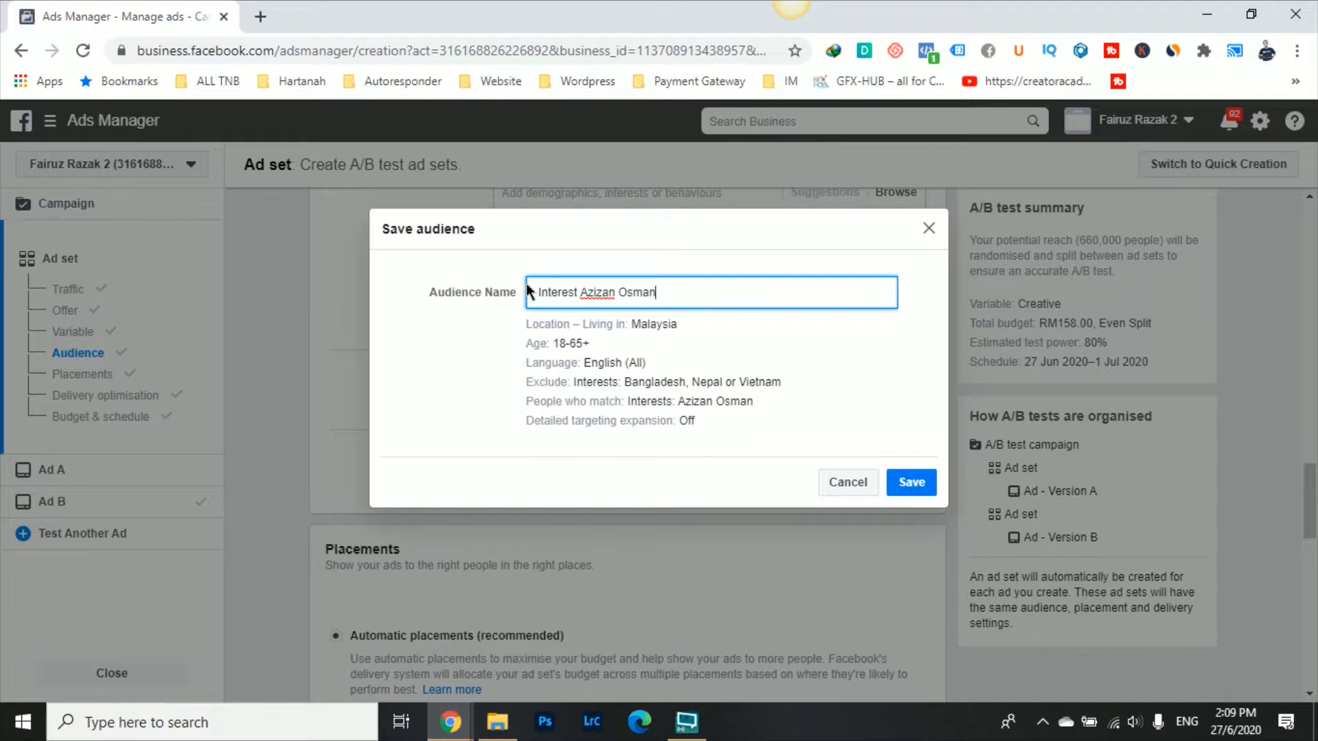
left_click(915, 491)
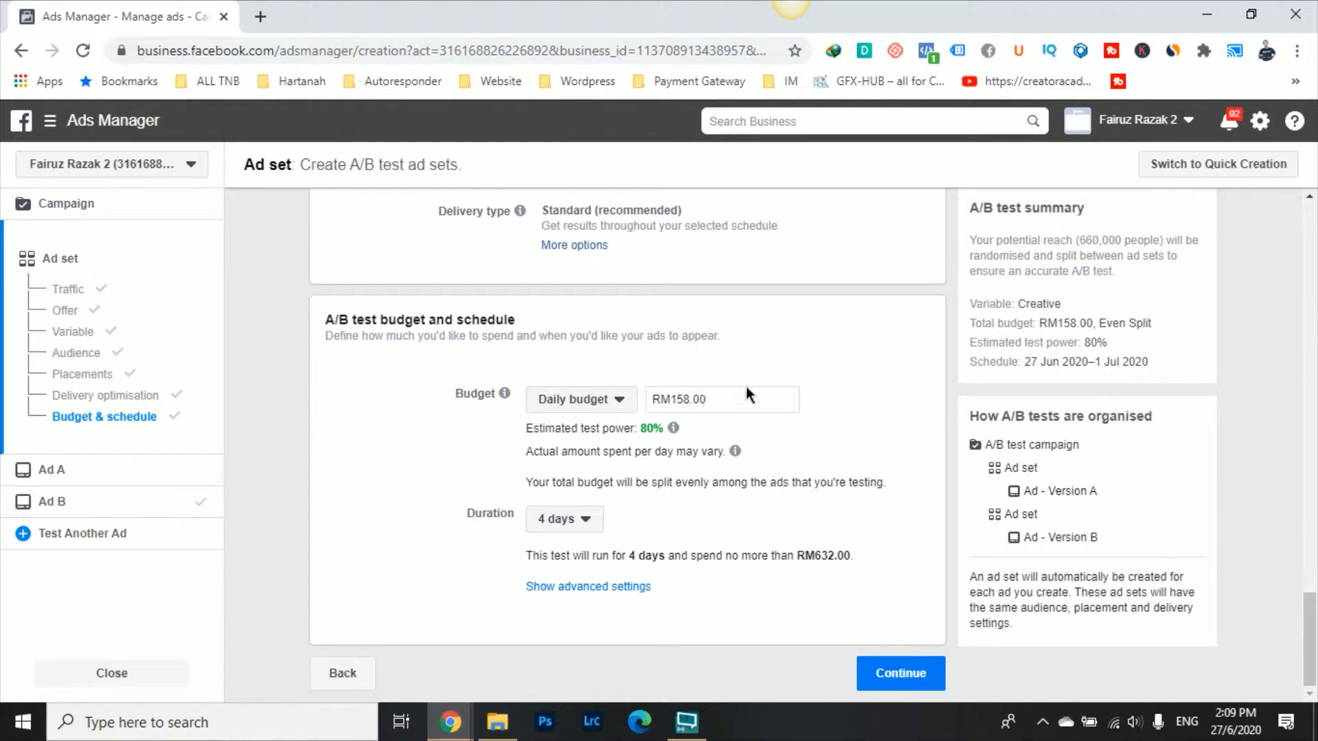
Step: Check the explanation of the estimated test power and set the A/B test's daily budget to RM50
left_click(685, 401)
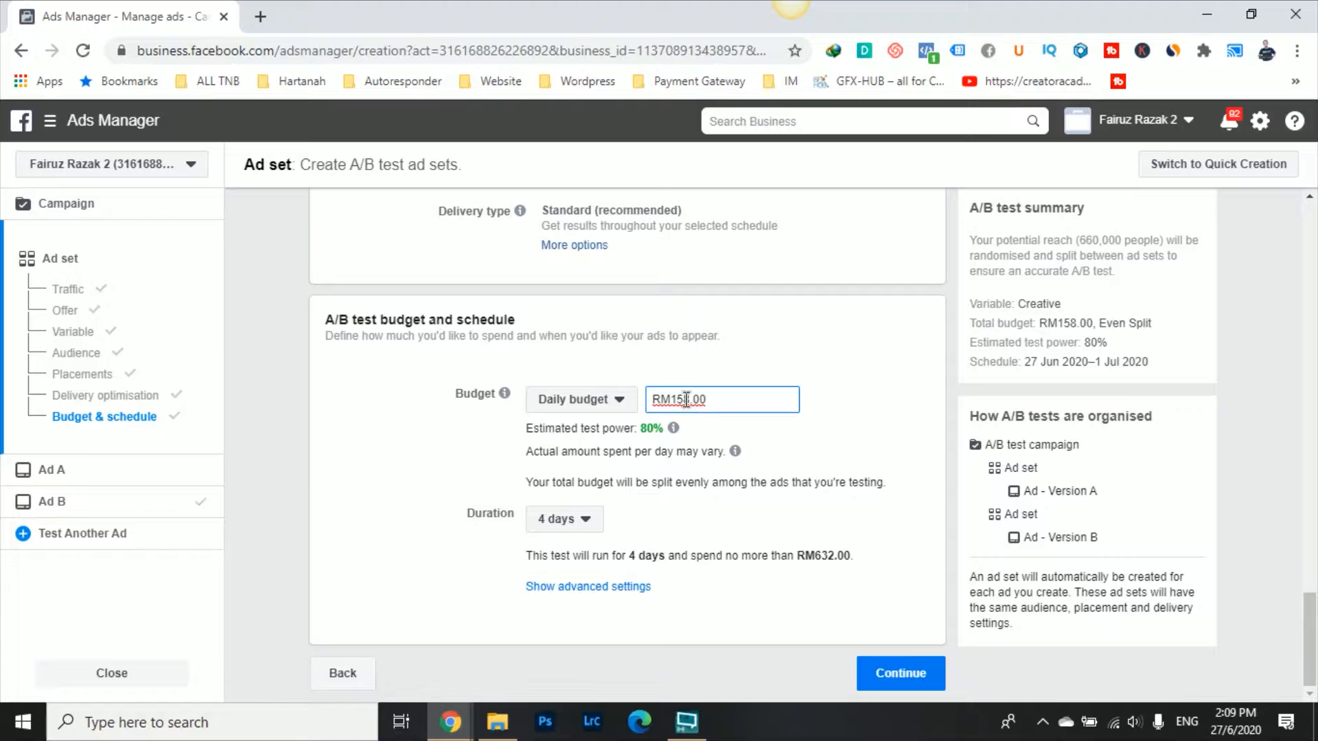
mouse_move(681, 438)
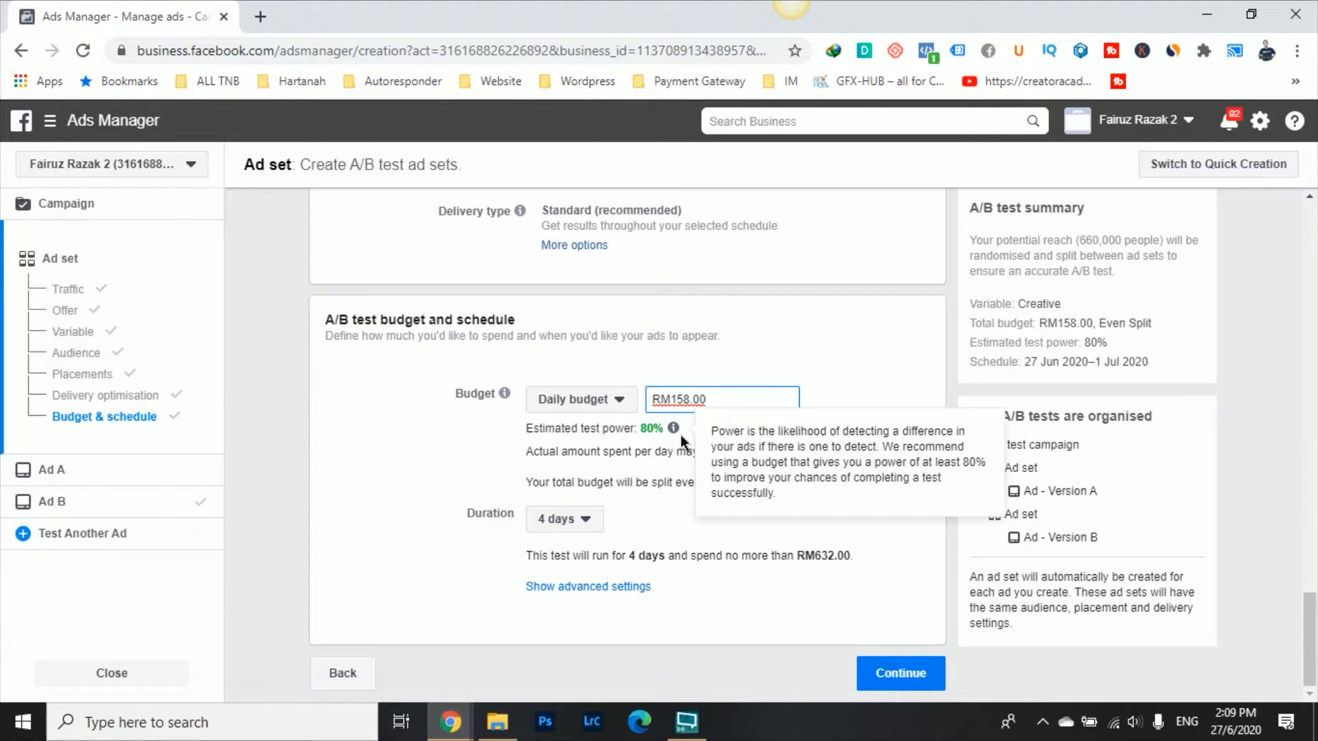
left_click(871, 384)
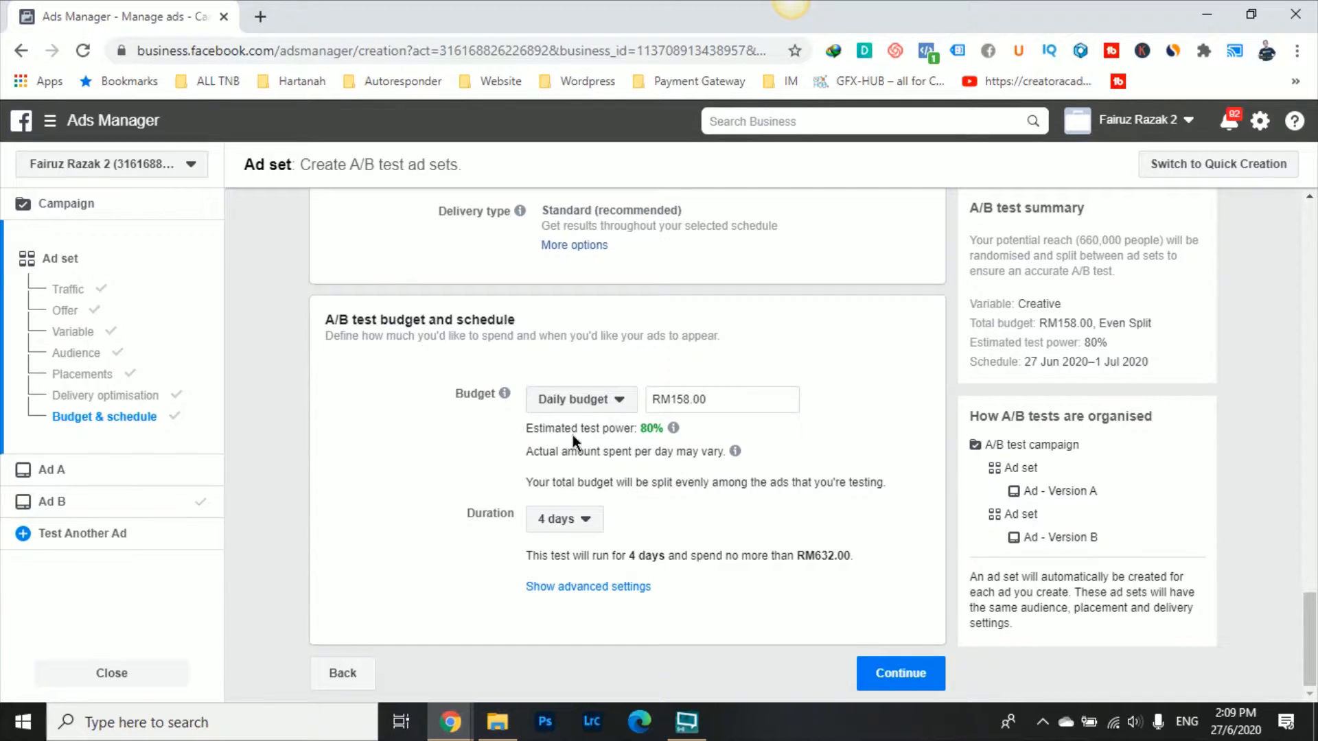
mouse_move(678, 431)
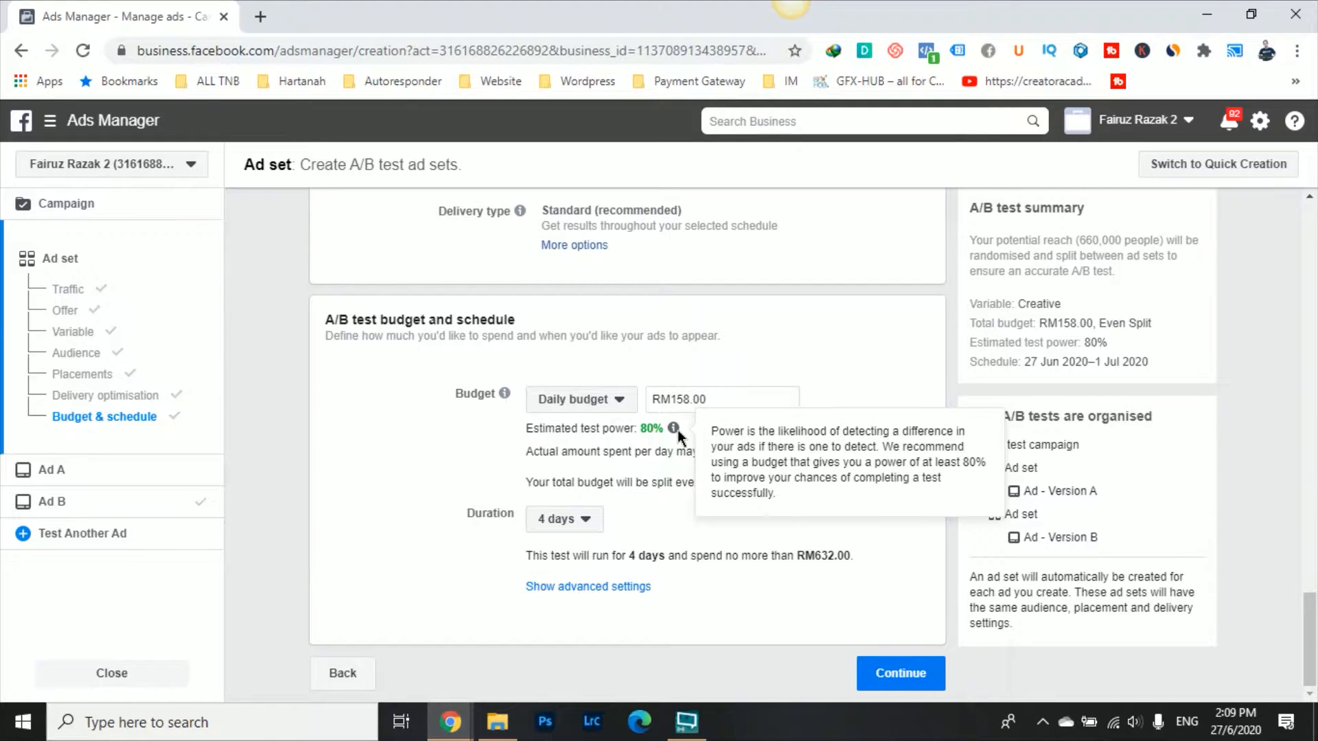
left_click(689, 397)
key("BackSpace")
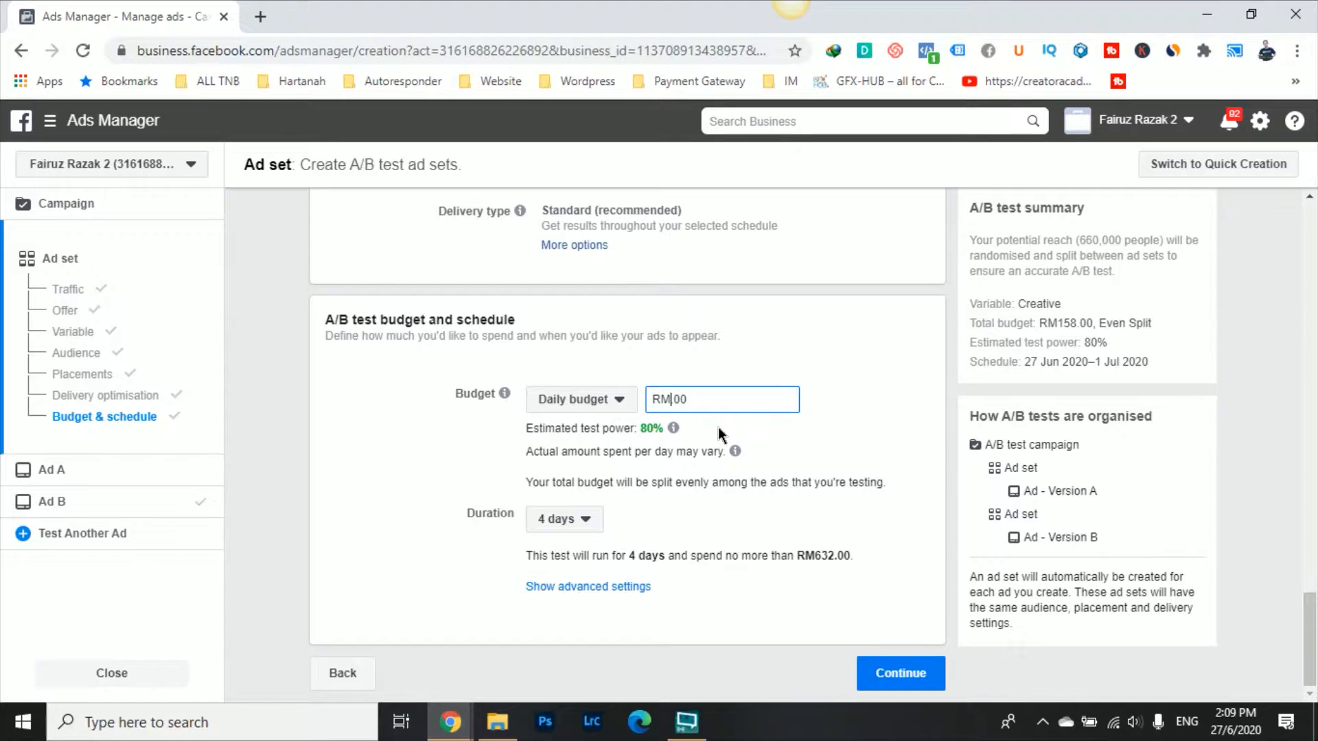
type("50")
left_click(868, 369)
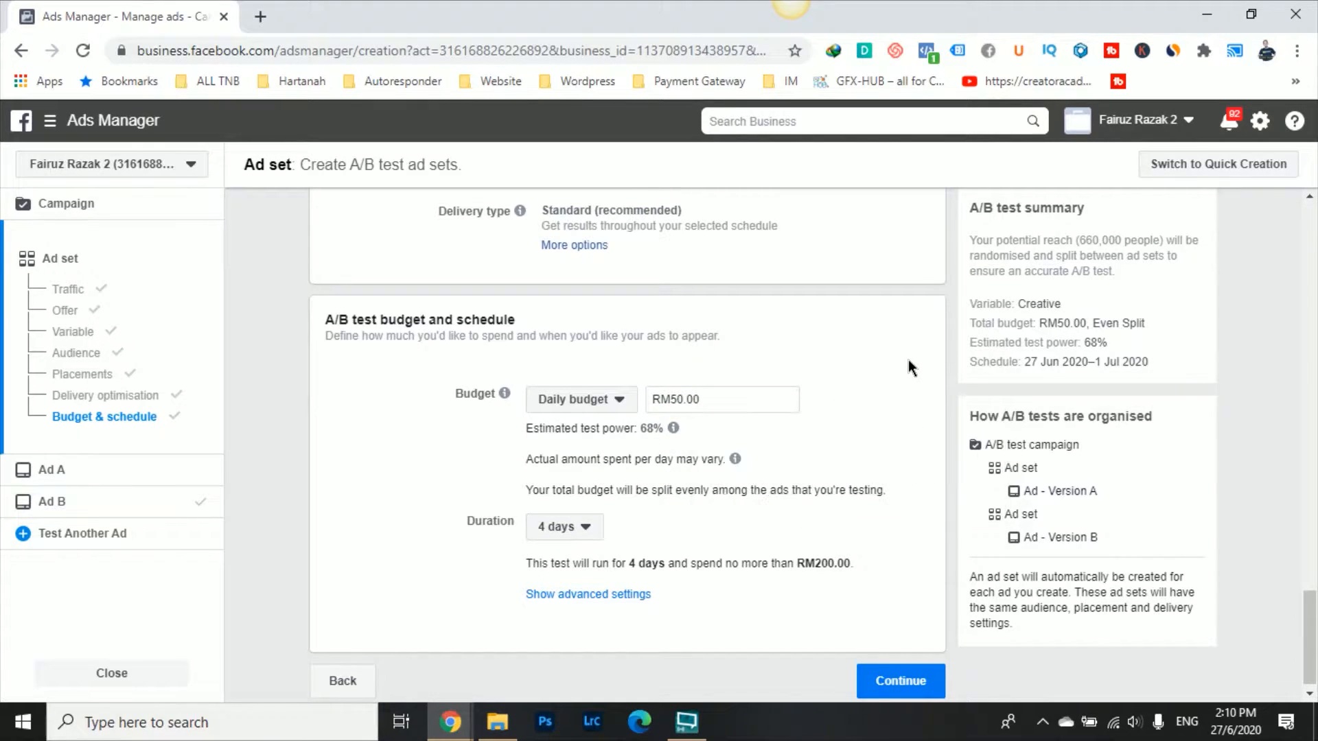
Step: Show the advanced budget and schedule settings of the A/B test and examine the available durations
mouse_move(676, 432)
scroll(863, 496, "down", 1)
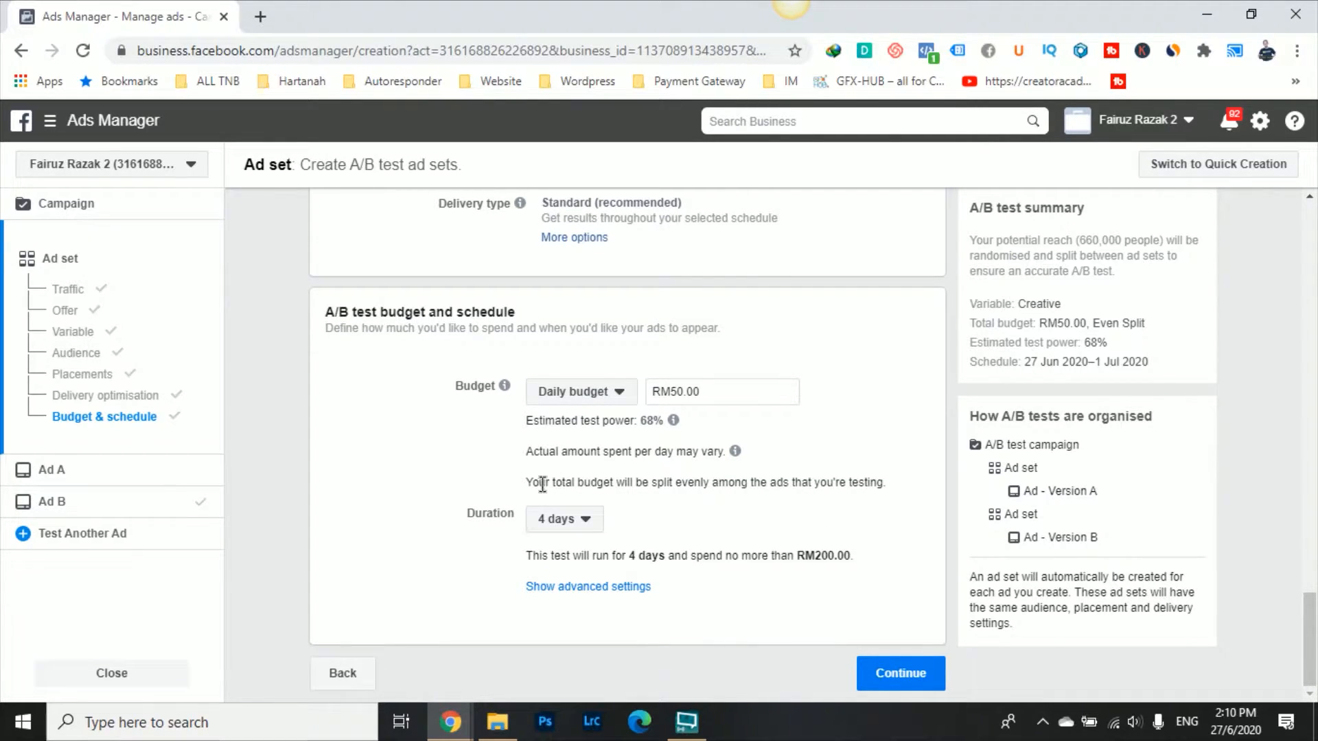
left_click(587, 588)
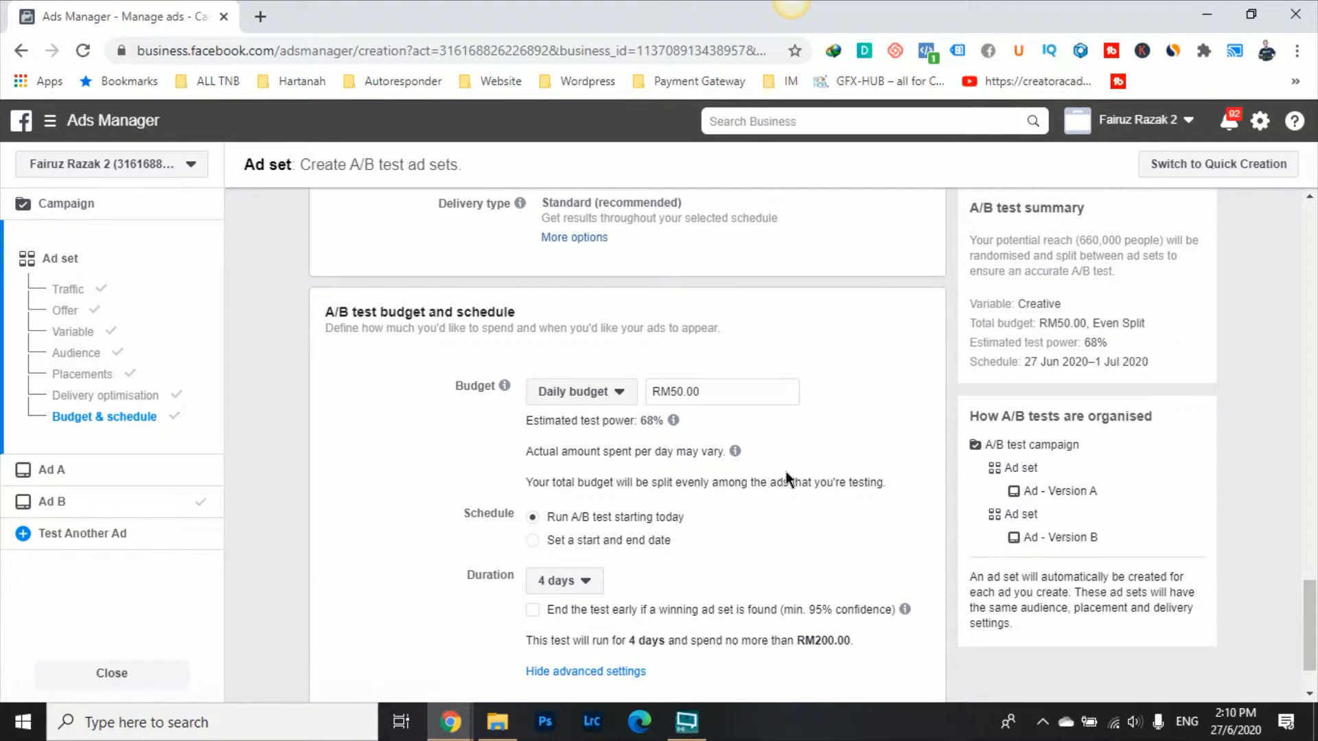
scroll(785, 471, "down", 1)
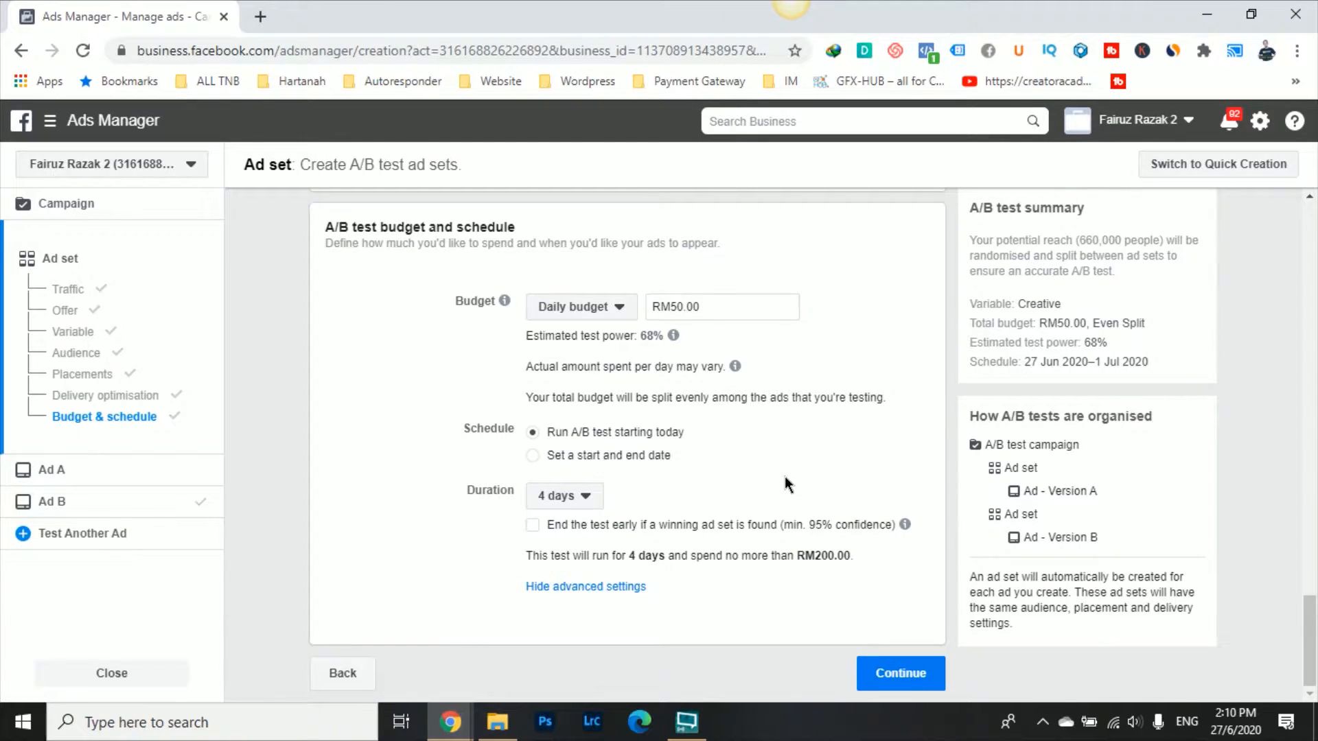
left_click(586, 497)
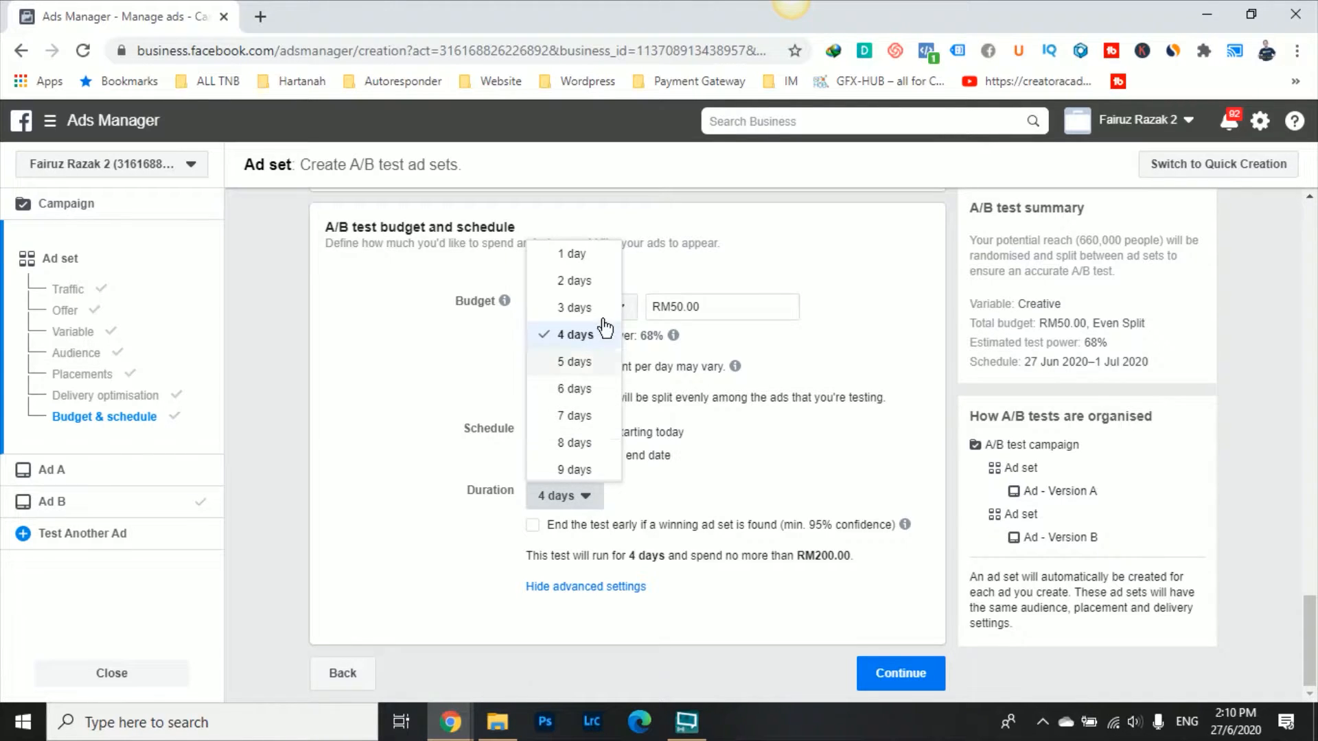
left_click(889, 469)
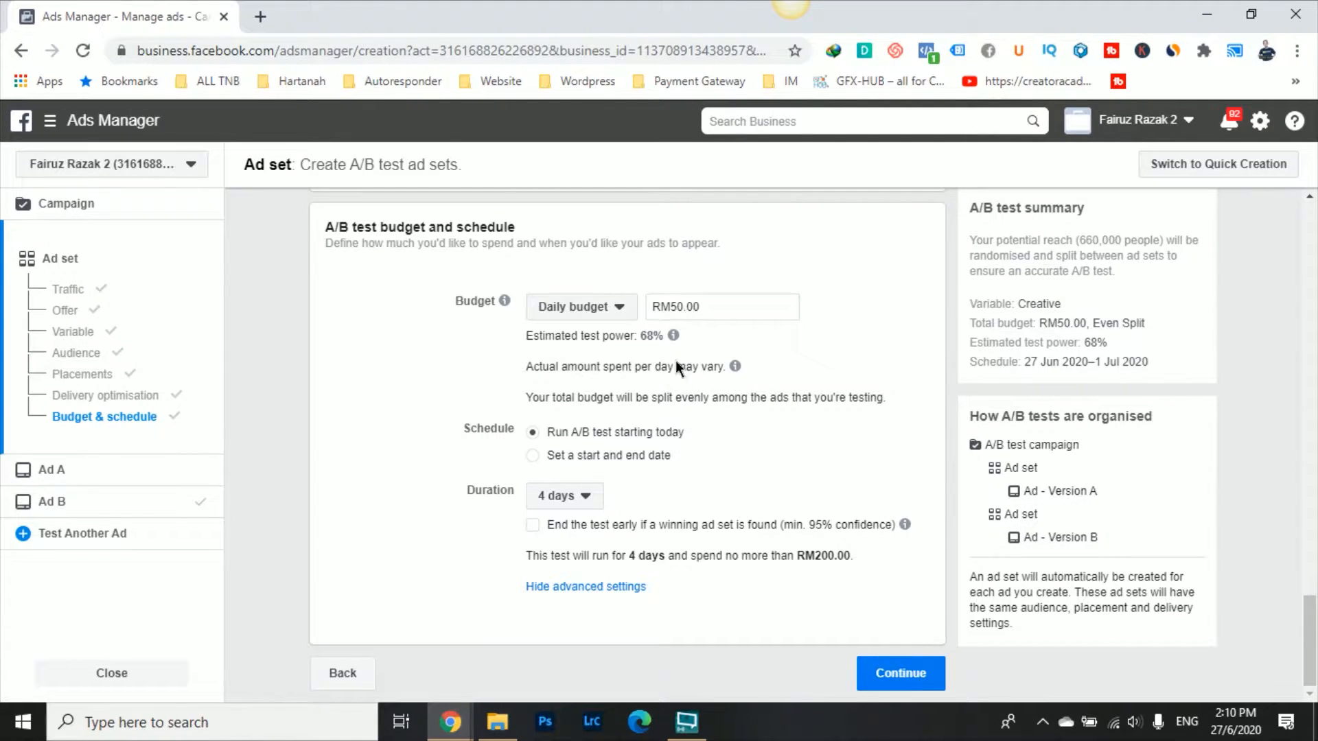
mouse_move(735, 365)
Step: Continue to Ad A and paste the link of the "Cara Buat Iklan Facebook Terus ke Whatsapp" blog post as its website URL
left_click(902, 674)
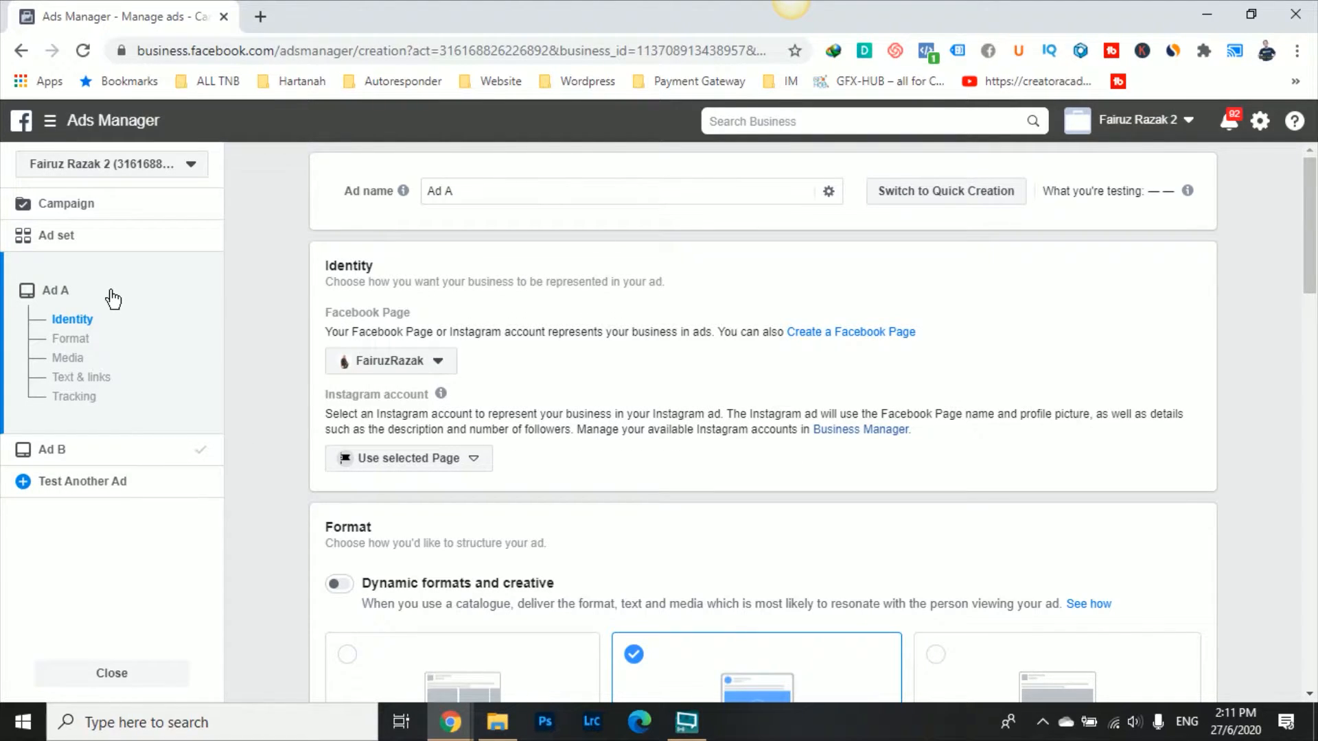
left_click(742, 197)
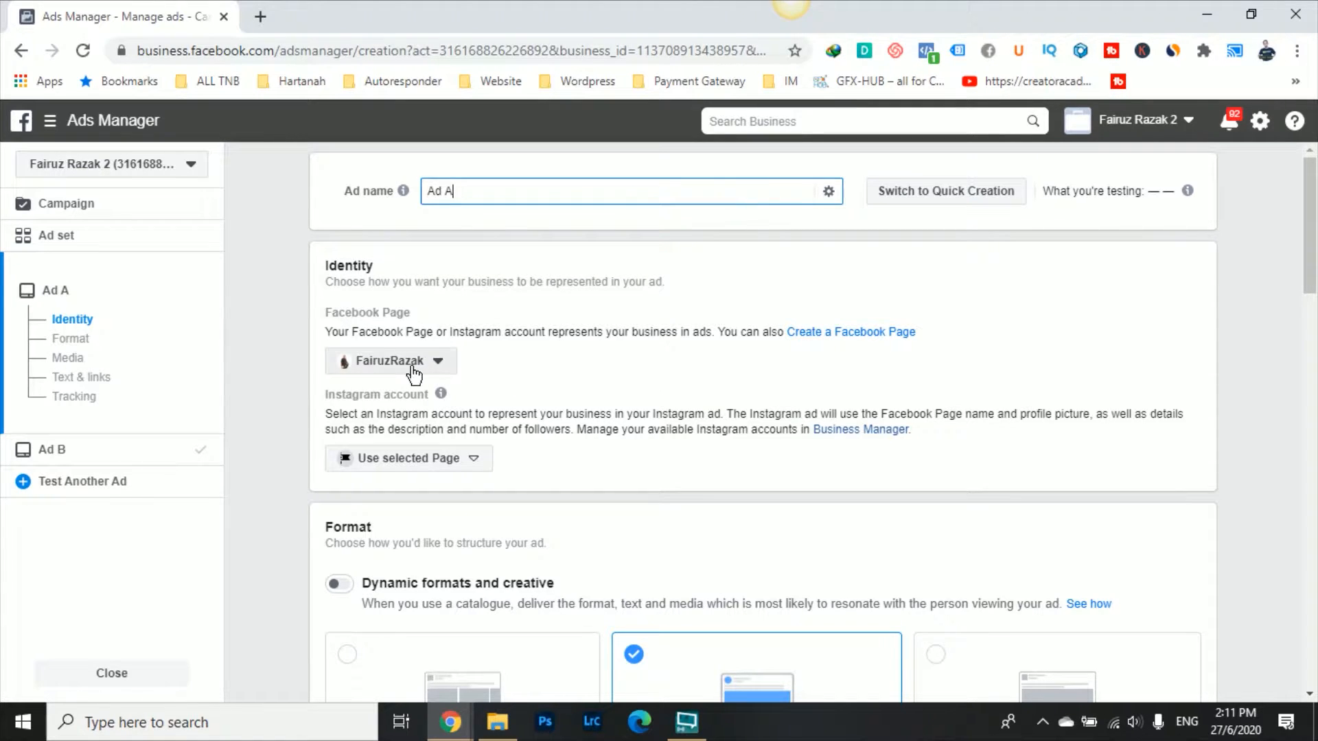
scroll(492, 389, "down", 4)
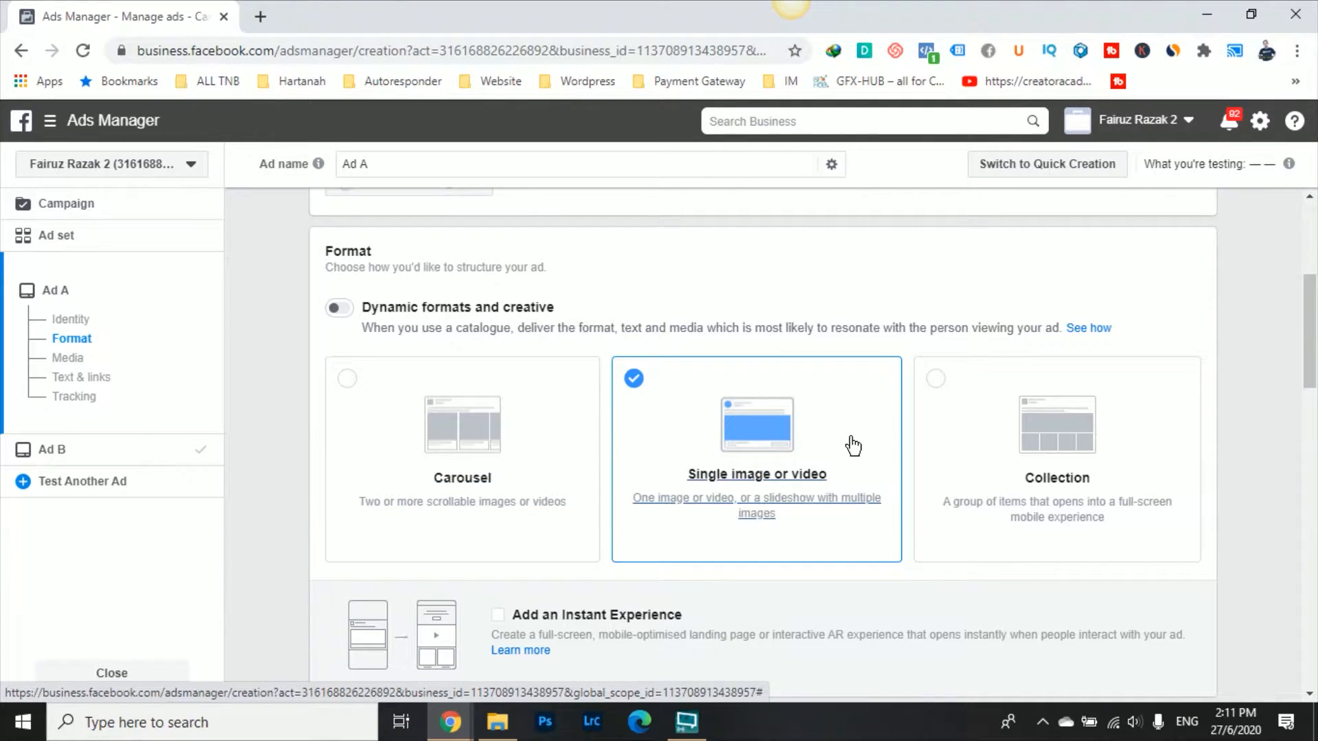
scroll(852, 440, "down", 4)
scroll(851, 437, "down", 2)
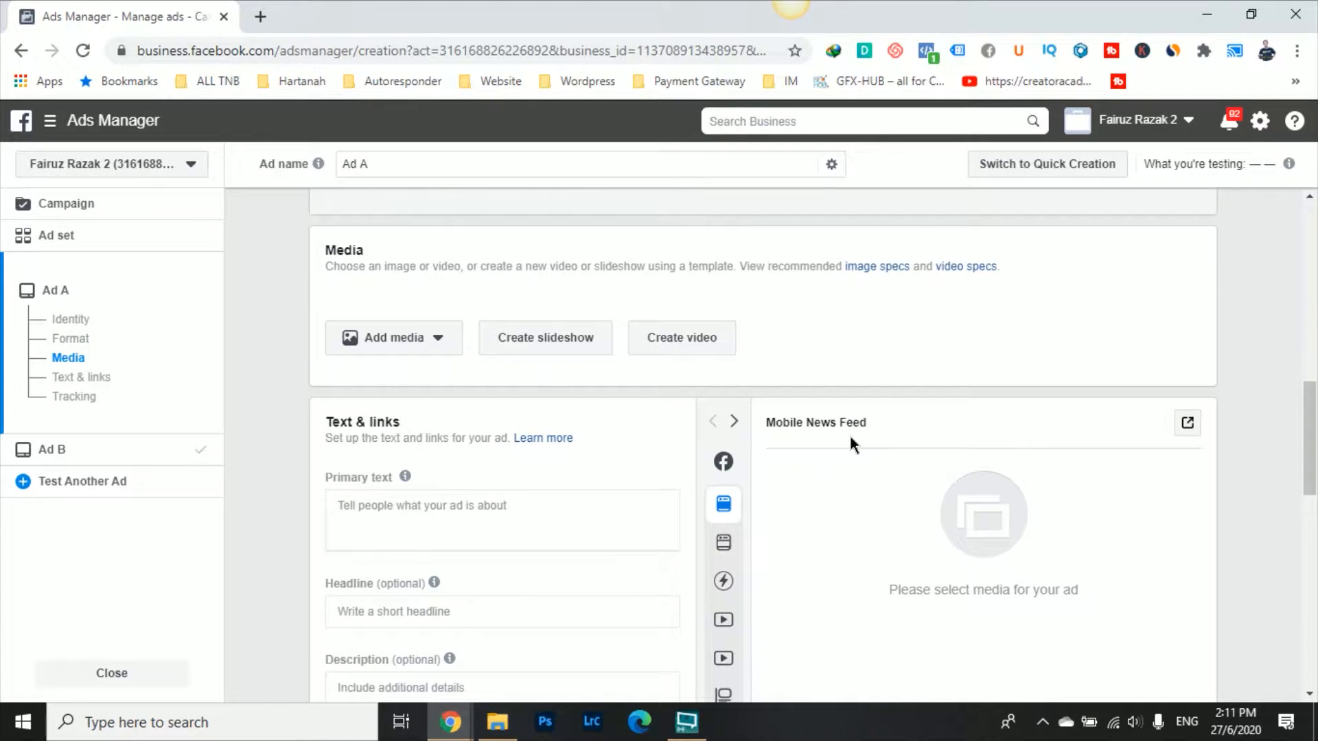
scroll(850, 436, "down", 3)
scroll(849, 445, "down", 2)
left_click(490, 558)
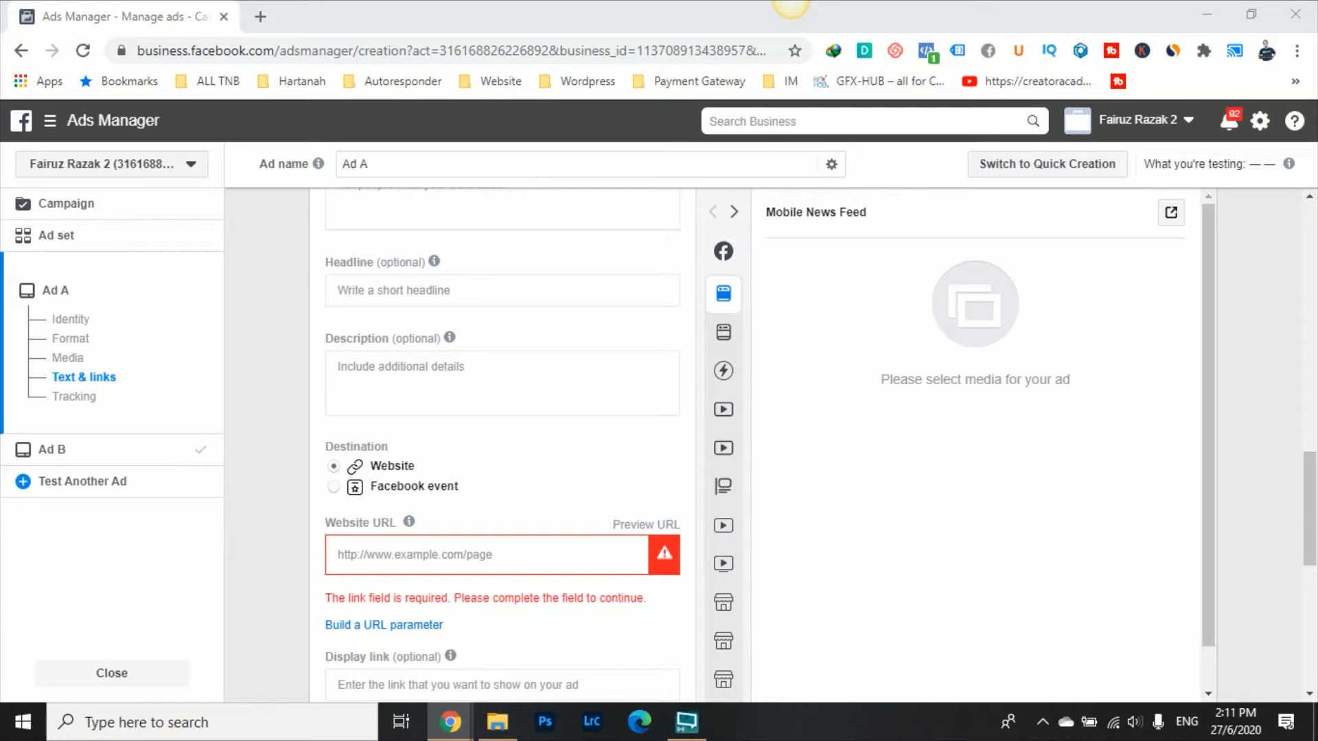
left_click(424, 558)
key("ctrl+v")
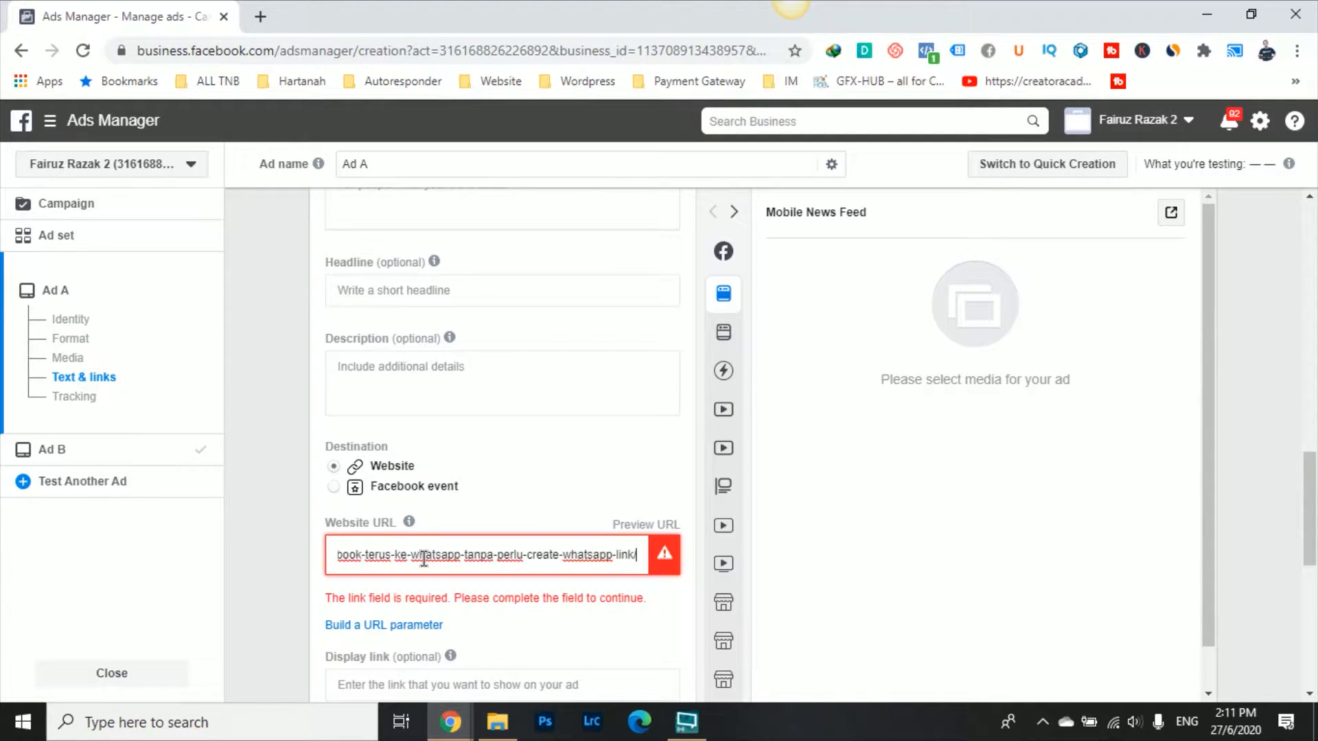
left_click(542, 479)
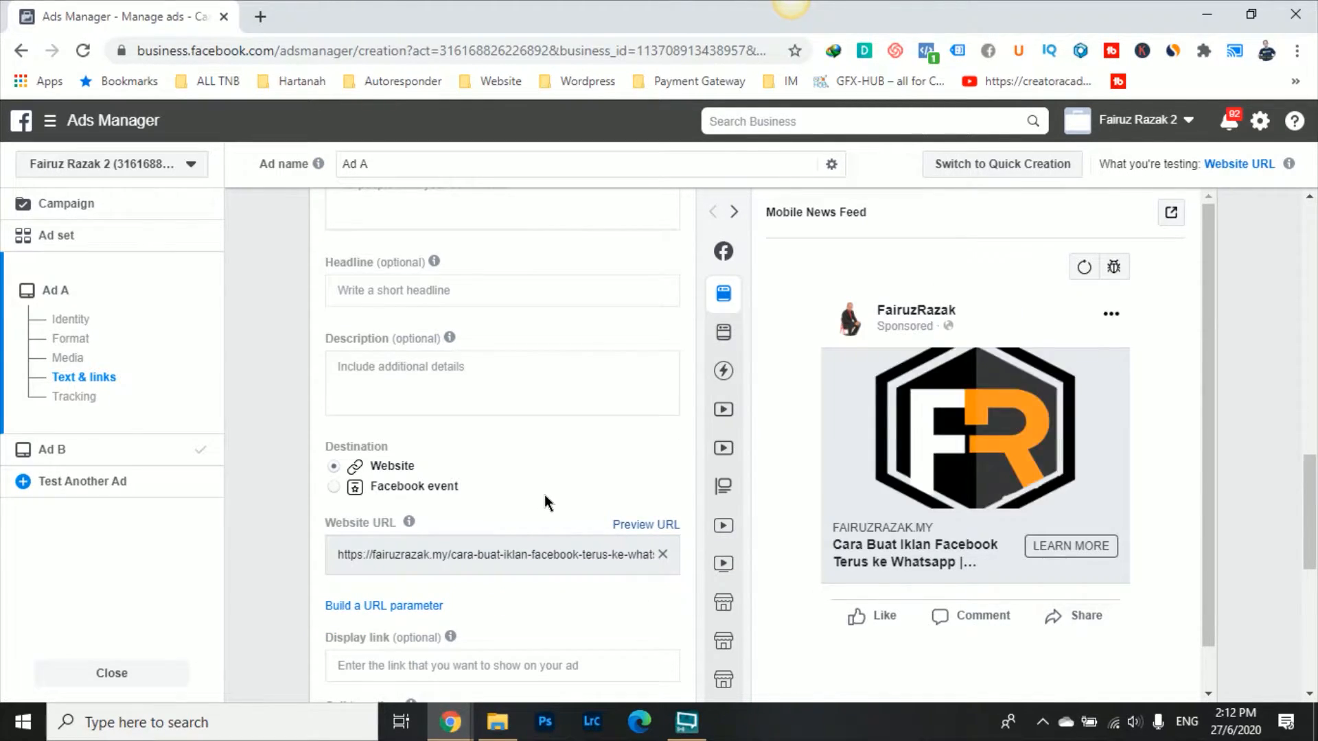
Step: Start adding an image to Ad A's media and switch the image source to stock photos
scroll(646, 600, "down", 2)
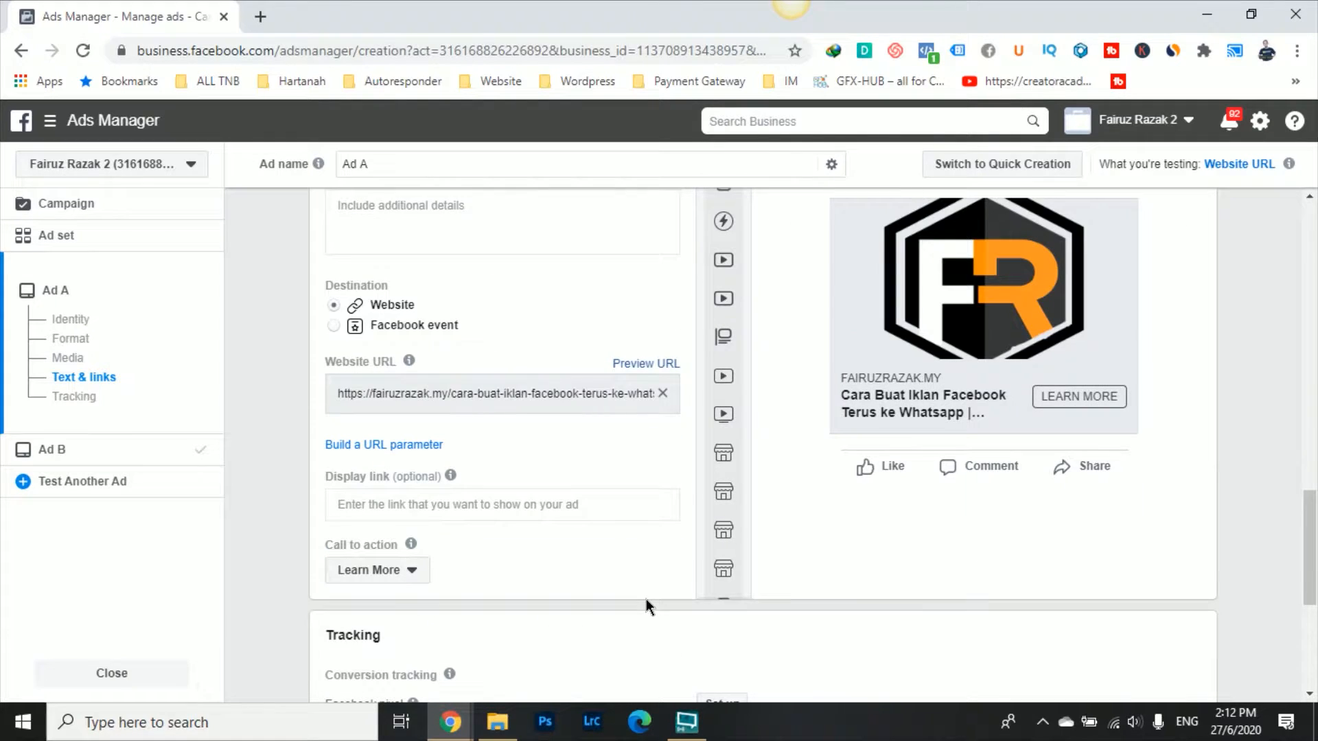
scroll(1126, 403, "up", 2)
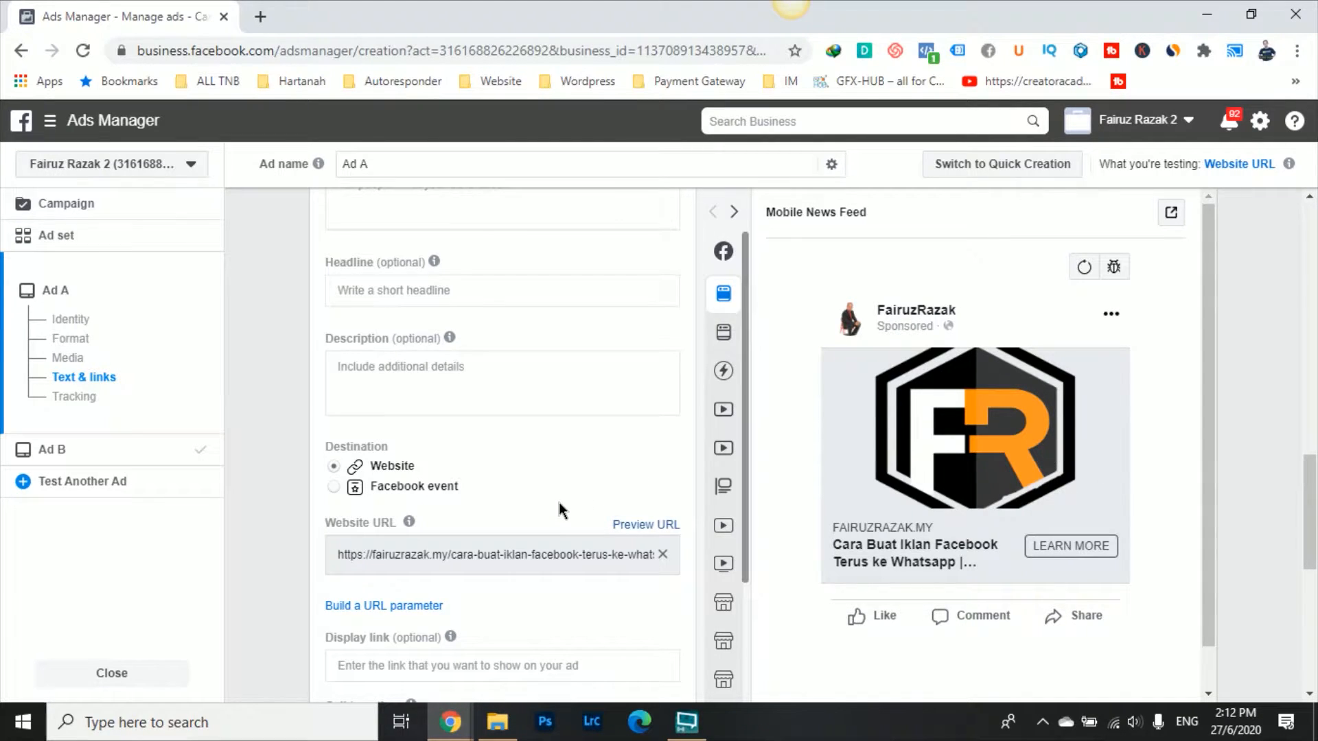
scroll(559, 501, "up", 5)
scroll(561, 494, "up", 2)
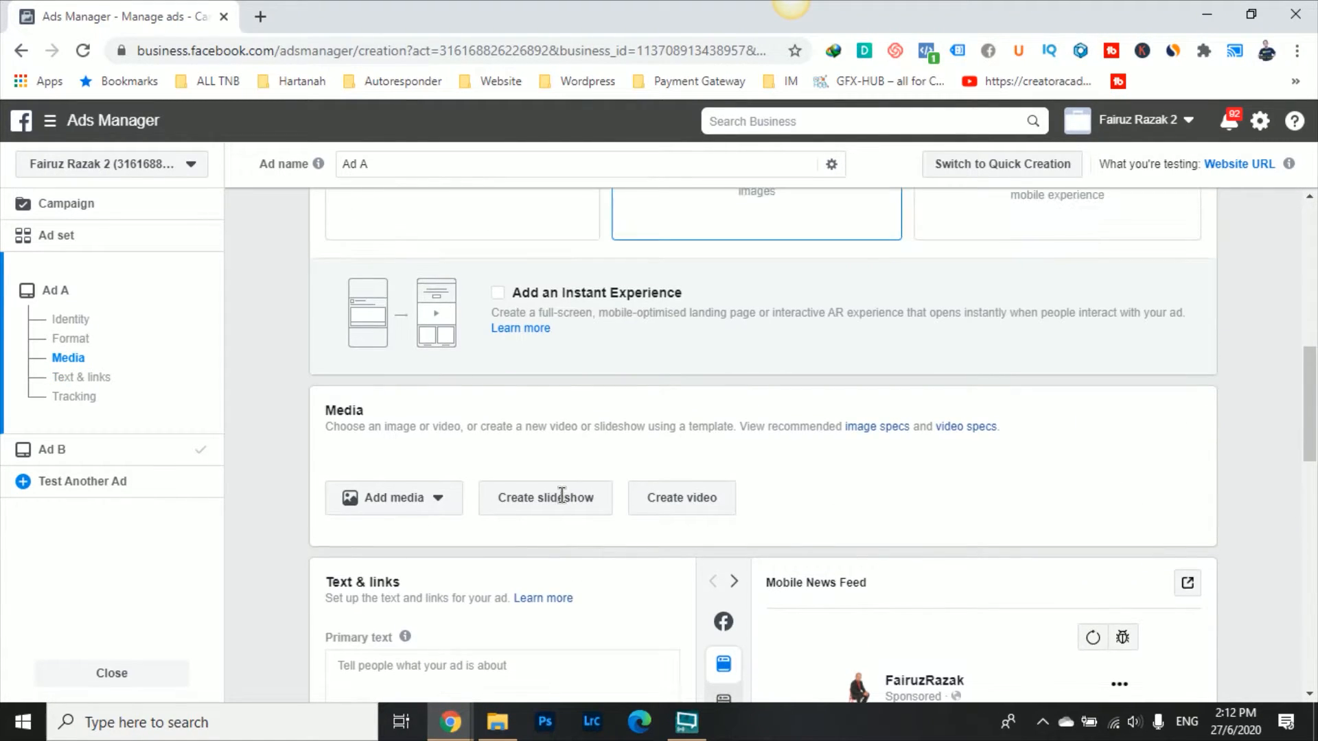
left_click(397, 498)
left_click(395, 543)
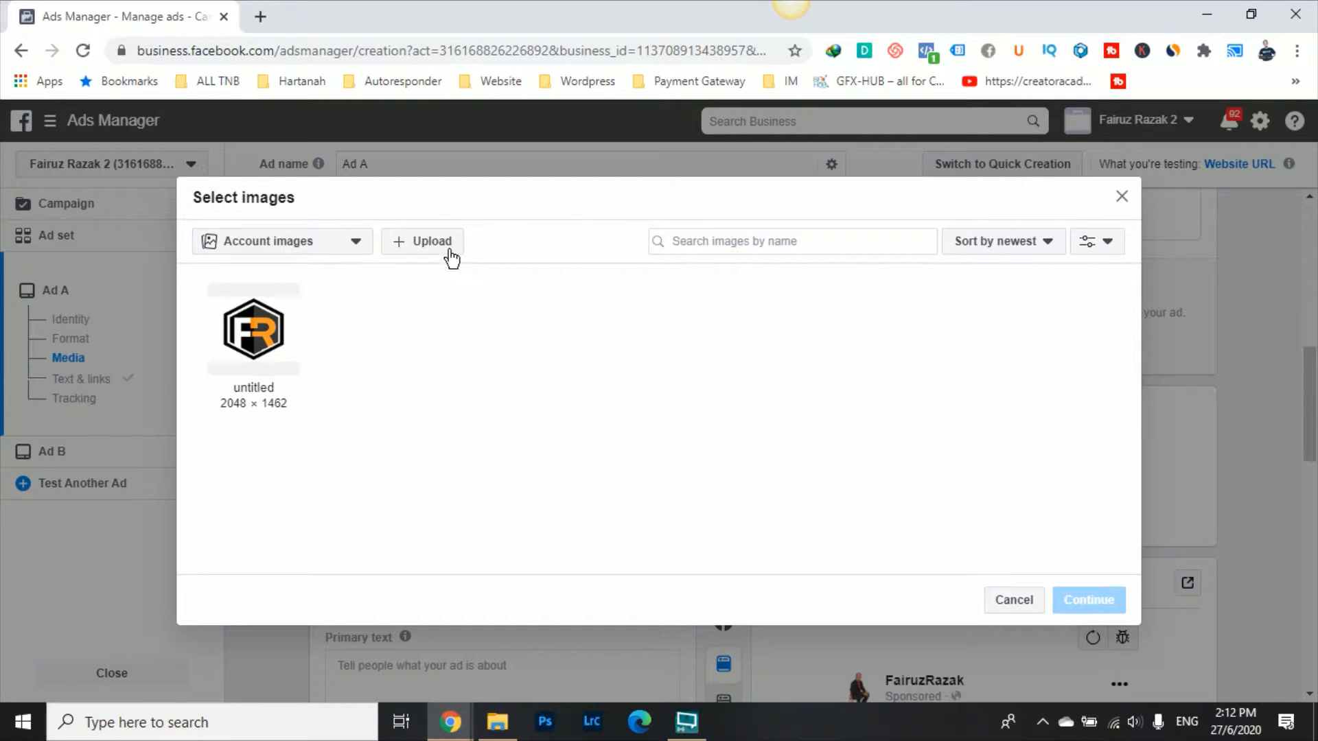
left_click(350, 252)
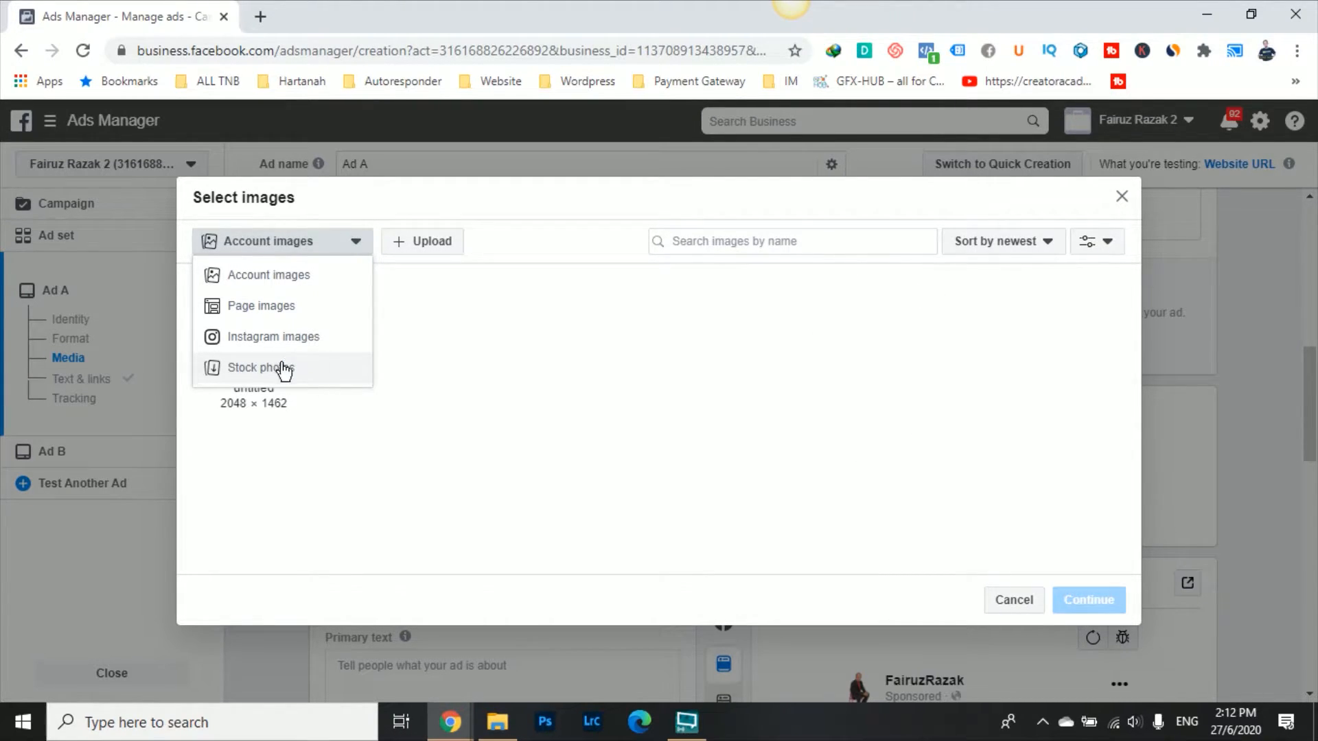
left_click(315, 369)
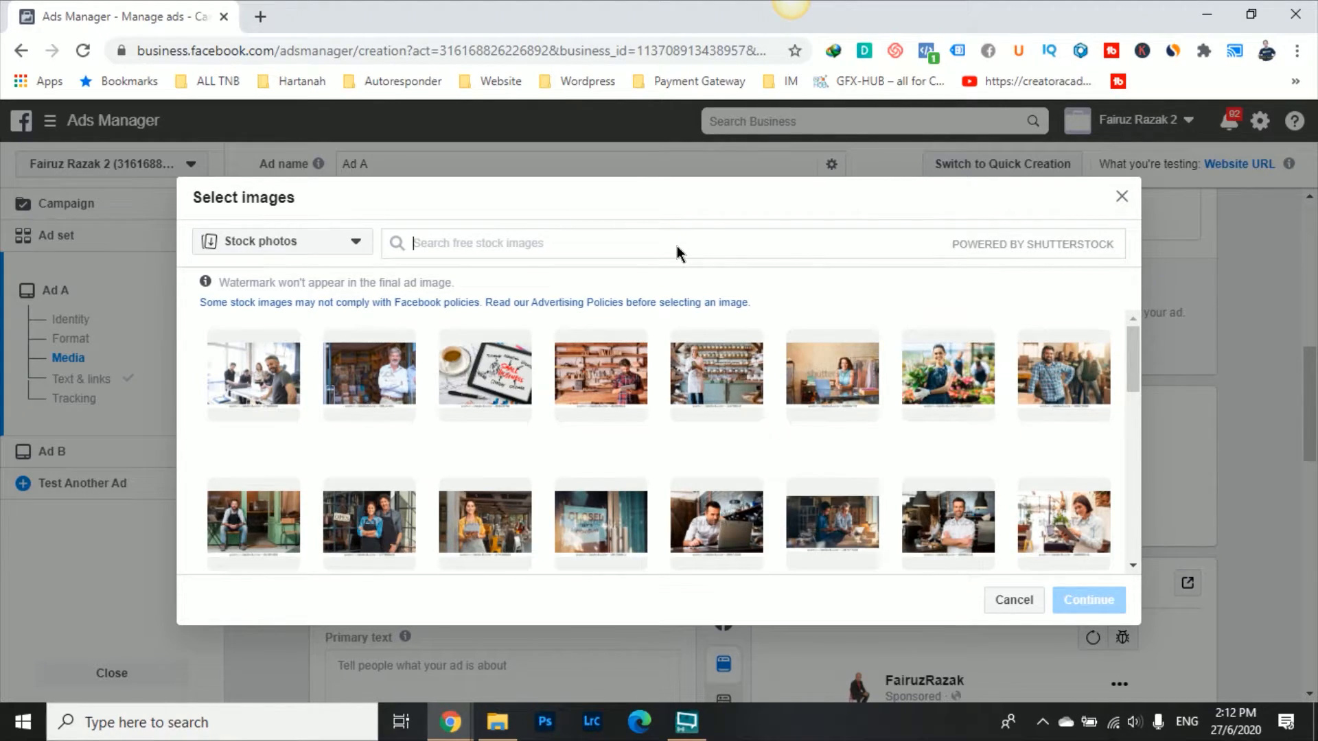
Step: Search the stock photos for "whatsapp" and use the picture of a hand holding a white phone with a green chat screen in Ad A
type("whatsapp")
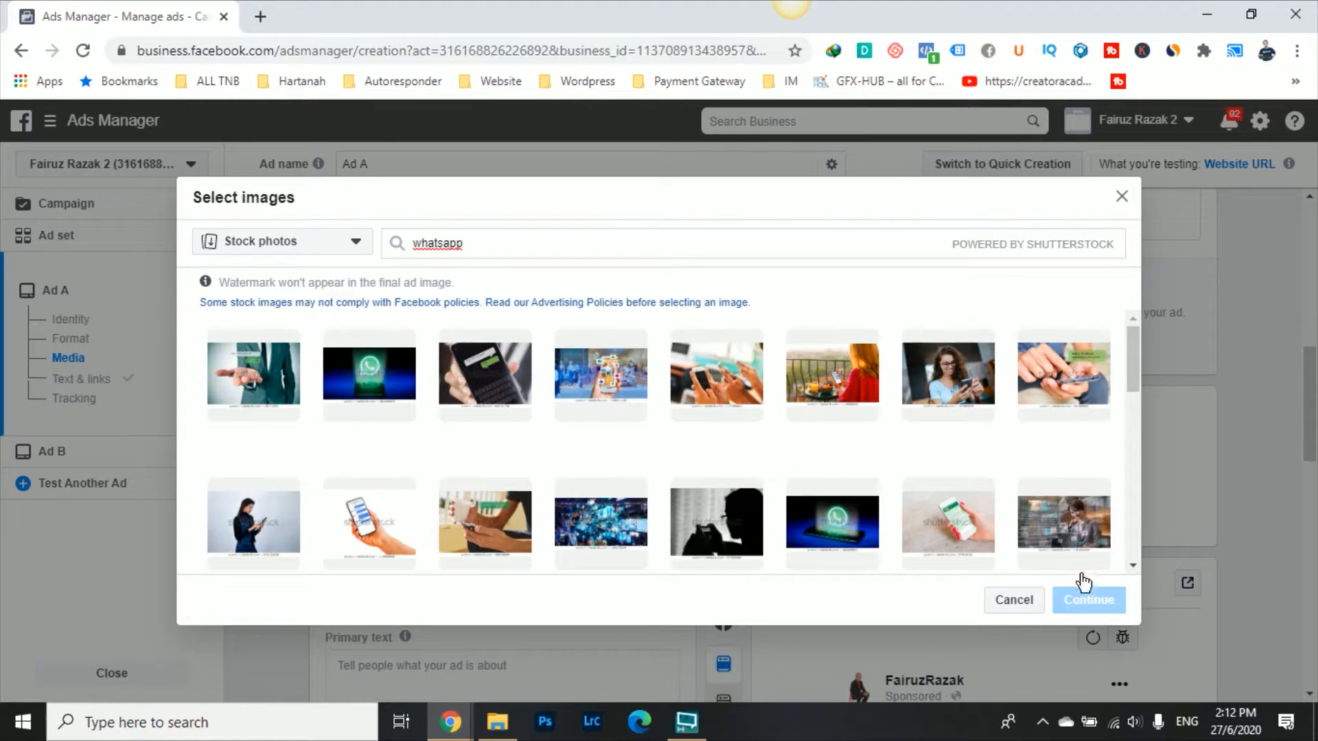
left_click(971, 538)
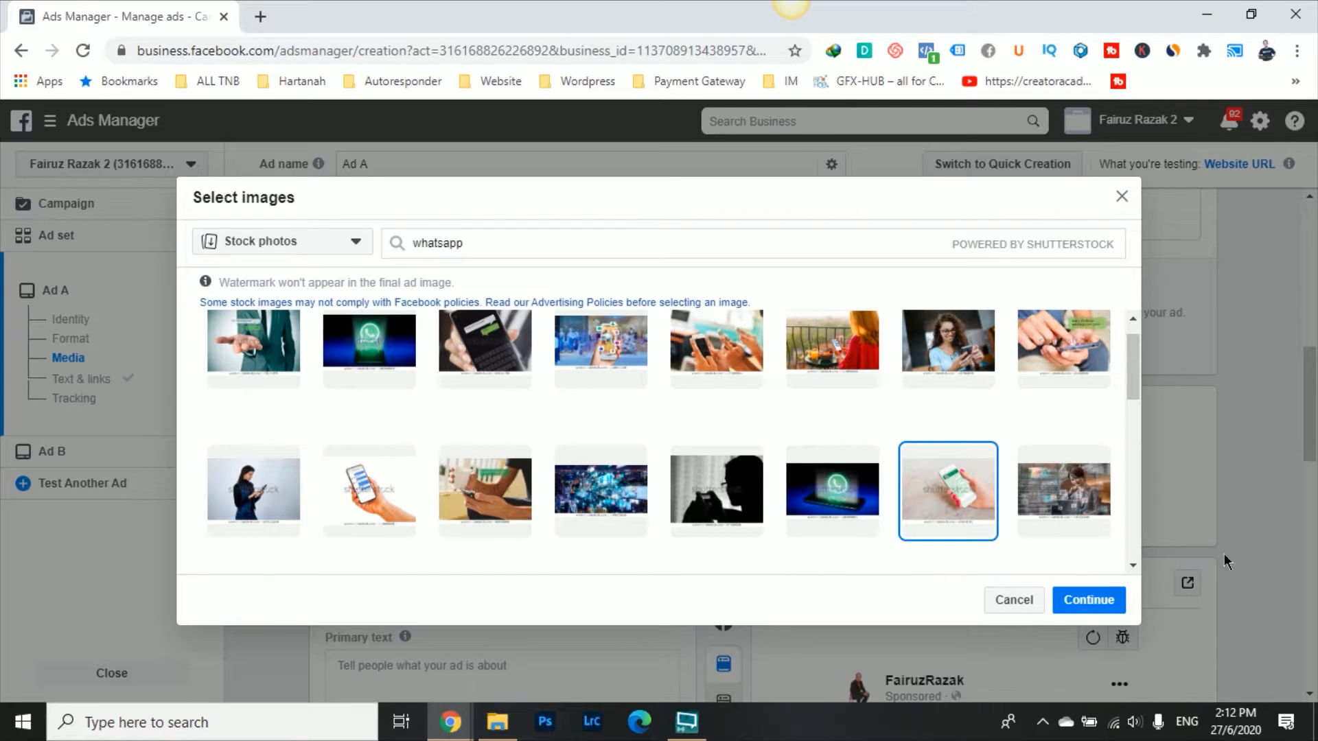
left_click(1104, 600)
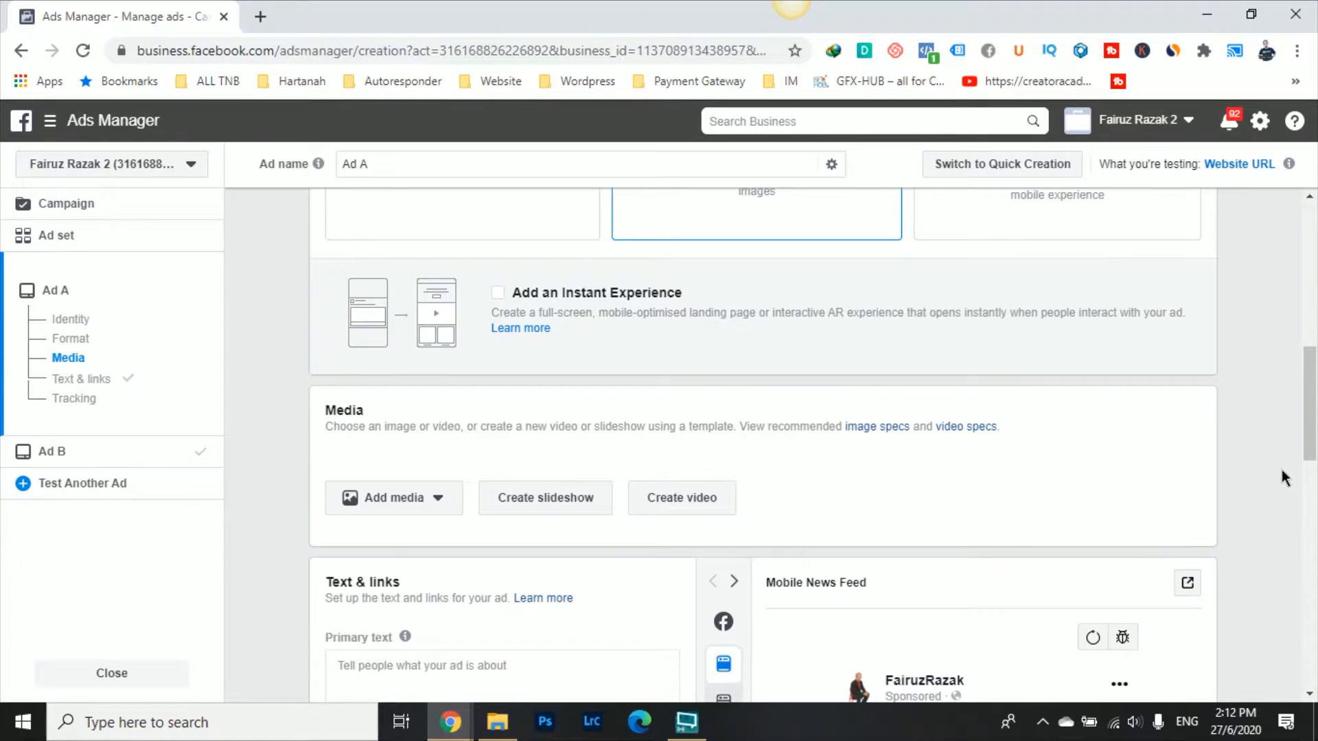
scroll(1277, 471, "down", 5)
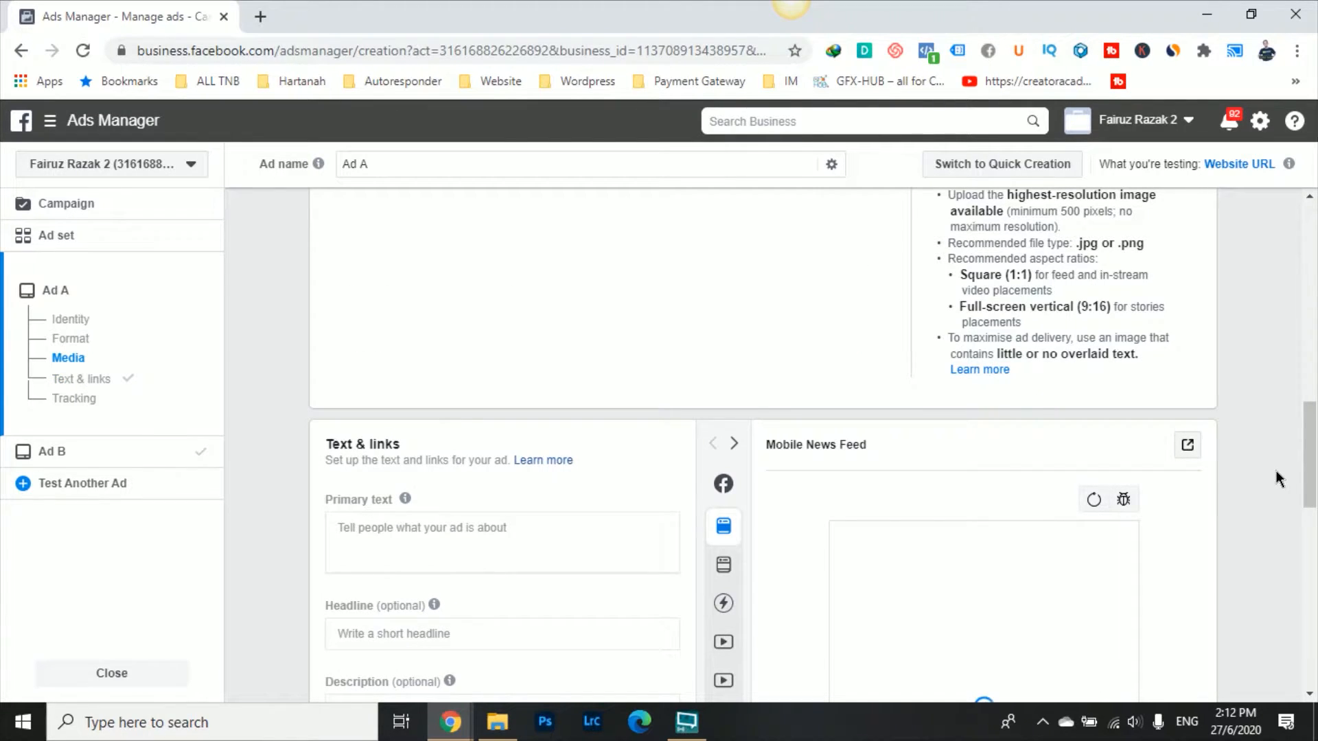
scroll(1276, 471, "down", 5)
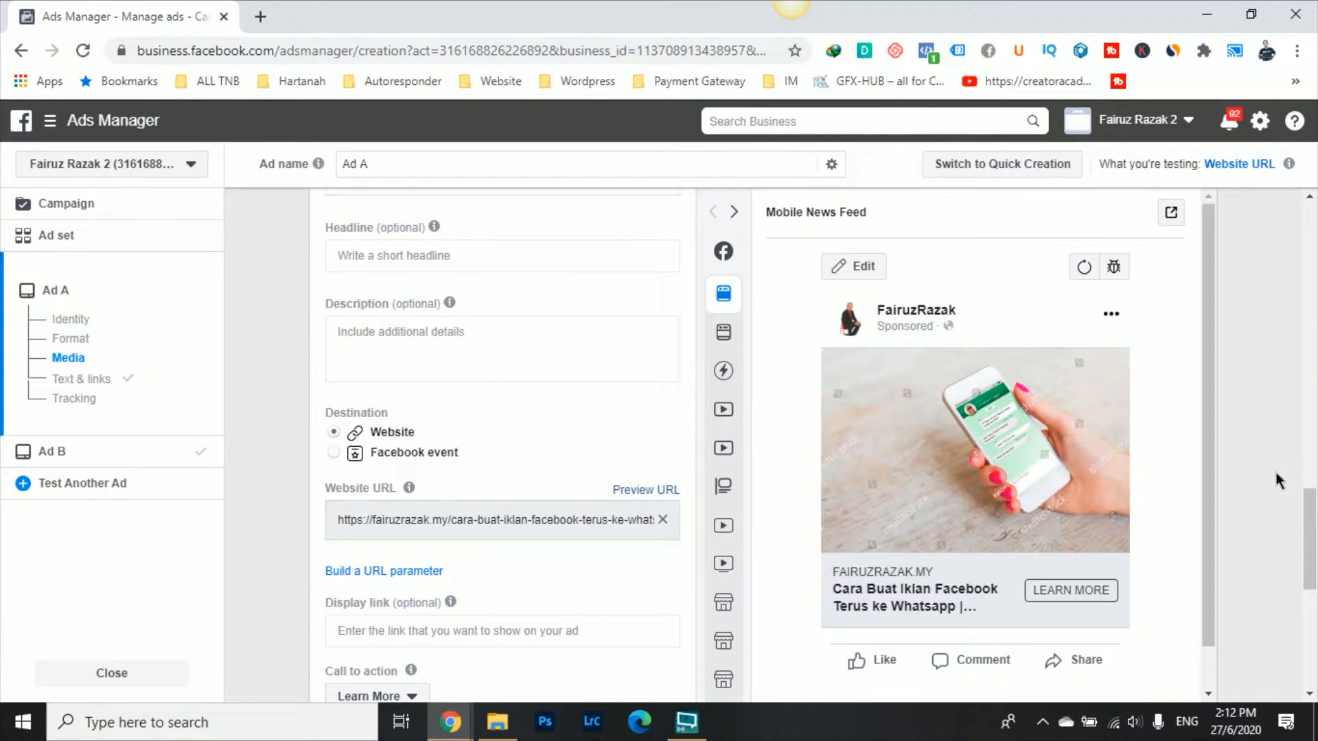
Step: Write "Masih mengunakan Whatsapp untuk close sale?" as the opening line of Ad A's primary text
scroll(1275, 472, "up", 7)
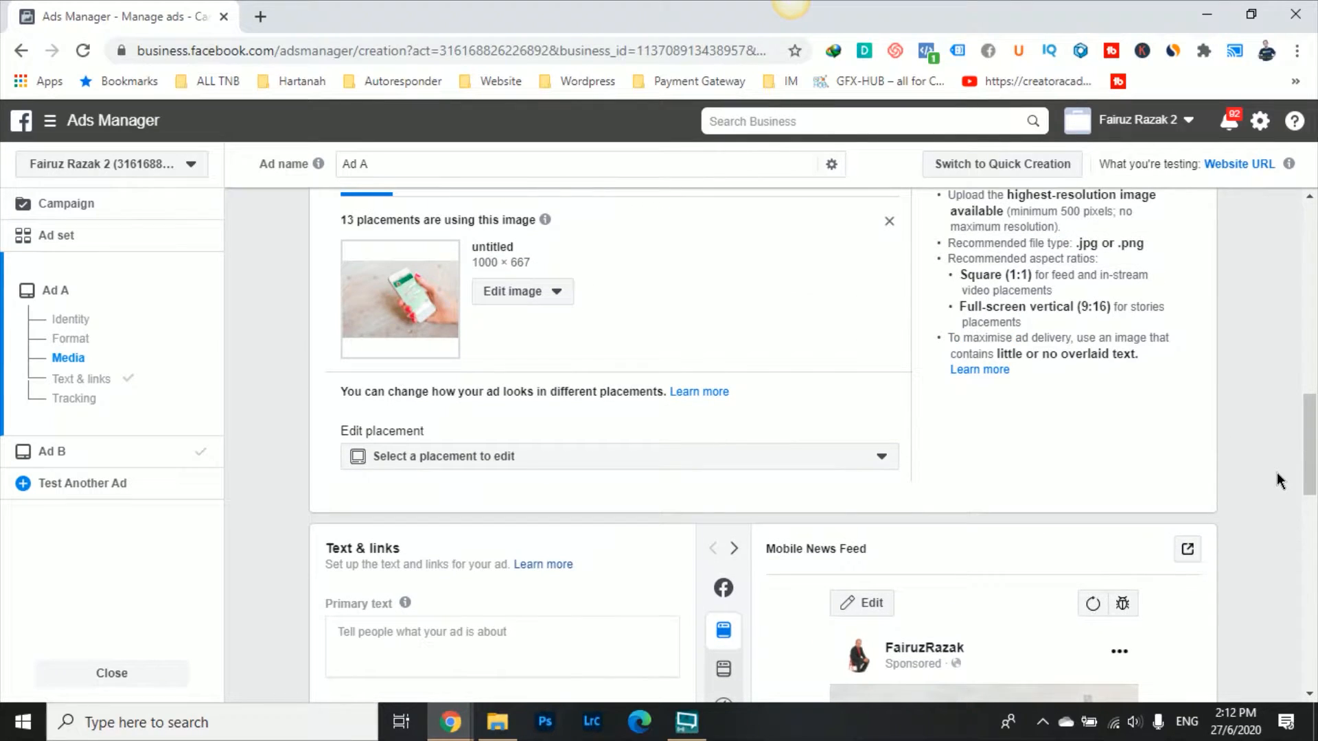
scroll(1245, 444, "down", 8)
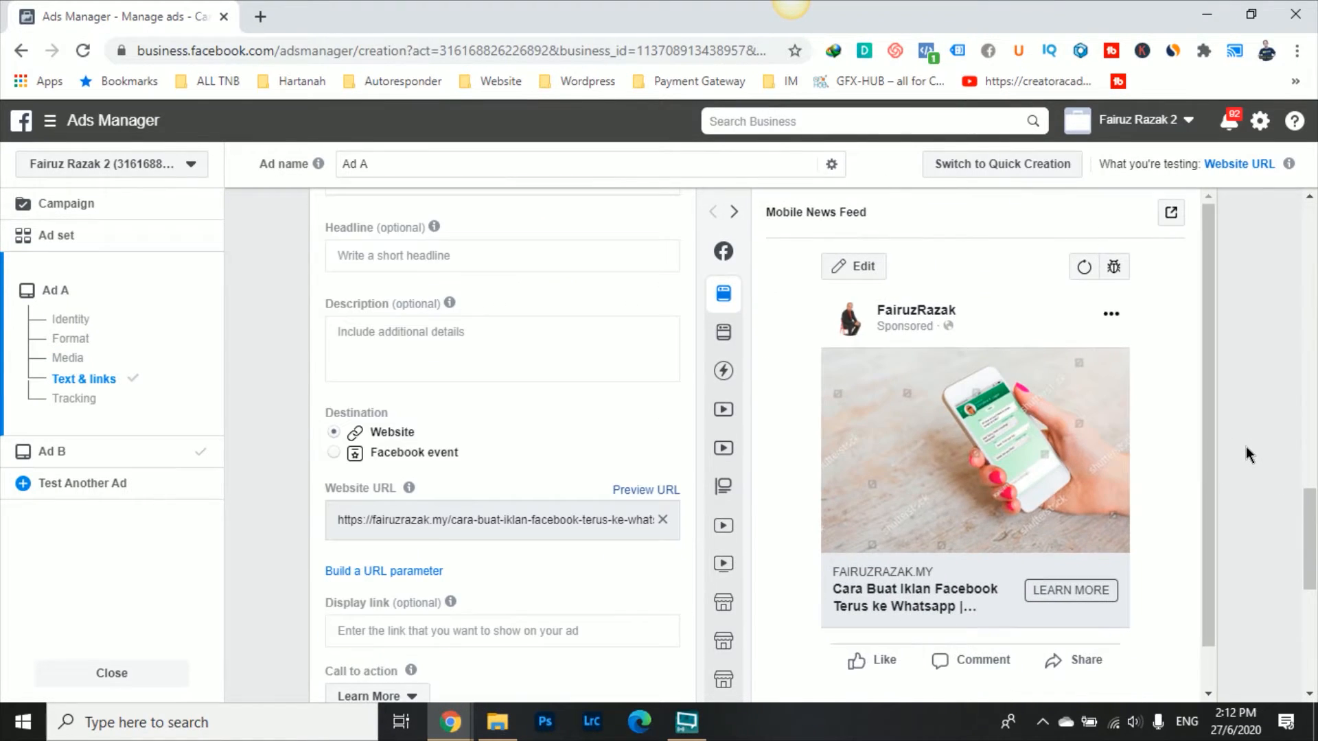
scroll(1246, 446, "up", 3)
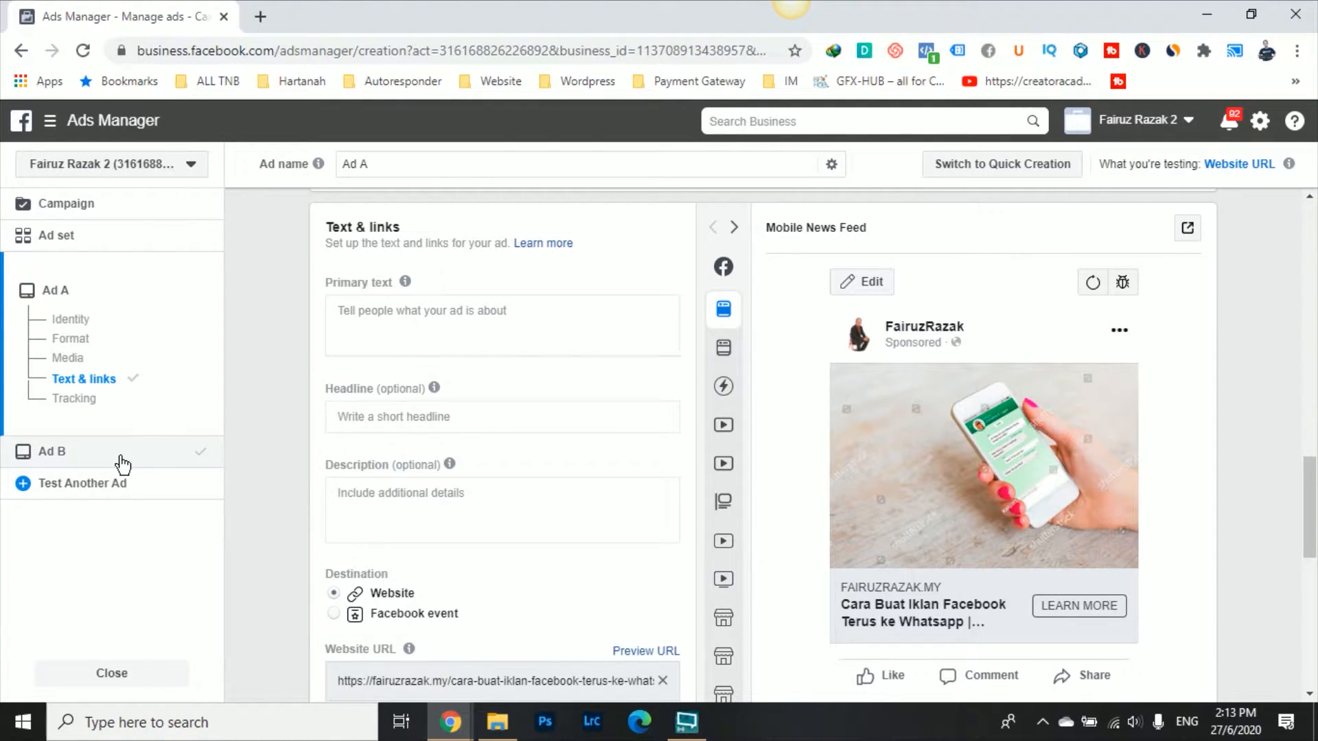
left_click(450, 318)
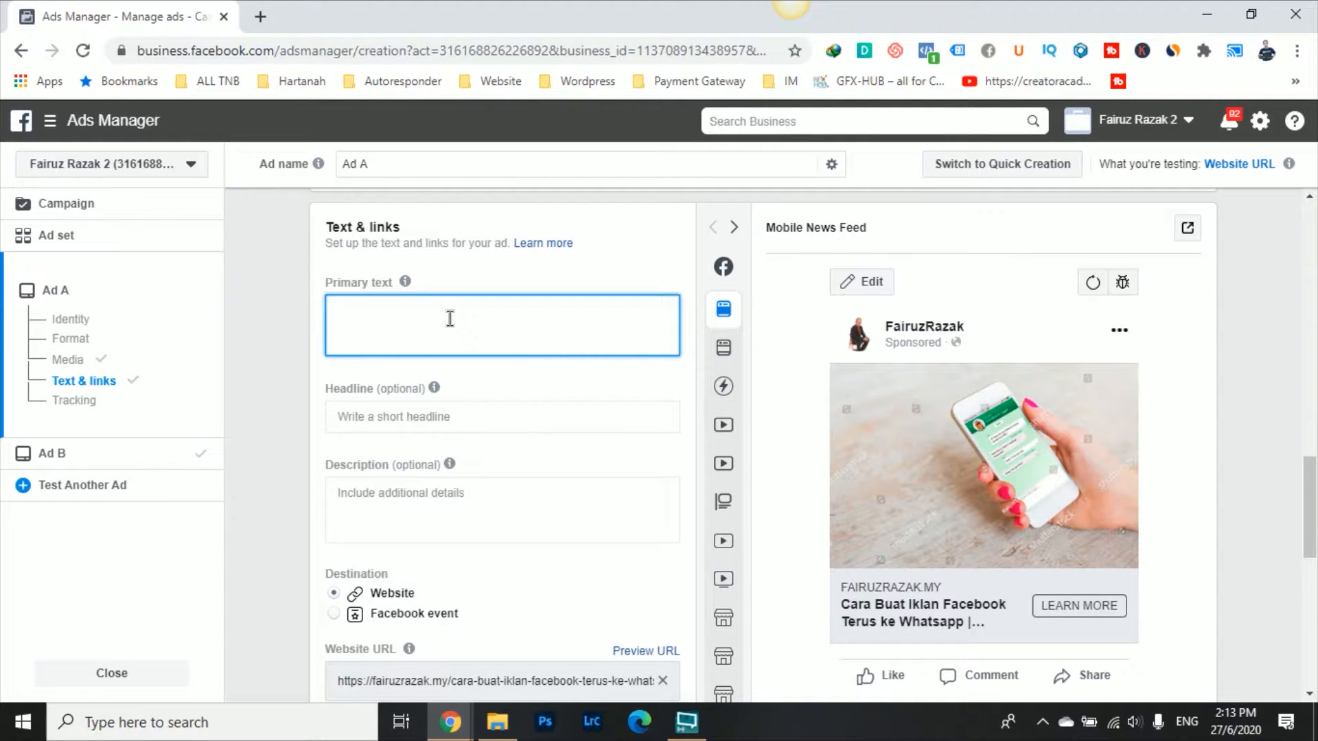
type("sih mengunakan ")
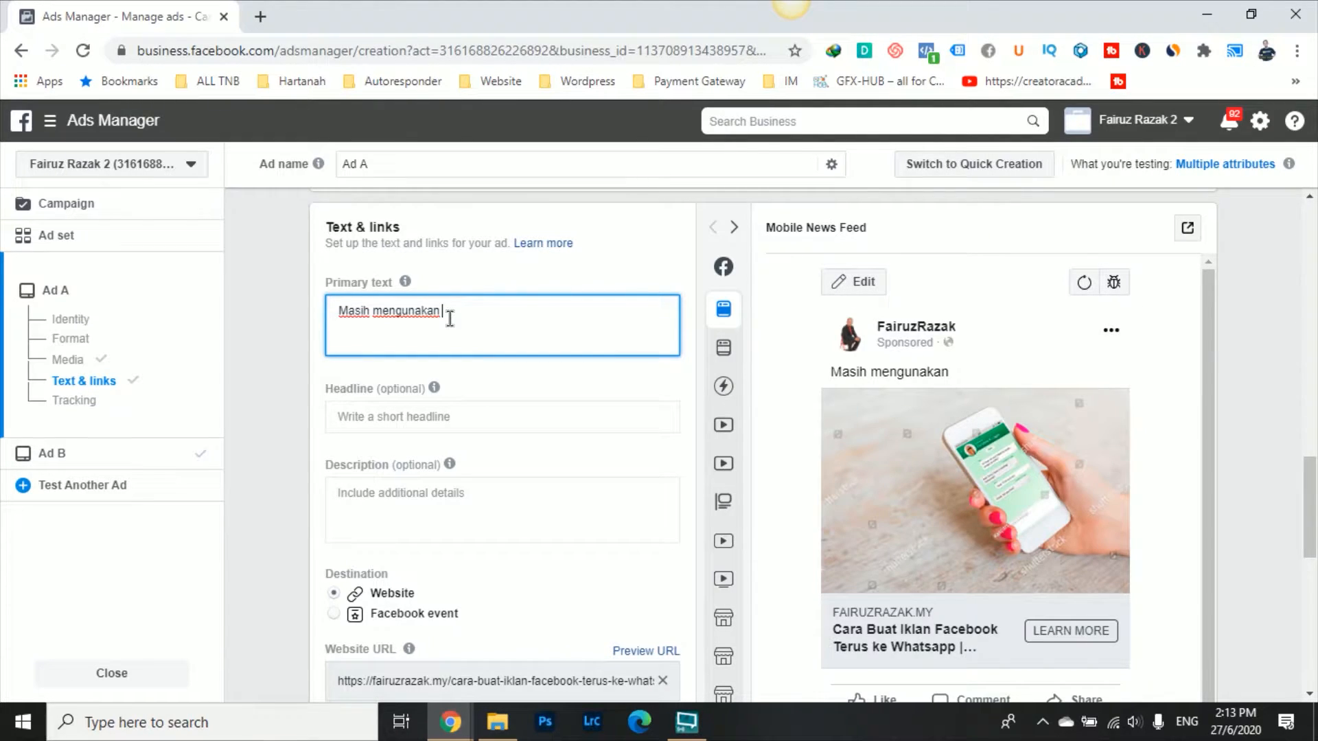
type("Whatsapp untuk close sale?")
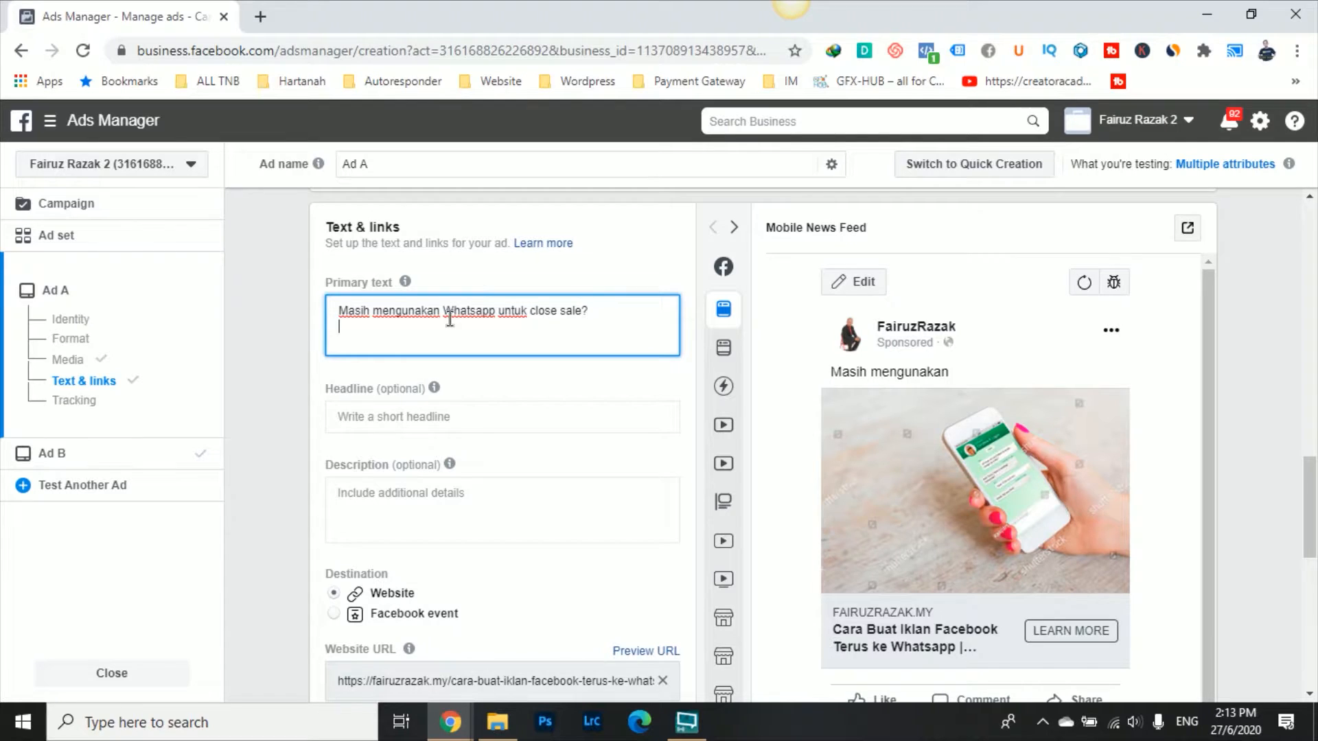
Step: Add a separate paragraph to Ad A's primary text reading "Jom tengok tutorial bagaimana untuk buat iklan FB ads terus ke Whatsapp"
key("Return")
type("Jom tengok tu")
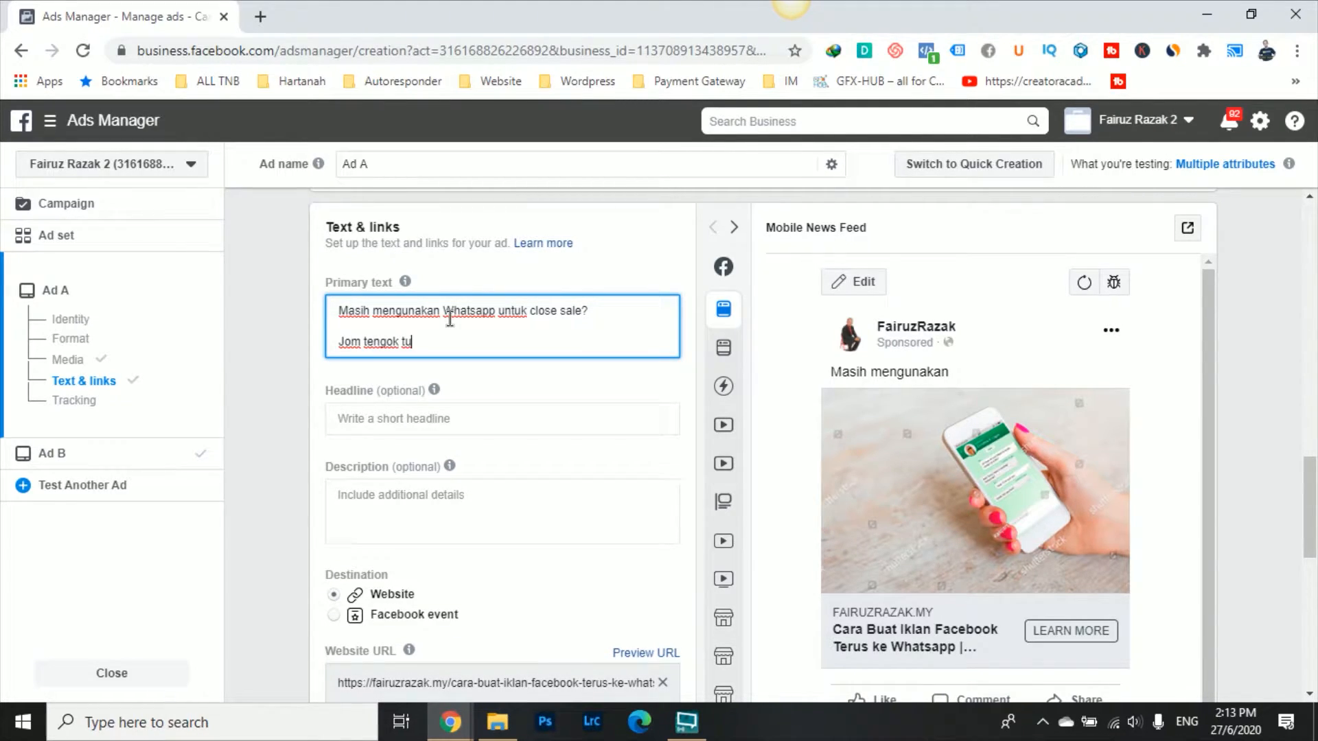
type("toria;l")
key("BackSpace")
key("BackSpace")
type("l")
scroll(1002, 584, "down", 1)
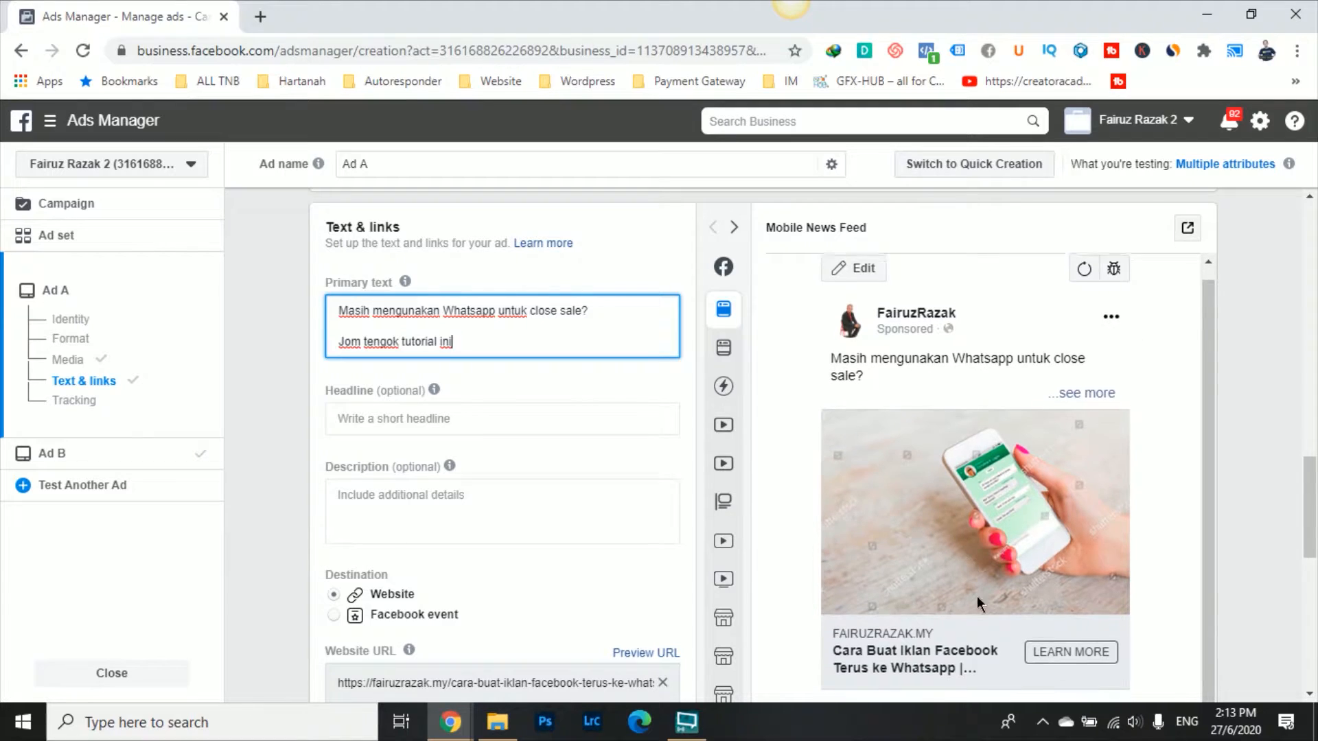
key("BackSpace")
key("BackSpace")
key("BackSpace")
type("bagaimana unt")
type("uk bu")
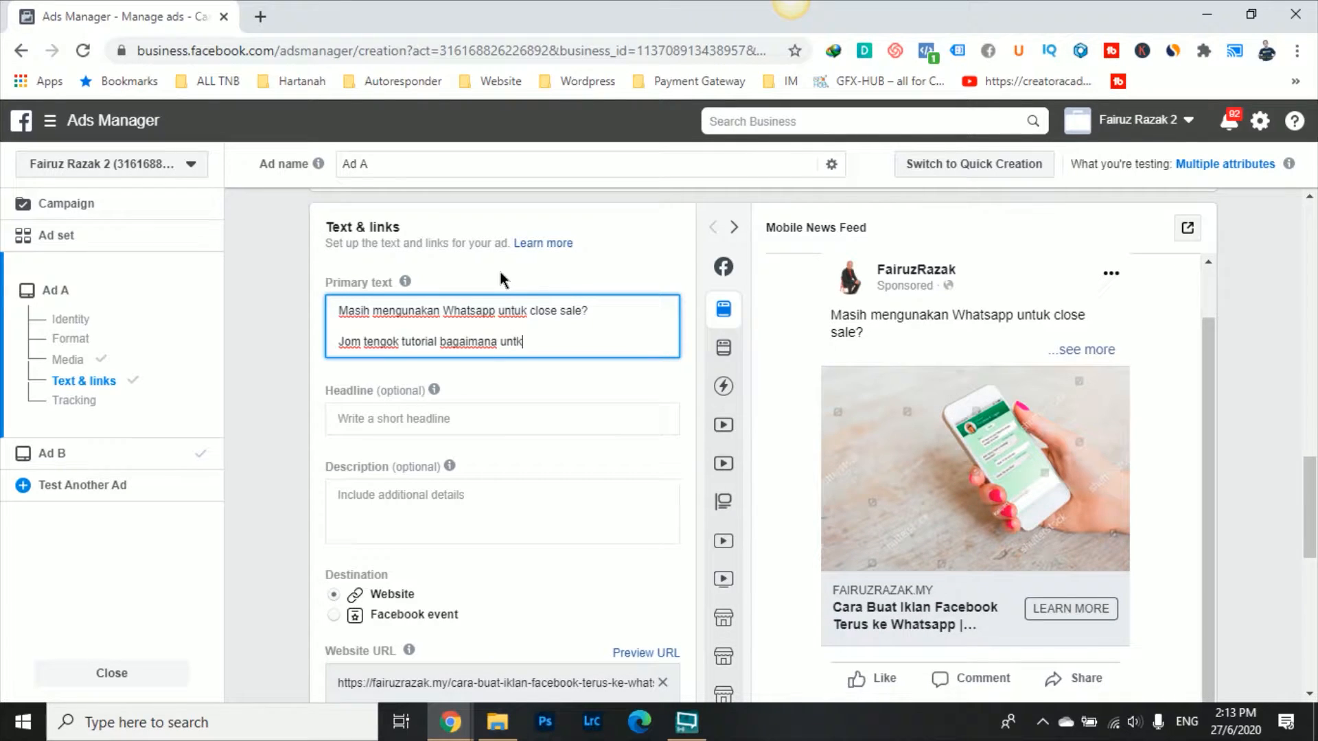
type("at iklan FB ads ke")
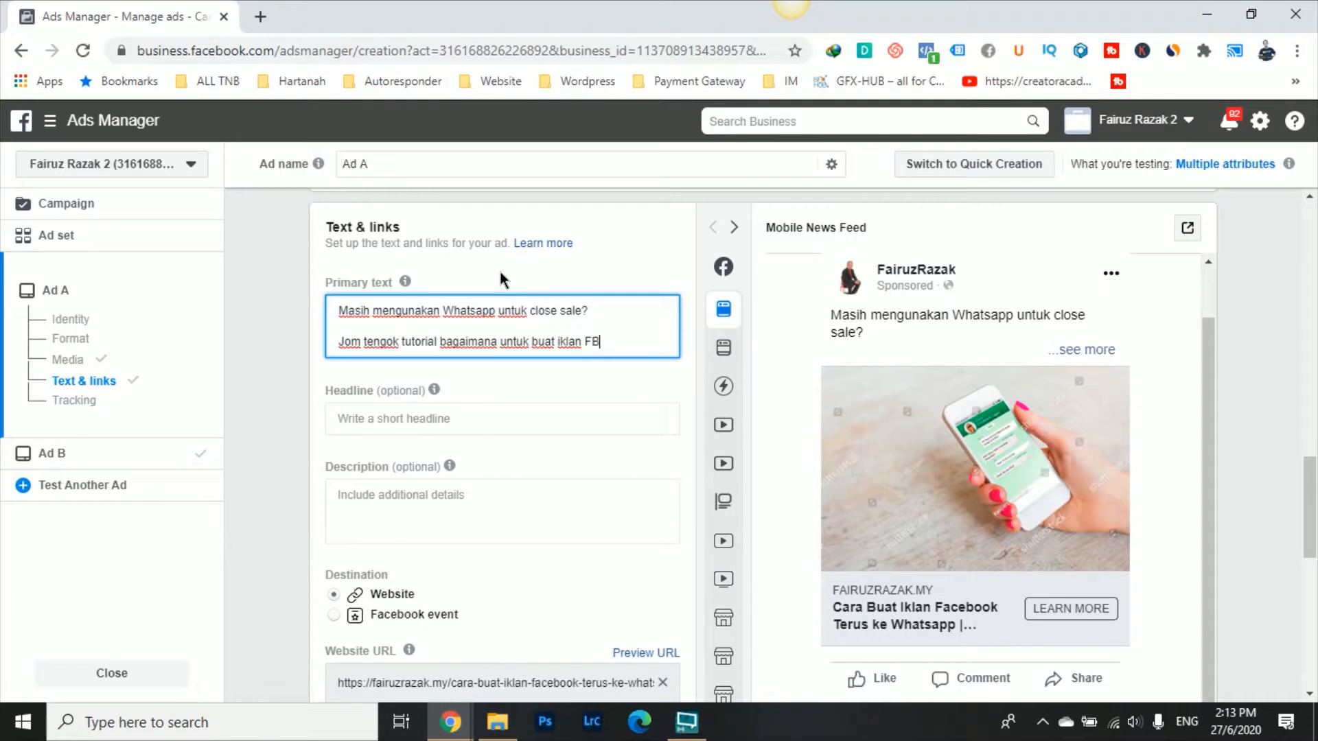
key("BackSpace")
key("BackSpace")
type("terus ke Whatsapp")
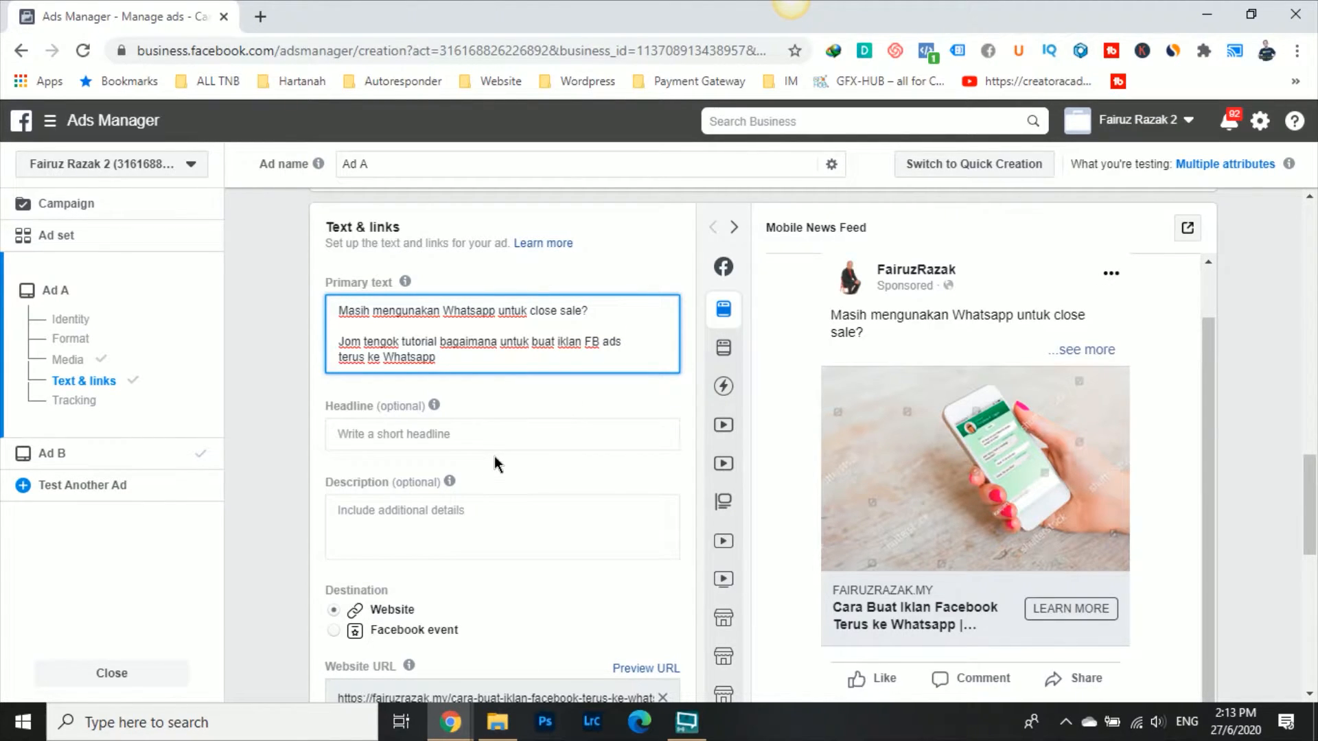
Step: Try the description "Test" and the headline "Testing" in Ad A and check them in its preview
left_click(483, 435)
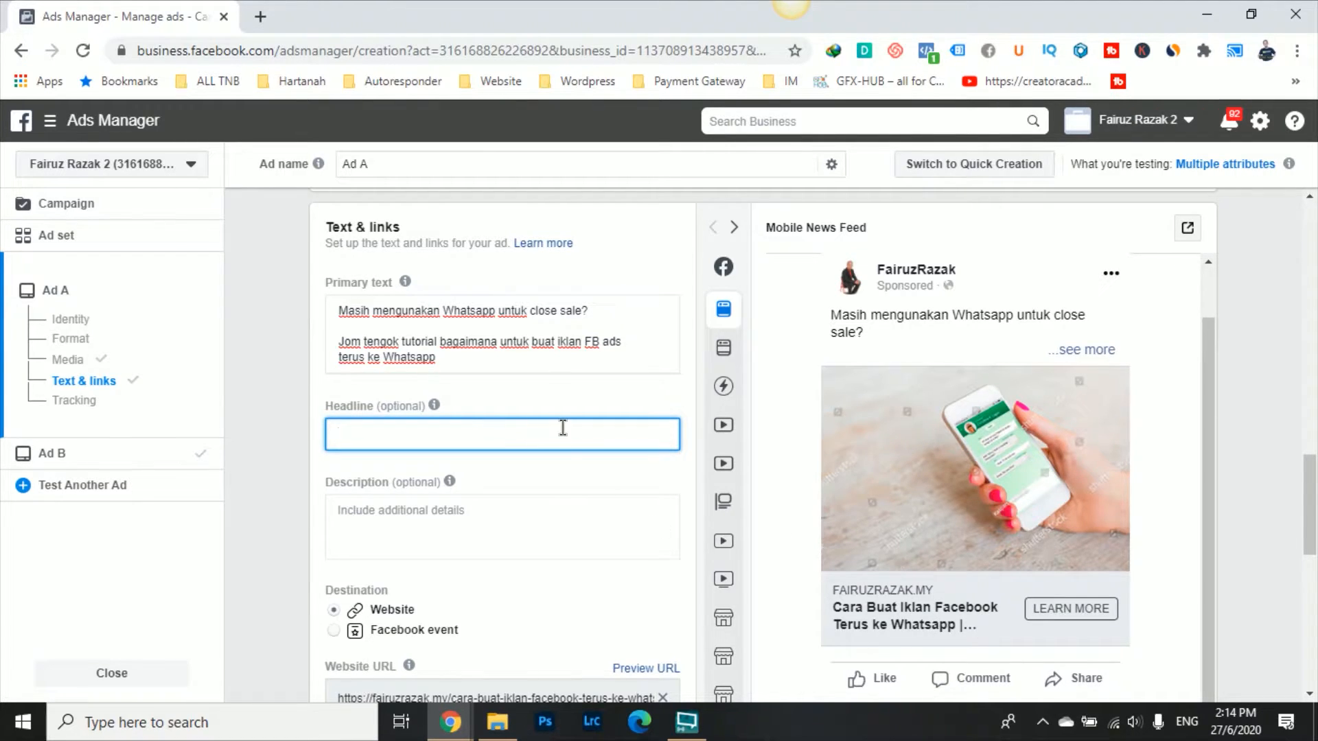
scroll(469, 484, "down", 2)
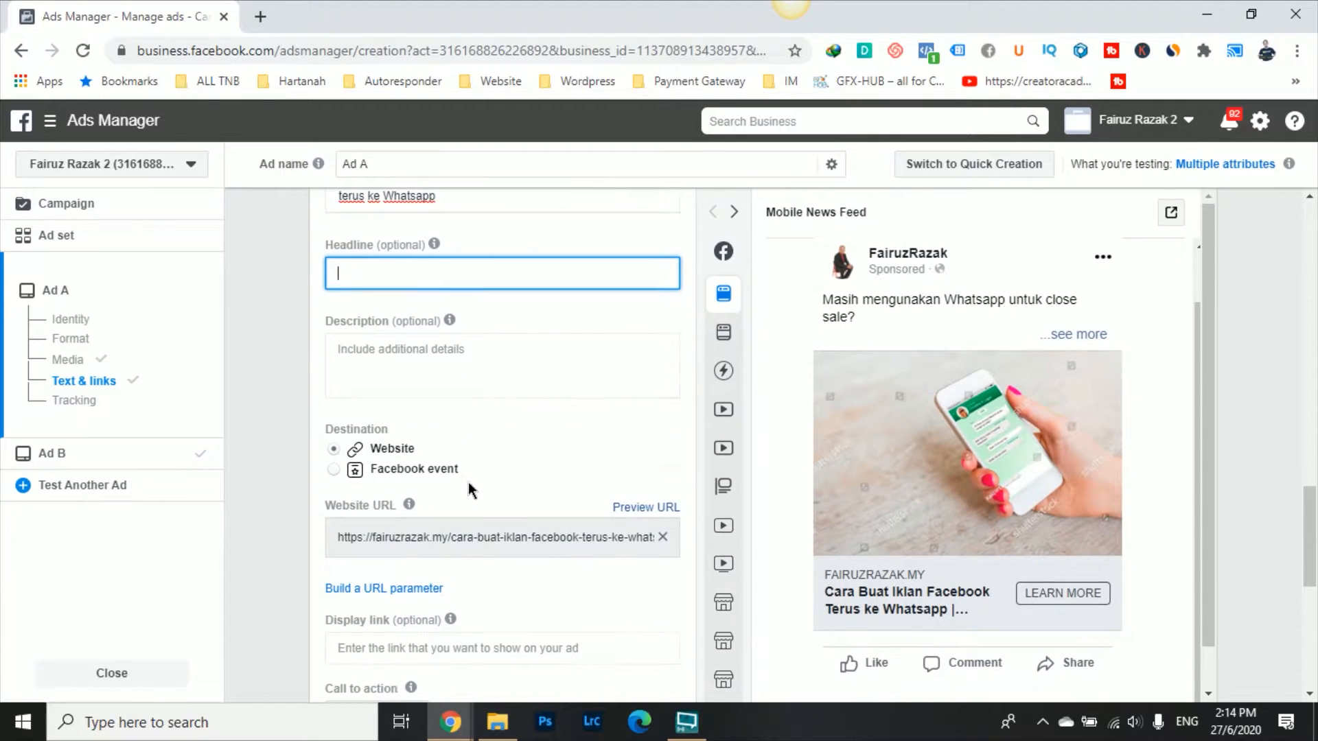
left_click(427, 349)
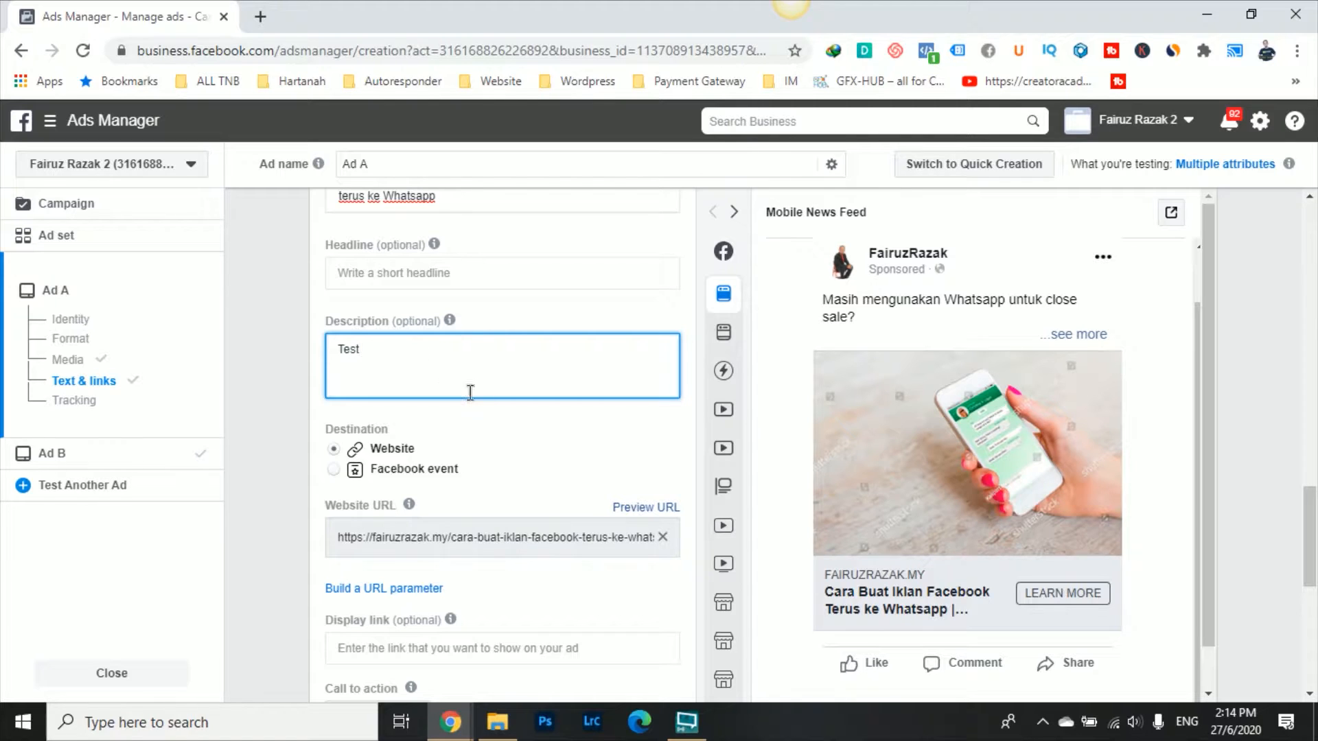
left_click(586, 420)
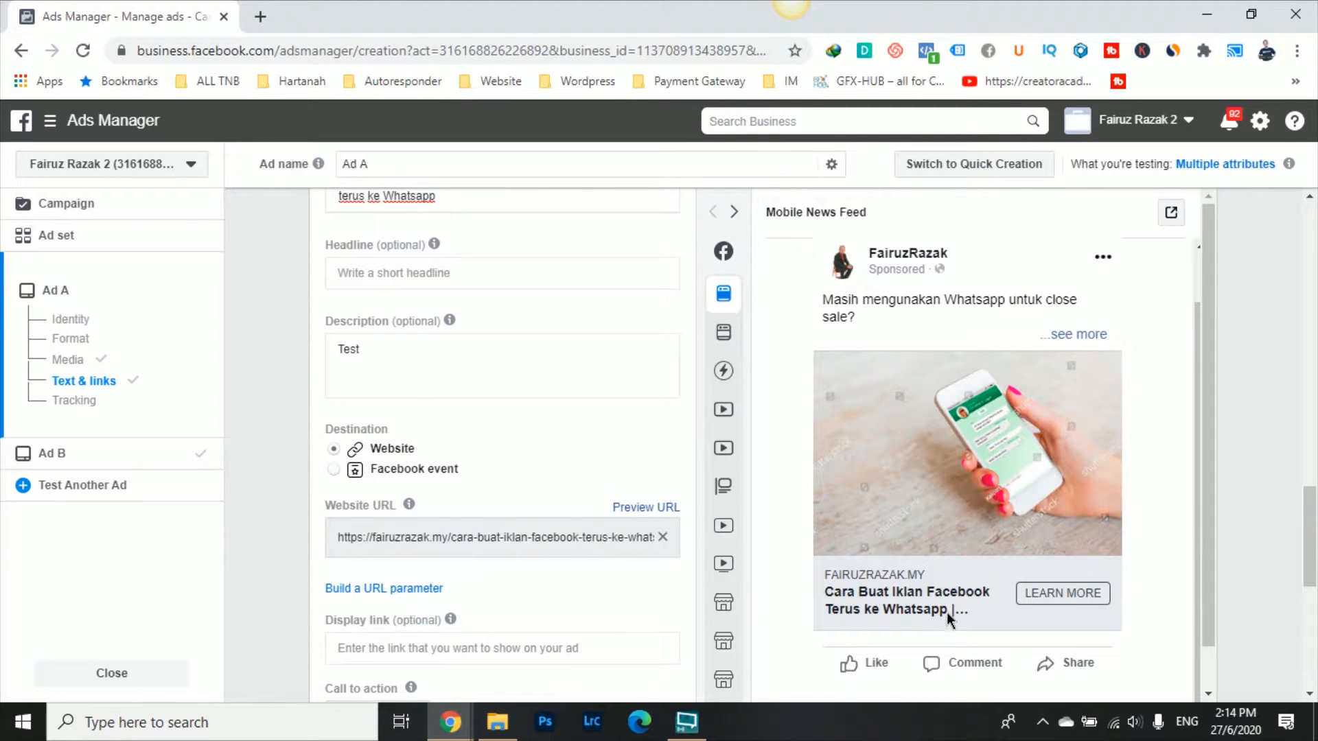
left_click(567, 361)
left_click(508, 266)
left_click(427, 364)
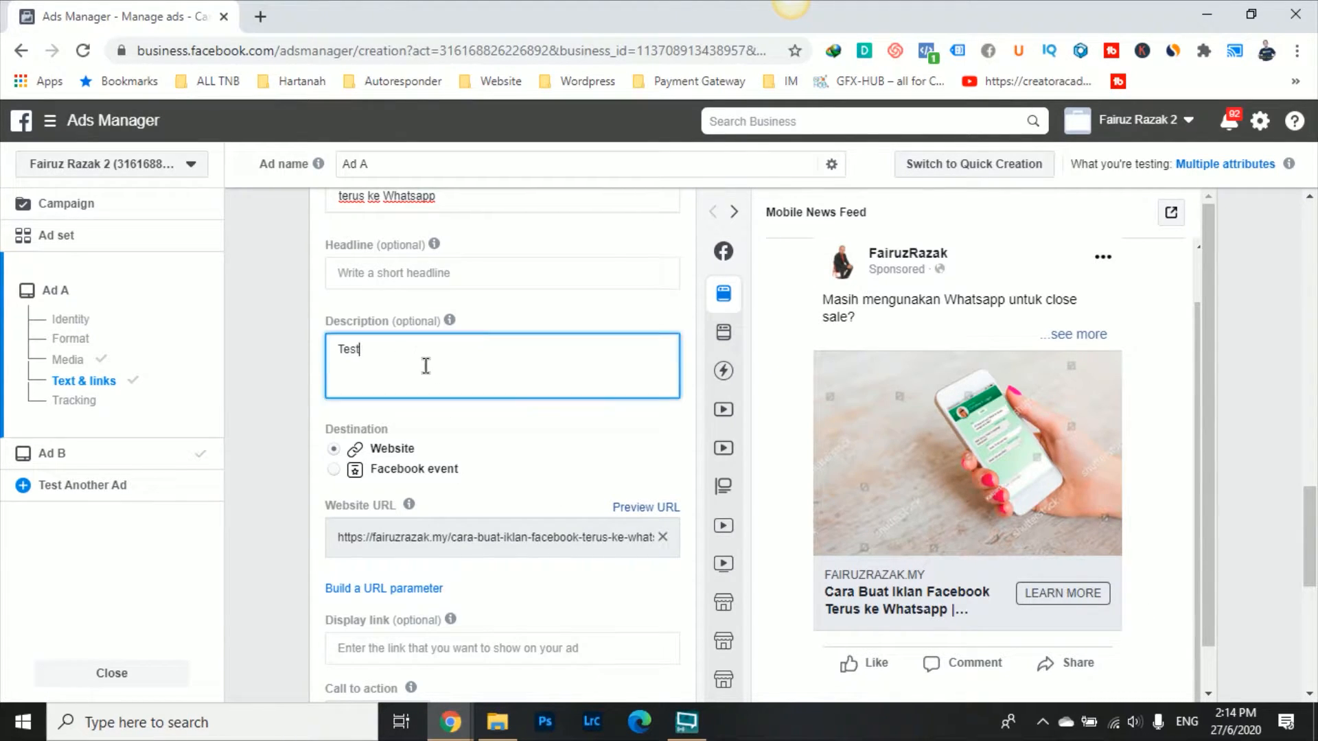
scroll(596, 422, "down", 2)
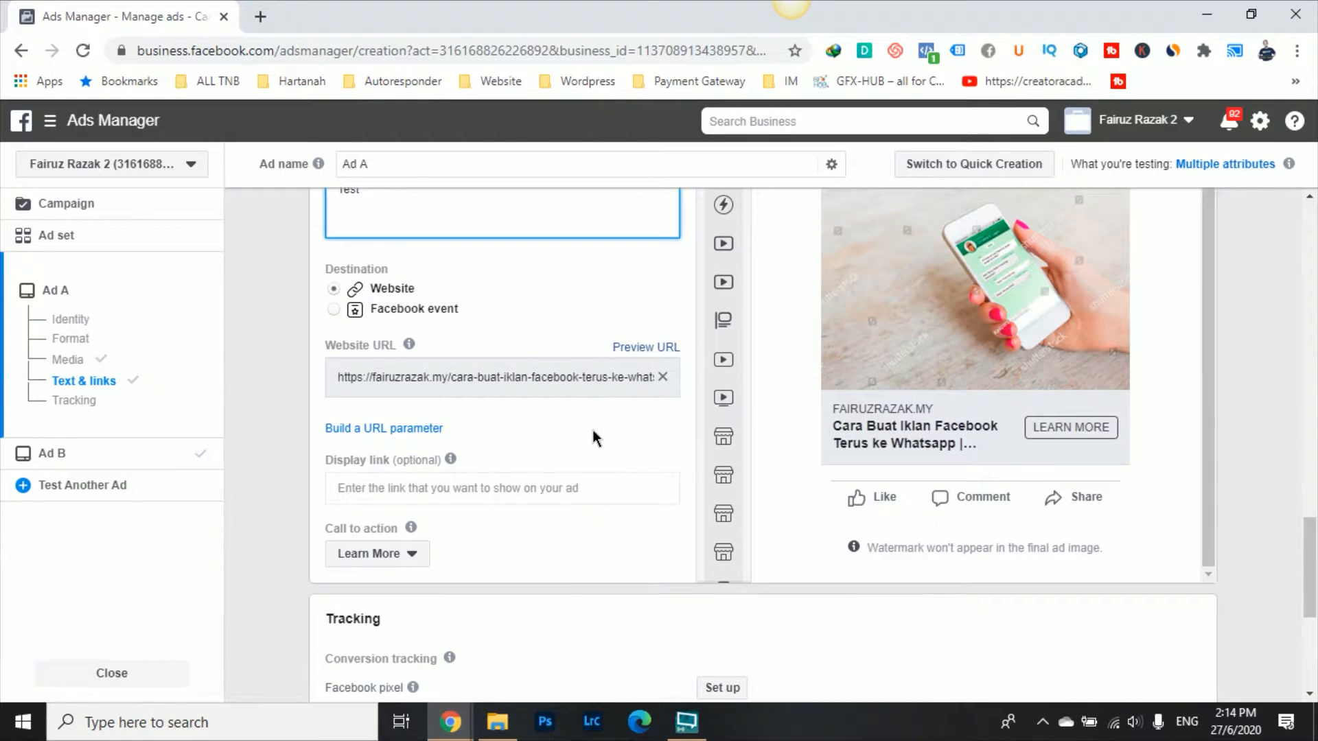
scroll(549, 384, "up", 5)
left_click(464, 438)
type("Testing")
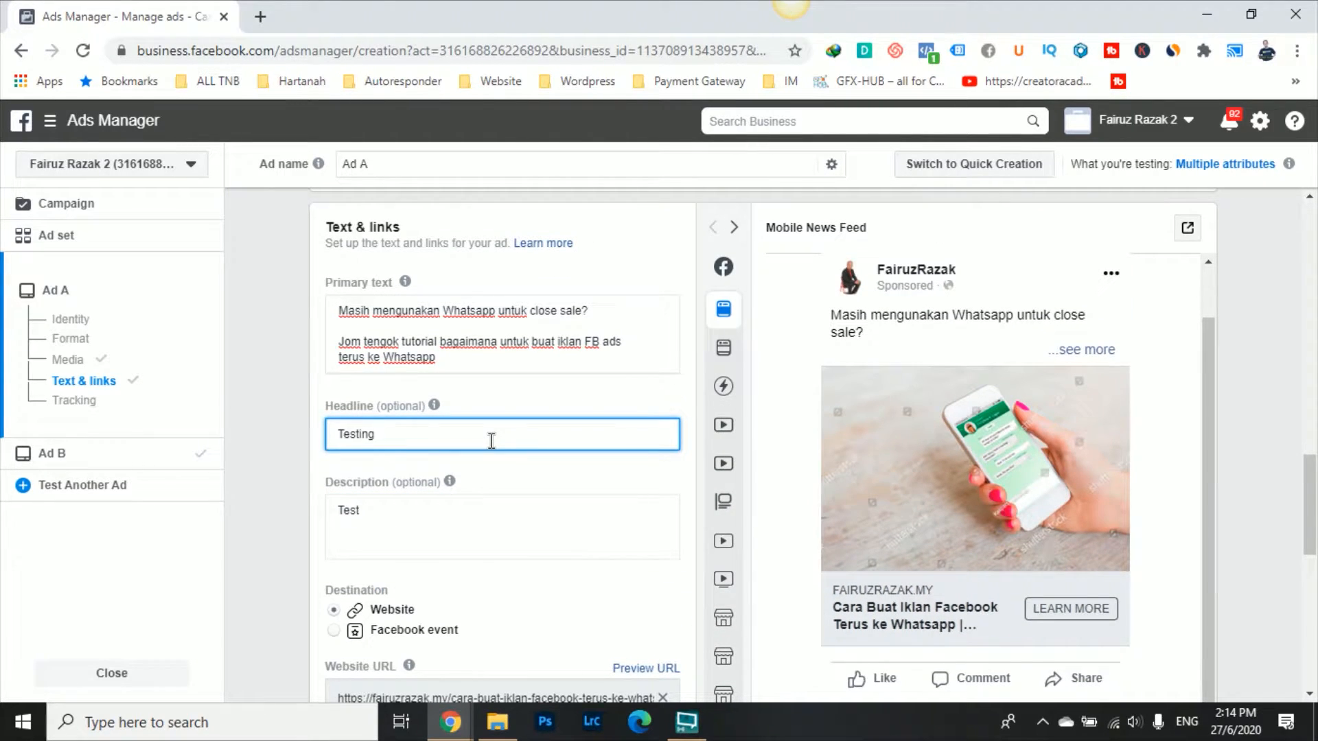
left_click(539, 407)
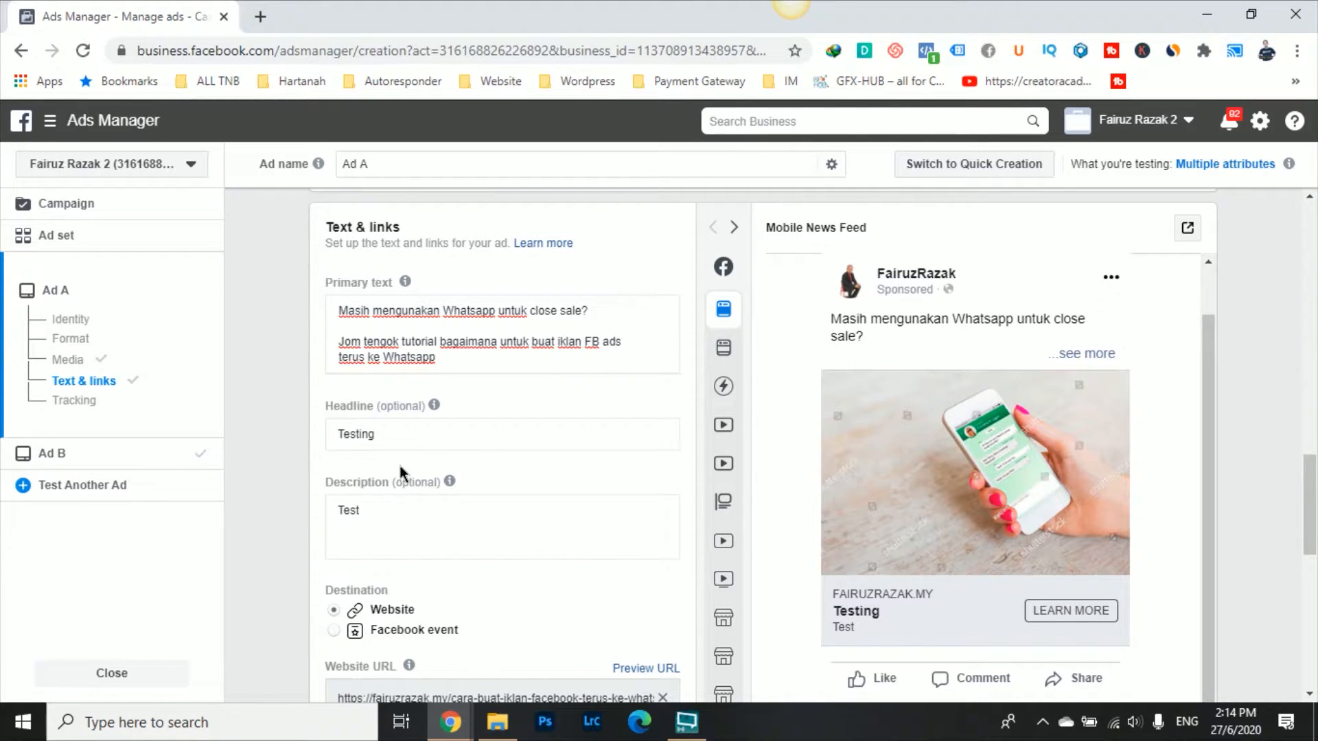
left_click(392, 434)
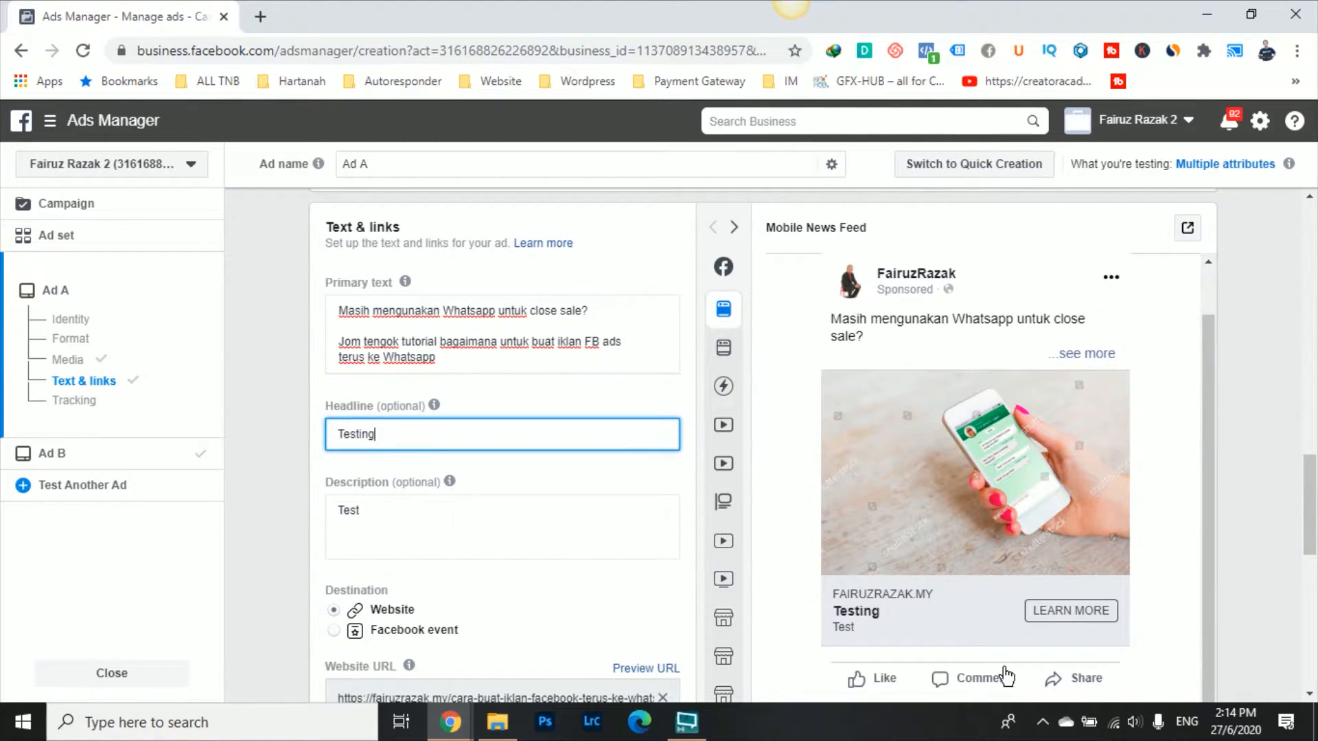
Step: Remove the trial description and headline from Ad A
left_click(348, 515)
left_click_drag(348, 515, 316, 533)
key("BackSpace")
left_click(399, 435)
double_click(351, 440)
key("BackSpace")
left_click(560, 400)
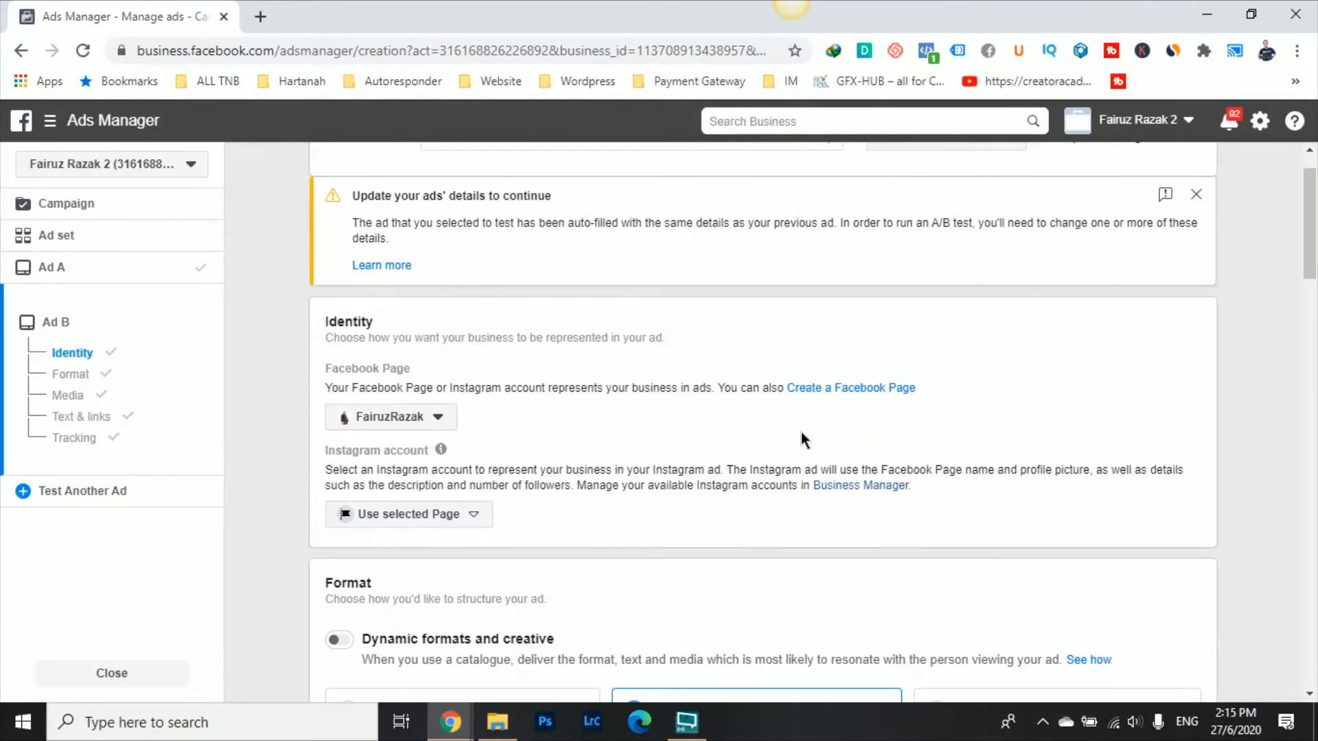
Step: Review Ad B's auto-filled details and clear the phone image from its media
scroll(801, 431, "down", 12)
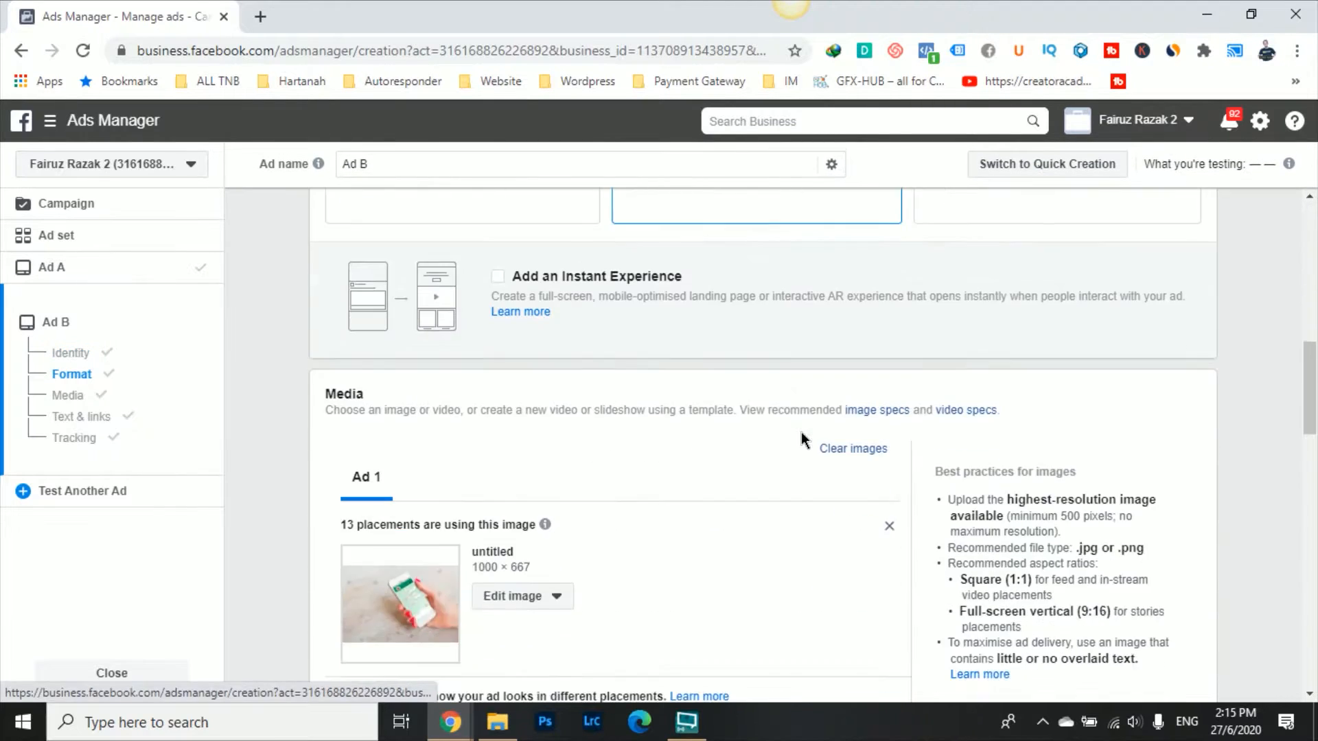
scroll(802, 431, "down", 9)
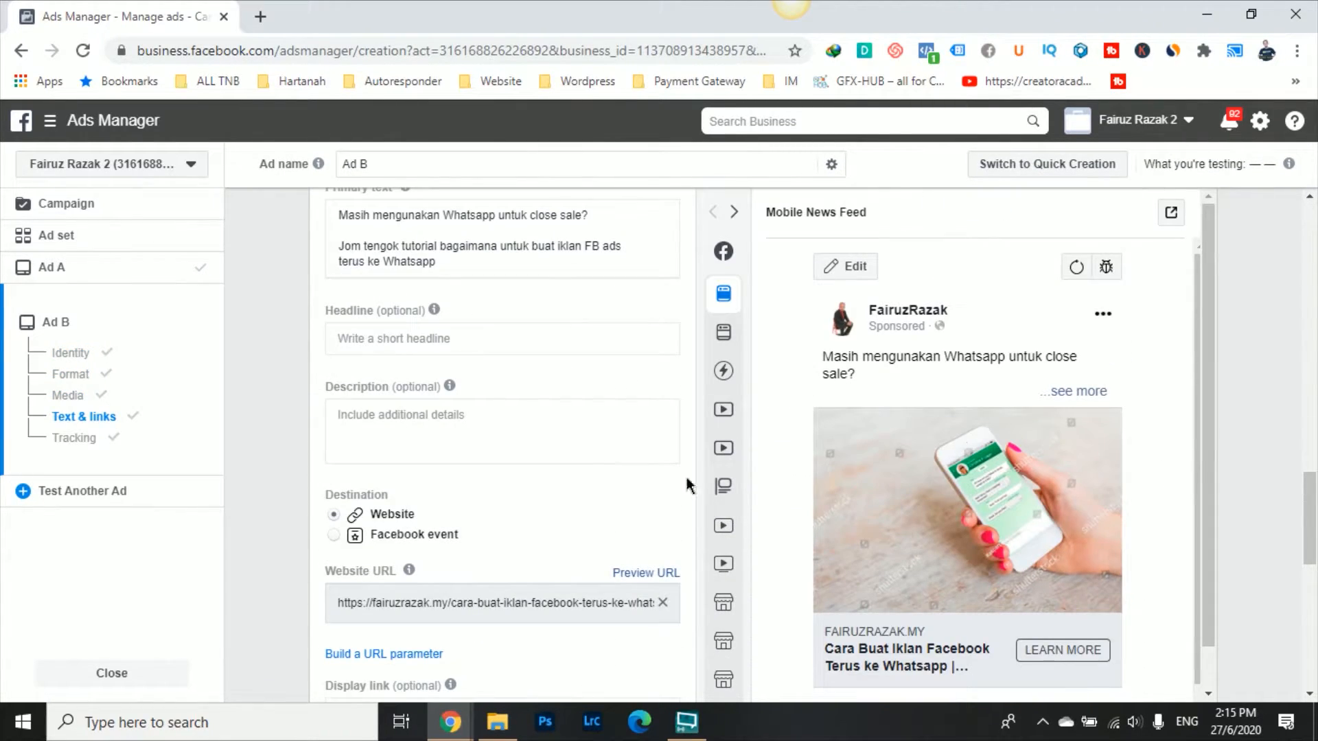
scroll(577, 453, "up", 7)
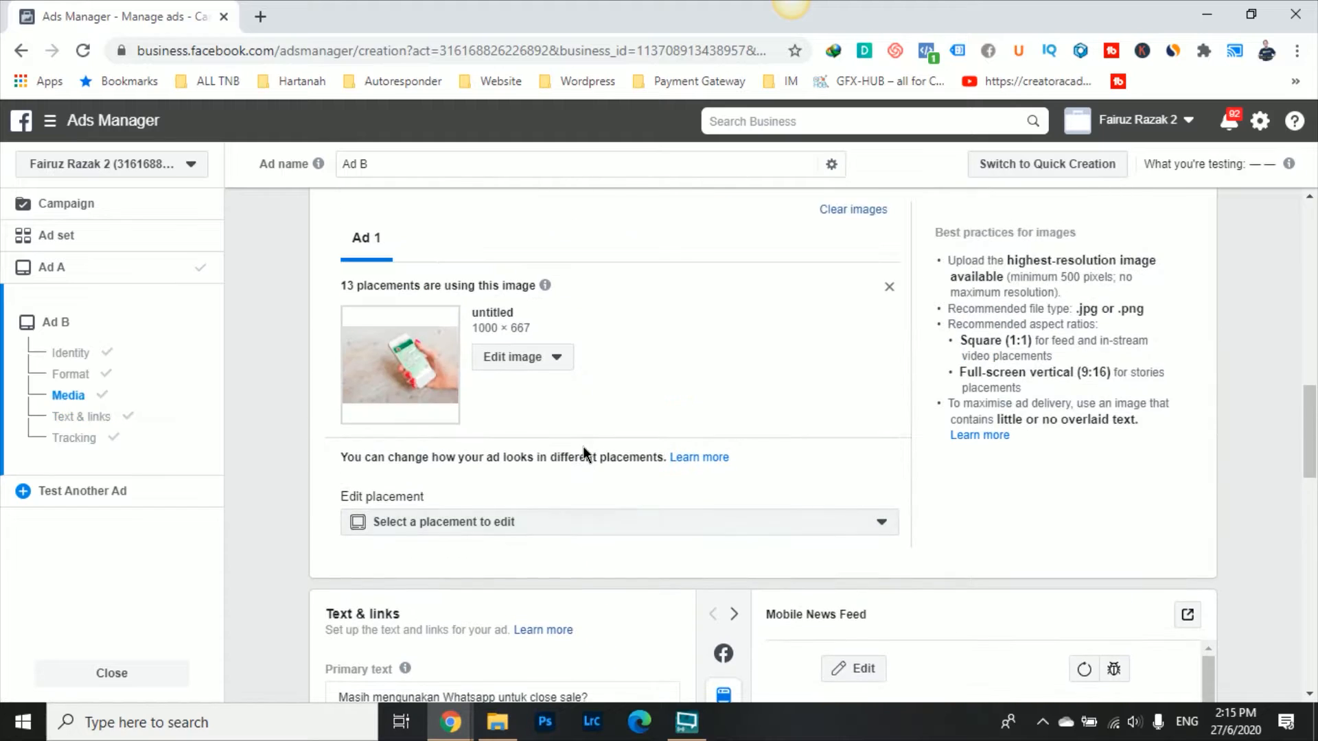
scroll(666, 386, "up", 3)
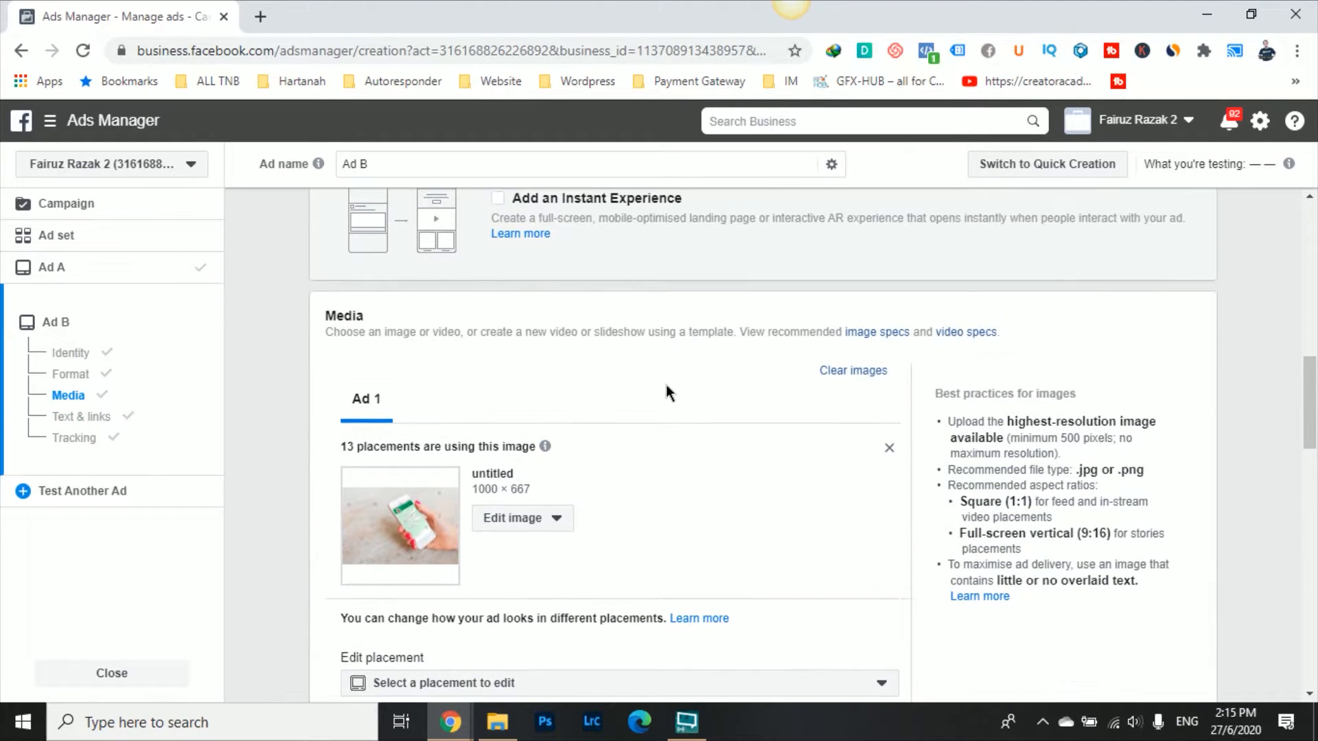
left_click(870, 374)
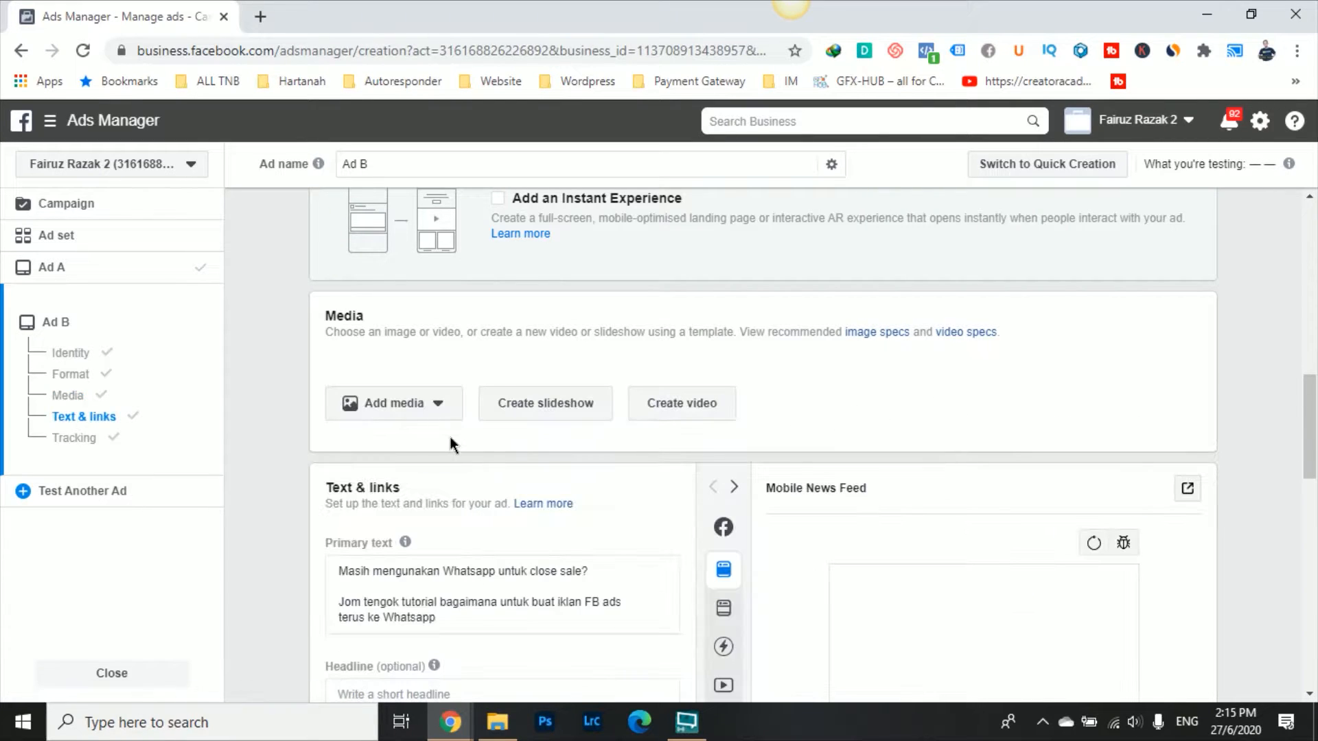
Step: Start adding a new image to Ad B and switch the image source to stock photos
left_click(418, 405)
left_click(402, 443)
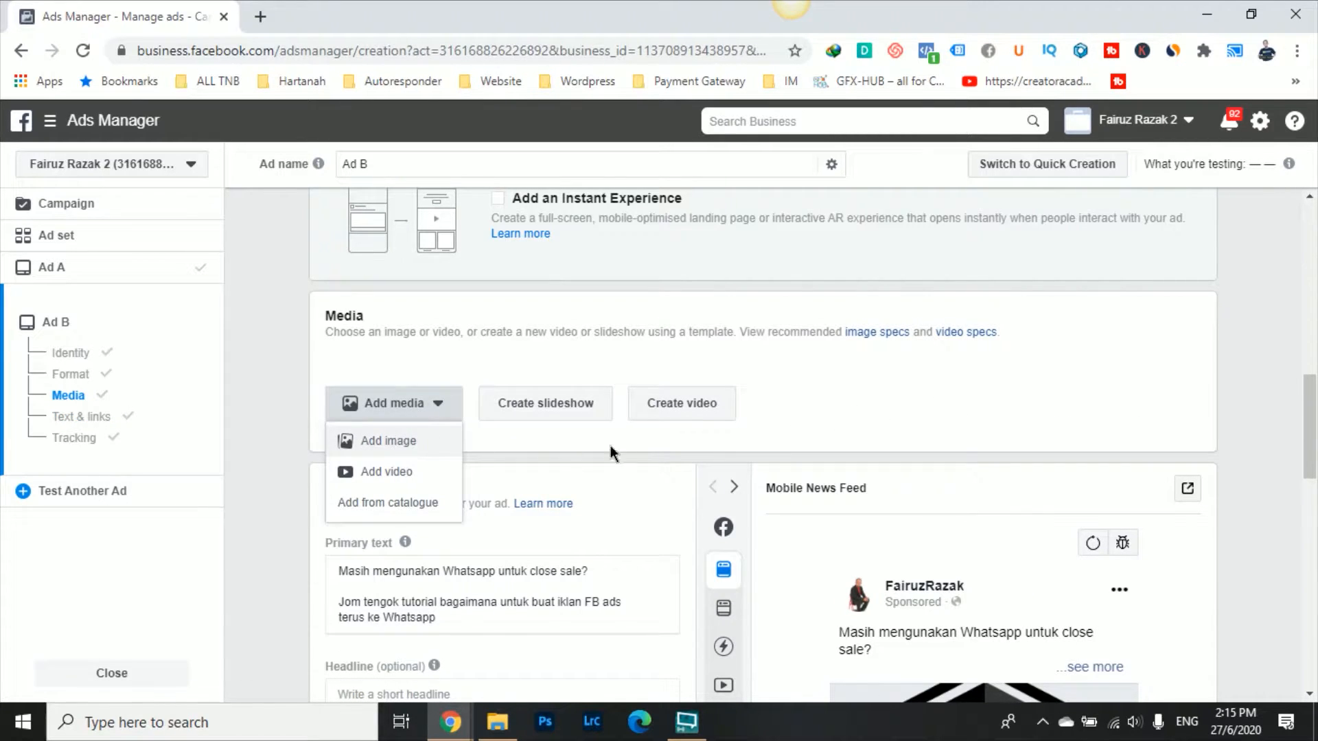
left_click(332, 246)
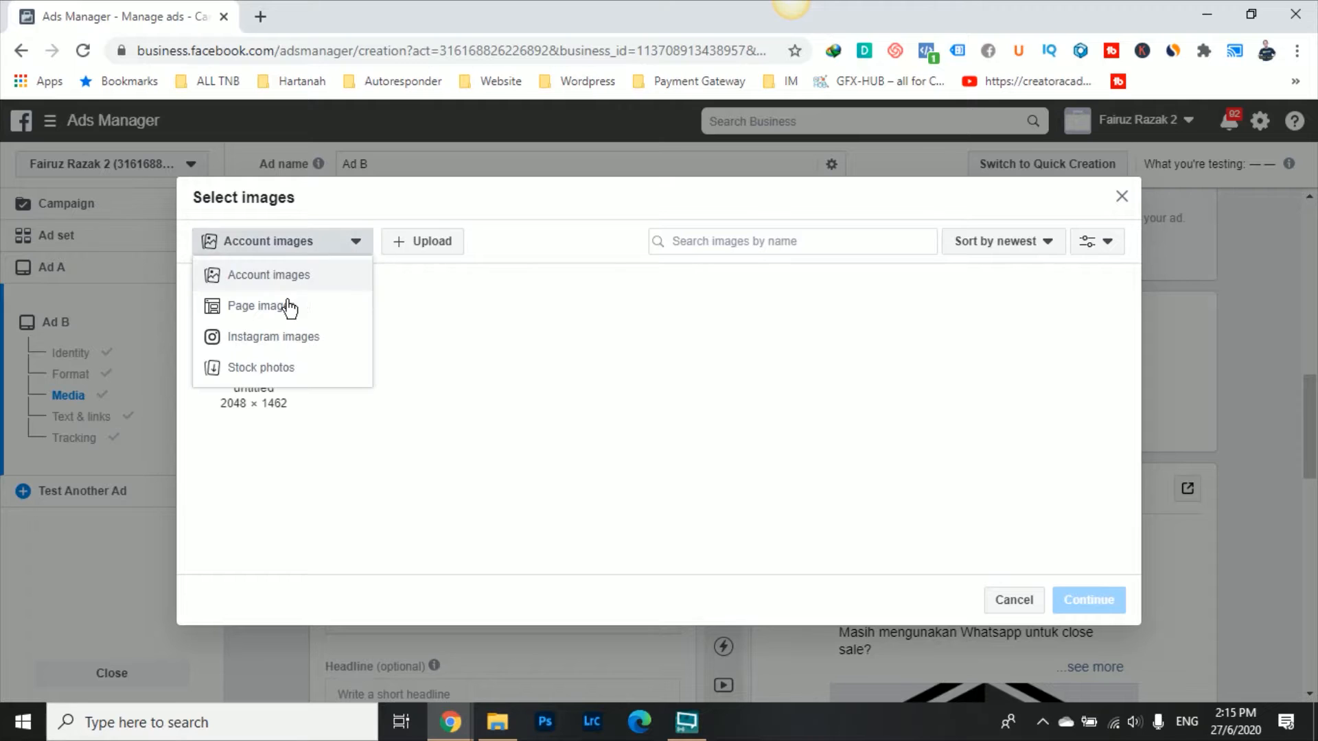
left_click(314, 371)
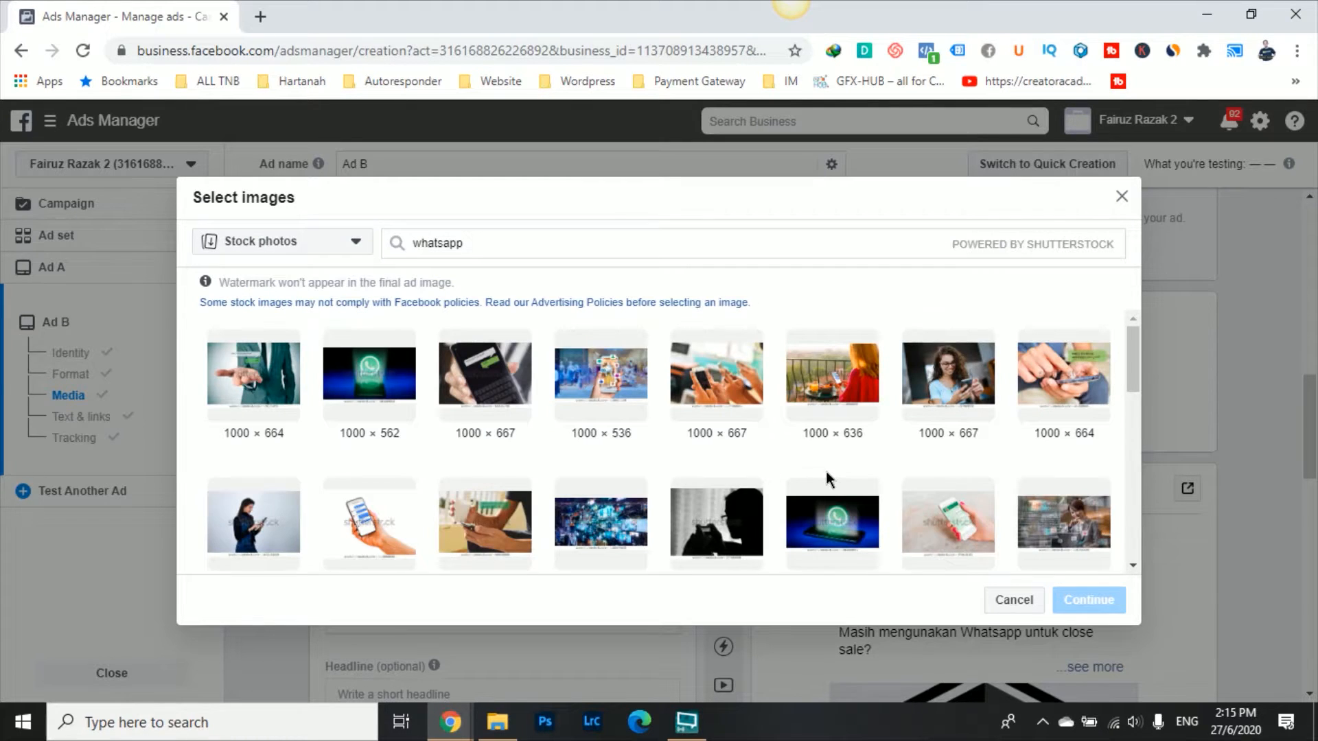
Step: Use the "whatsapp" stock photo of a bearded man in a blue shirt staring at his phone in Ad B
scroll(826, 466, "down", 2)
scroll(831, 482, "down", 2)
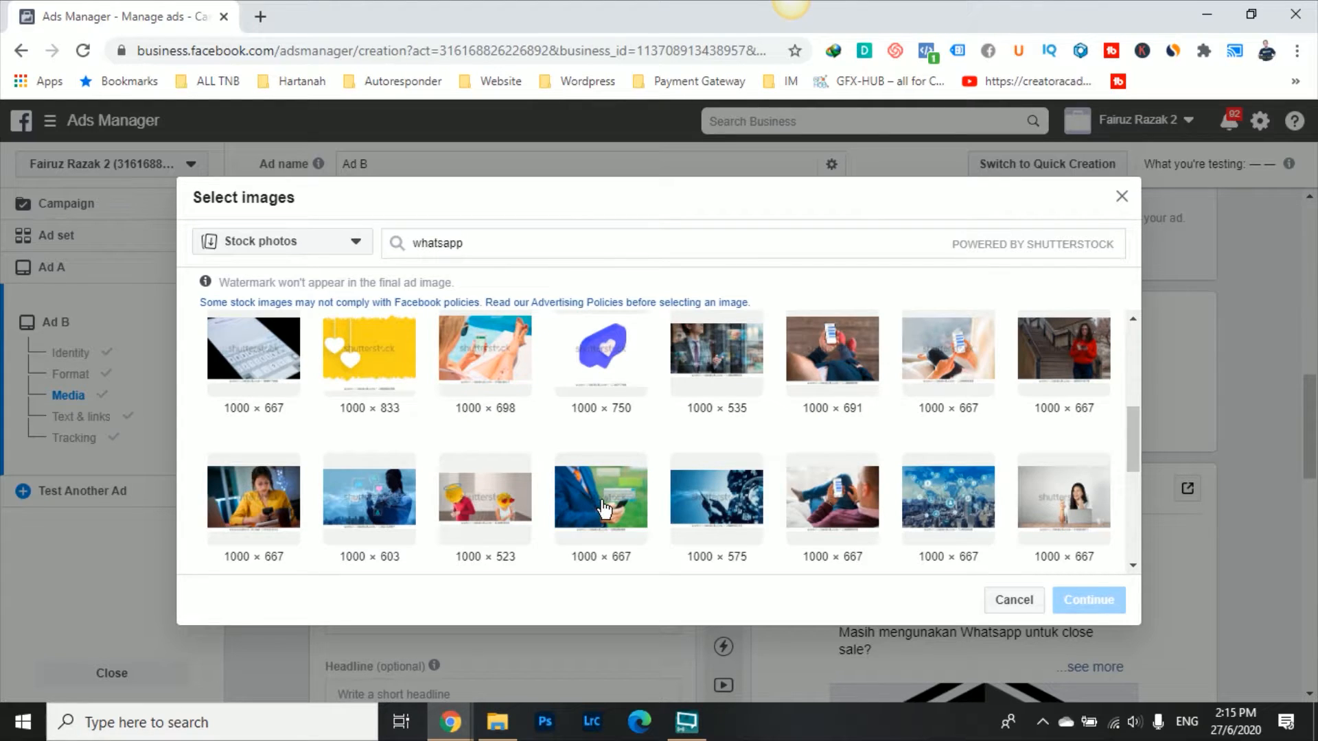
scroll(603, 507, "down", 2)
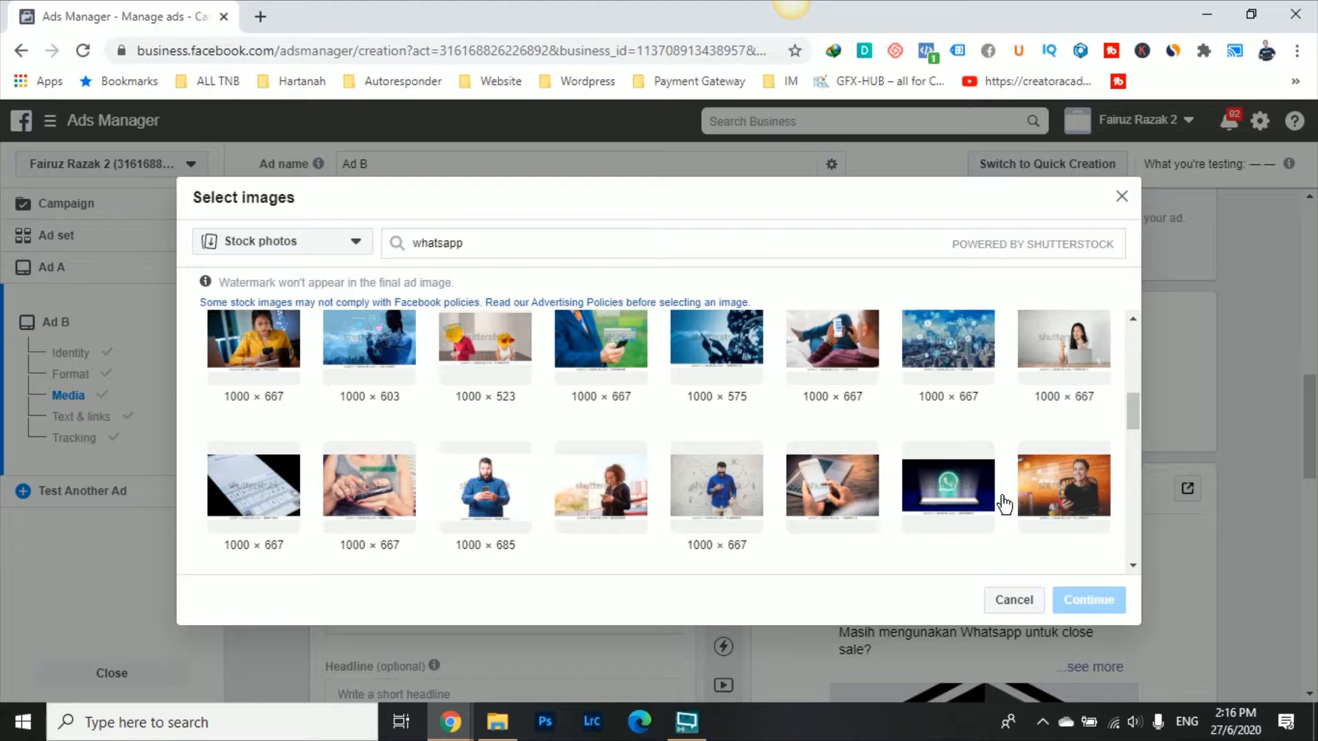
left_click(499, 494)
left_click(1113, 611)
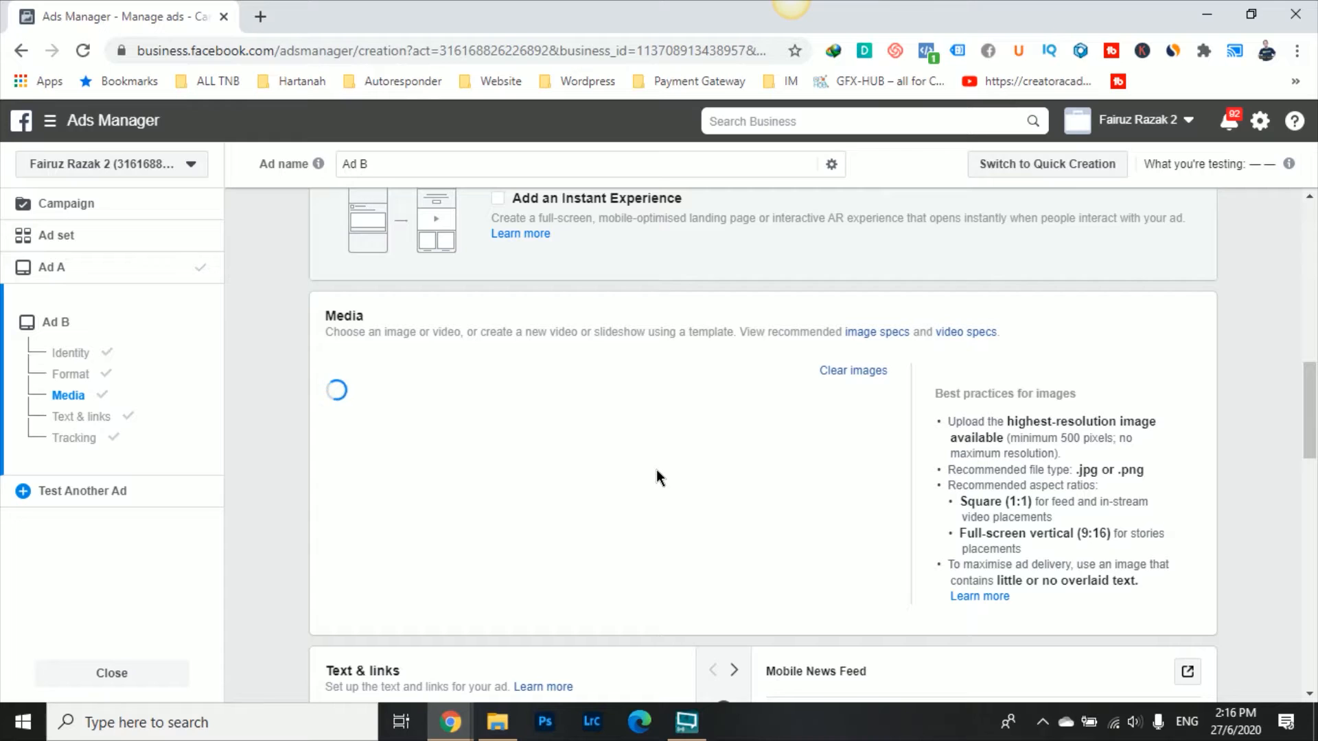
Step: Examine Ad B's text and links and preview the ad in the Desktop News Feed placement
scroll(656, 469, "down", 4)
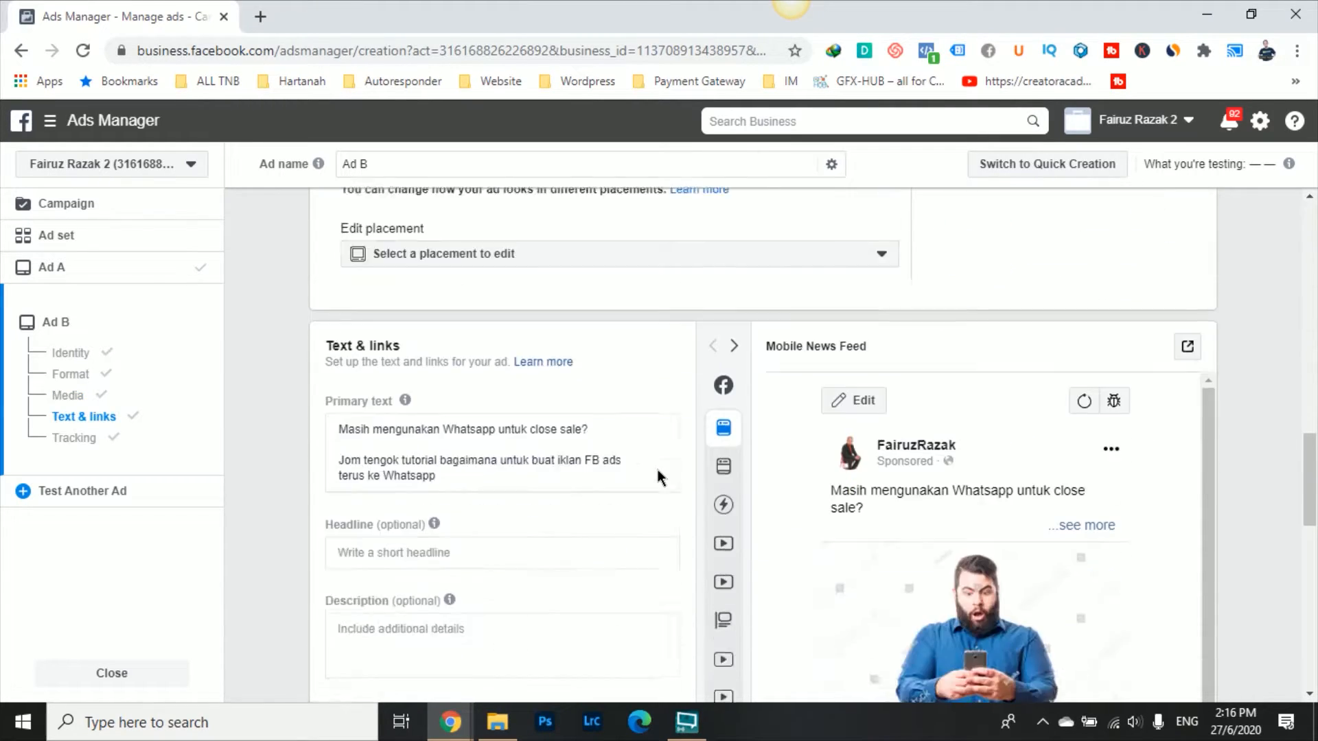
scroll(656, 464, "down", 5)
scroll(1134, 530, "down", 1)
scroll(1136, 527, "up", 2)
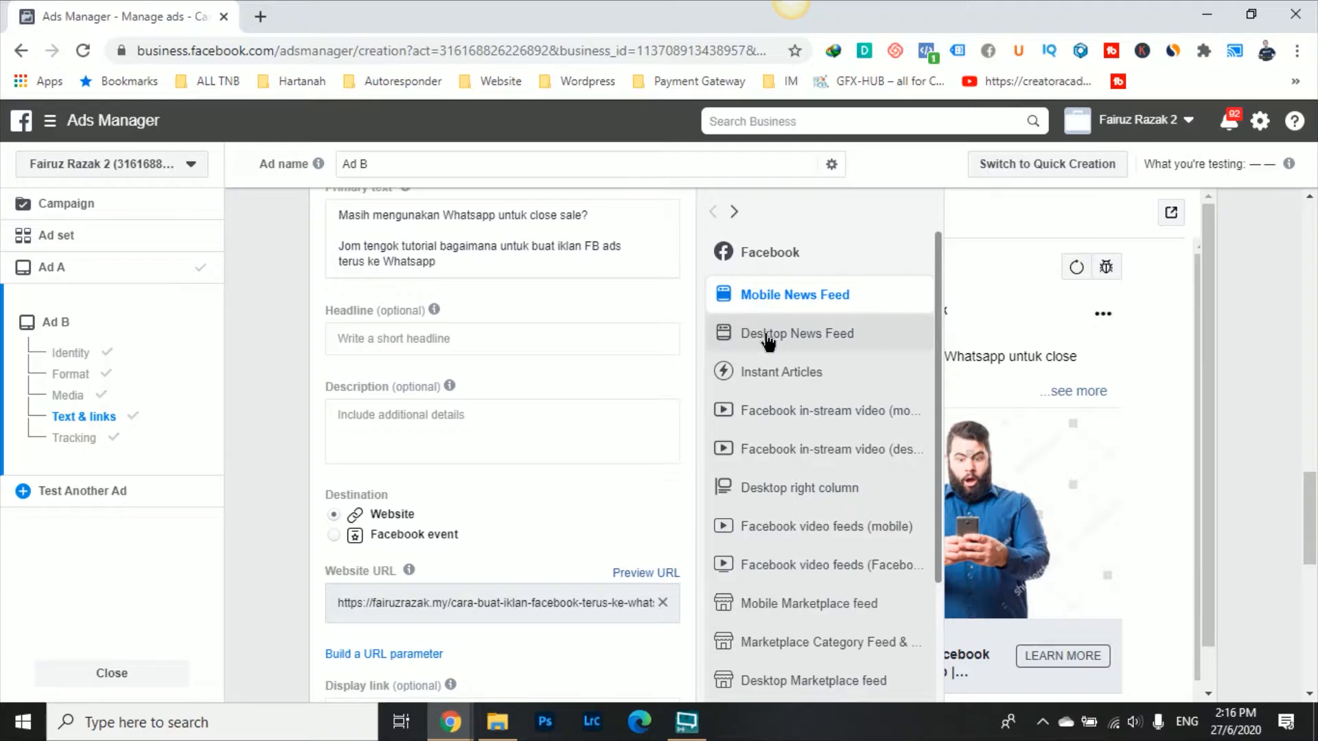
left_click(757, 331)
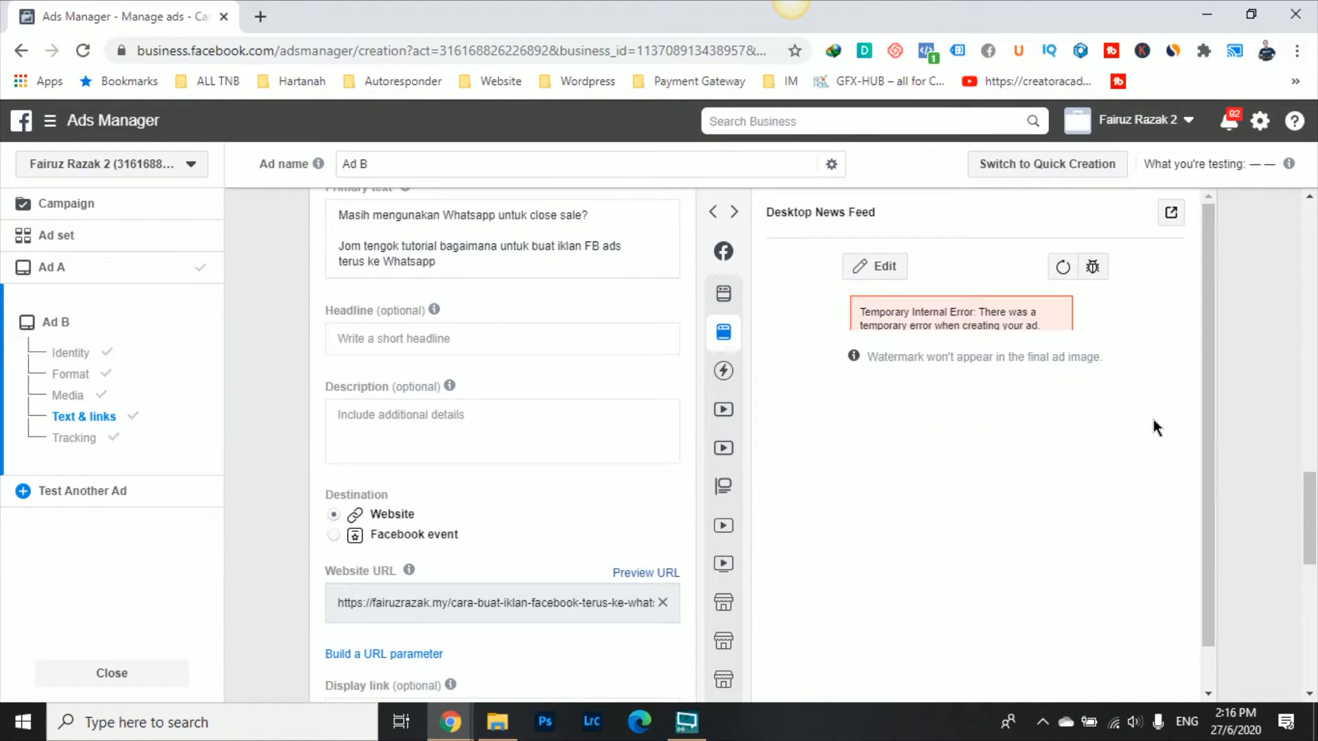
Step: Preview Ad B in the Mobile News Feed, Instant Articles and Facebook in-stream video (mobile) placements
scroll(1137, 420, "down", 5)
scroll(1135, 418, "up", 5)
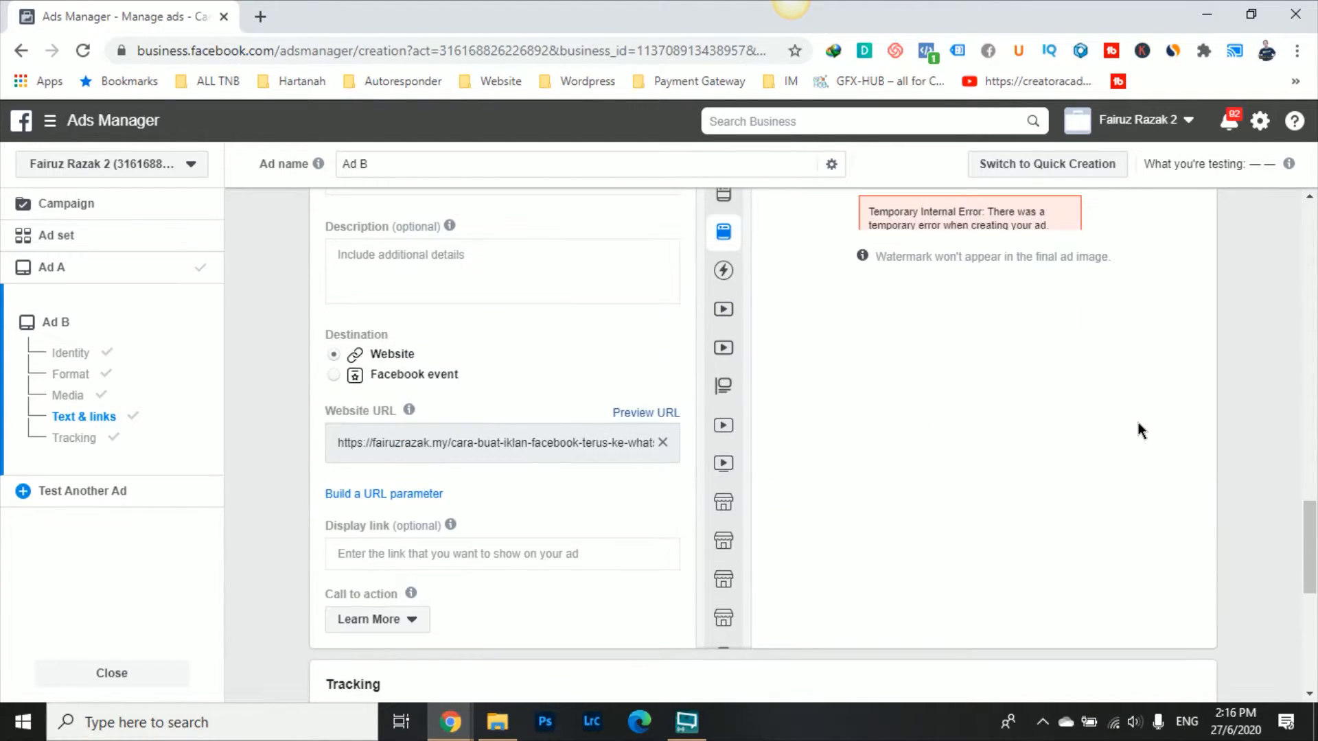
left_click(766, 301)
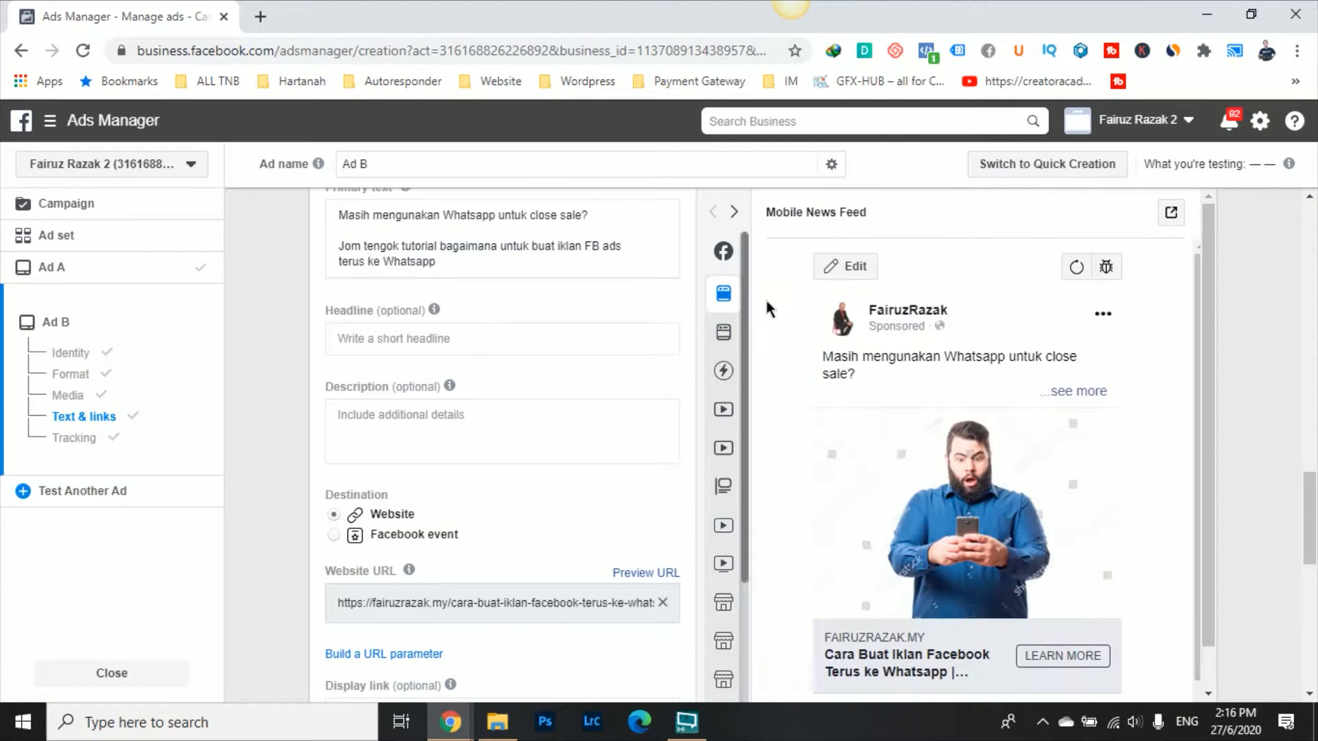
left_click(723, 289)
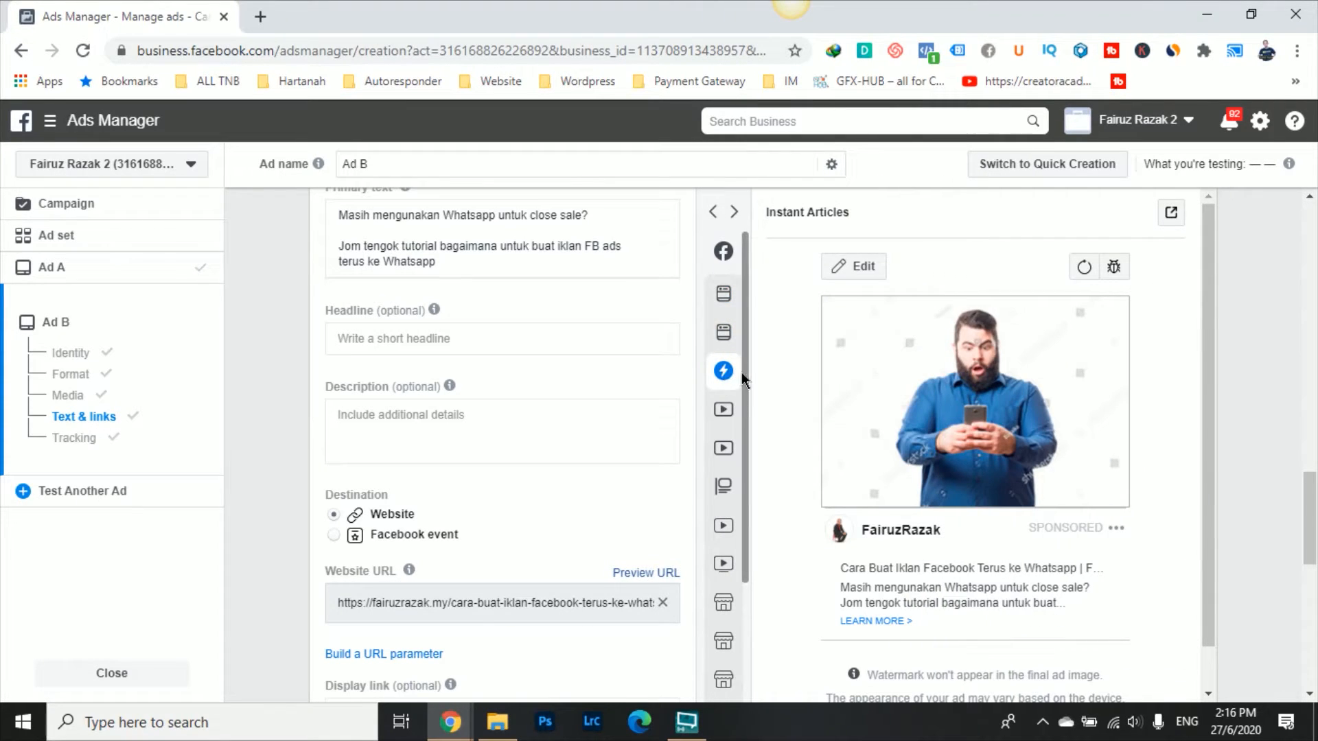
left_click(725, 414)
scroll(1168, 418, "down", 2)
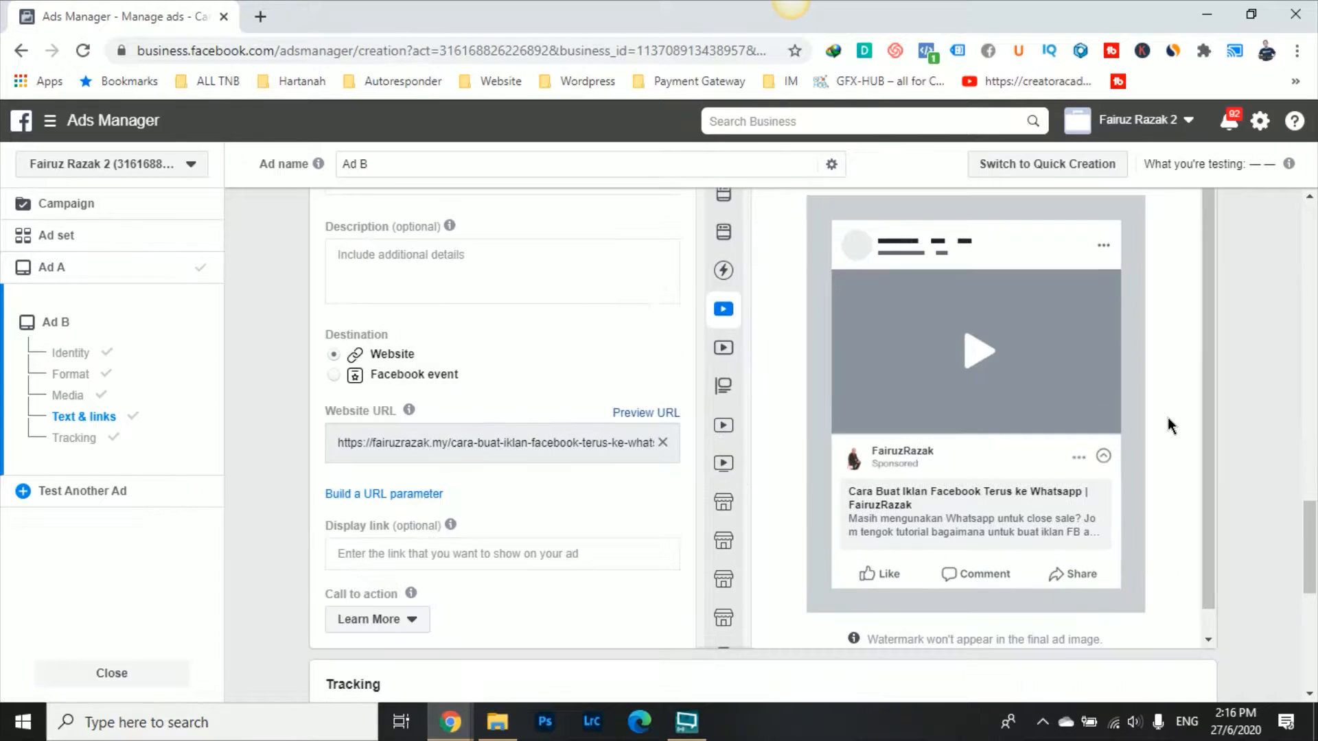
Step: Preview Ad B in the Mobile Marketplace feed, and return the preview to Mobile News Feed
mouse_move(726, 350)
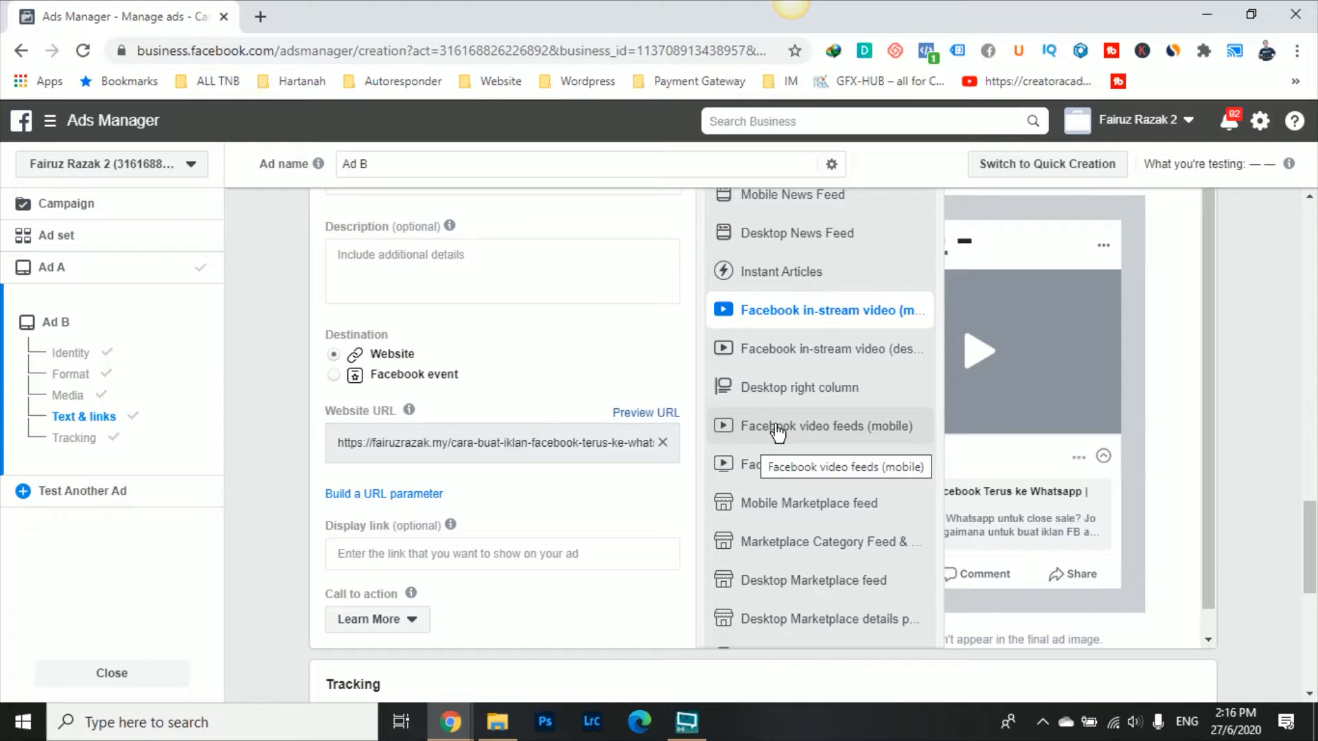
left_click(792, 502)
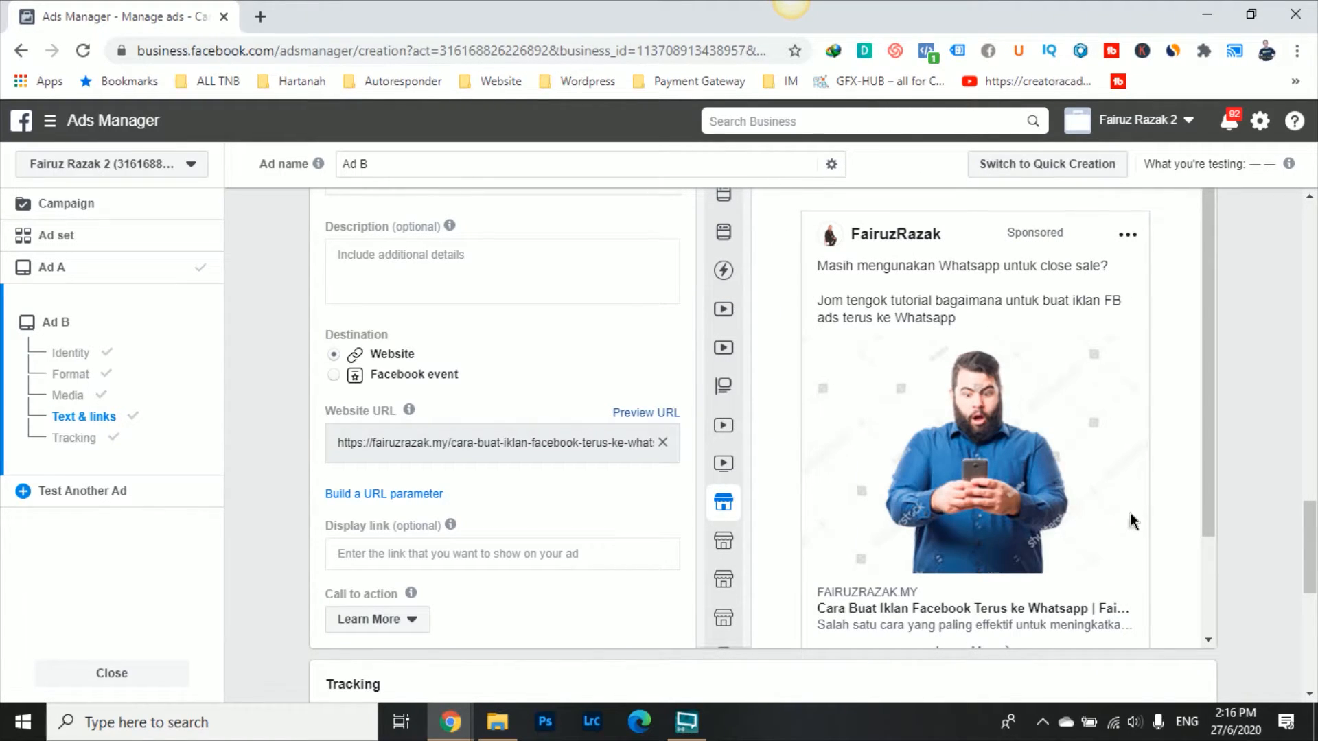
scroll(1131, 512, "down", 2)
scroll(1130, 509, "up", 2)
mouse_move(728, 377)
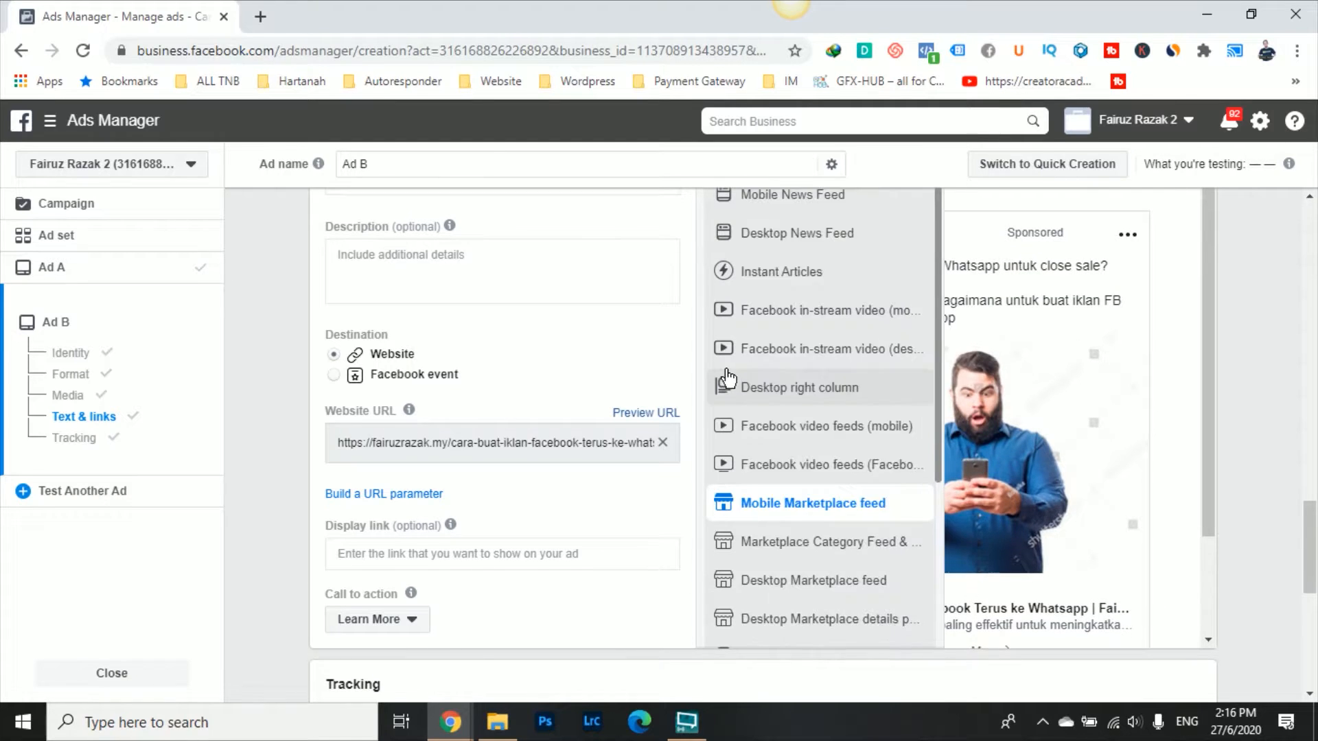
scroll(728, 378, "up", 5)
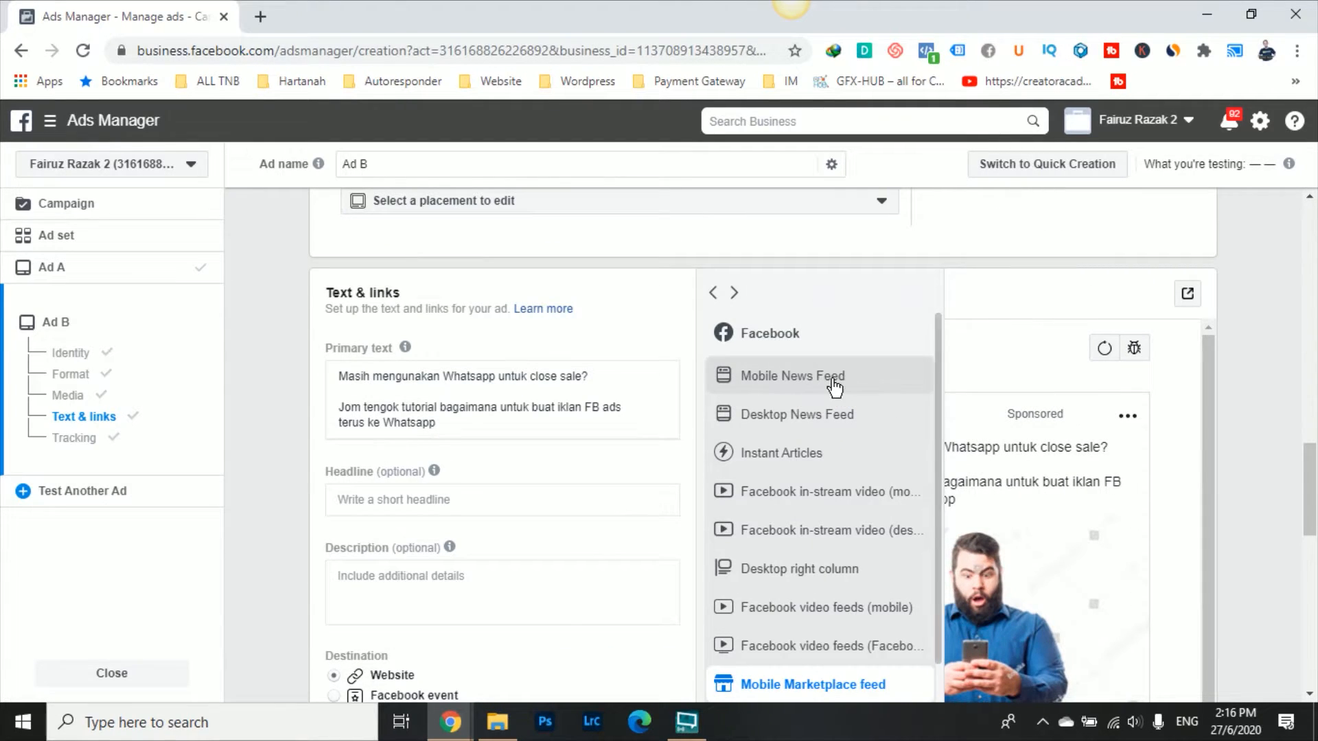
left_click(834, 388)
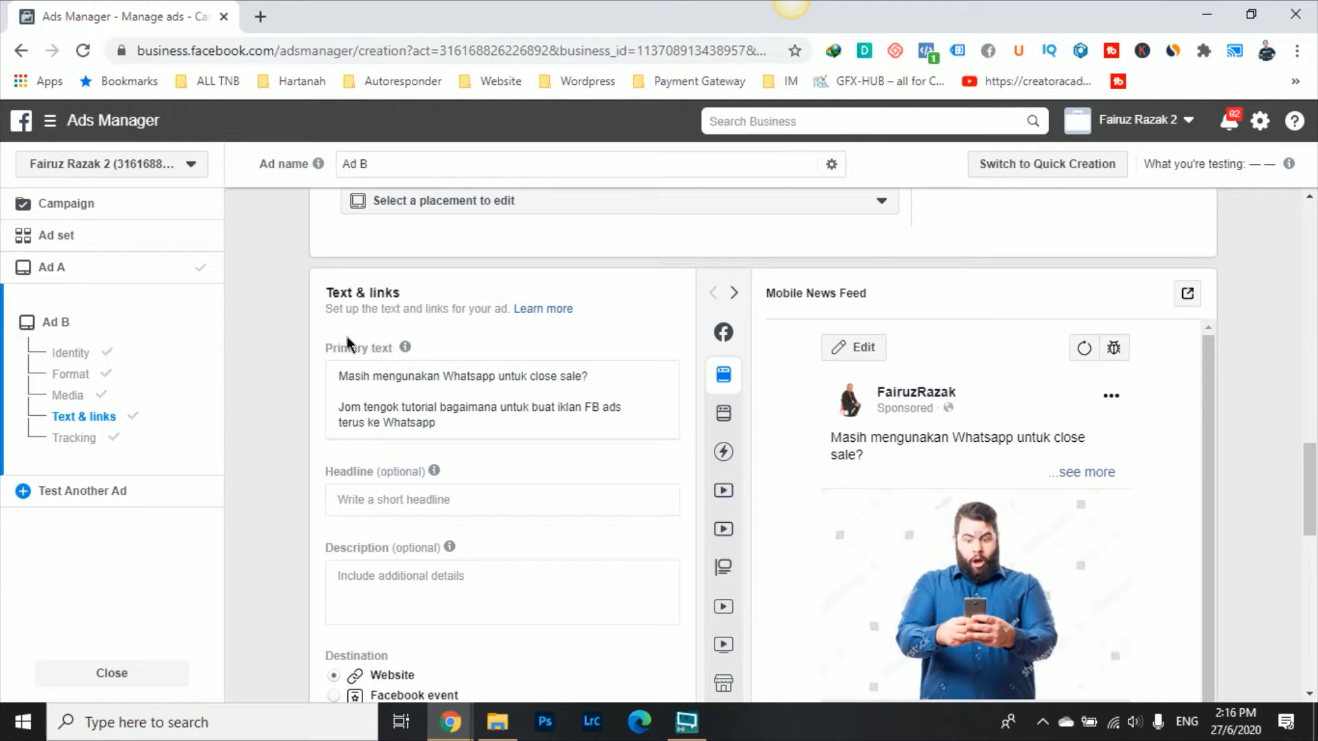
Step: Clear Ad B's copied primary text and start the replacement with "90% Pembeli di Malaysia"
mouse_move(405, 347)
left_click(481, 409)
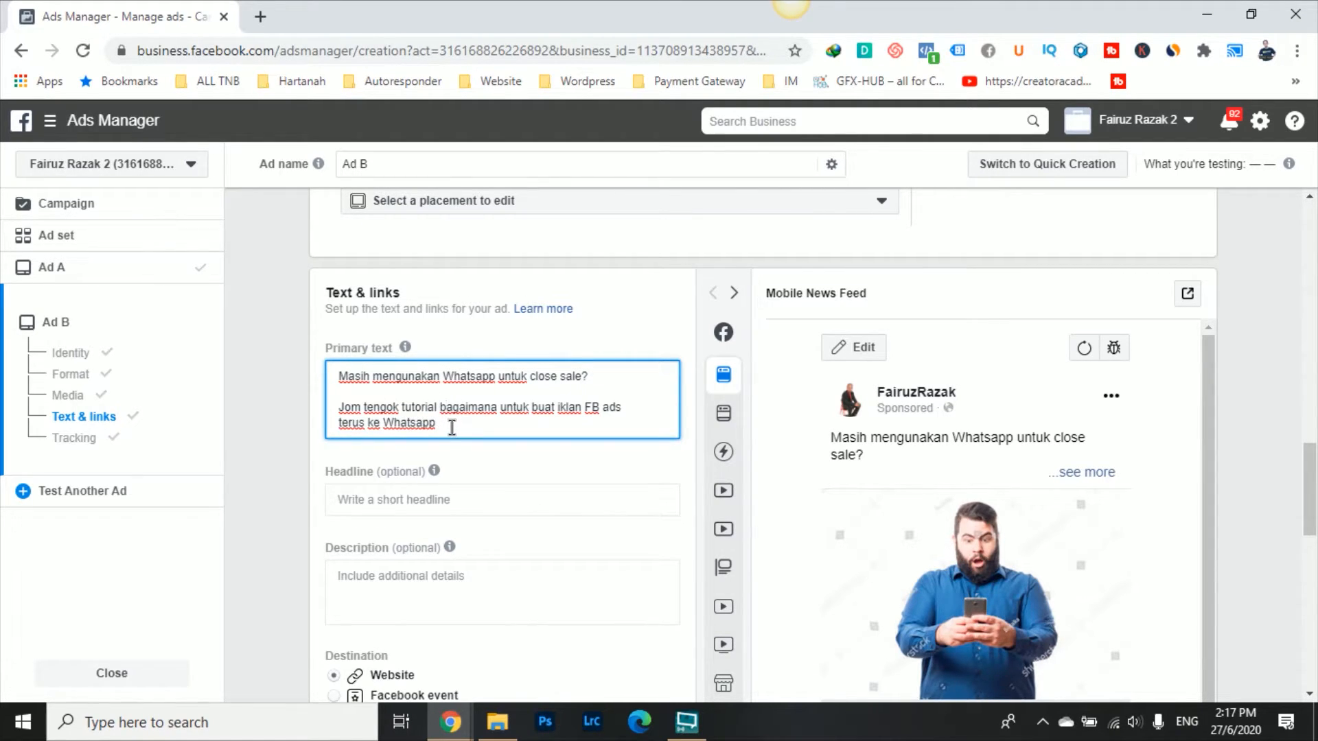
left_click_drag(453, 424, 335, 370)
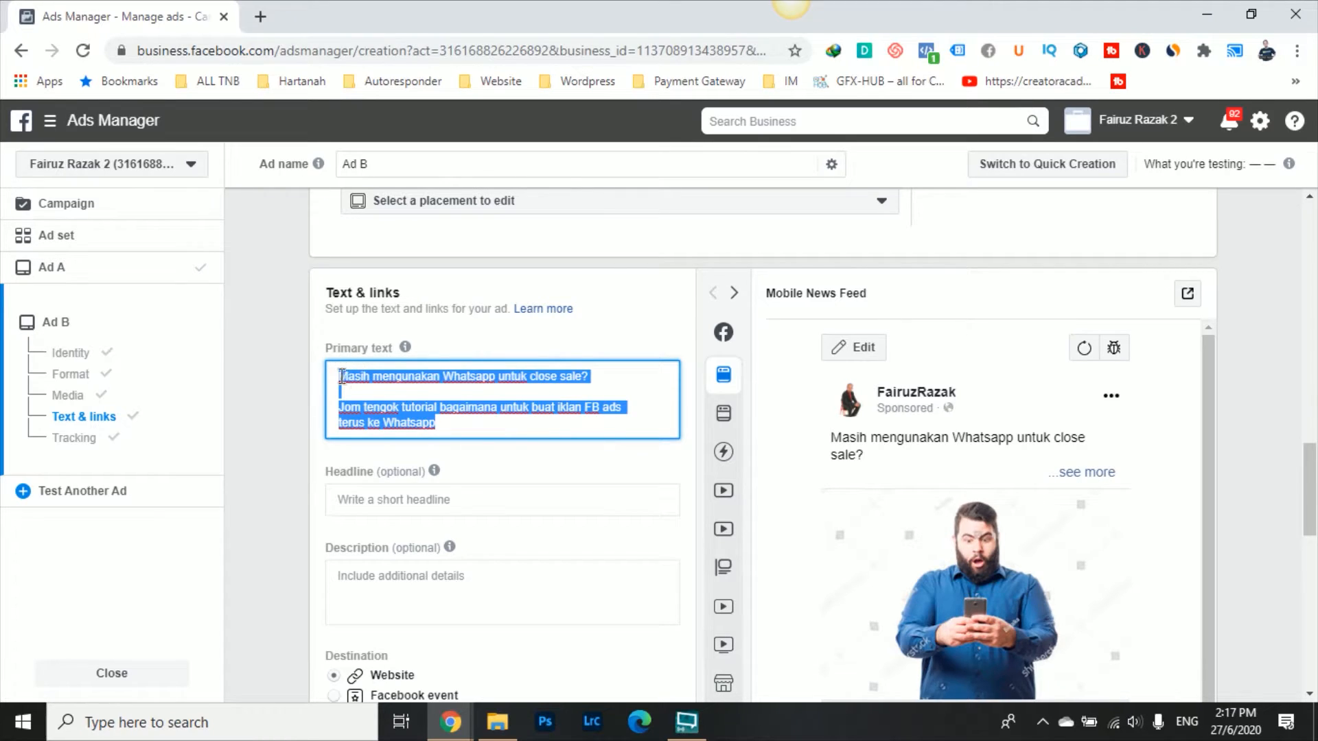
key("BackSpace")
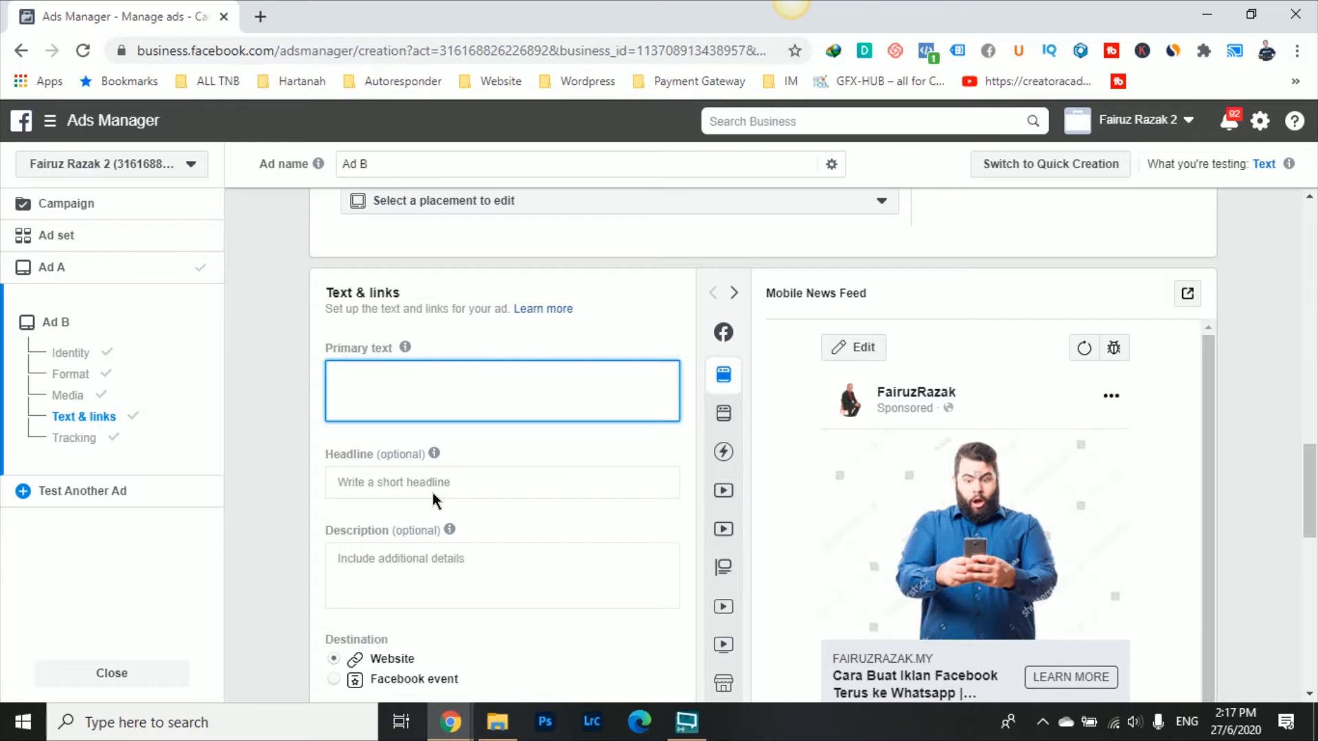
type("90%")
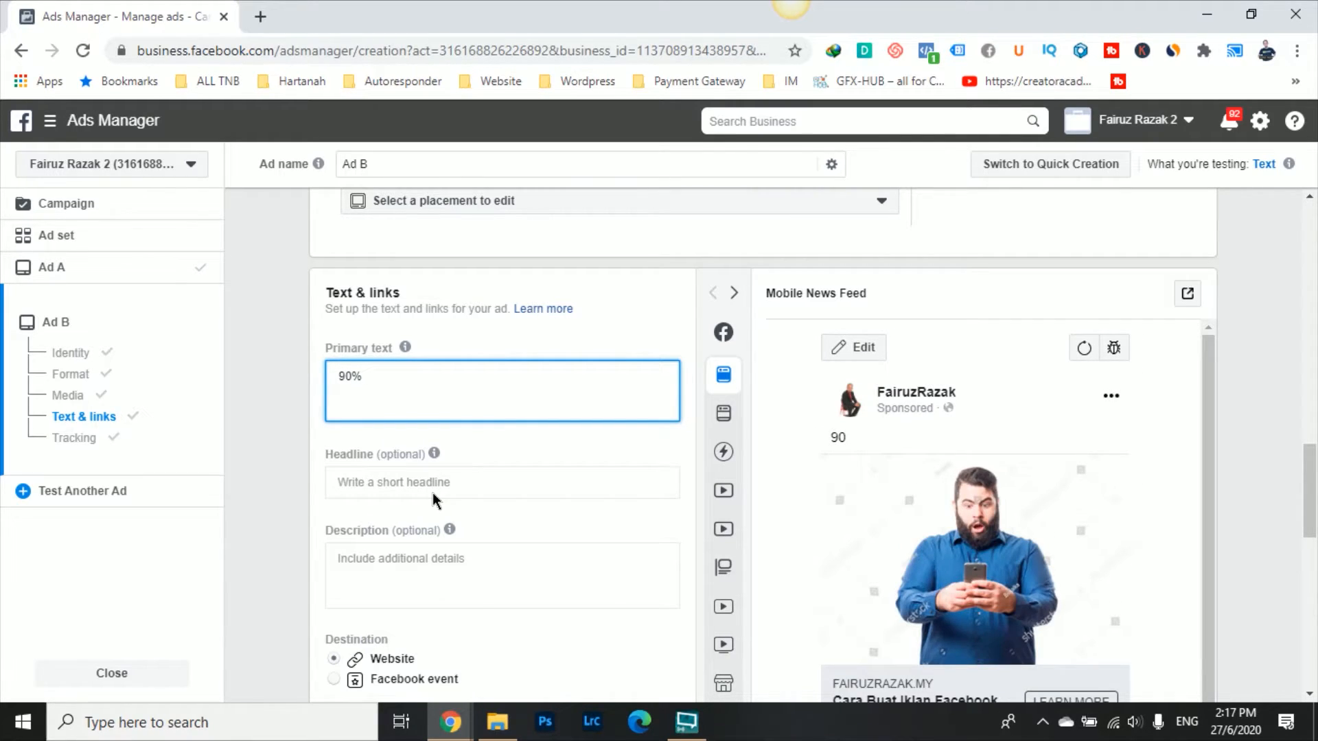
type("M")
key("BackSpace")
type("Pembeli diMalaysia")
key("BackSpace")
key("BackSpace")
key("BackSpace")
key("BackSpace")
key("BackSpace")
key("BackSpace")
key("BackSpace")
key("BackSpace")
type("Malaysia ")
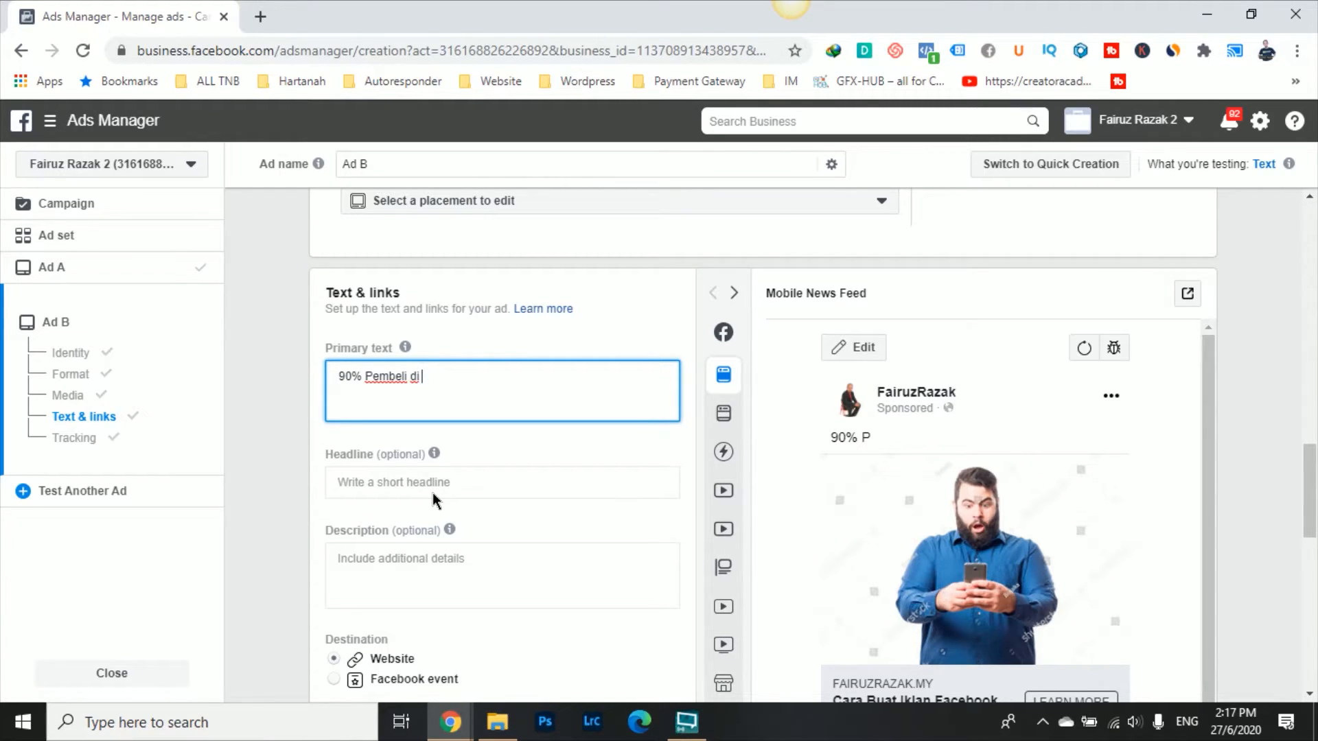
Step: Complete the opening sentence of Ad B's primary text with "menggunakan Whatsapp untuk membeli secara online."
type("menggunakan ")
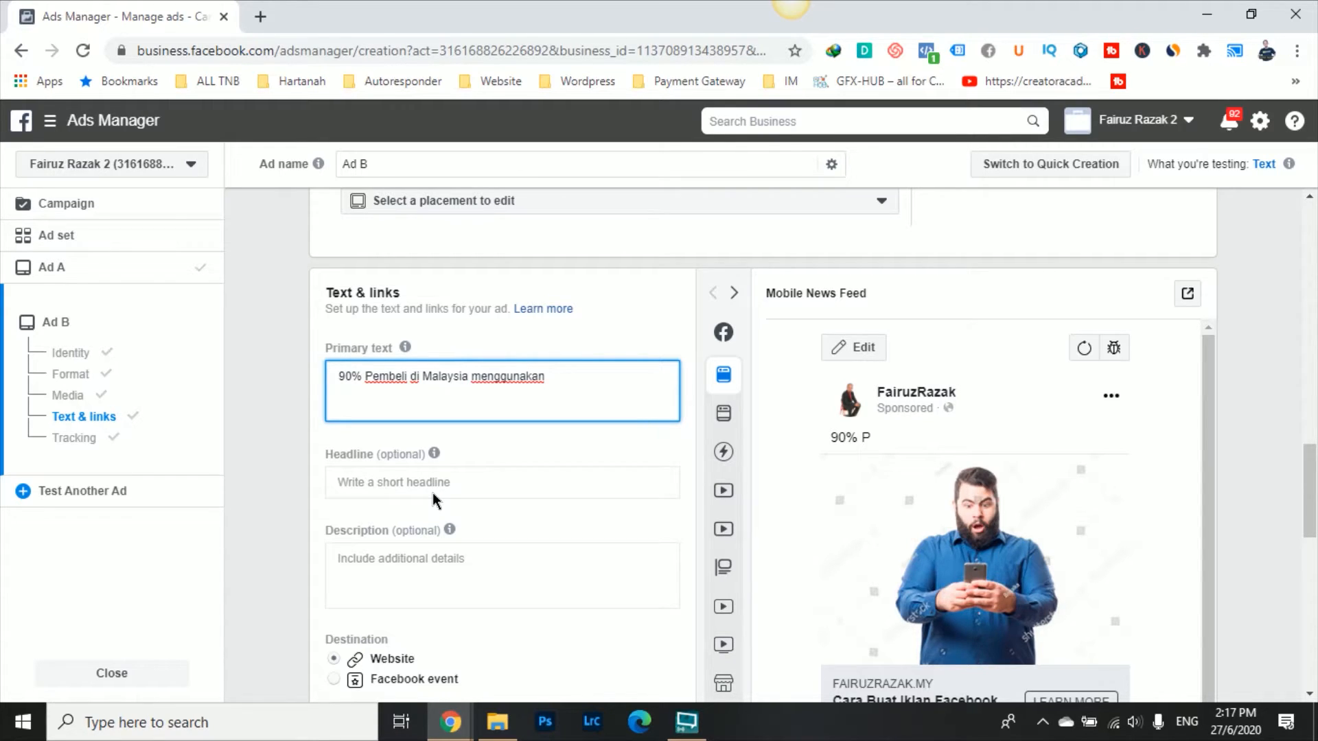
type("Whatsapo")
key("BackSpace")
key("BackSpace")
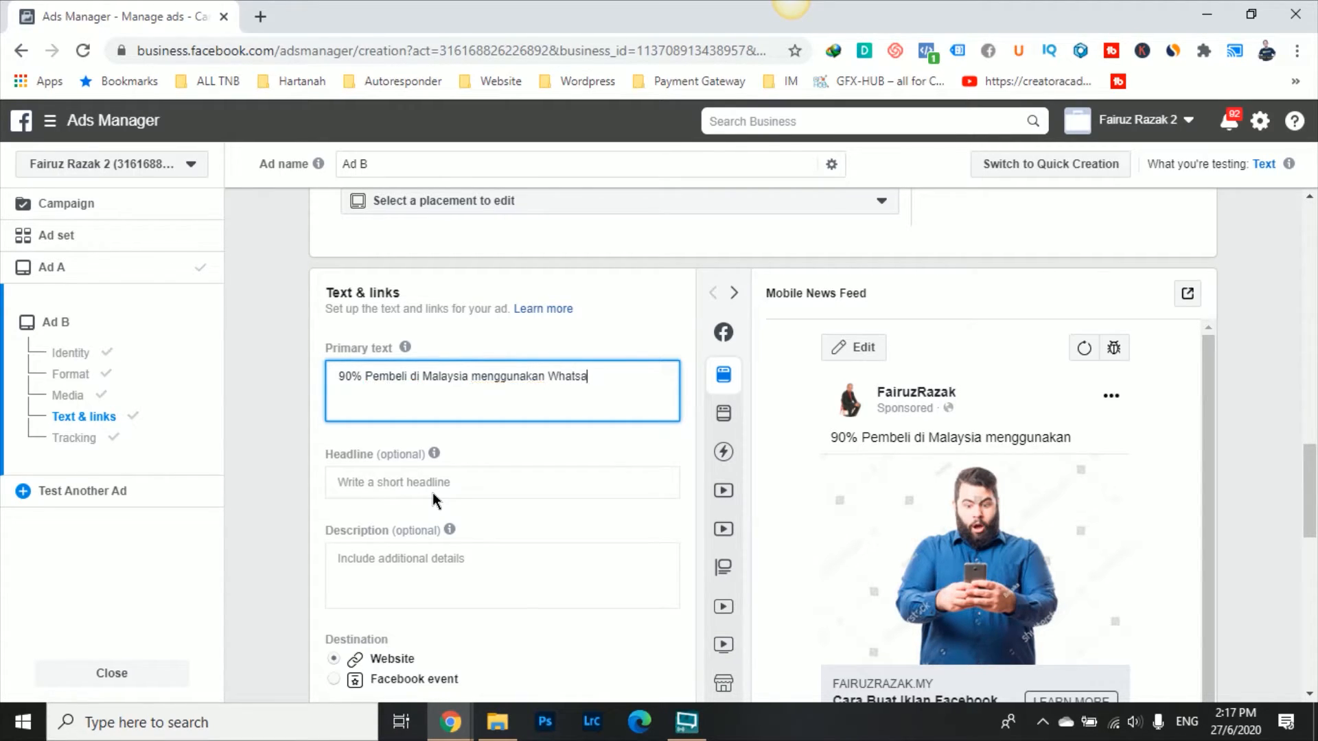
type("pp")
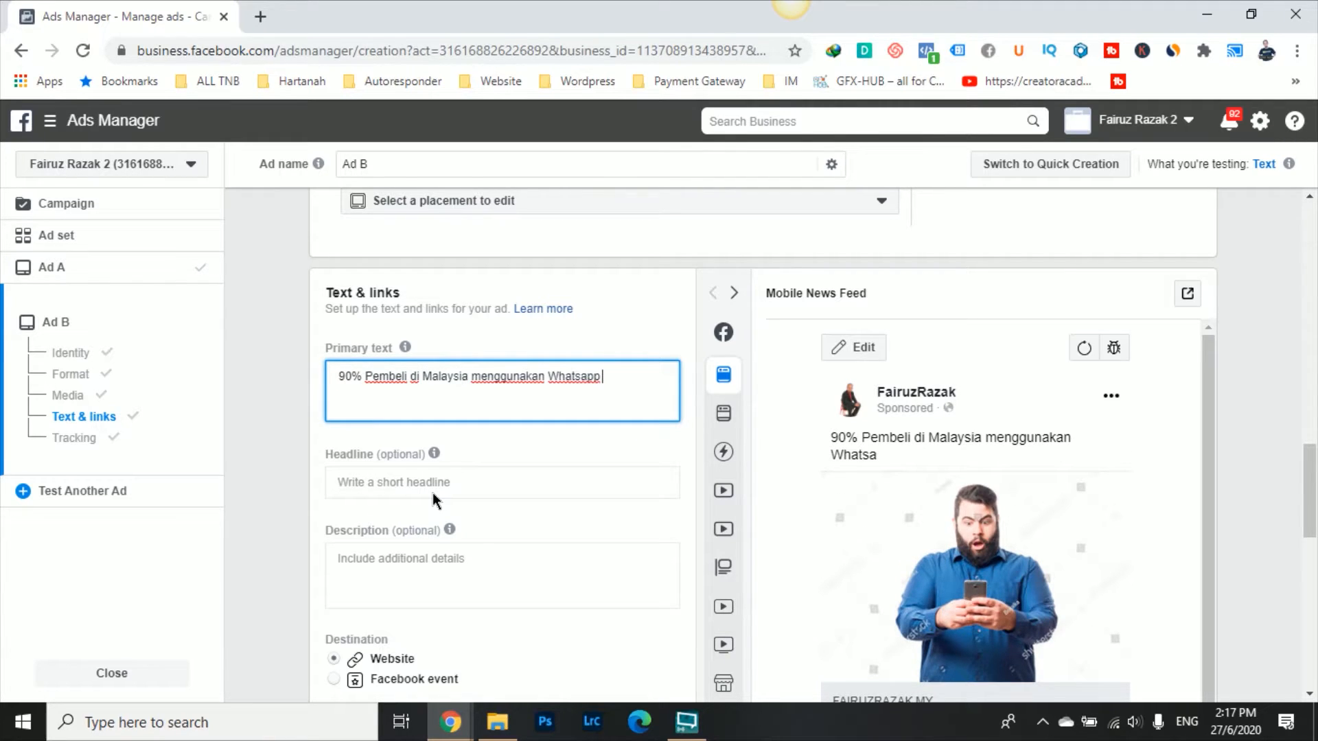
type(" untuk membeli secara online.")
key("Return")
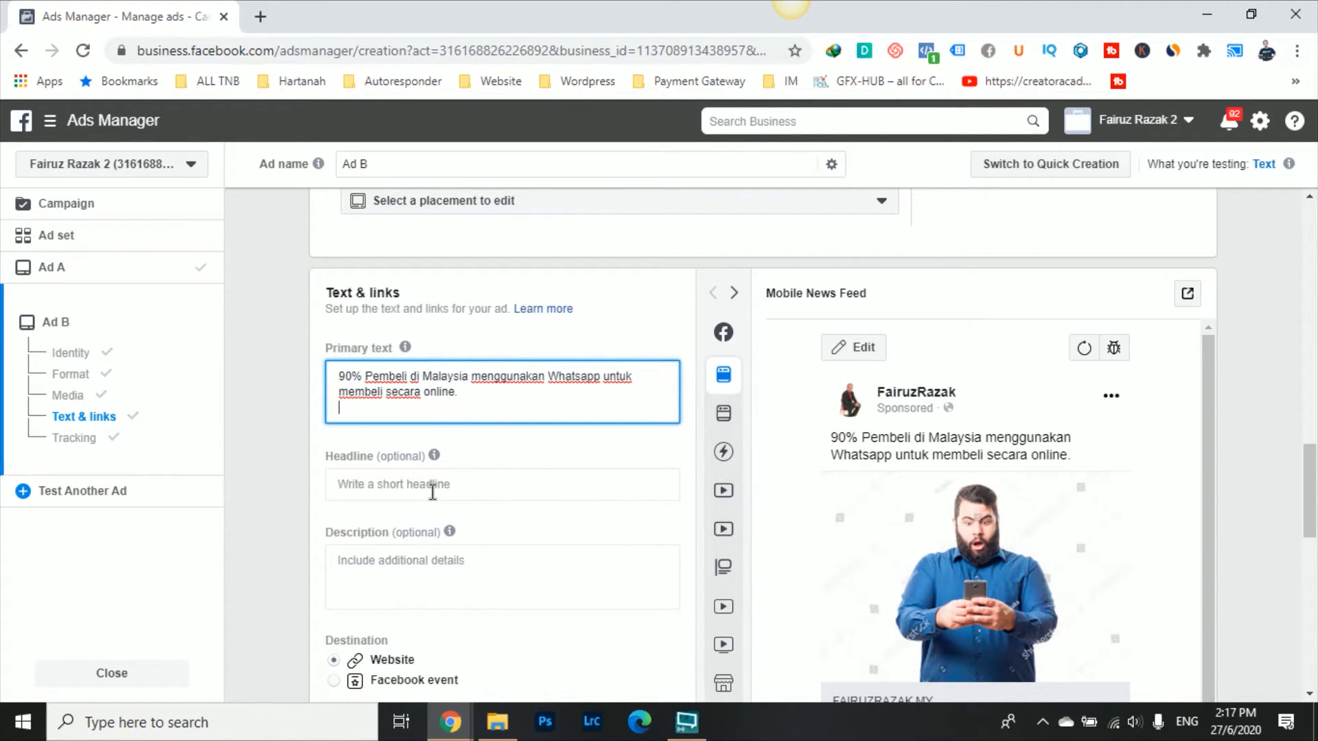
Step: Add a separate paragraph to Ad B's primary text reading "Jom belajar cara buat iklan FB direct ke Whatsapp"
key("Return")
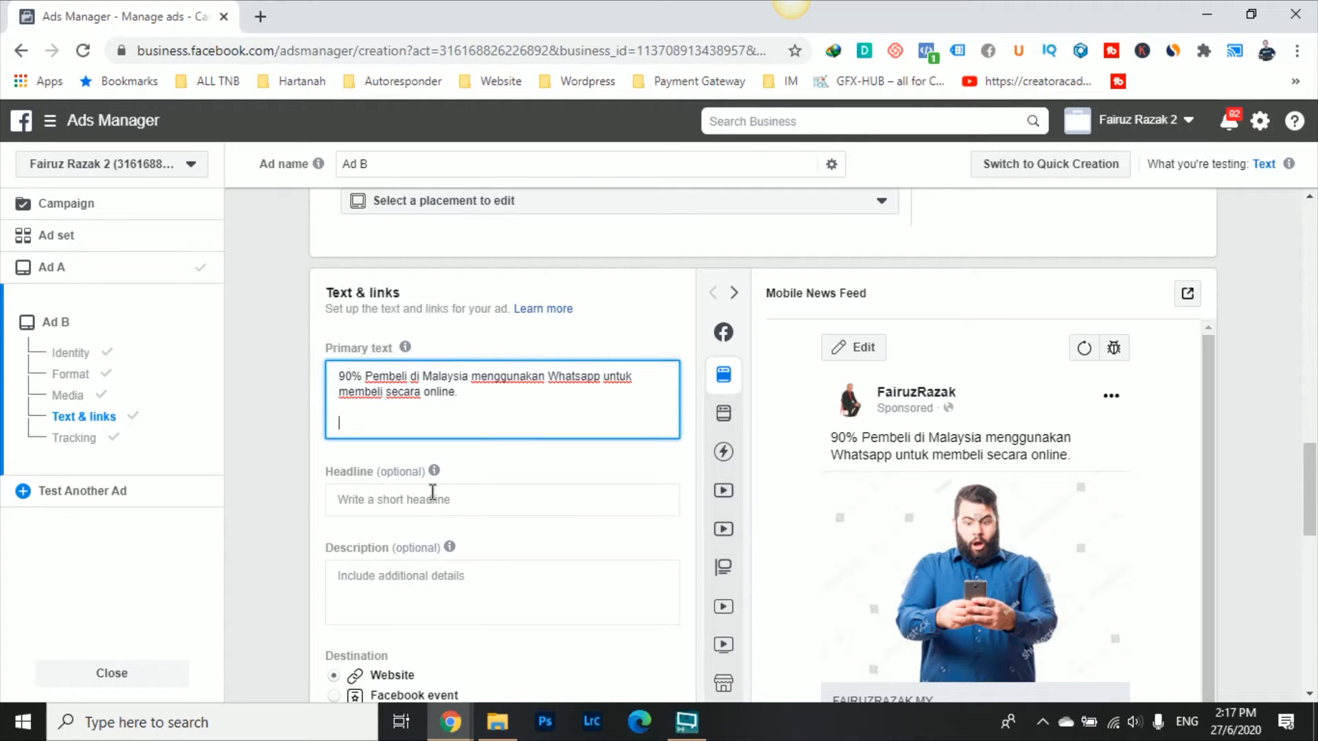
type("Jom belajar catra")
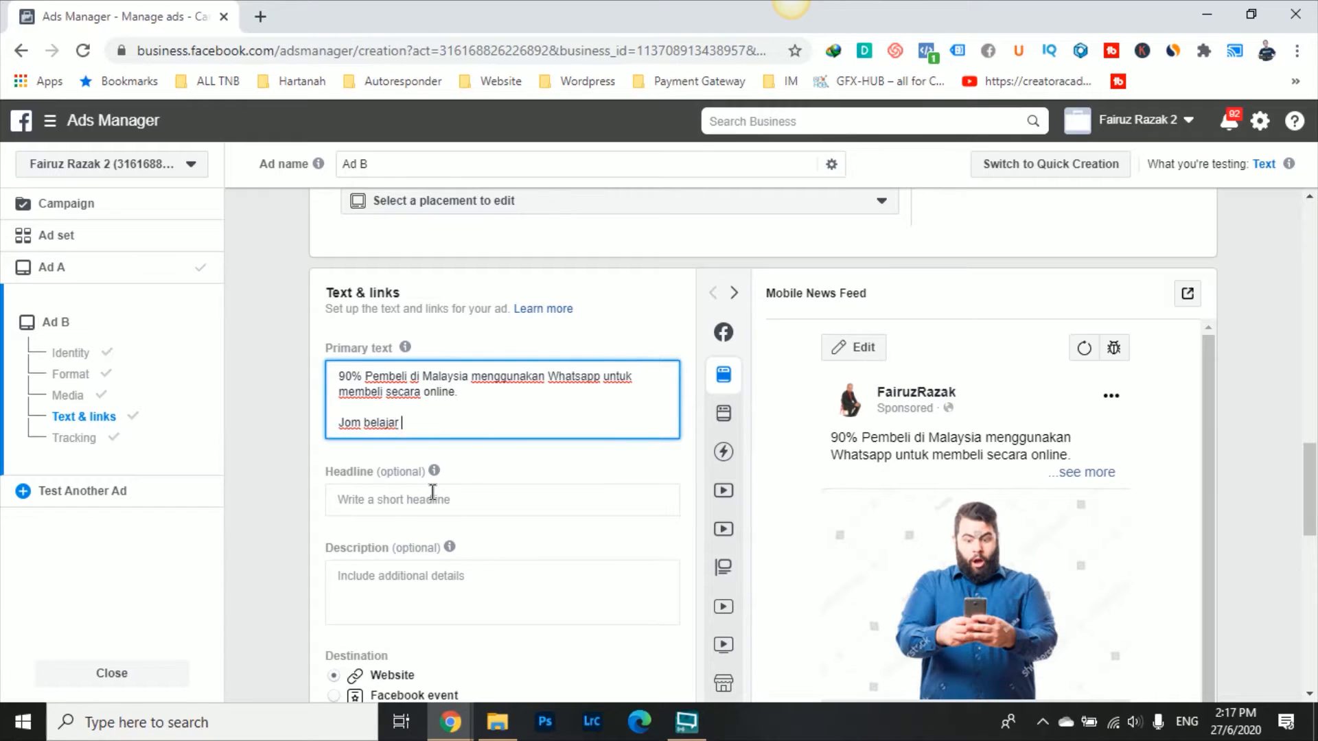
key("BackSpace")
key("BackSpace")
key("BackSpace")
type("ra buat whatsapp")
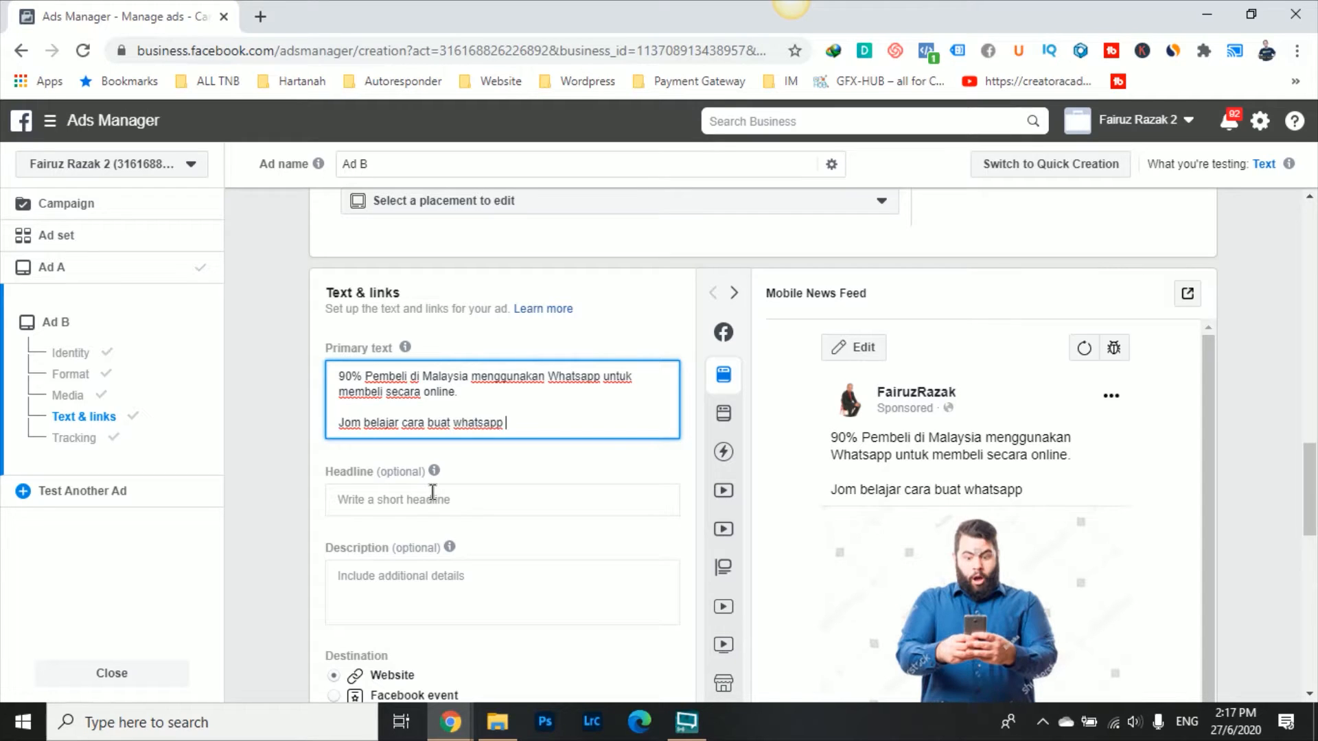
key("BackSpace")
key("BackSpace")
key("BackSpace")
key("BackSpace")
key("BackSpace")
key("BackSpace")
key("BackSpace")
key("BackSpace")
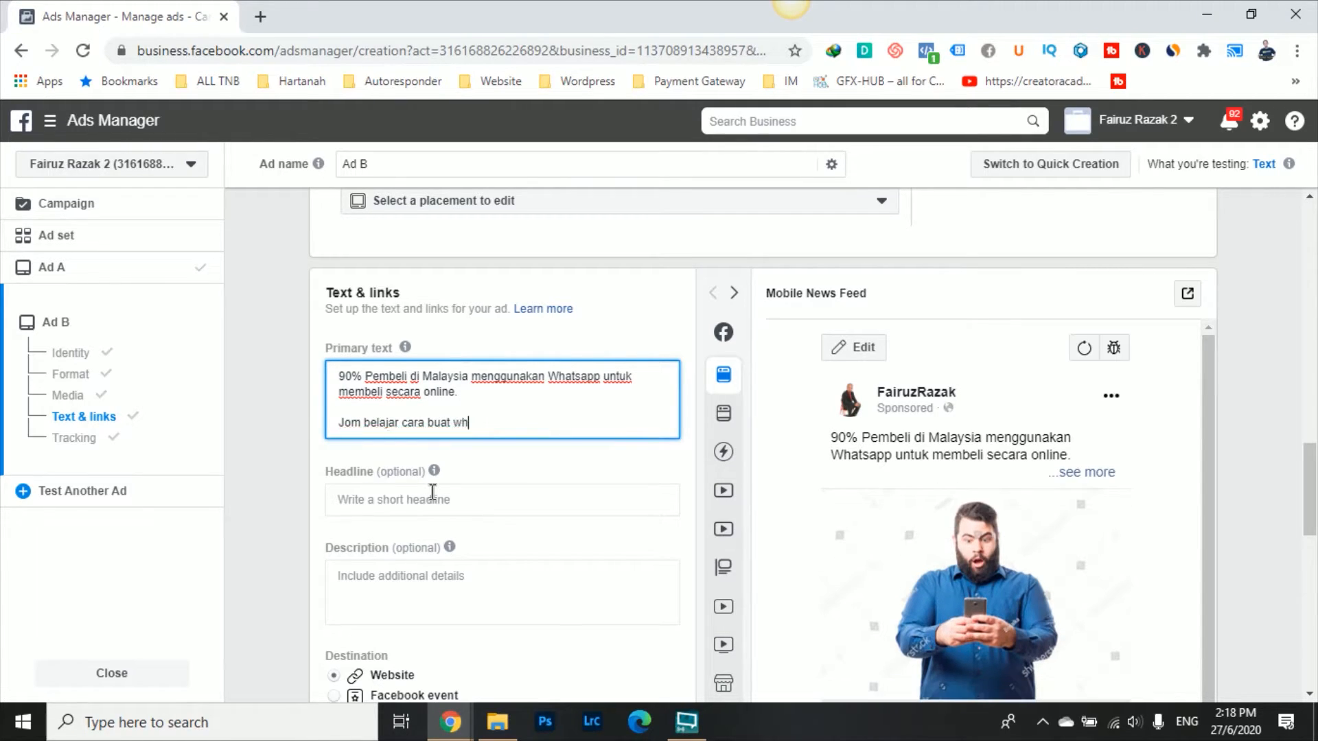
type("iklan FB direct ke Whatsapp")
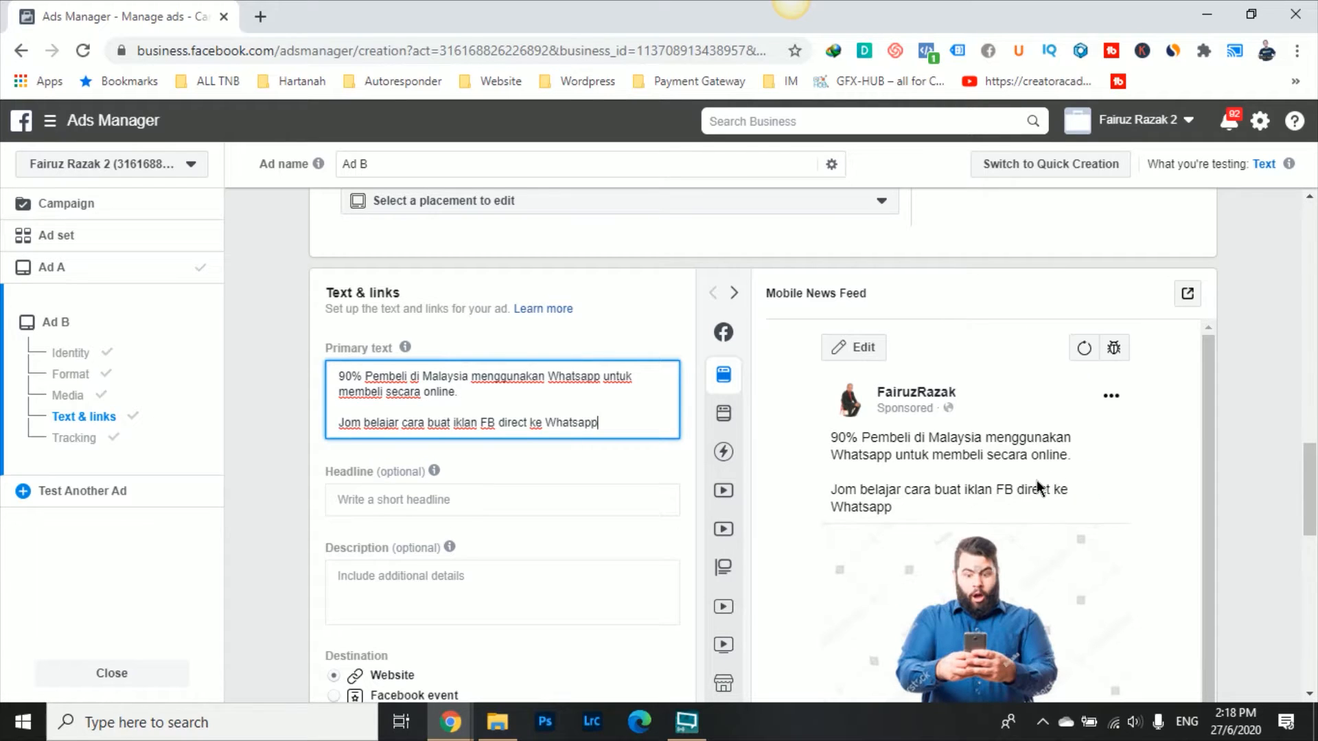
Step: Check how Ad B's rewritten primary text looks in the Mobile News Feed preview
scroll(1104, 458, "down", 1)
scroll(457, 336, "down", 2)
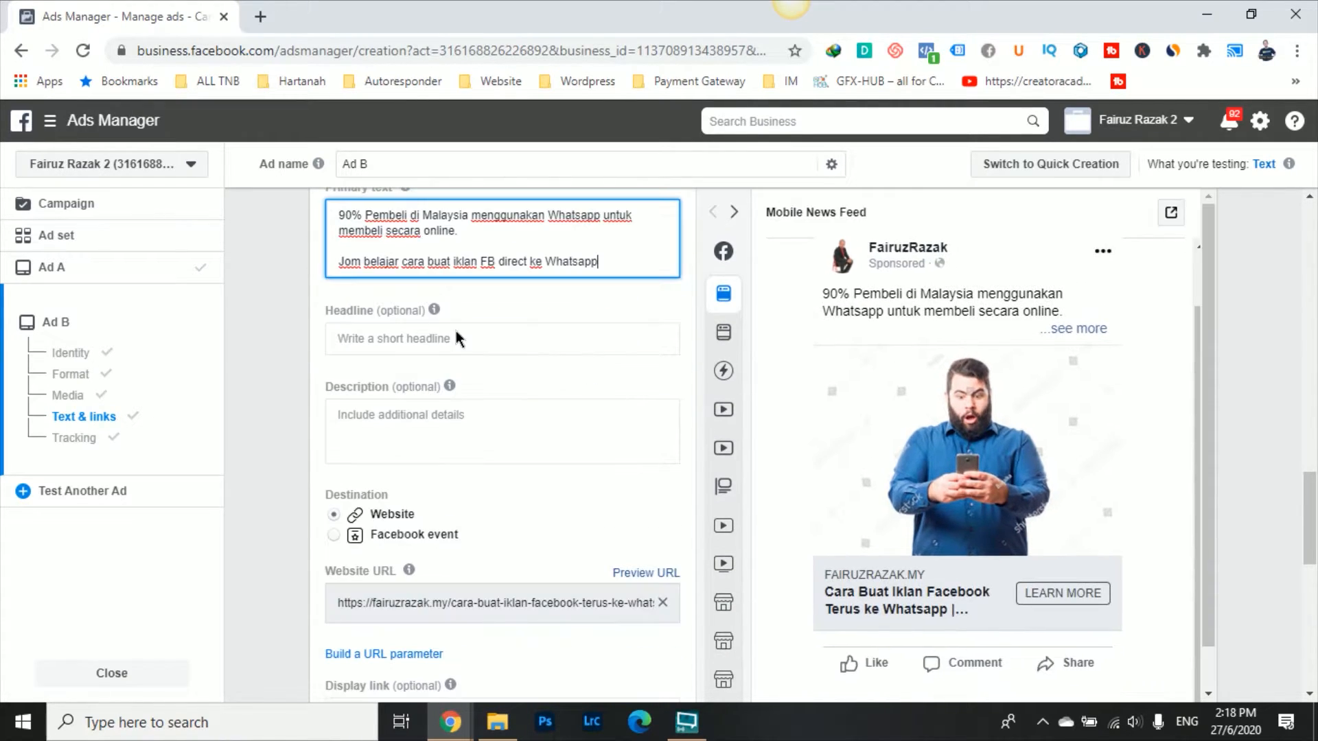
scroll(501, 456, "up", 2)
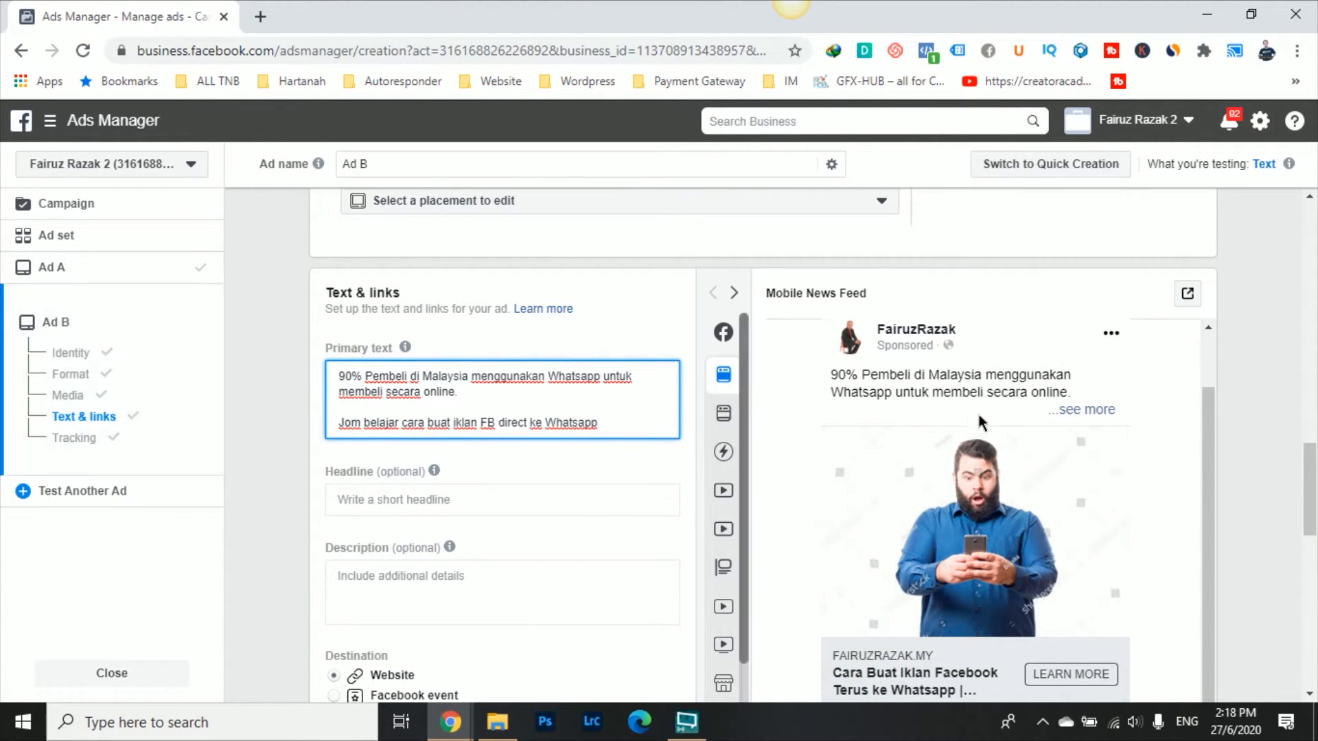
scroll(884, 462, "down", 2)
mouse_move(717, 508)
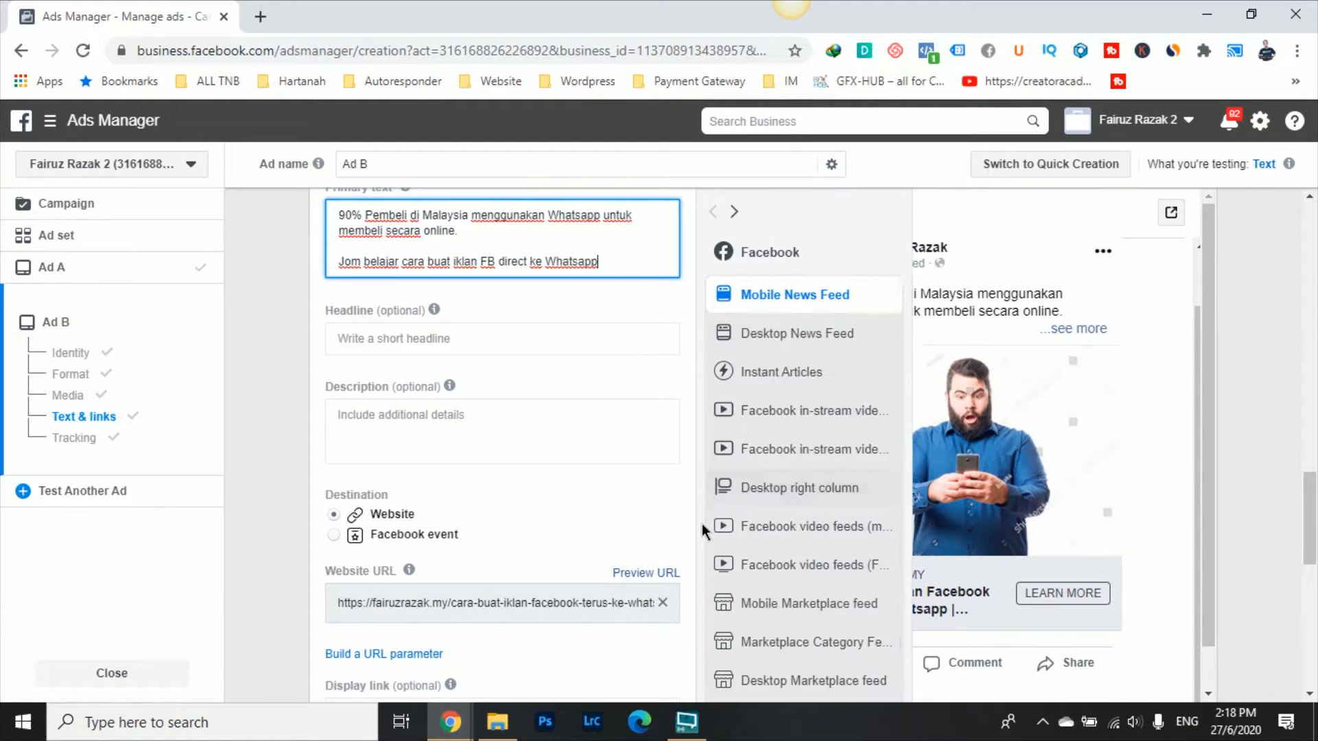
Step: Review Ad B's website link, call to action and tracking settings, and publish the split creative campaign
scroll(834, 545, "down", 3)
scroll(1254, 462, "down", 2)
scroll(1255, 461, "down", 6)
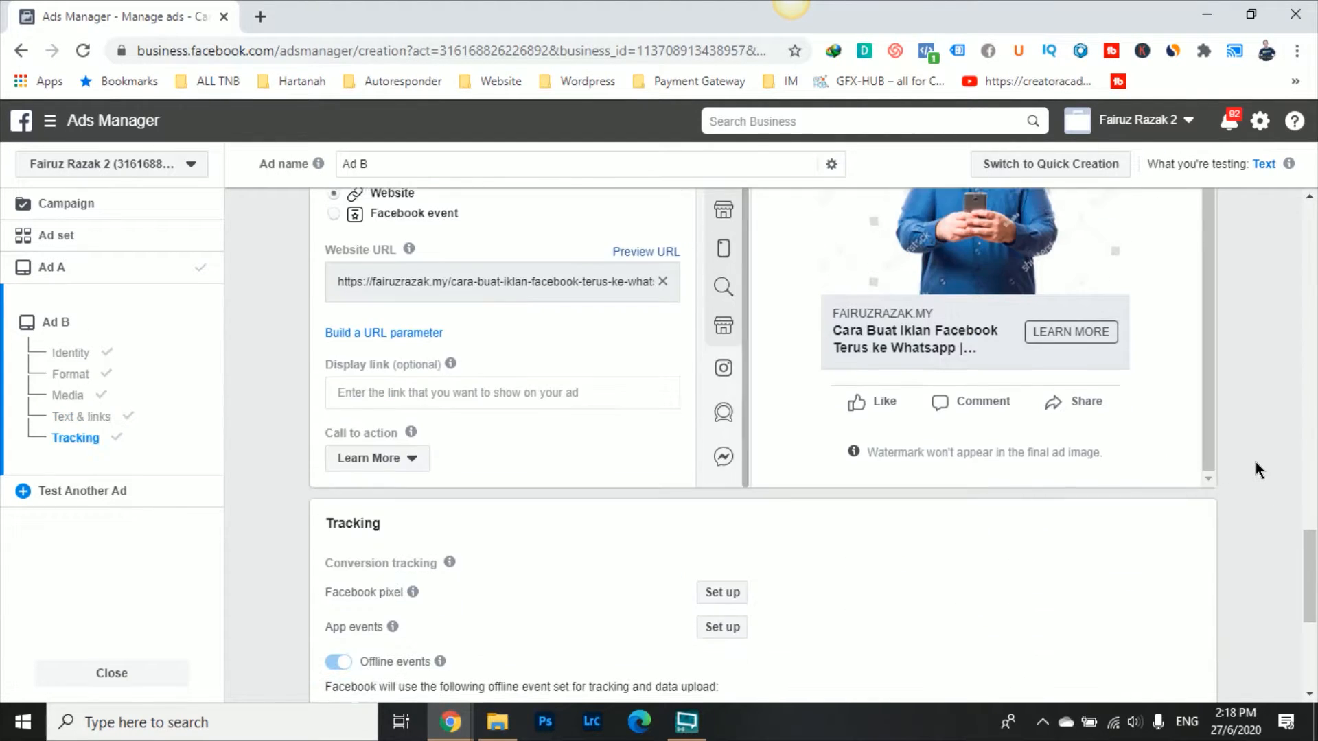
scroll(649, 473, "up", 1)
scroll(653, 476, "up", 3)
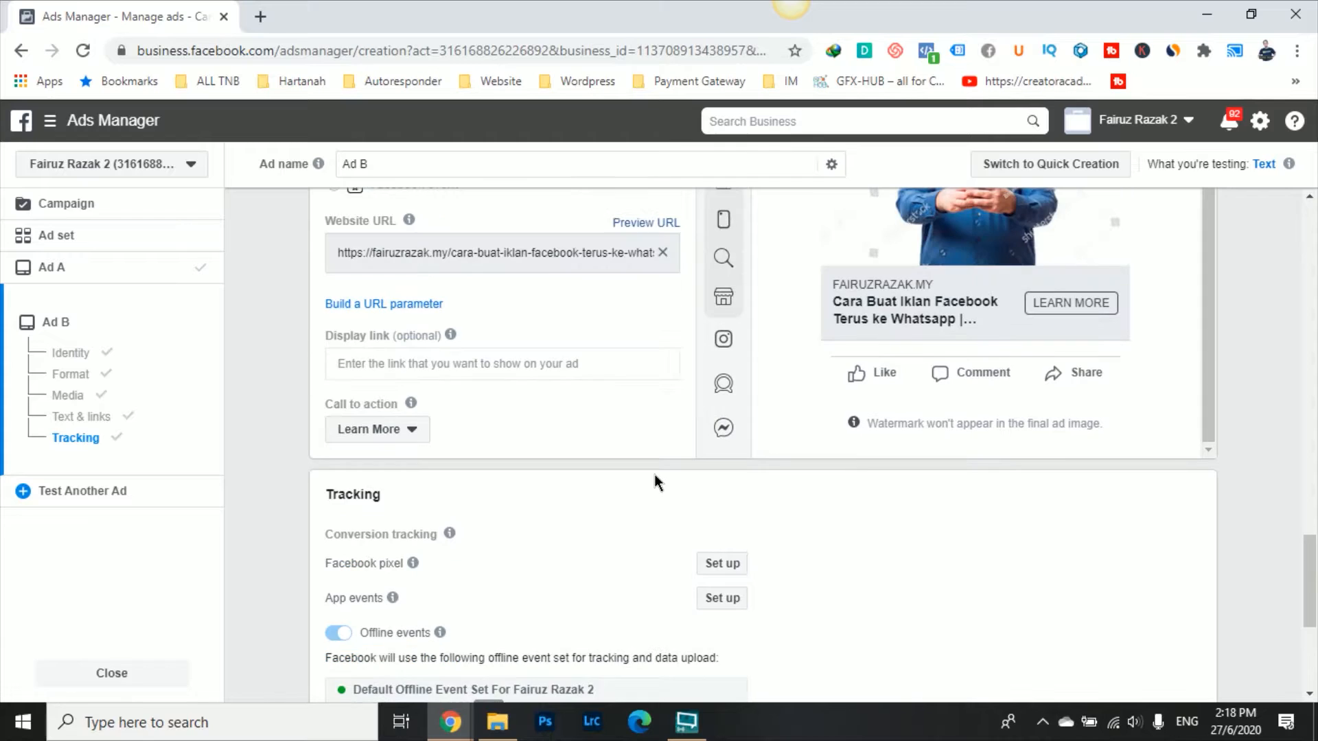
scroll(776, 456, "down", 4)
left_click(1191, 570)
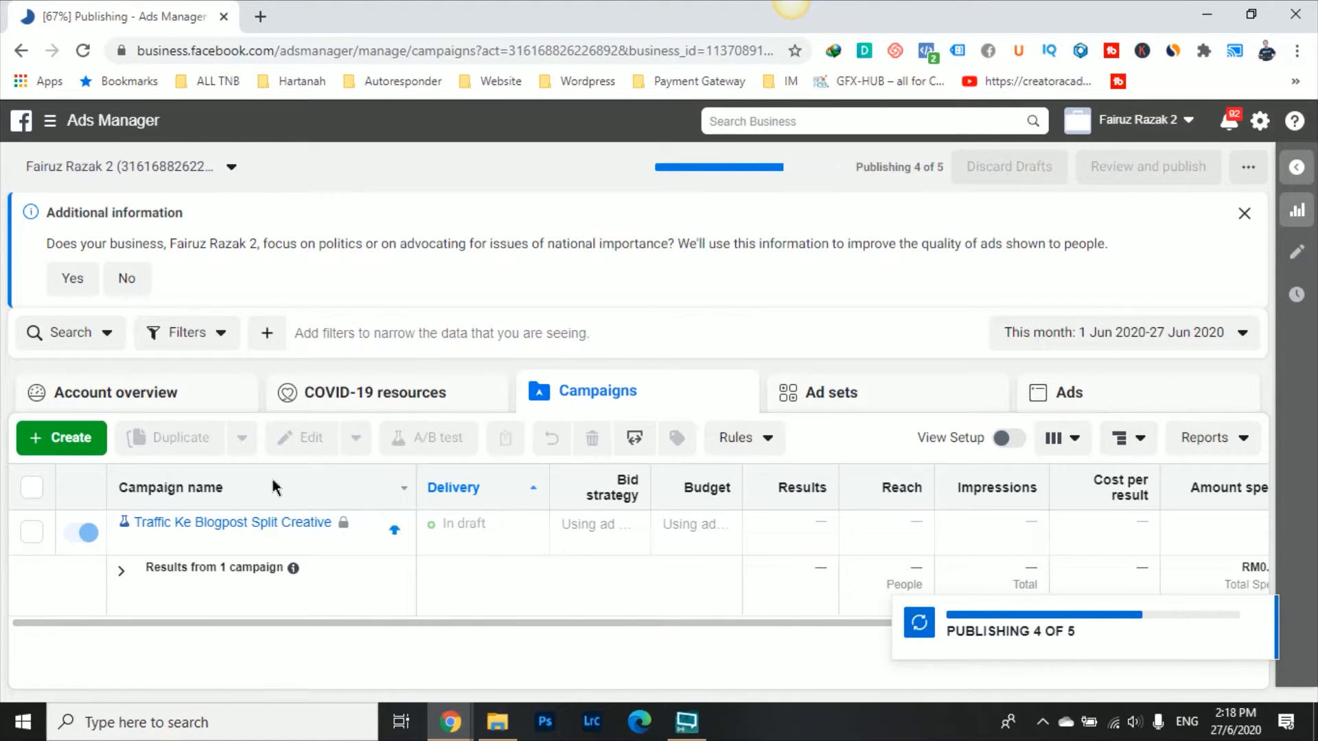
Step: Start a new campaign without resuming the previous draft, and choose Traffic as its marketing objective
left_click(83, 442)
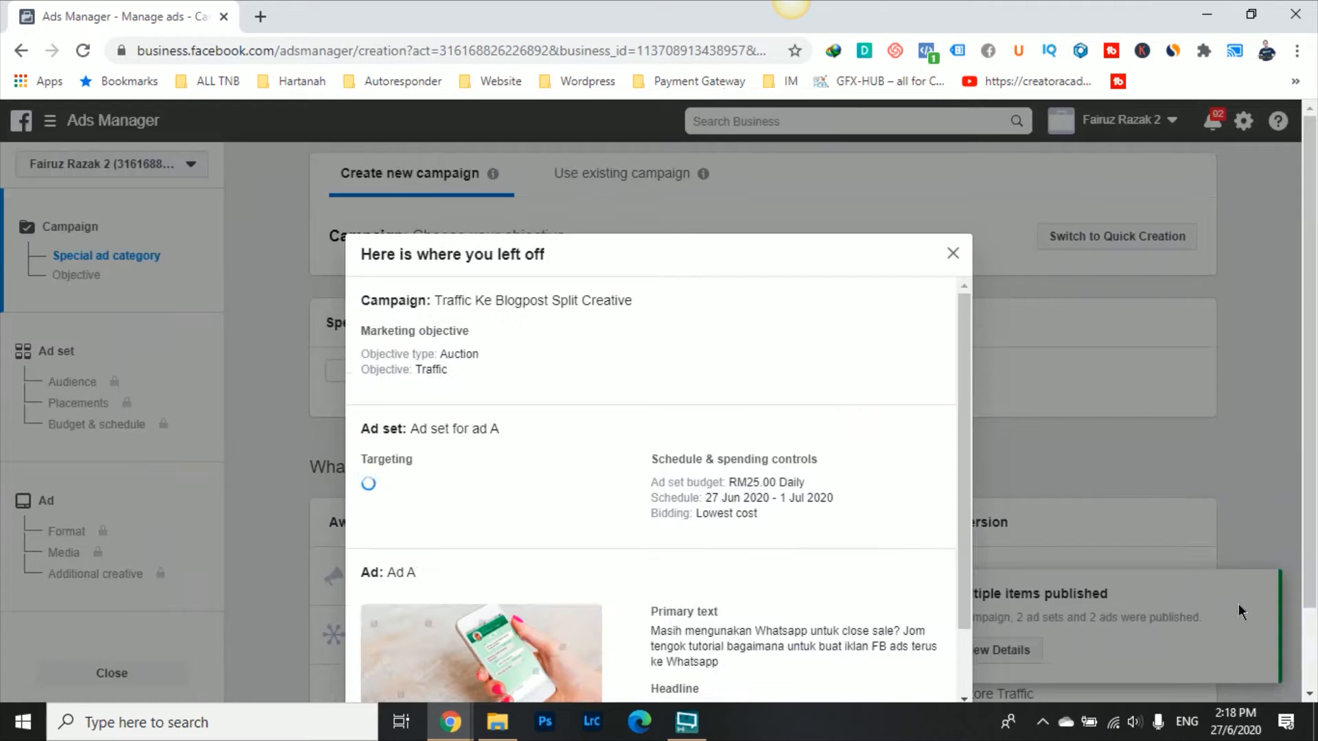
left_click(954, 256)
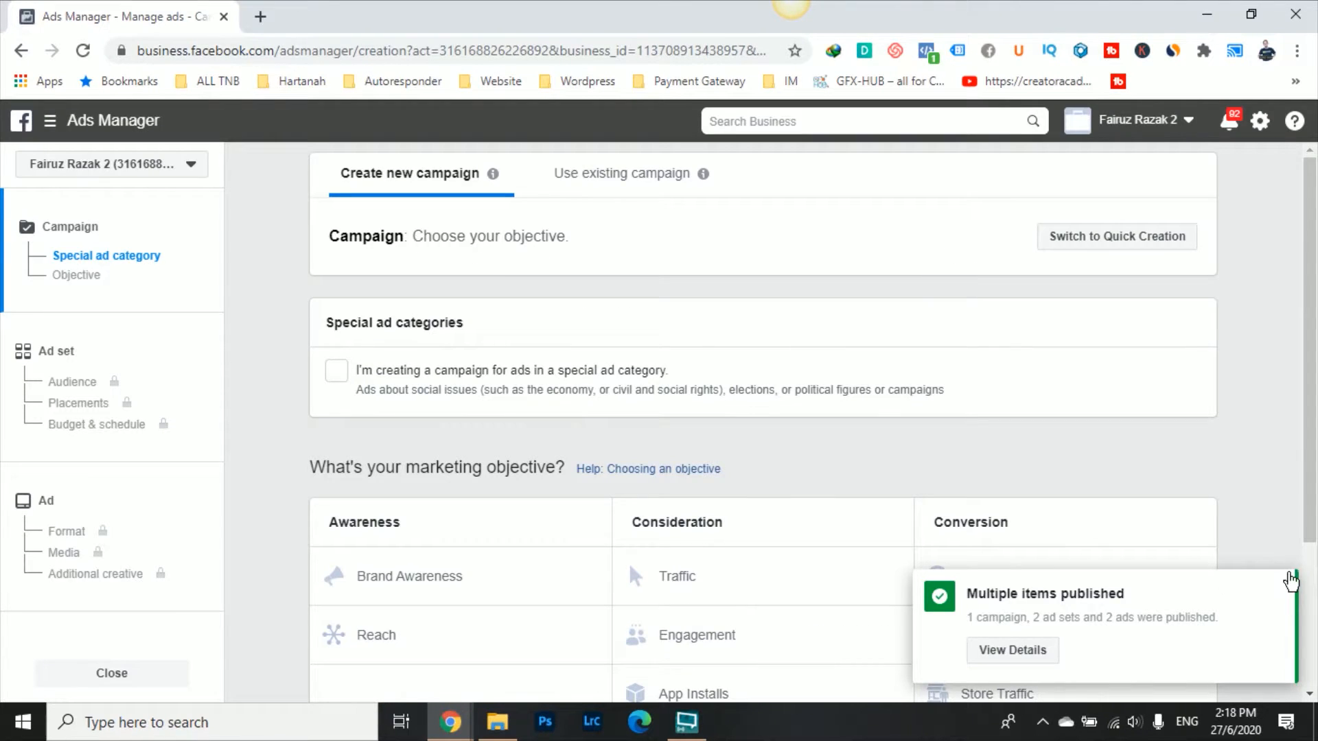
left_click(1281, 583)
scroll(1270, 503, "down", 3)
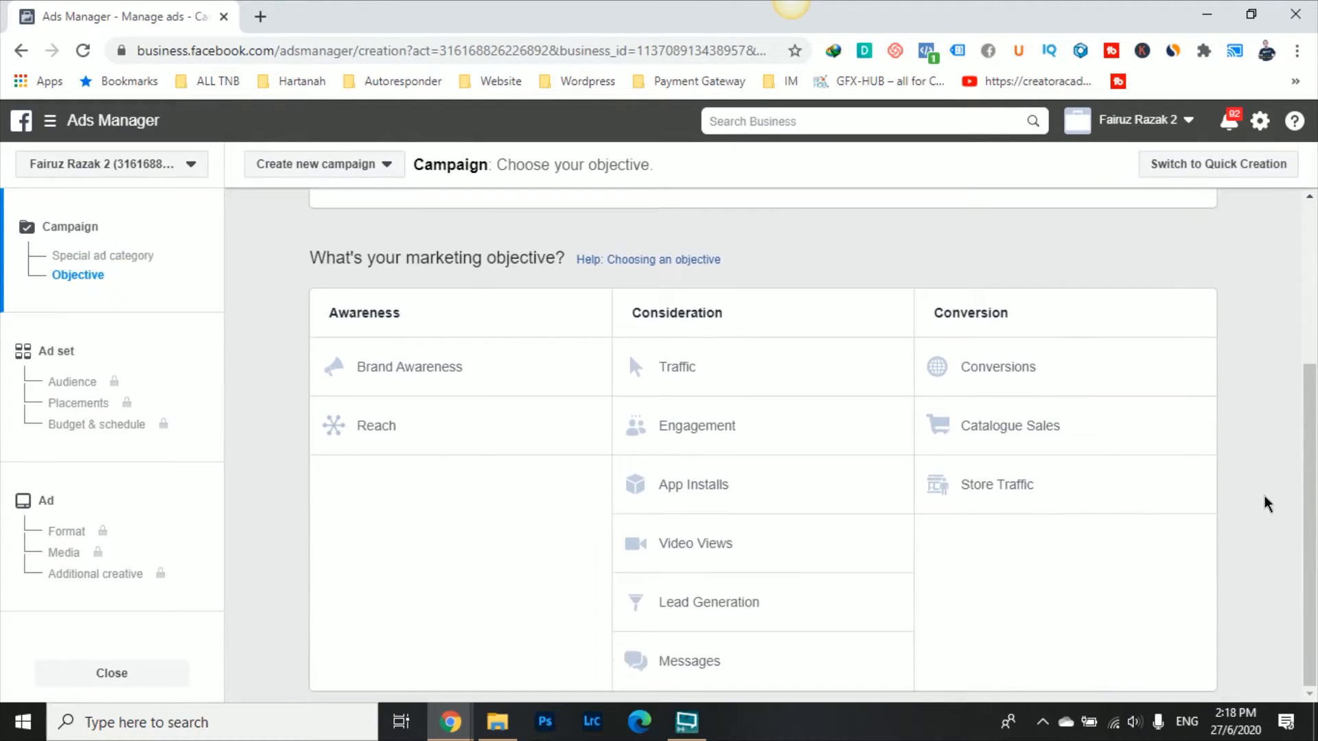
left_click(742, 373)
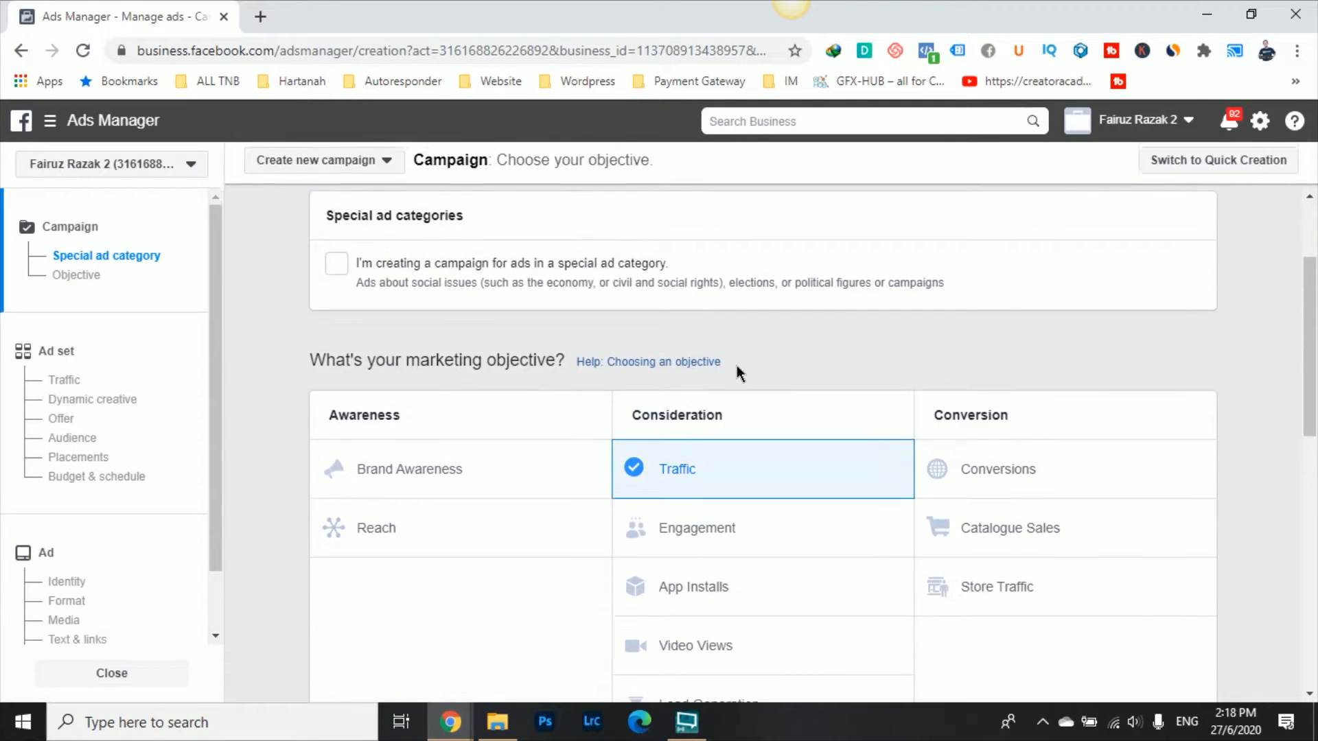
Step: Name the campaign "Traffic Ke Blogpost SPlit Audience"
left_click(736, 526)
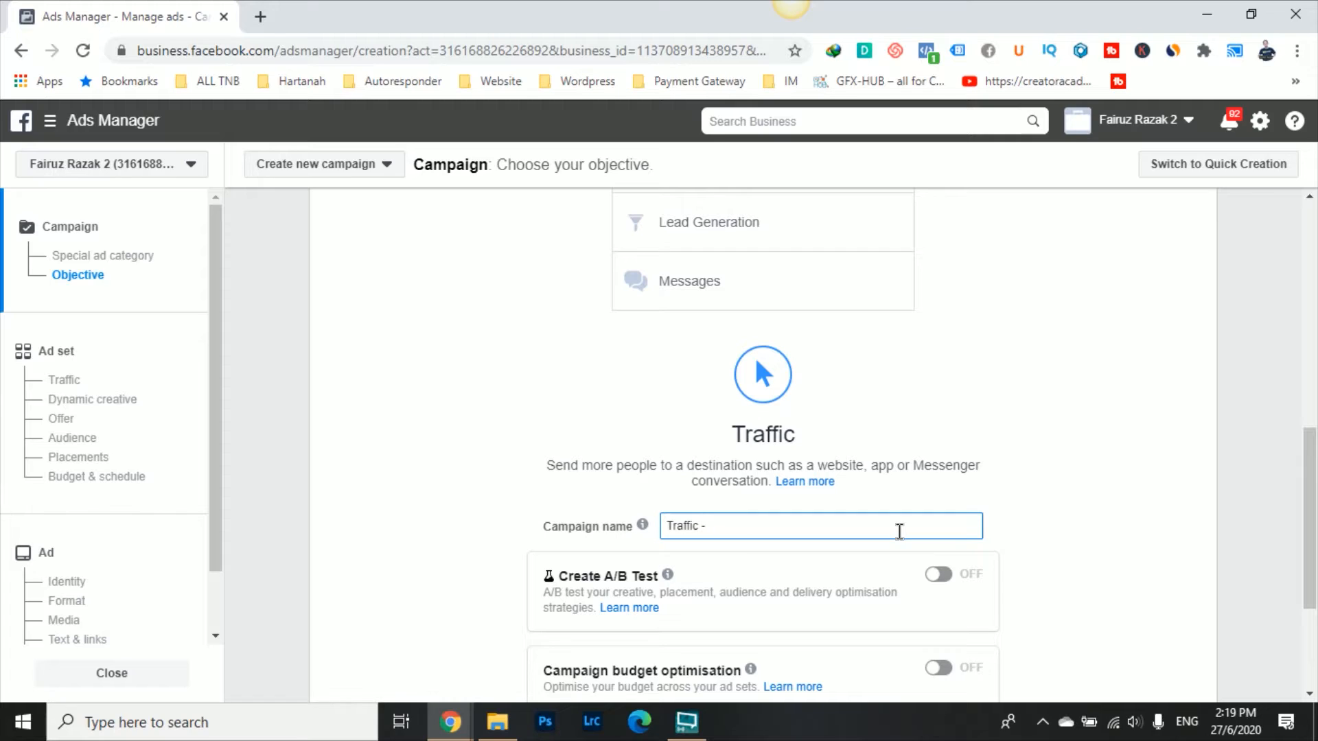
key("BackSpace")
type("Ke Blogpost Spla")
key("BackSpace")
key("BackSpace")
key("BackSpace")
key("BackSpace")
type("SPlit AUdi")
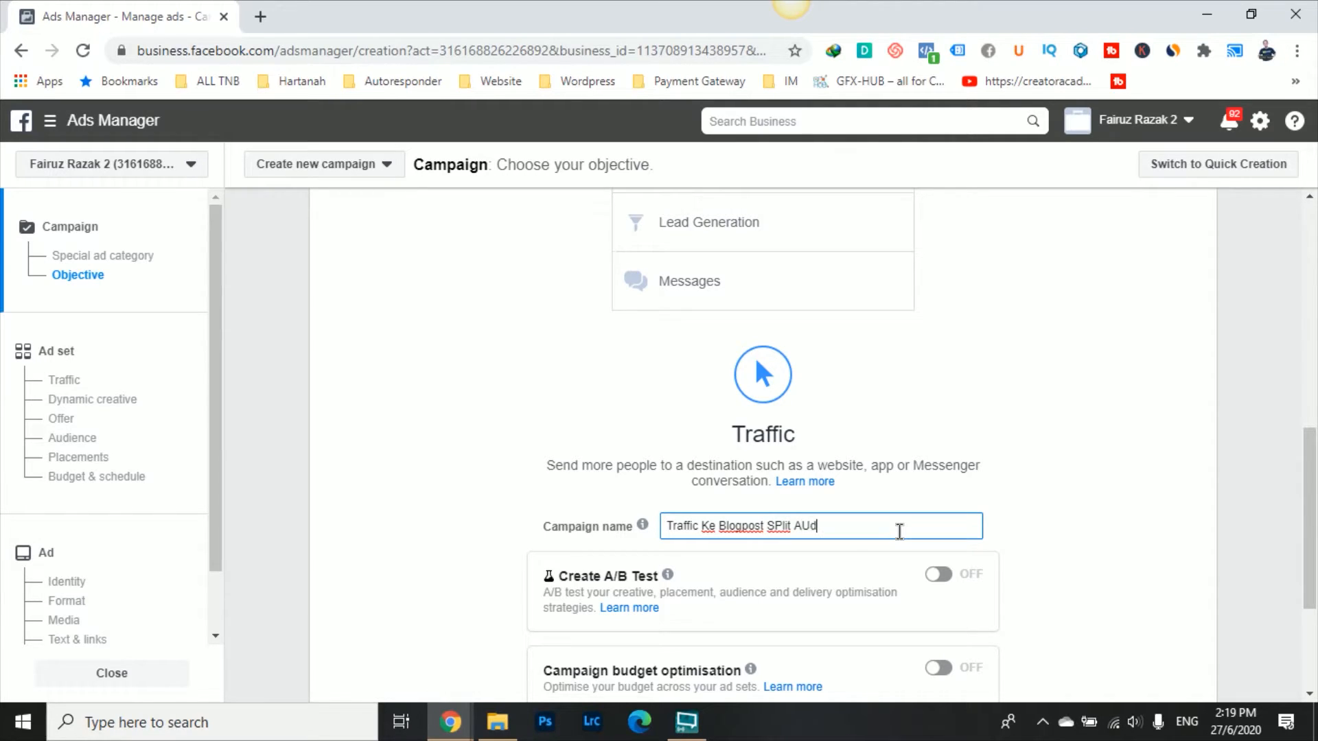
key("BackSpace")
key("BackSpace")
key("BackSpace")
type("udience")
Step: Dismiss the download pop-up and correct the capitalisation in the campaign name to read "Traffic Ke Blogpost Split Audience"
double_click(1122, 472)
scroll(1121, 471, "down", 1)
scroll(1121, 473, "down", 2)
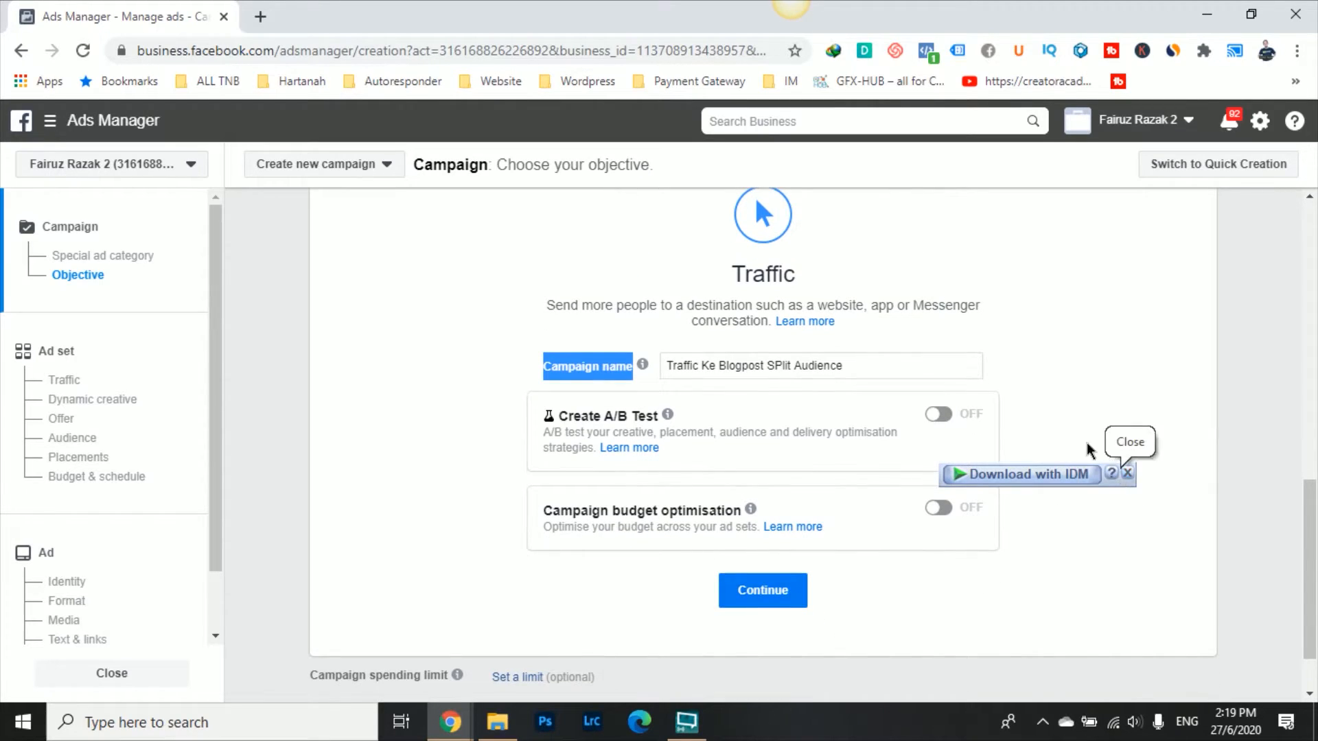
left_click(1127, 473)
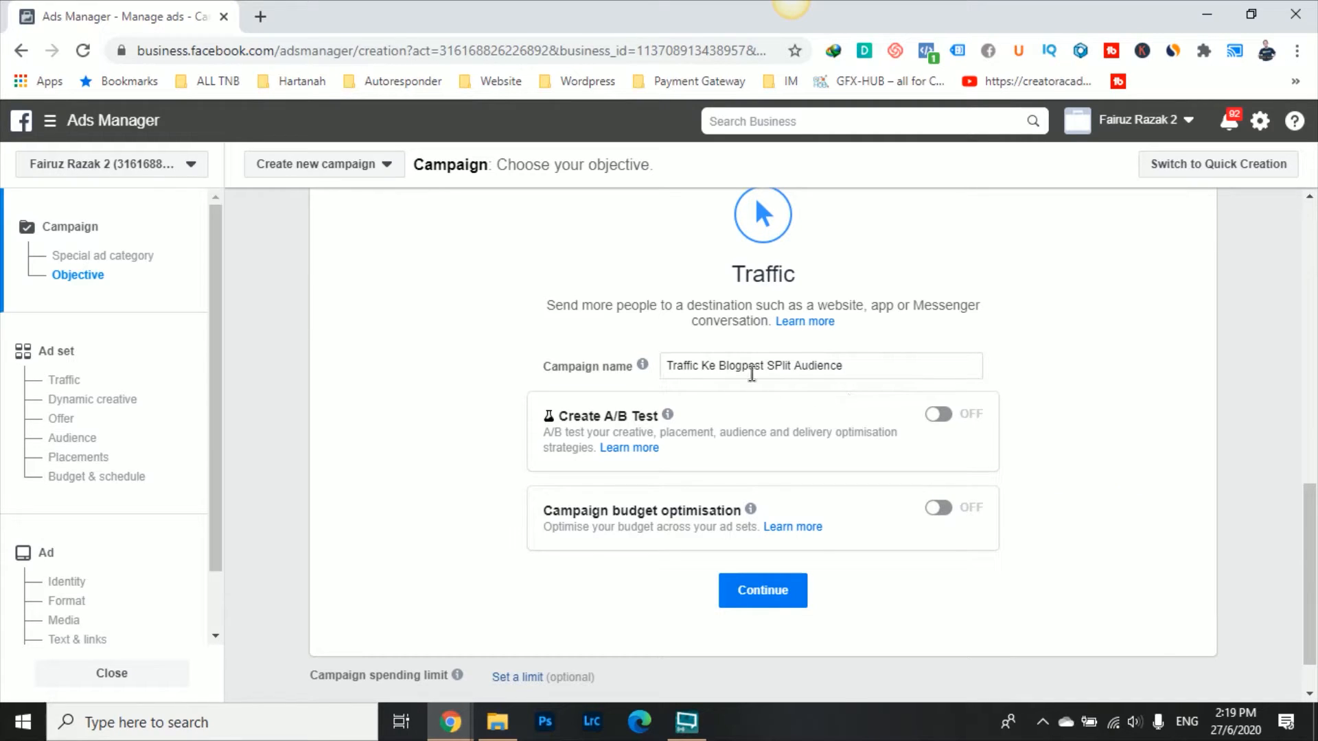
left_click(781, 368)
key("BackSpace")
type("p")
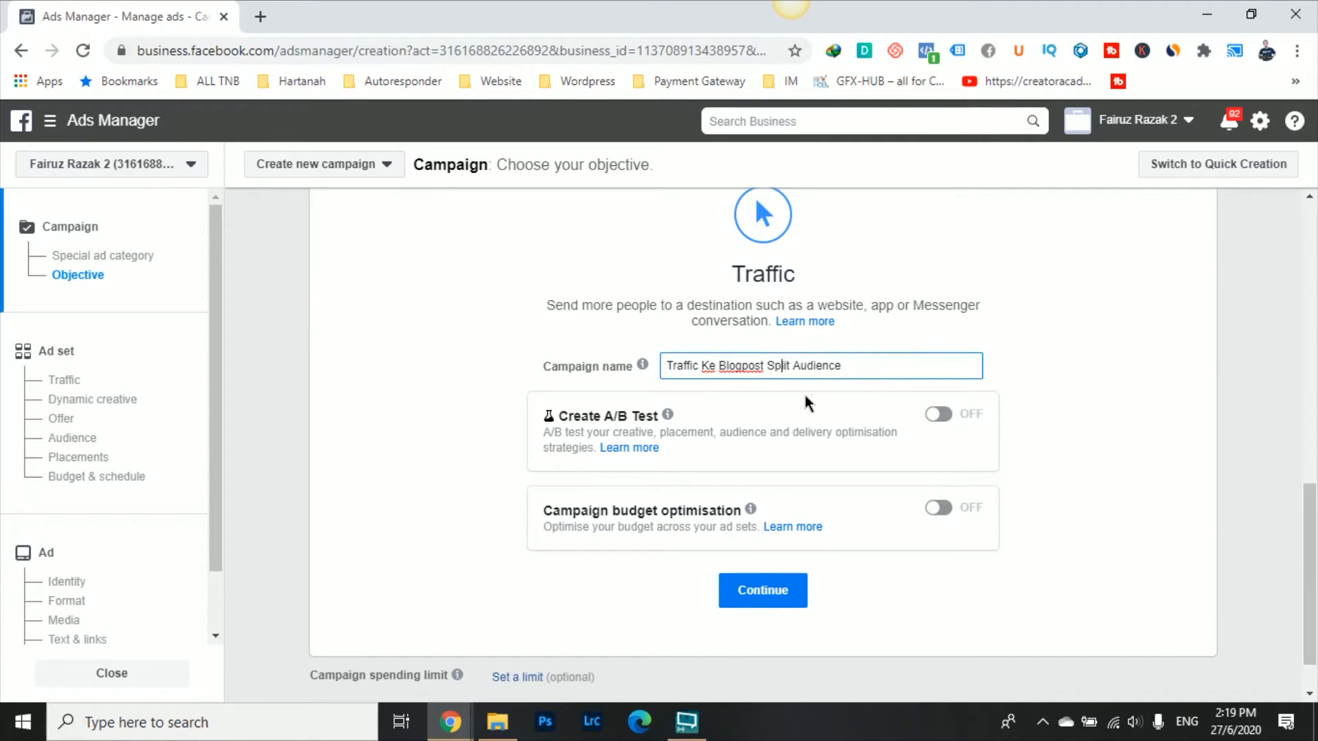
left_click(1119, 412)
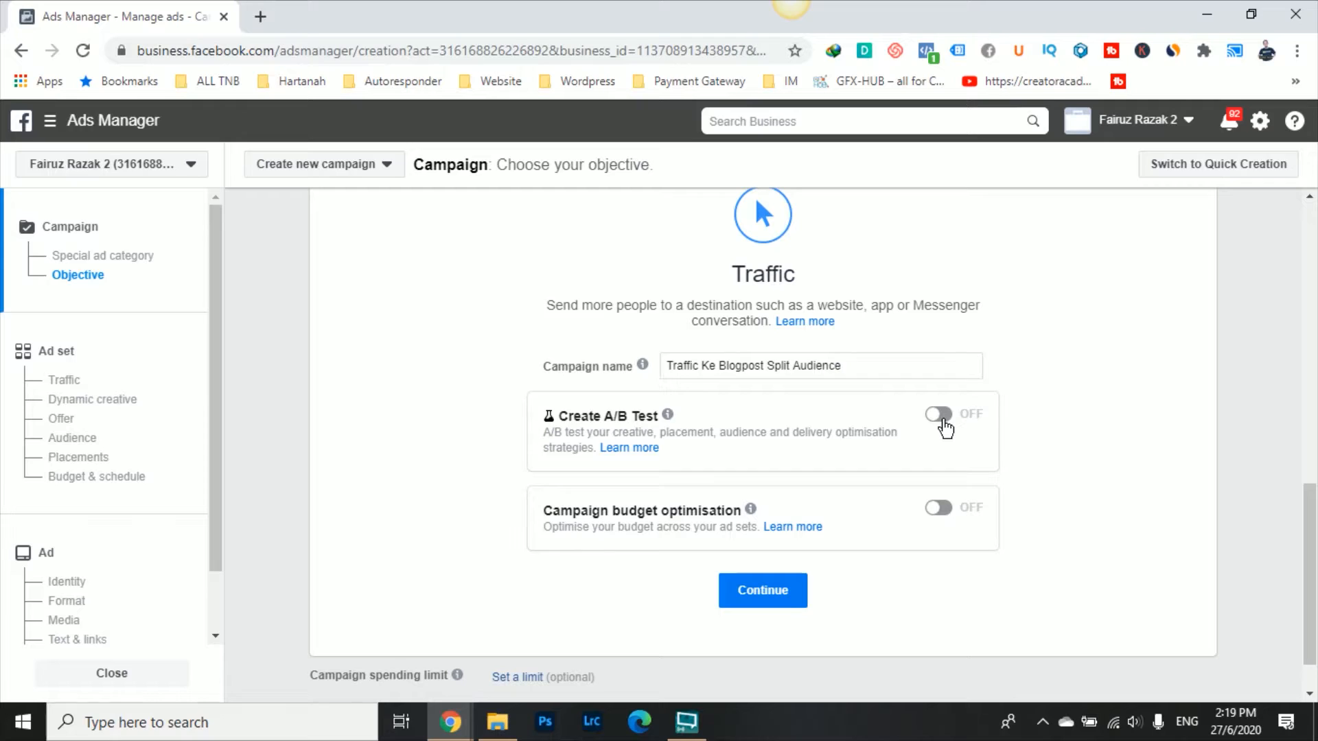
Step: Enable the A/B test with Audience as its variable and continue to the ad set setup
left_click(940, 415)
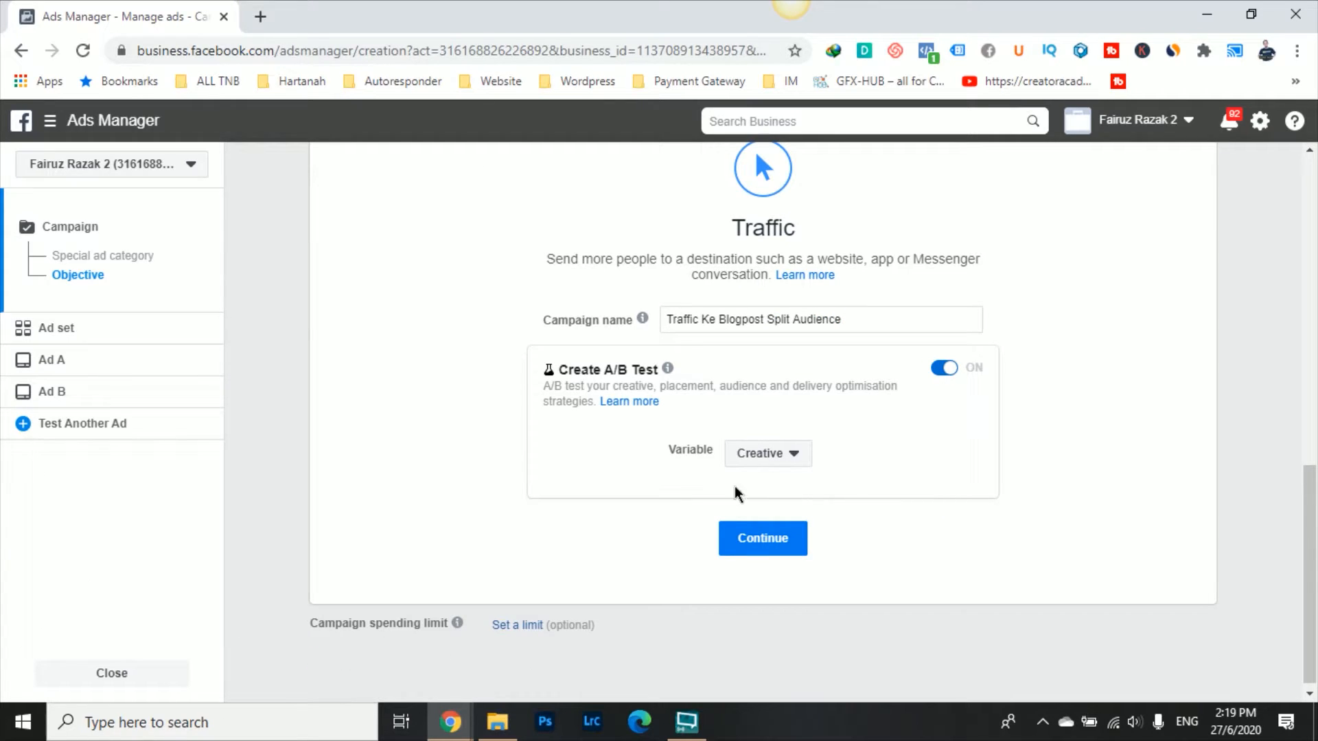
left_click(759, 462)
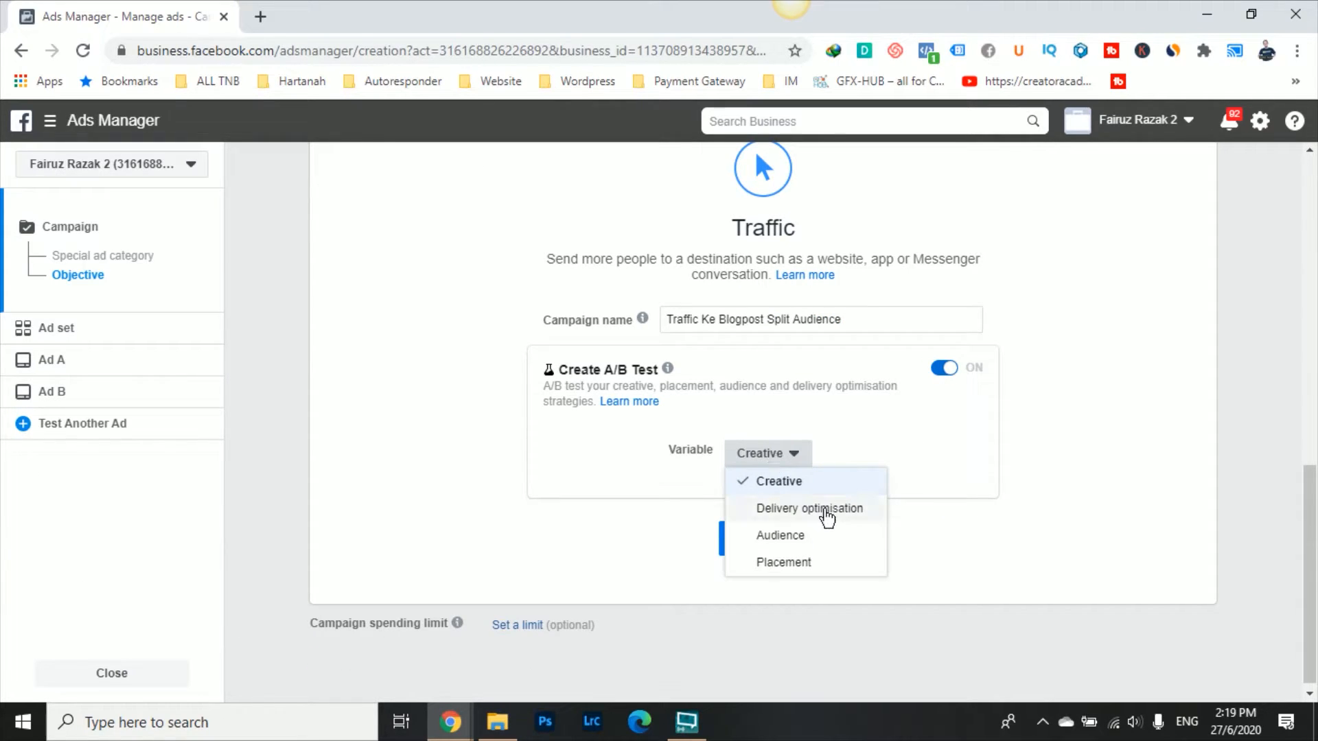
left_click(809, 537)
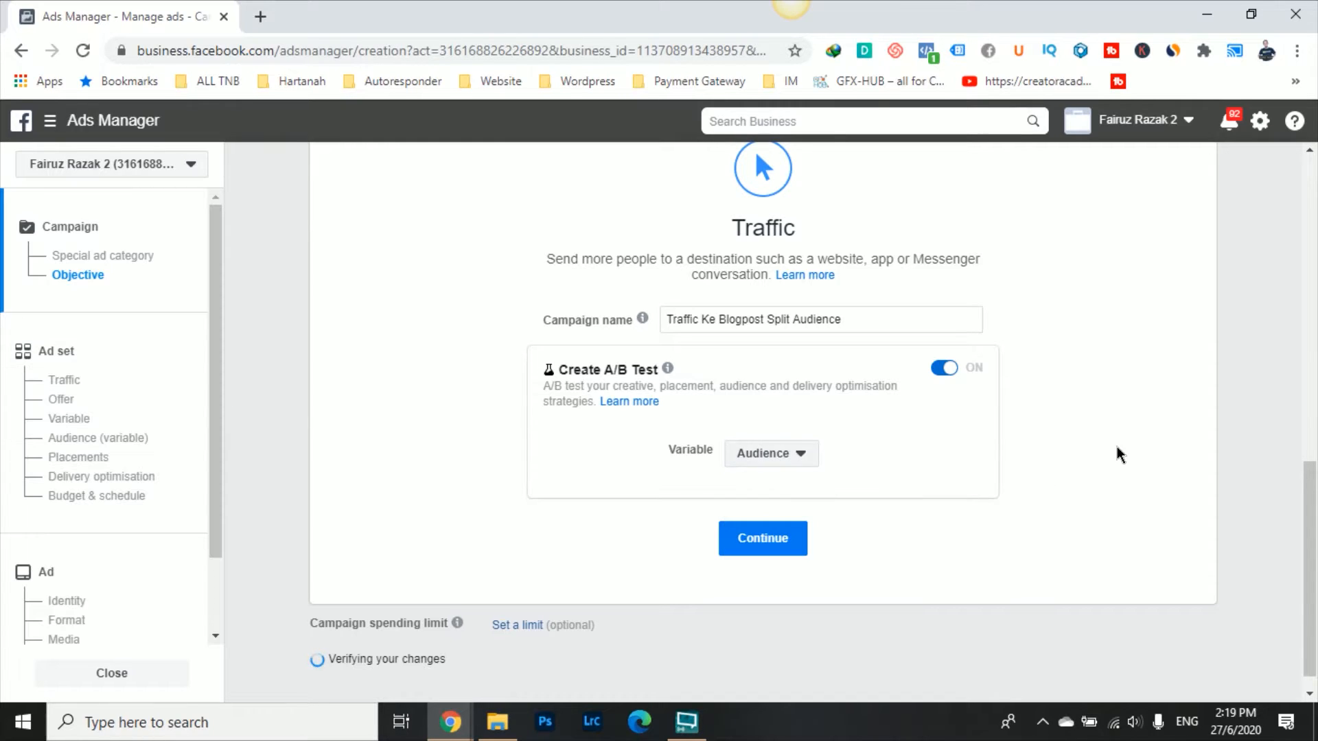
left_click(786, 552)
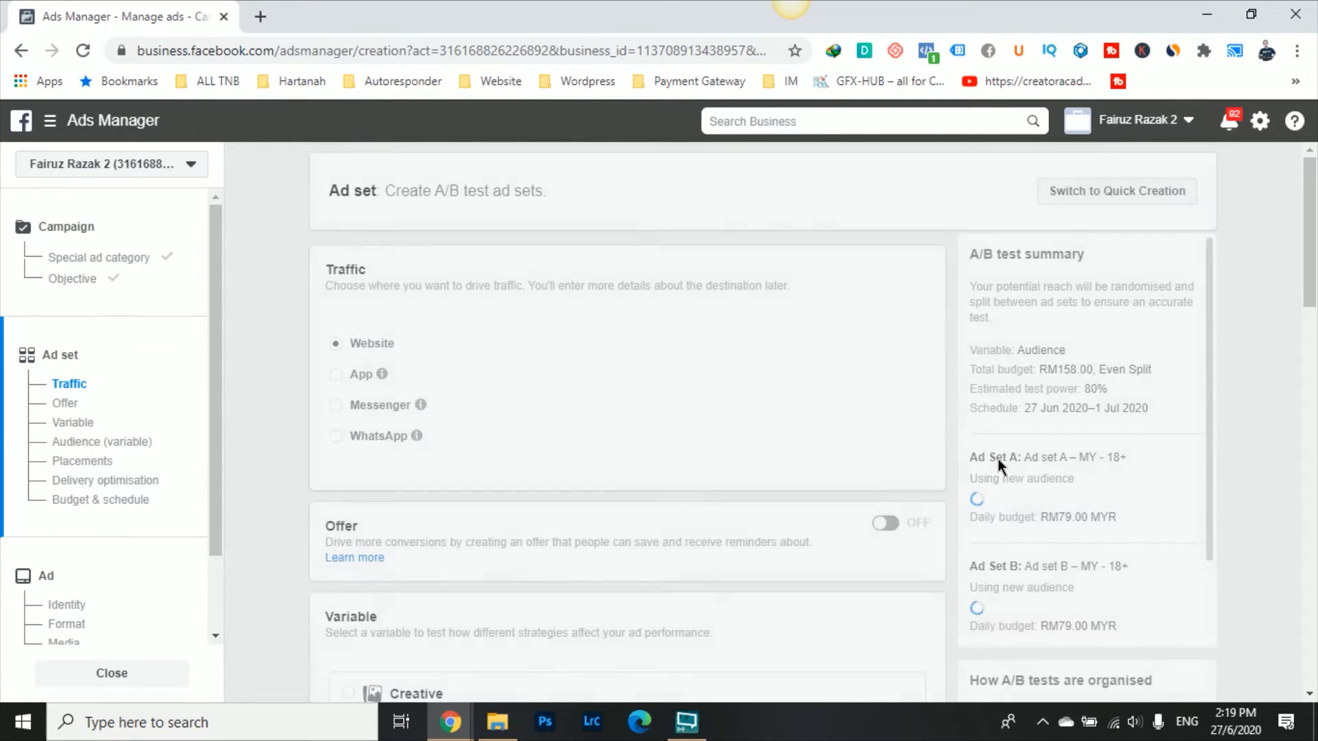
Step: Review the A/B test variable options and the separate audience settings for Ad Set A and Ad Set B
scroll(699, 433, "down", 6)
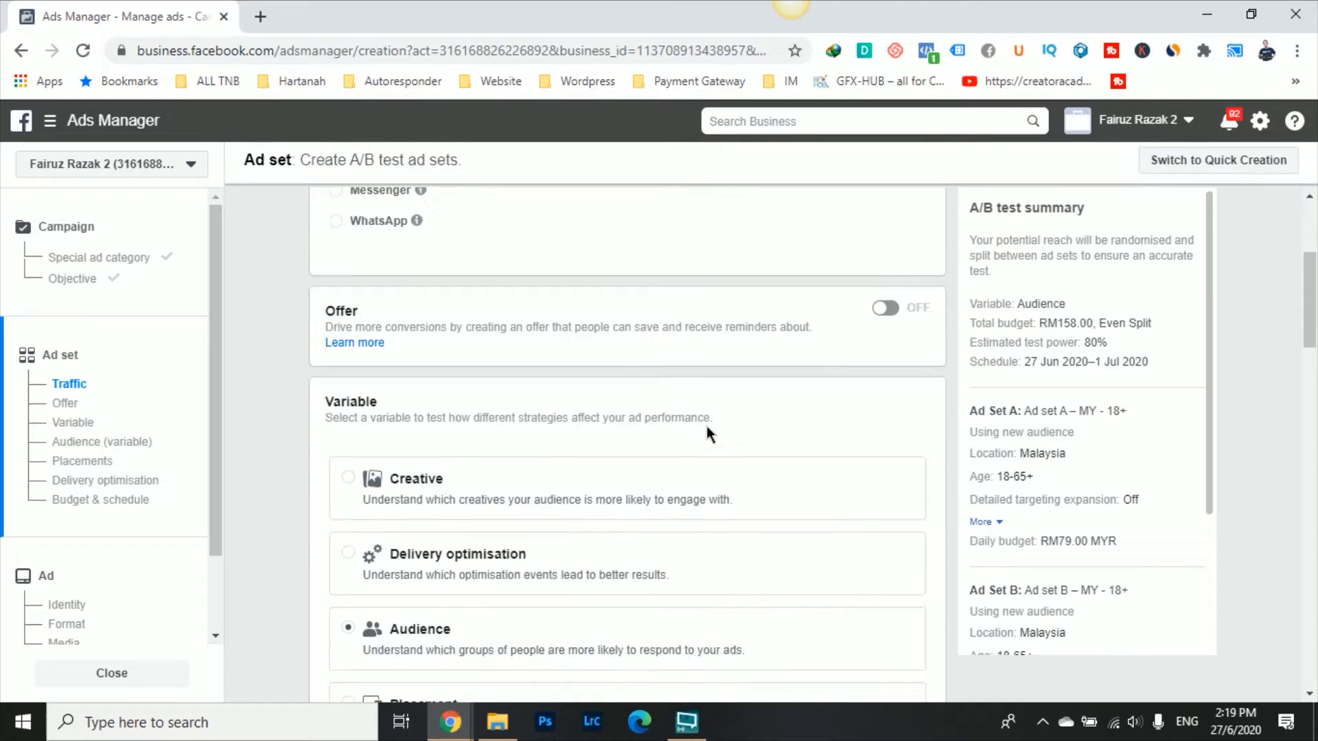
scroll(604, 539, "down", 5)
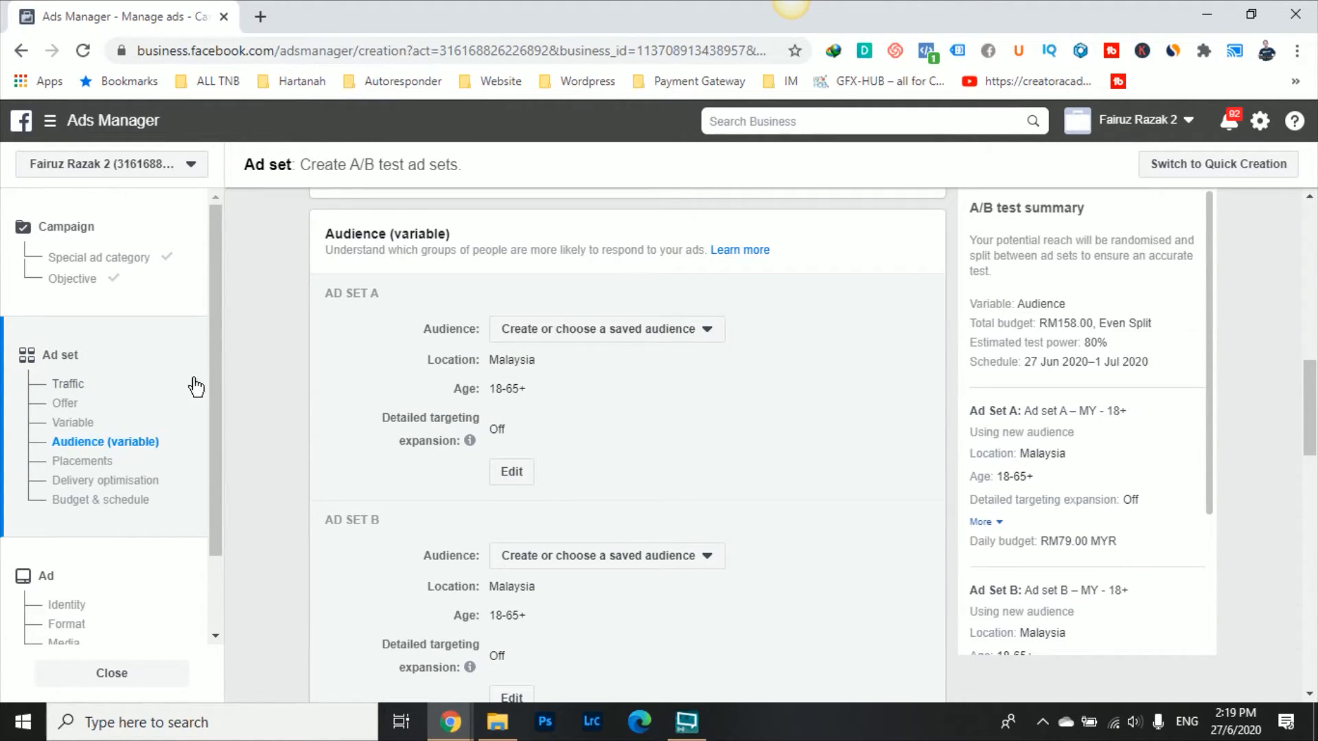
scroll(604, 375, "up", 2)
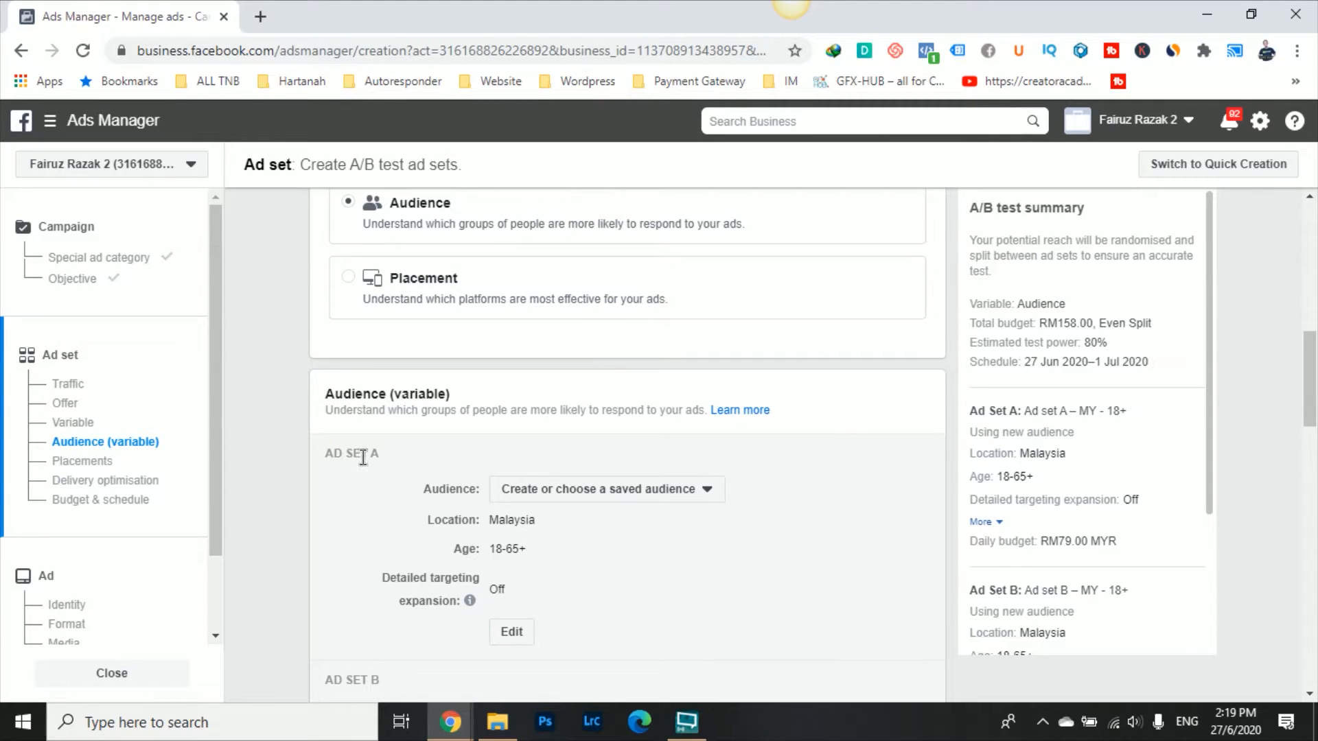
scroll(405, 495, "down", 5)
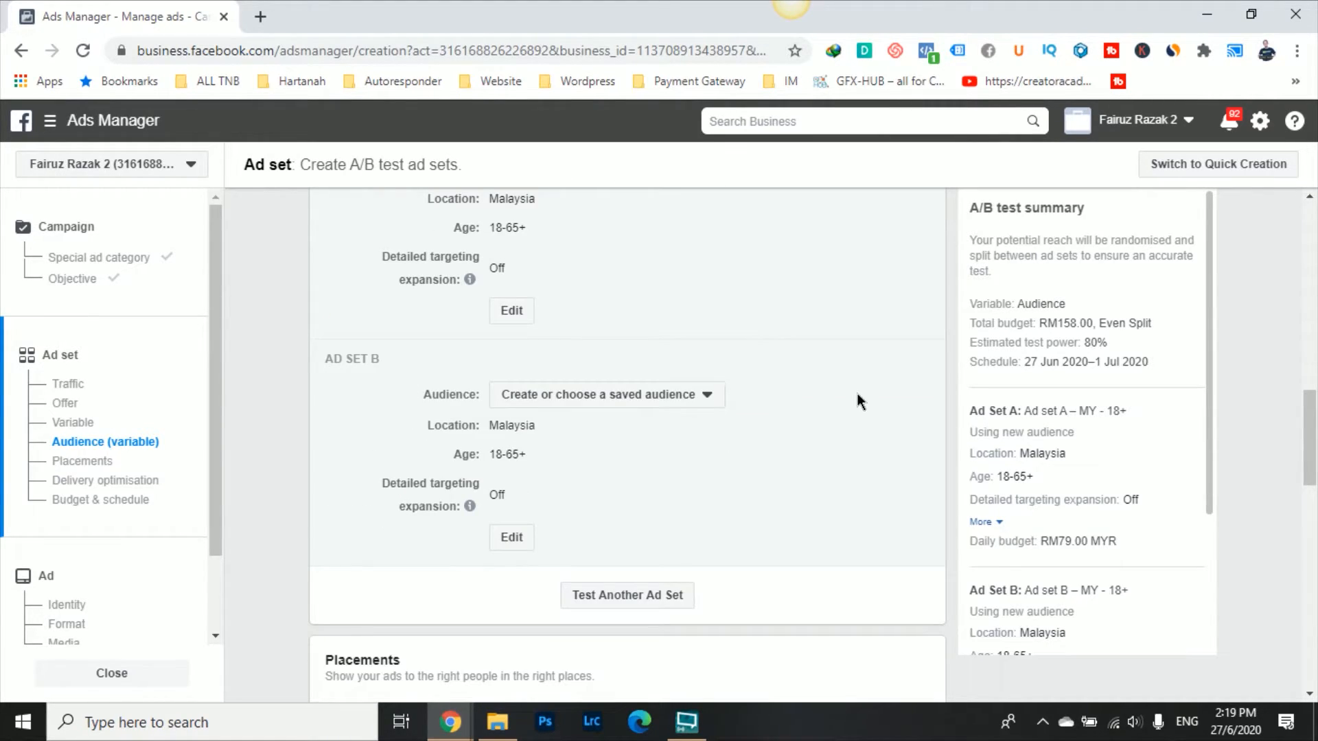
scroll(858, 402, "up", 2)
scroll(669, 375, "up", 5)
scroll(668, 376, "down", 7)
scroll(612, 319, "up", 2)
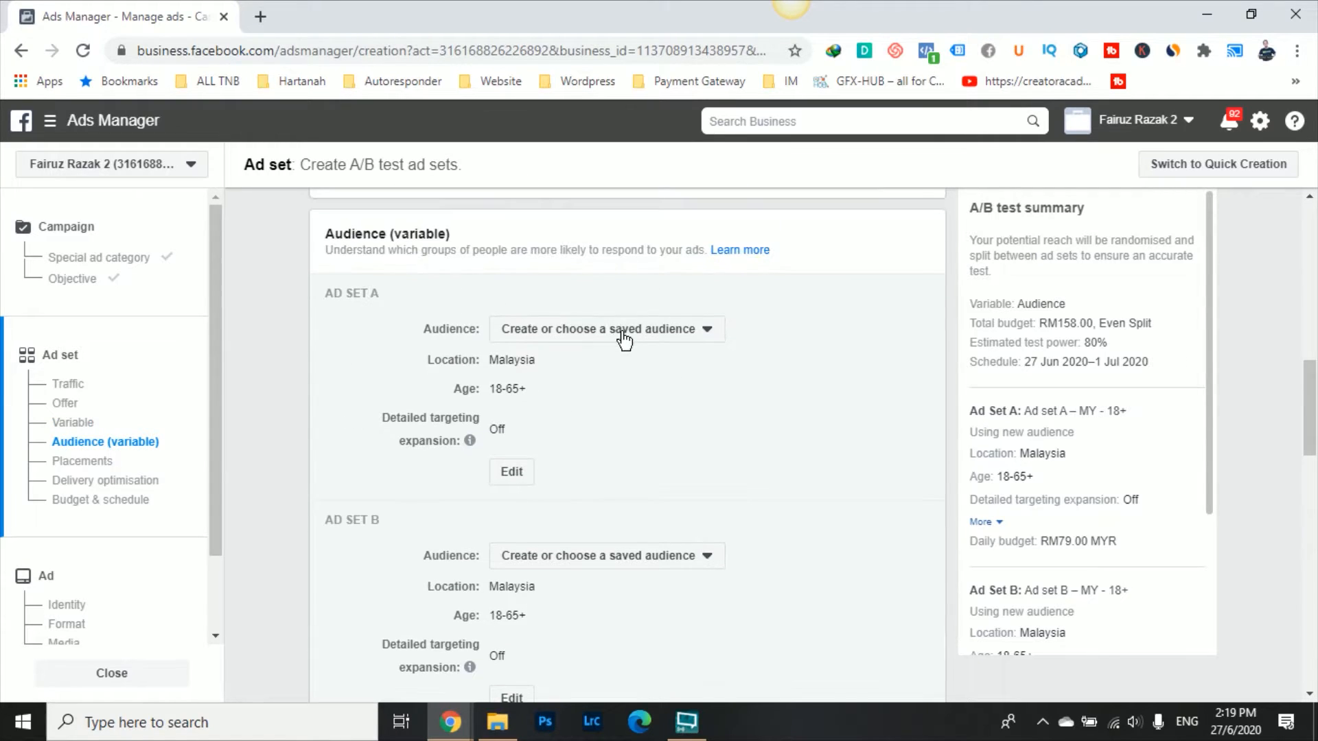
Step: Assign the saved audience "Interest Azizan Osman" to Ad Set A and dismiss the detailed targeting expansion suggestion
left_click(621, 335)
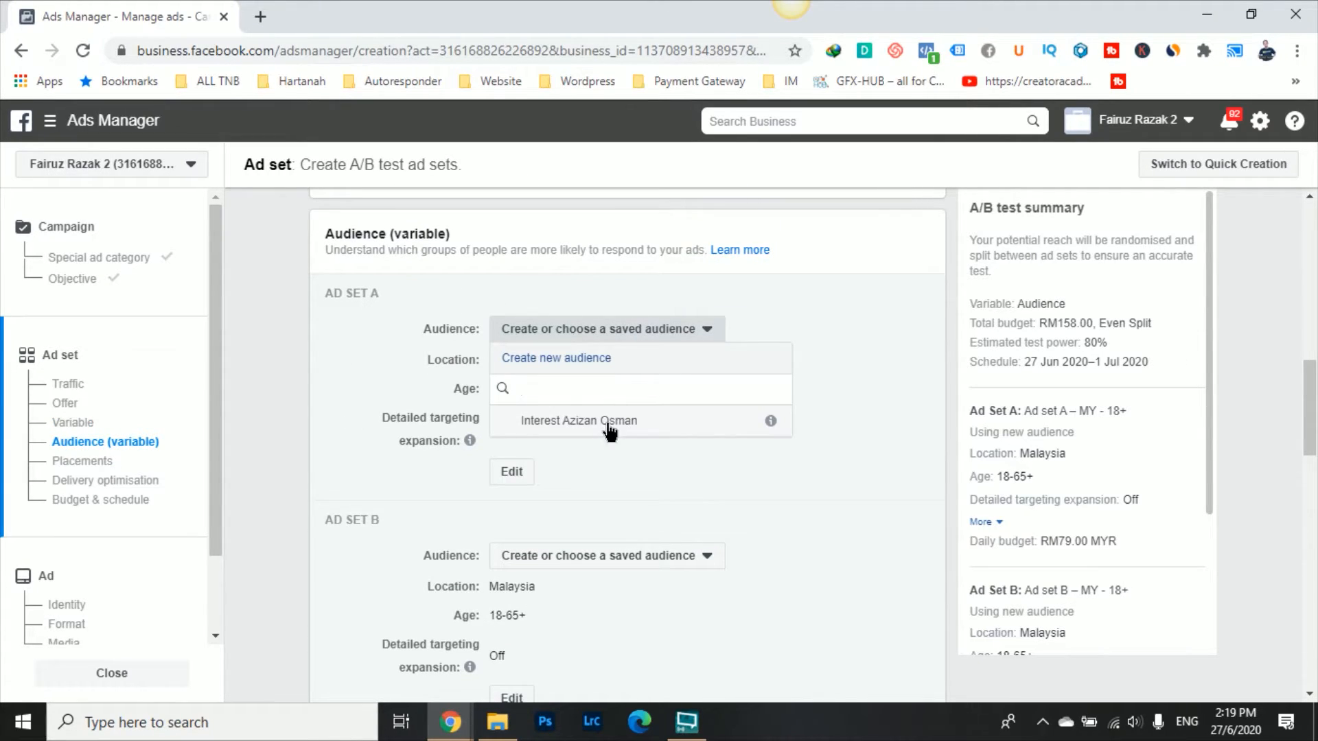
left_click(613, 420)
scroll(834, 402, "down", 4)
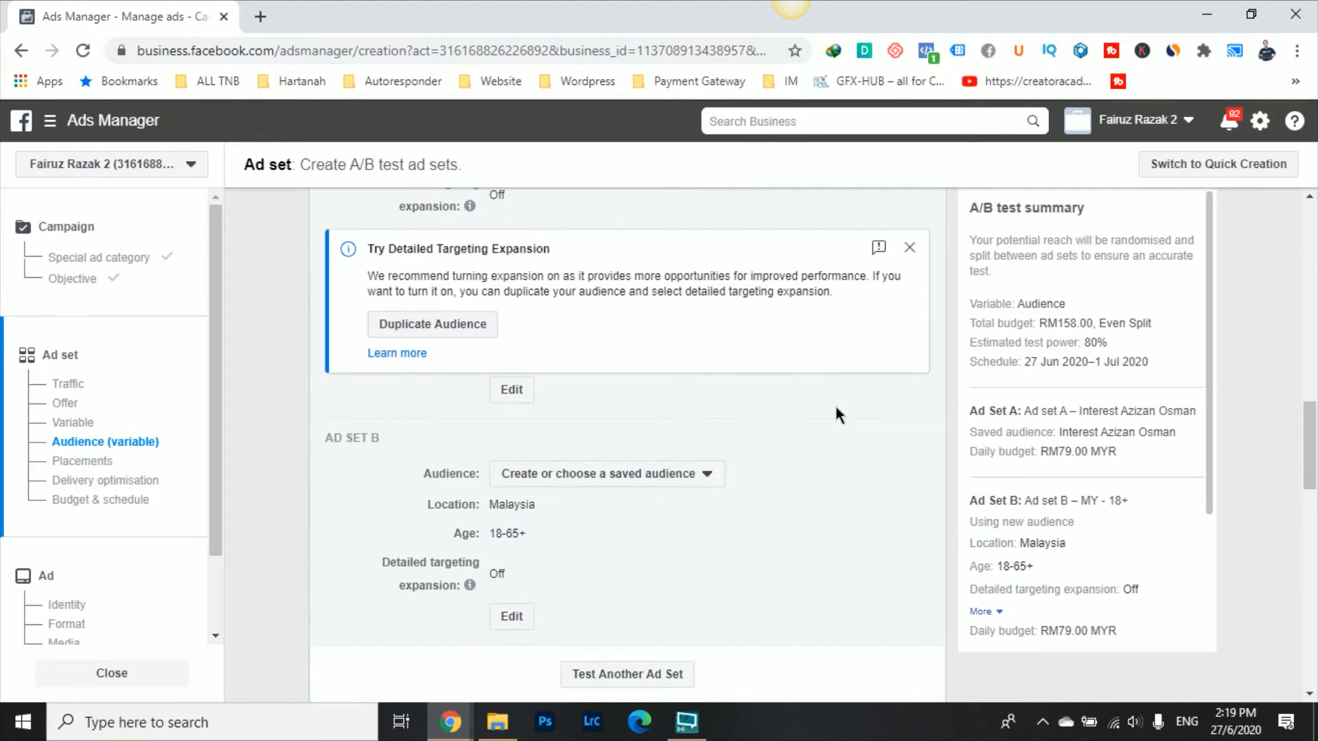
left_click(910, 249)
Step: Edit Ad Set B's audience and add Harian Metro as an interest in its detailed targeting
left_click(683, 486)
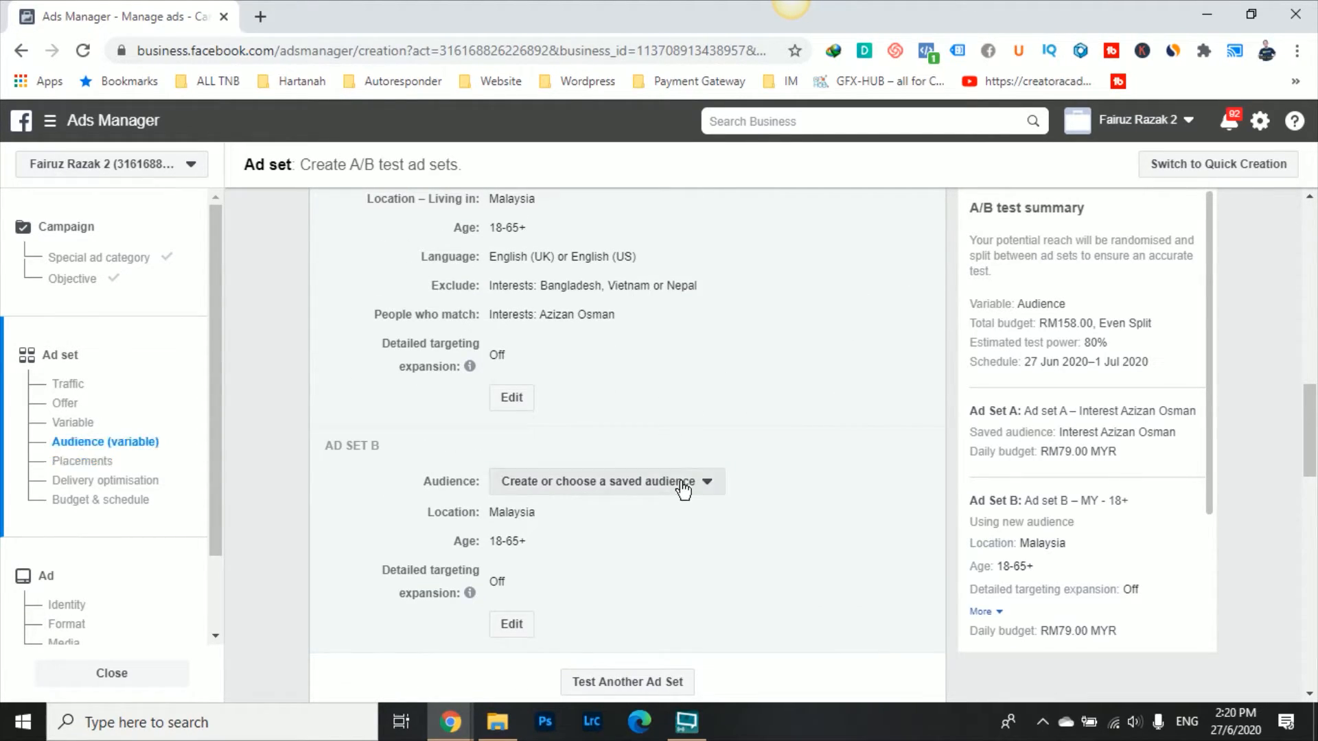
left_click(810, 451)
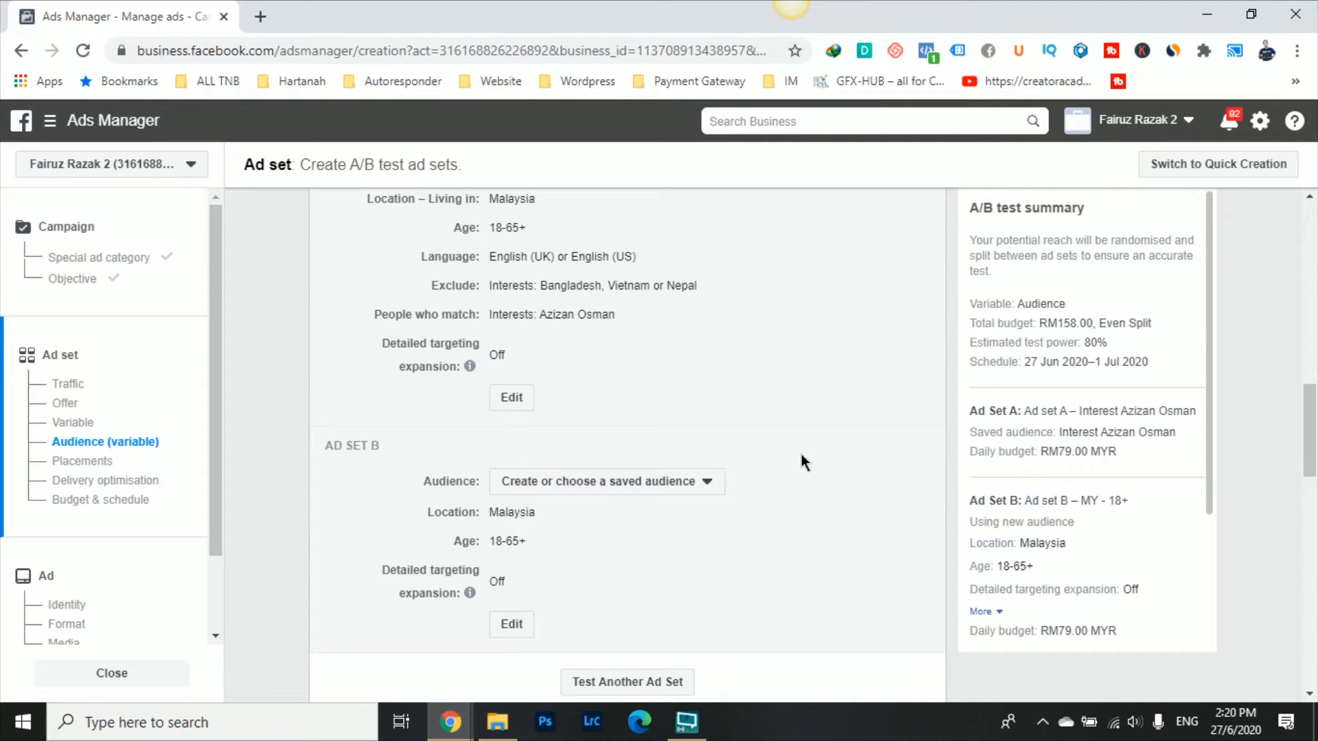
left_click(522, 619)
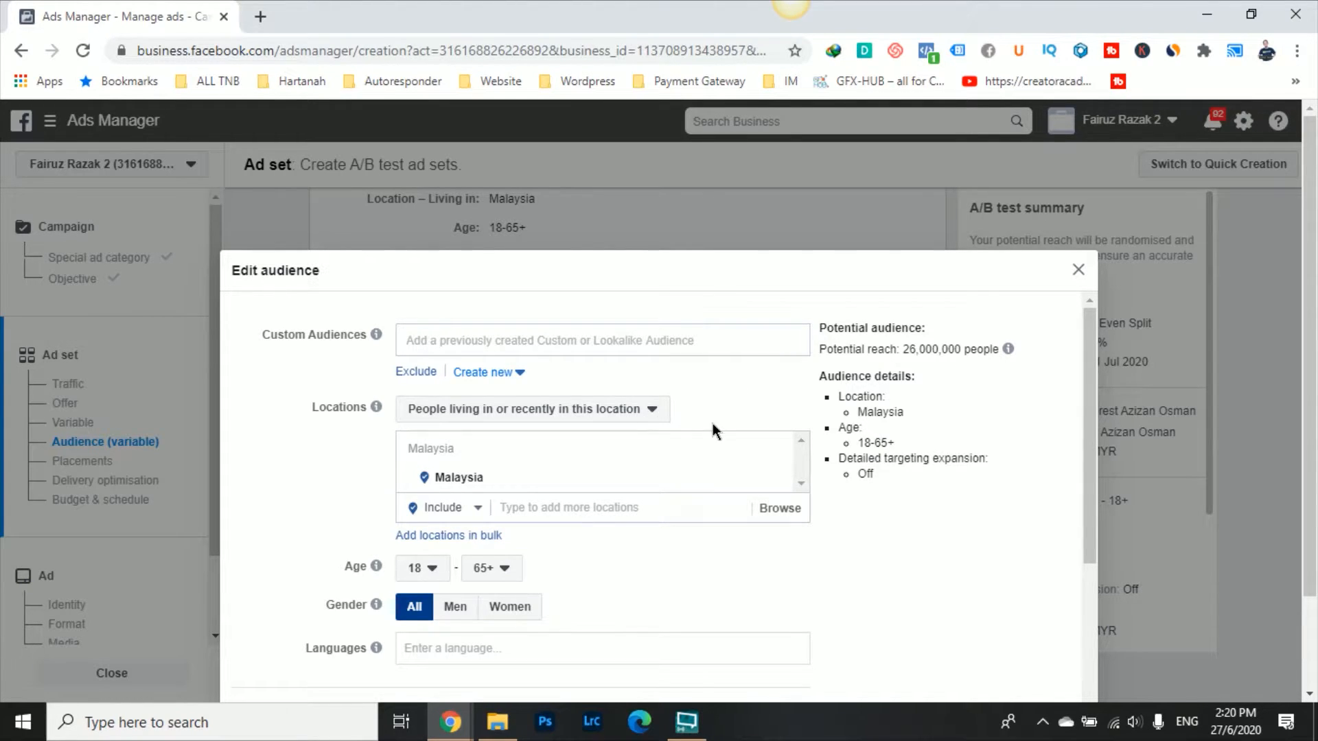
scroll(708, 466, "down", 3)
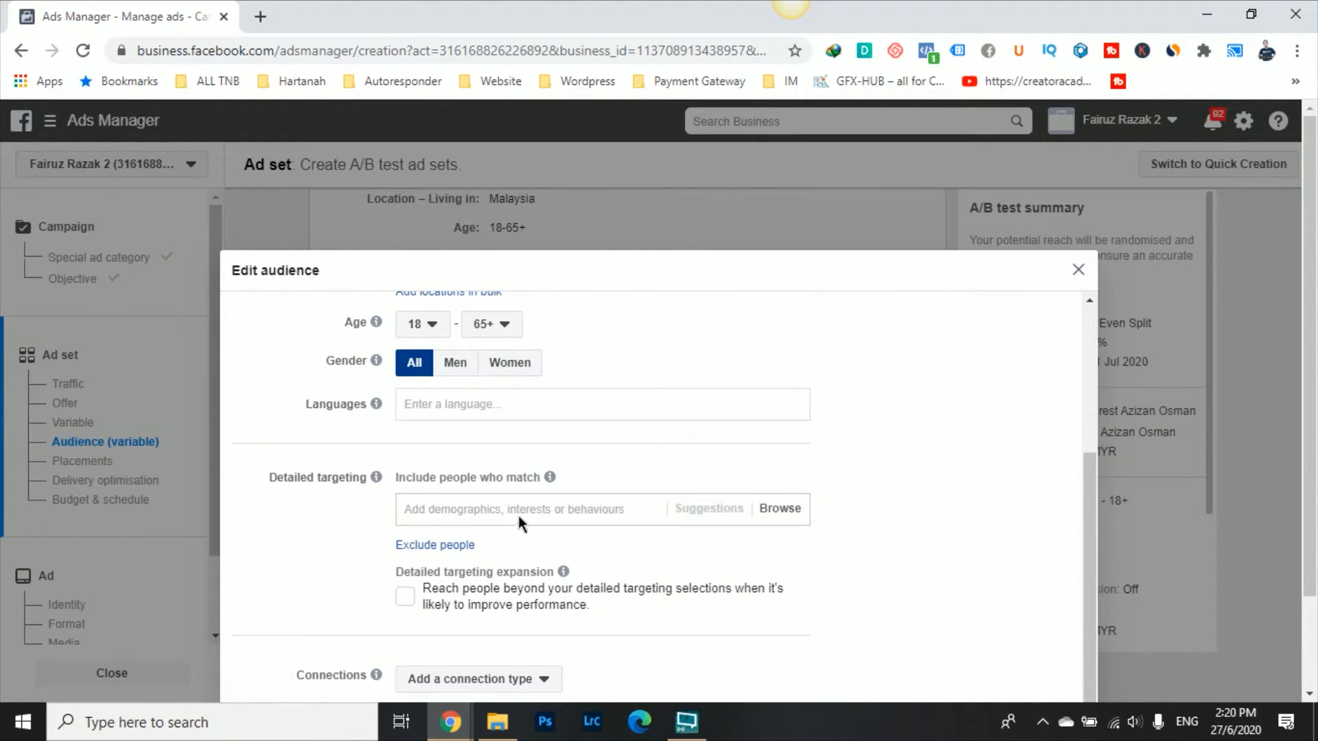
left_click(519, 510)
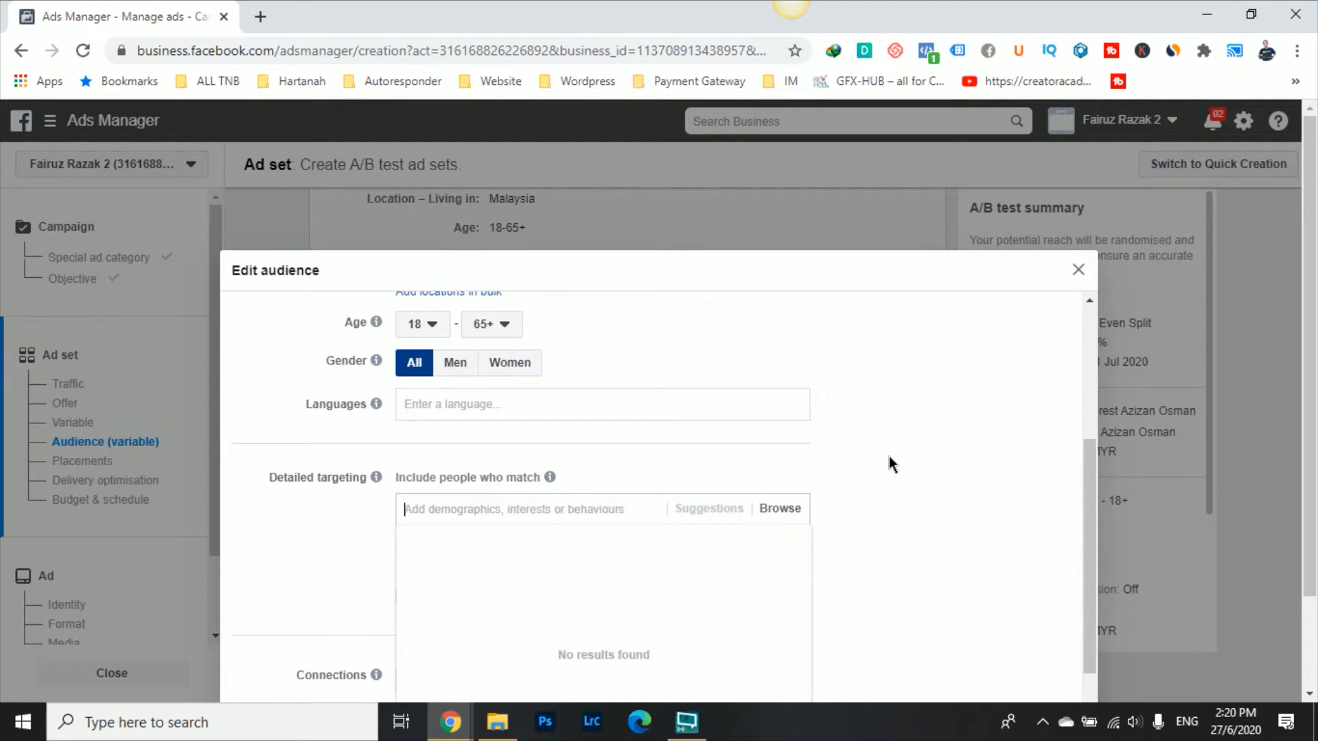
type("Hari")
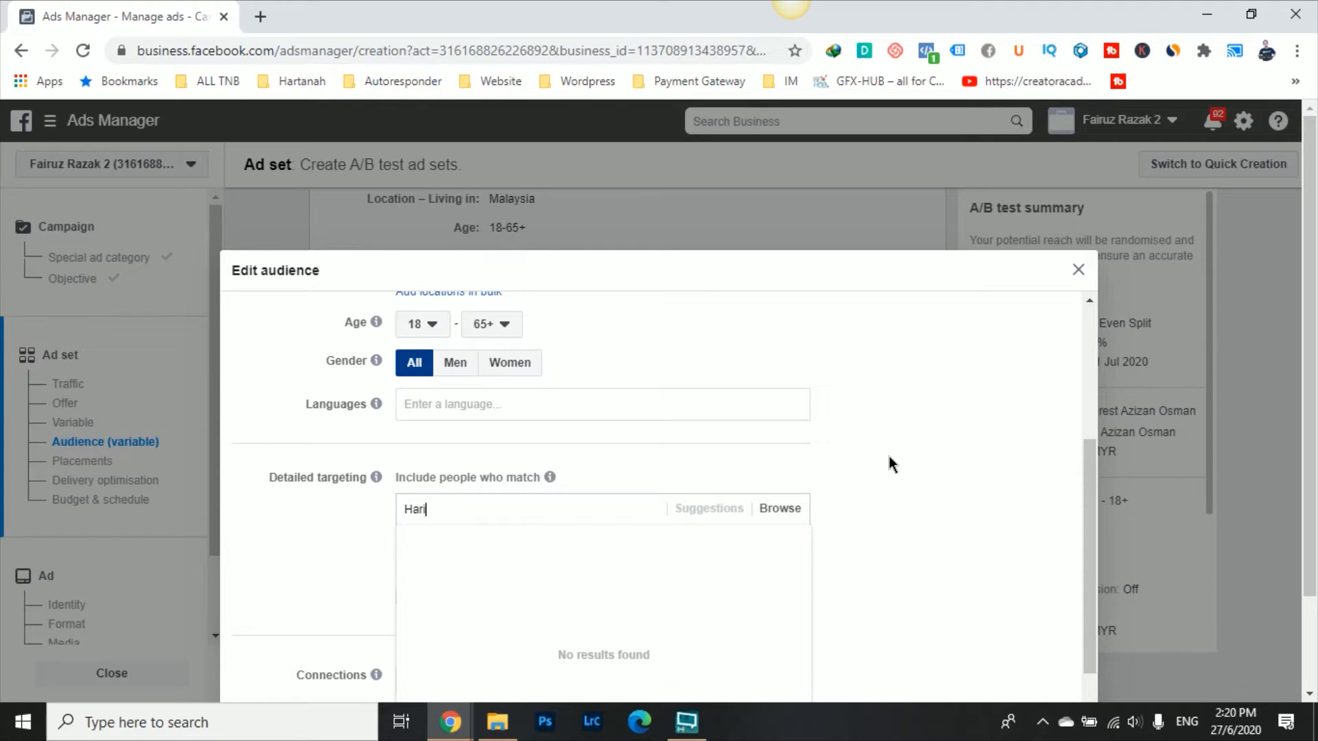
type("an M")
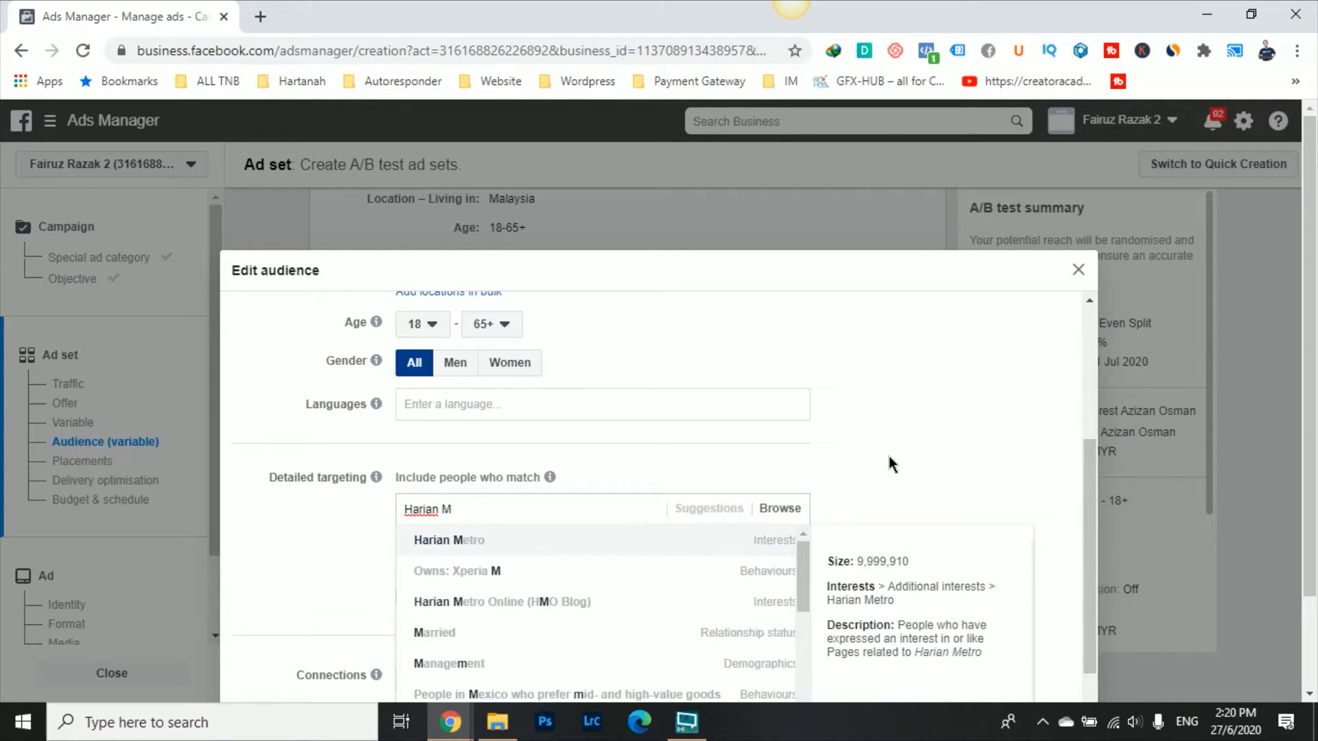
type("etro")
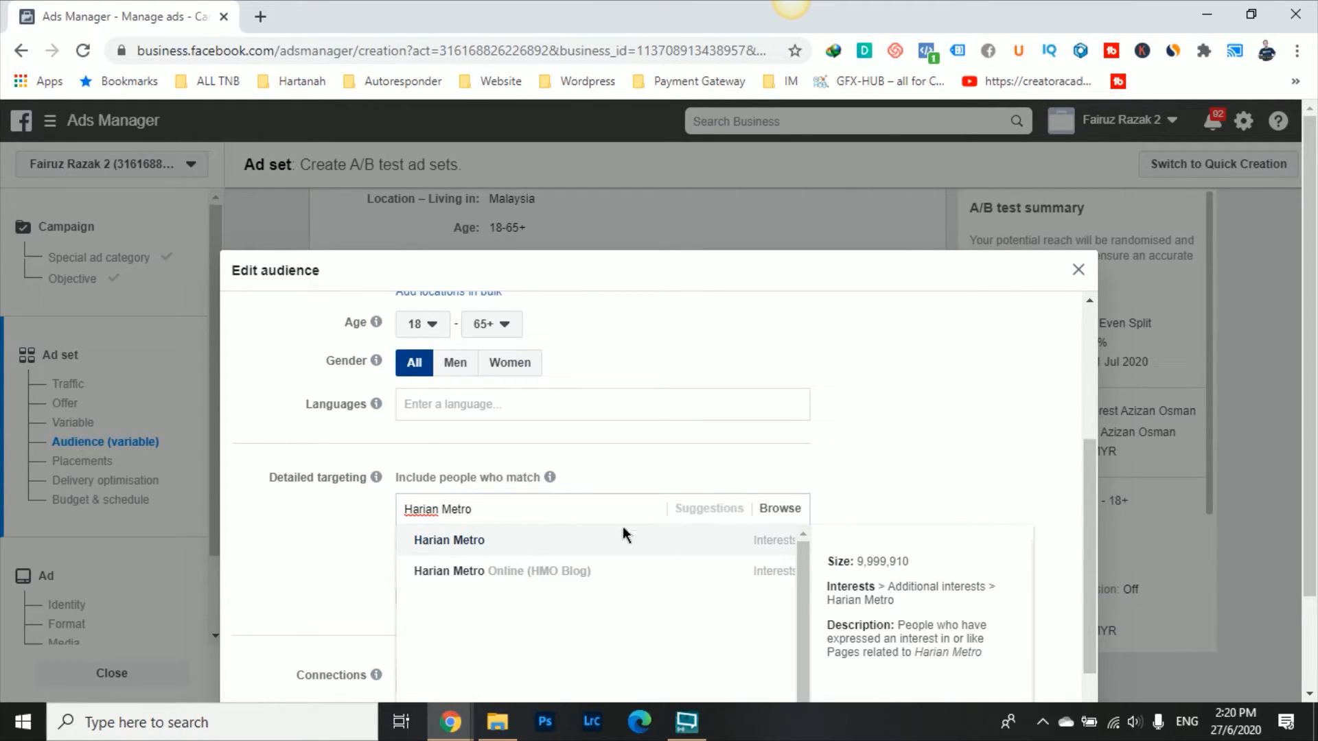
left_click(545, 543)
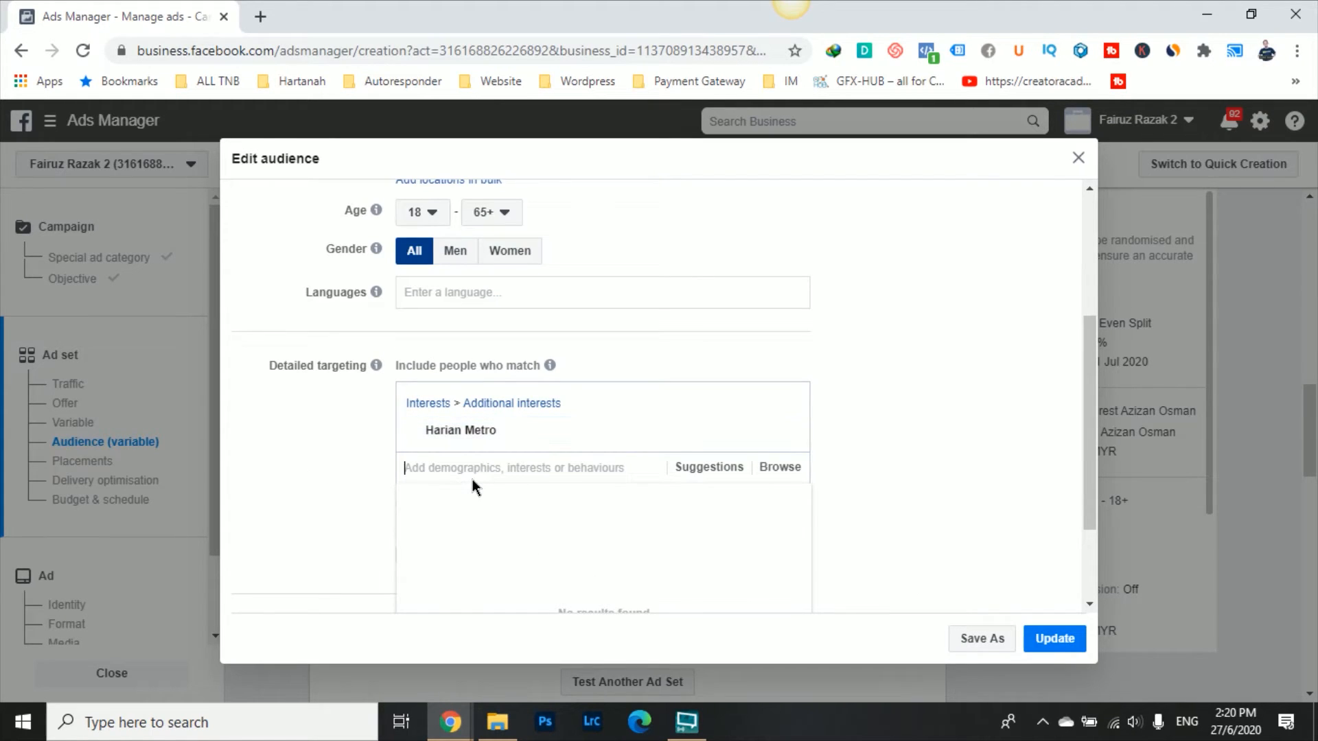
Step: Add the interests Berita Harian and Kosmo Online to Ad Set B's detailed targeting
type("Berita ")
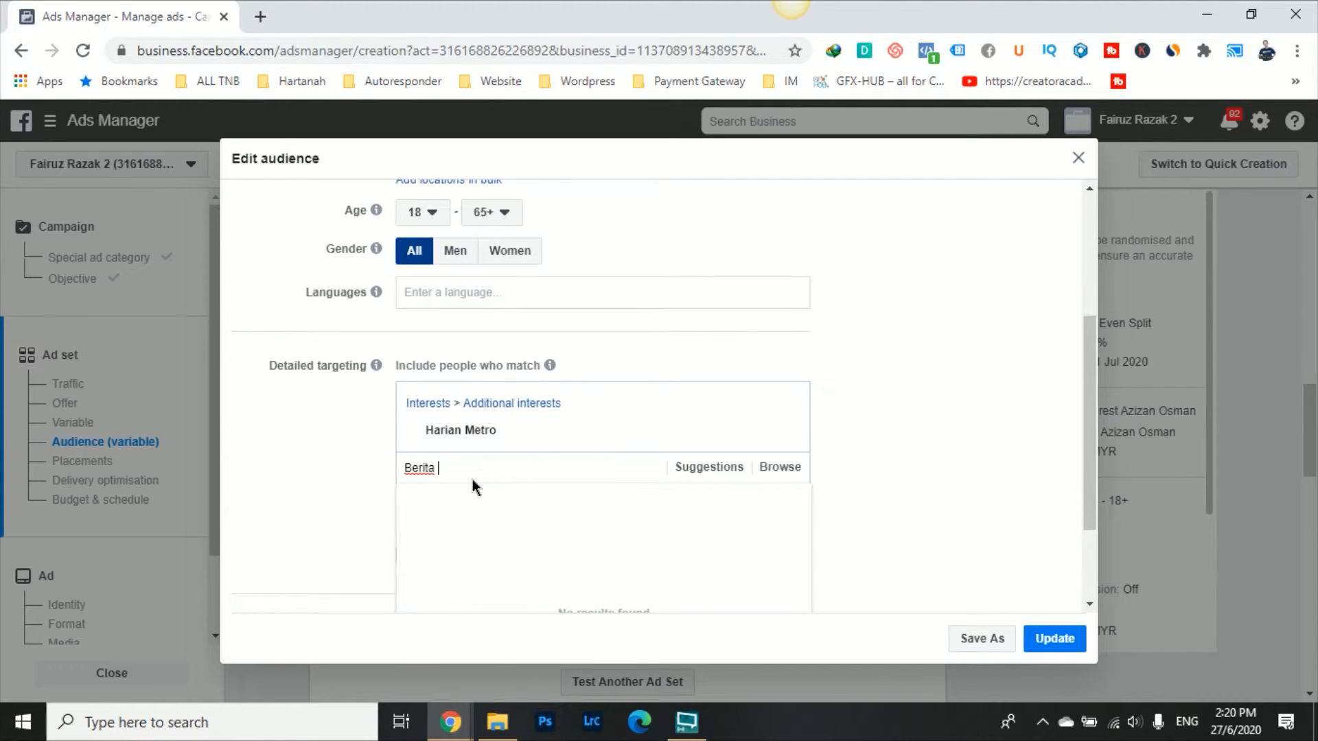
type("Haru")
key("BackSpace")
type("ian")
key("Return")
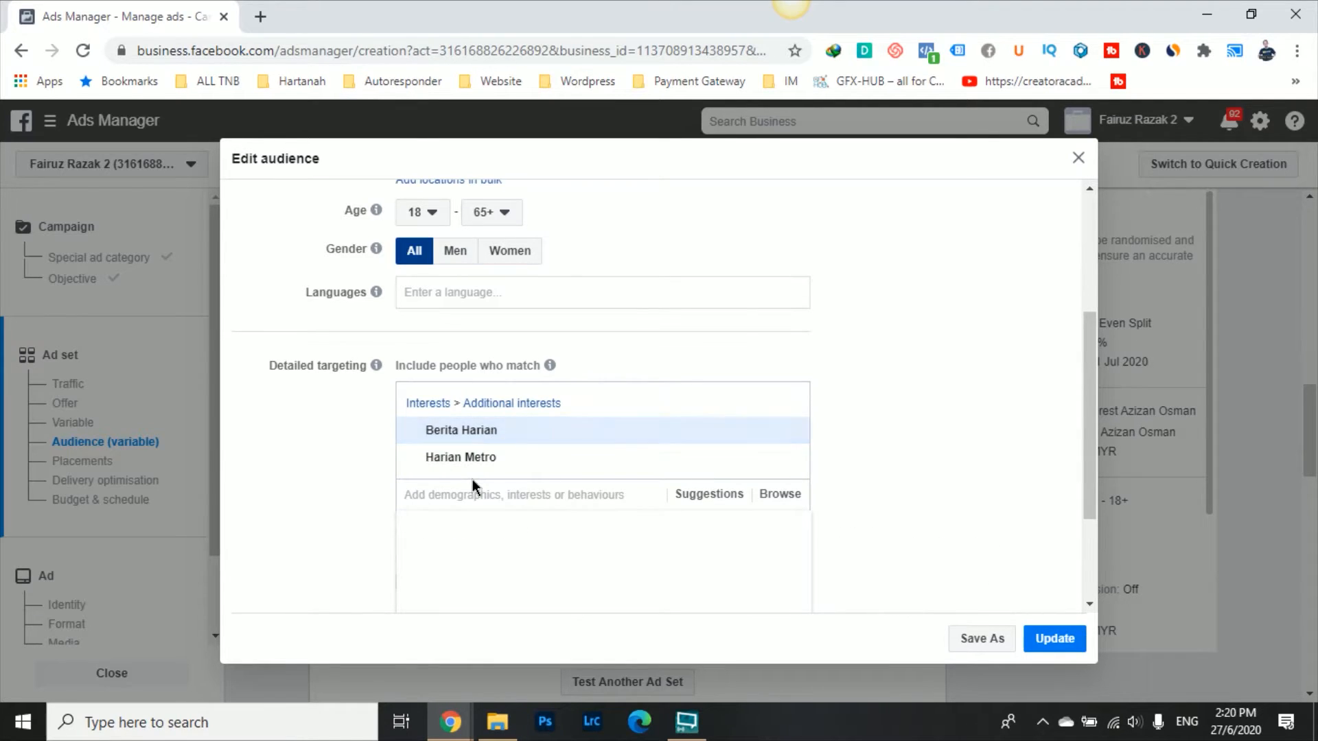
type("Kosmo")
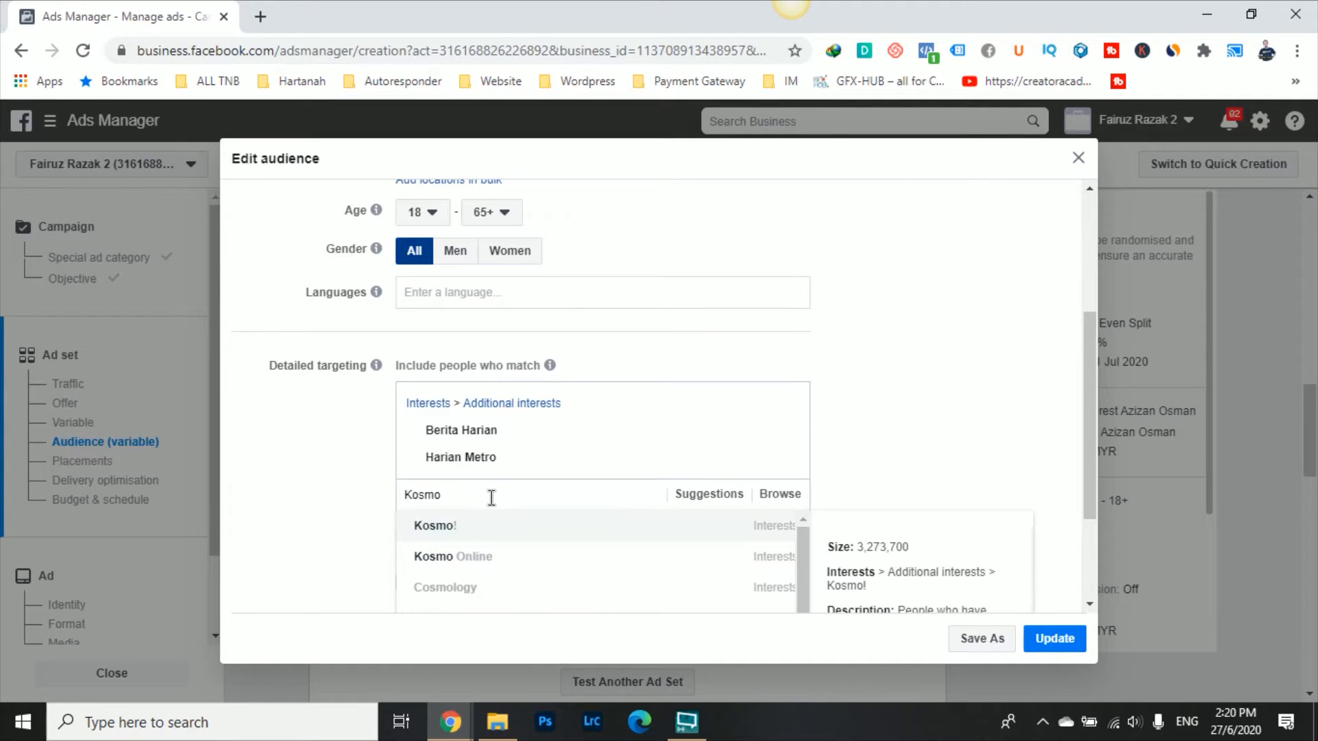
left_click(504, 564)
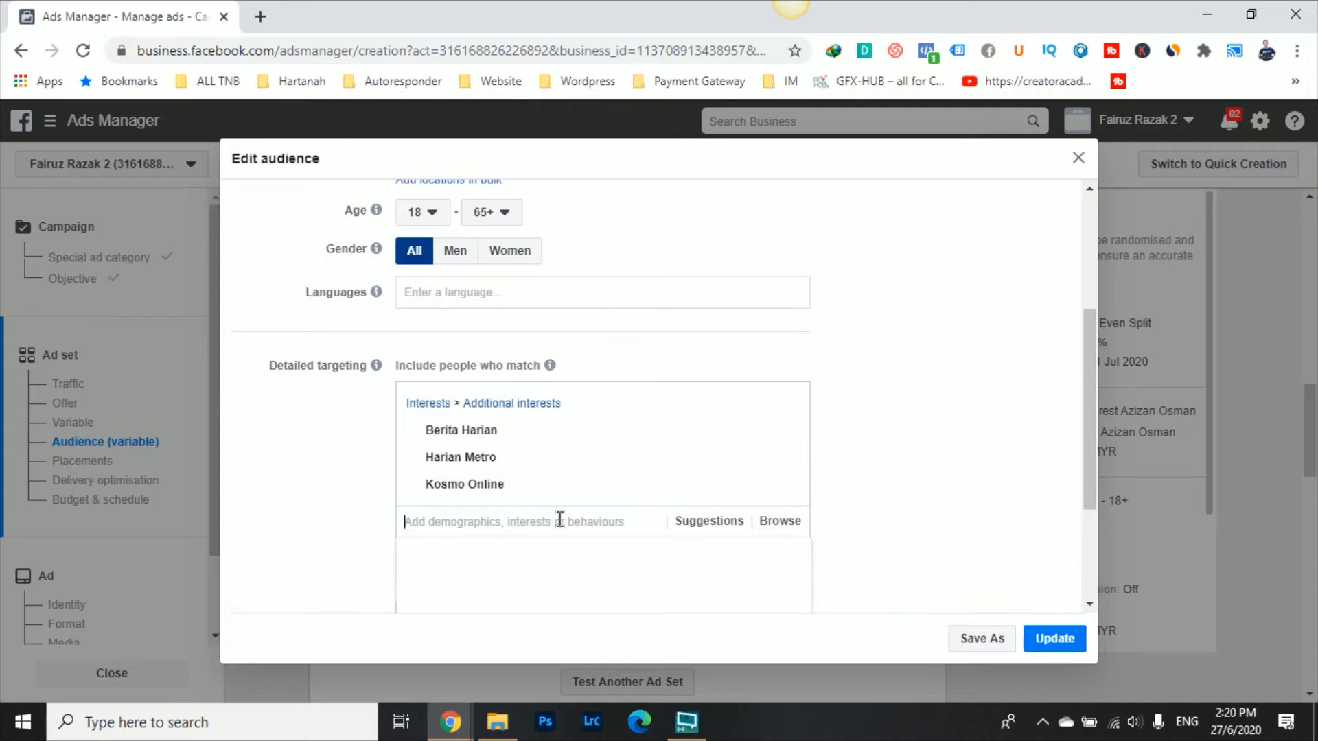
scroll(972, 454, "up", 4)
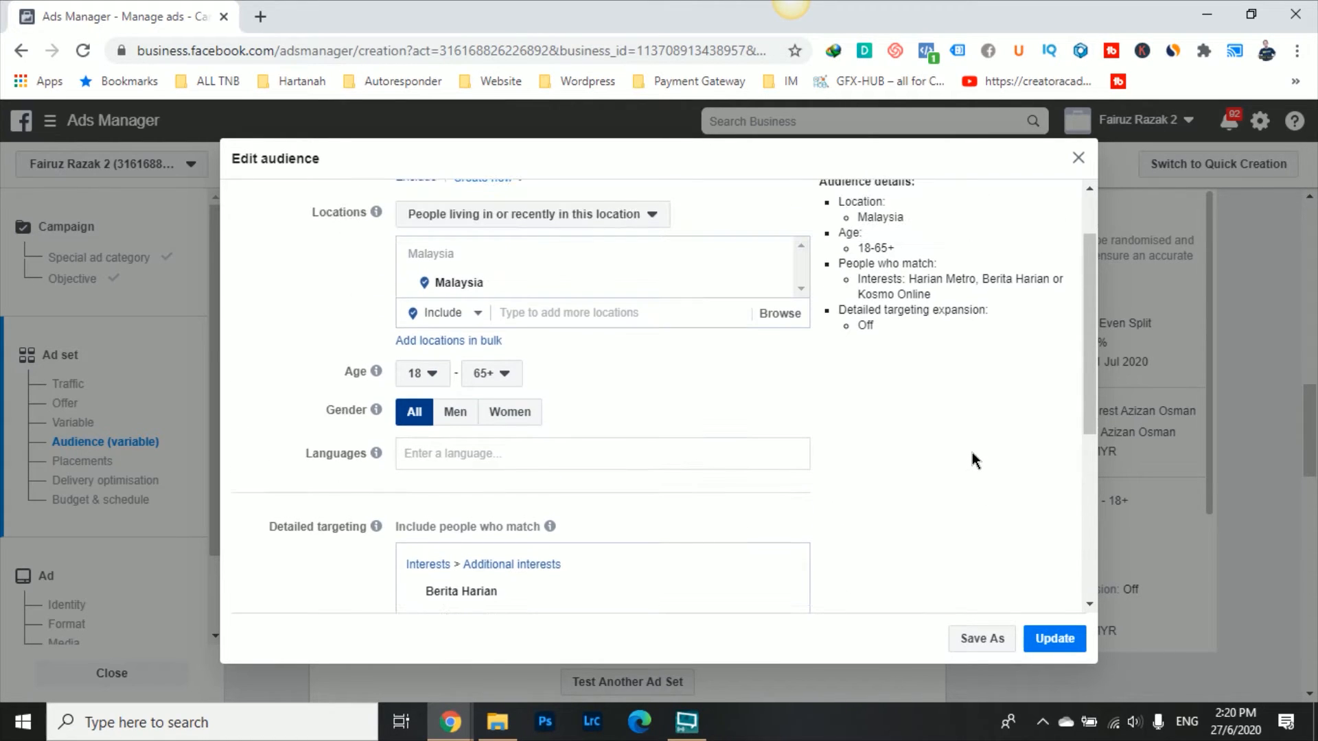
Step: Review the ad set B audience settings, from potential reach, location, age and gender down to the detailed targeting interests and connections
scroll(970, 448, "down", 5)
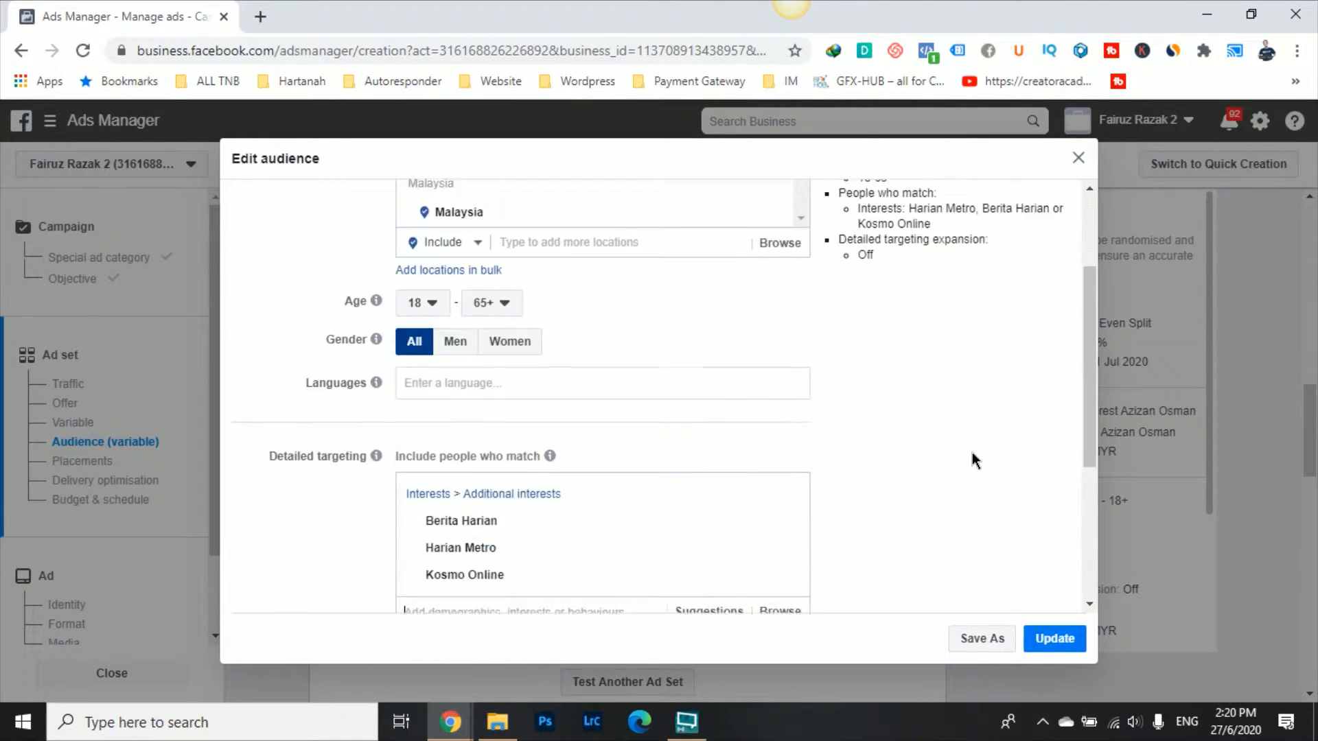
scroll(767, 354, "up", 5)
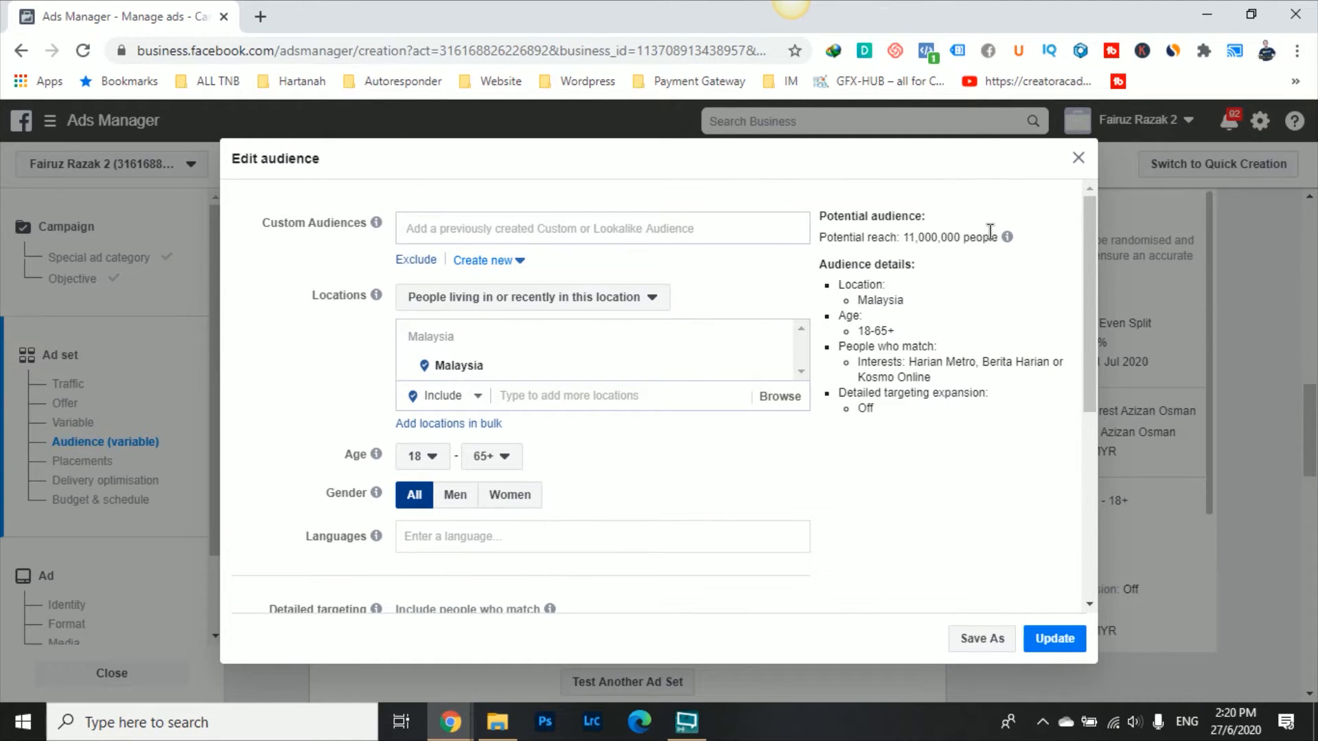
scroll(839, 483, "down", 5)
scroll(839, 483, "up", 5)
scroll(839, 483, "down", 4)
scroll(839, 483, "down", 2)
scroll(838, 483, "up", 5)
scroll(839, 483, "down", 5)
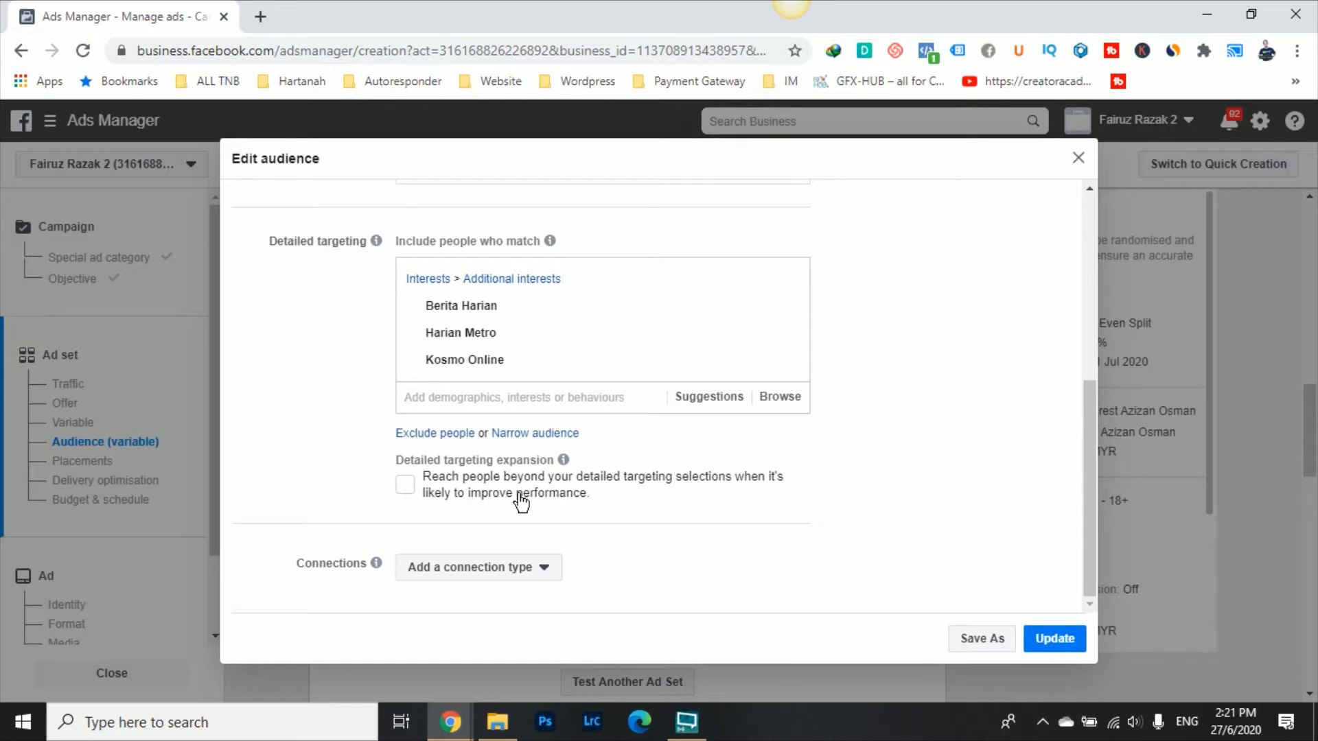
scroll(520, 498, "up", 2)
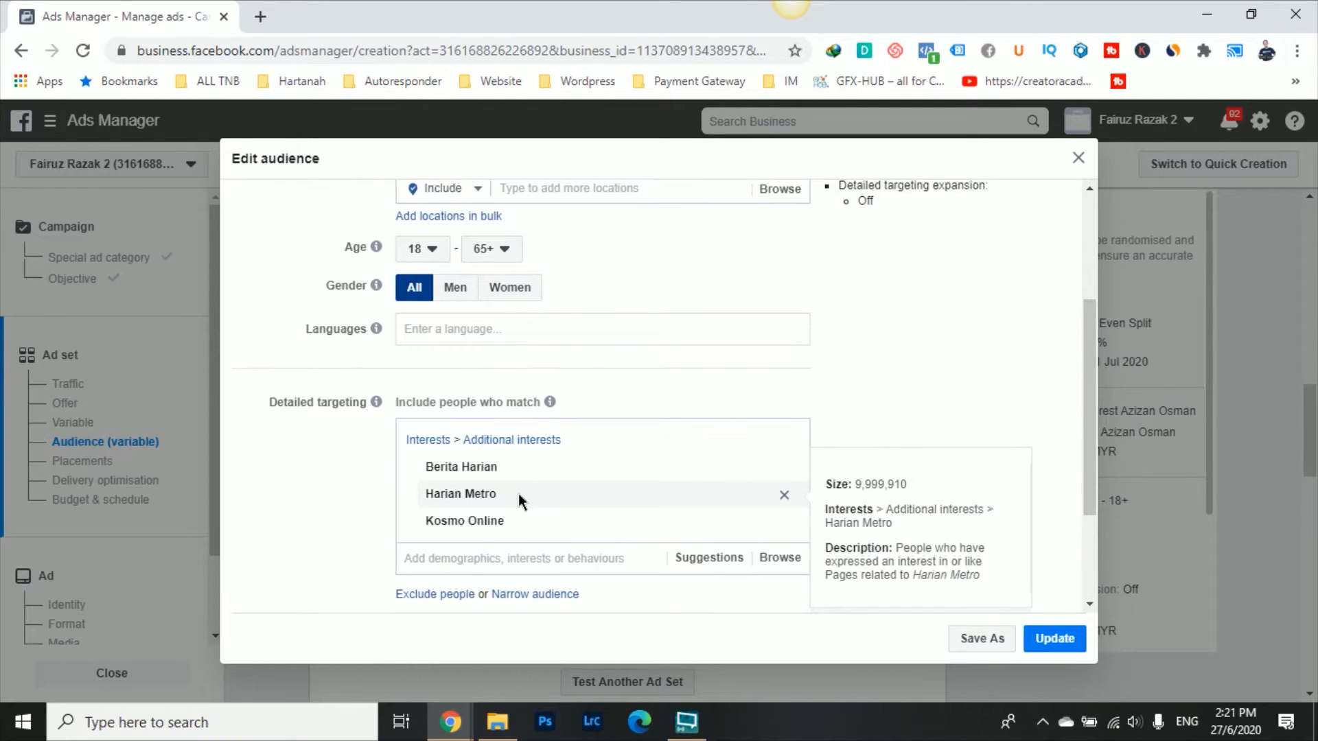
scroll(520, 498, "down", 2)
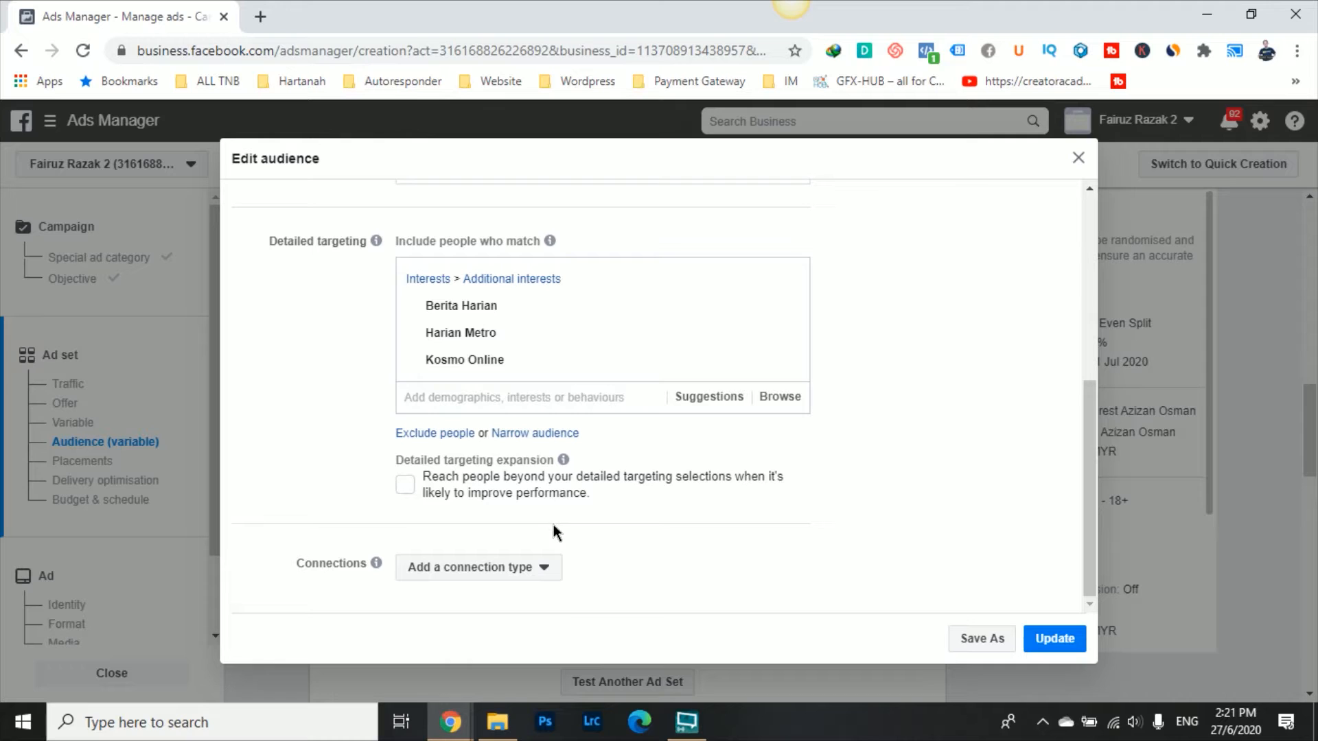
Step: Look through the available connection types for the audience without choosing one
left_click(527, 567)
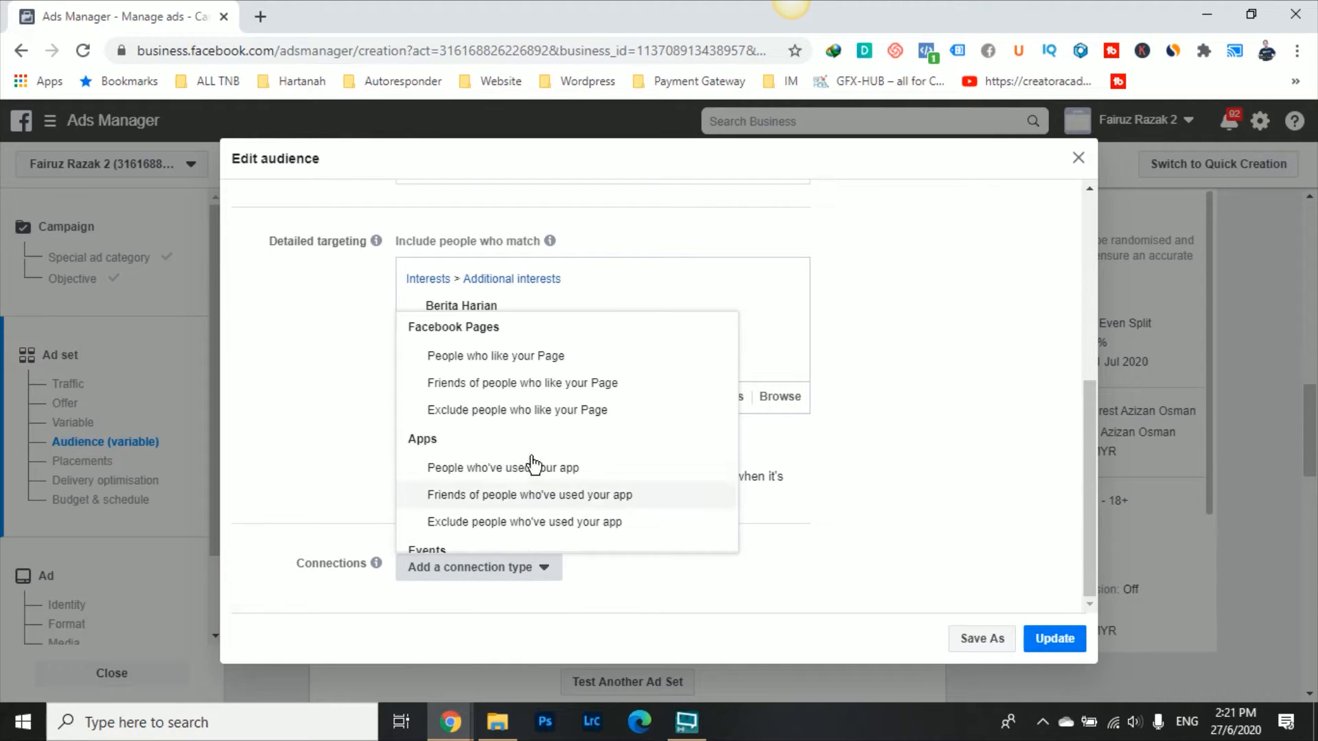
scroll(562, 434, "down", 2)
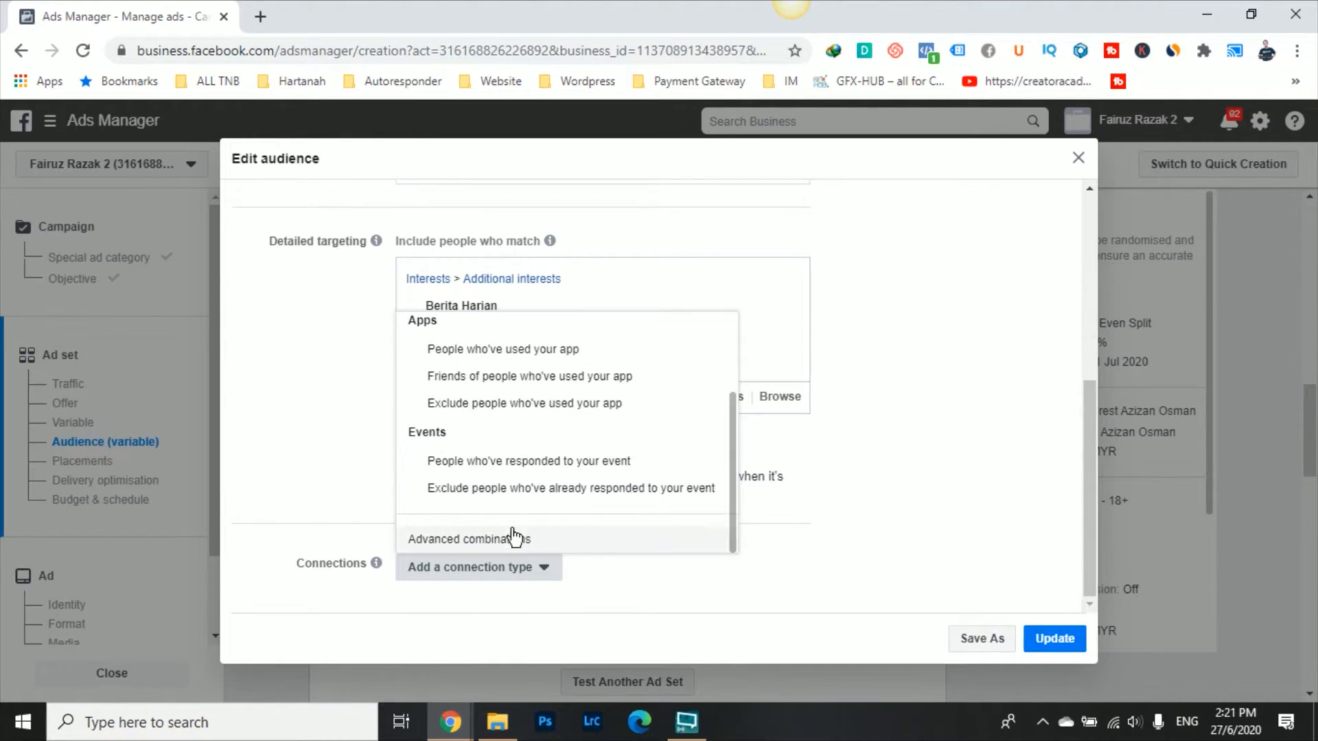
scroll(488, 405, "up", 2)
left_click(885, 555)
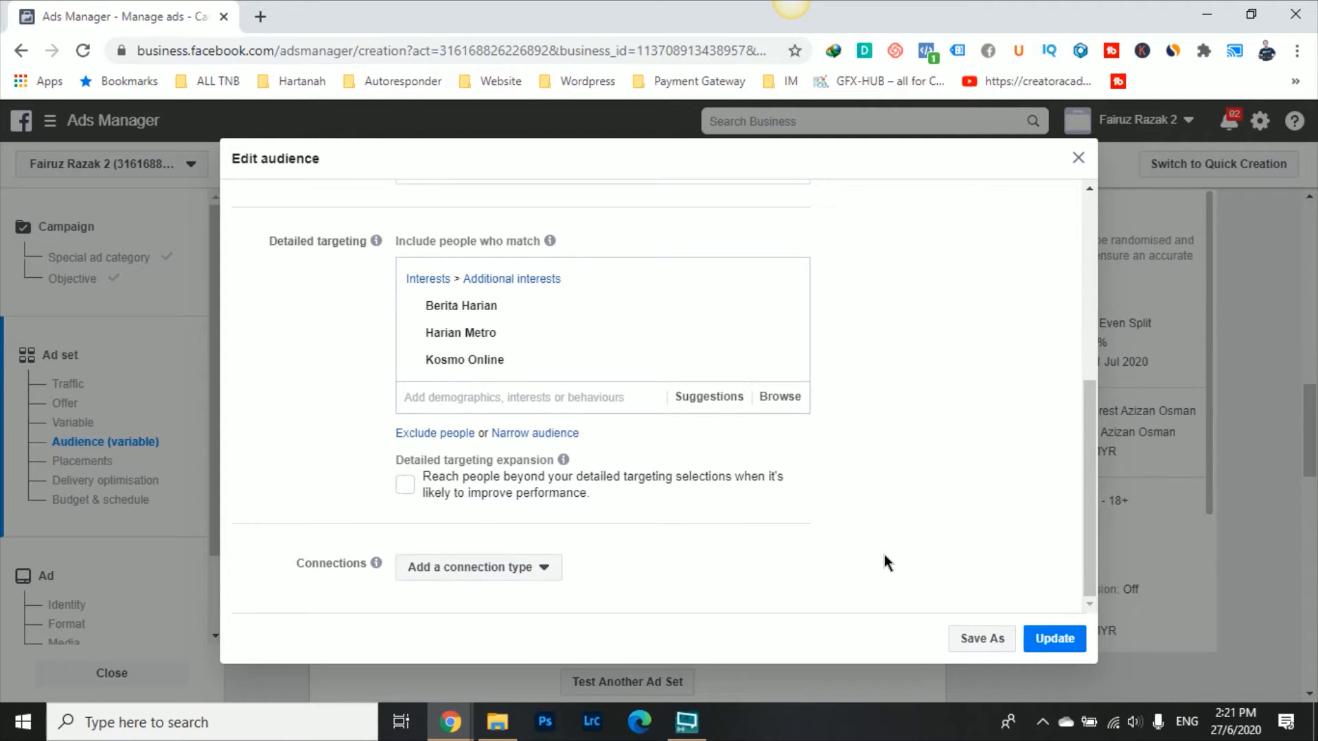
Step: Save the edited audience under the name "Interest Pembaca Akbar"
scroll(884, 555, "up", 5)
left_click(982, 639)
left_click(600, 302)
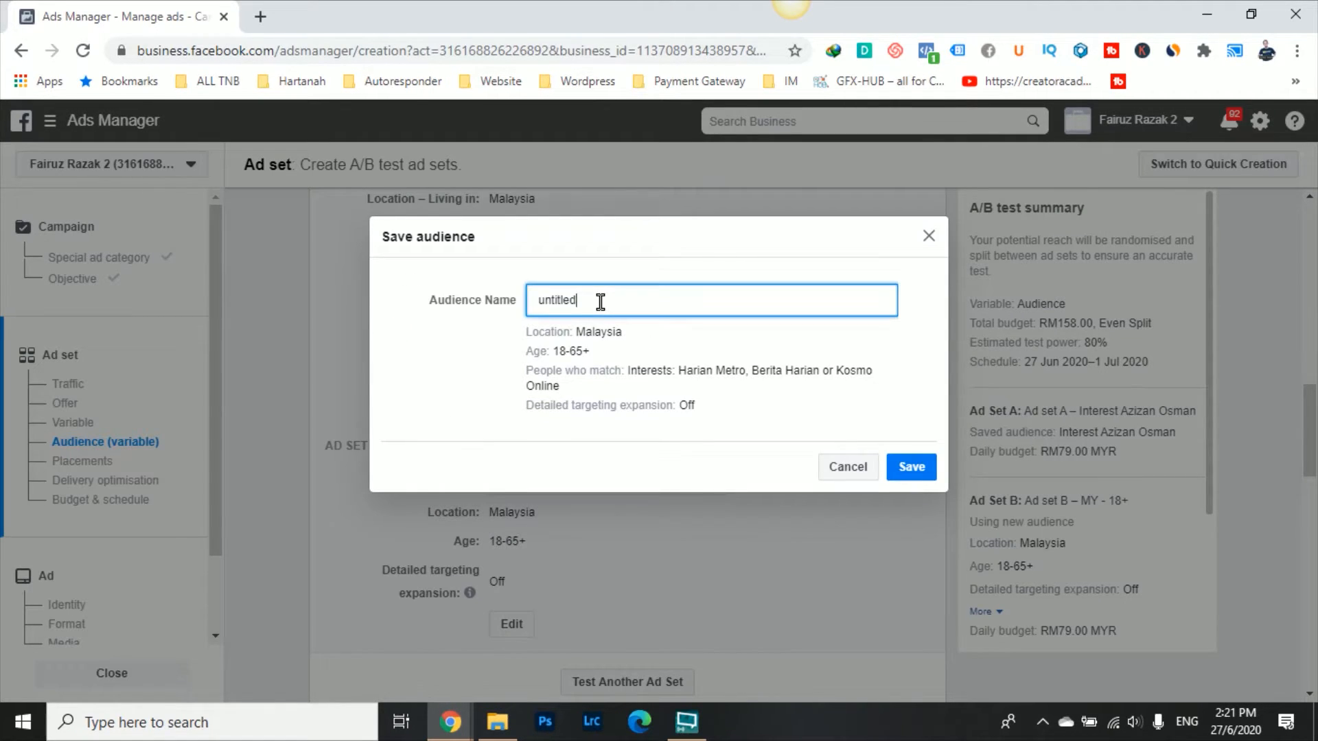
key("ctrl+a")
type("Interest Pembaca Akbar")
left_click(906, 470)
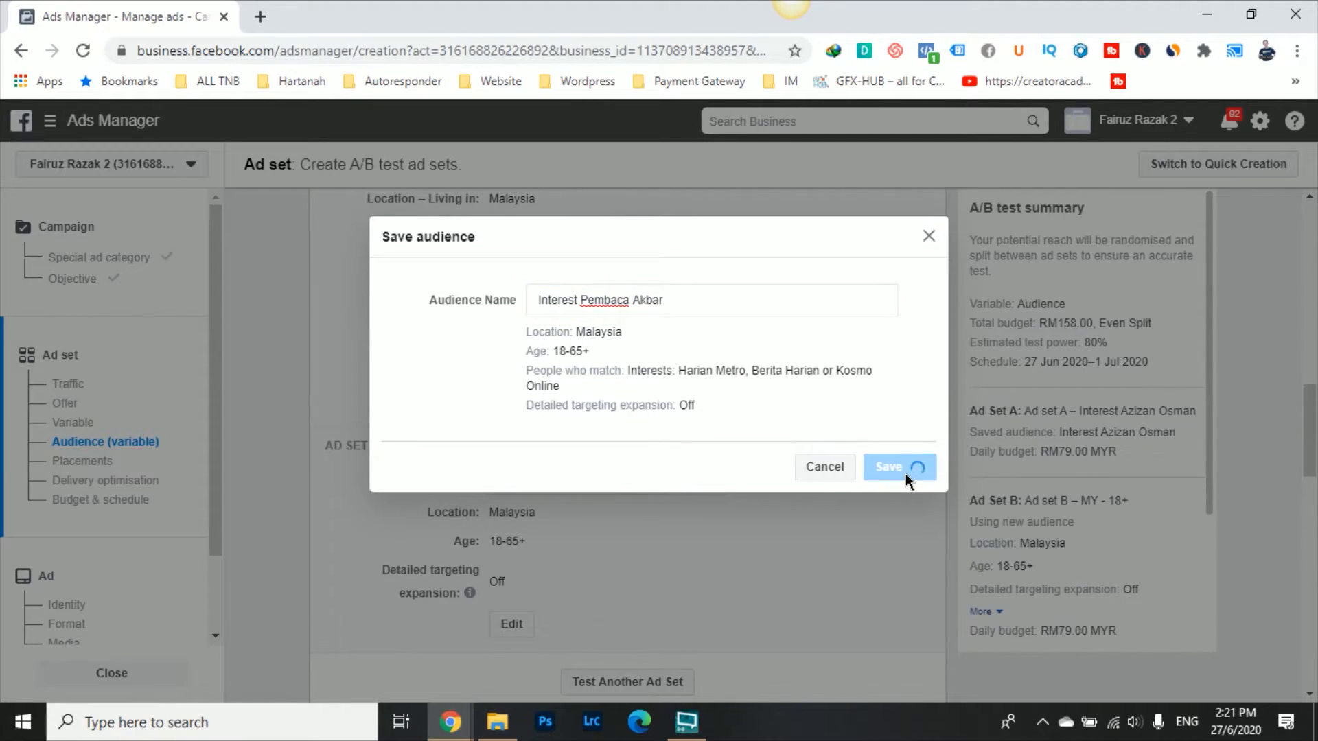
Step: Check the saved audience's targeting and apply the update to ad set B
scroll(786, 546, "down", 2)
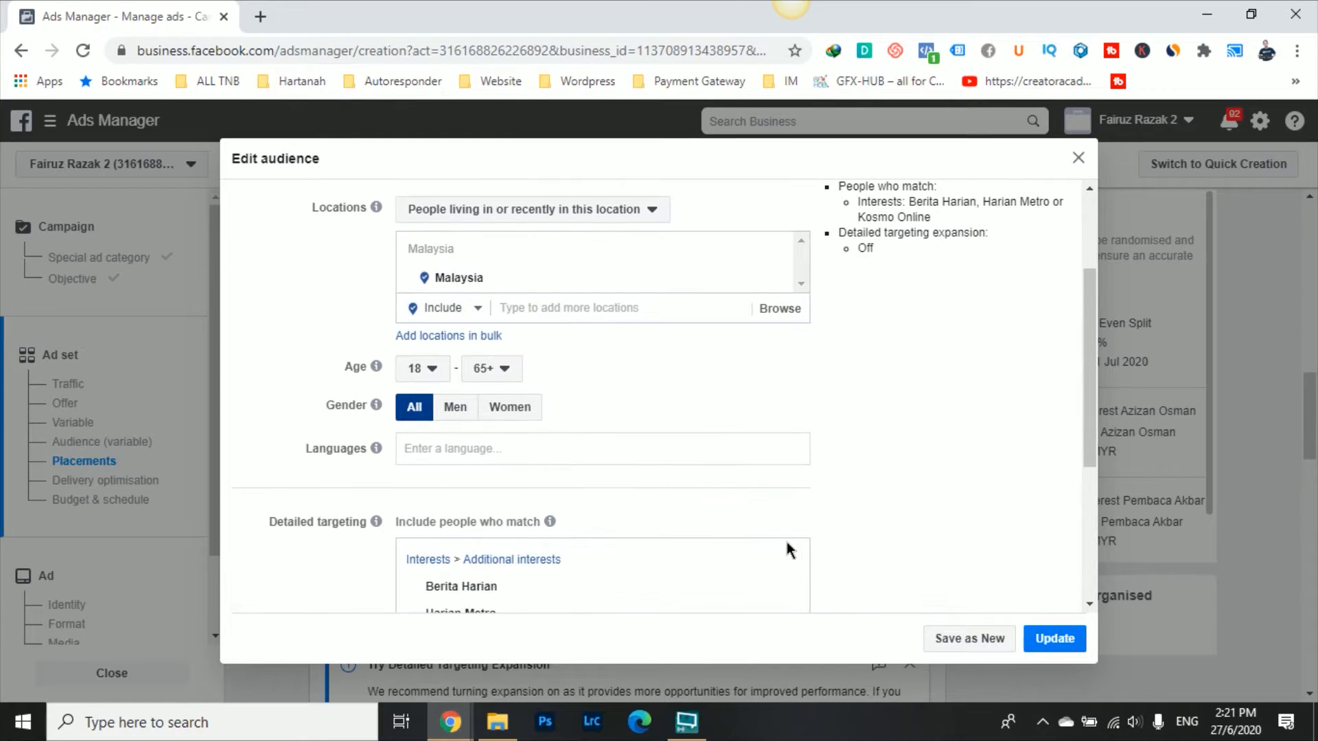
scroll(809, 555, "down", 4)
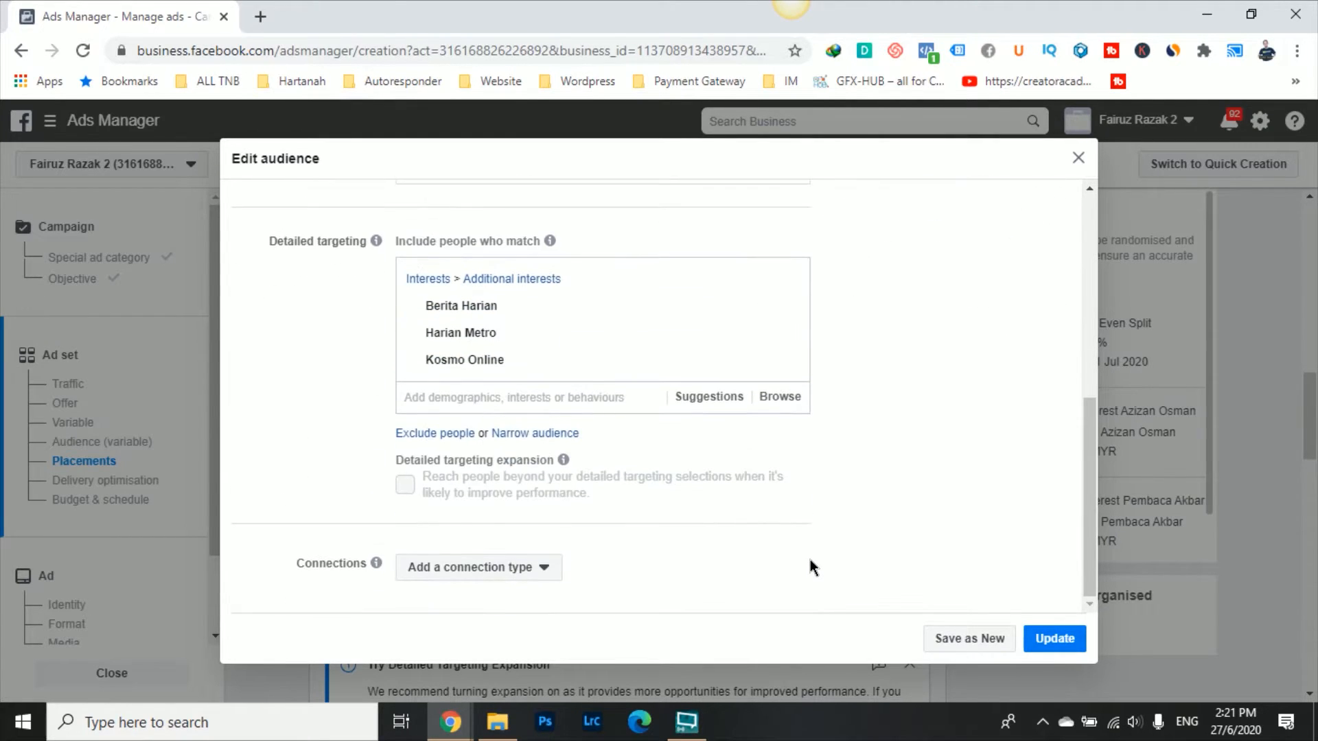
left_click(1071, 642)
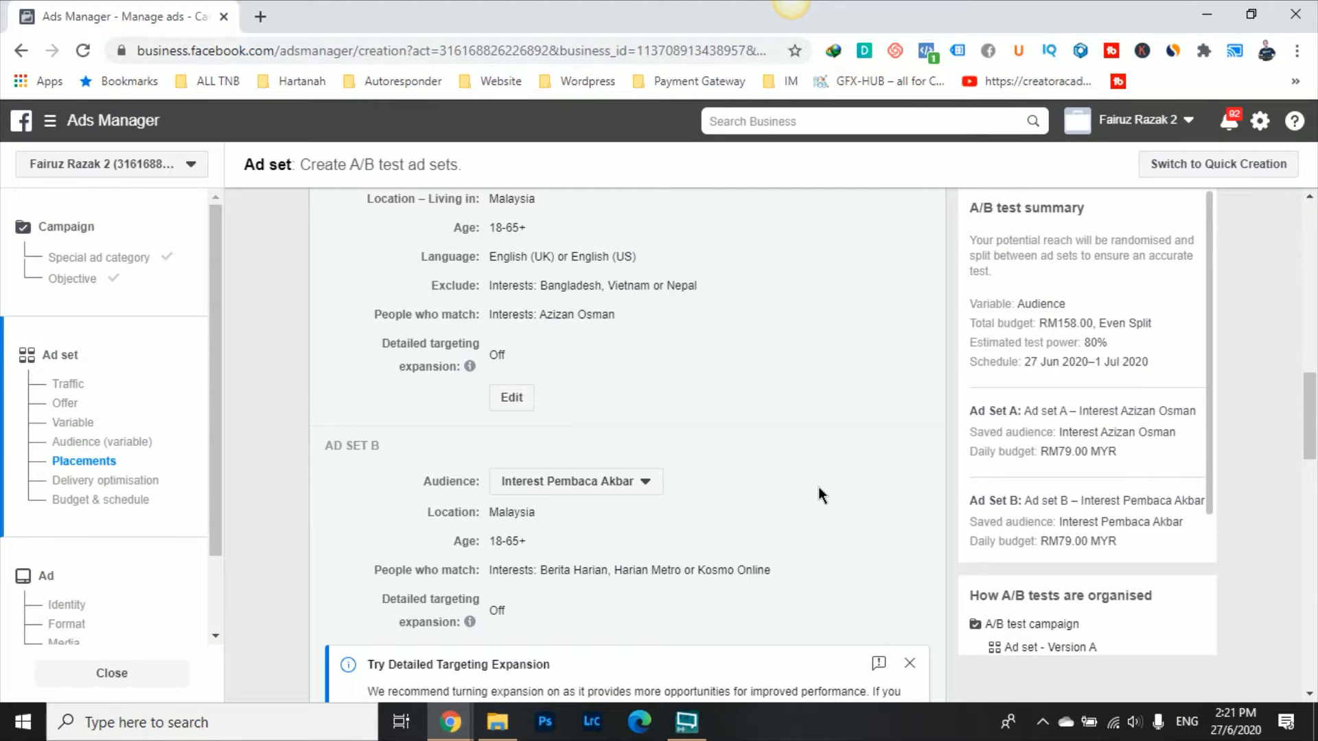
Step: Compare the audiences of ad sets A and B and dismiss the Detailed Targeting Expansion suggestion
scroll(818, 487, "up", 2)
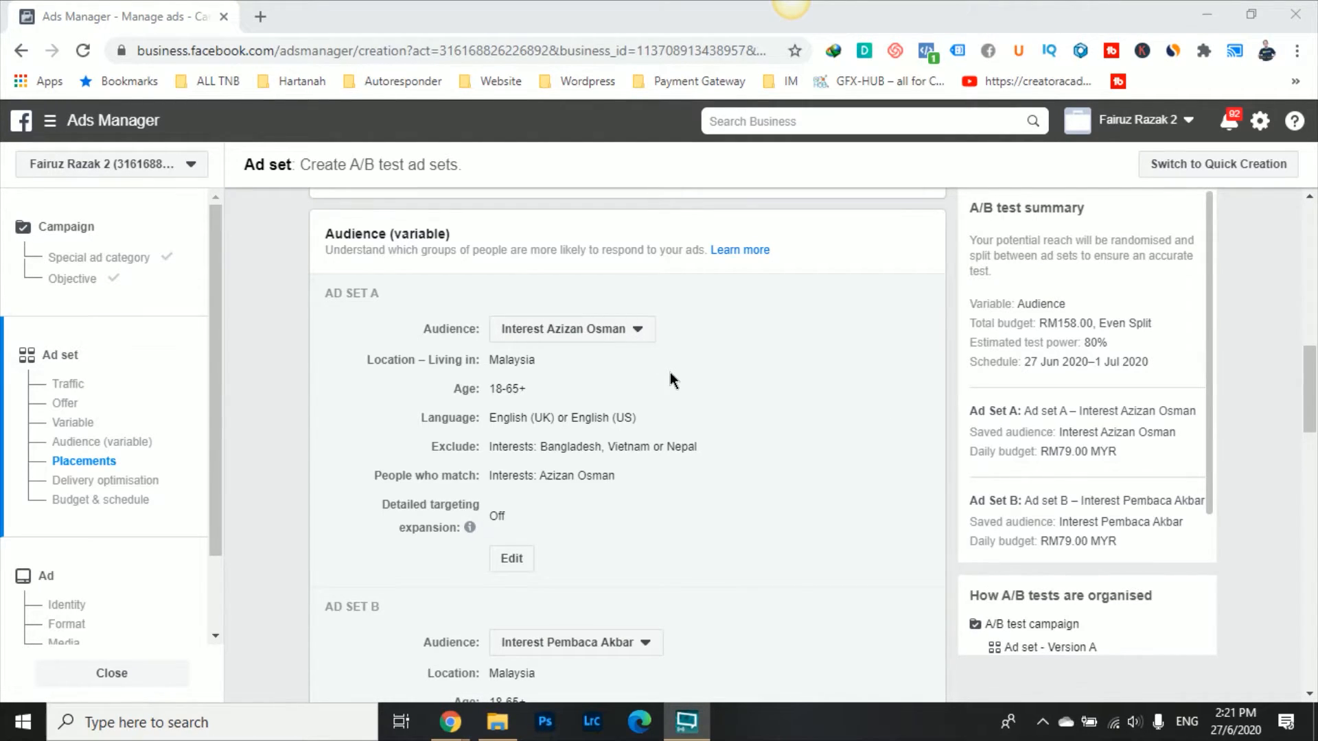
scroll(670, 372, "down", 6)
scroll(686, 420, "up", 2)
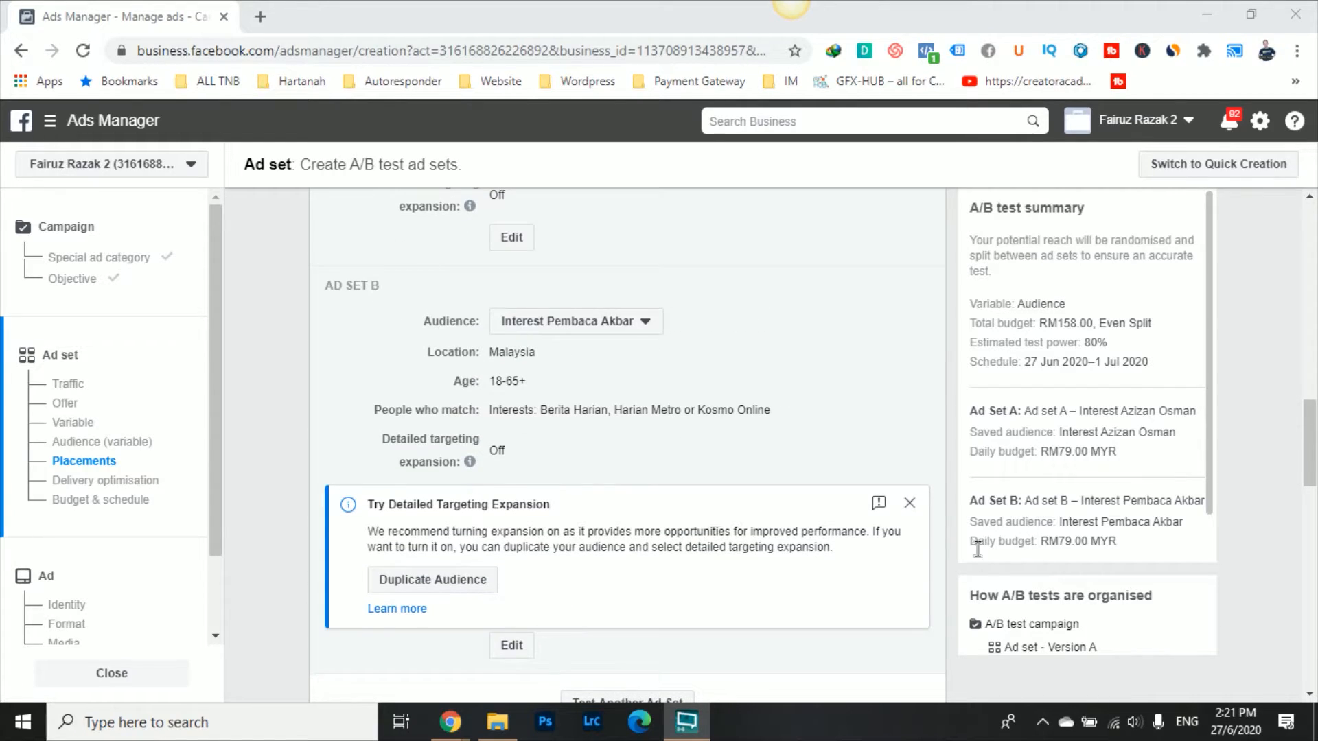
left_click(909, 505)
Step: Keep automatic placements and set the optimisation for ad delivery to Landing page views
scroll(644, 462, "down", 5)
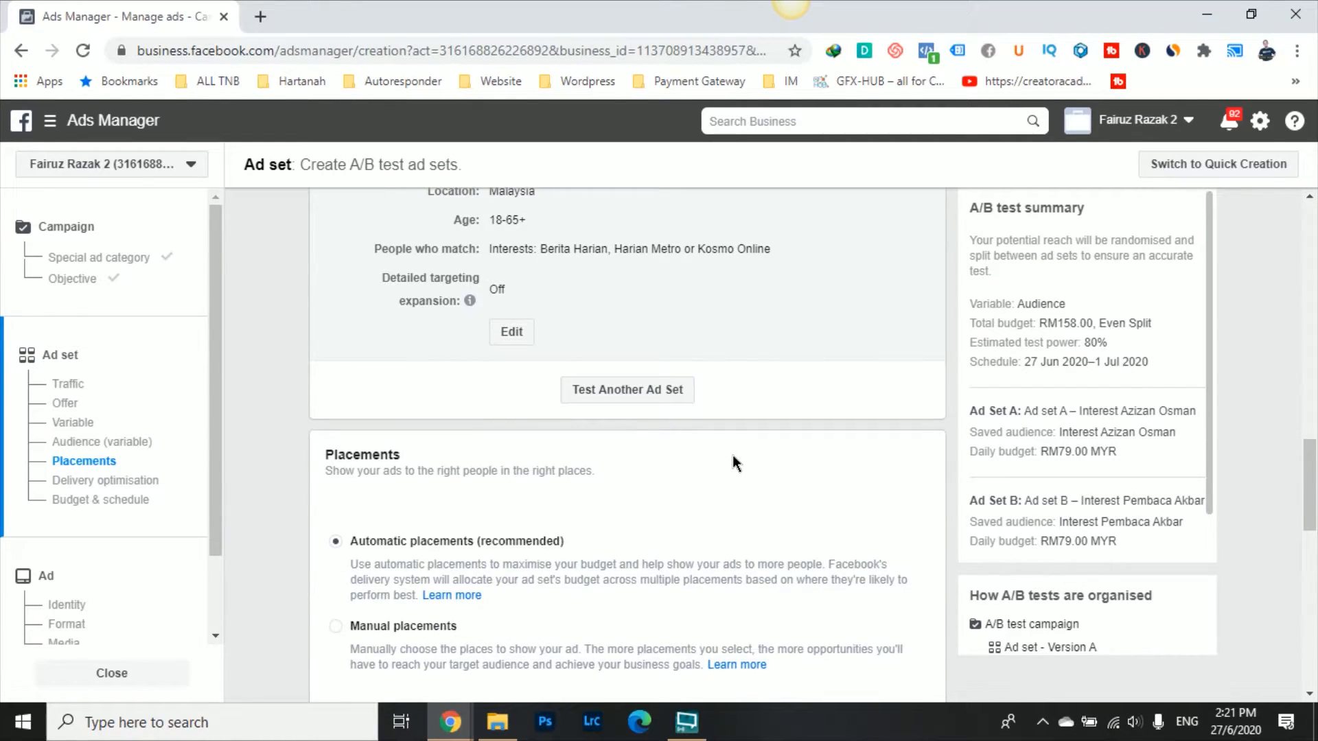
scroll(726, 471, "down", 2)
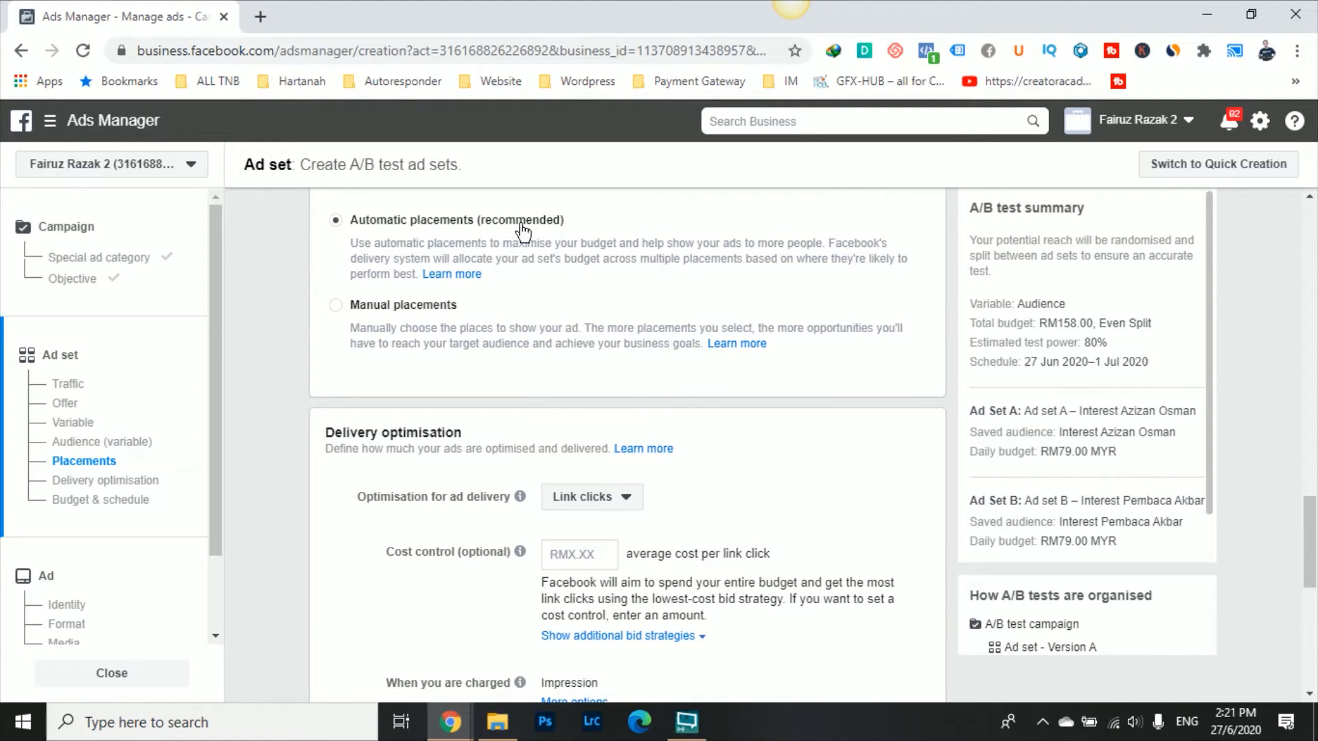
scroll(787, 422, "down", 2)
scroll(773, 423, "up", 2)
scroll(773, 423, "down", 2)
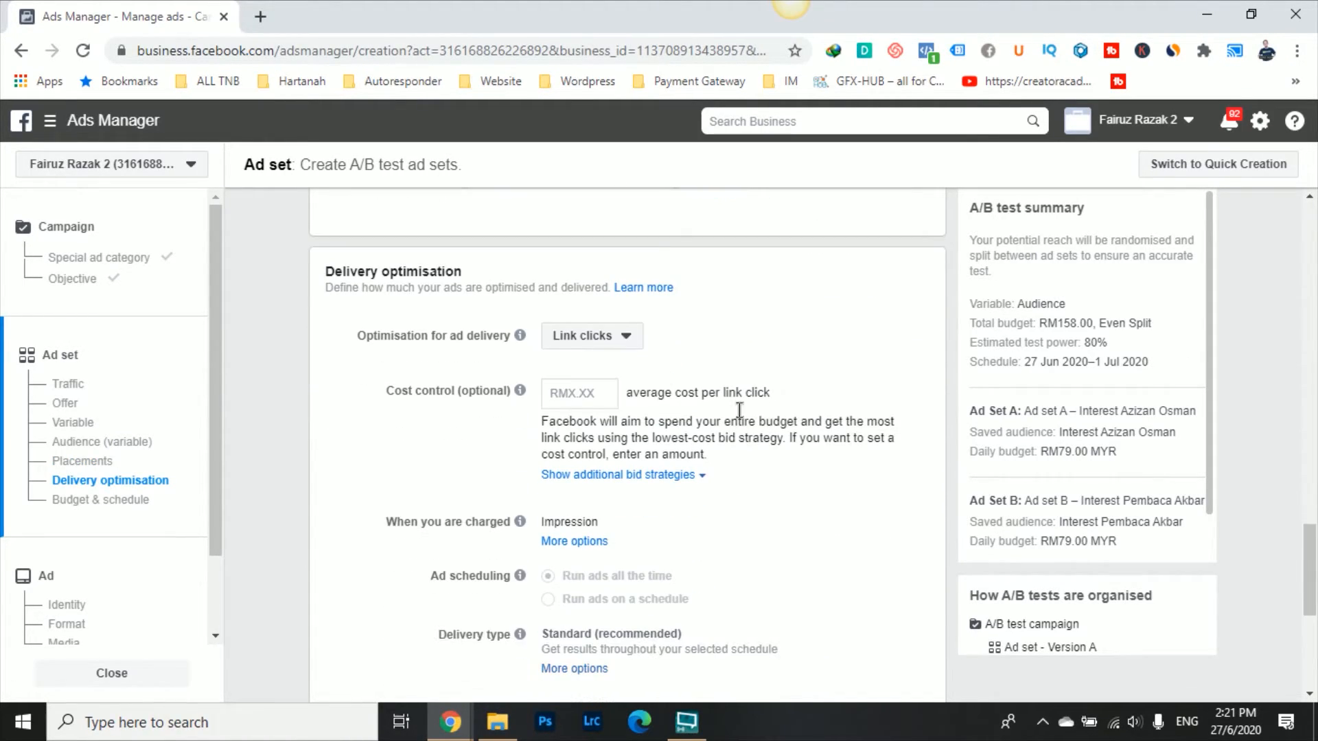
scroll(847, 412, "down", 2)
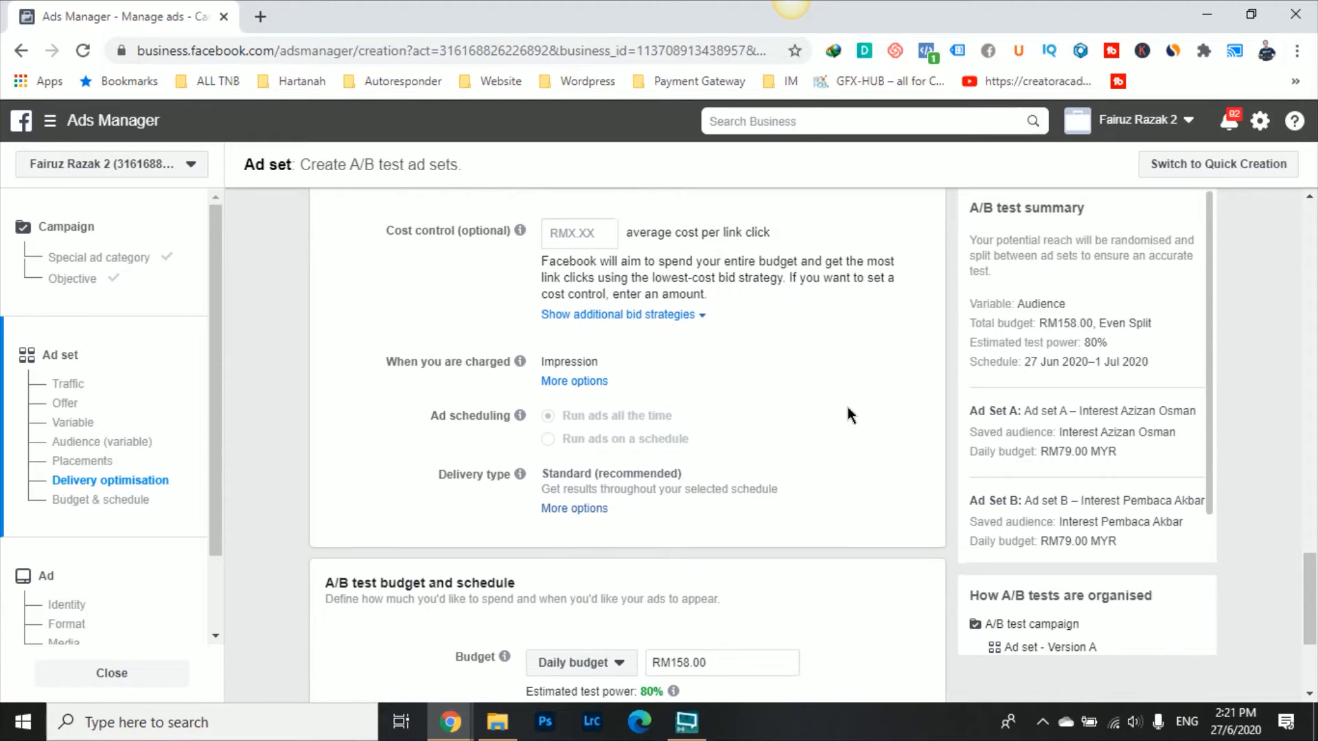
scroll(847, 412, "up", 2)
left_click(605, 338)
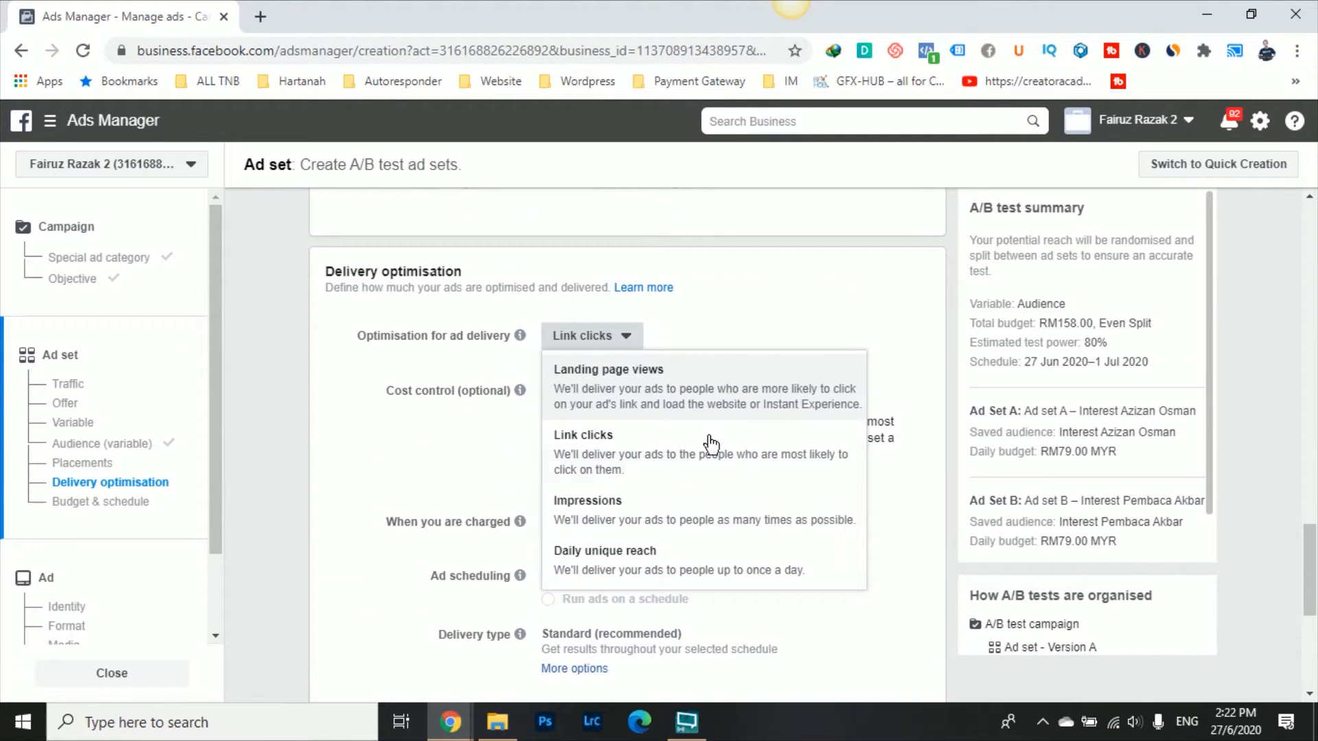
left_click(778, 357)
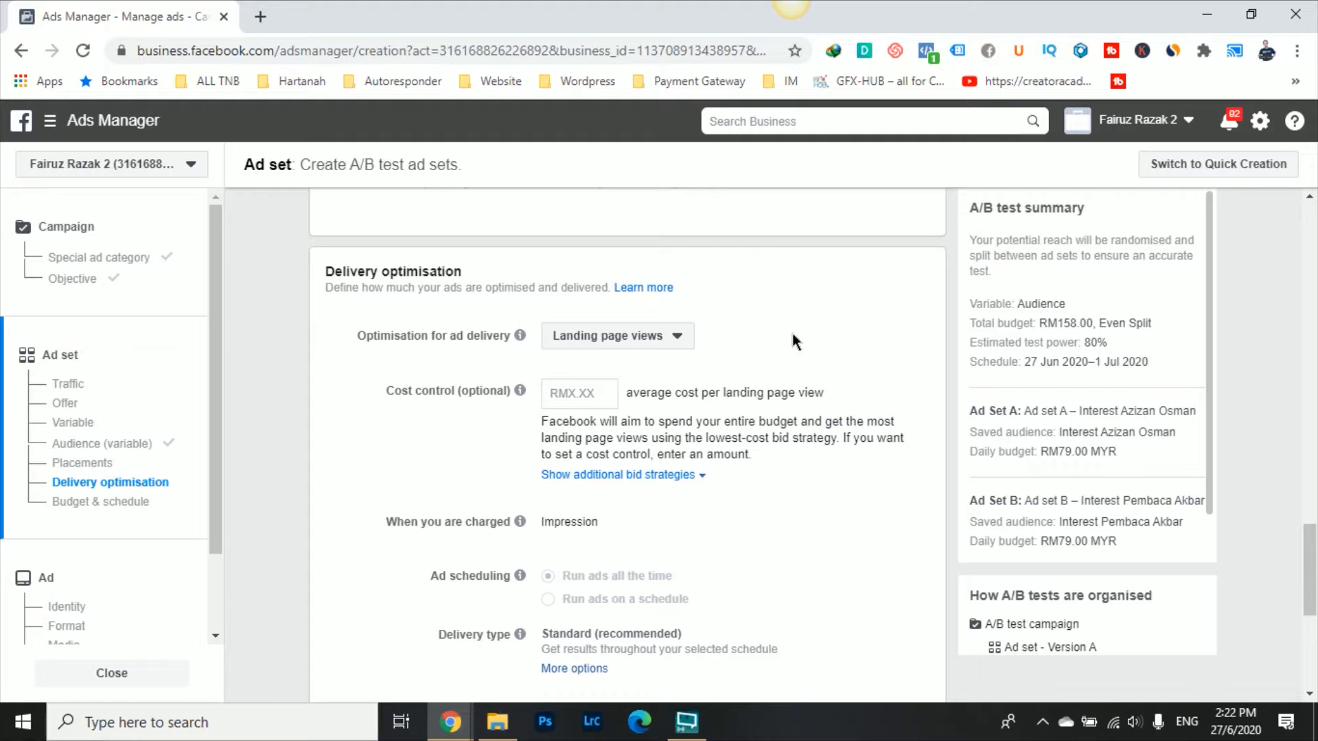
Step: Set the A/B test's daily budget to RM50.00
scroll(858, 464, "down", 2)
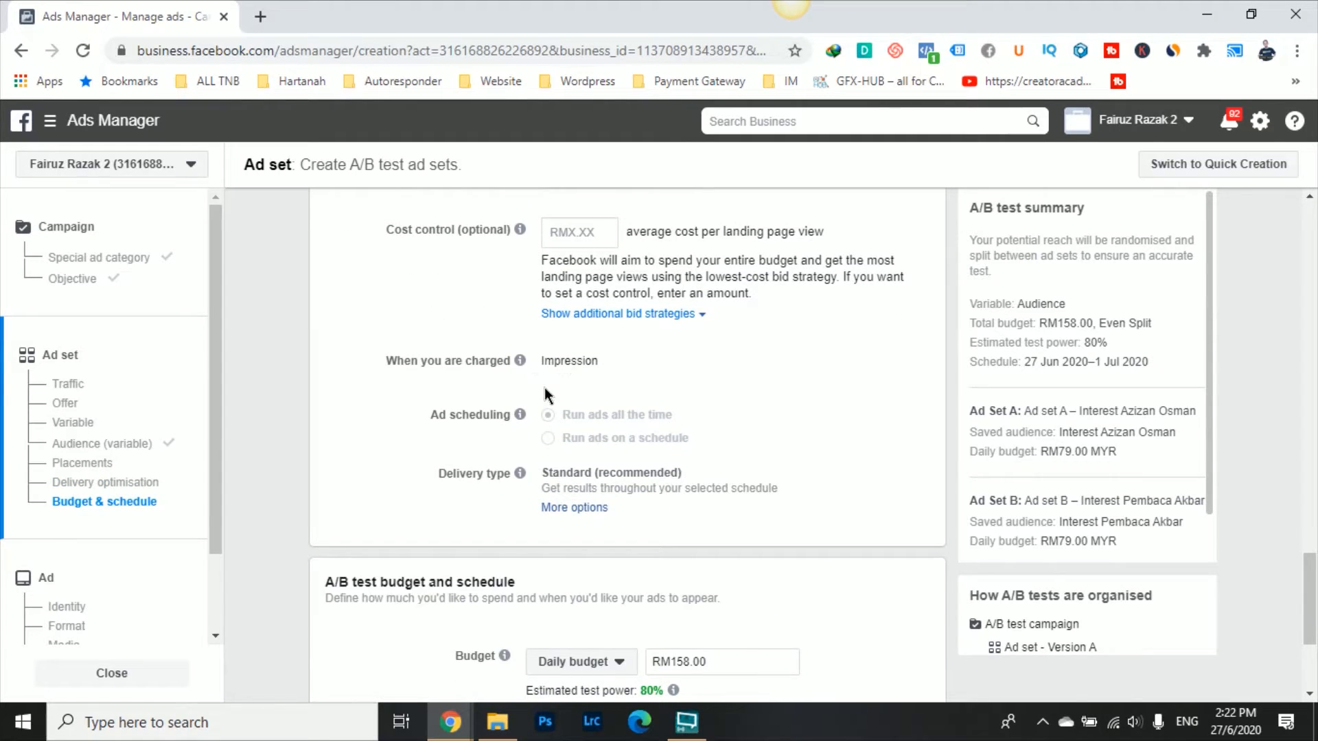
scroll(729, 508, "down", 3)
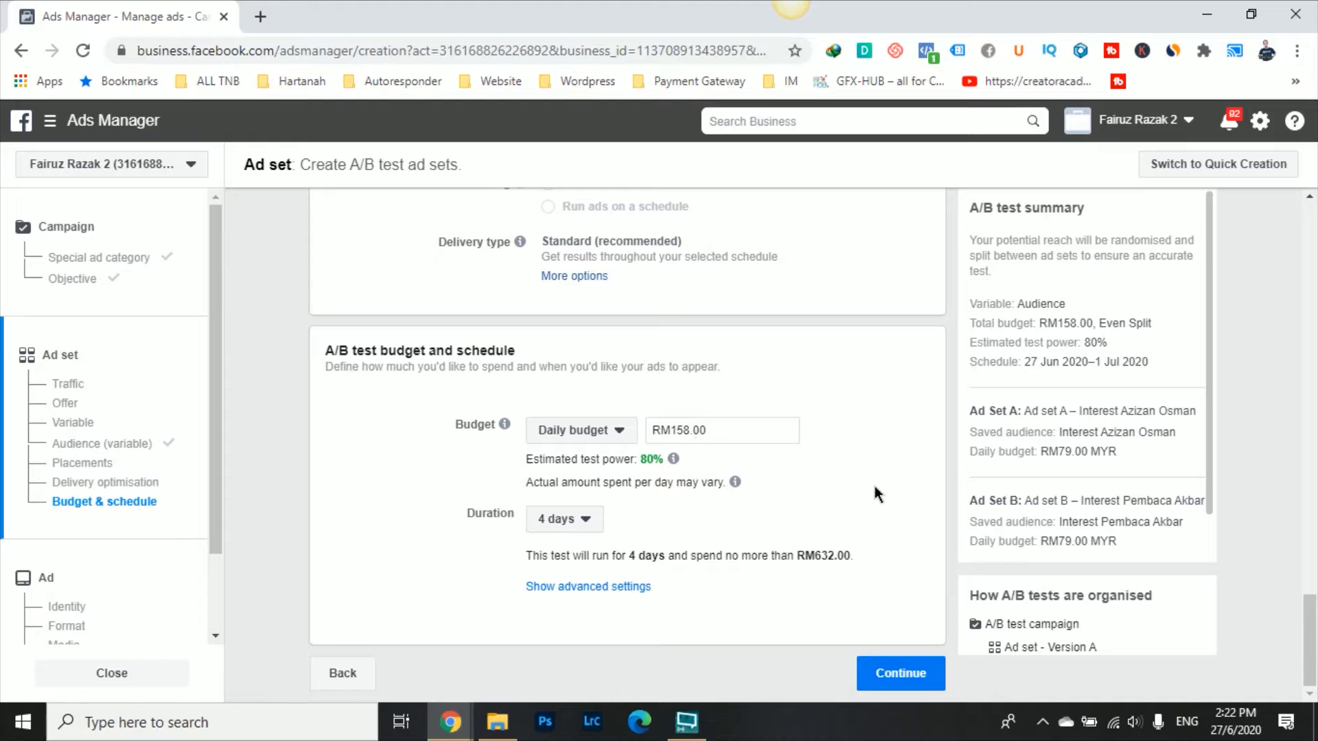
left_click_drag(690, 430, 671, 430)
left_click(685, 430)
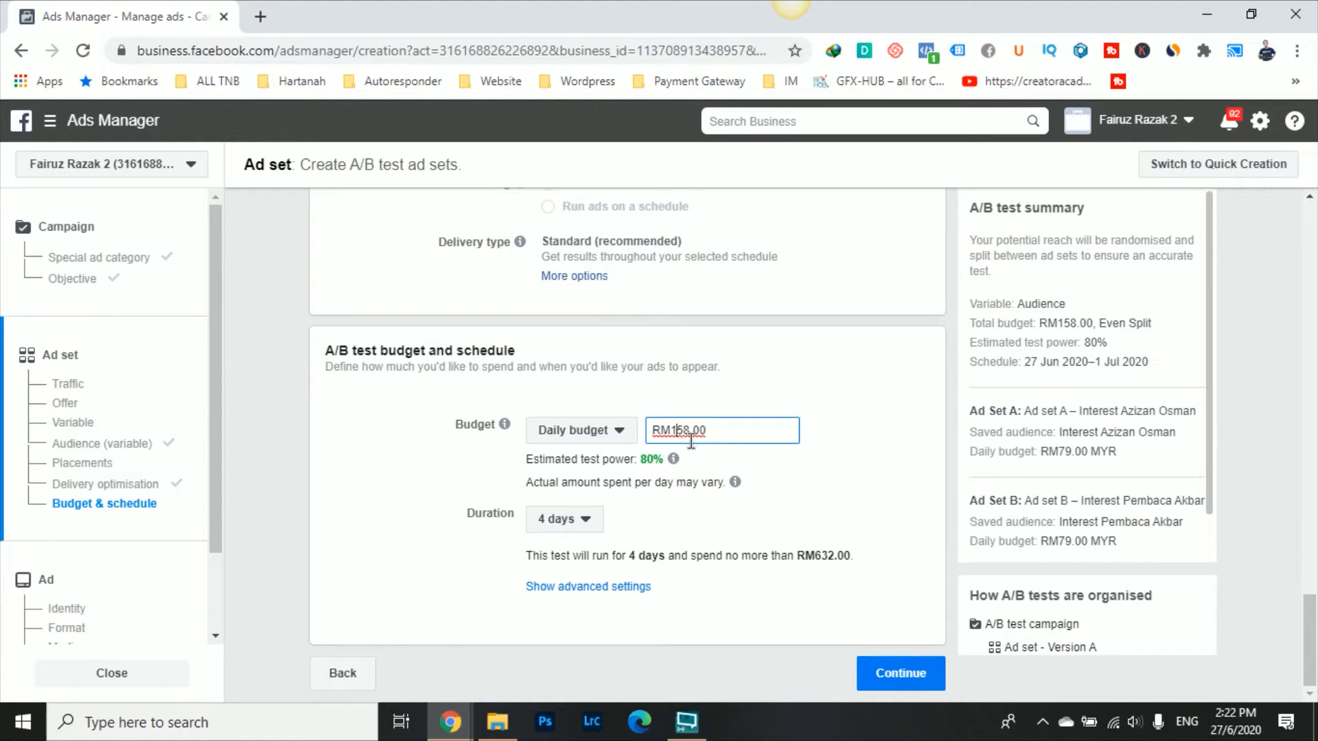
key("BackSpace")
key("BackSpace")
key("BackSpace")
type("50")
double_click(846, 394)
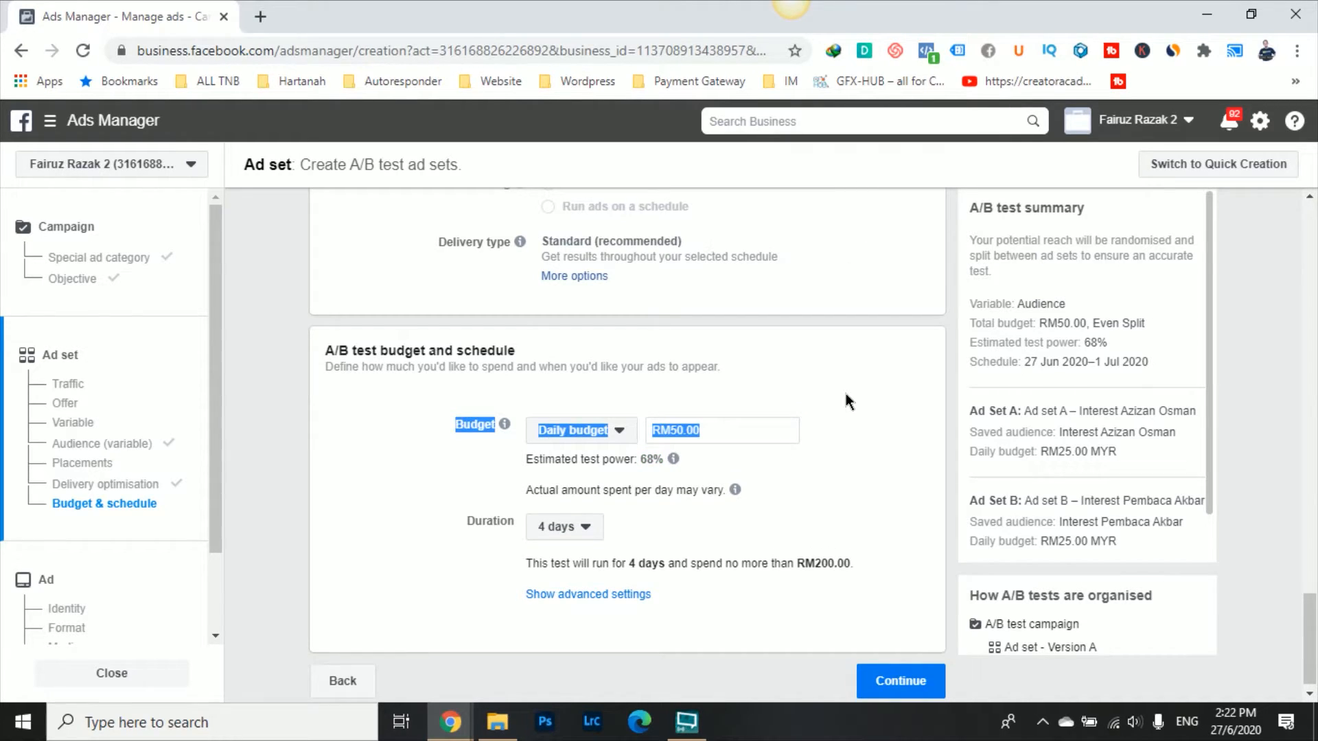
scroll(917, 488, "down", 1)
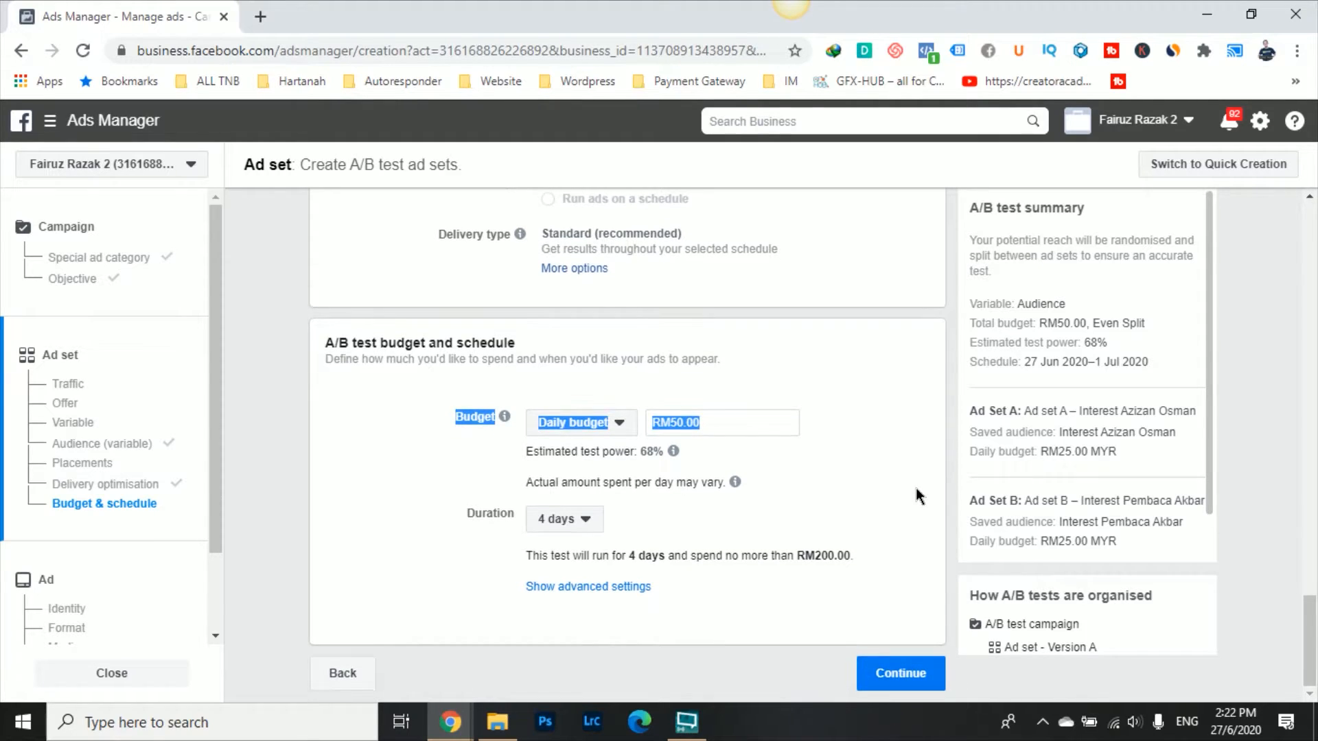
left_click(790, 440)
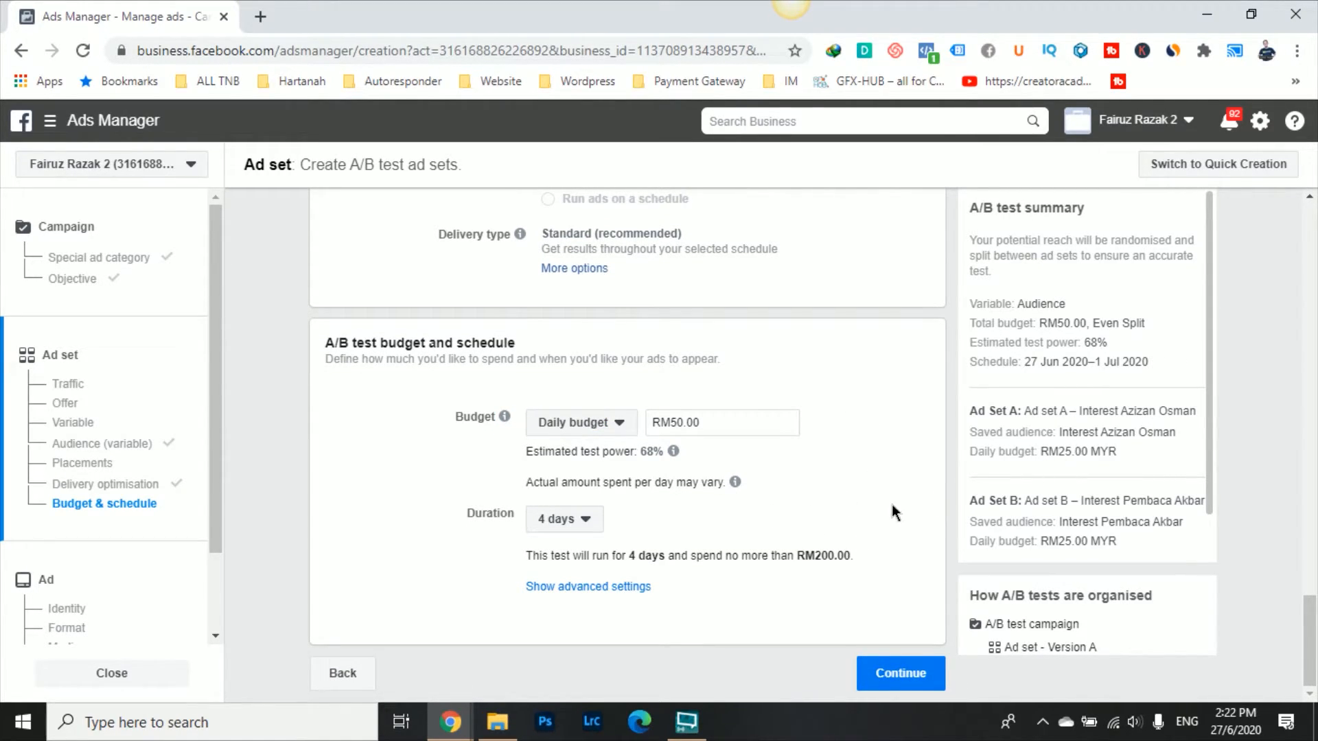
Step: Continue to the ad setup and paste the link to the article "Cara Buat Iklan Facebook Terus ke Whatsapp" as the website URL
left_click(891, 685)
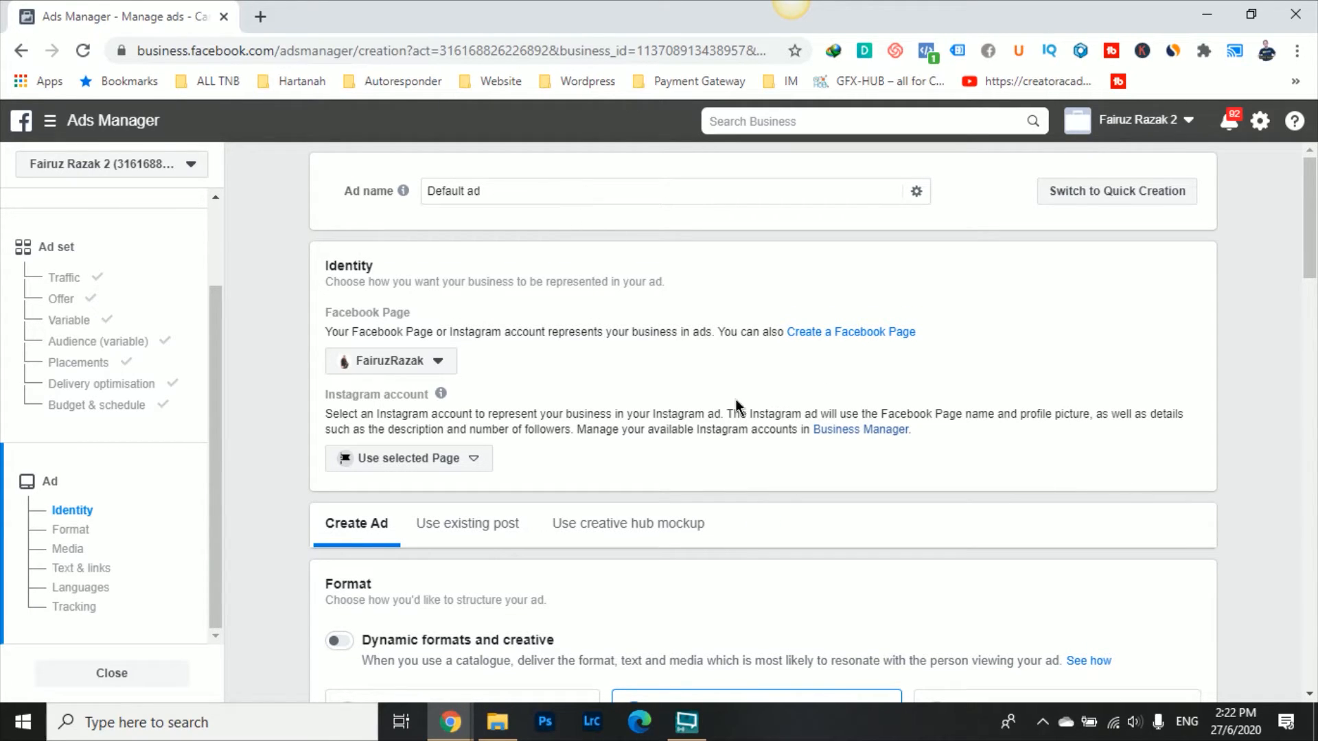
scroll(739, 412, "down", 4)
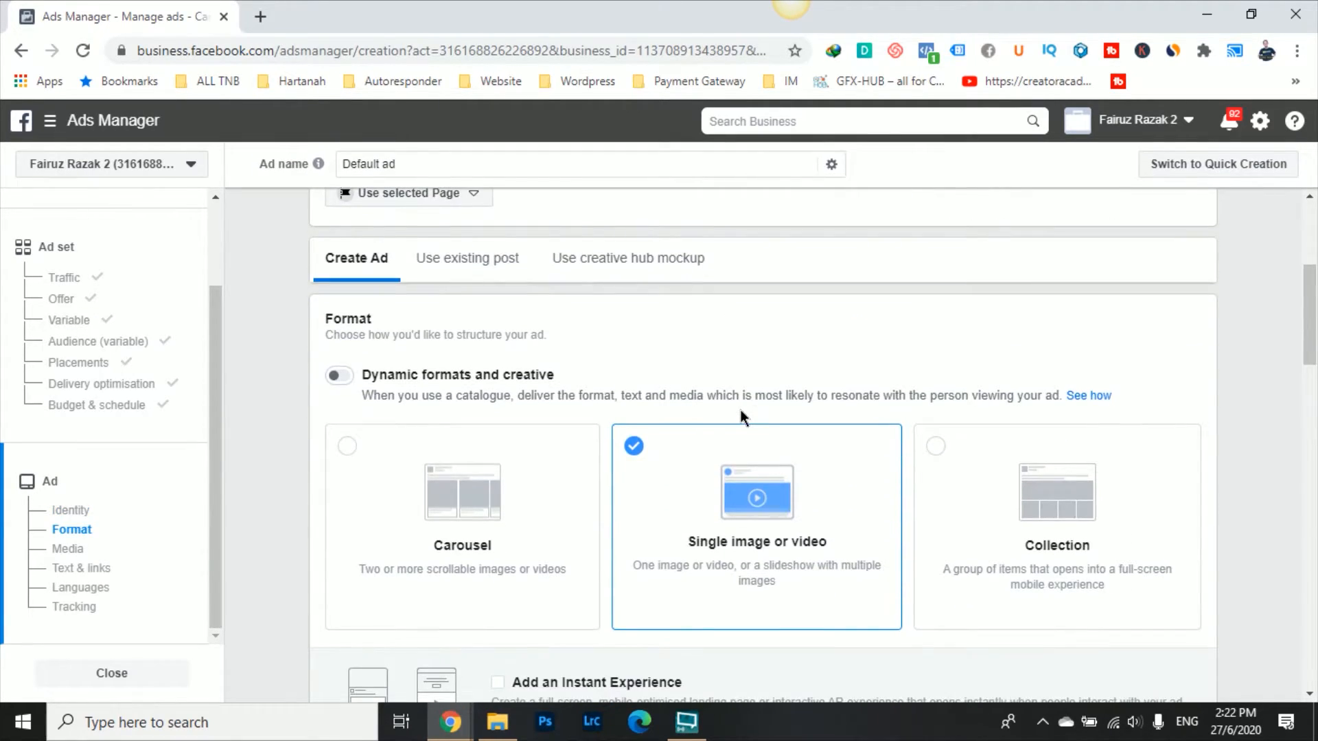
scroll(740, 412, "down", 4)
scroll(740, 412, "down", 6)
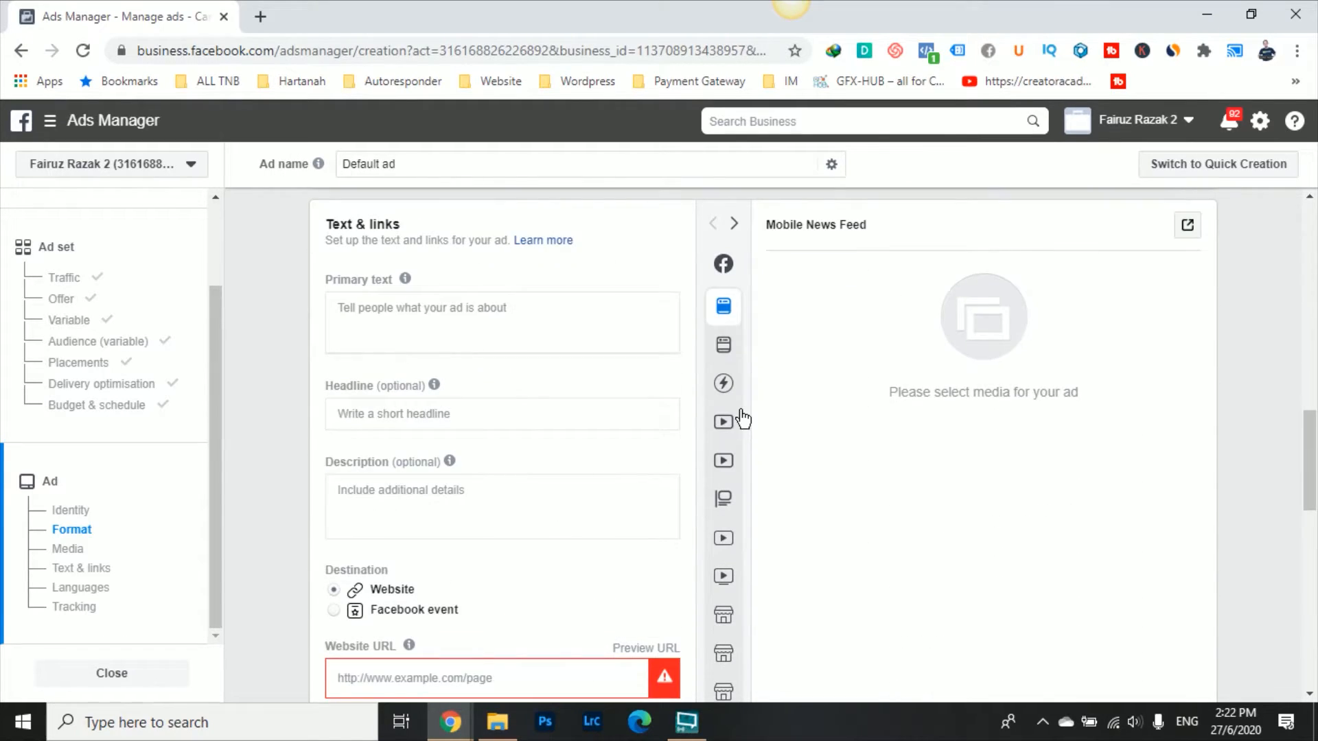
left_click(497, 615)
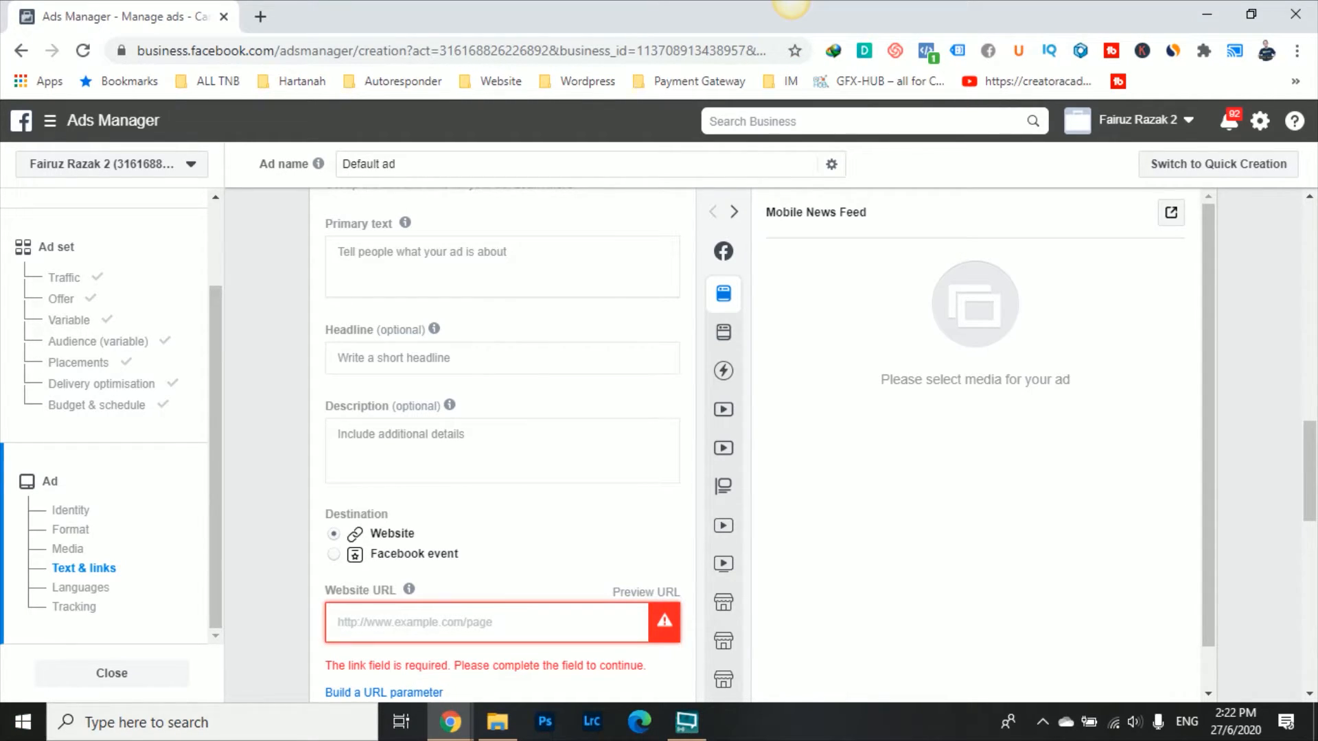
left_click(791, 0)
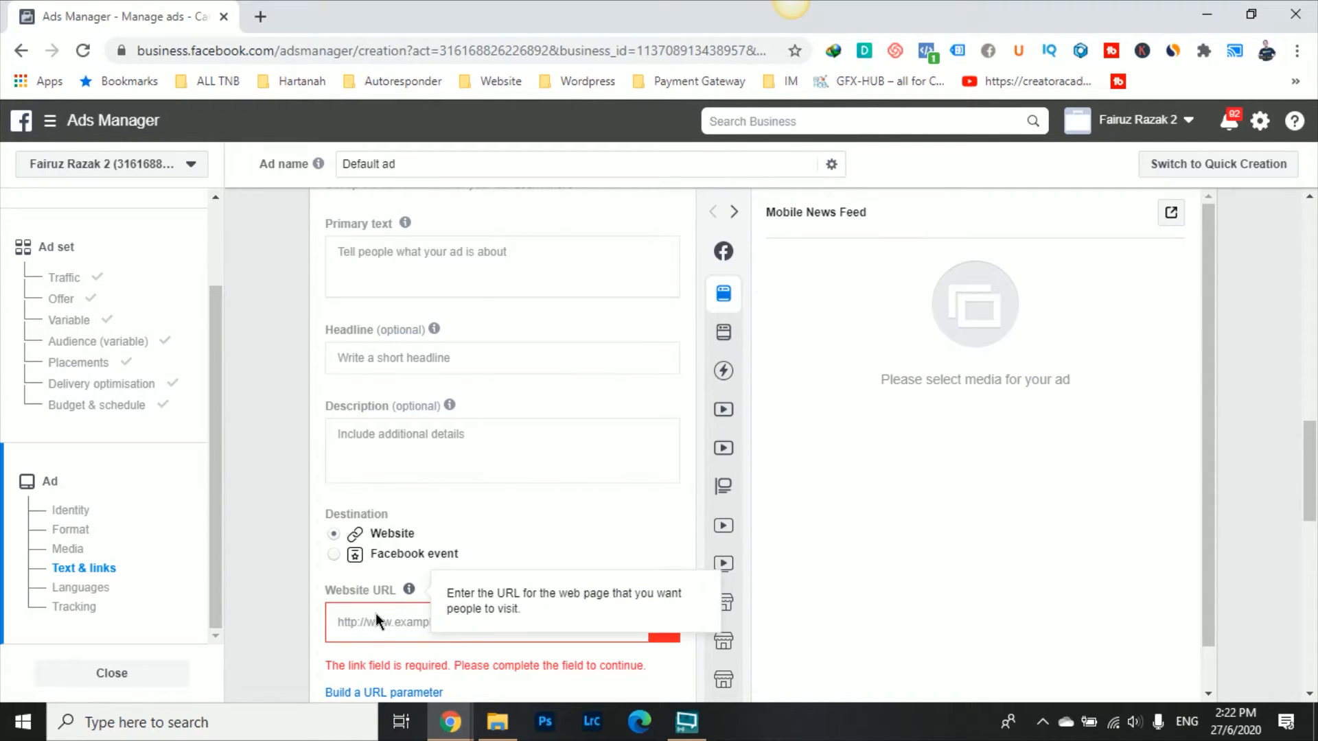
left_click(397, 622)
key("ctrl+v")
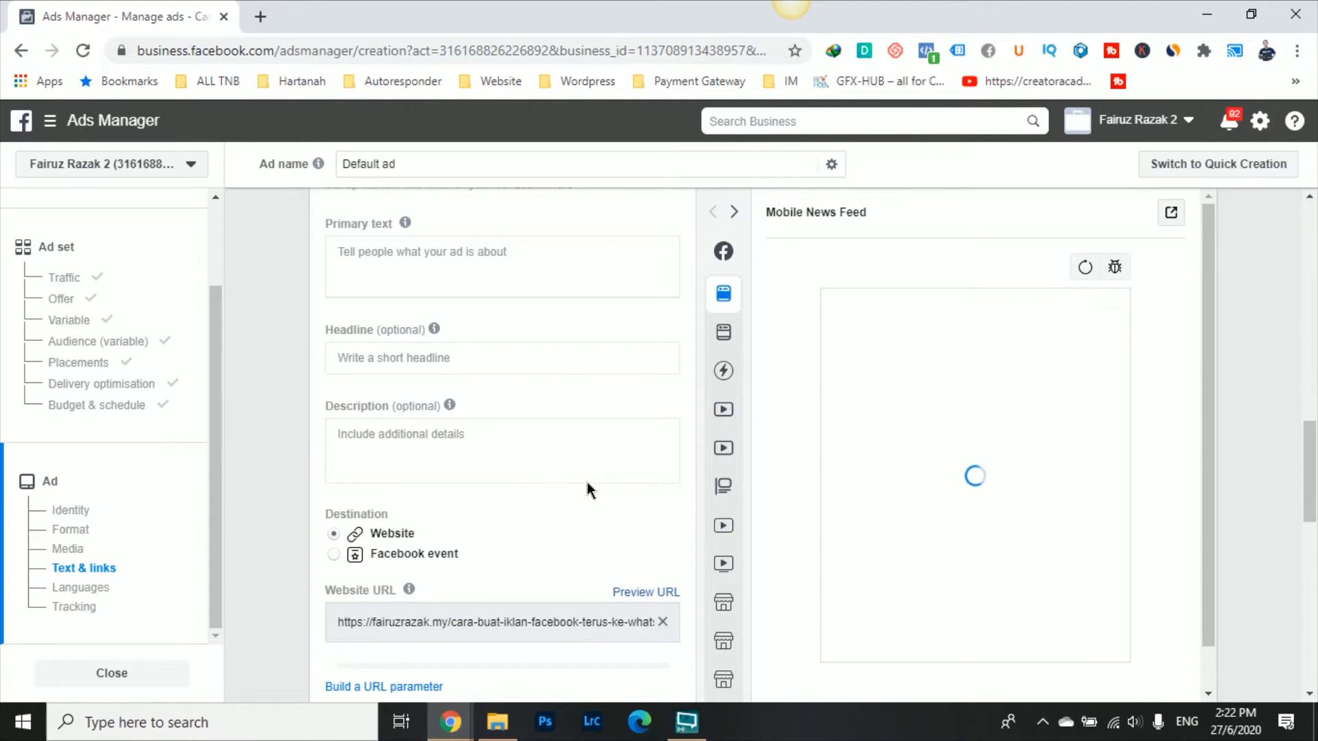
Step: Enter "Jom belajar cara buat Facebook Ads ke Whatsapp" as the ad's primary text
left_click(425, 276)
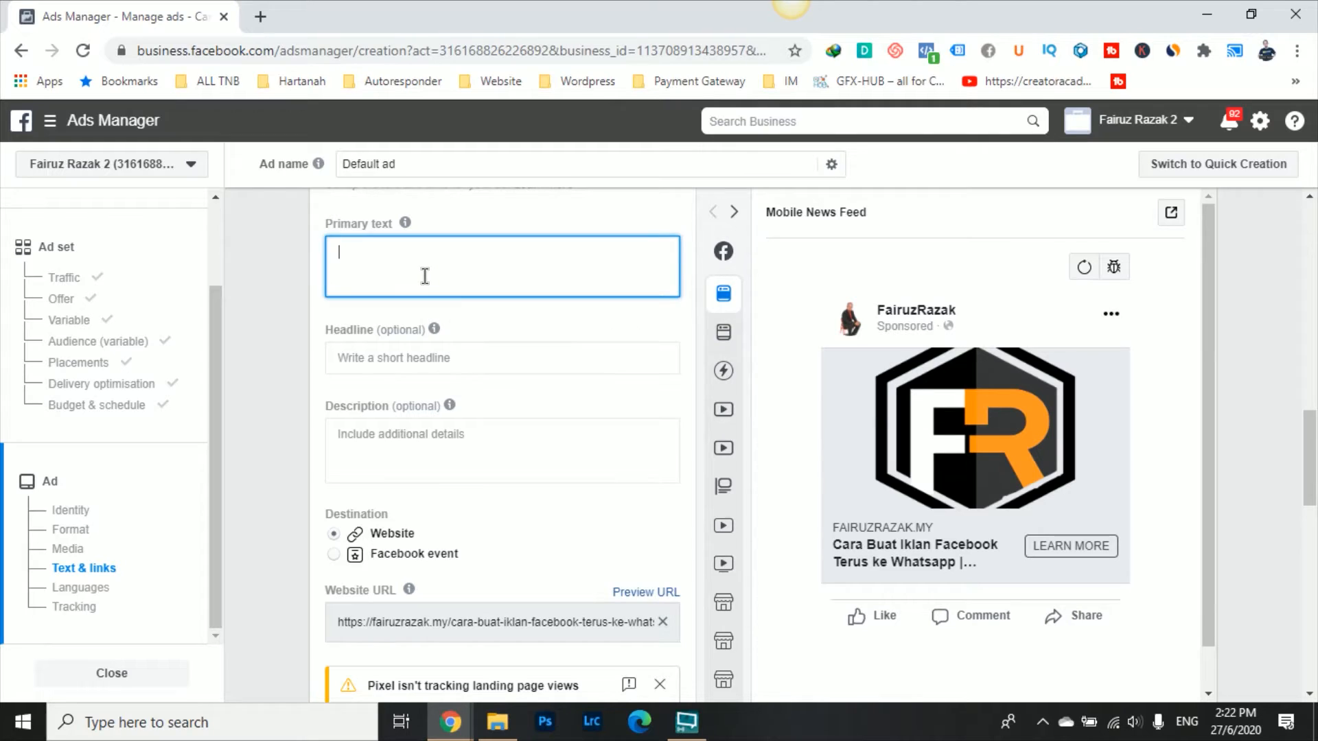
type("Jom belajar cara buat FN Ad")
key("BackSpace")
key("BackSpace")
key("BackSpace")
key("BackSpace")
key("BackSpace")
key("BackSpace")
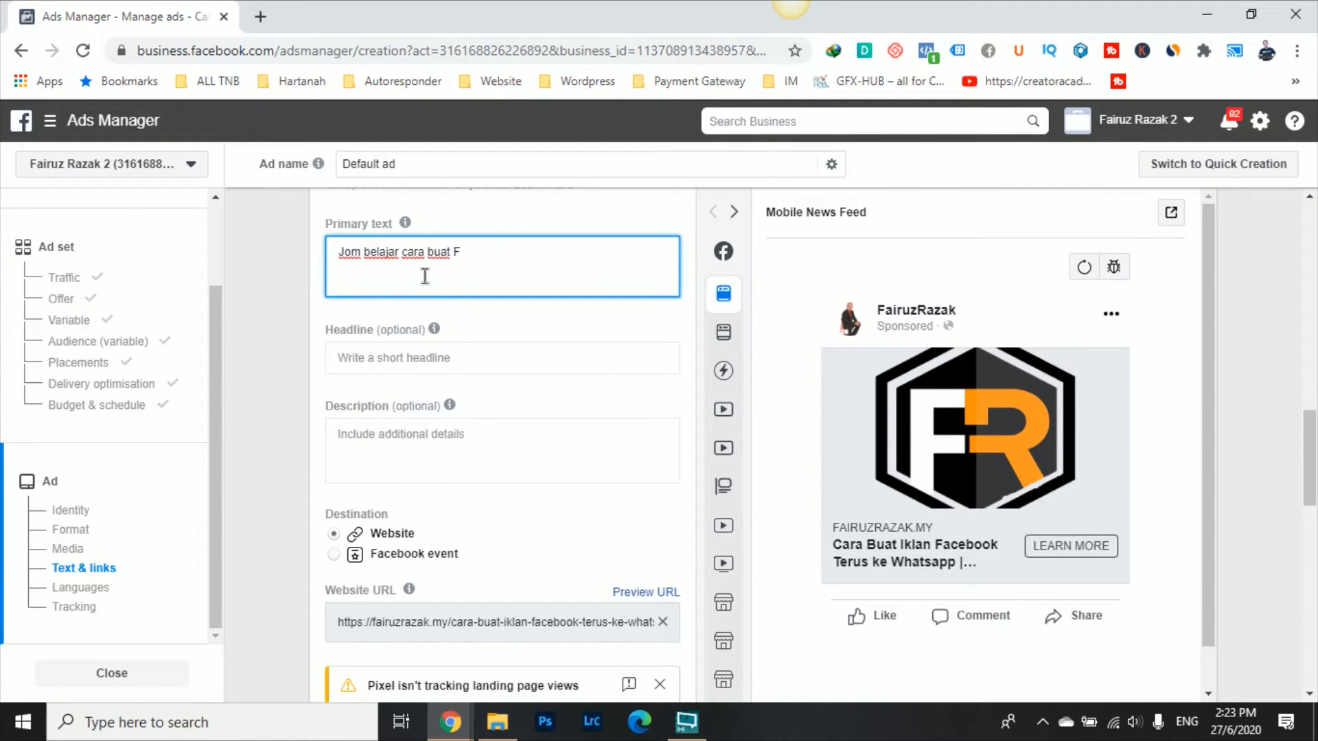
type("acebook Ad")
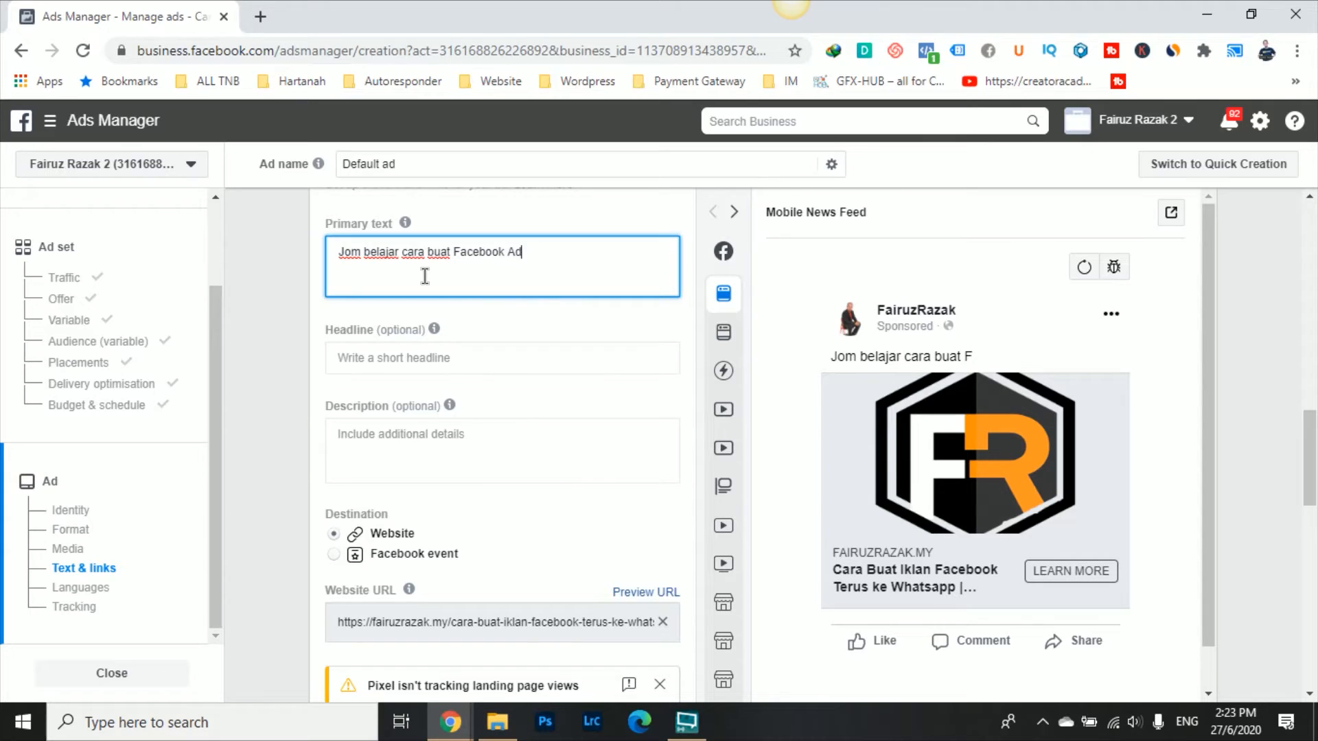
type("s ke Whatsapp")
left_click(533, 328)
Step: Upload the image "Cara Buat Iklan Direct ke Whatsapp" from the Thumbnail folder and use it as the ad's media
scroll(544, 353, "up", 3)
scroll(547, 352, "up", 4)
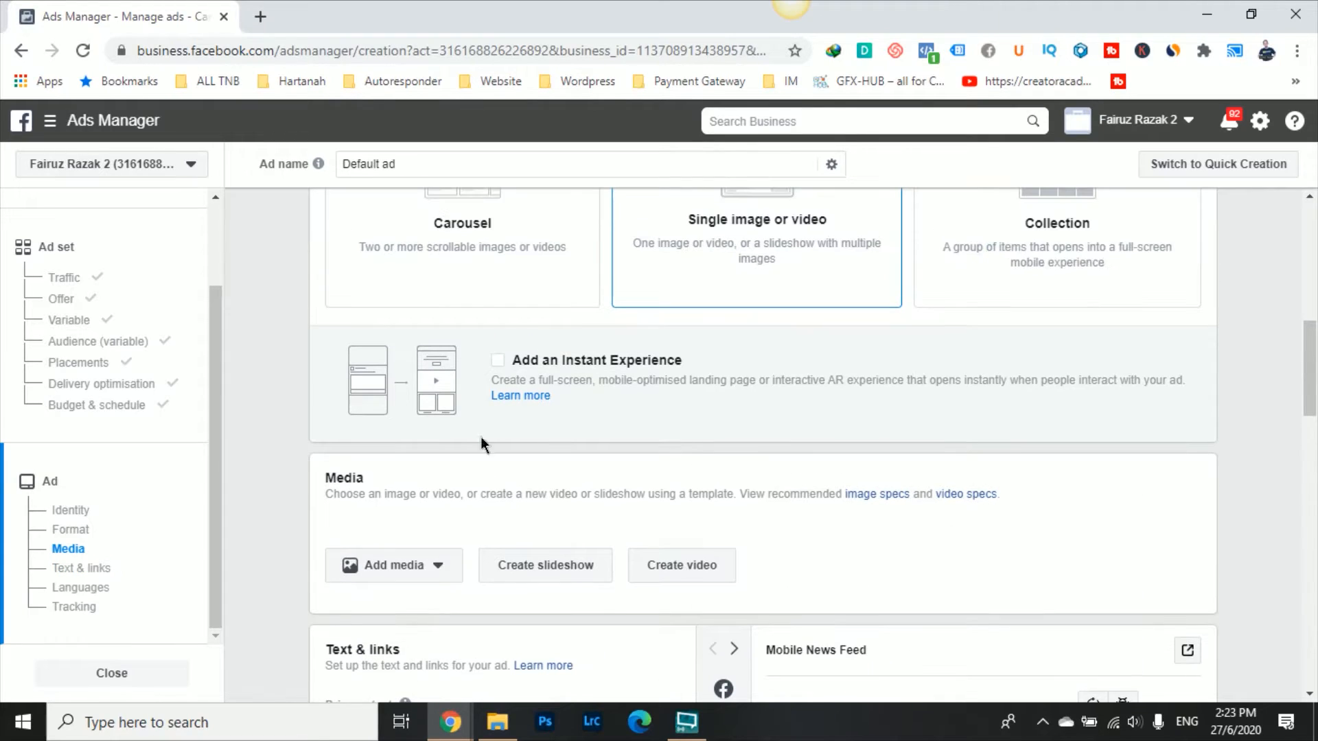
left_click(414, 573)
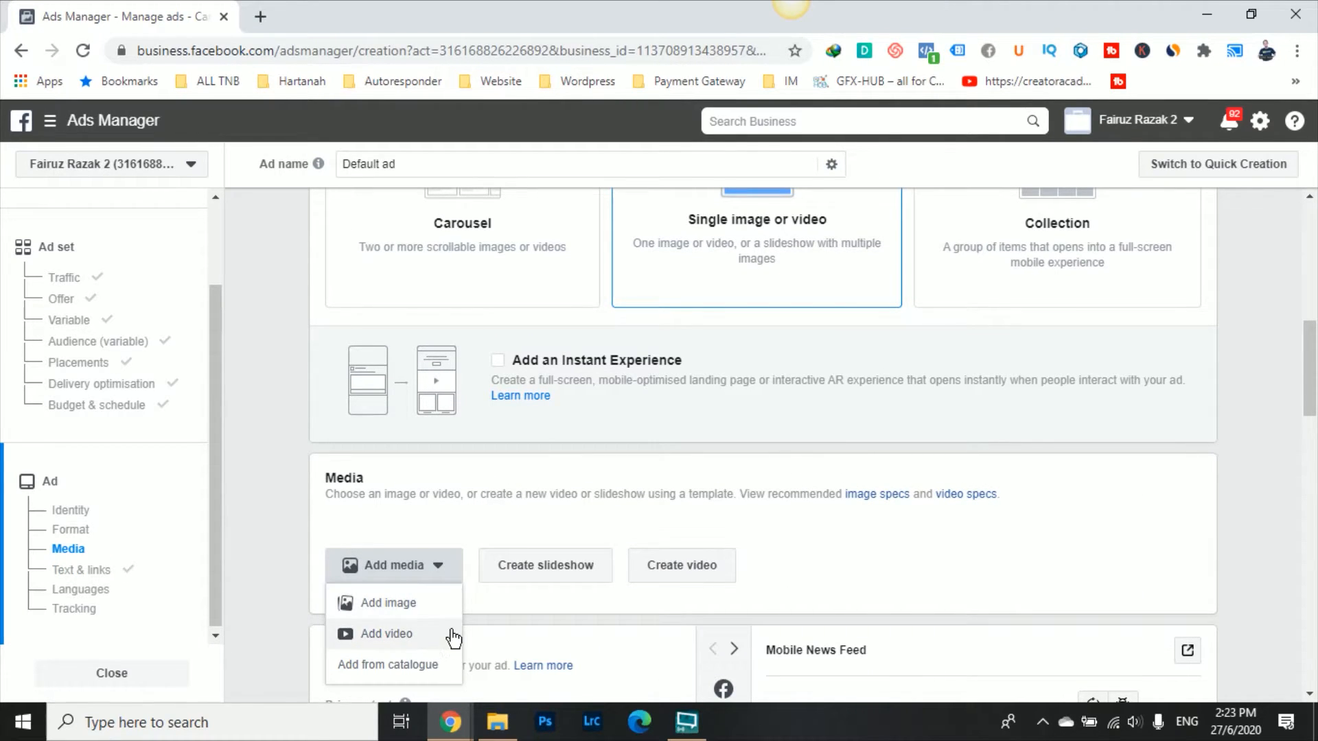
left_click(414, 607)
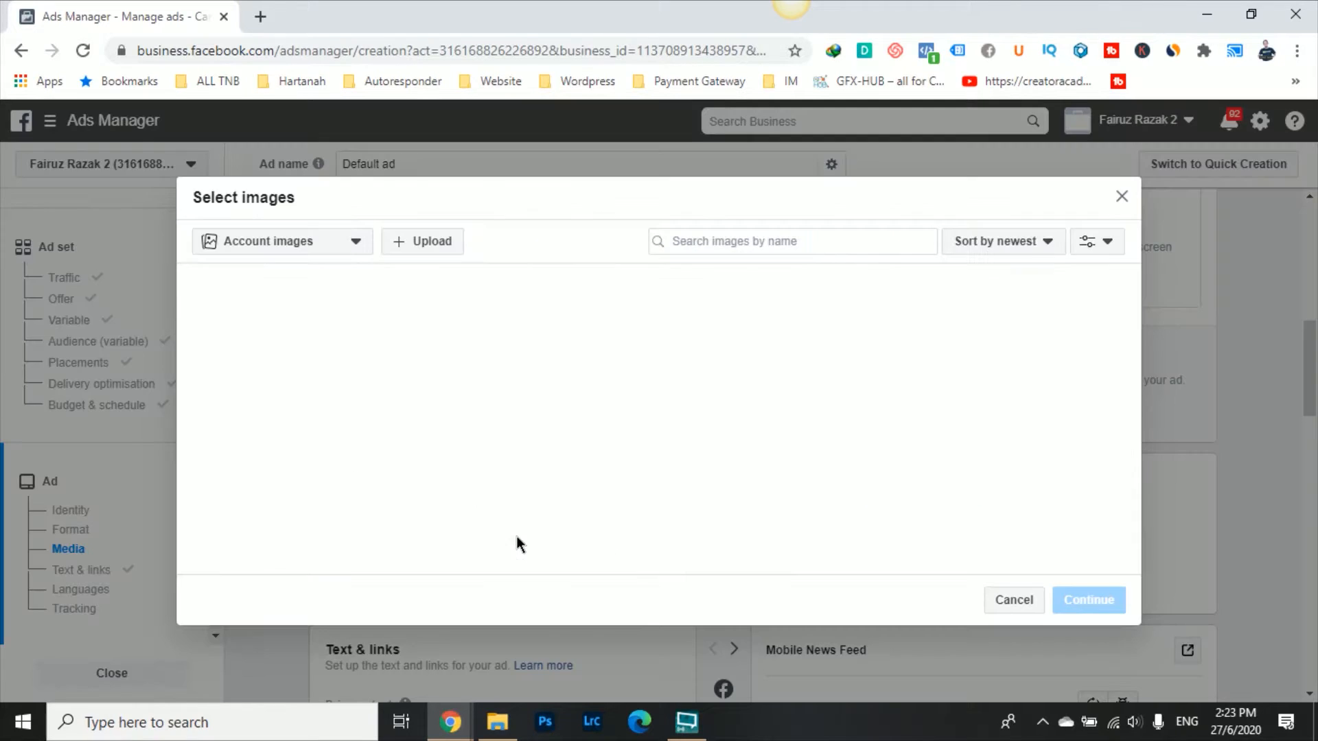
left_click(300, 243)
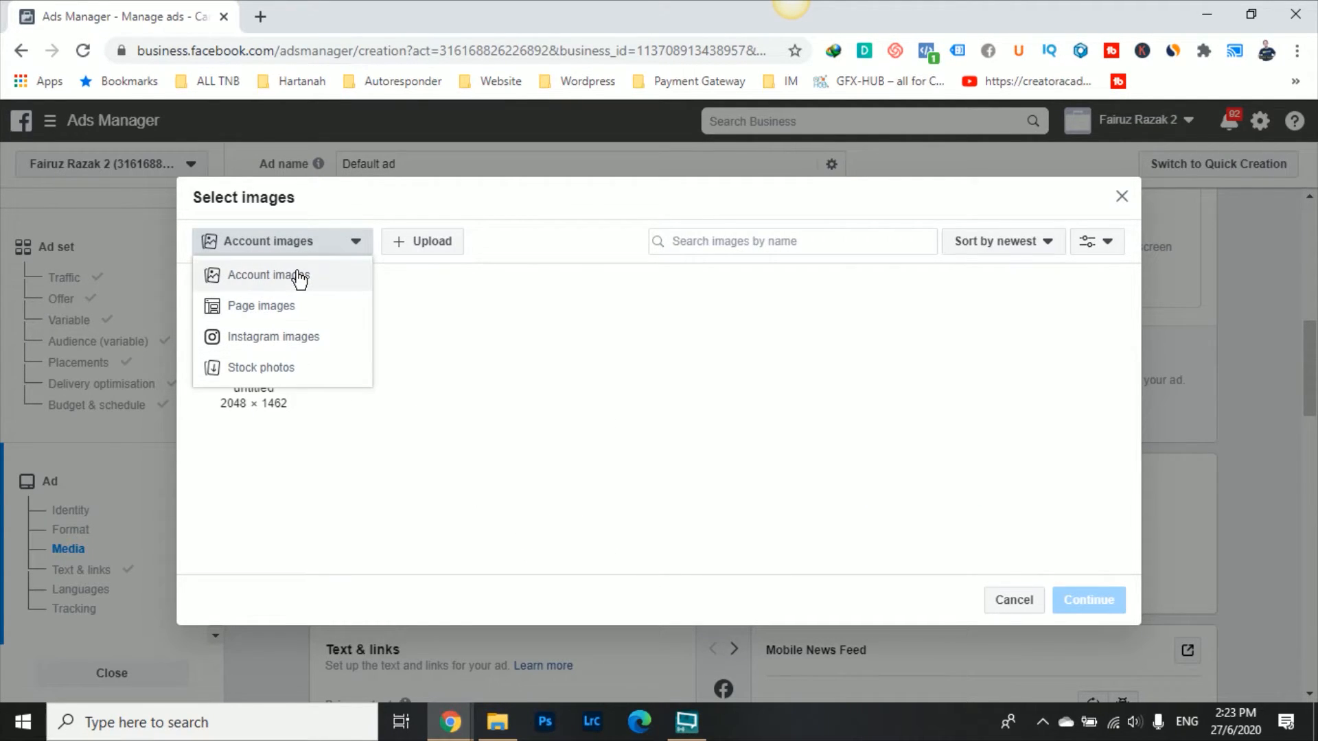
left_click(449, 250)
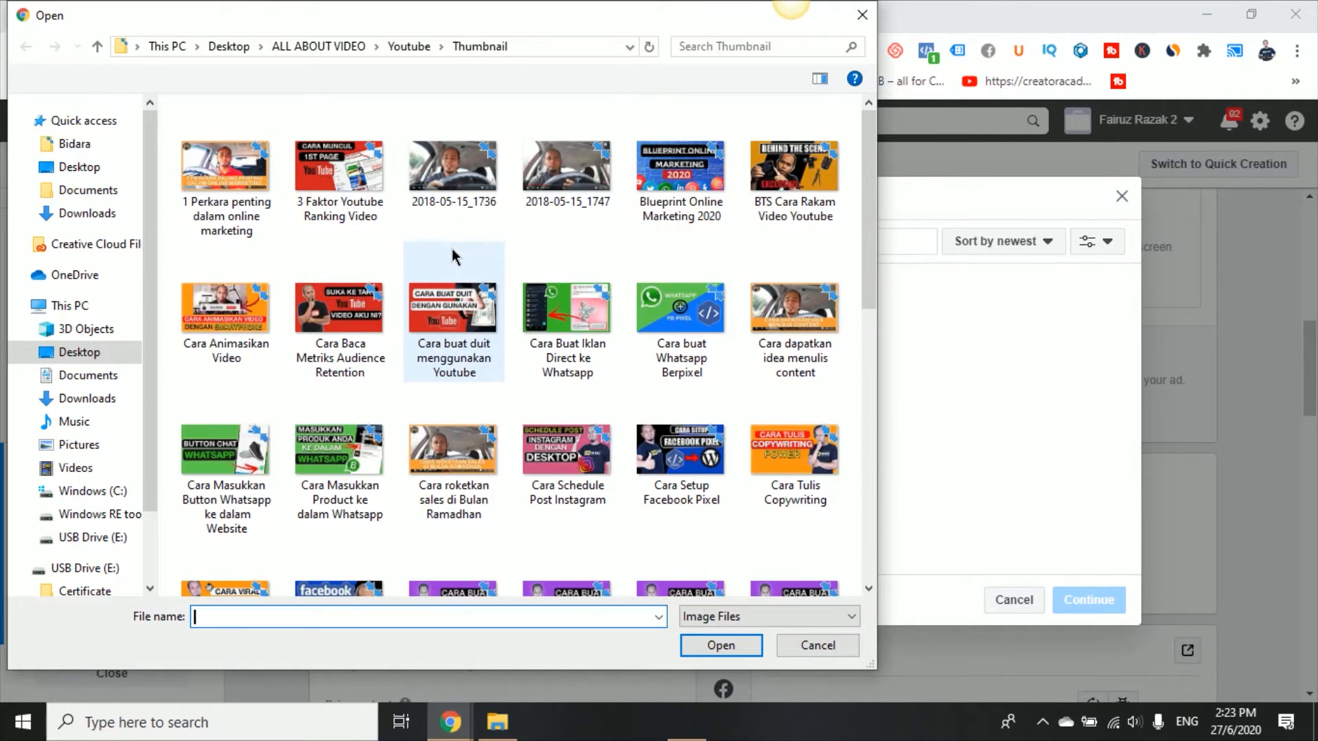
left_click(542, 265)
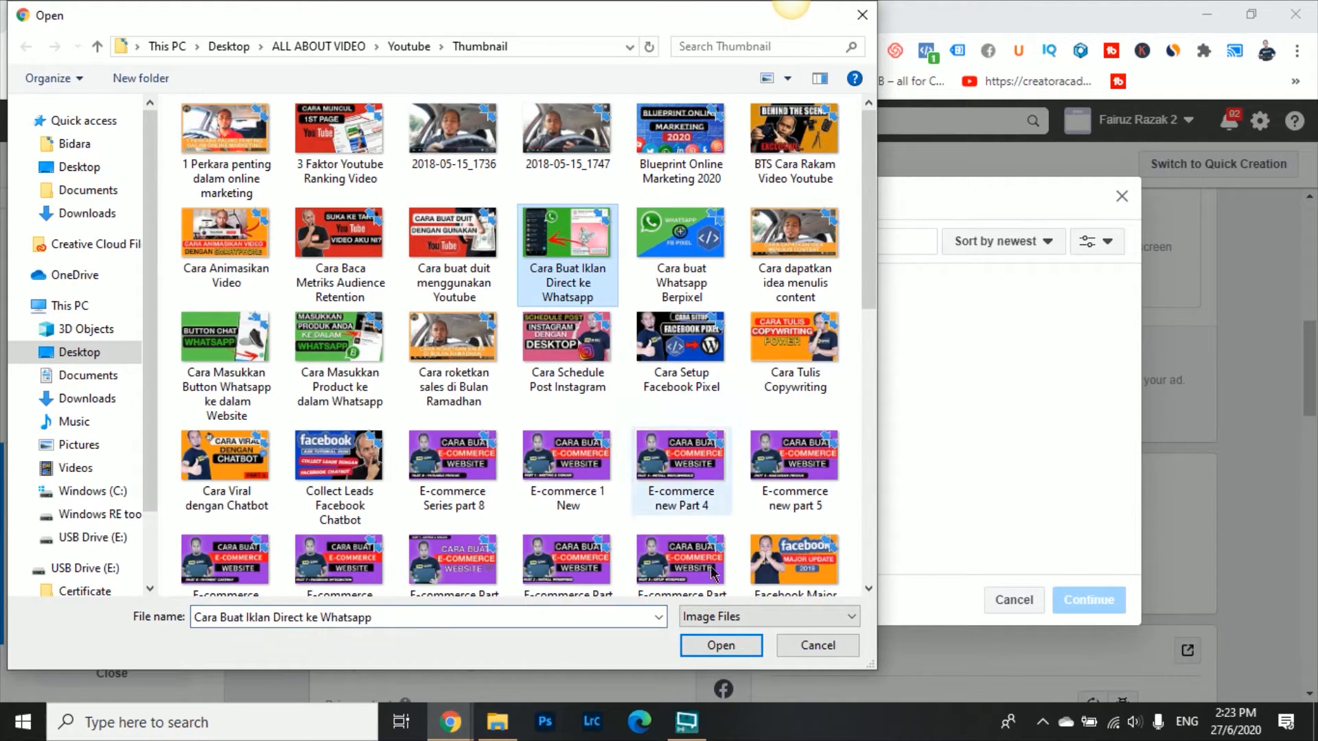
left_click(721, 645)
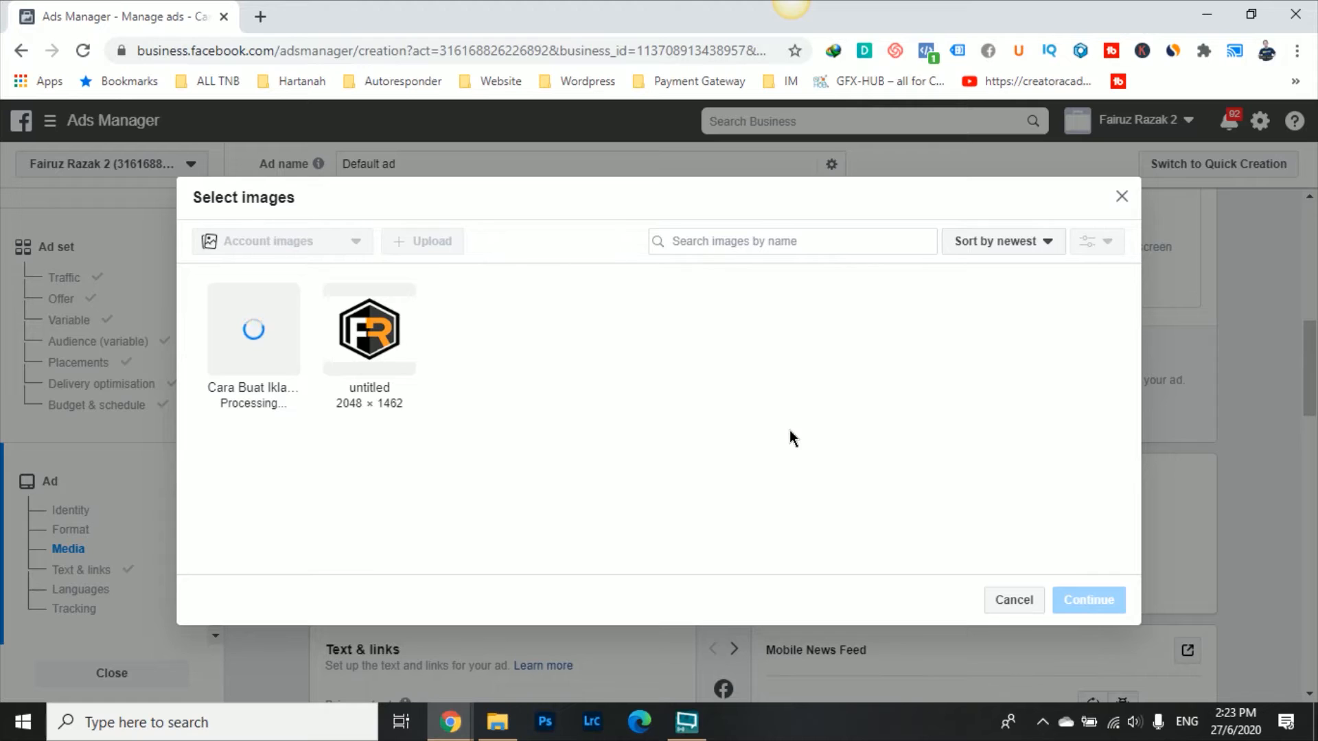
left_click(273, 346)
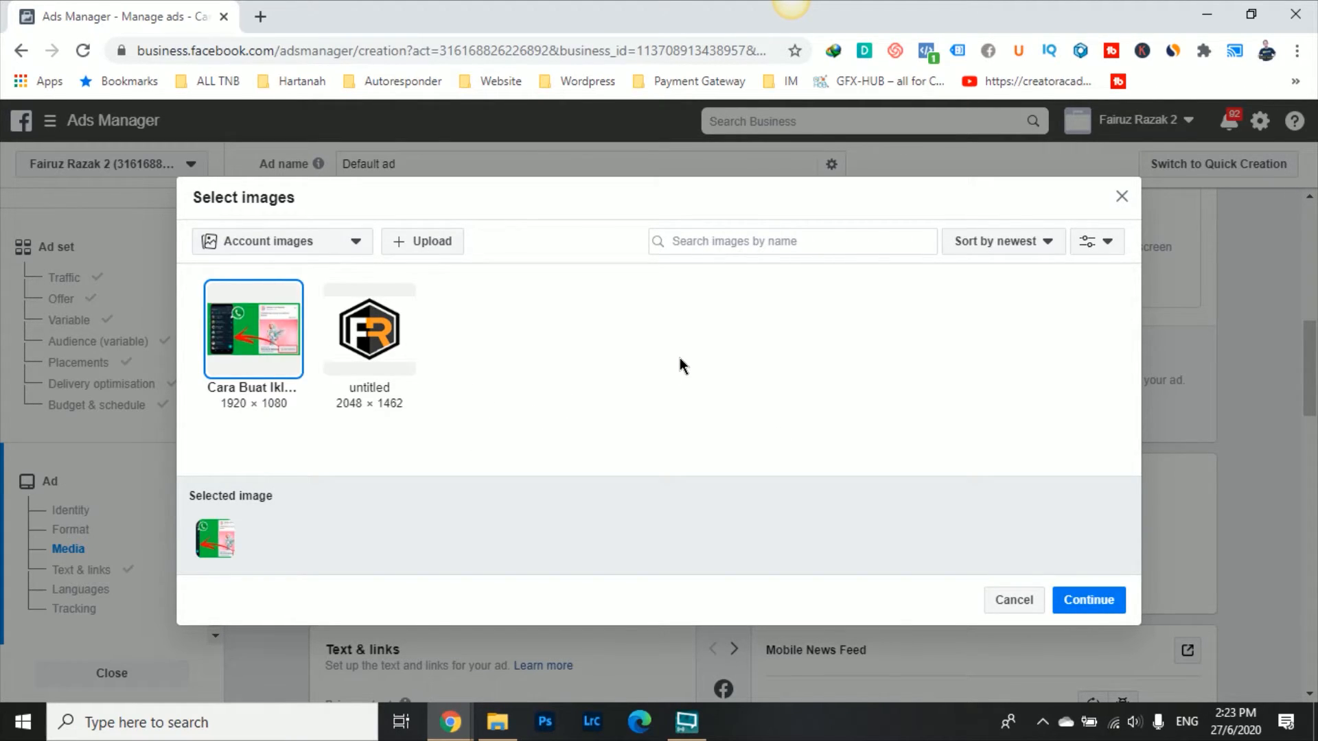
left_click(1089, 601)
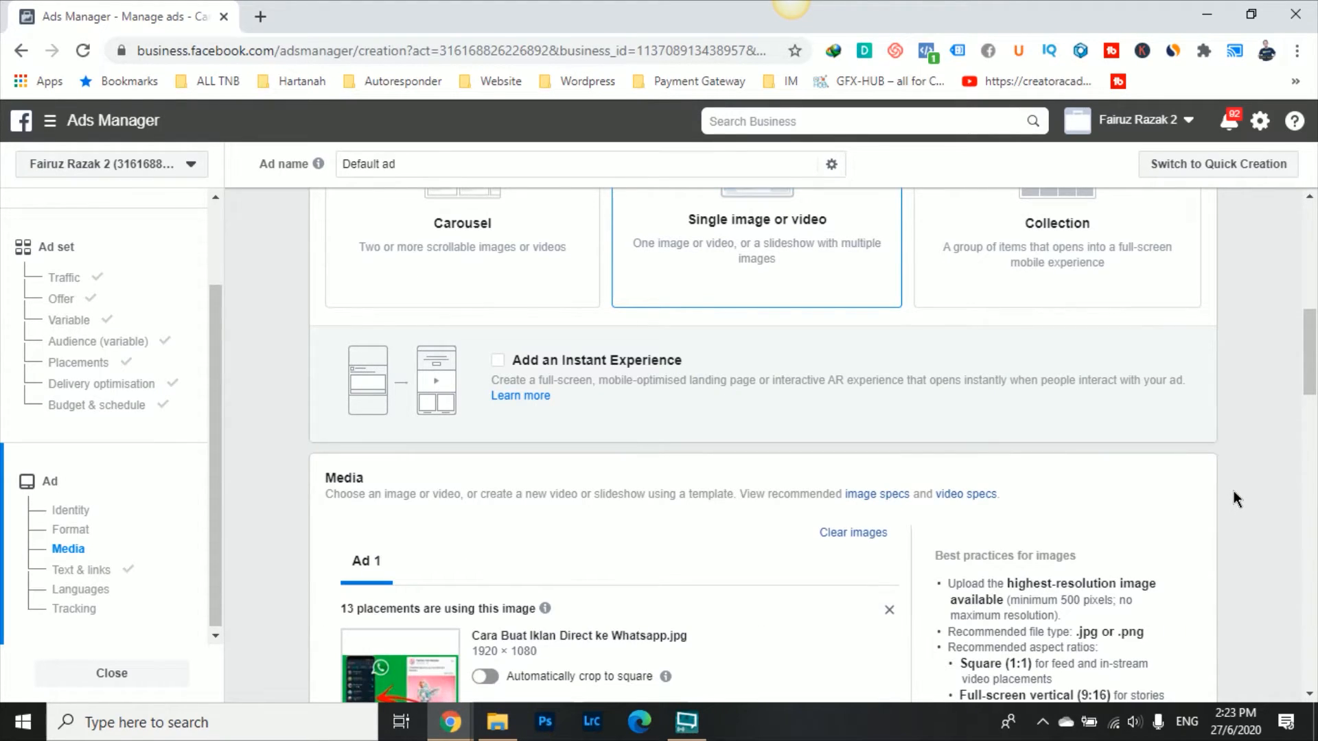
Step: Preview the ad in Desktop News Feed, Instant Articles, Facebook in-stream video (mobile) and Mobile Marketplace feed
scroll(1234, 491, "down", 15)
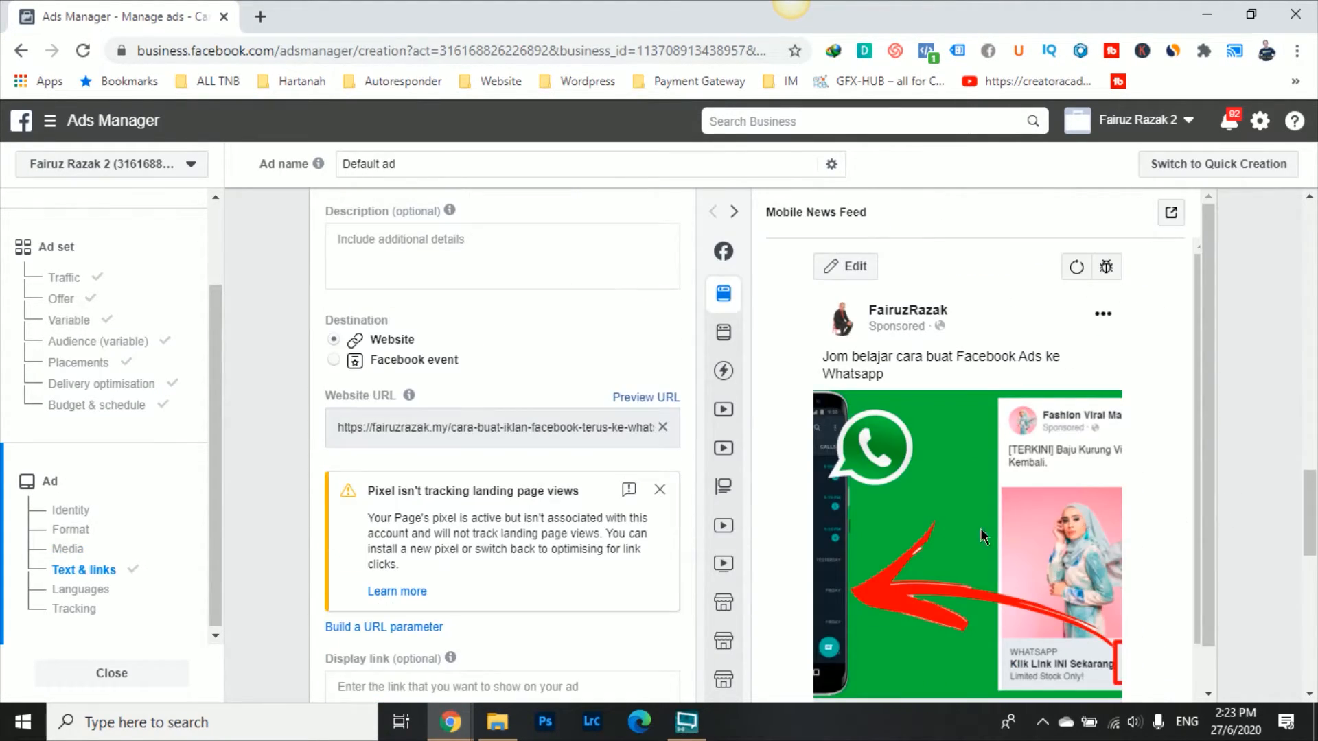
mouse_move(733, 305)
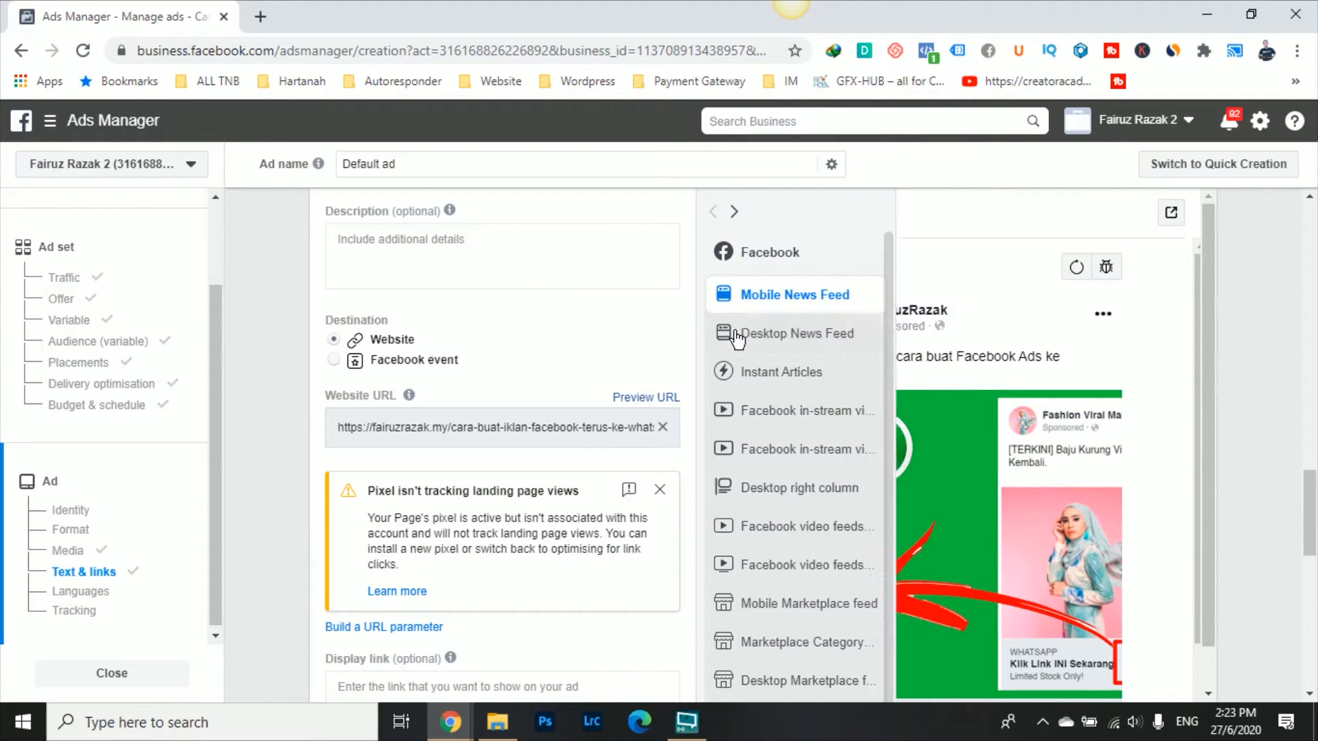
left_click(737, 336)
left_click(769, 372)
mouse_move(729, 263)
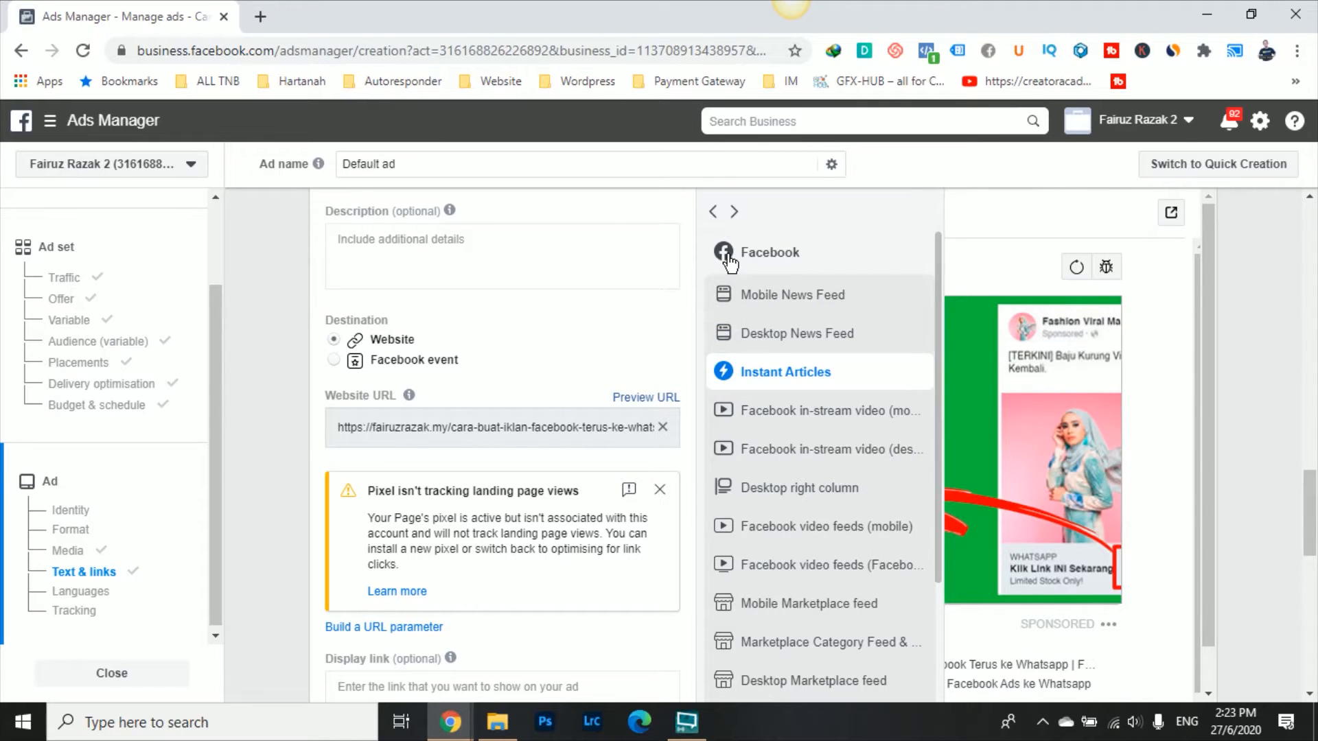
left_click(735, 212)
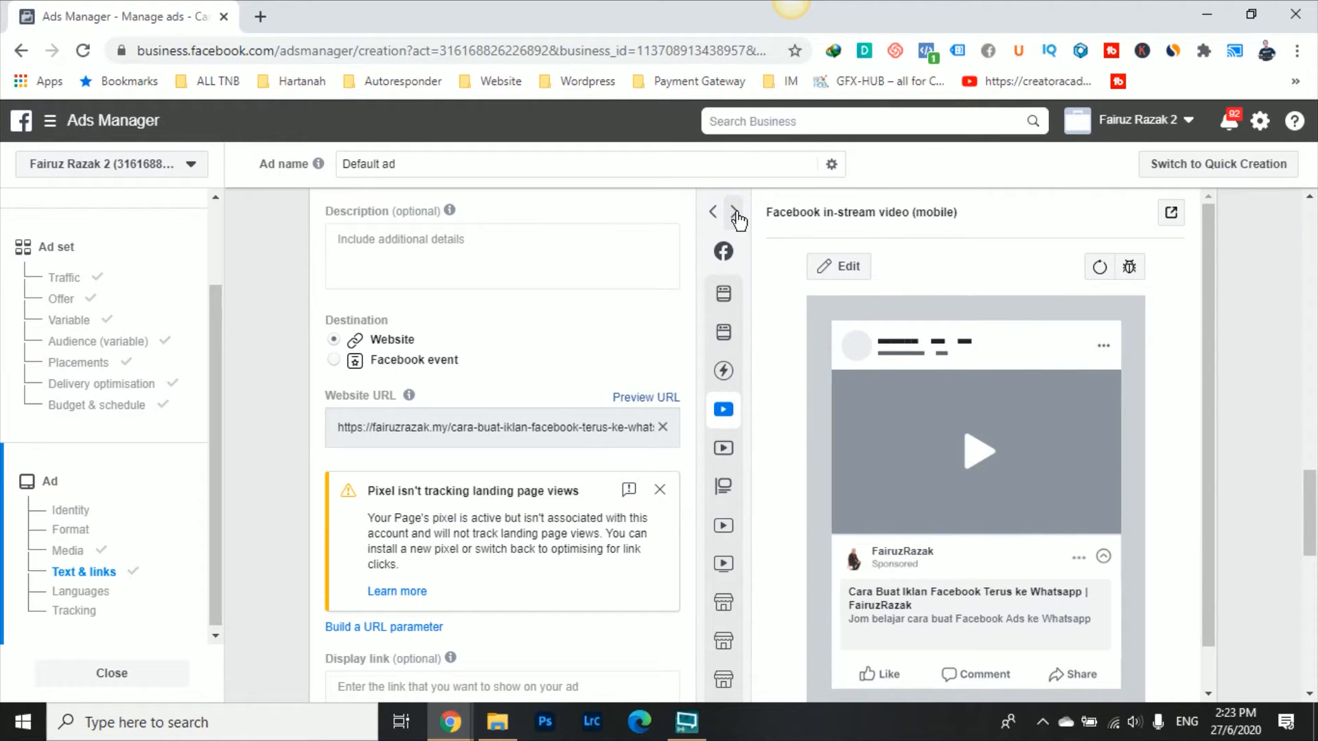
left_click(713, 212)
mouse_move(729, 432)
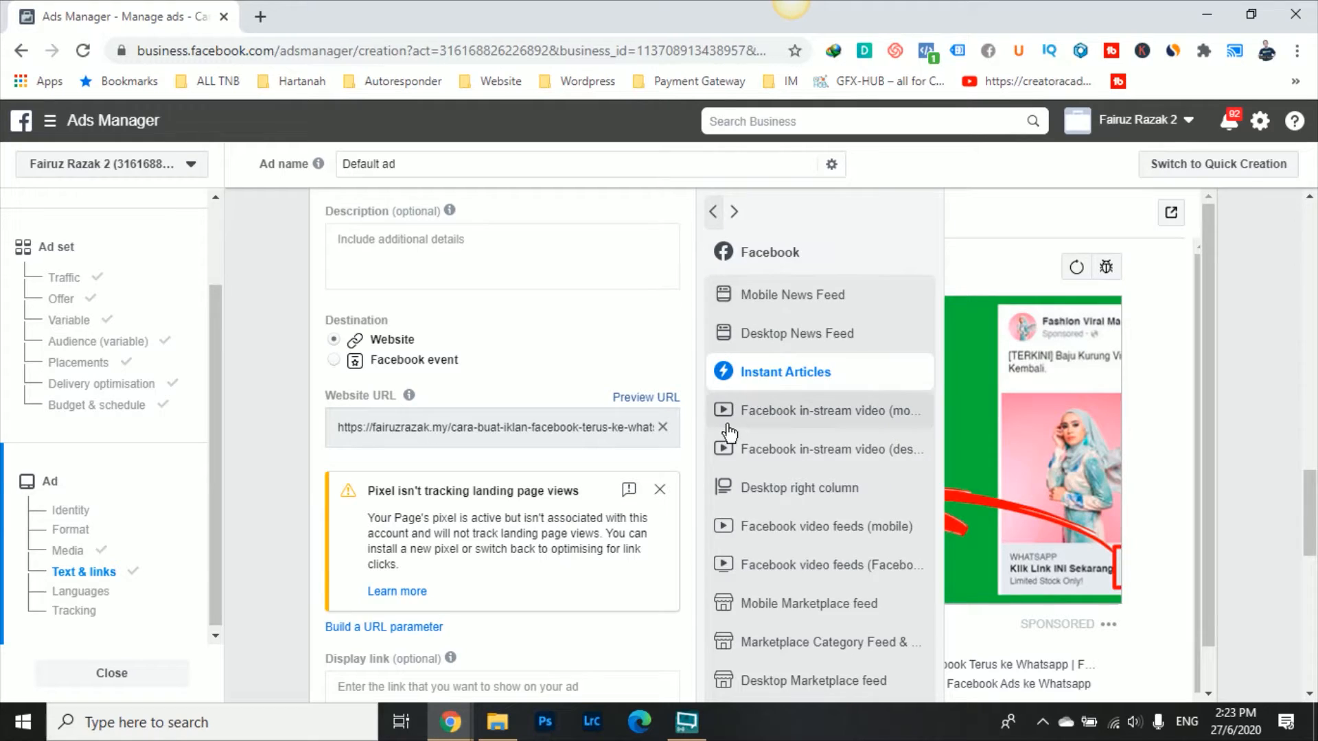
scroll(789, 425, "down", 3)
left_click(827, 353)
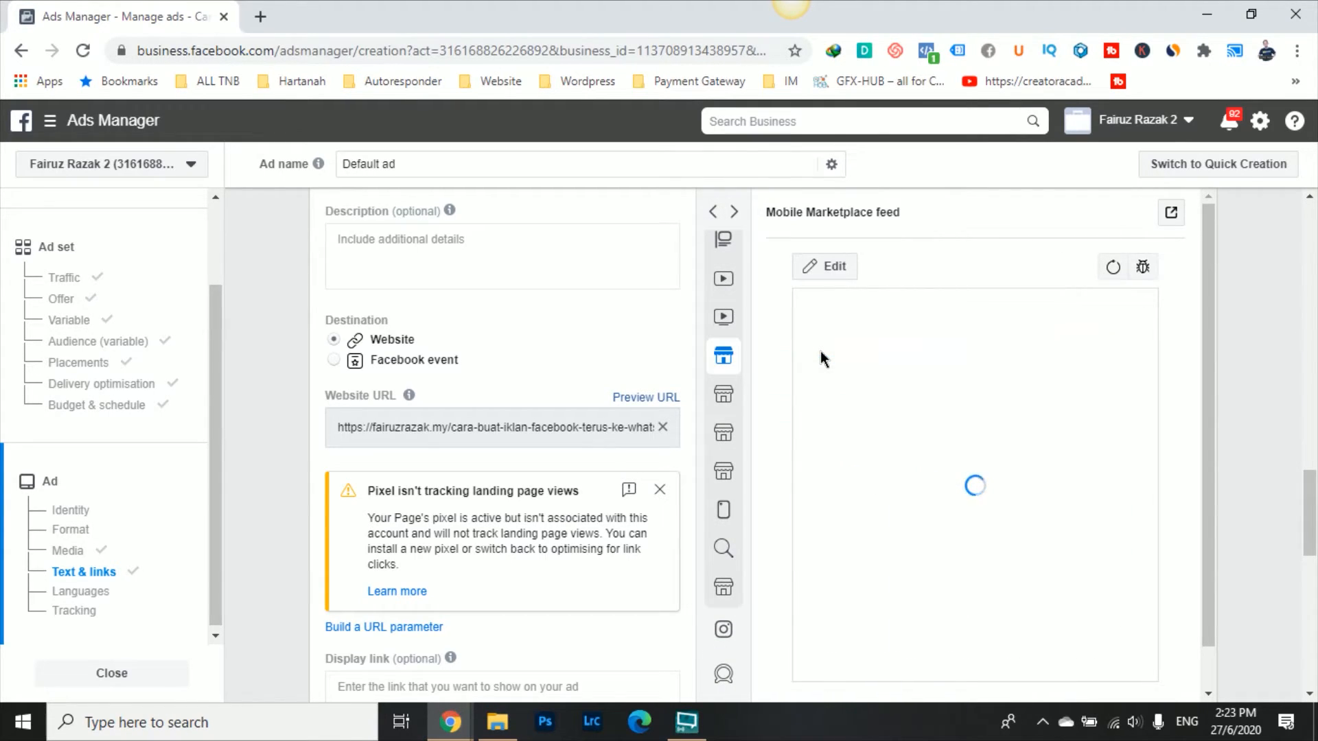
scroll(1030, 453, "down", 2)
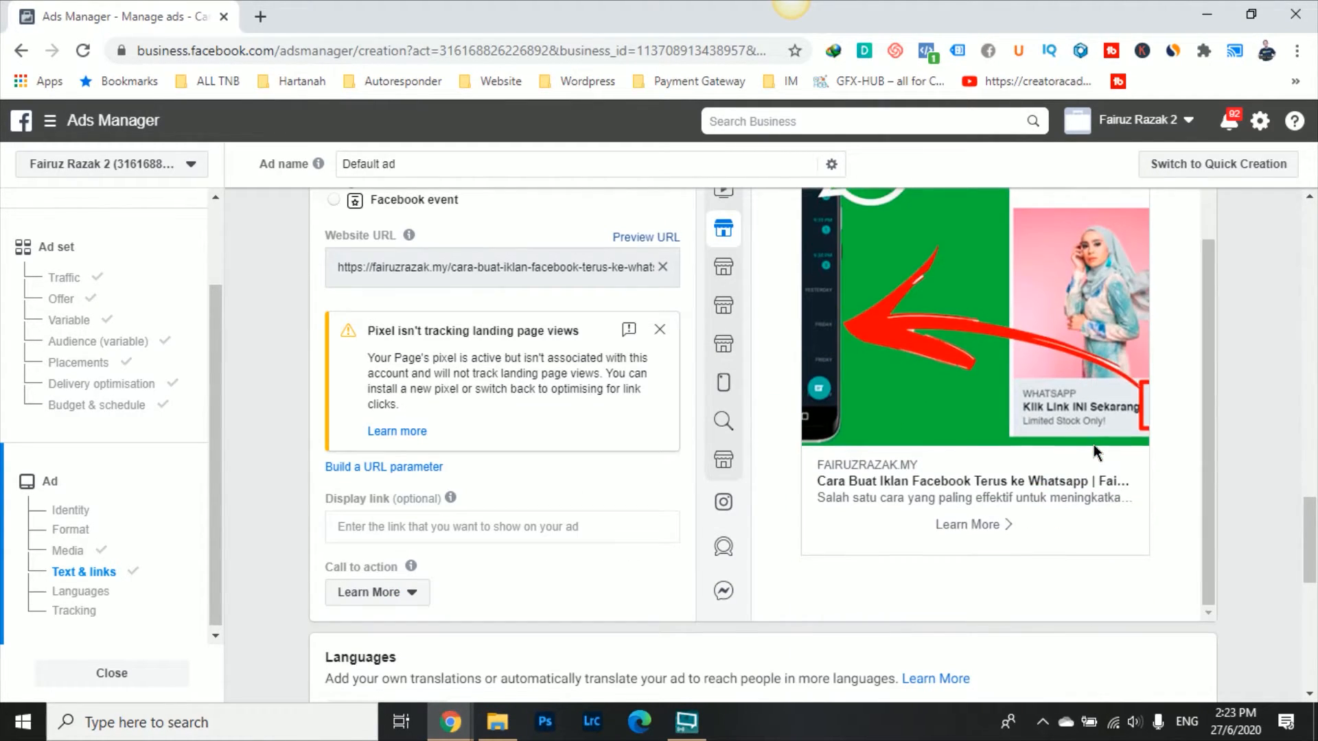
scroll(981, 533, "up", 10)
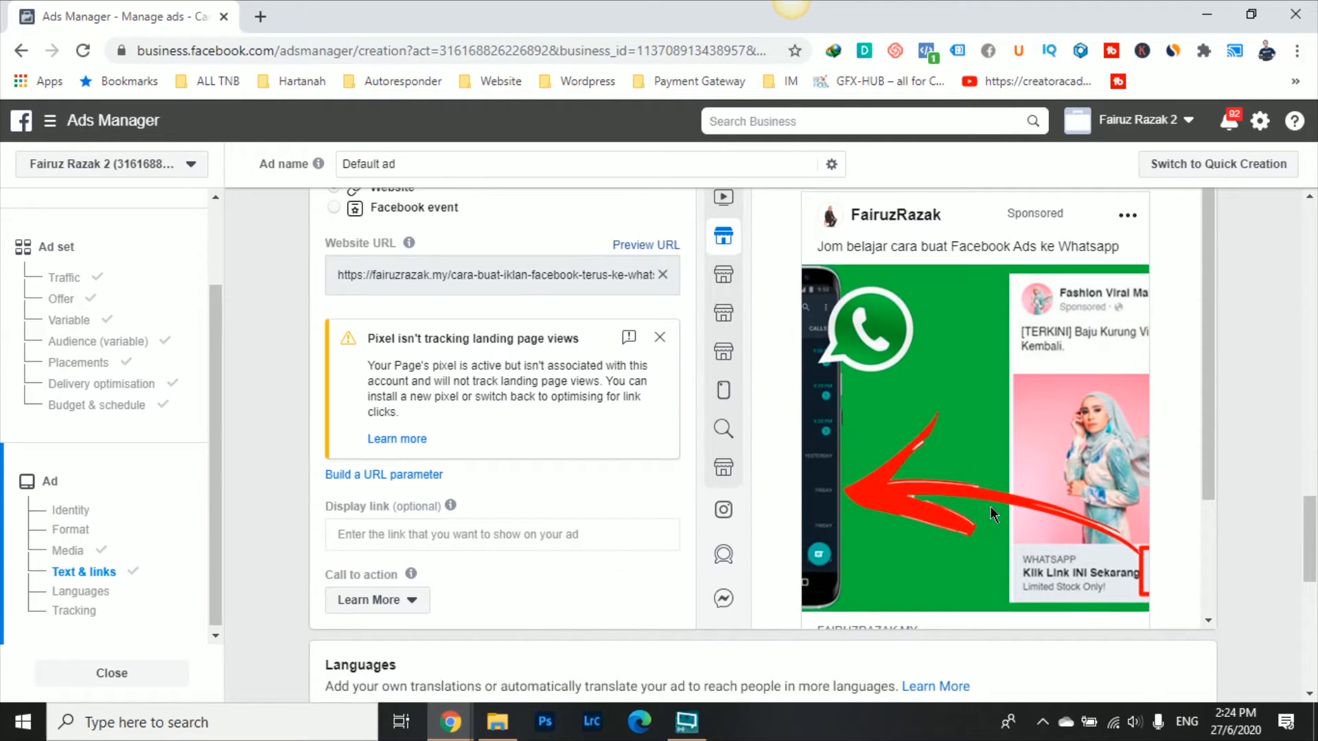
Step: Turn off automatic cropping to square for the ad image
scroll(1170, 464, "up", 5)
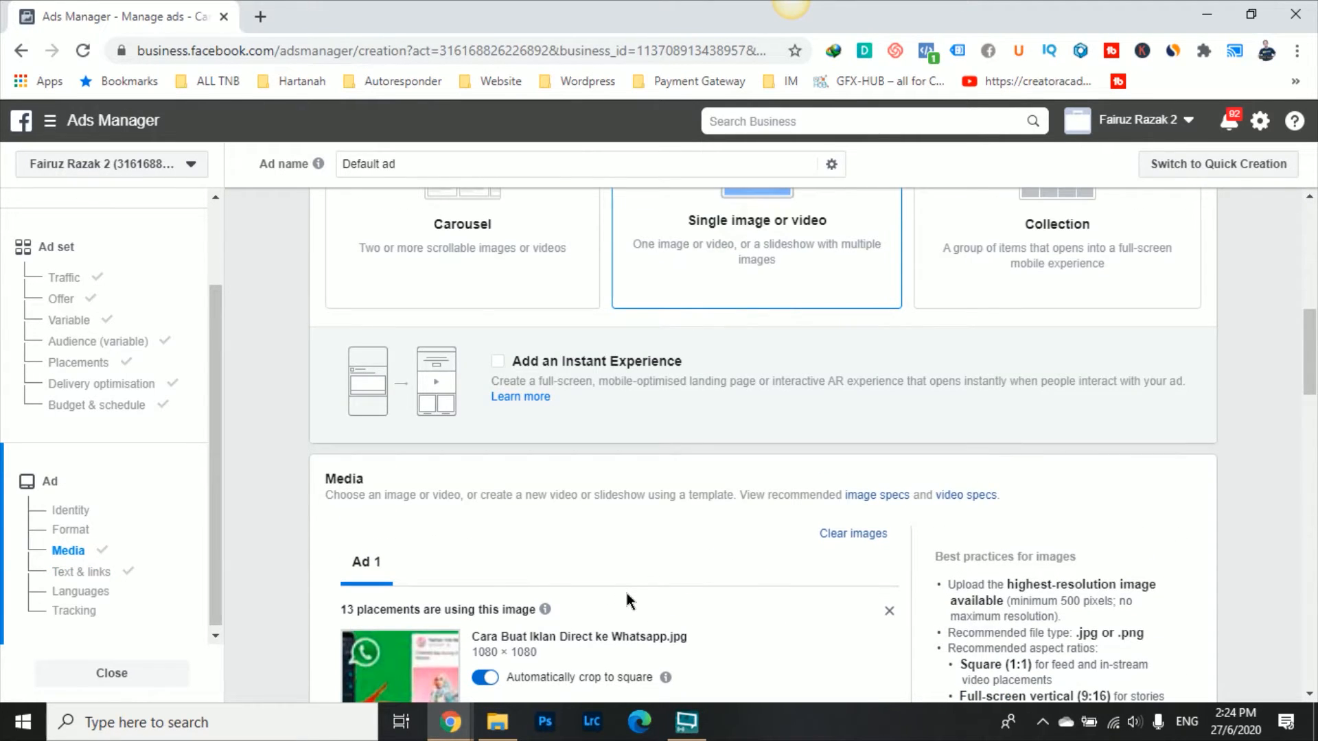
scroll(624, 588, "down", 2)
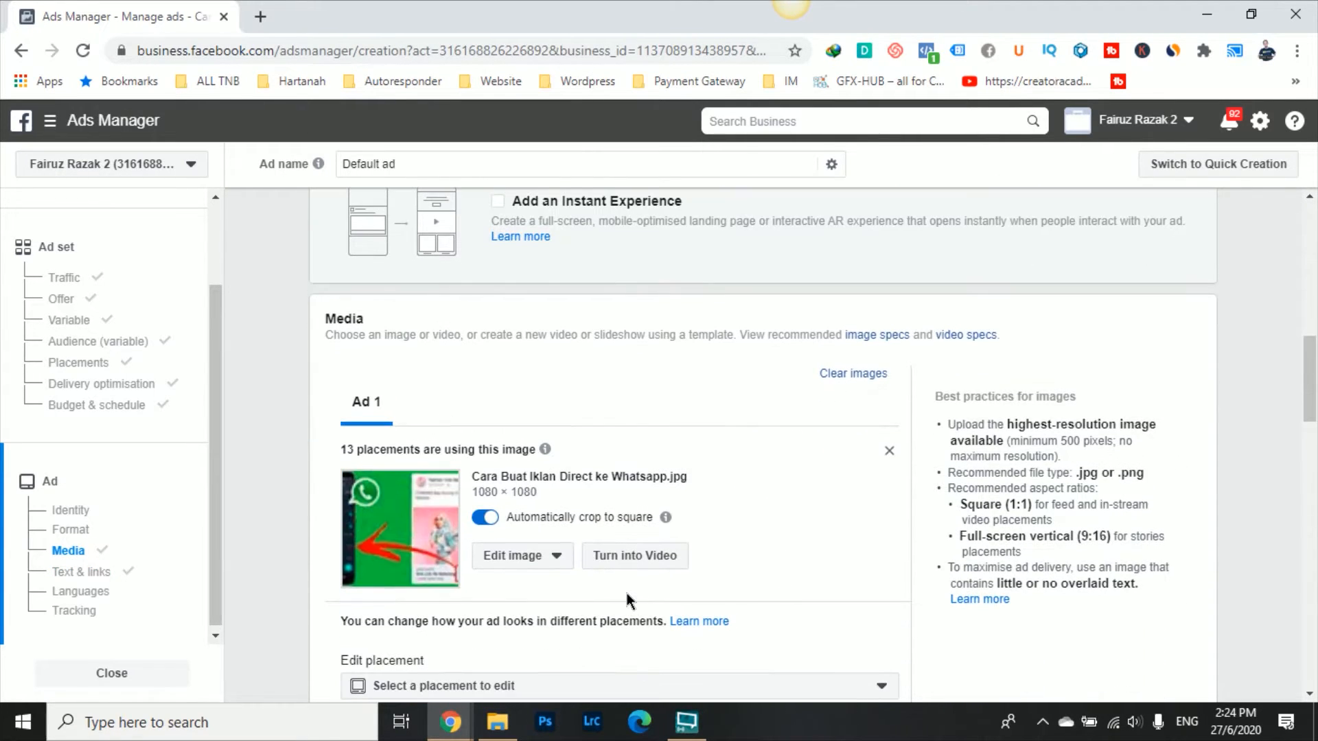
left_click(488, 519)
Step: Check the uncropped ad's preview in both Facebook video feeds placements and in the Desktop right column
scroll(817, 428, "down", 2)
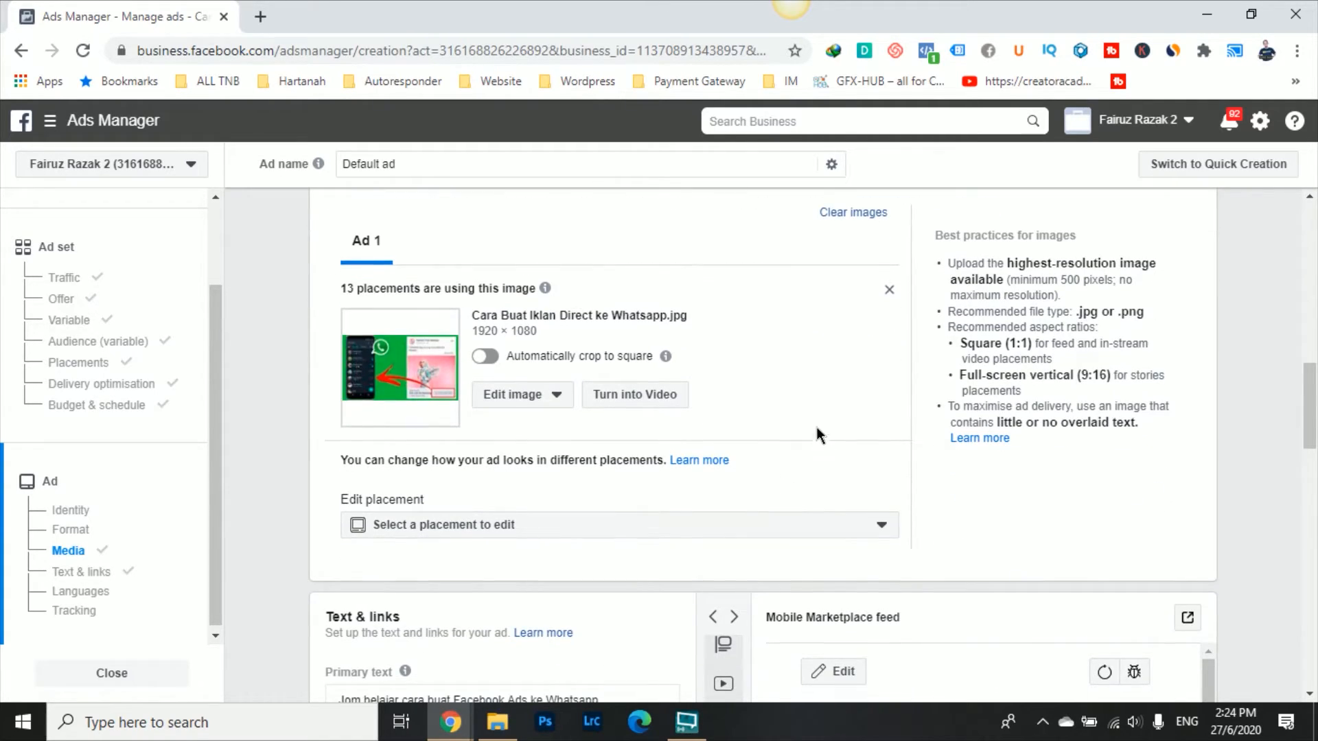
scroll(834, 399, "down", 4)
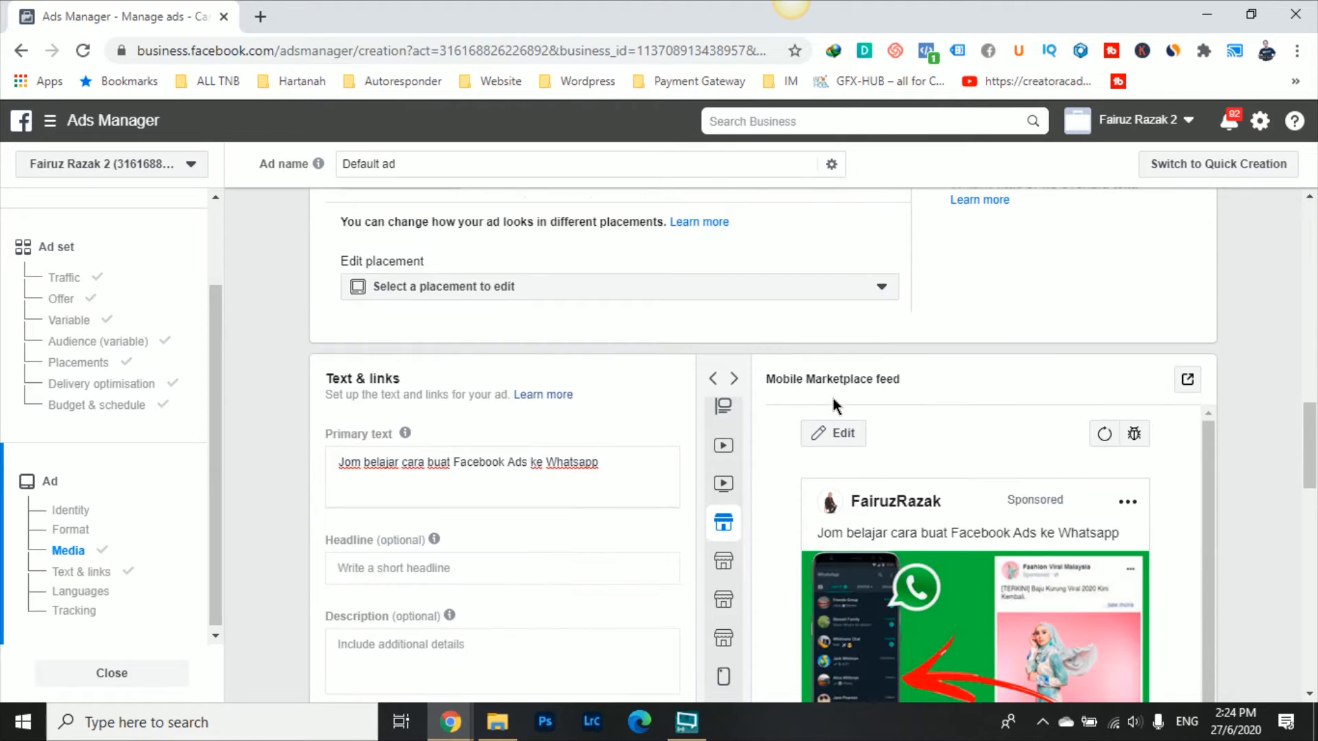
scroll(970, 499, "down", 4)
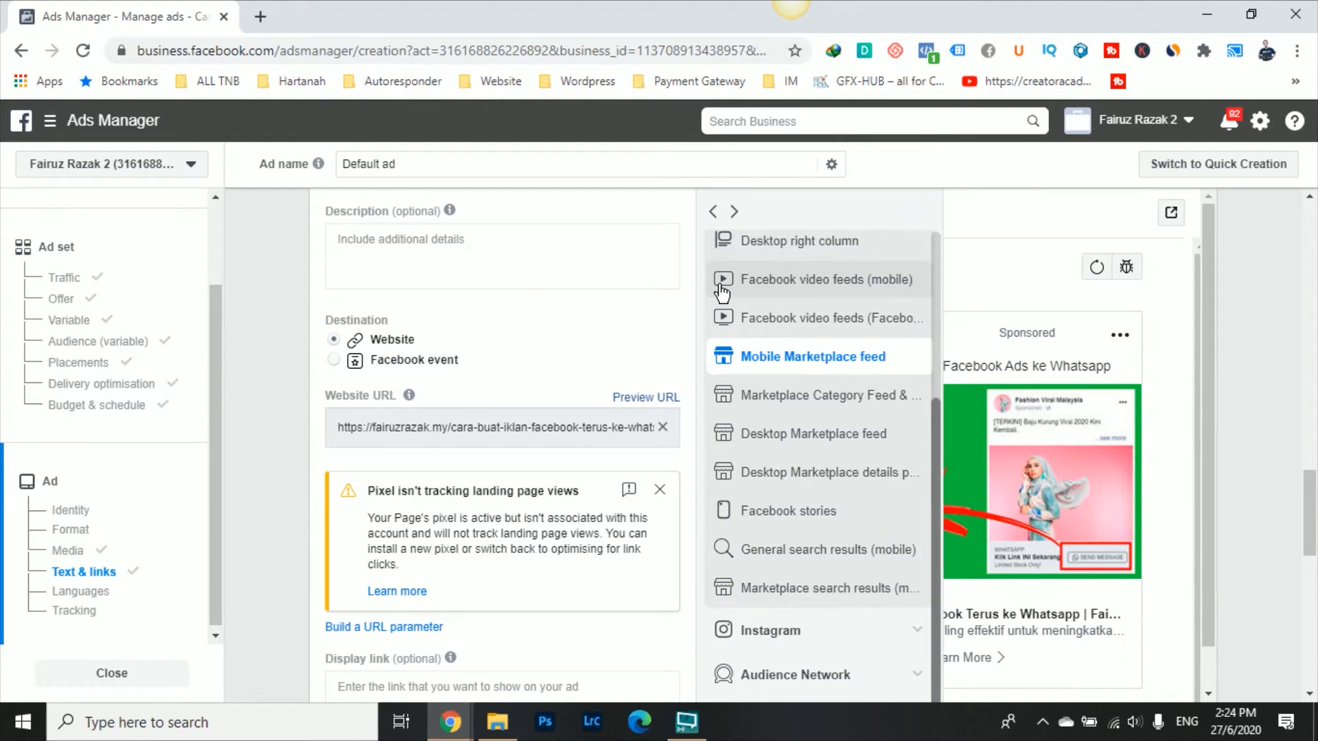
left_click(725, 279)
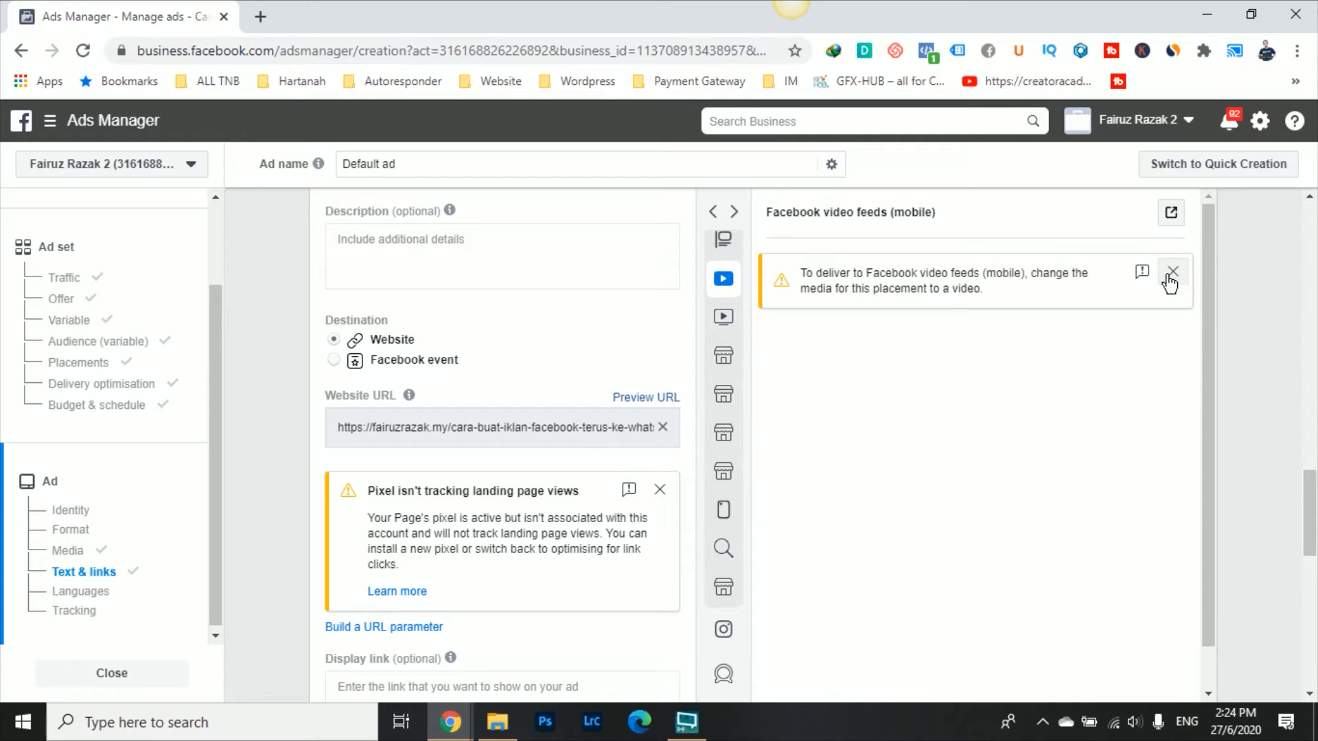
left_click(726, 316)
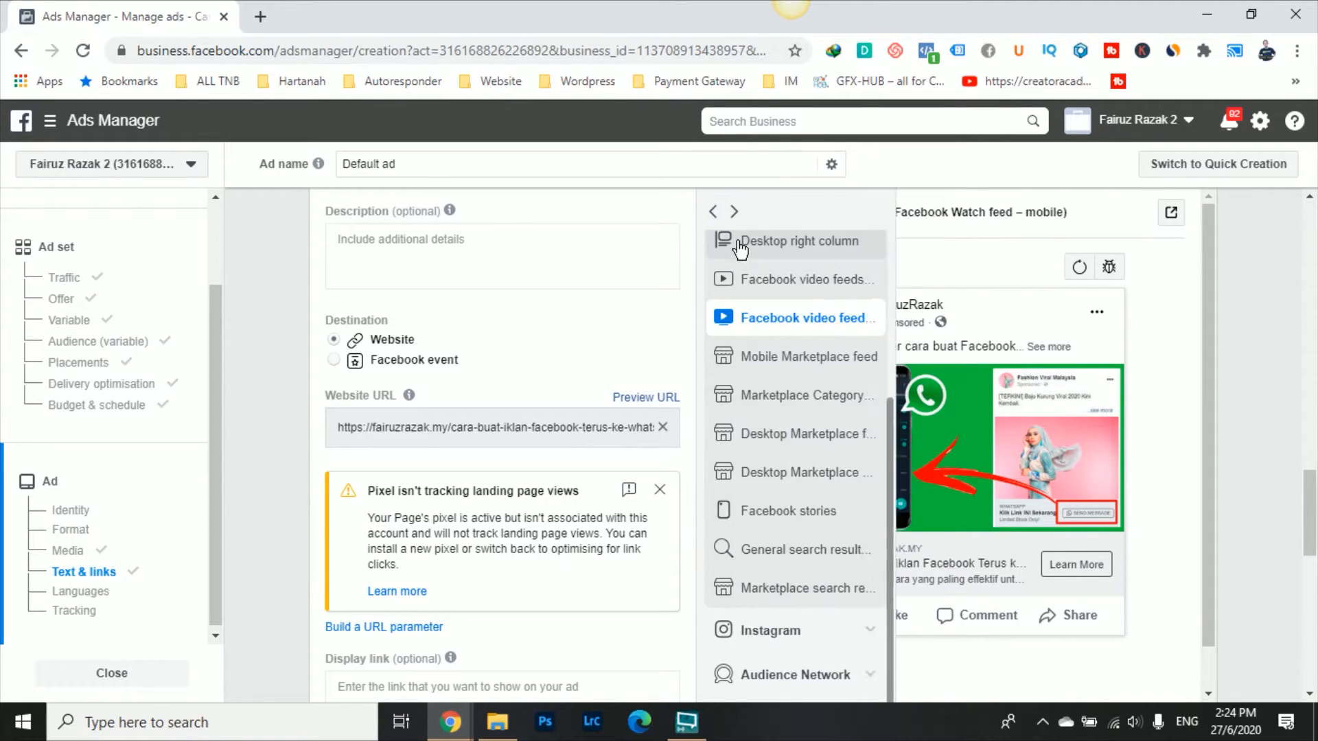
left_click(759, 255)
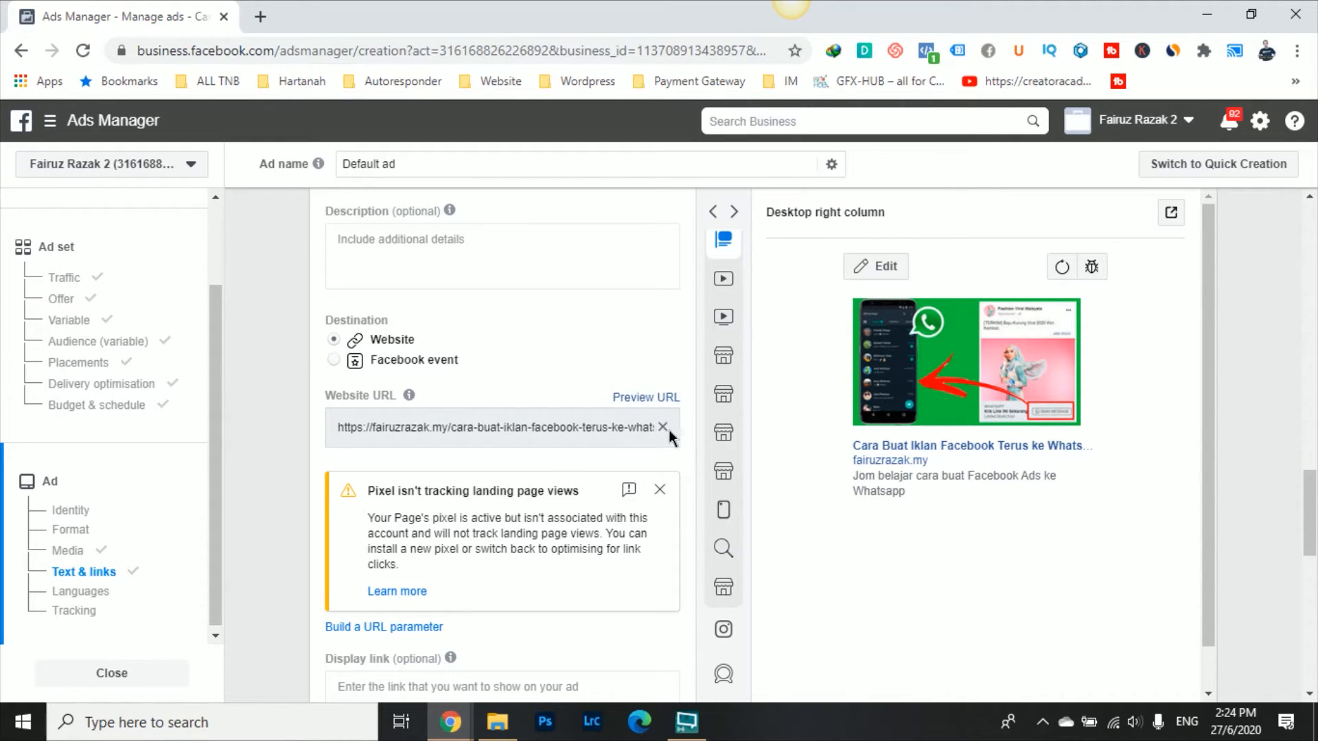
Step: Dismiss the pixel warning below the website URL and review the display link, call to action, languages and tracking settings
left_click(659, 489)
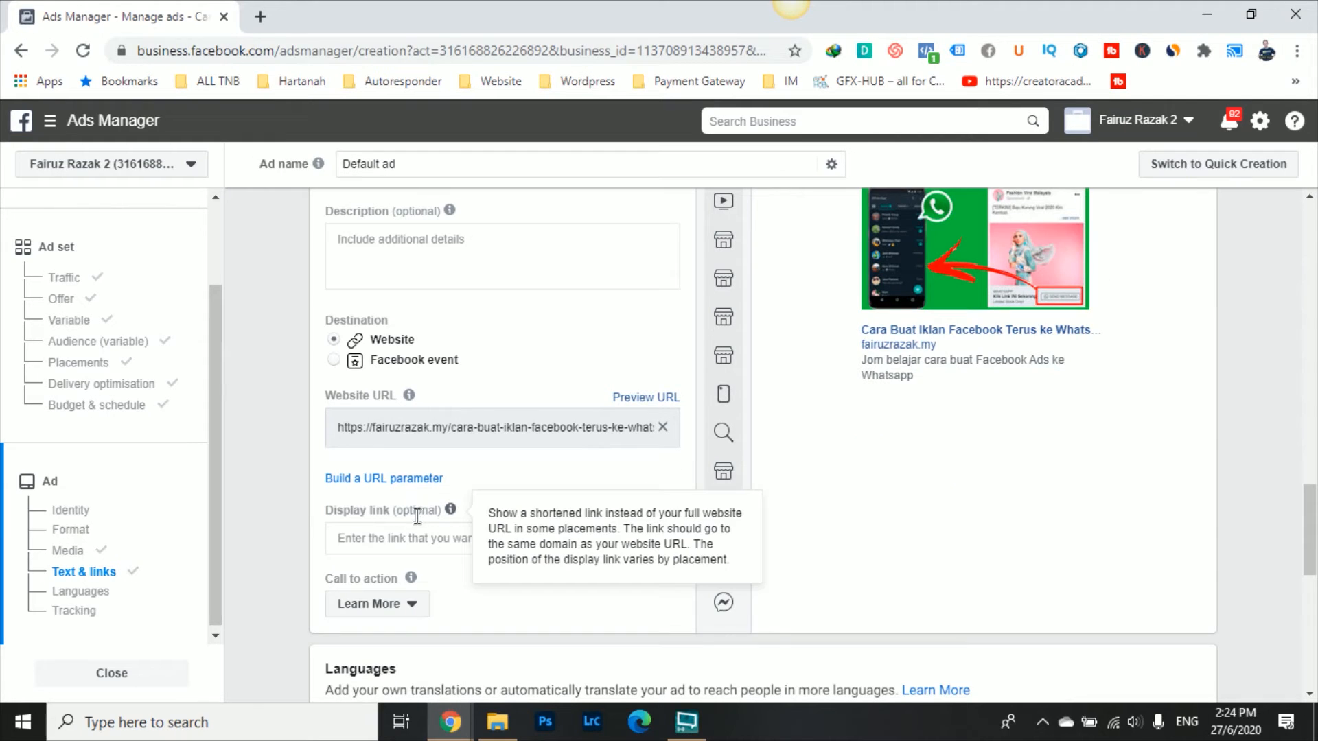
scroll(471, 543, "down", 2)
scroll(471, 543, "up", 2)
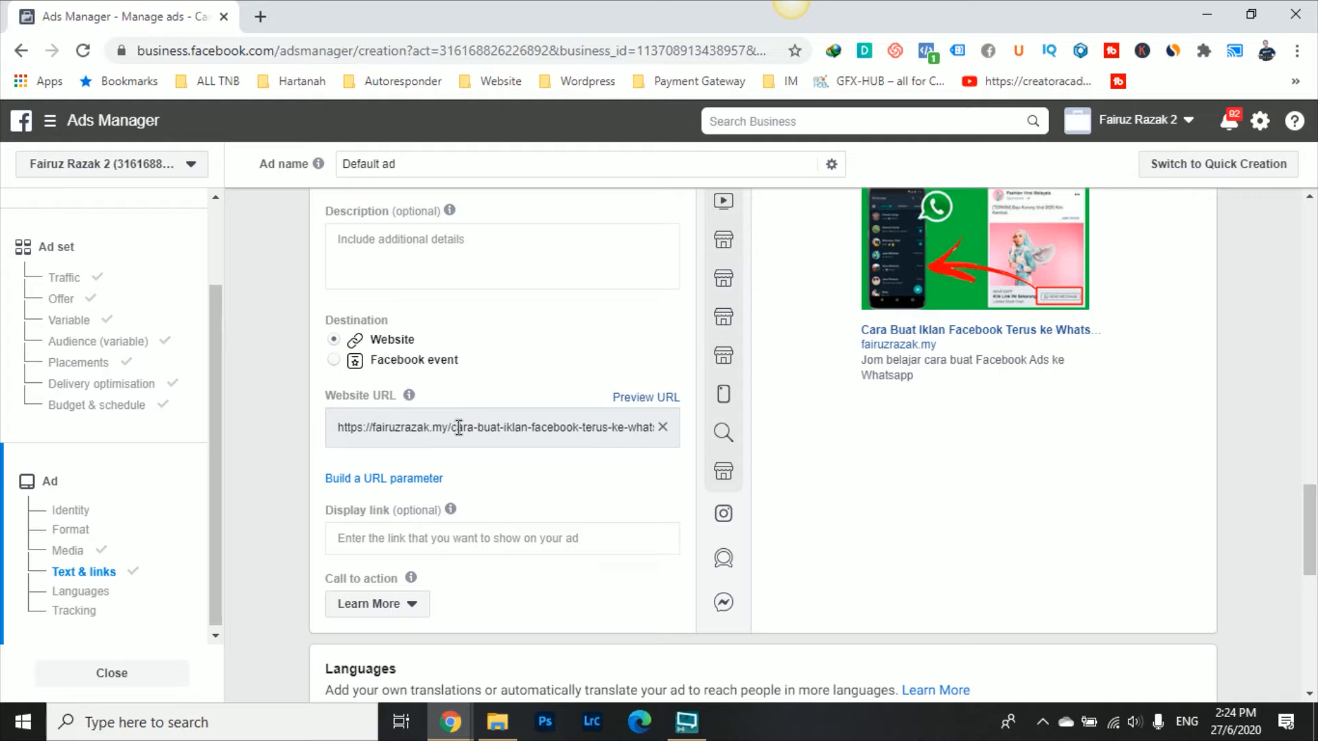
scroll(451, 543, "down", 7)
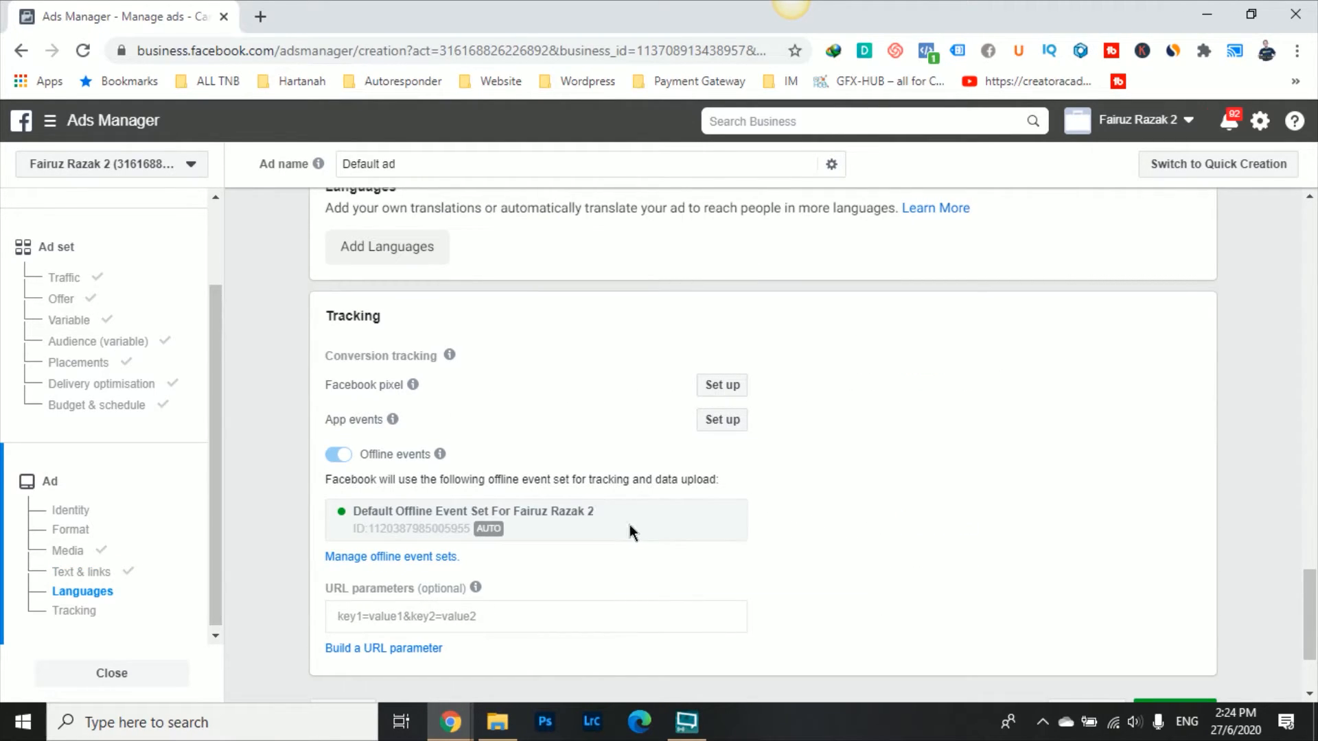
scroll(744, 587, "down", 2)
Step: Switch the ad preview back to Mobile News Feed
scroll(744, 587, "up", 10)
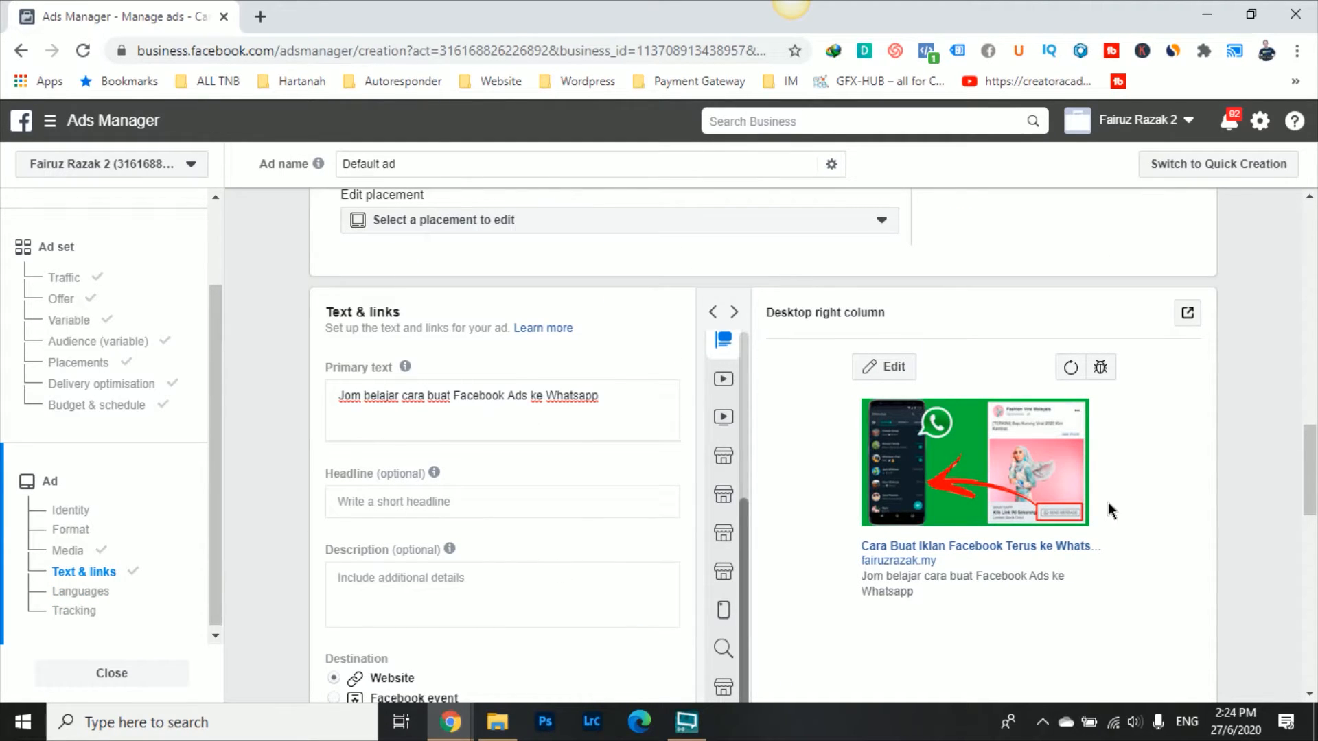
mouse_move(734, 353)
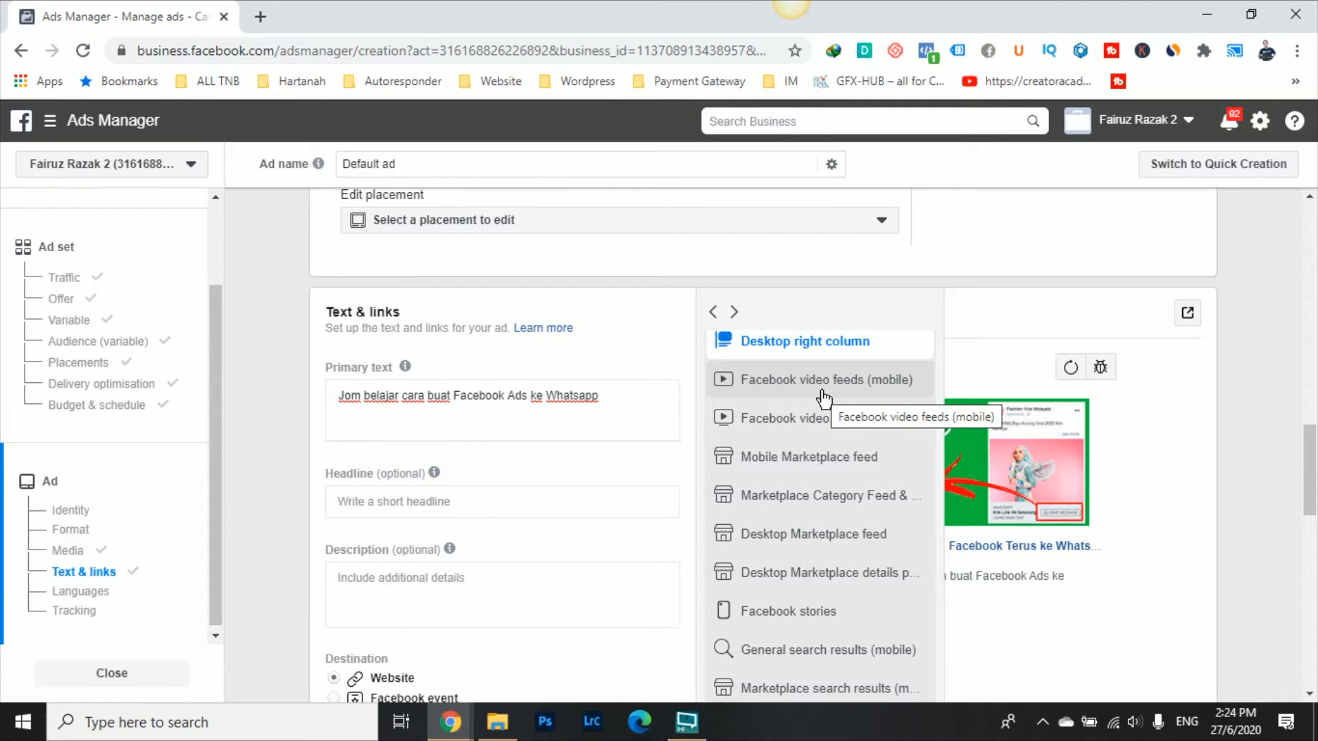
scroll(824, 405, "up", 4)
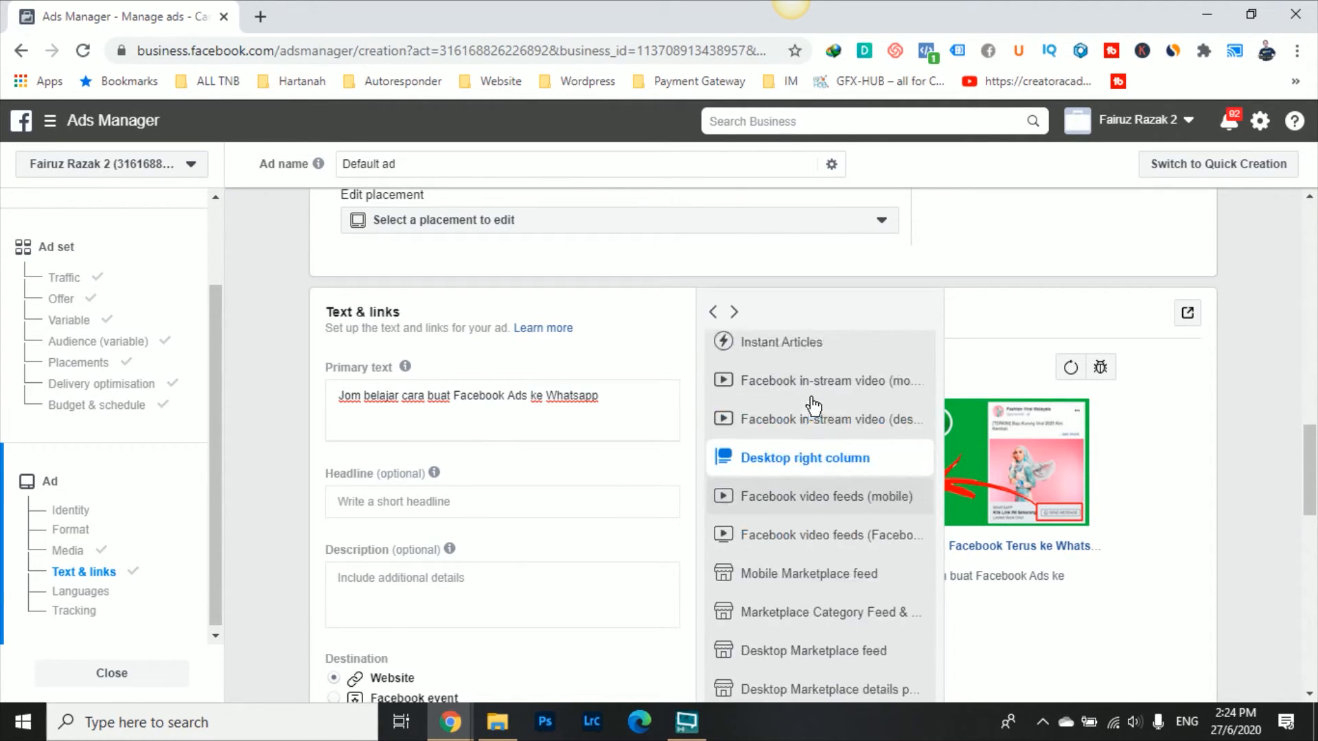
left_click(827, 405)
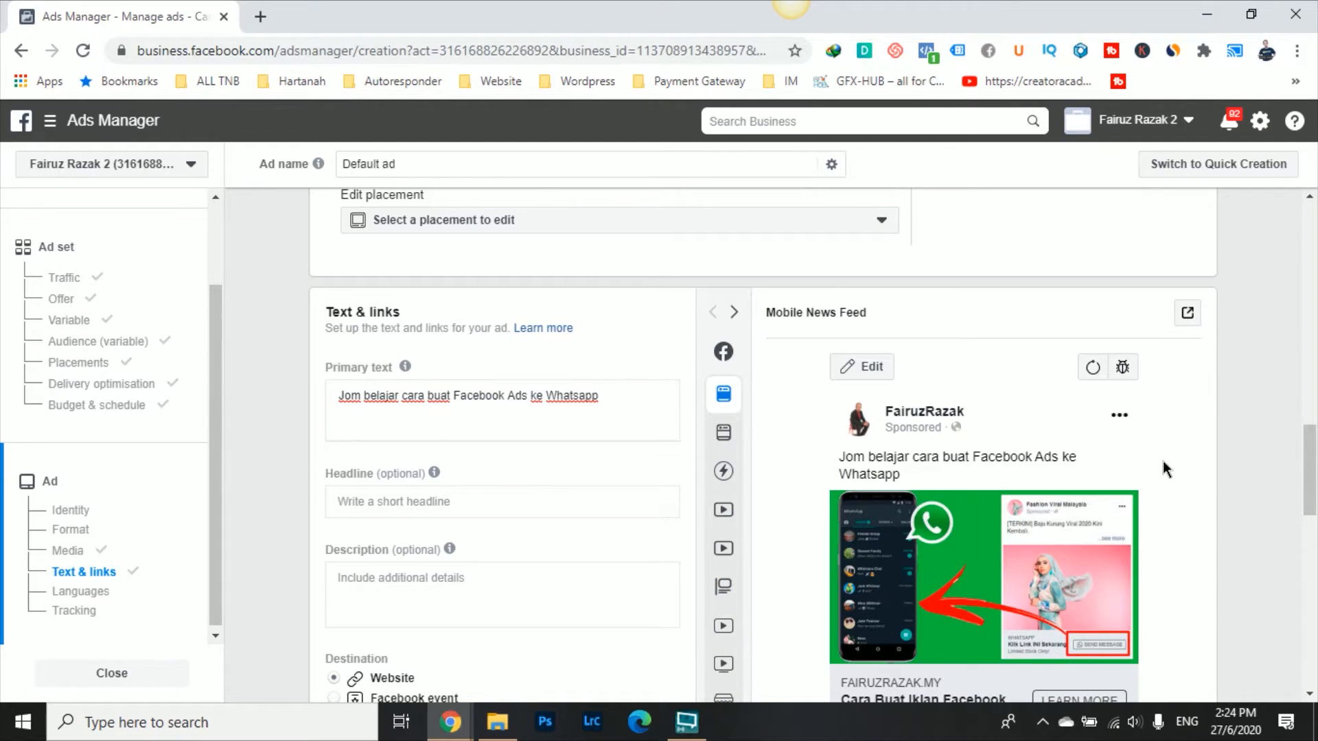
Step: Compare the ad's Desktop News Feed preview with its Mobile News Feed preview
scroll(1171, 475, "down", 5)
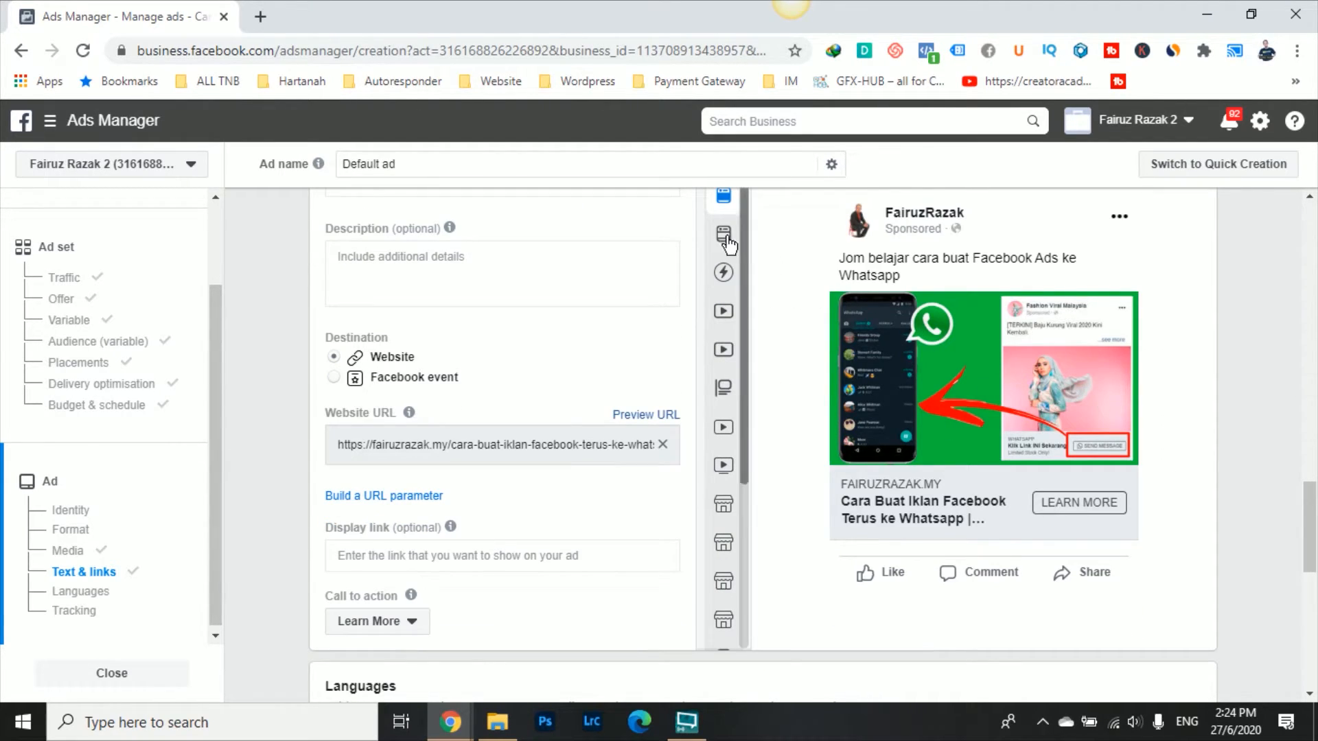
left_click(797, 249)
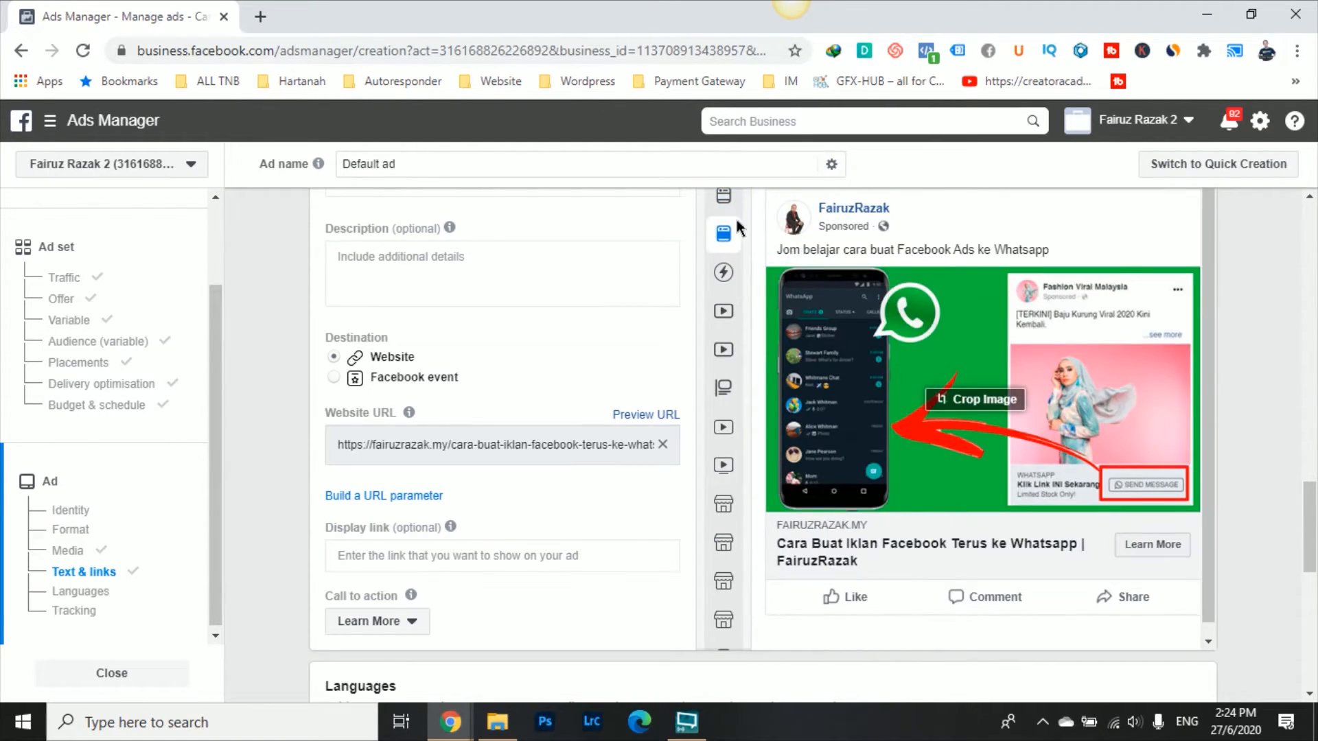
left_click(759, 200)
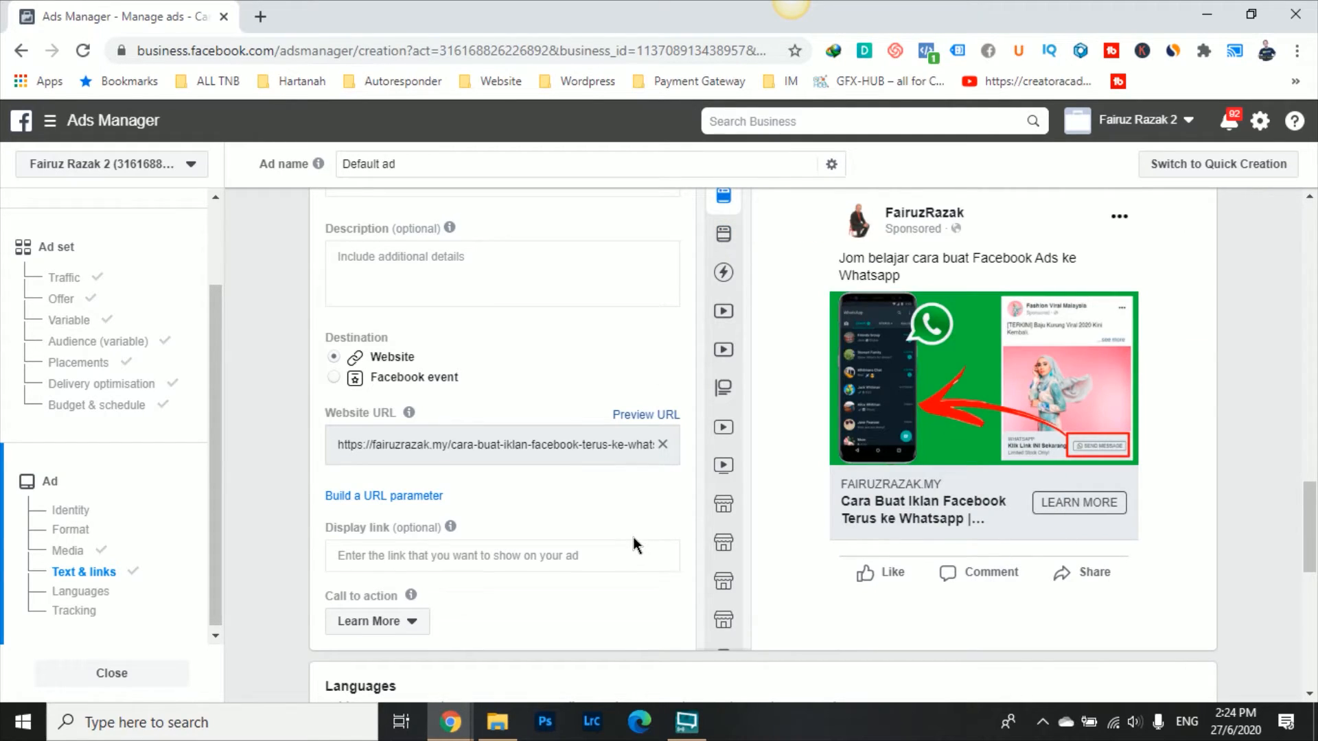
scroll(642, 532, "down", 7)
scroll(1001, 444, "up", 8)
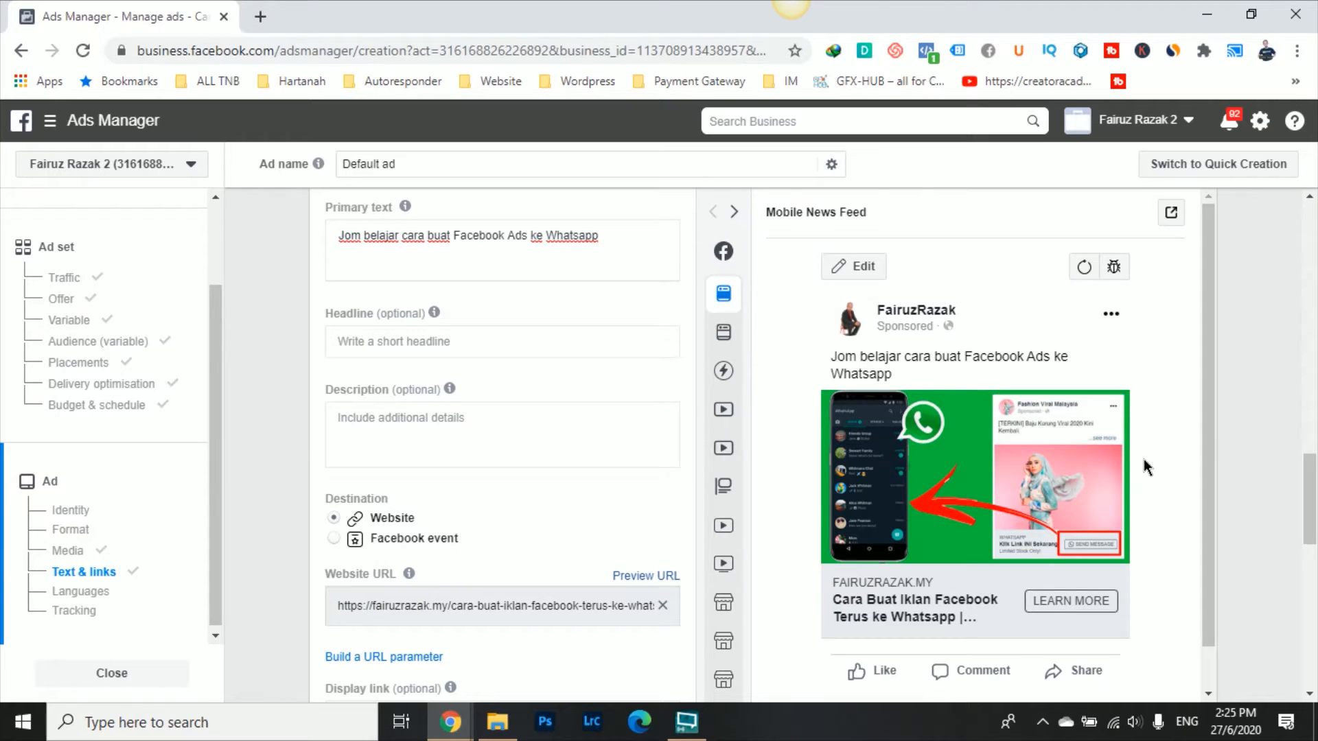
Step: Confirm the split-audience campaign with its ad sets and ads for publishing
scroll(1145, 461, "down", 2)
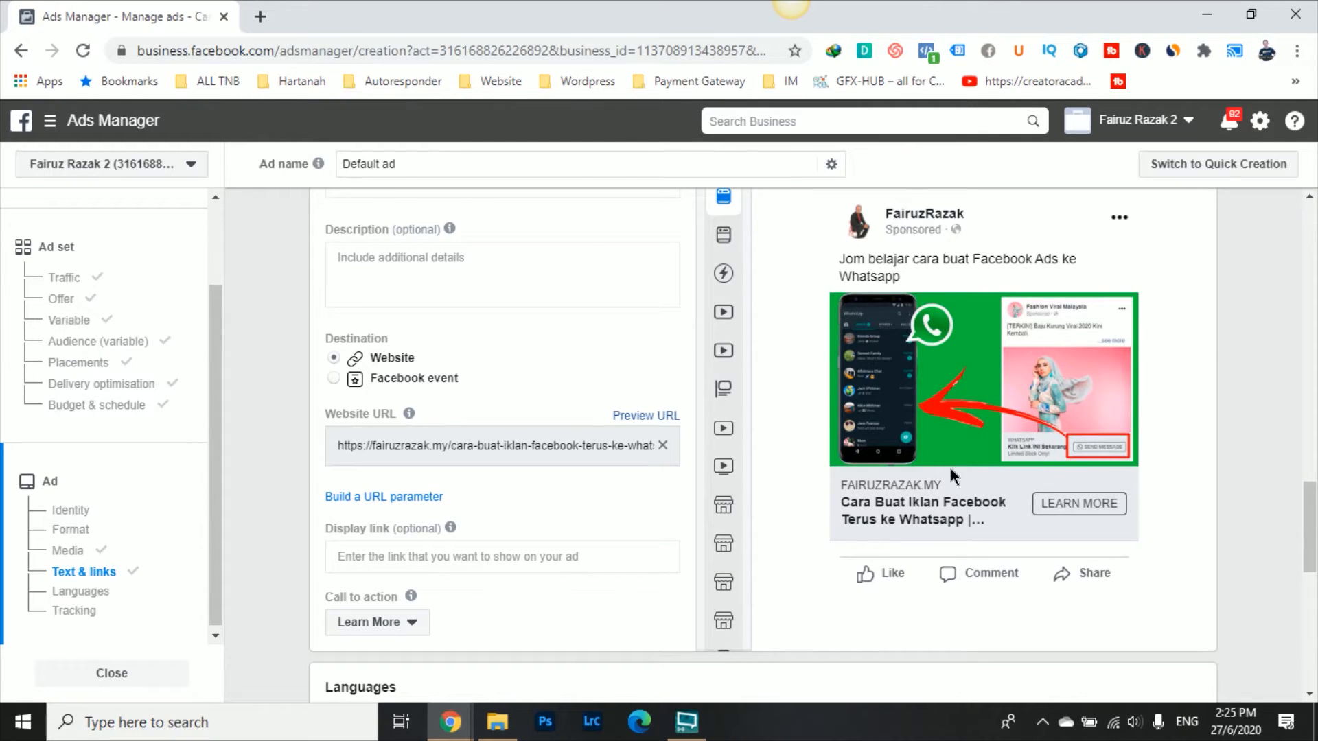
scroll(1170, 459, "down", 8)
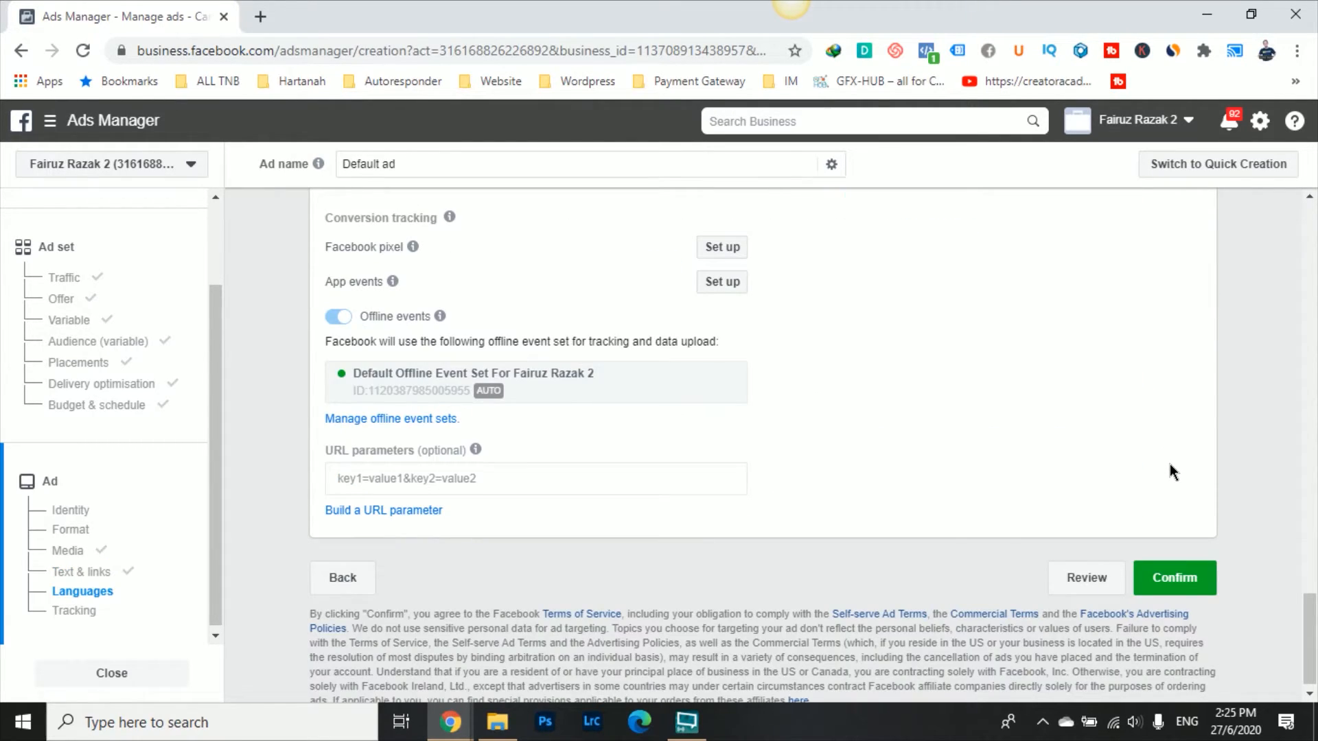
left_click(1196, 580)
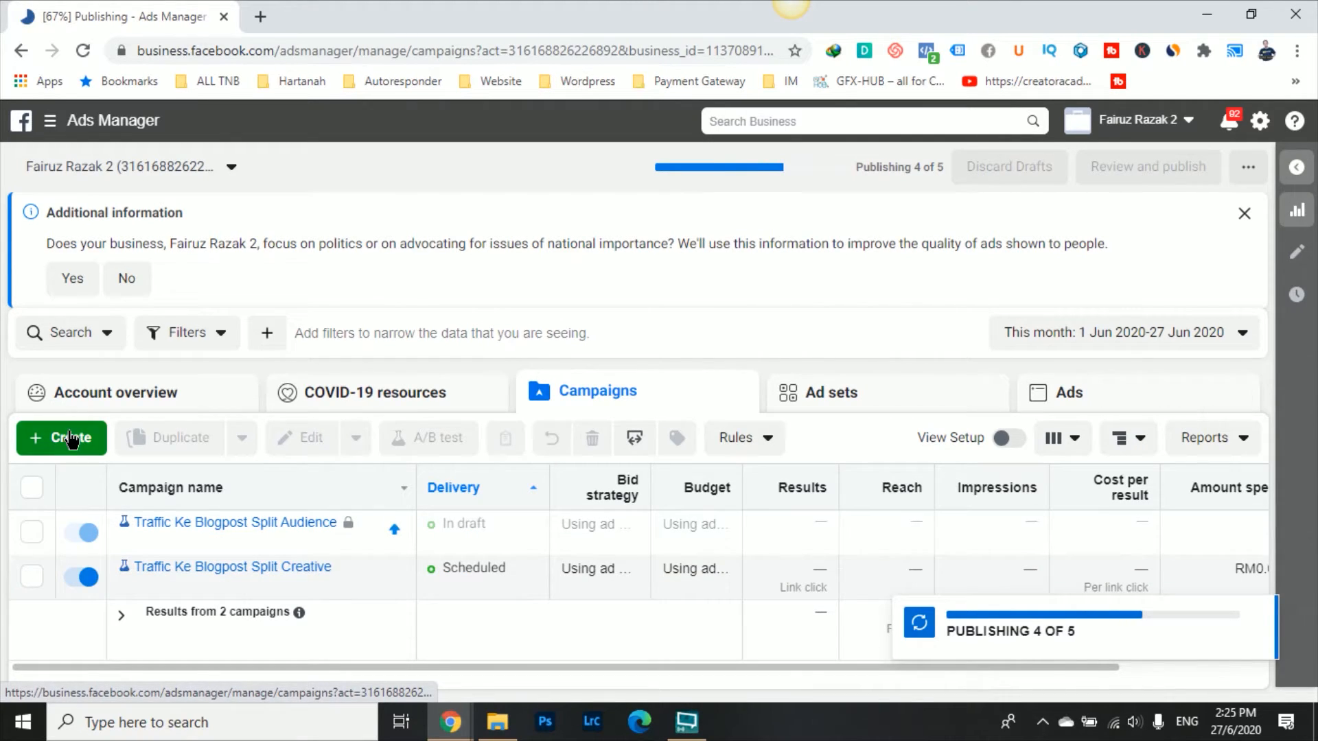
Step: Start a new campaign from scratch instead of continuing the saved draft, and choose Traffic as its objective
left_click(59, 437)
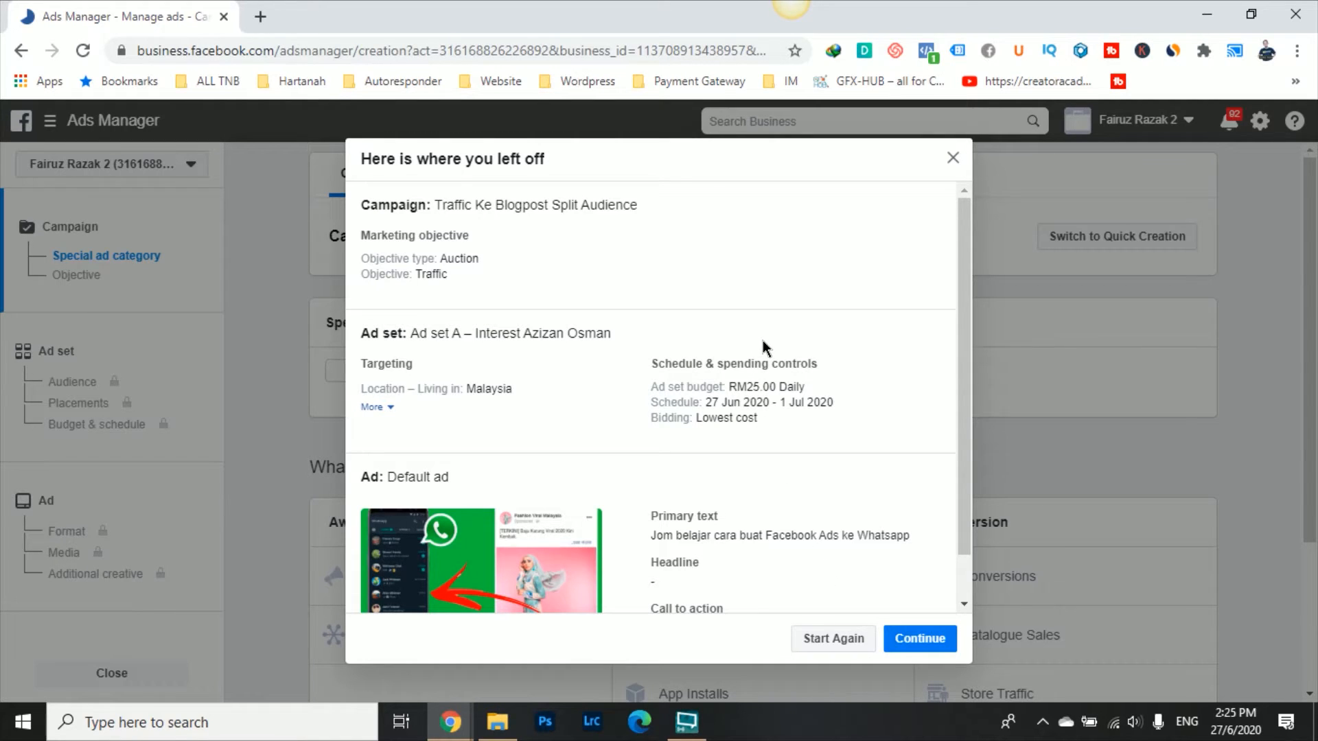
scroll(757, 346, "down", 1)
left_click(843, 649)
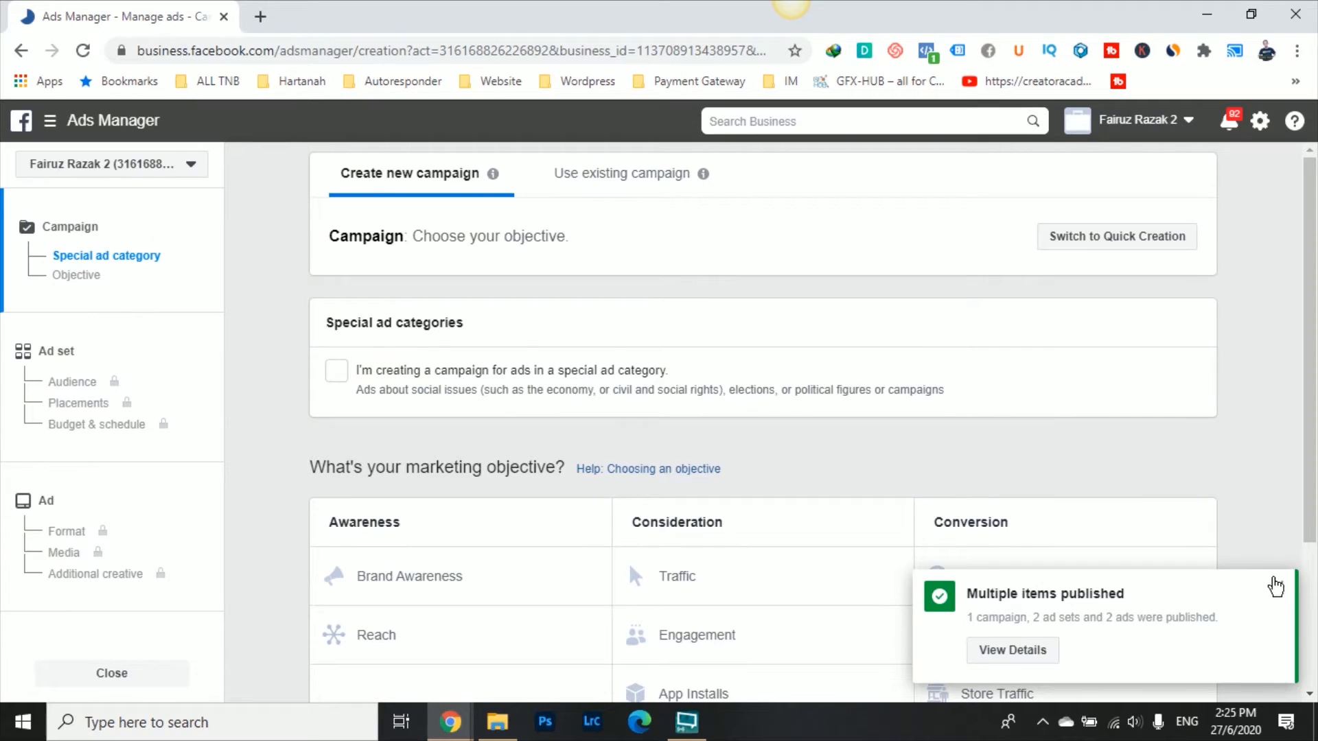
left_click(1270, 583)
scroll(1227, 457, "down", 1)
left_click(740, 460)
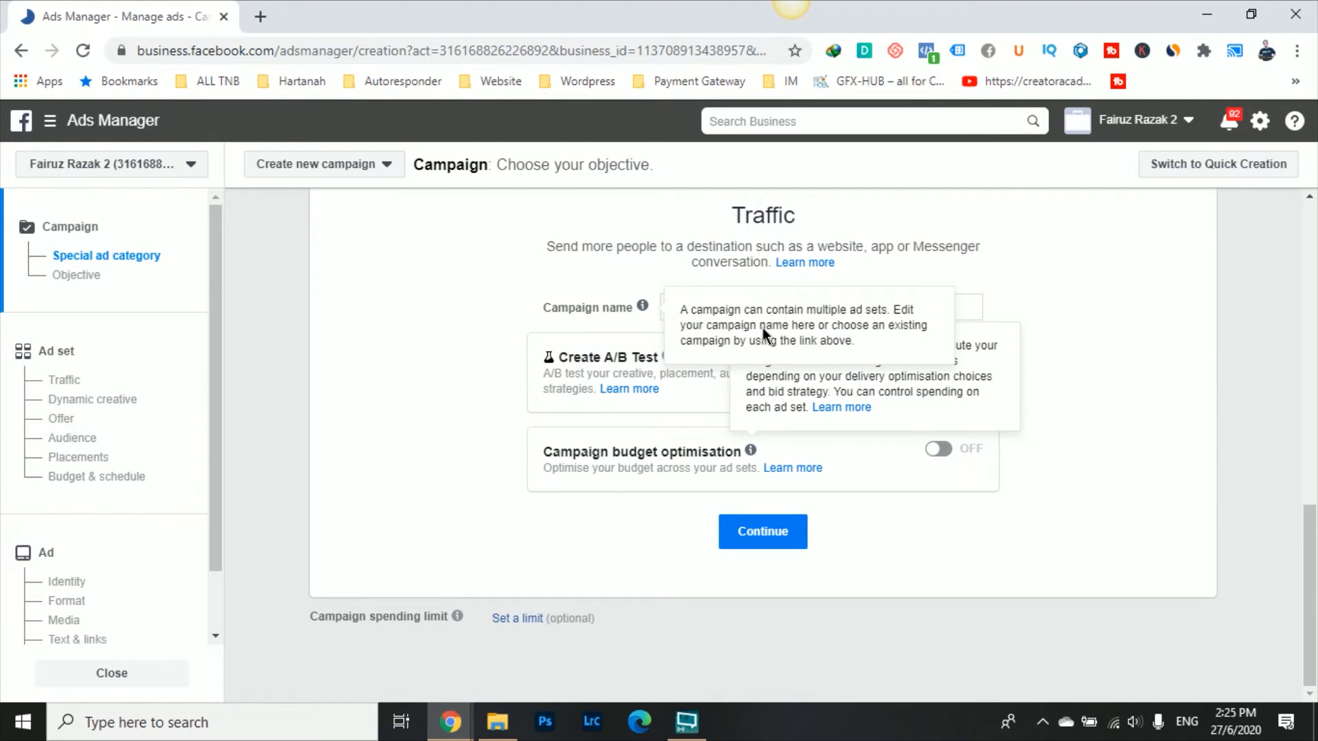
Step: Name the campaign "Traffic Ke Blogpost Split Optimzation" and enable an A/B test with Delivery optimisation as the variable
left_click(752, 311)
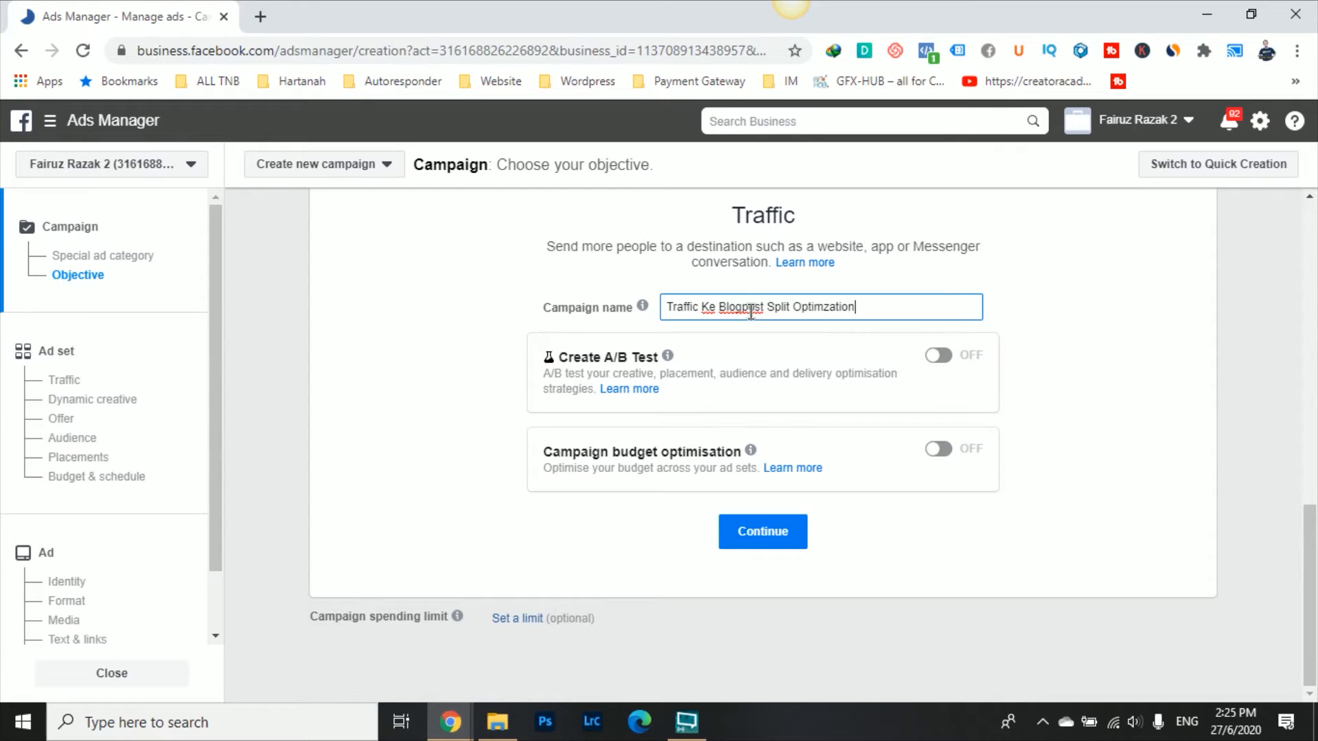
left_click(1262, 377)
left_click(942, 358)
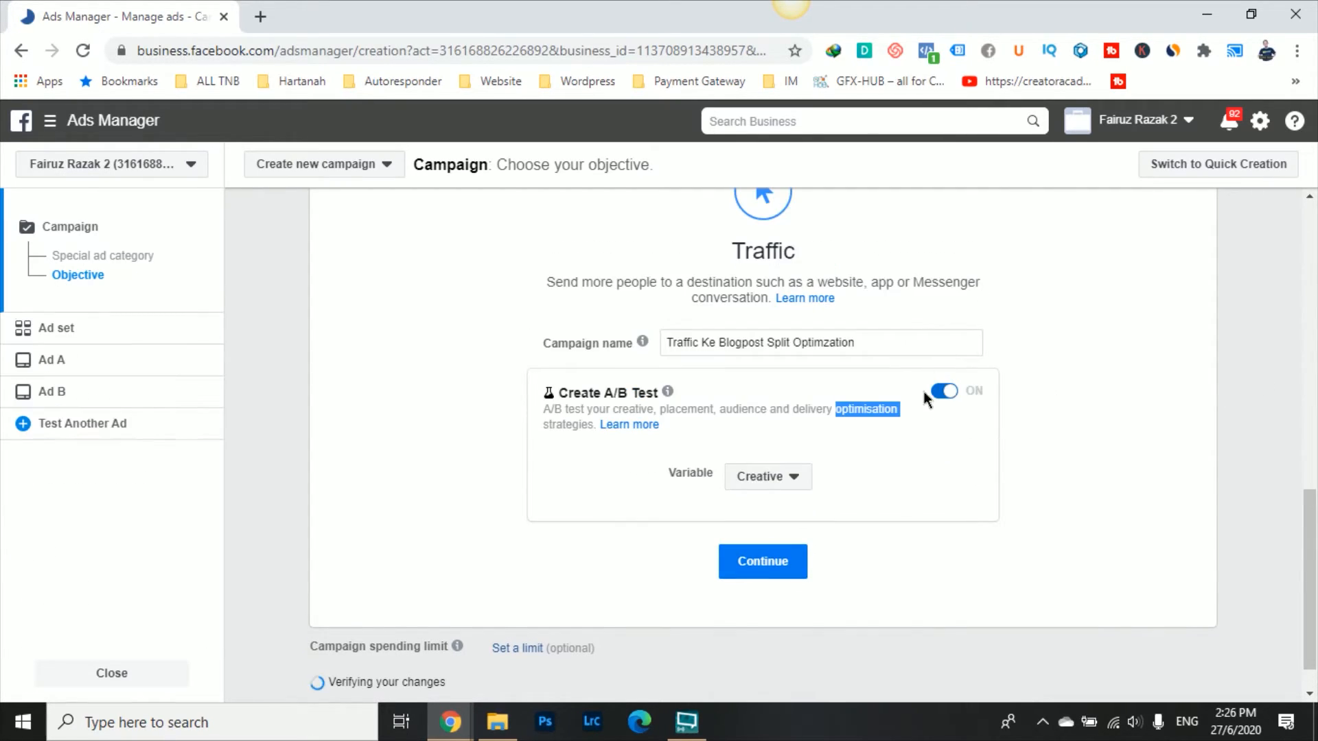
left_click(791, 487)
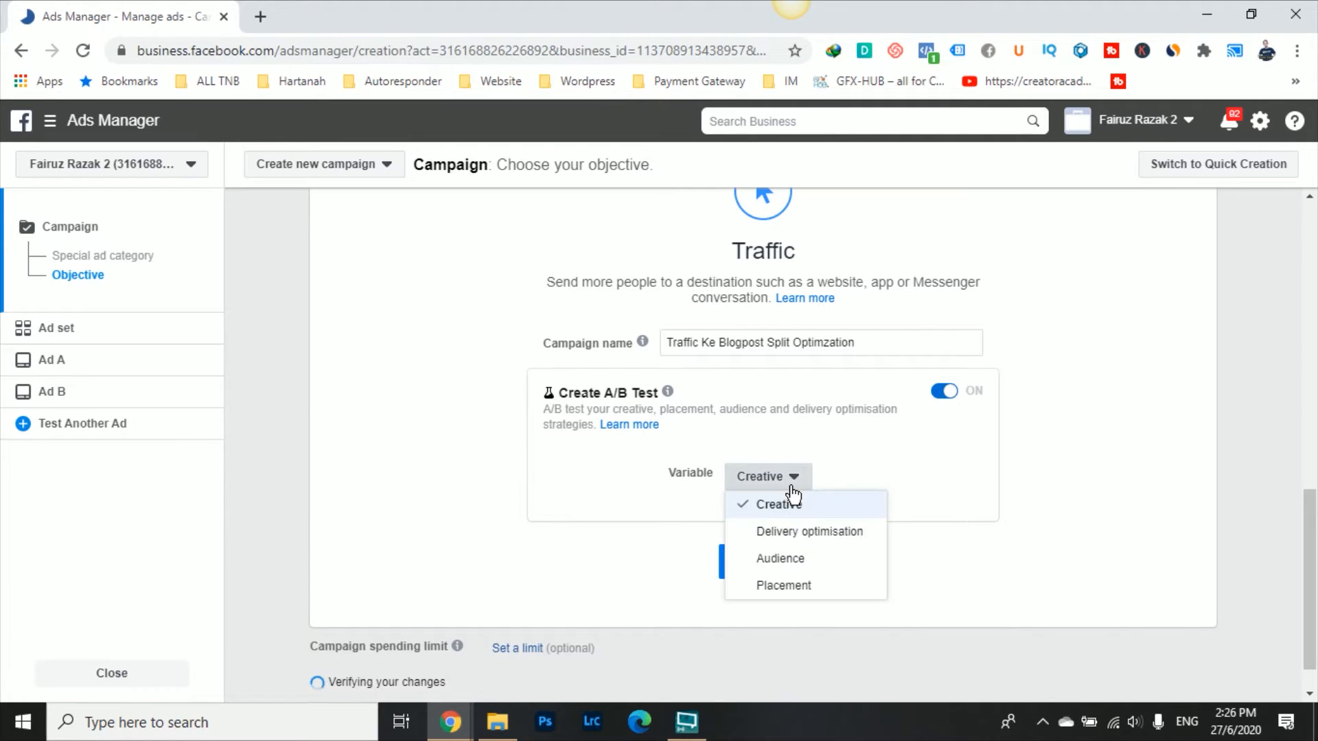
left_click(853, 533)
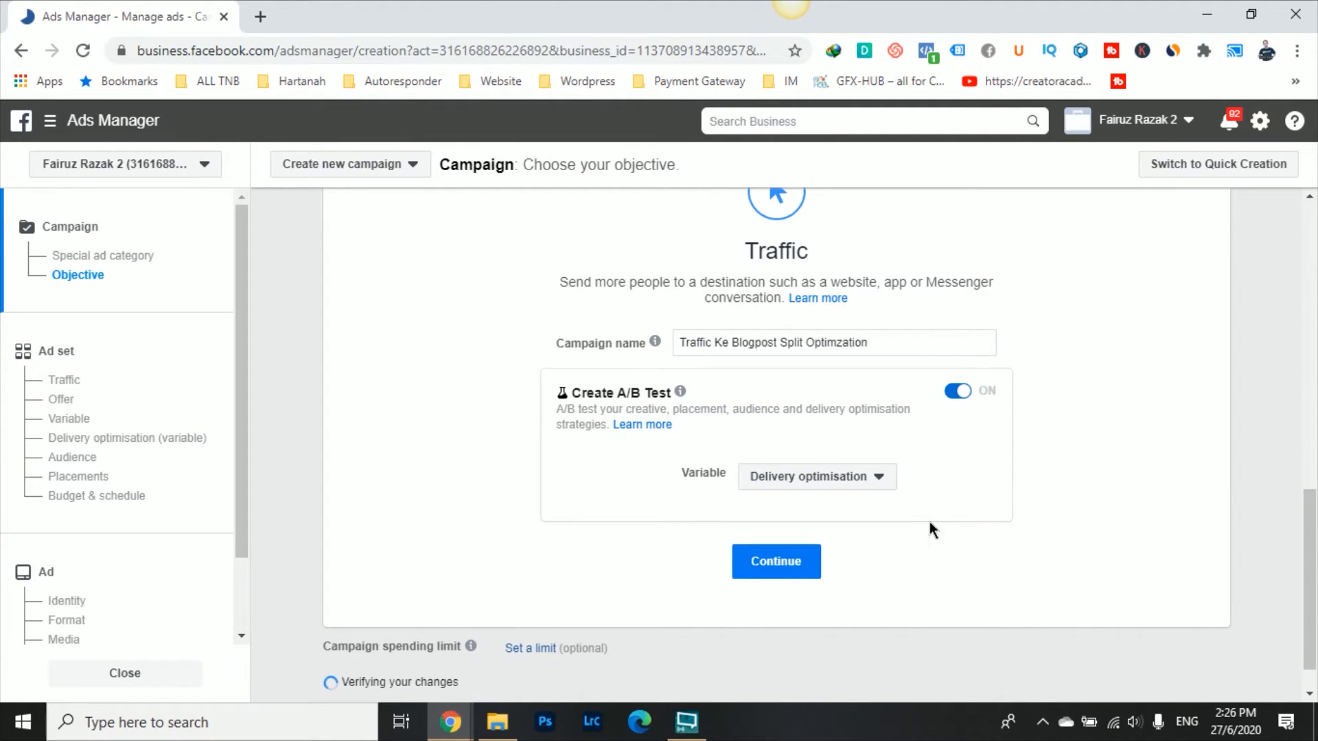
left_click(802, 562)
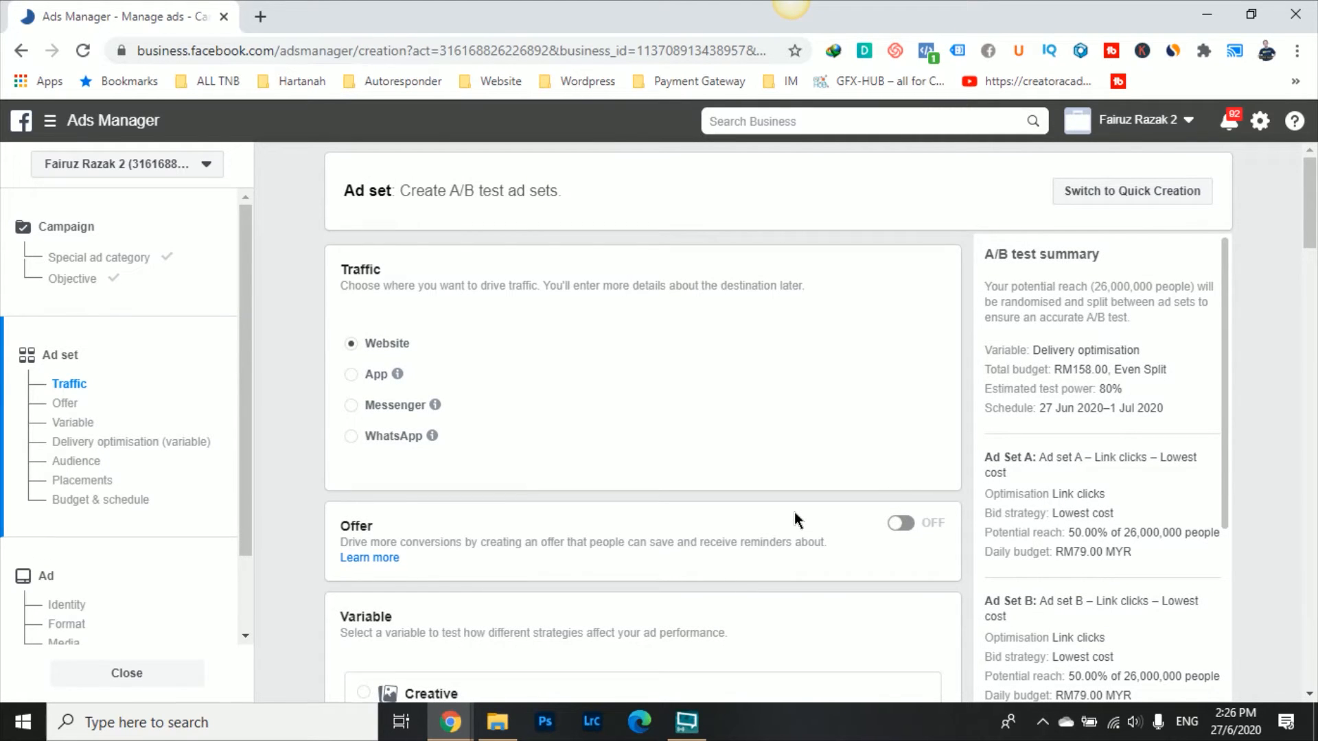
Step: Review the traffic destination, the test variable and the optimisation choices for ad delivery in Ad Set A
scroll(706, 383, "down", 2)
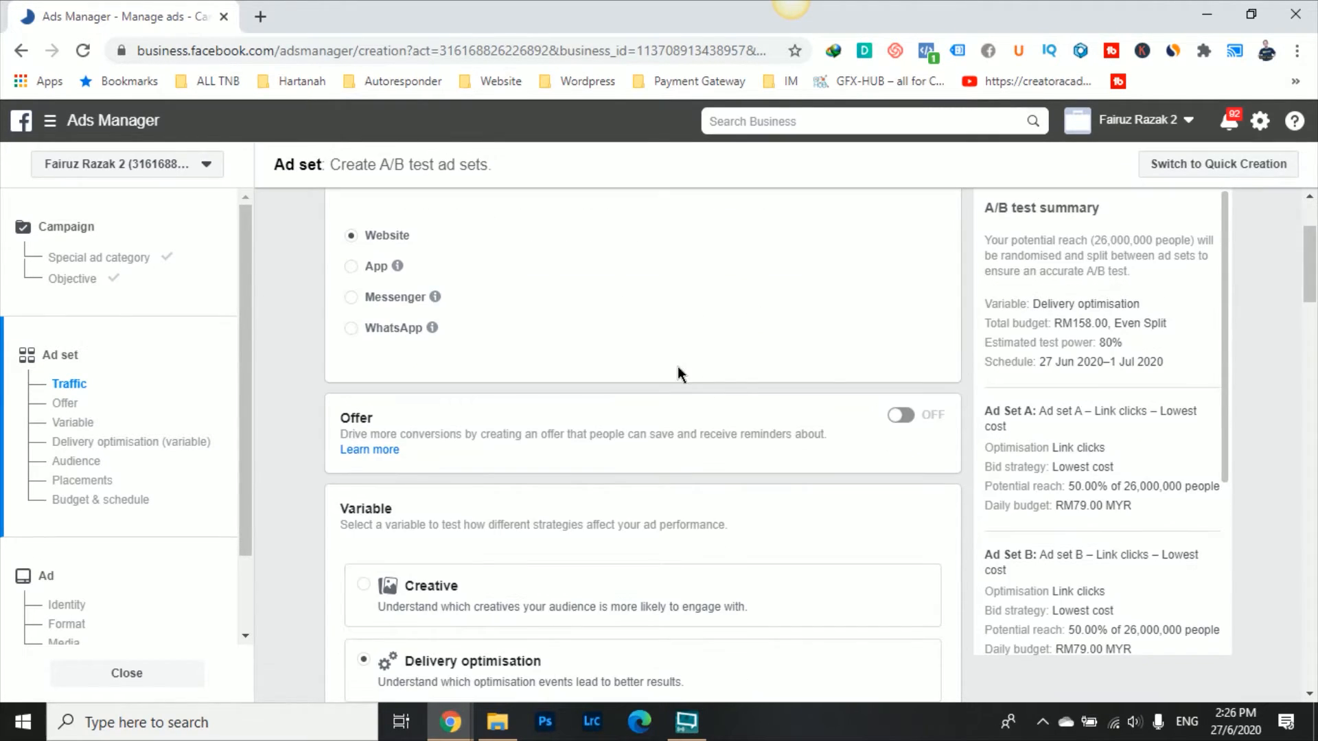
scroll(697, 333, "up", 1)
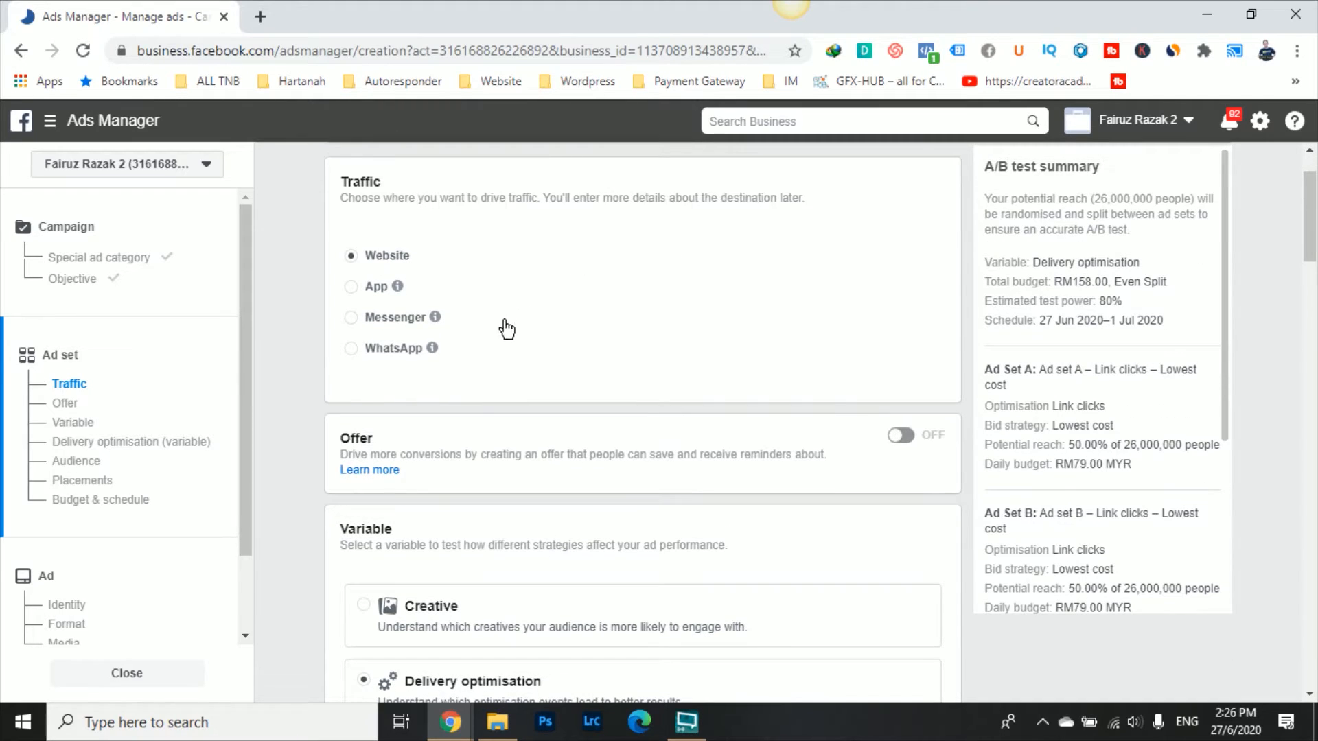
scroll(506, 330, "down", 8)
scroll(657, 433, "down", 3)
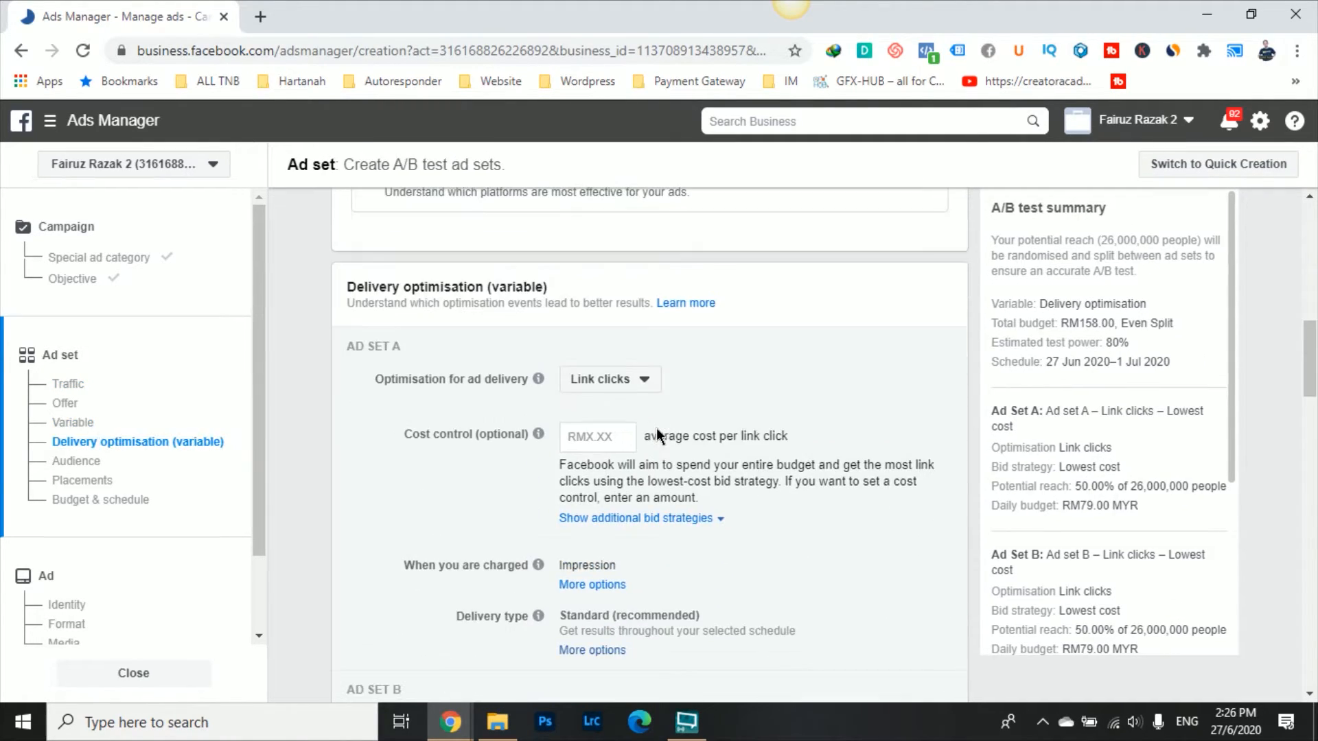
scroll(641, 391, "down", 5)
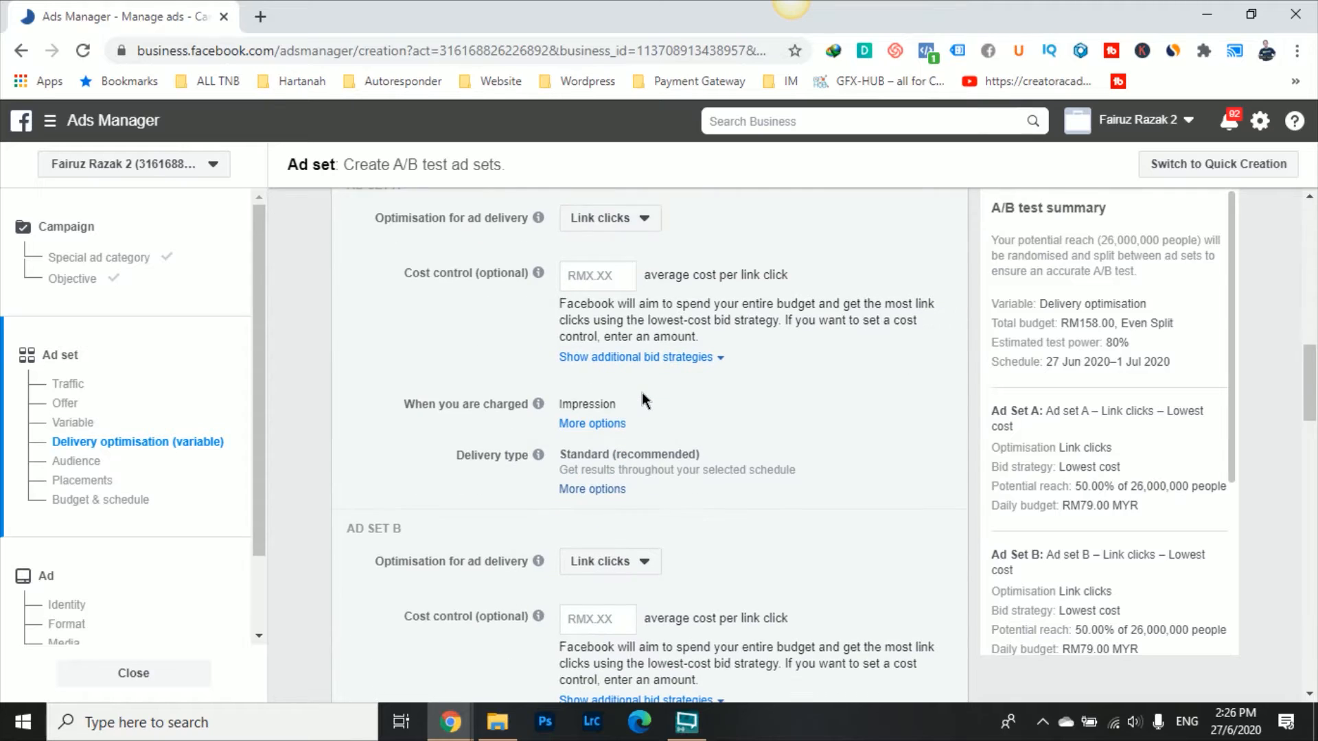
scroll(639, 412, "up", 5)
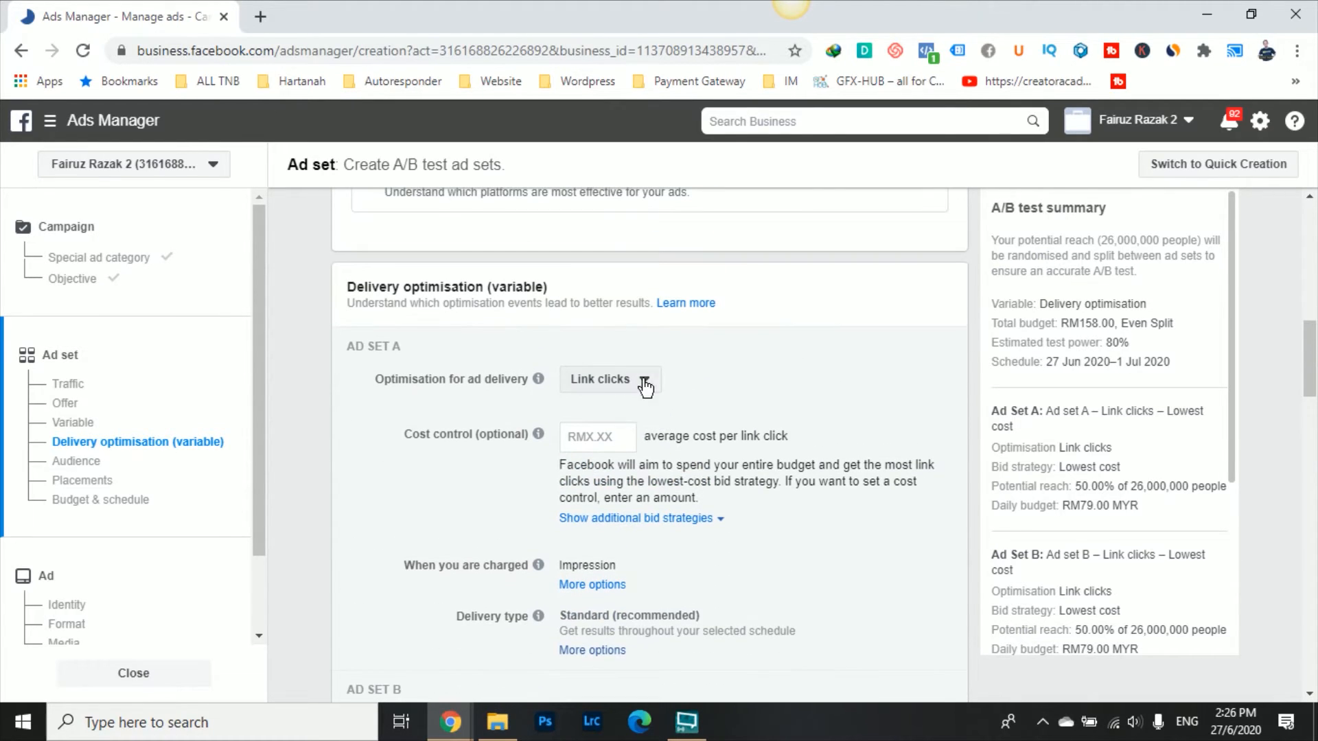
left_click(622, 386)
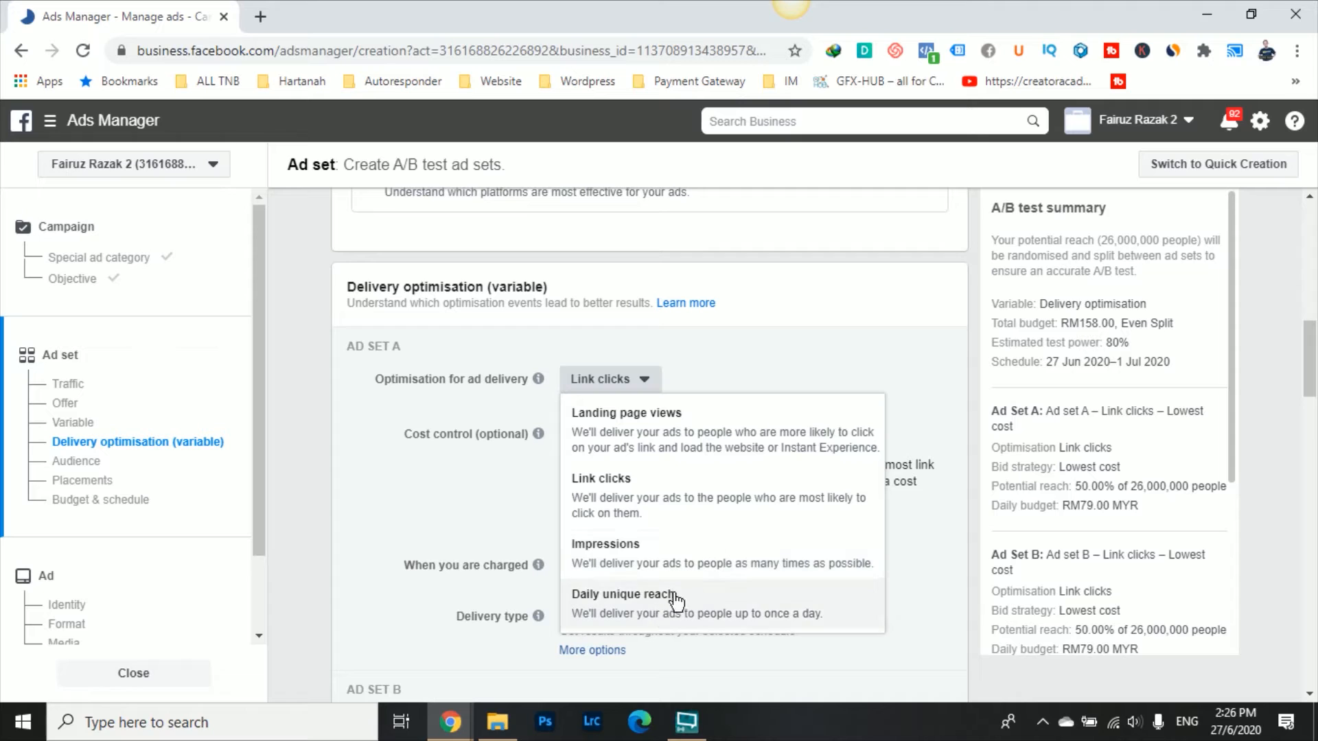
left_click(728, 379)
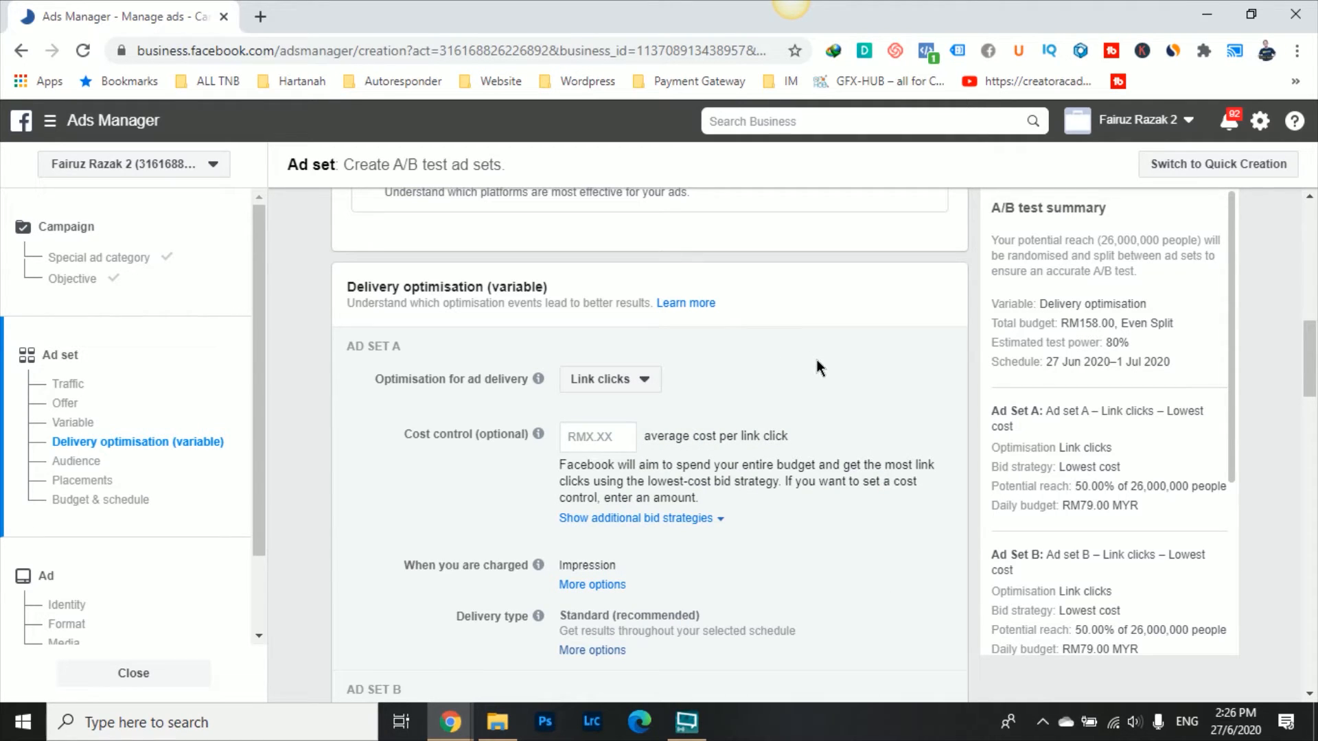
Step: Set Ad Set B's optimisation for ad delivery to Landing page views
scroll(817, 360, "down", 7)
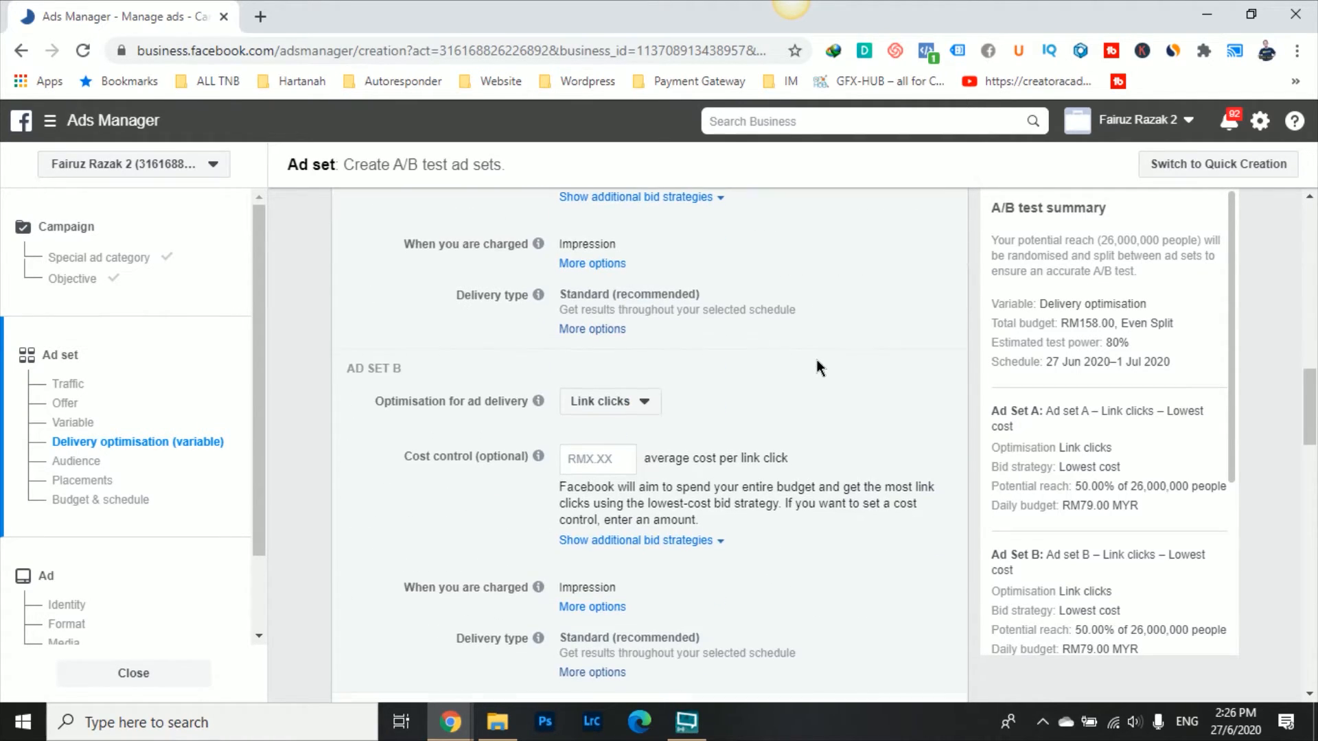
scroll(735, 378, "up", 2)
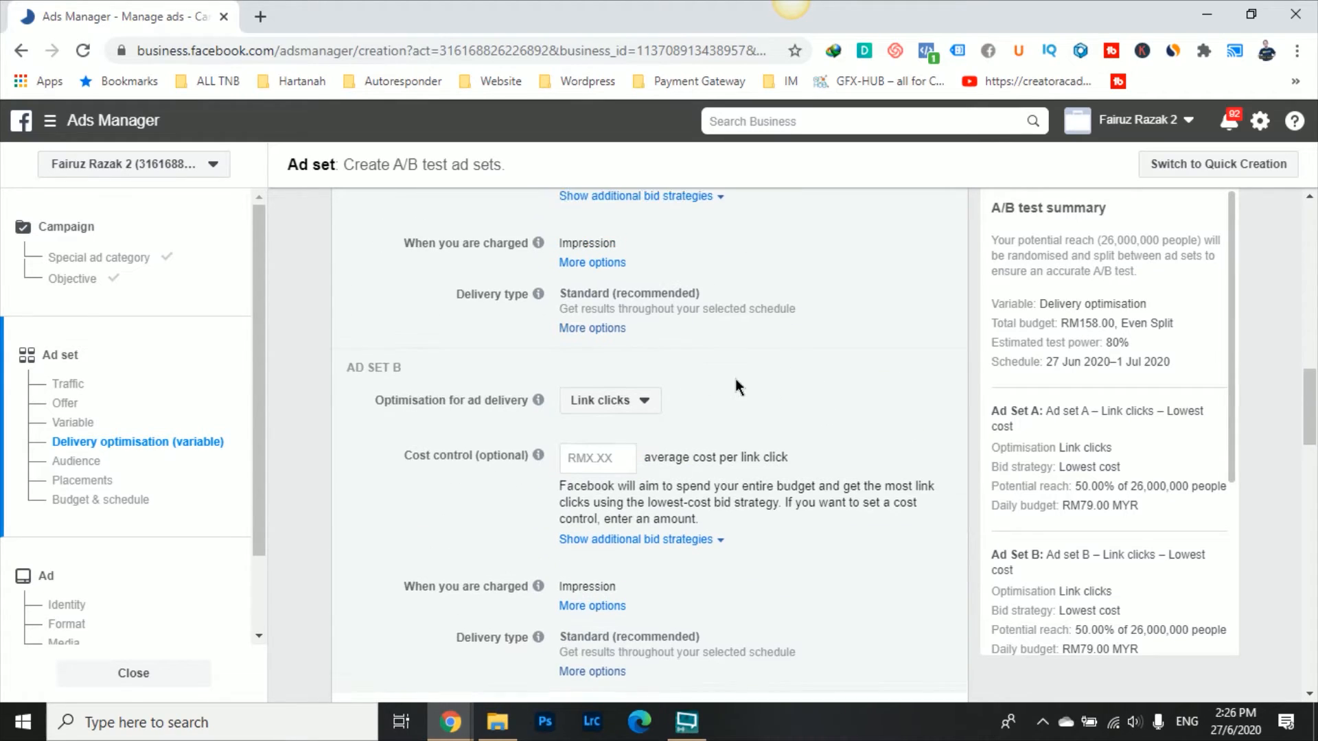
left_click(610, 402)
left_click(690, 467)
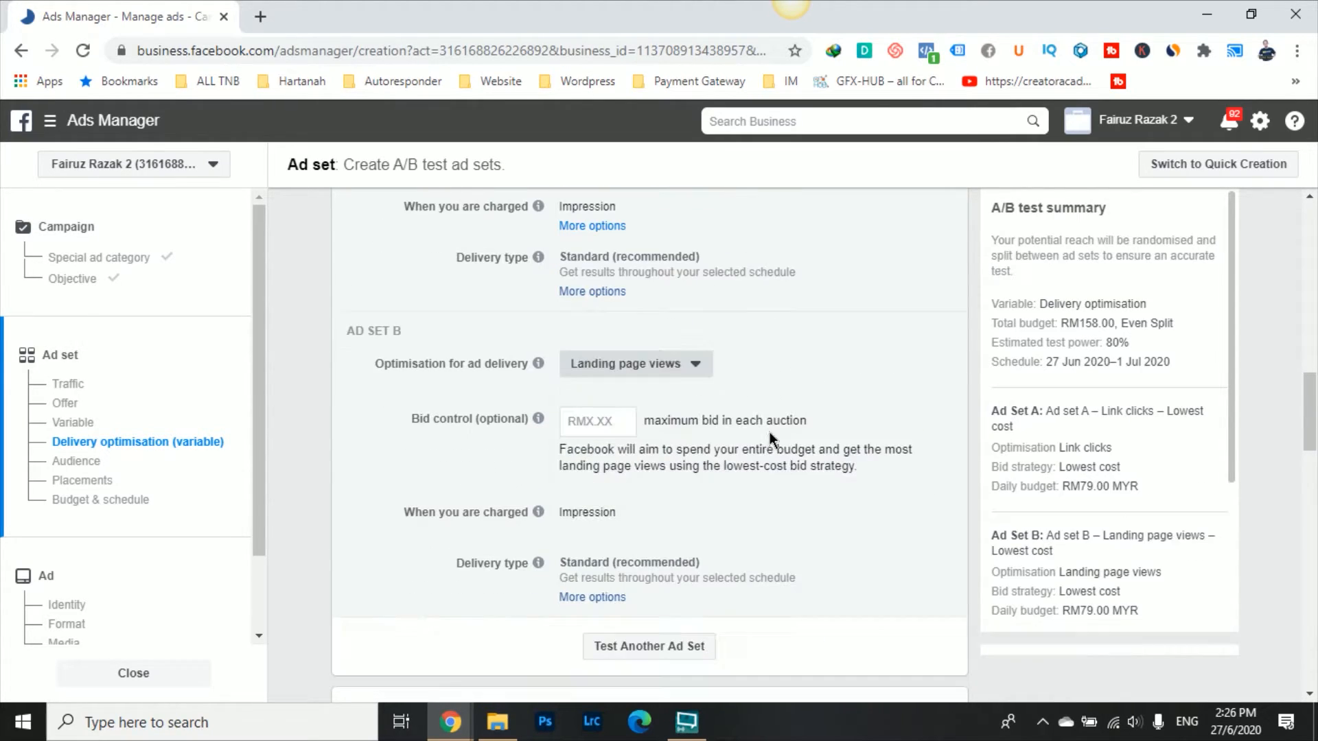
scroll(863, 418, "up", 5)
Step: Apply the saved audience "Interest Azizan Osman" to the A/B test ad sets
scroll(863, 417, "down", 7)
scroll(863, 417, "down", 2)
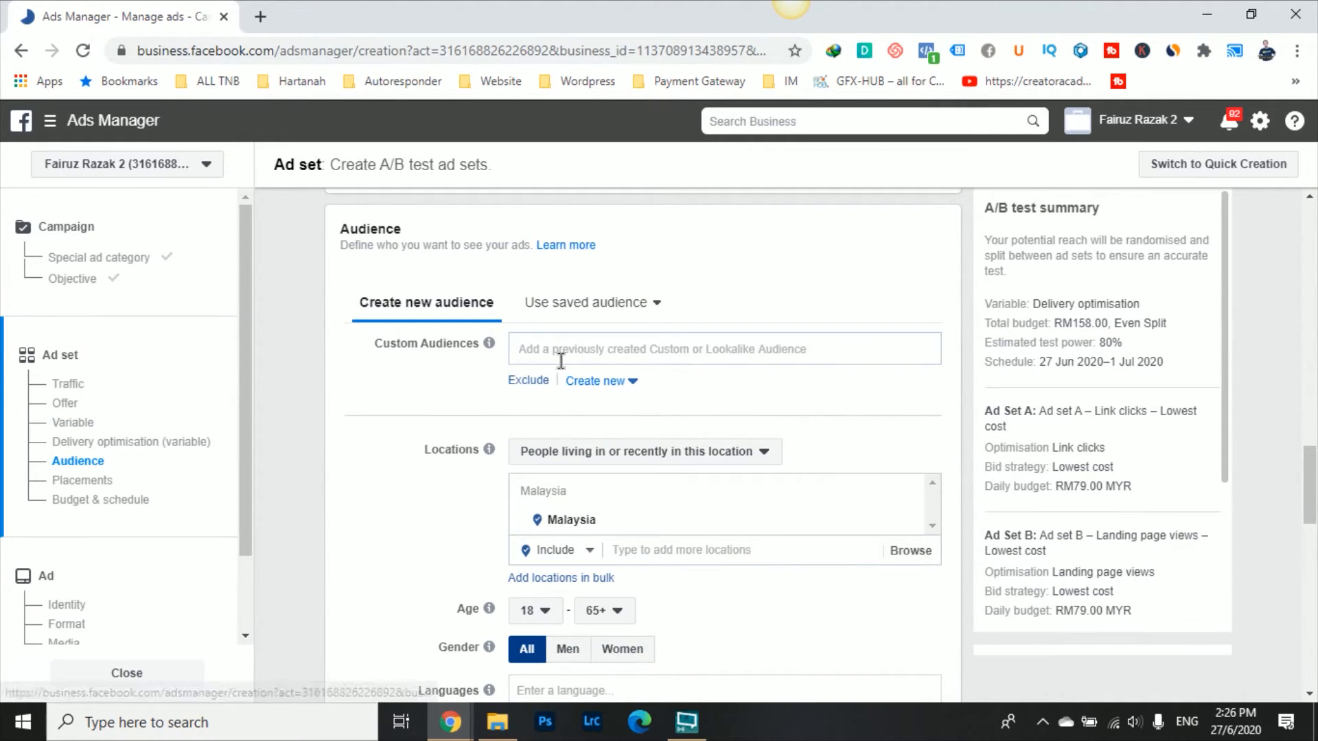
left_click(602, 303)
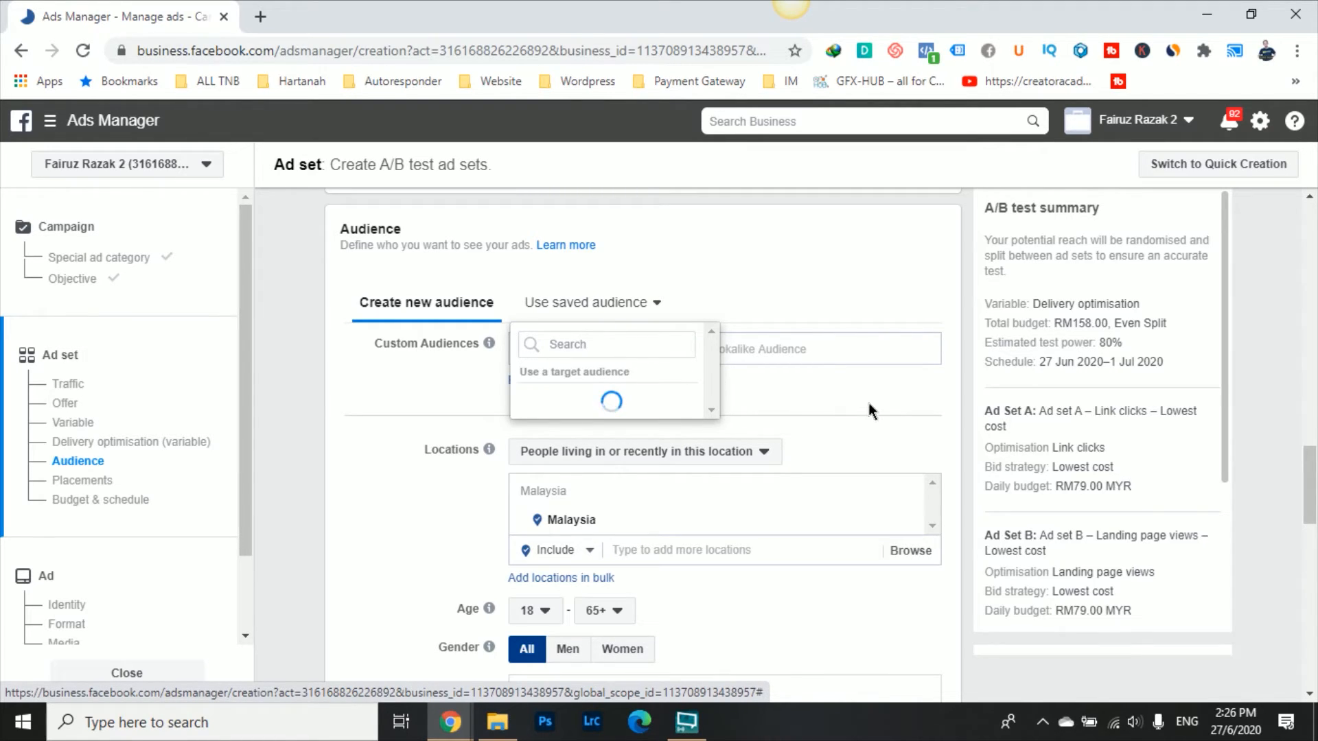
scroll(871, 393, "up", 2)
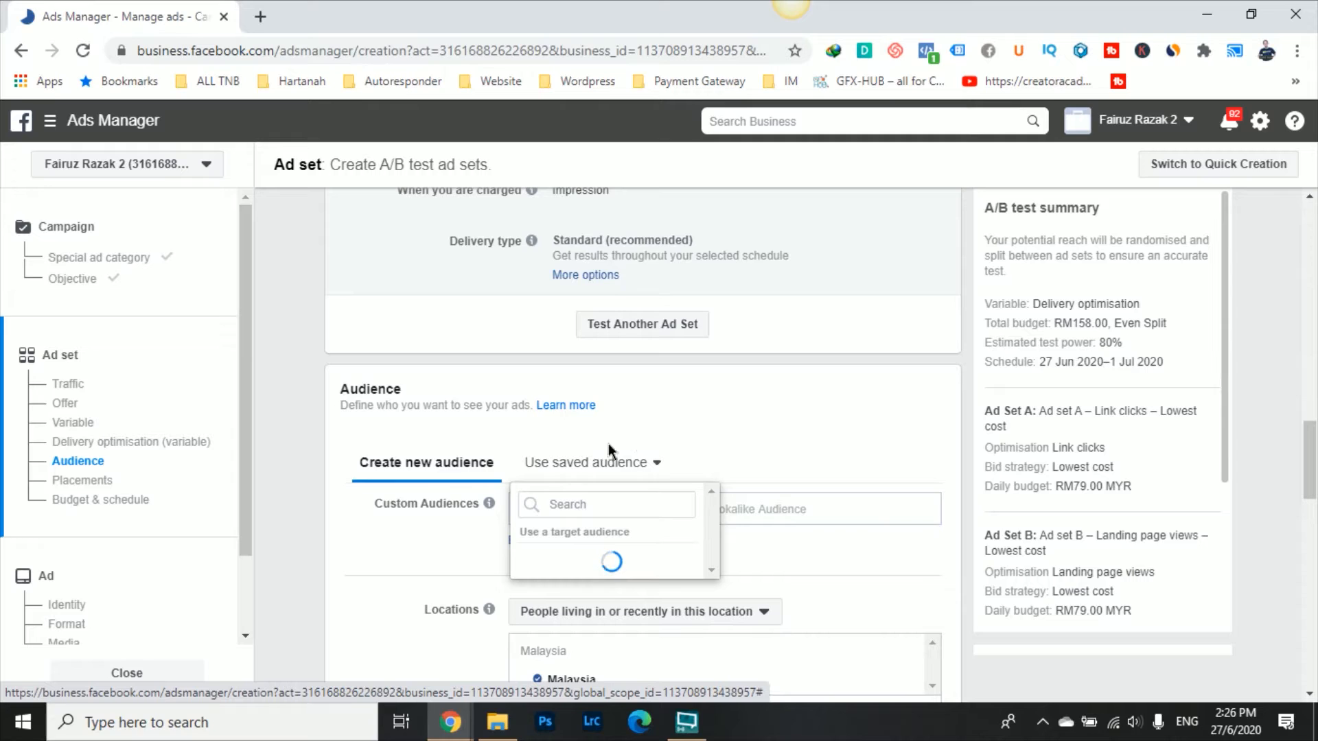
left_click(795, 443)
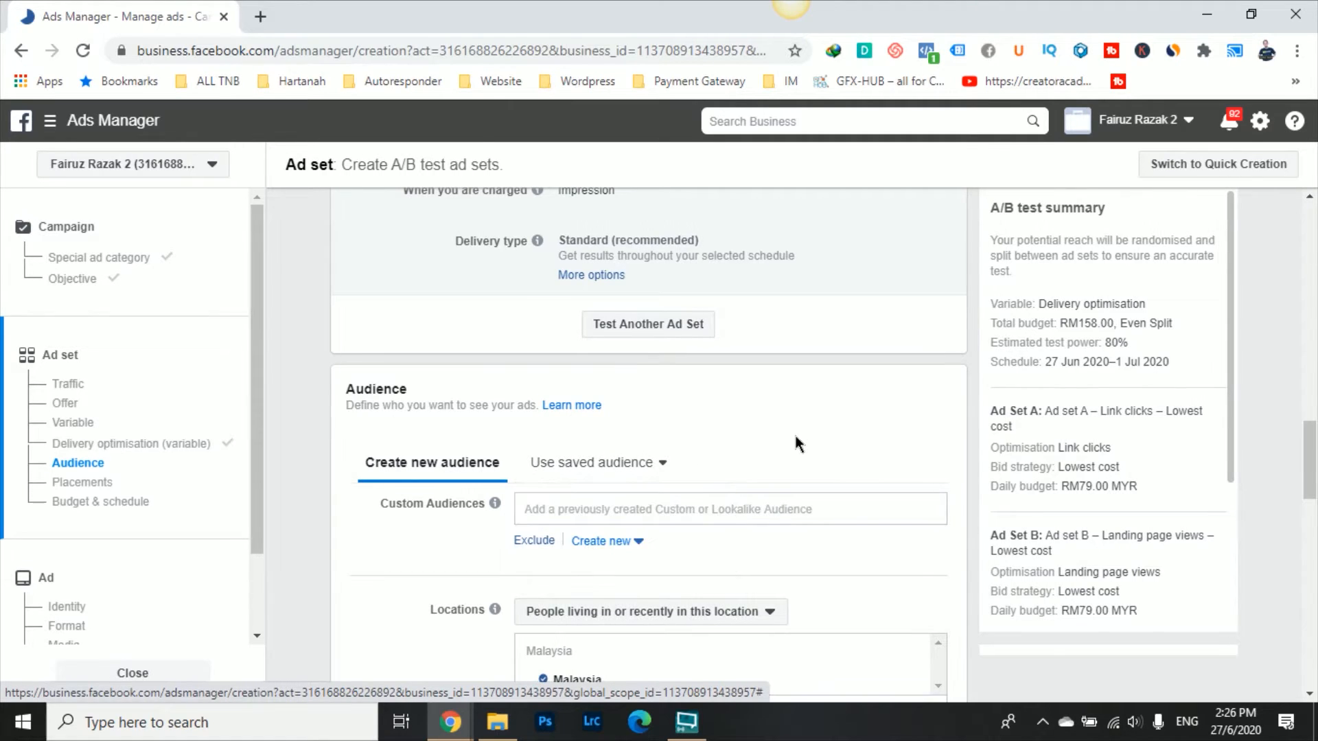
left_click(663, 474)
mouse_move(656, 585)
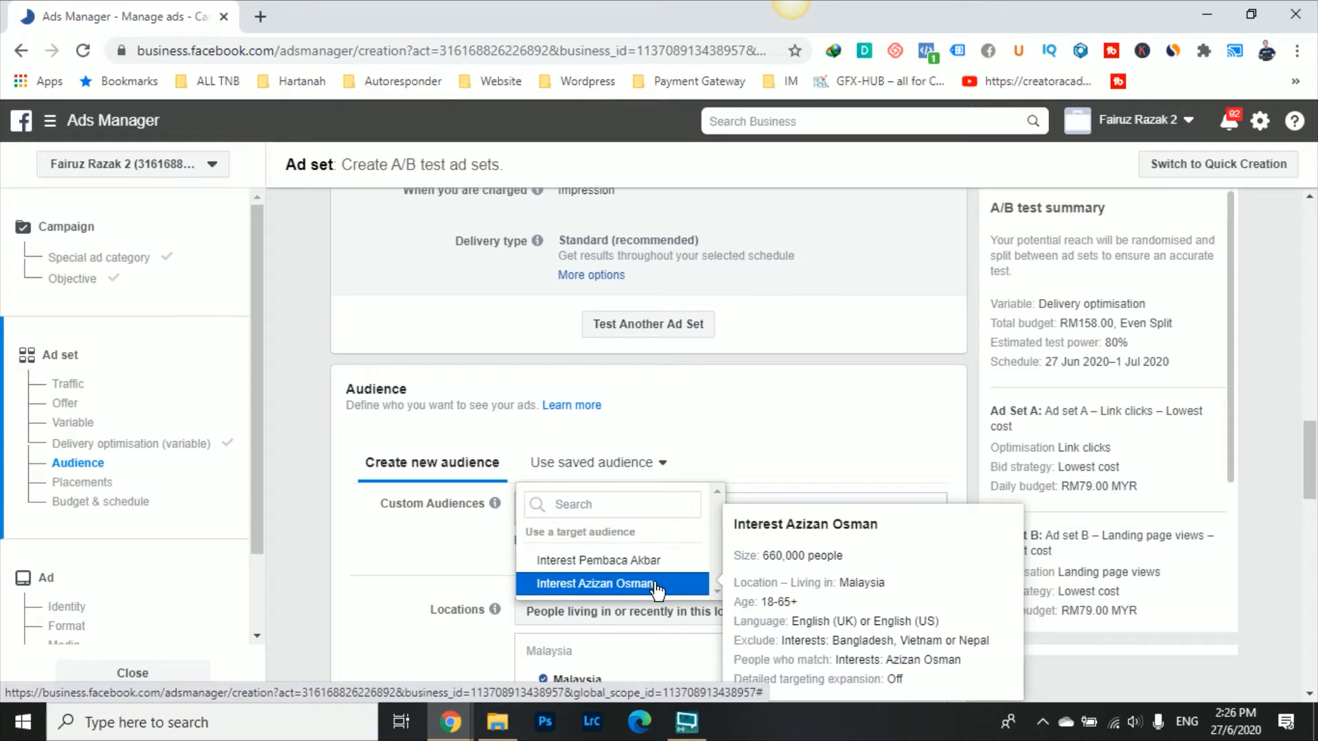
left_click(656, 585)
Step: Set the A/B test's daily budget to RM50 and proceed to the ad setup
scroll(782, 508, "down", 10)
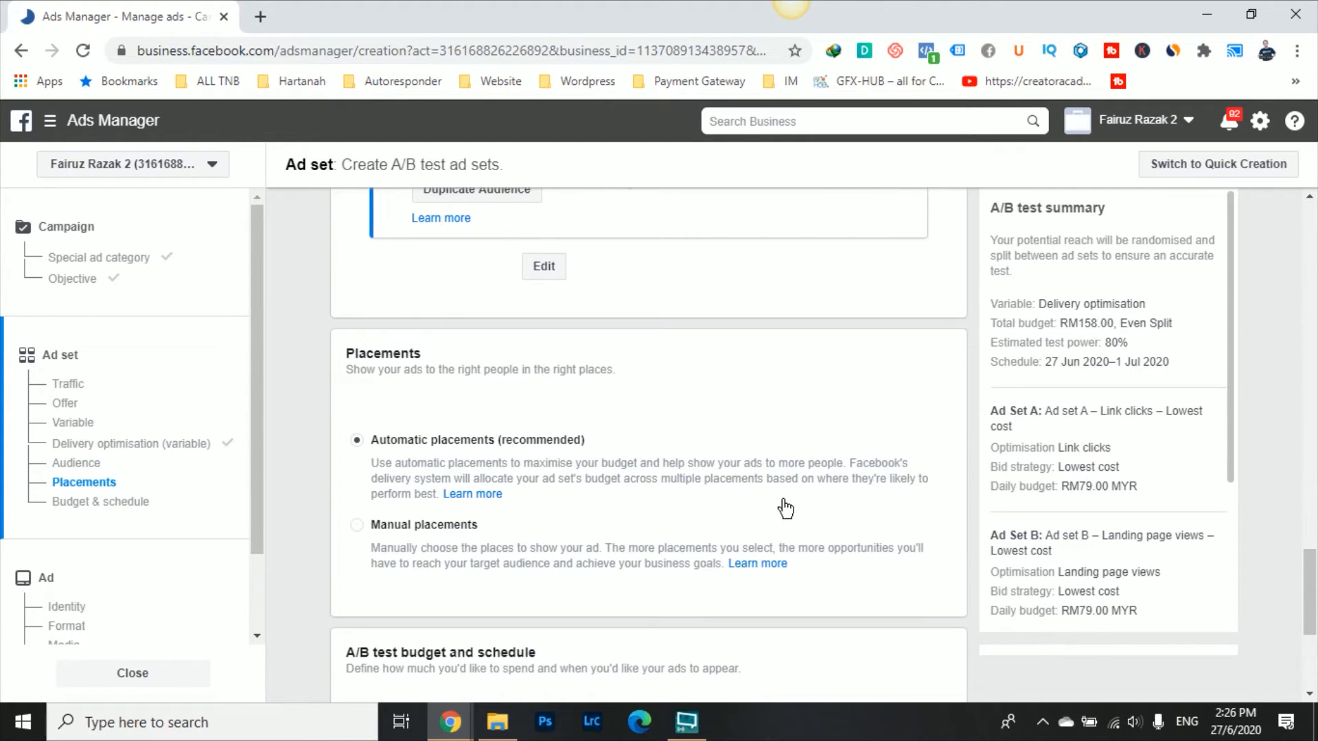
scroll(786, 508, "down", 2)
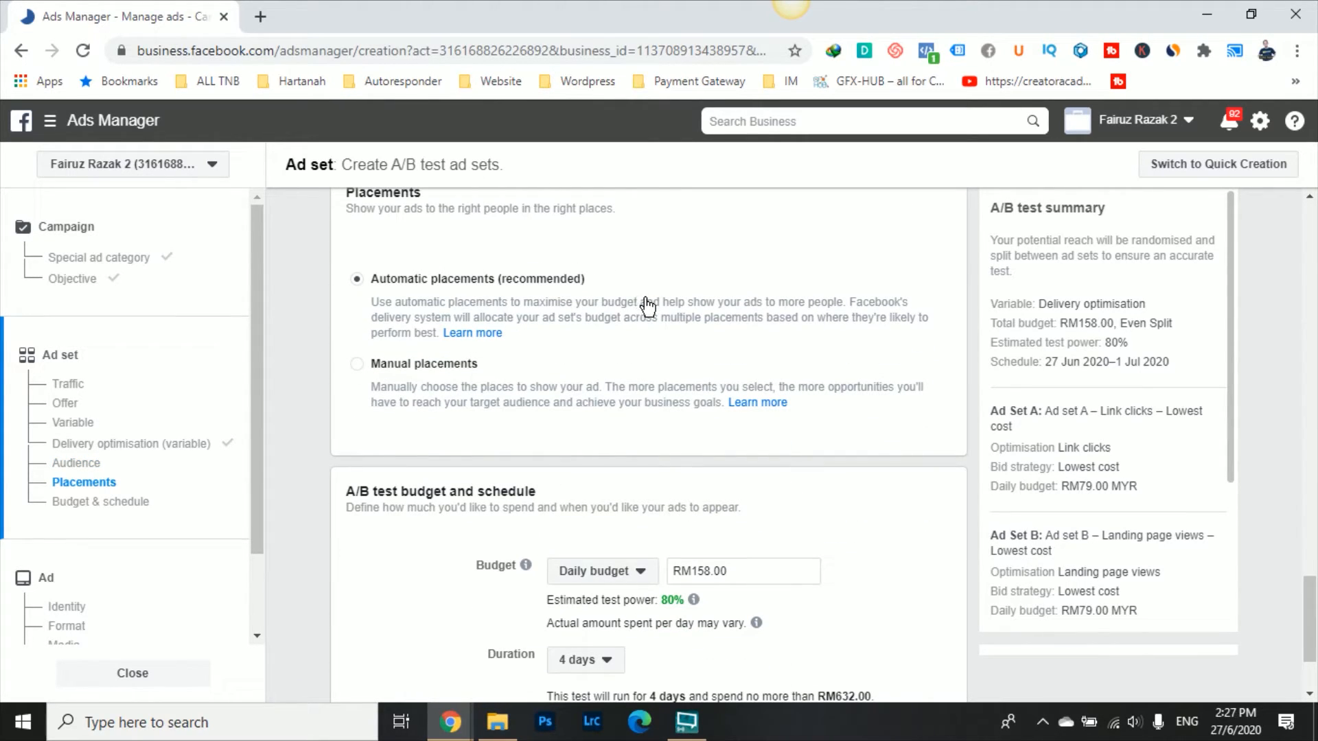
scroll(864, 450, "down", 2)
left_click(709, 423)
key("BackSpace")
key("BackSpace")
key("BackSpace")
type("50")
left_click(875, 387)
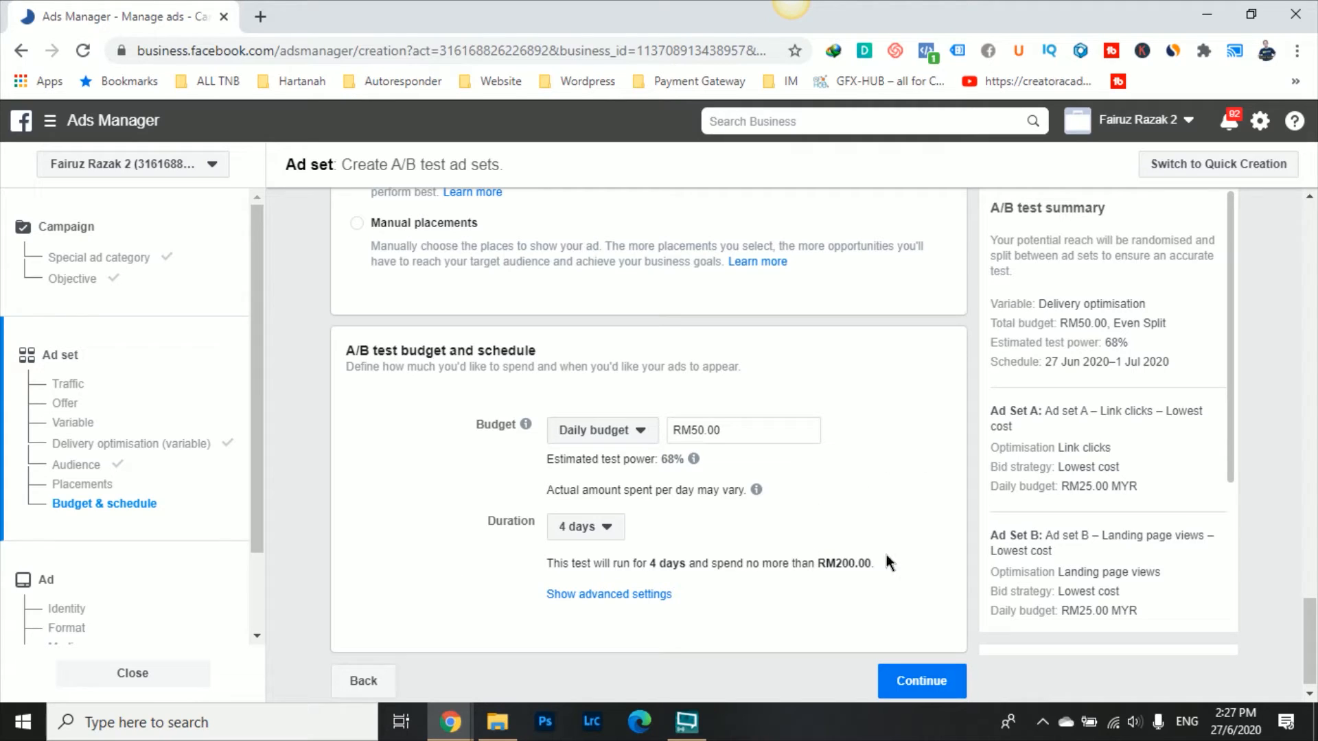
left_click(928, 679)
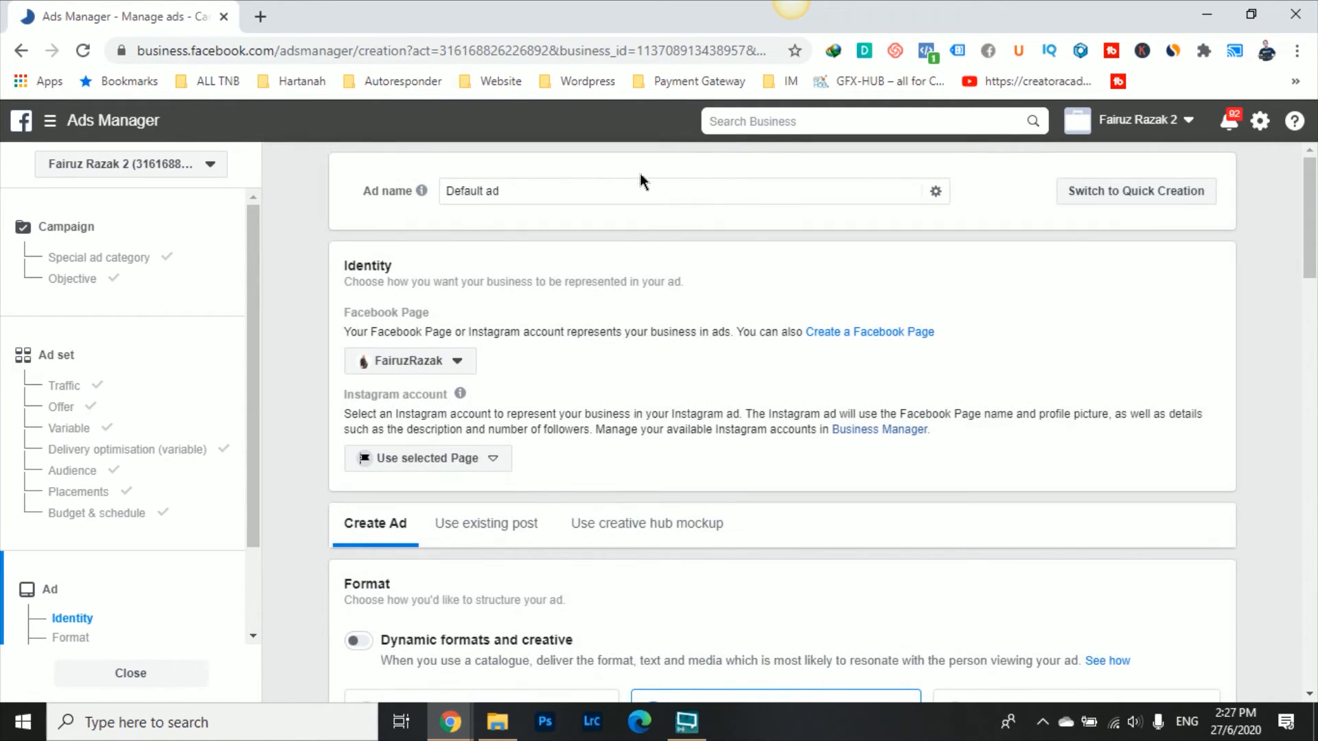
Step: Add the account image "Cara Buat Iklan Direct ke Whatsapp.jpg" as the ad's media
scroll(685, 398, "down", 2)
scroll(685, 398, "down", 6)
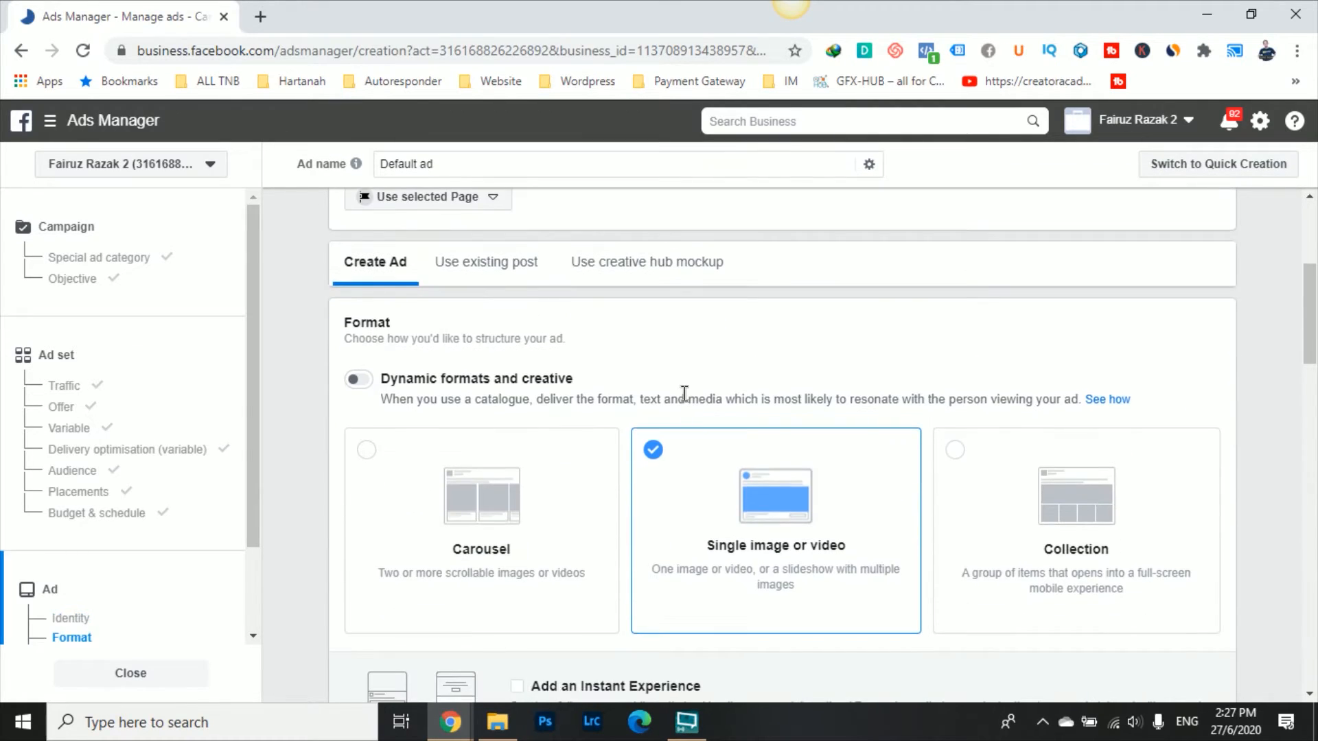
scroll(683, 402, "down", 4)
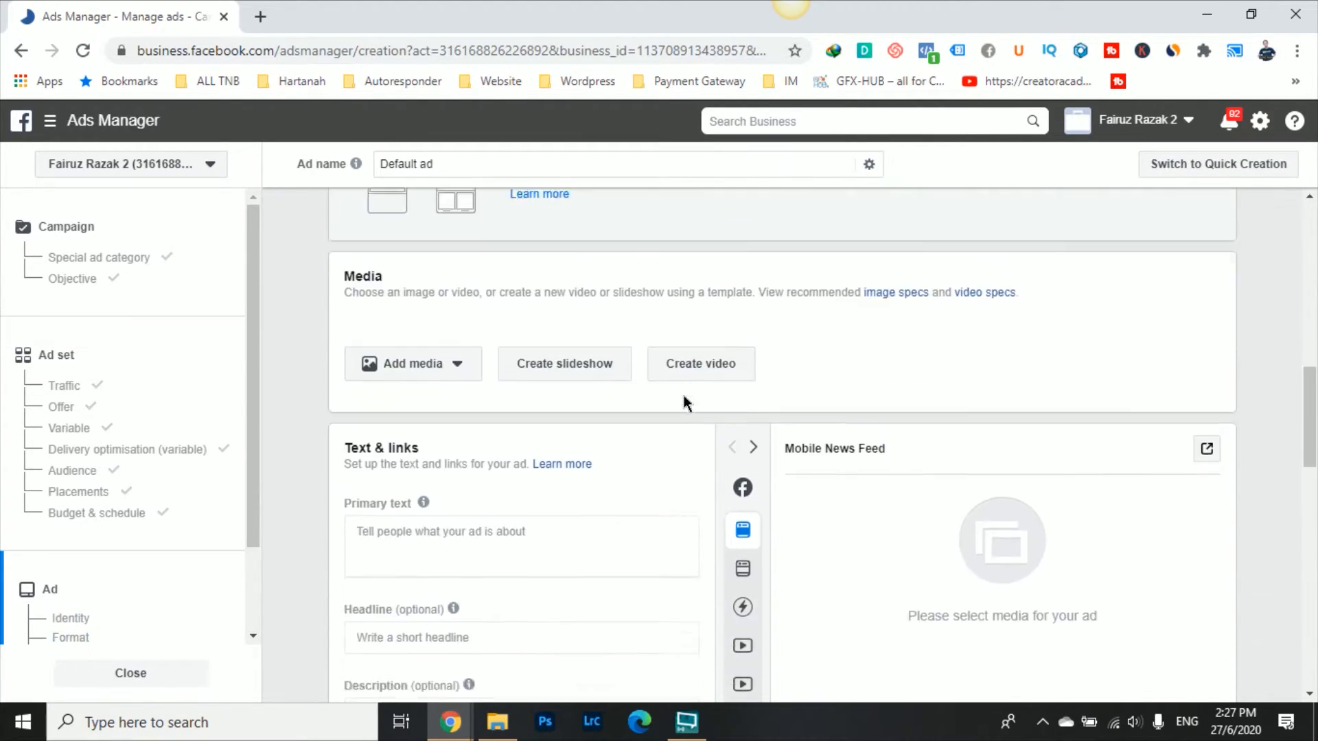
left_click(439, 263)
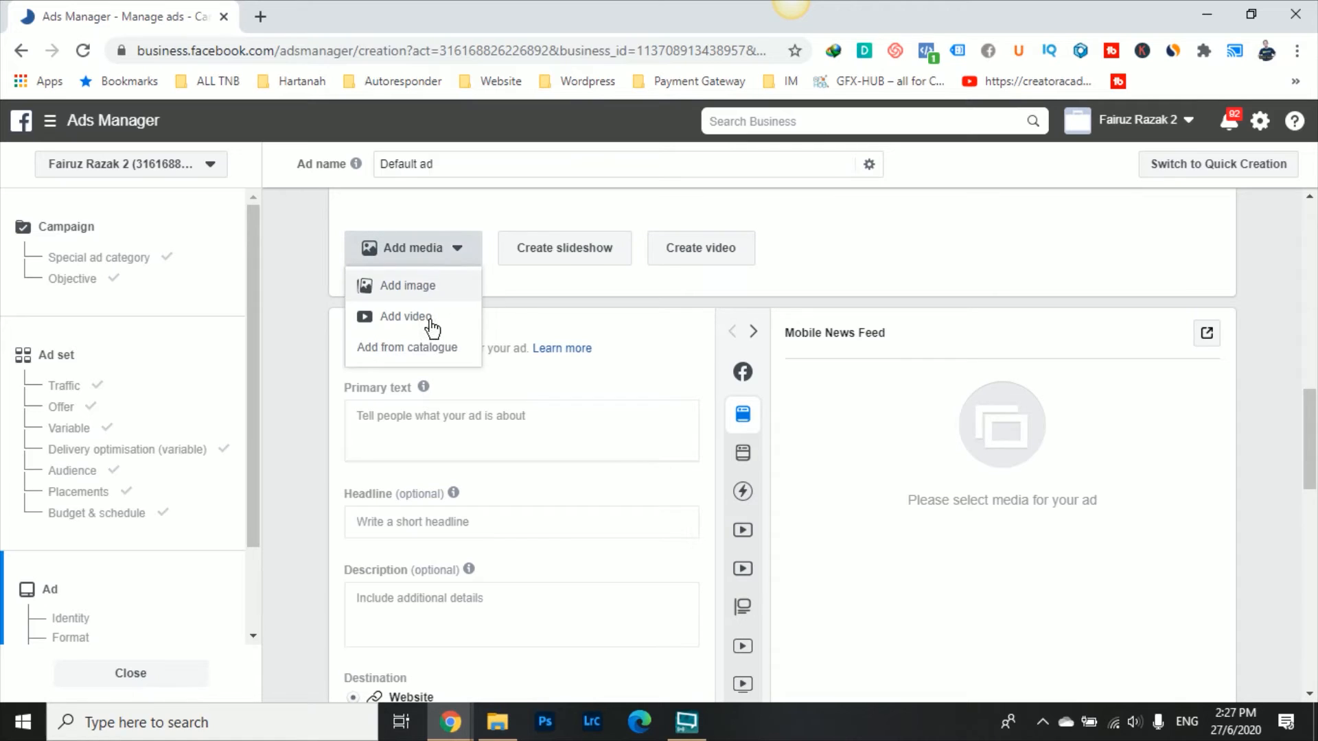
left_click(435, 288)
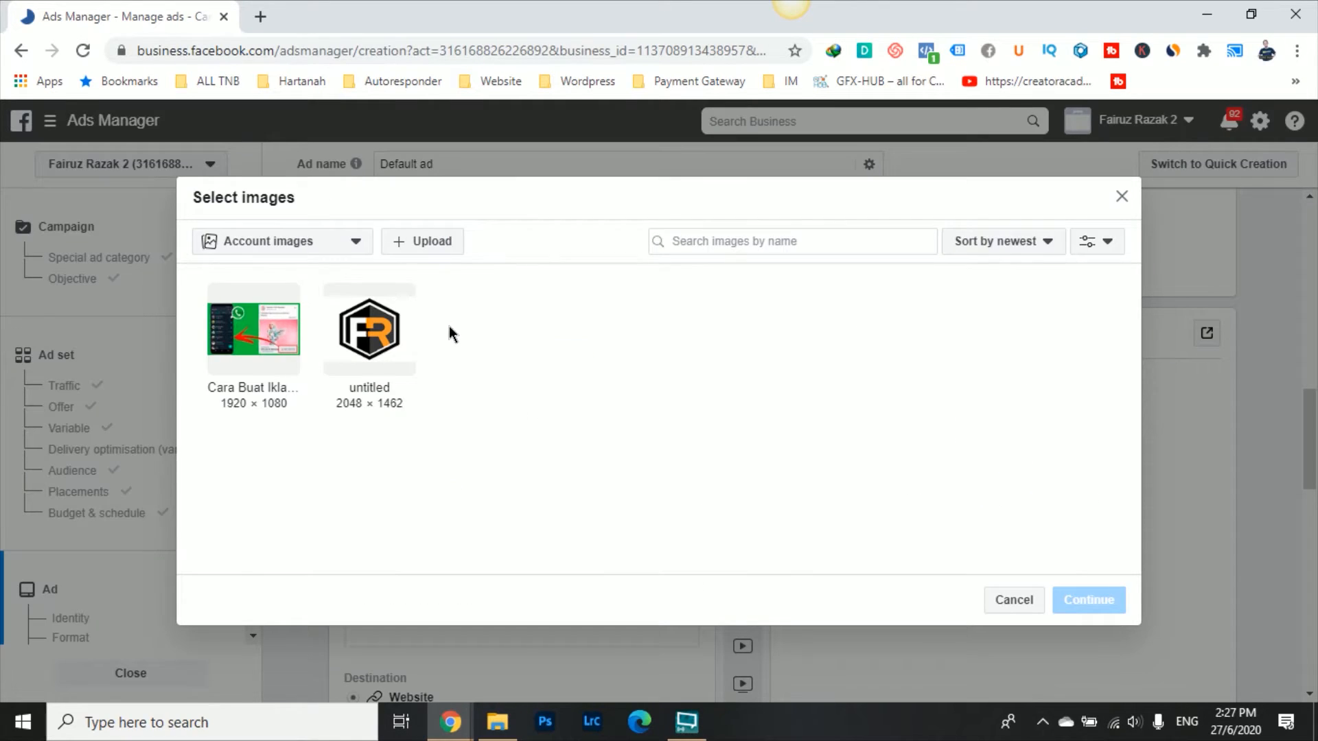
left_click(293, 346)
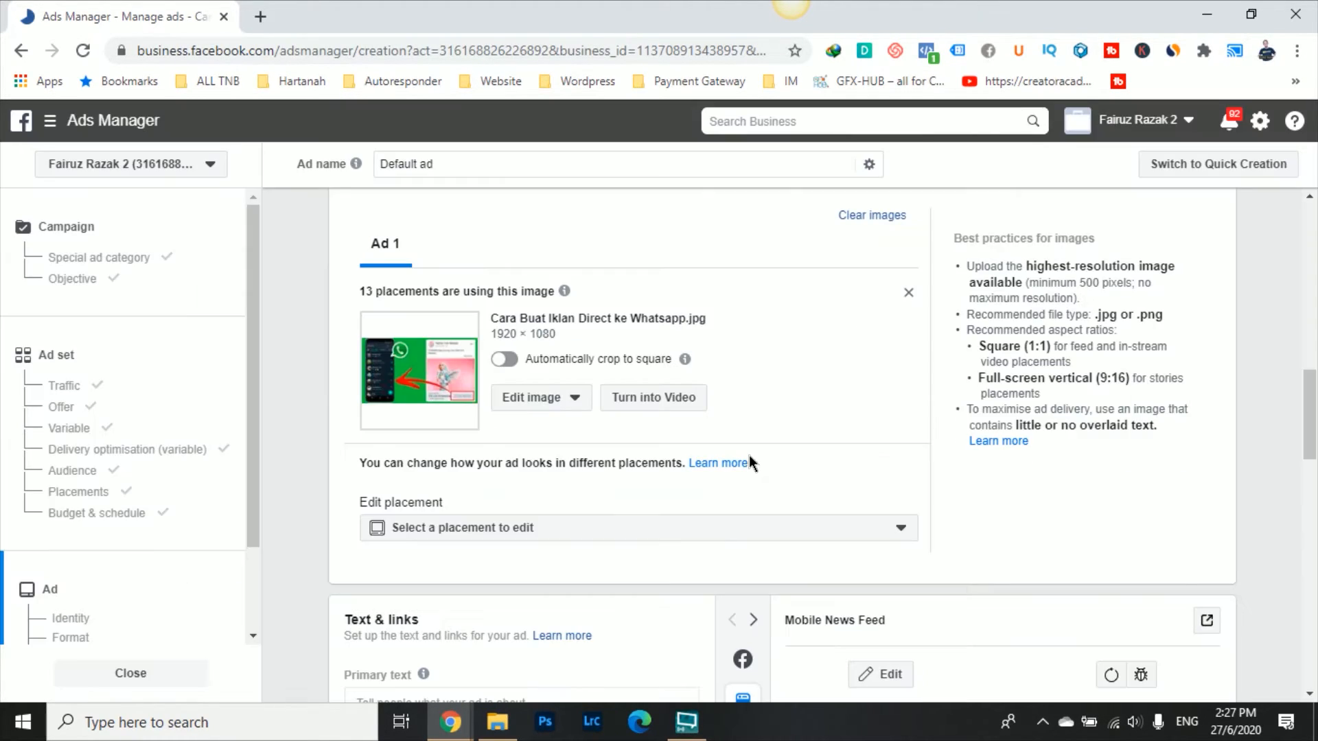
Step: Enter "Jom belajar cara buat iklan FB ads direct Whatsapp" as the ad's primary text
scroll(569, 505, "down", 7)
left_click(445, 227)
type("Jom belajar ")
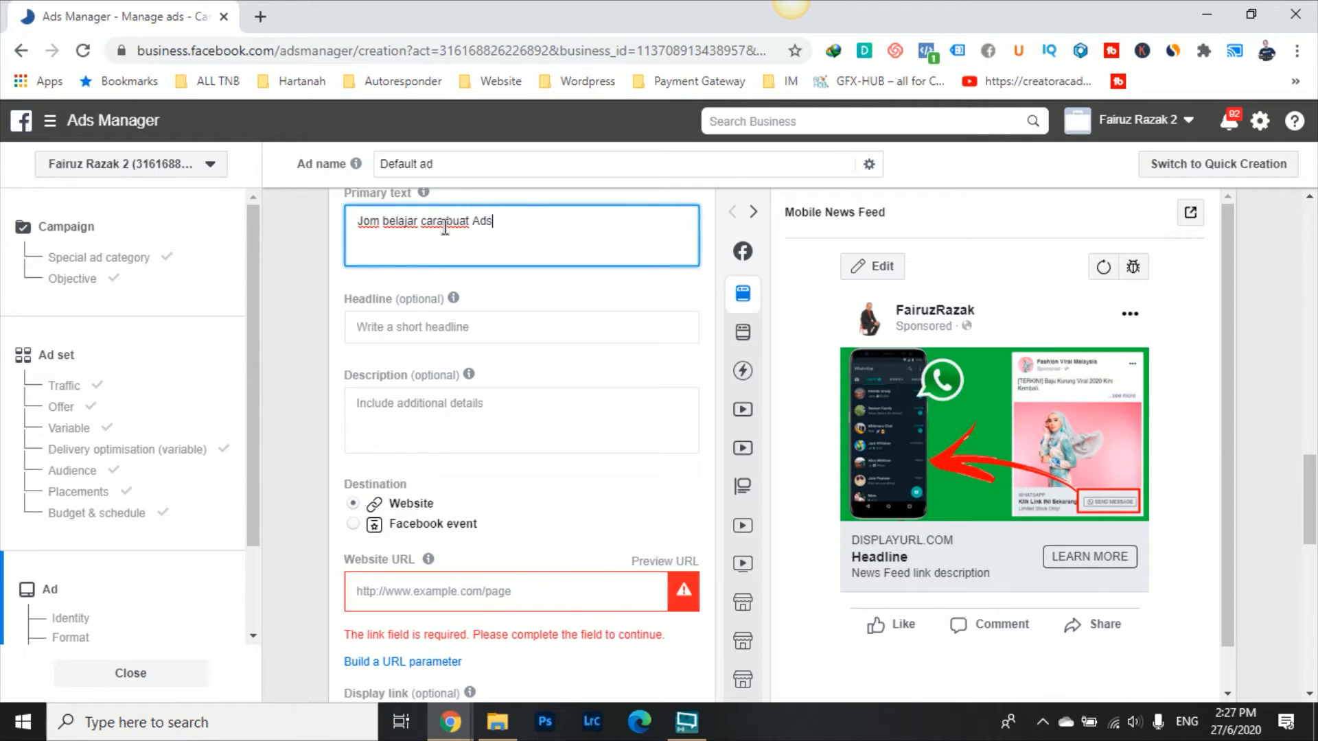
type("cara buat FB")
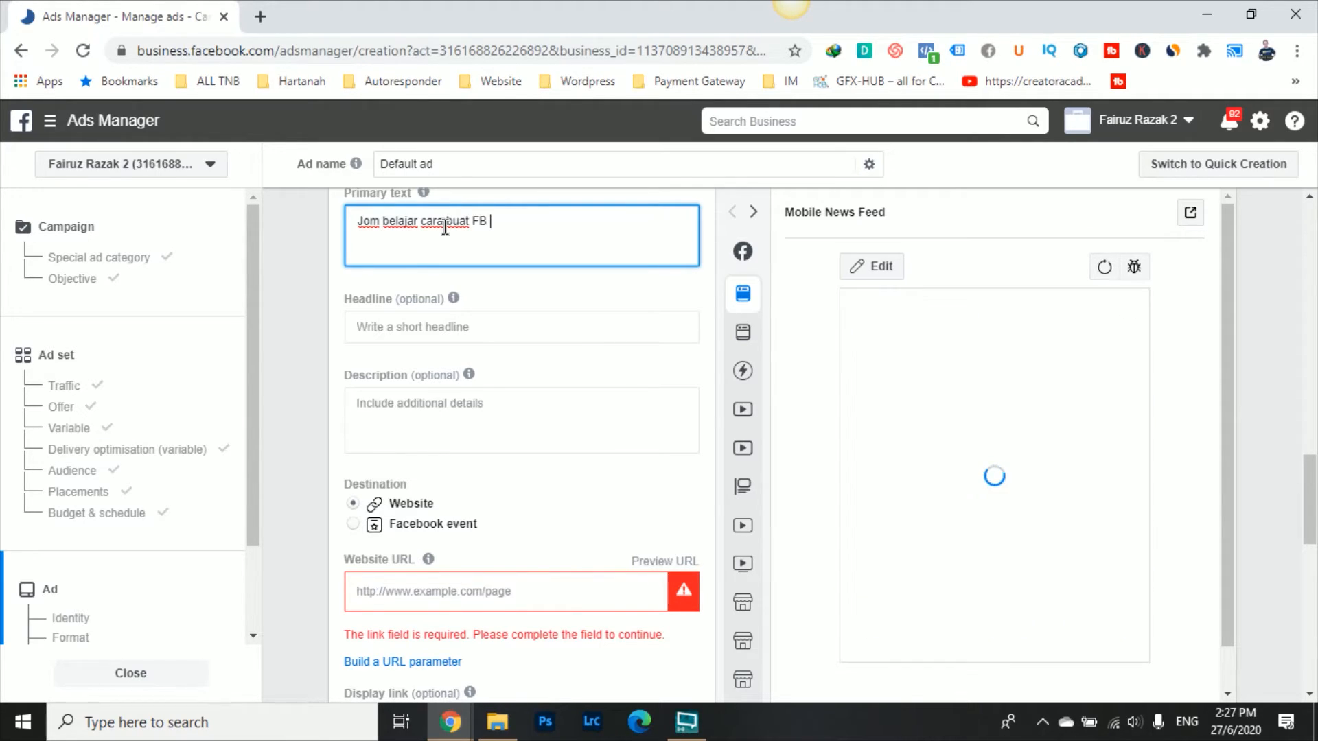
type(" Ad")
key("BackSpace")
key("BackSpace")
key("BackSpace")
key("BackSpace")
key("BackSpace")
key("BackSpace")
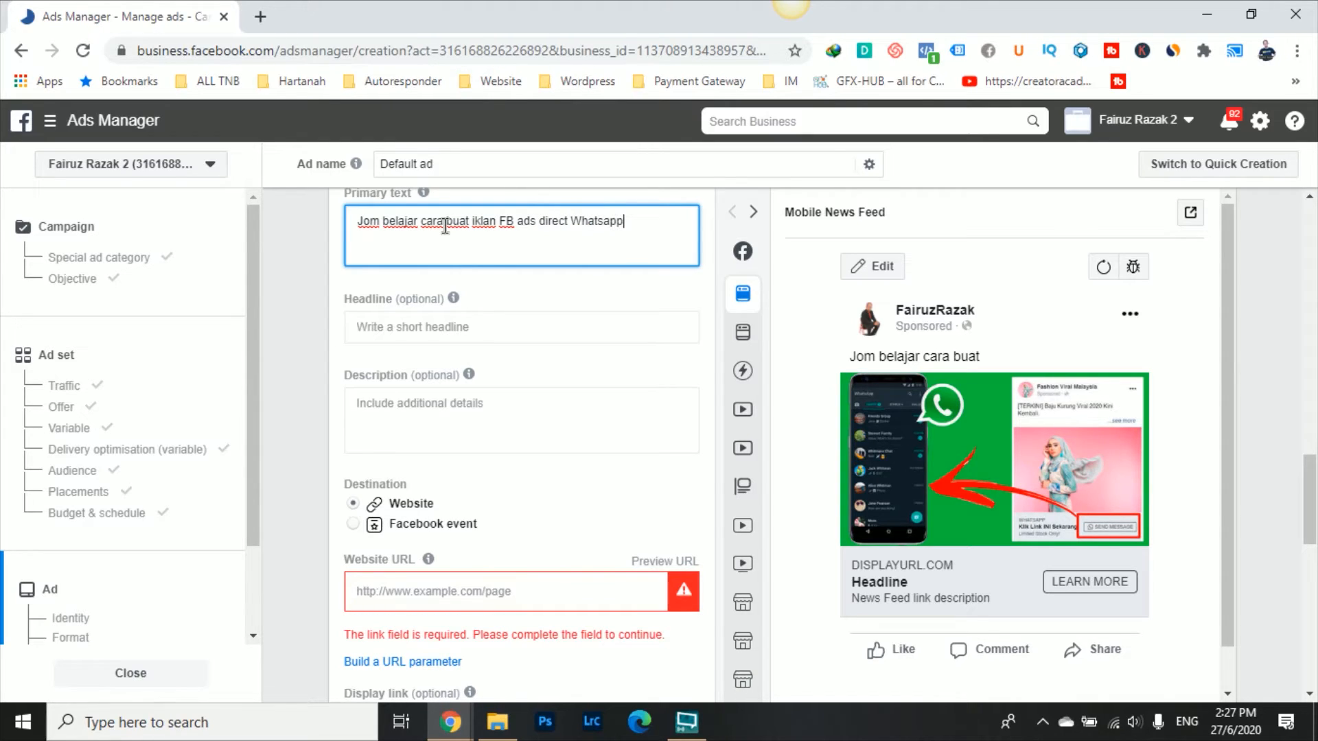
left_click(527, 292)
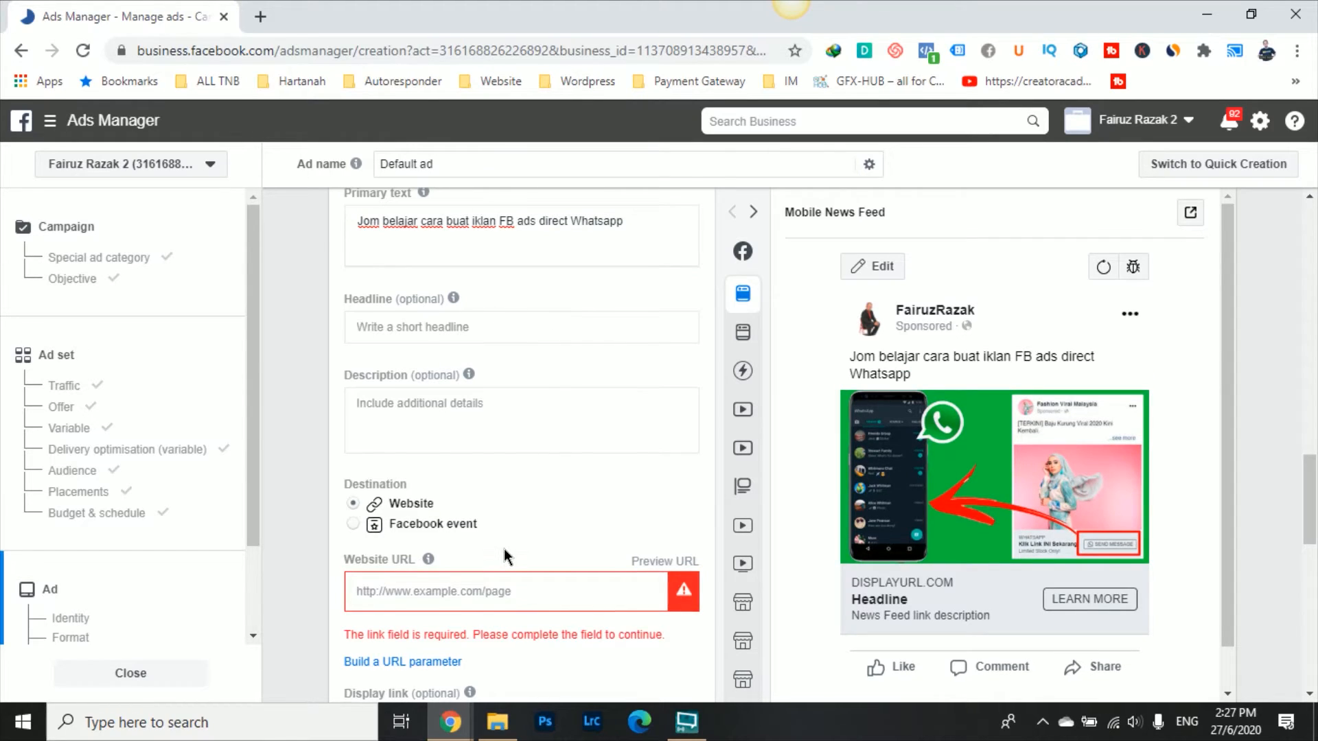
Step: Set the ad's website URL to the copied blog post link "cara-buat-iklan-facebook-terus-ke-whatsapp-tanpa-perlu-create-whatsapp-link"
scroll(507, 480, "down", 2)
left_click(451, 415)
left_click(791, 1)
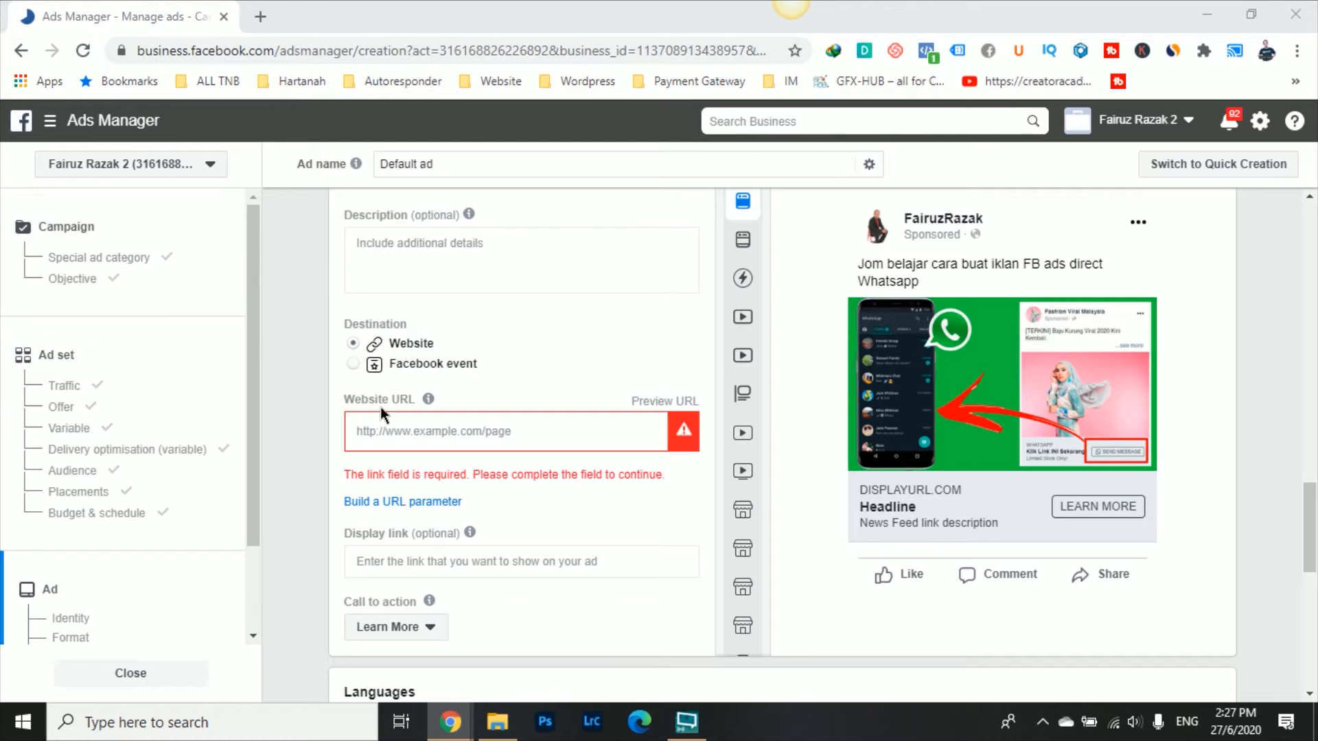
left_click(409, 437)
key("ctrl+v")
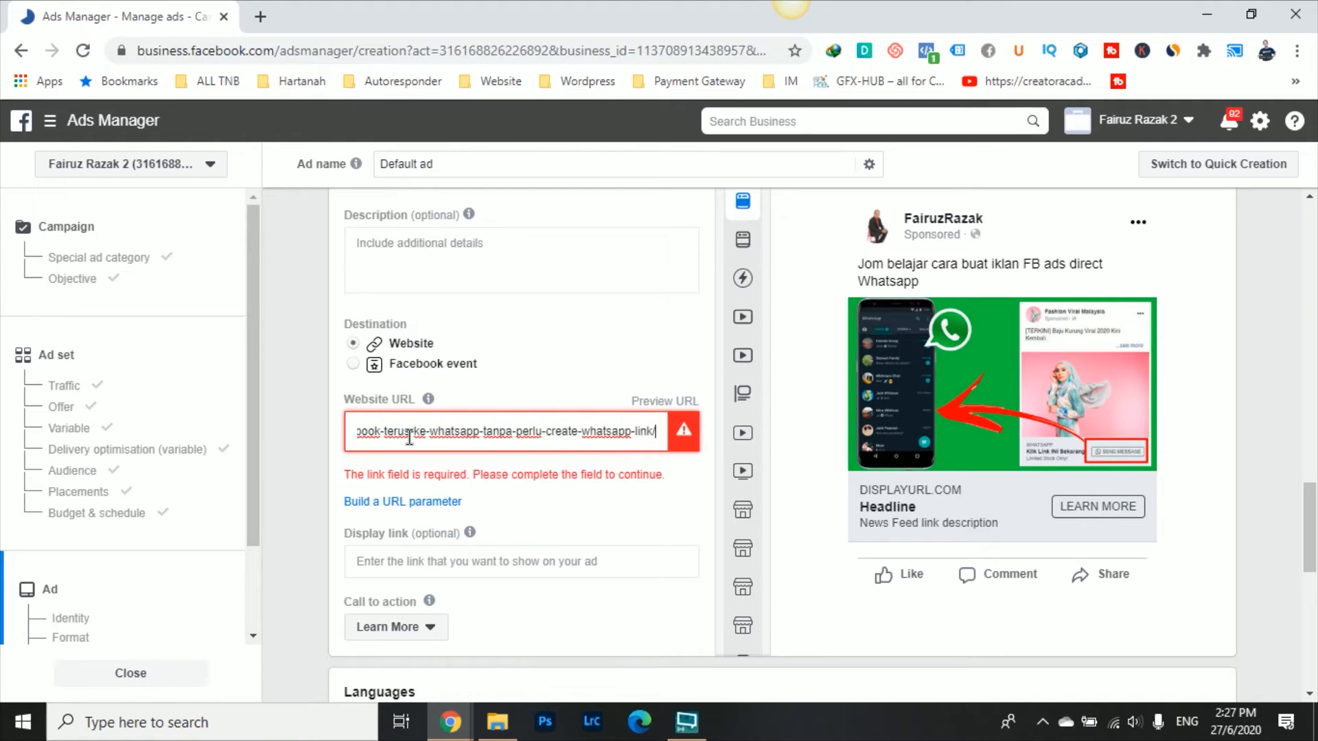
left_click(650, 359)
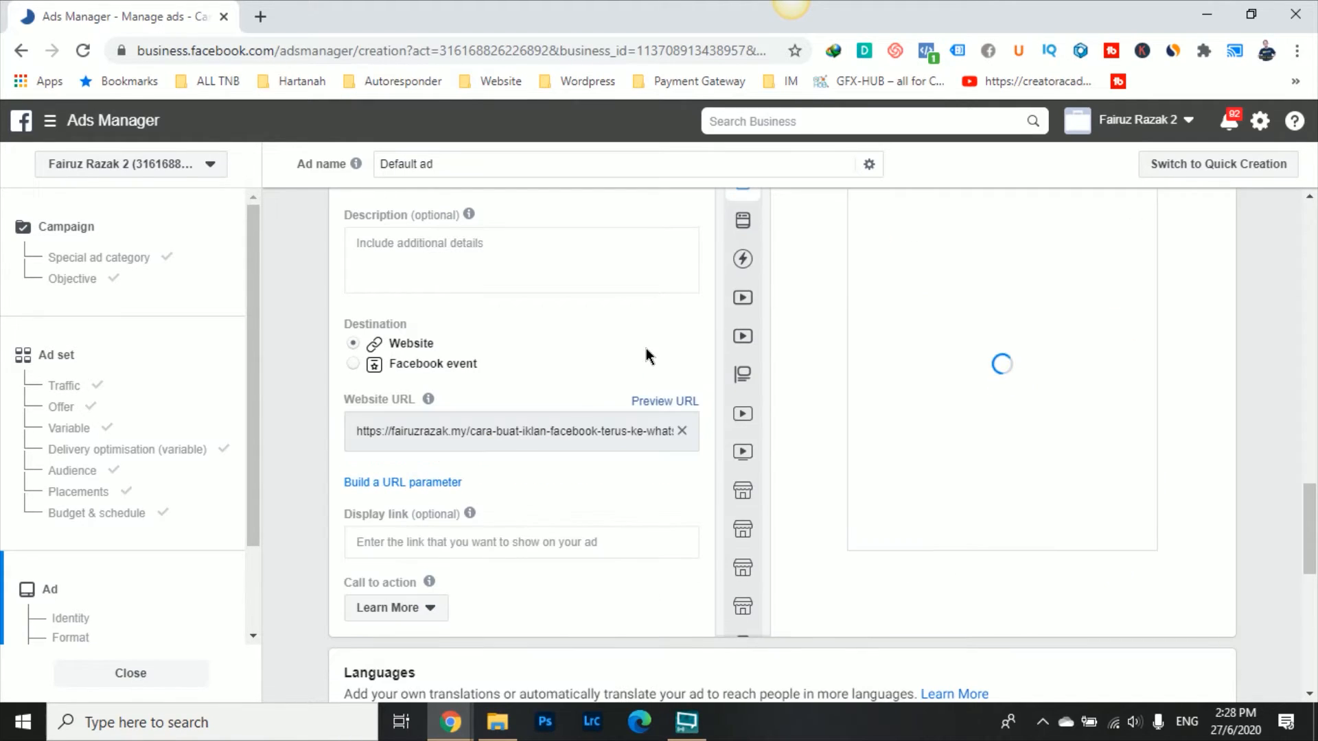
Step: Confirm the ad to publish the split optimisation campaign, and dismiss the additional information notice about political advertising
scroll(573, 593, "down", 7)
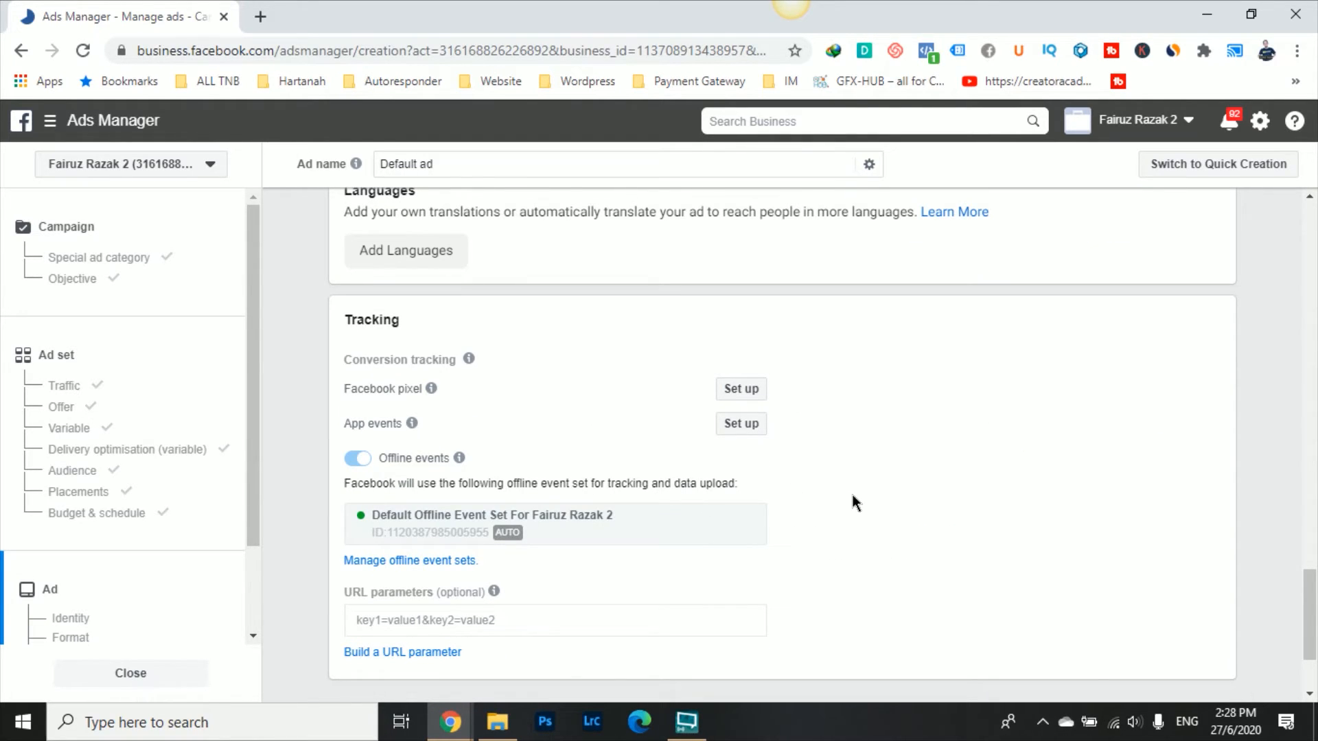
scroll(852, 496, "down", 2)
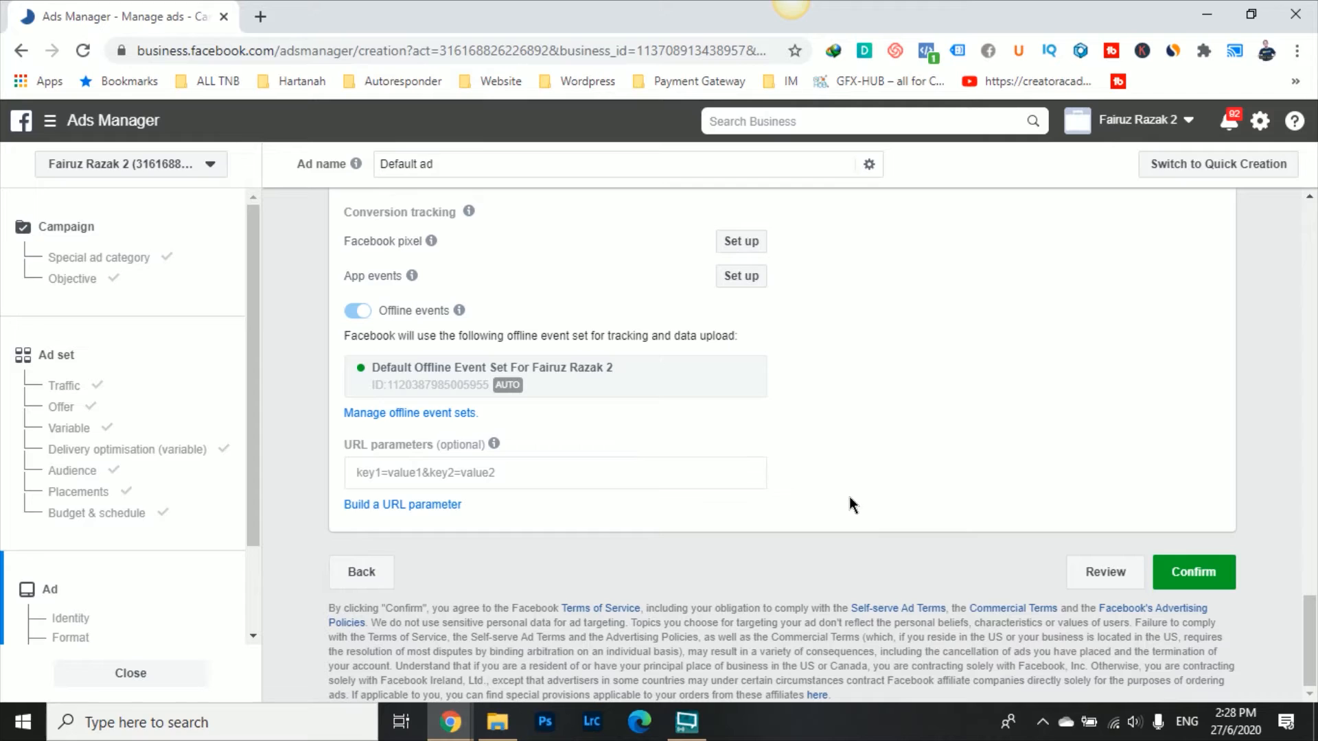
left_click(1201, 573)
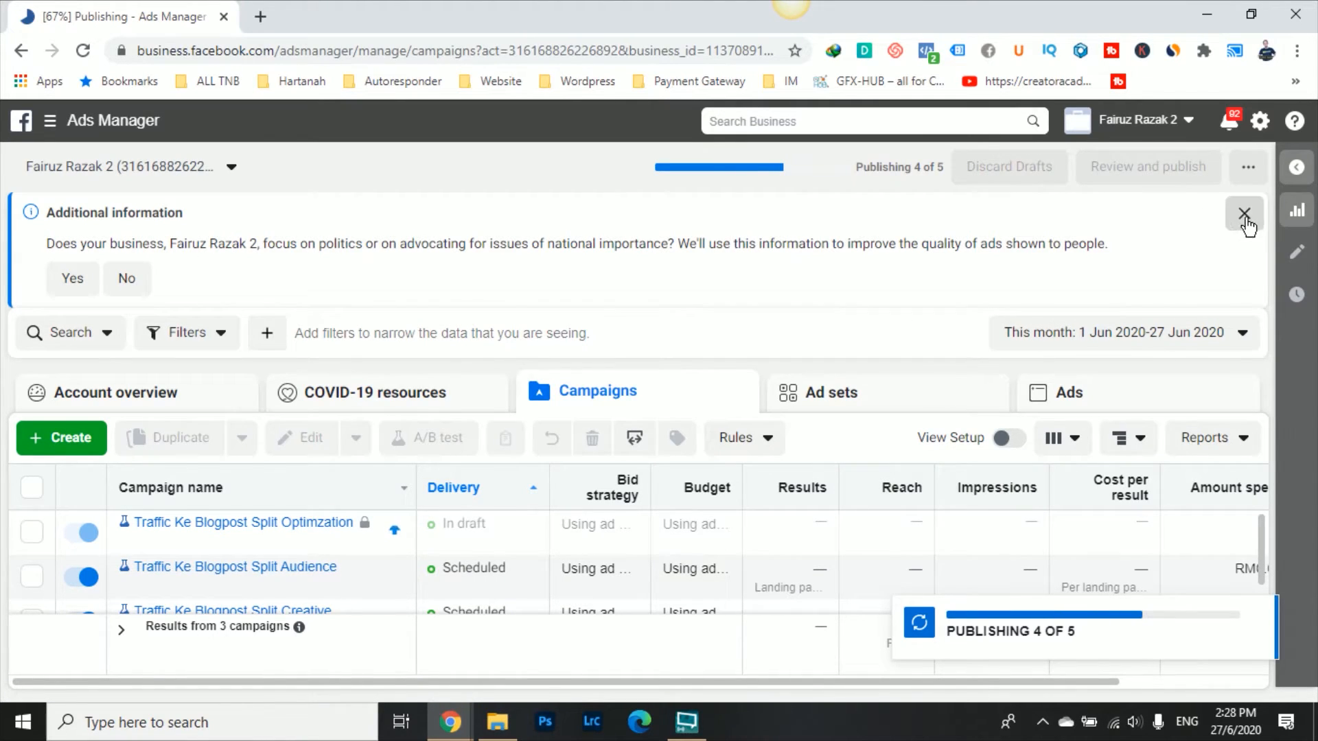
left_click(1245, 216)
Step: Start a new campaign from scratch instead of continuing the previous draft, and choose Traffic as its objective
left_click(69, 322)
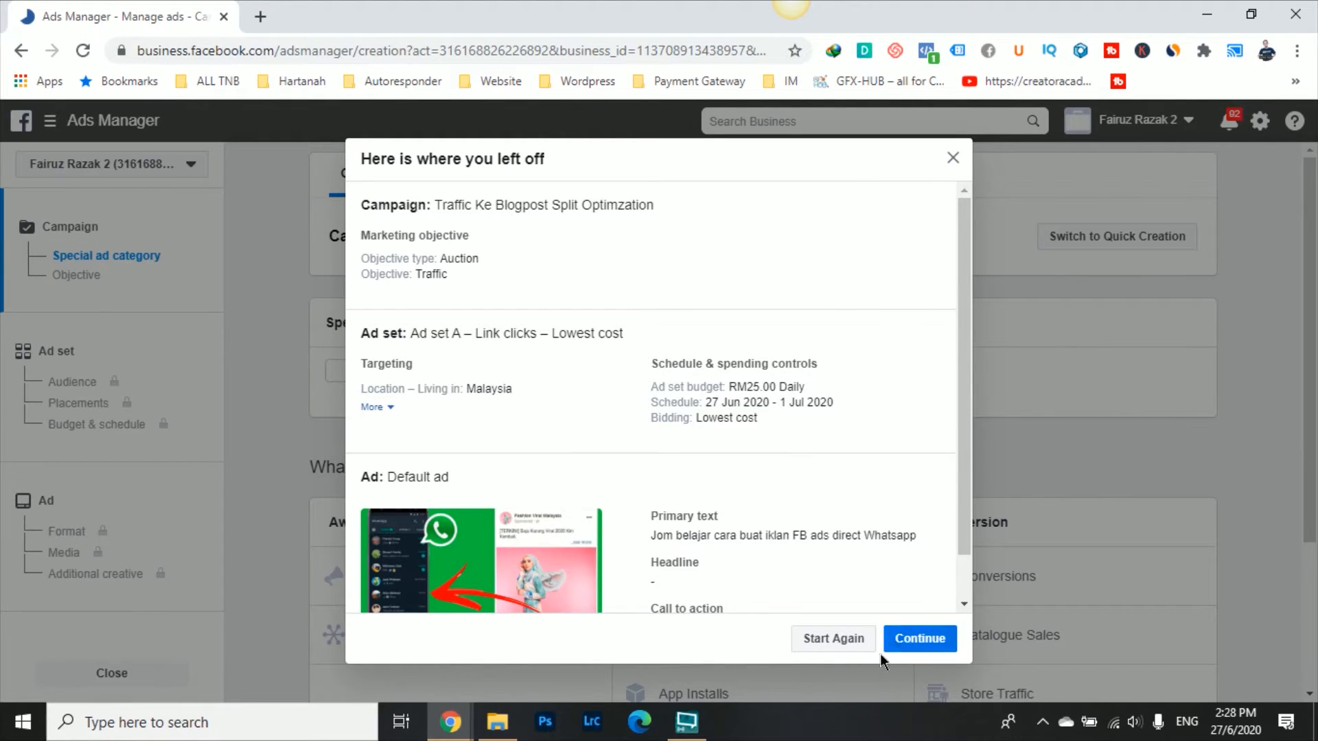
left_click(833, 639)
scroll(755, 547, "down", 1)
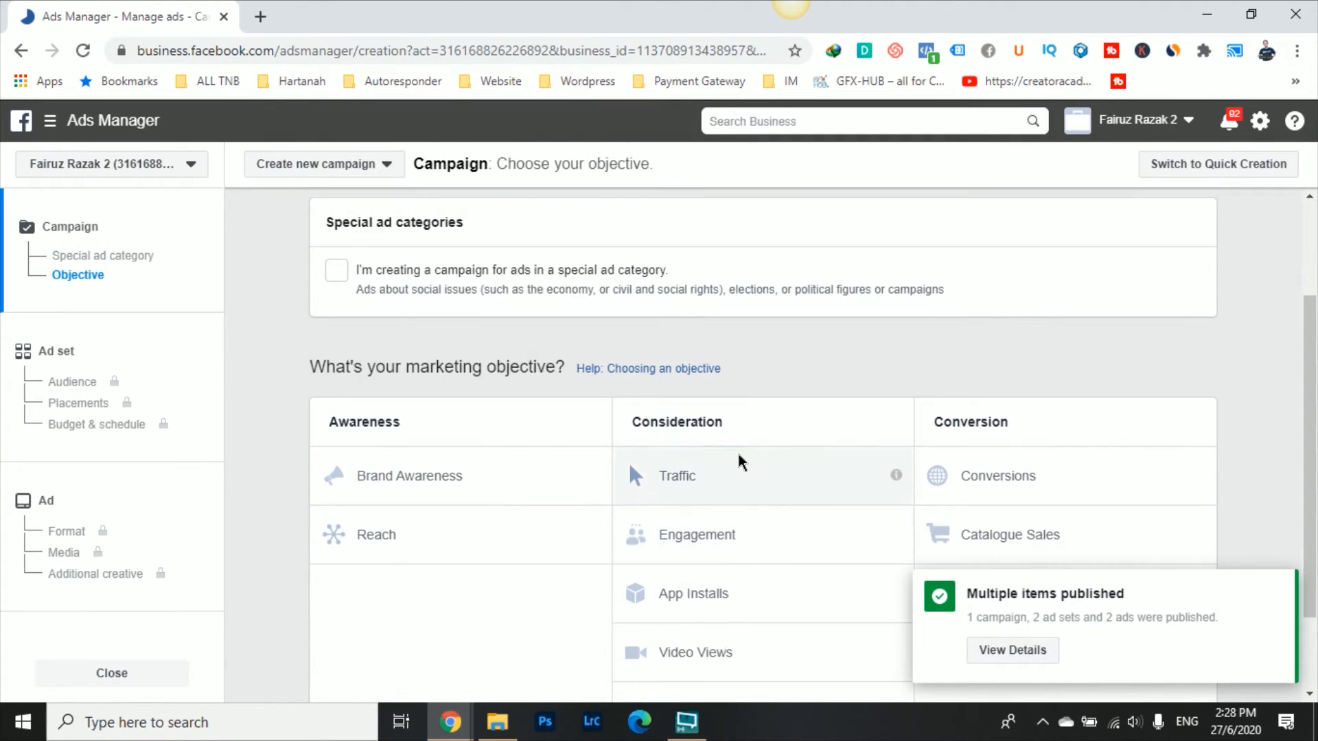
left_click(739, 462)
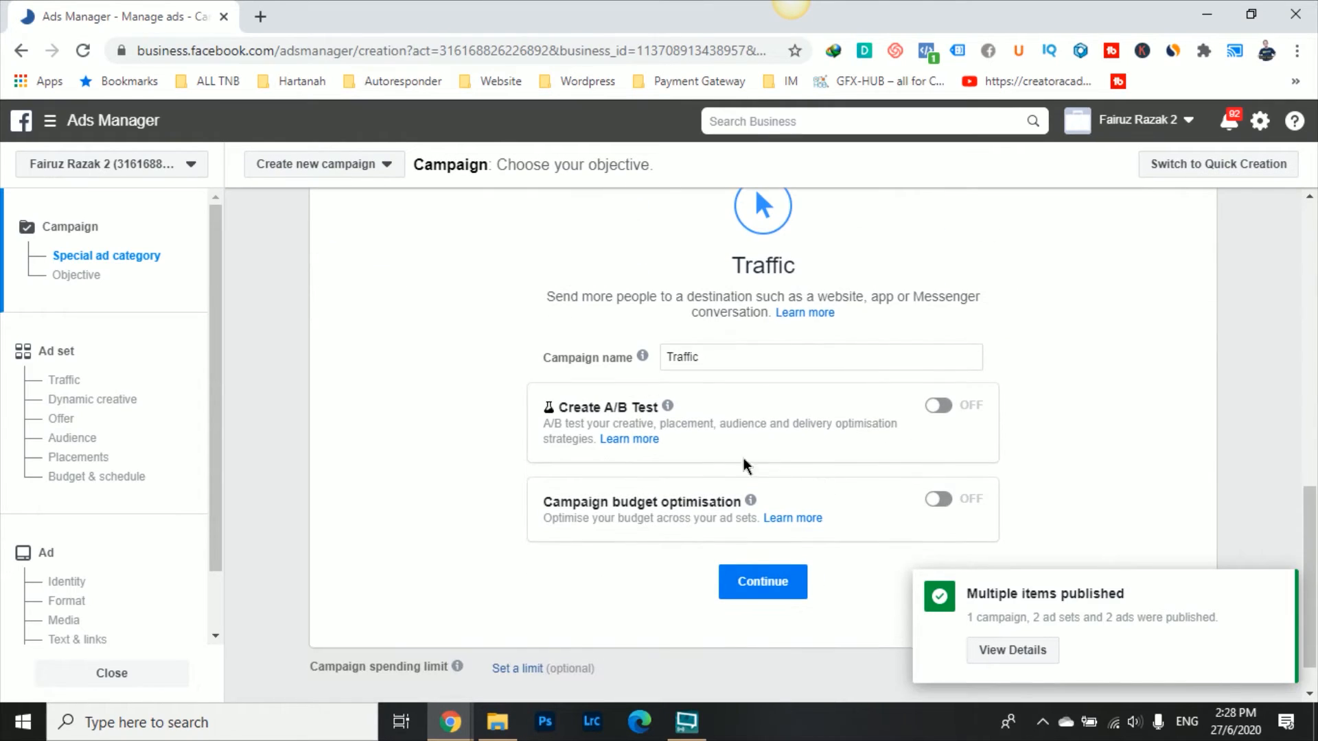
Step: Name the campaign "Traffic ke Blogpost Split Placement" and enable its A/B test
left_click(717, 355)
type("ke Blog")
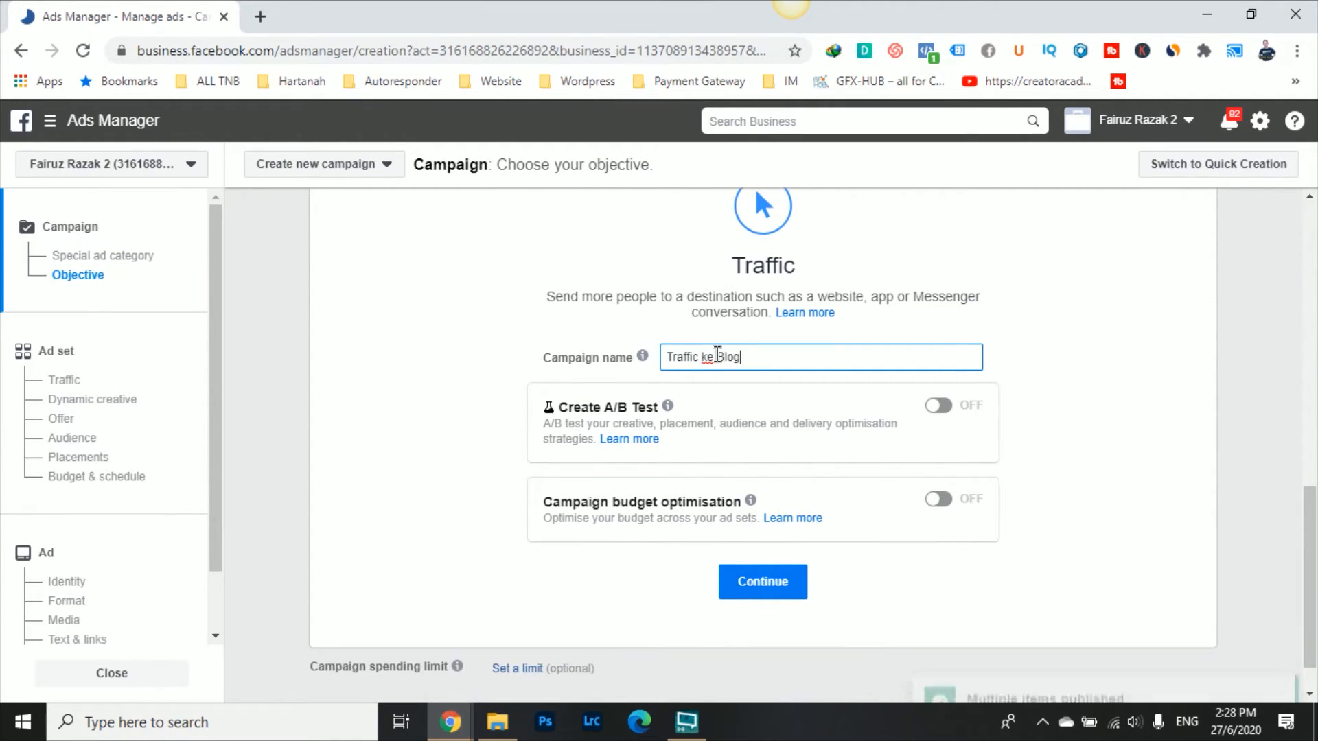
type("post Split")
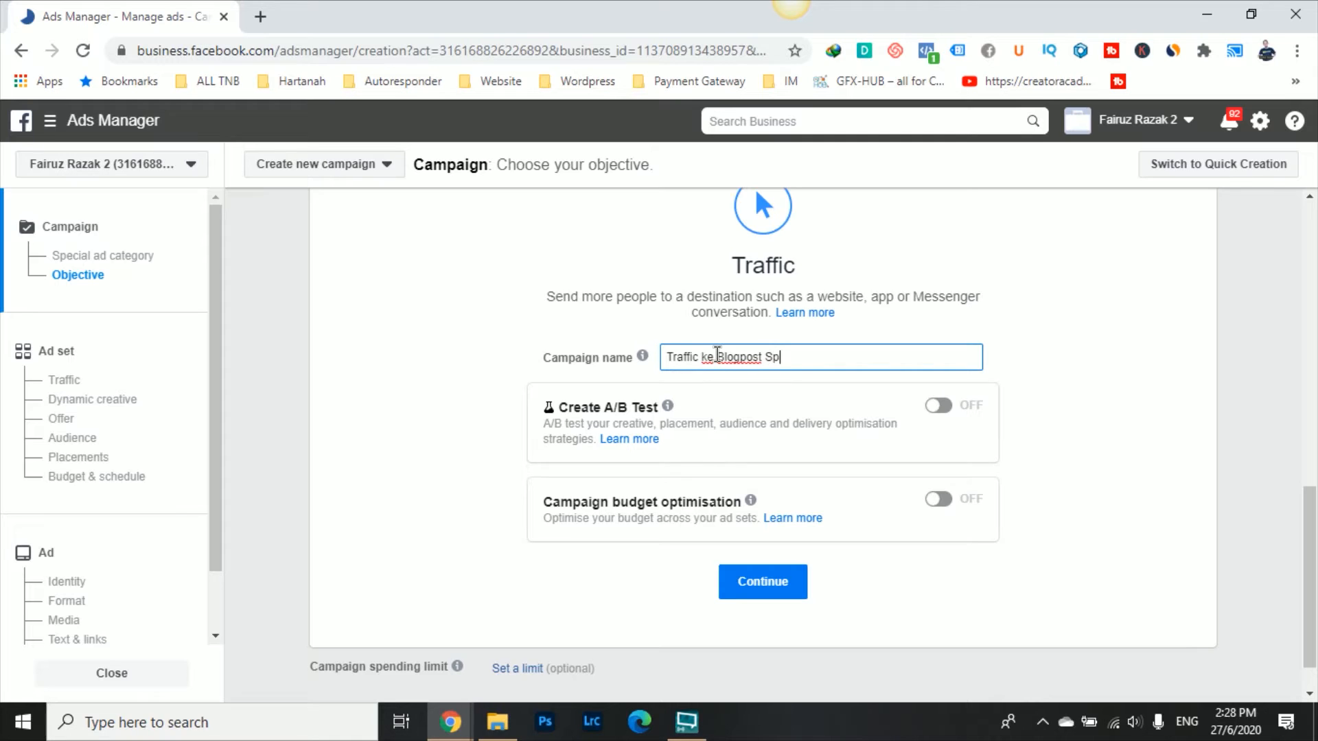
left_click(949, 408)
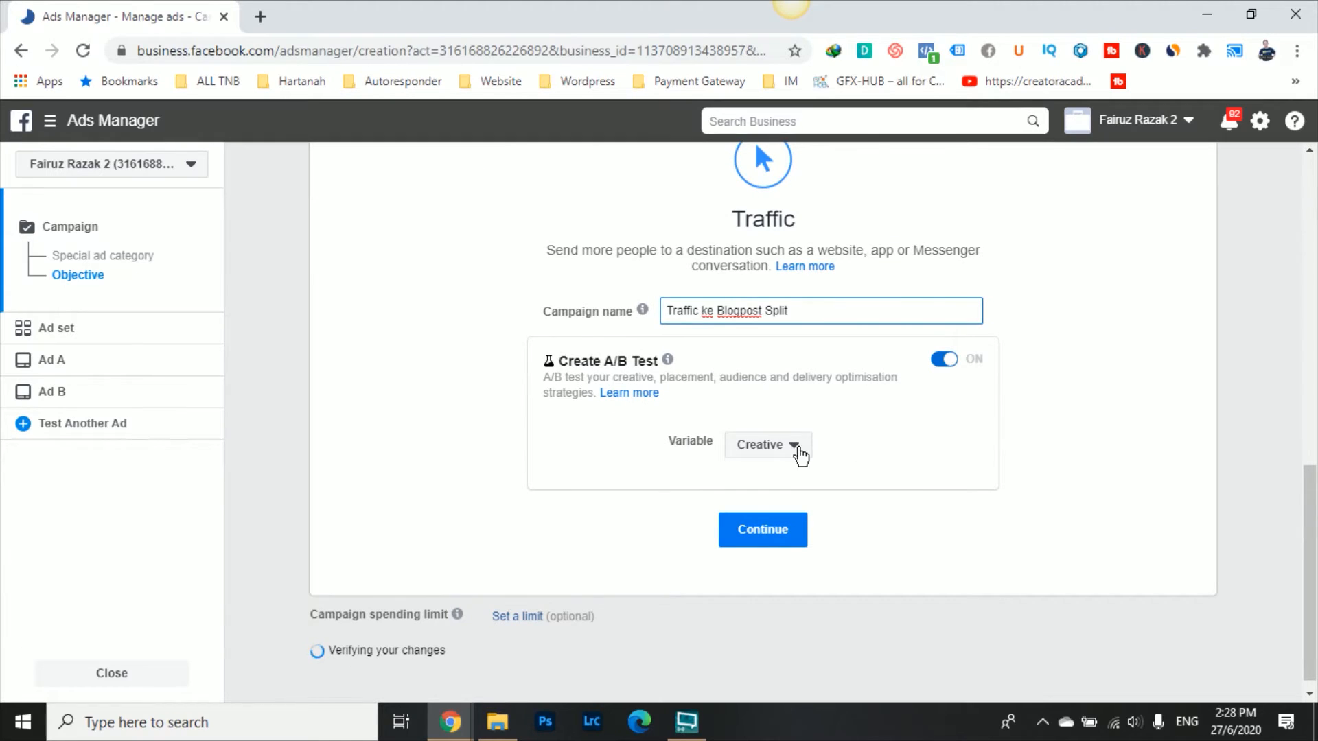
left_click(793, 447)
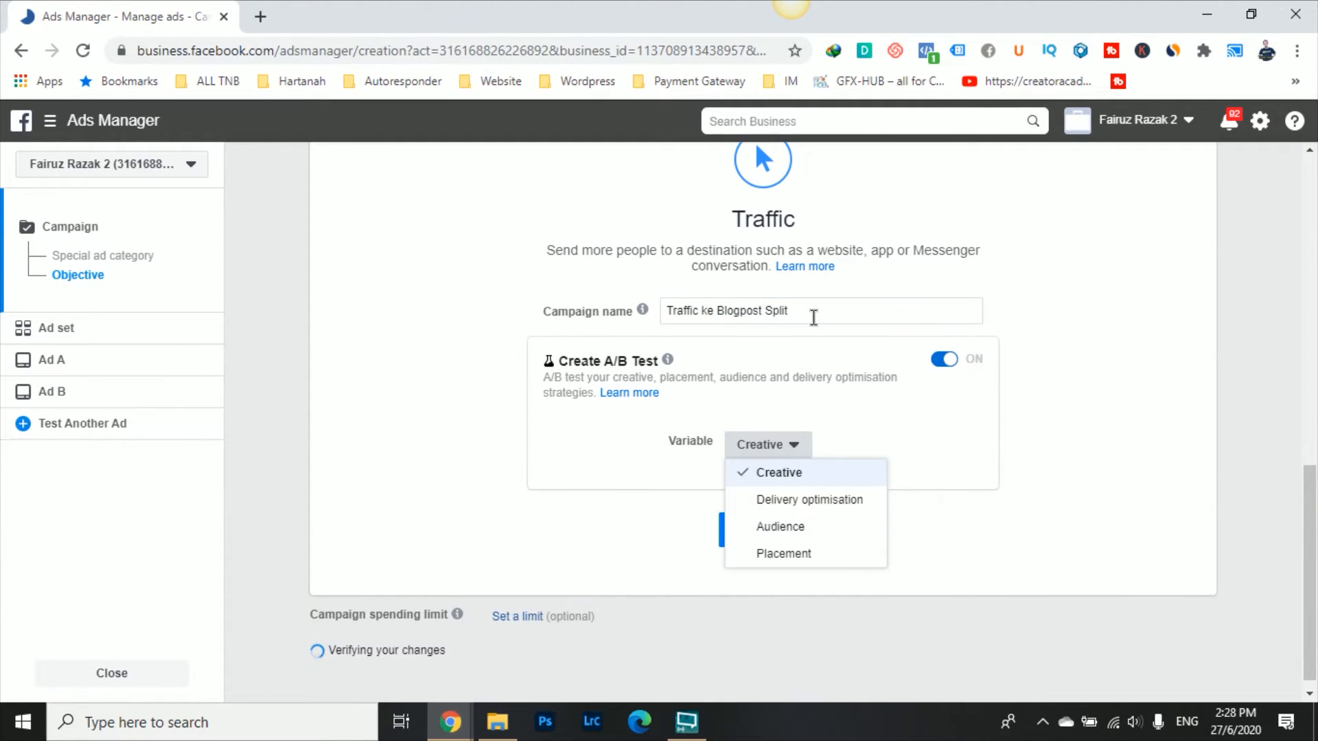
left_click(817, 316)
type("Placemnet")
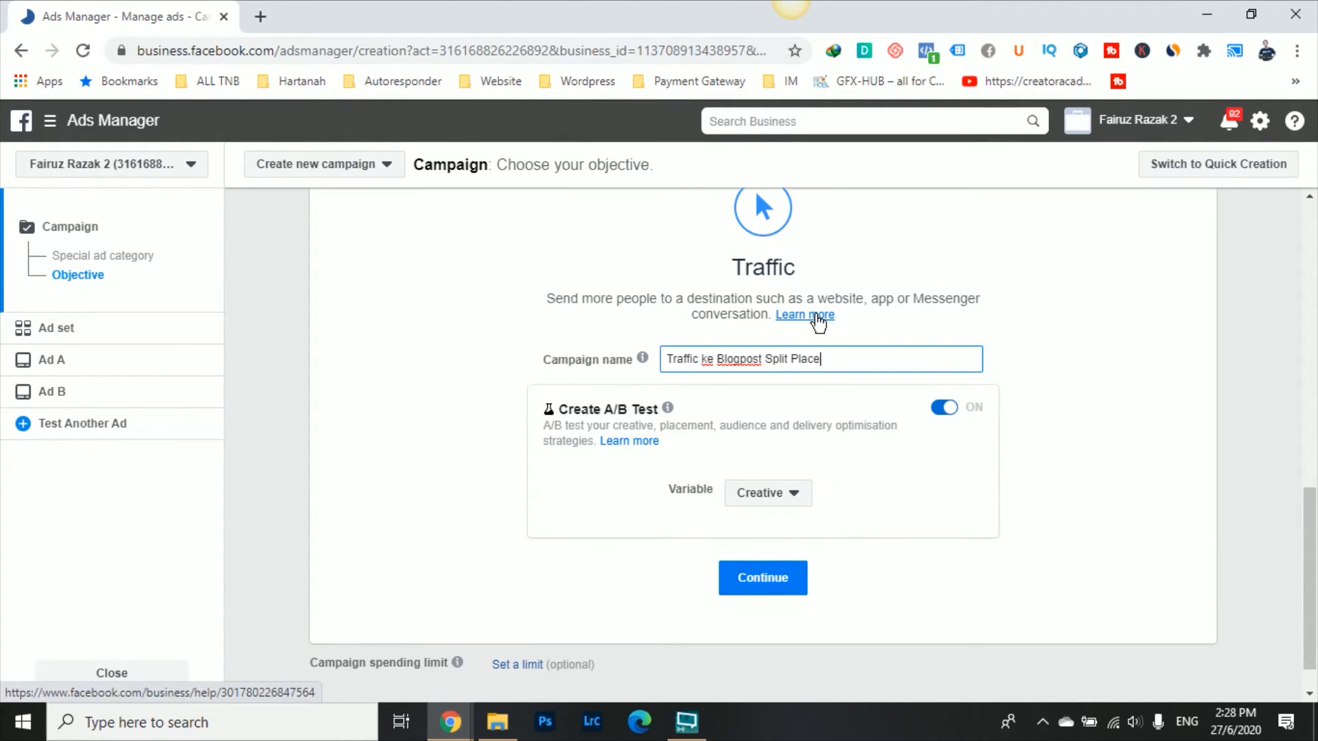
key("BackSpace")
key("BackSpace")
key("BackSpace")
type("ent")
left_click(1067, 508)
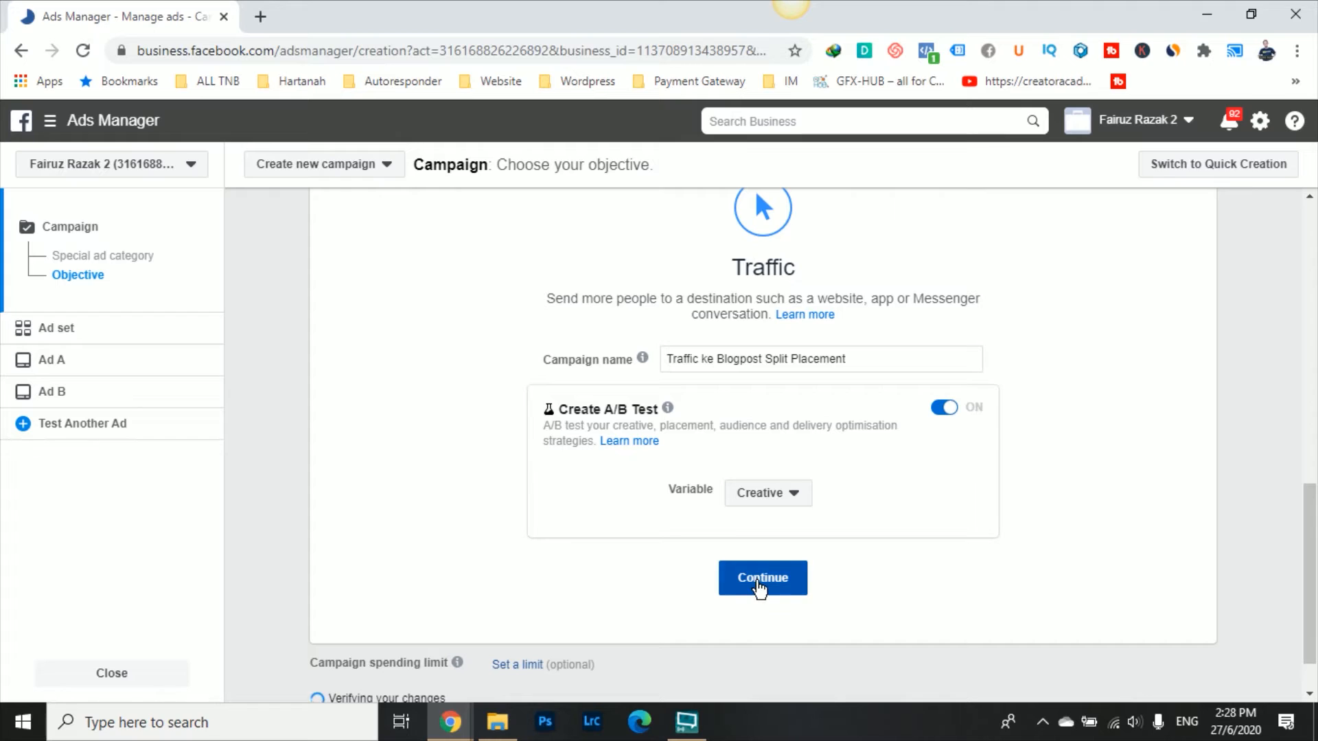
Step: Set the A/B test variable to Placement and continue to the ad set settings
left_click(775, 500)
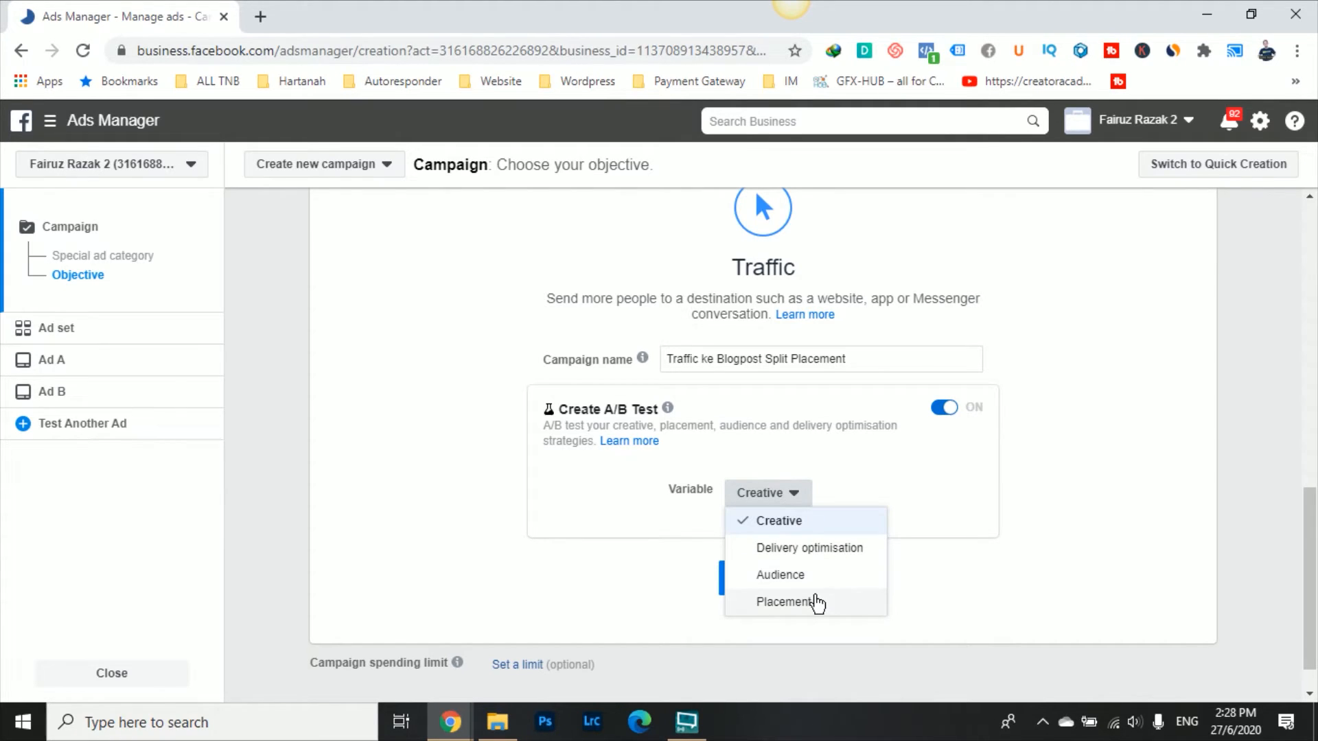
left_click(817, 603)
left_click(780, 579)
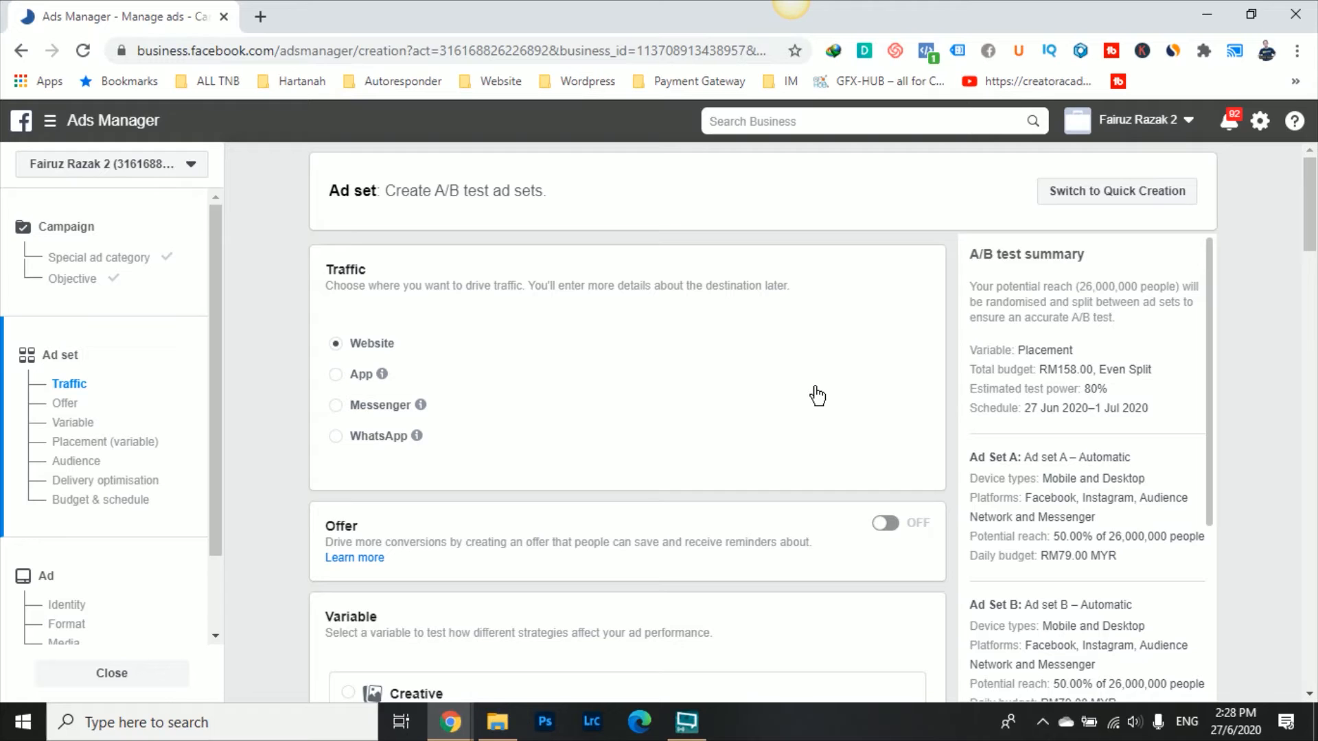
Step: Switch Ad Set B to manual placements and limit its devices to Mobile by excluding Desktop
scroll(816, 397, "down", 5)
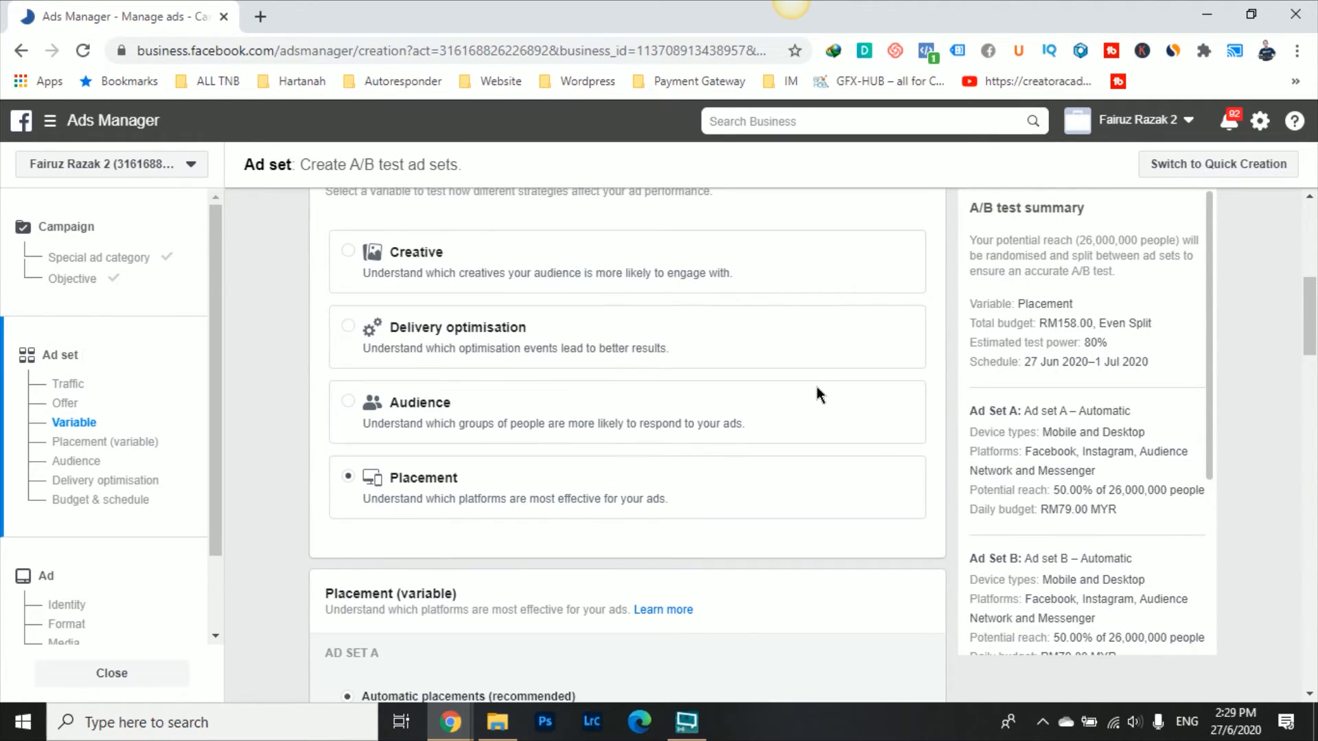
scroll(817, 396, "down", 5)
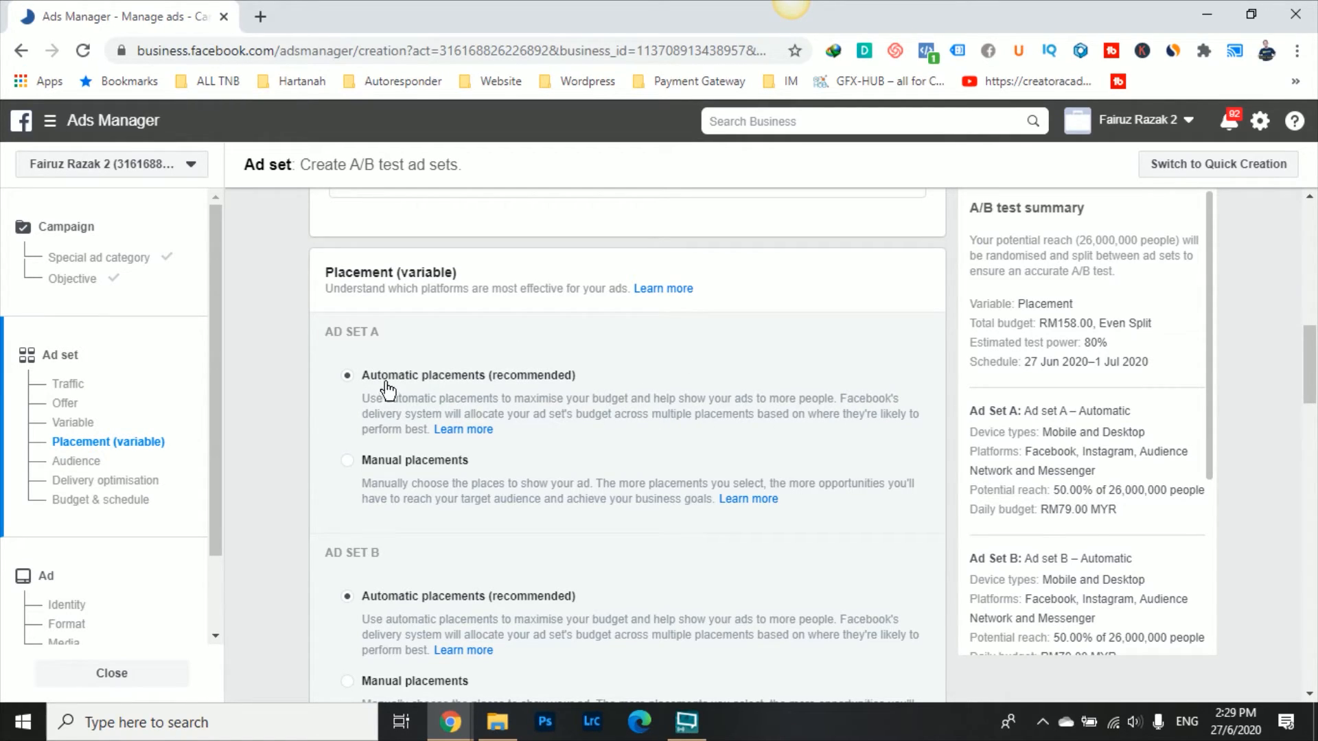
scroll(431, 465, "down", 2)
left_click(348, 521)
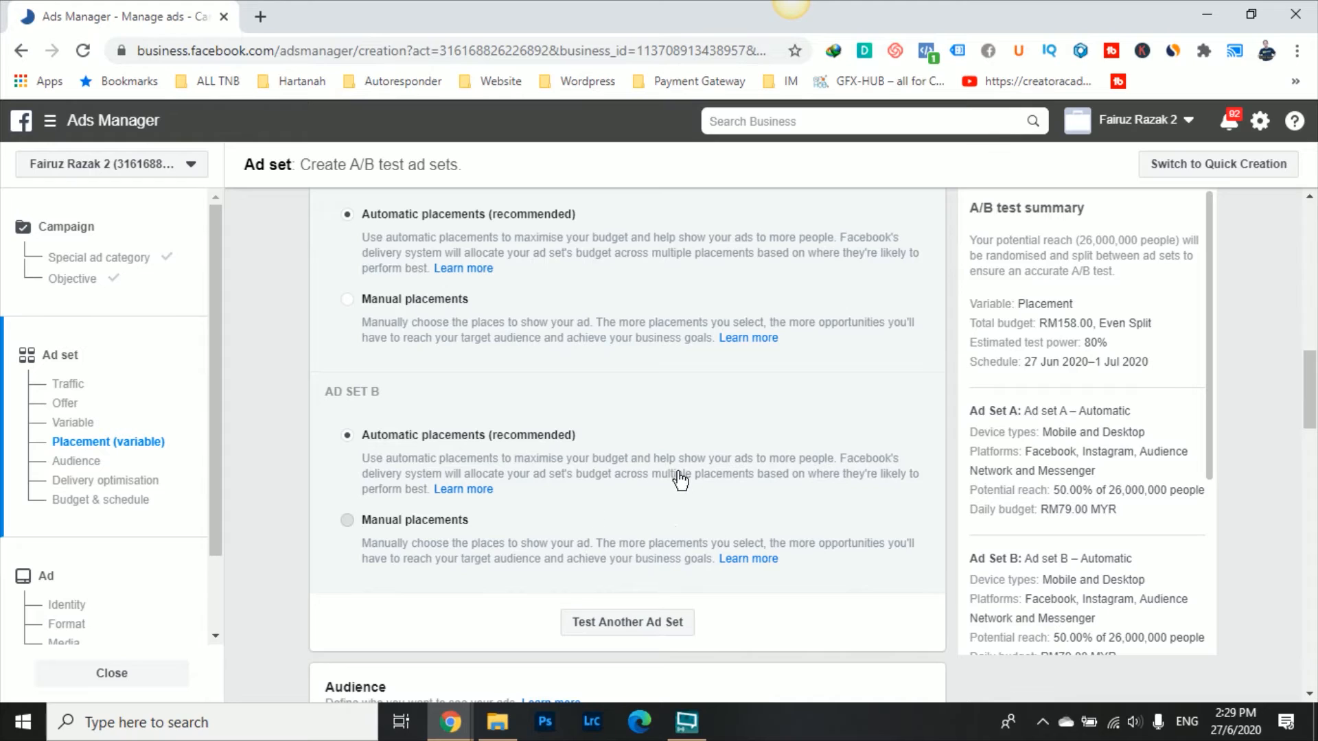
scroll(682, 471, "down", 2)
scroll(686, 467, "down", 2)
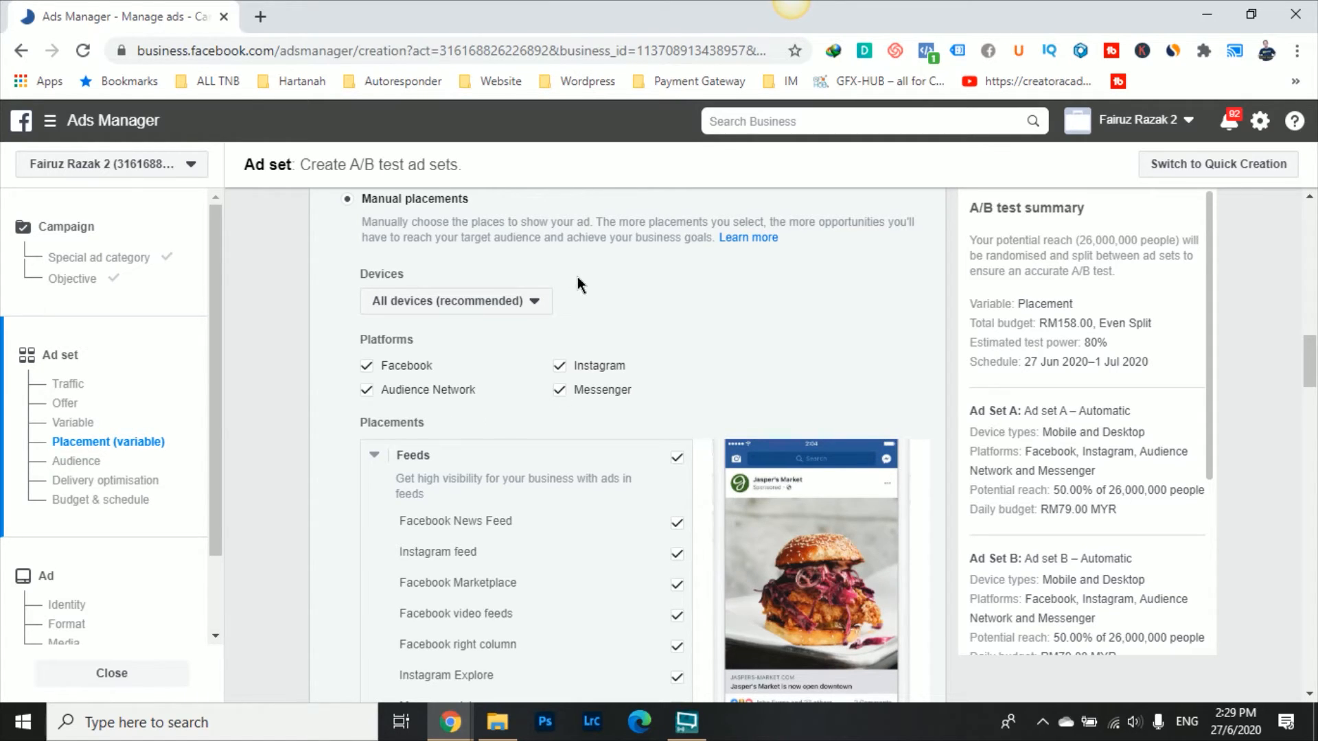
left_click(511, 305)
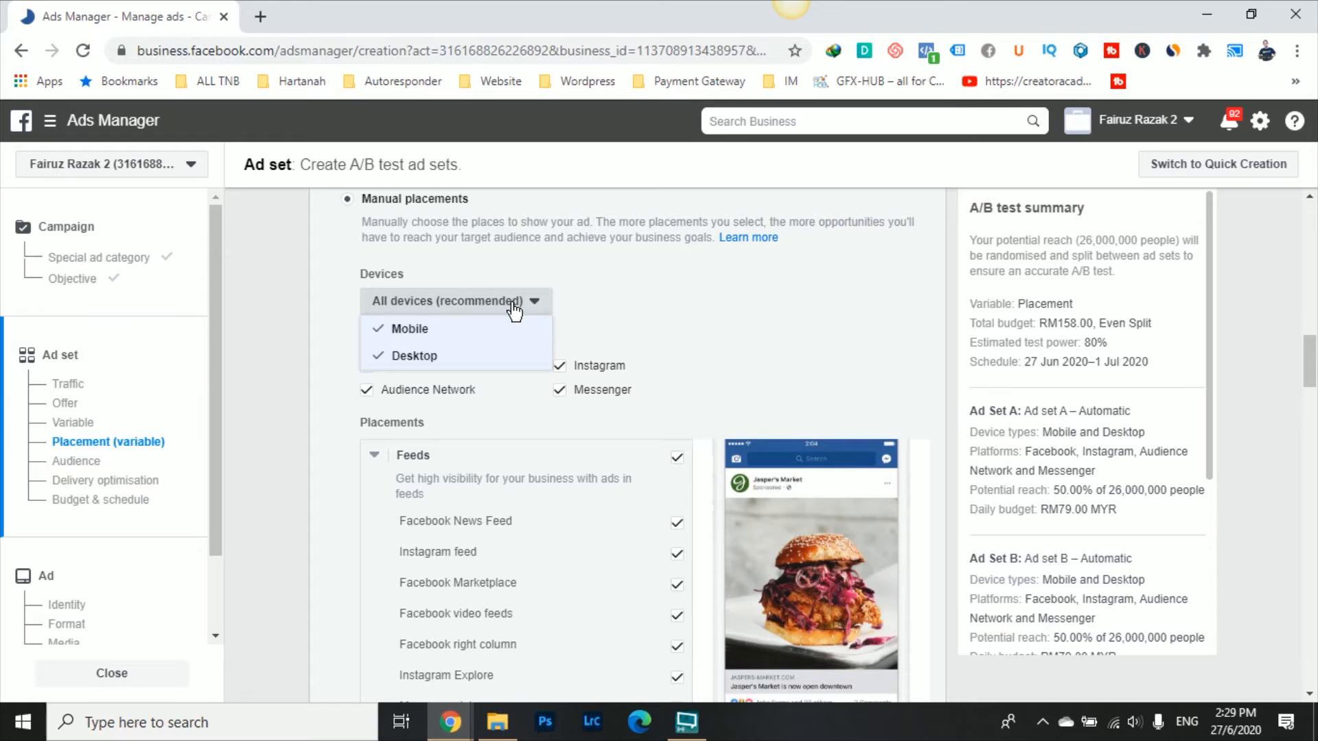
left_click(429, 356)
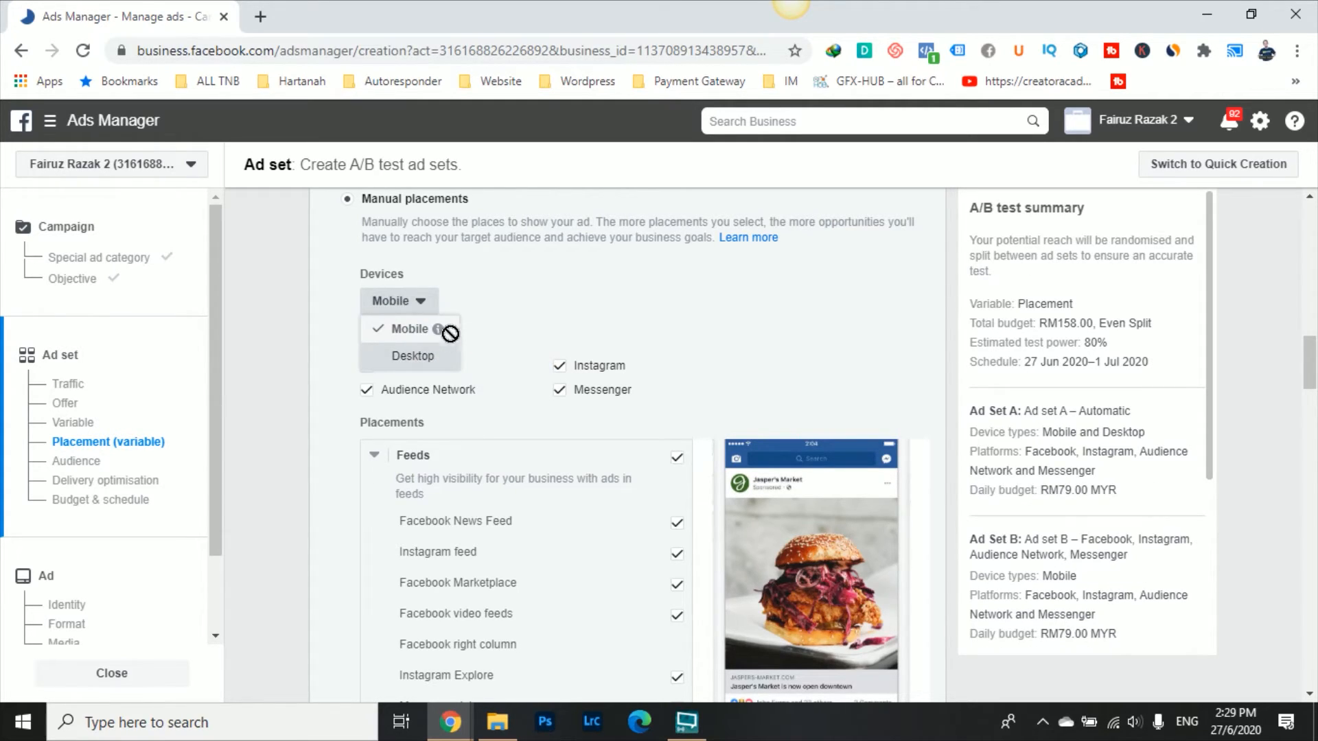
left_click(565, 304)
scroll(481, 398, "up", 2)
scroll(558, 441, "up", 2)
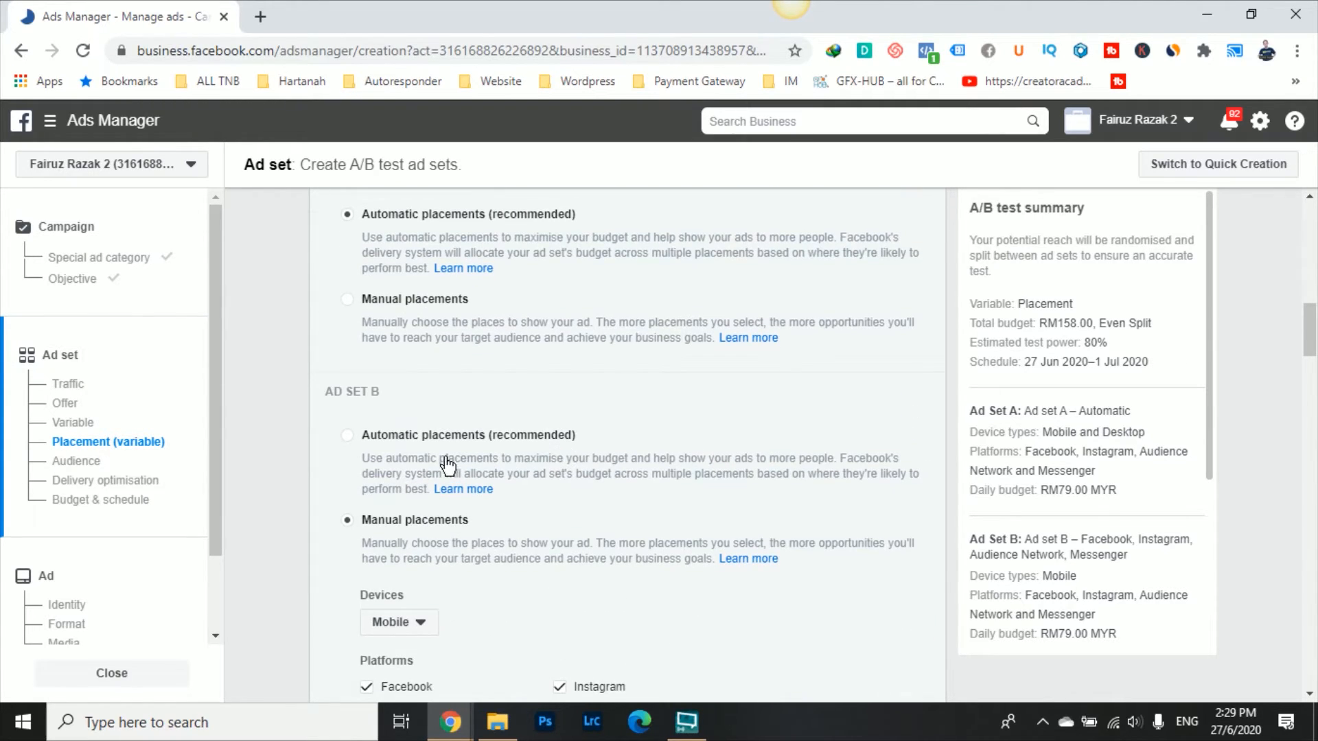
scroll(550, 299, "up", 2)
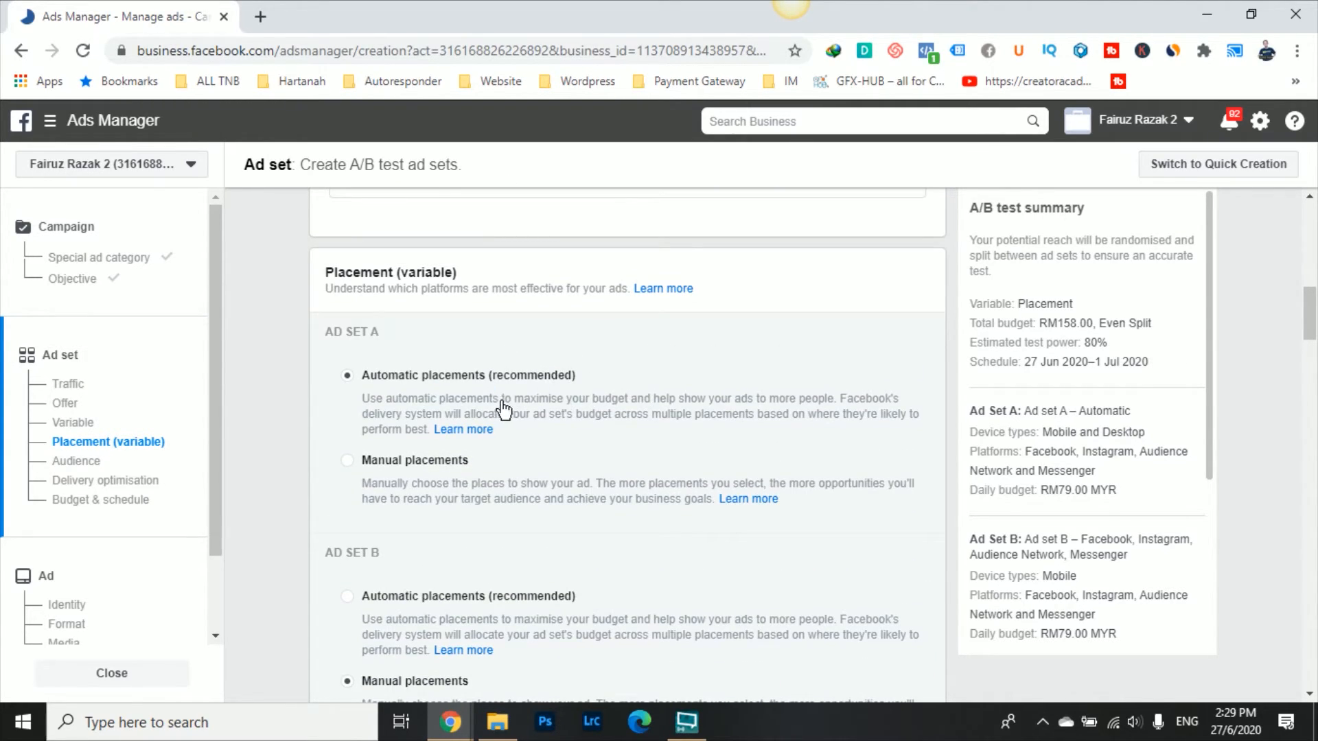
scroll(684, 379, "down", 3)
scroll(684, 379, "down", 4)
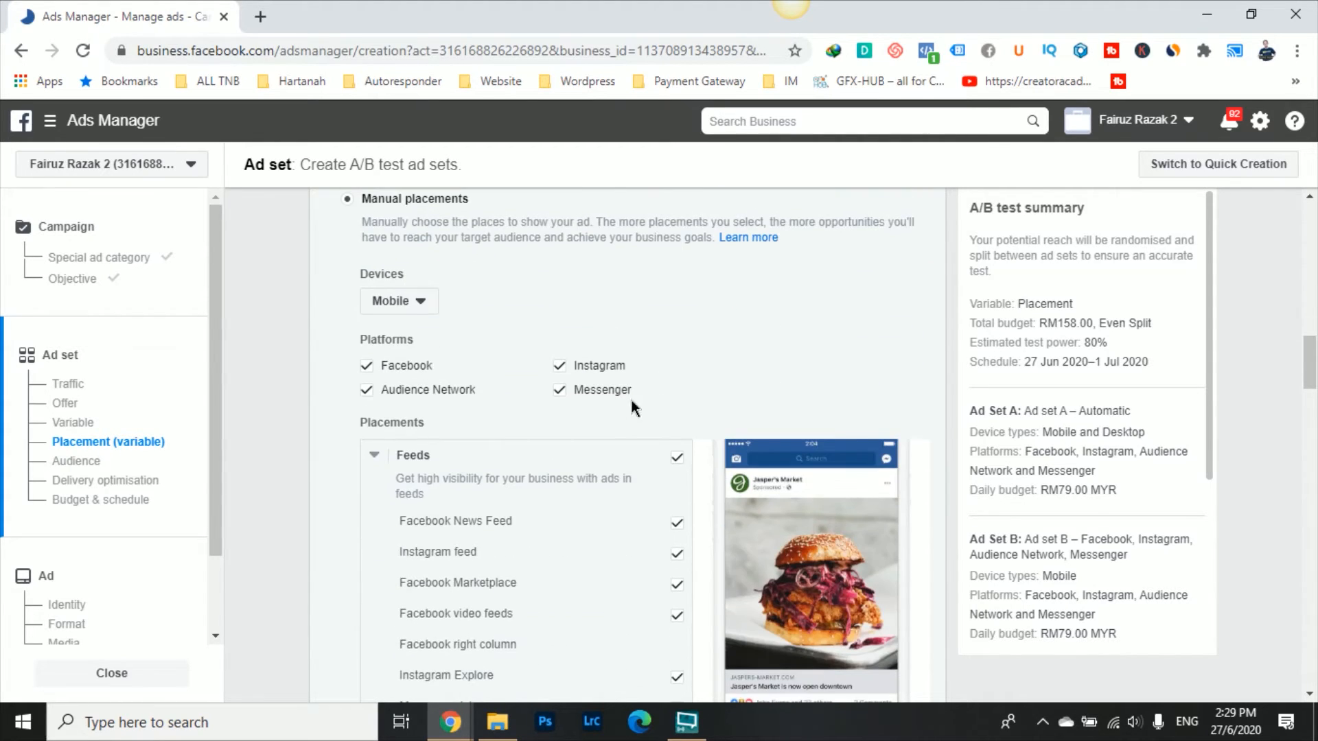
Step: Review the A/B placement settings of both ad sets, including Ad Set B's placements, mobile device options and content exclusions
scroll(525, 261, "up", 2)
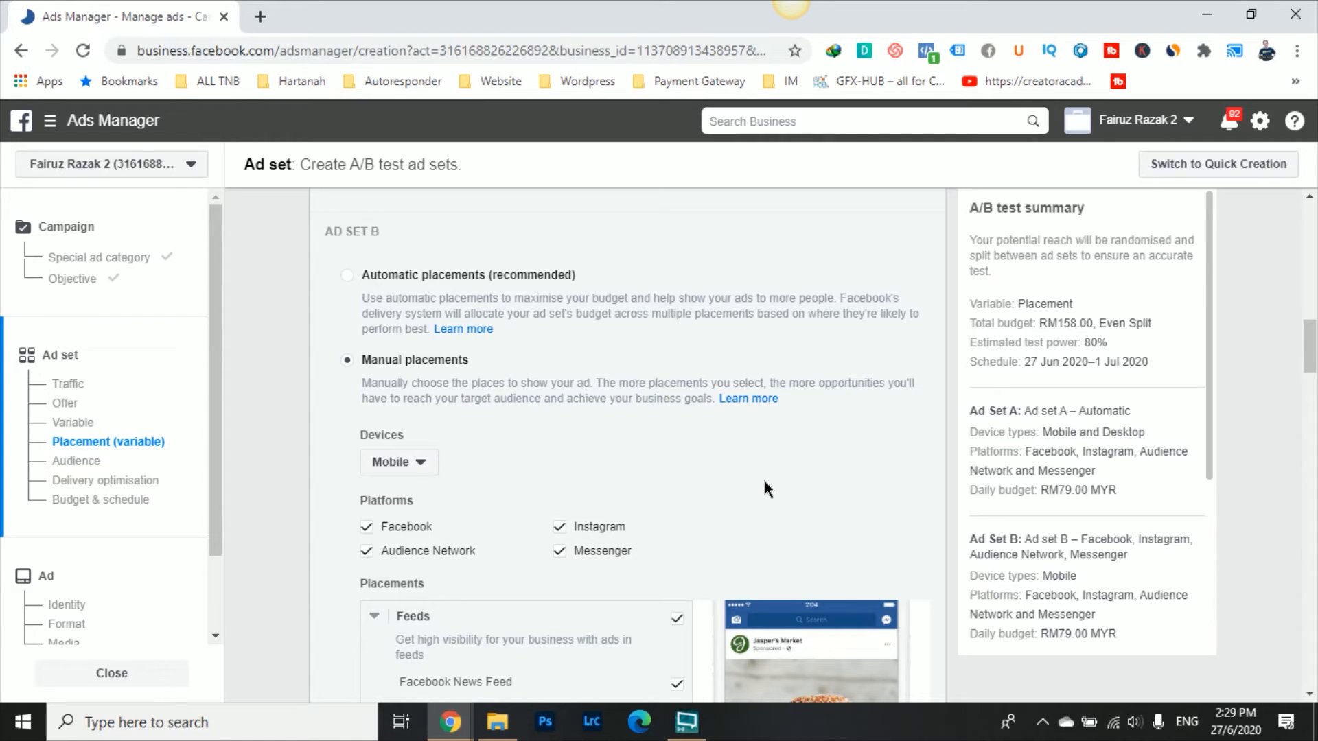
scroll(767, 489, "up", 5)
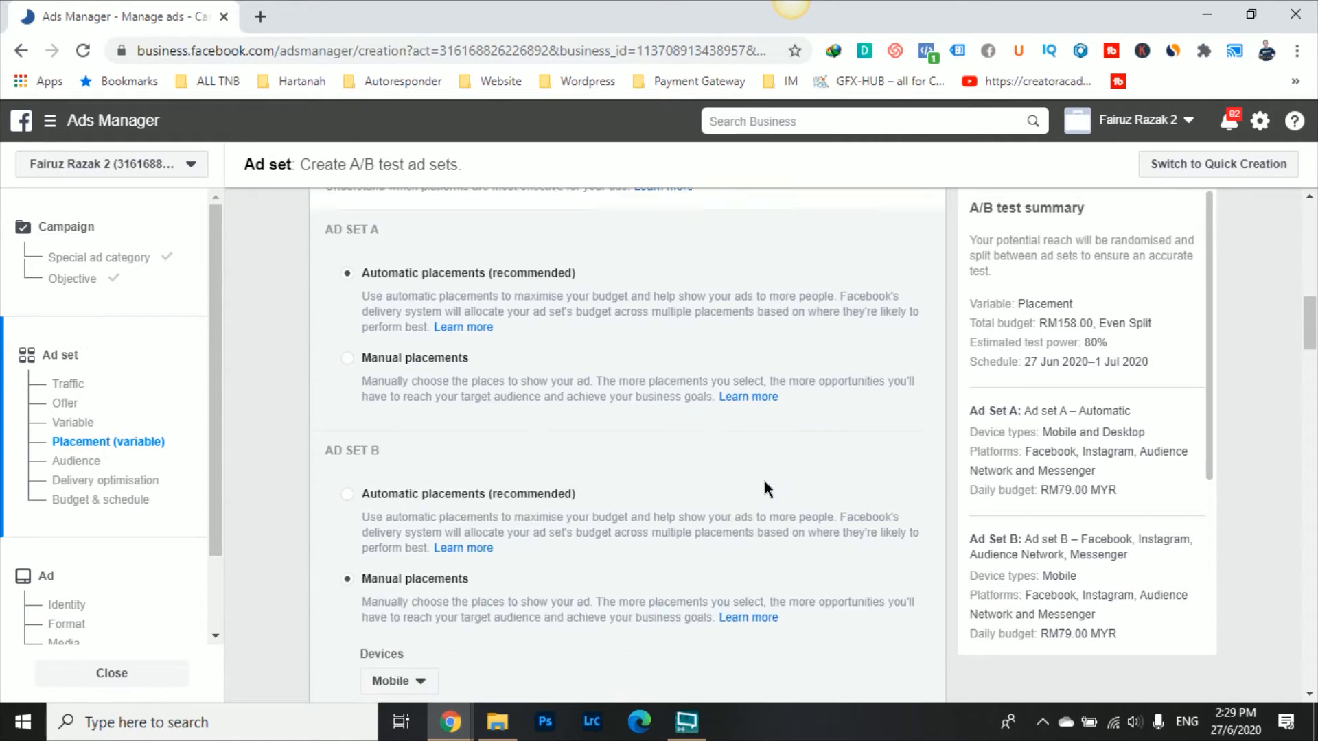
scroll(699, 431, "down", 7)
scroll(619, 466, "down", 20)
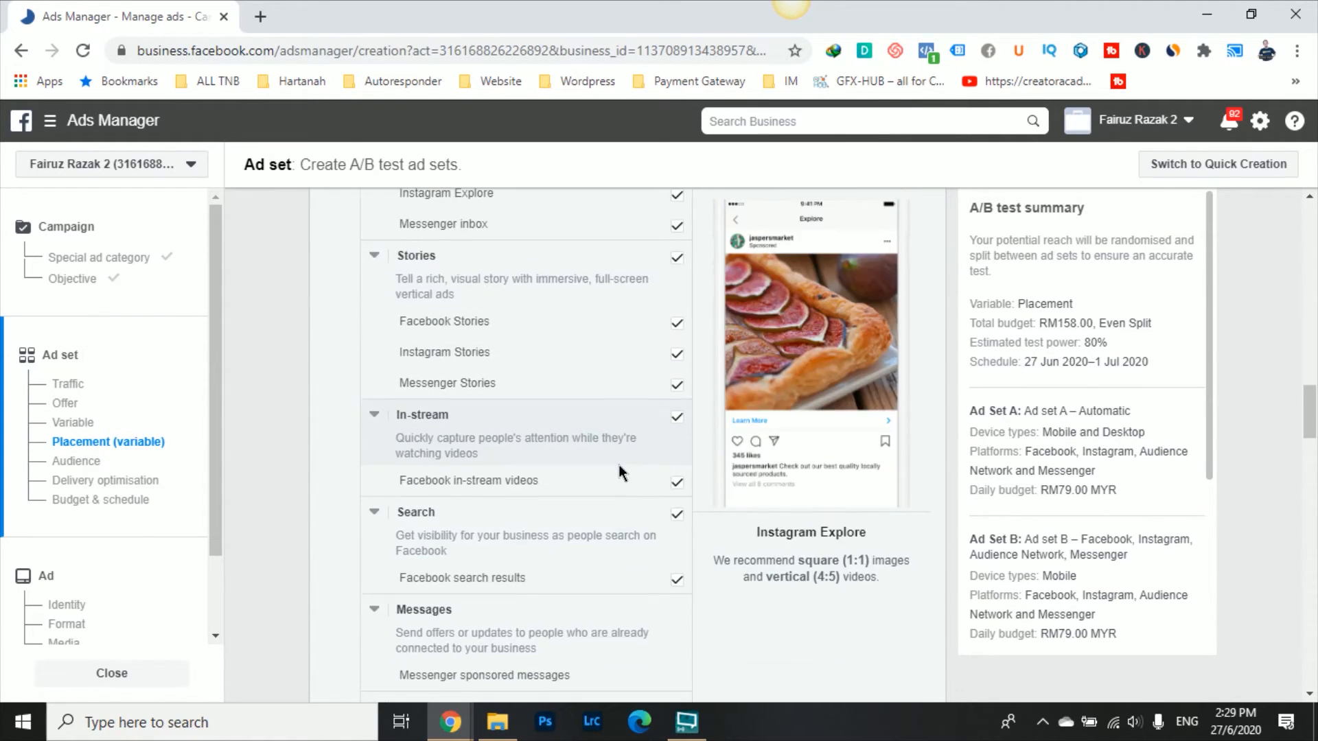
scroll(619, 464, "up", 7)
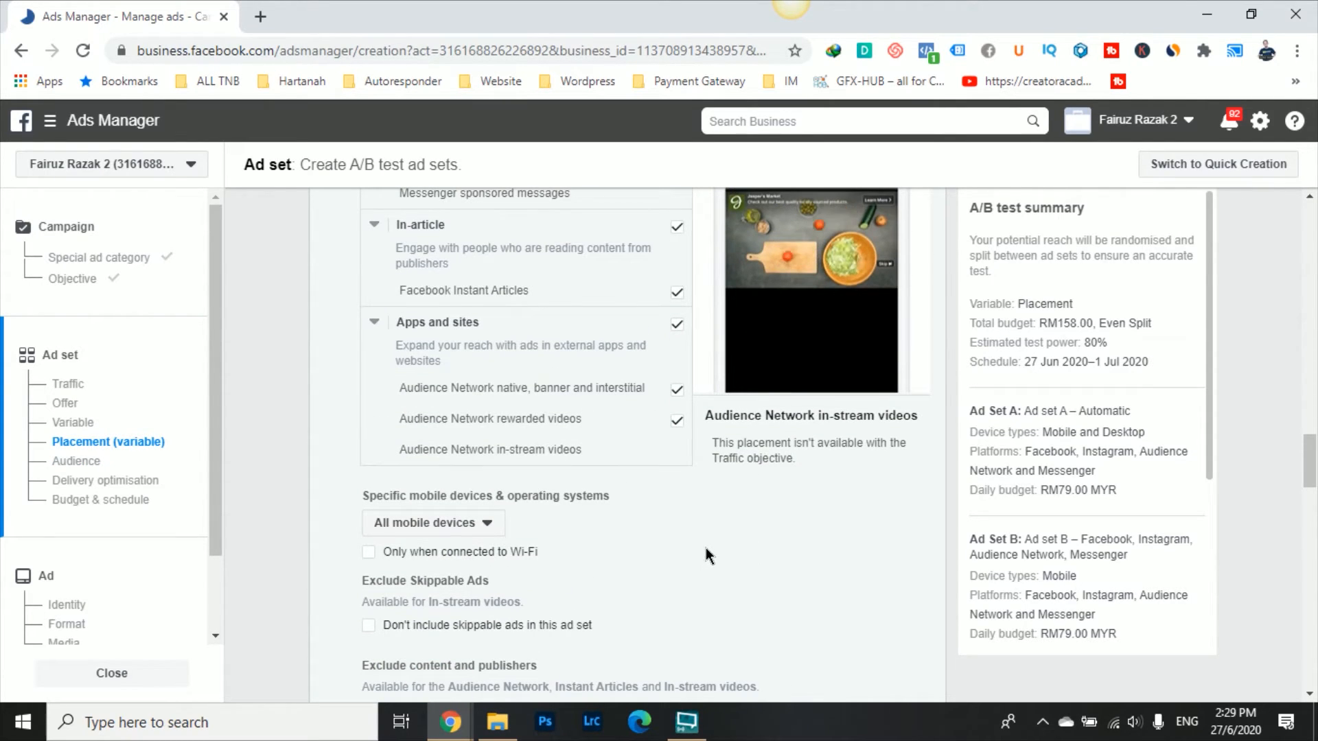
scroll(706, 546, "down", 2)
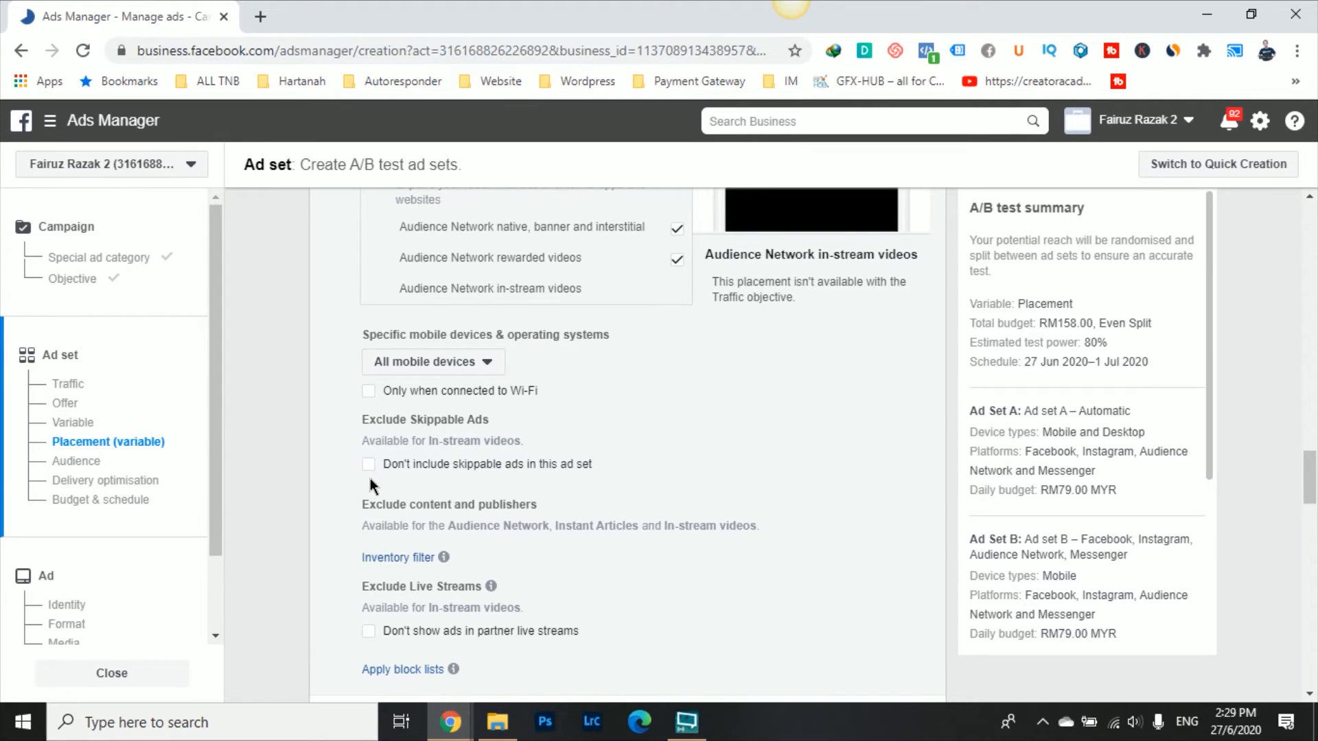
scroll(750, 486, "down", 2)
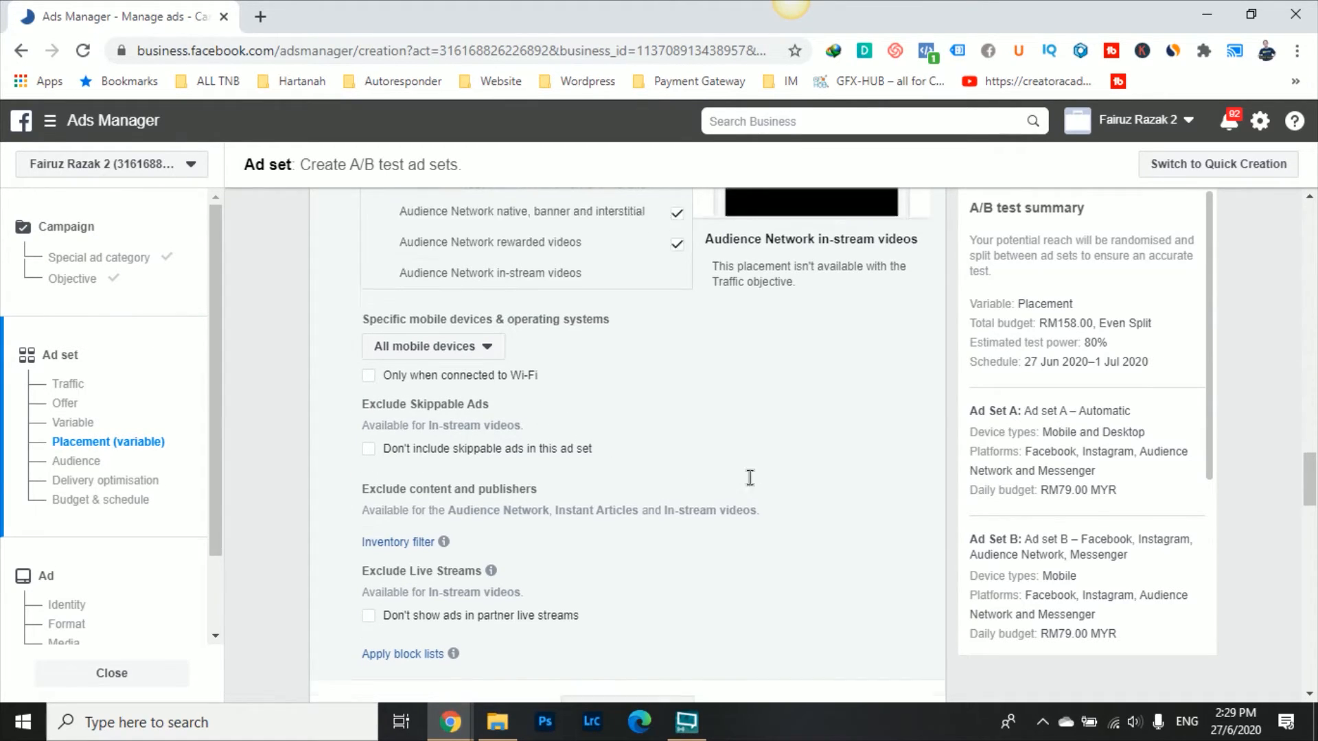
scroll(750, 481, "down", 2)
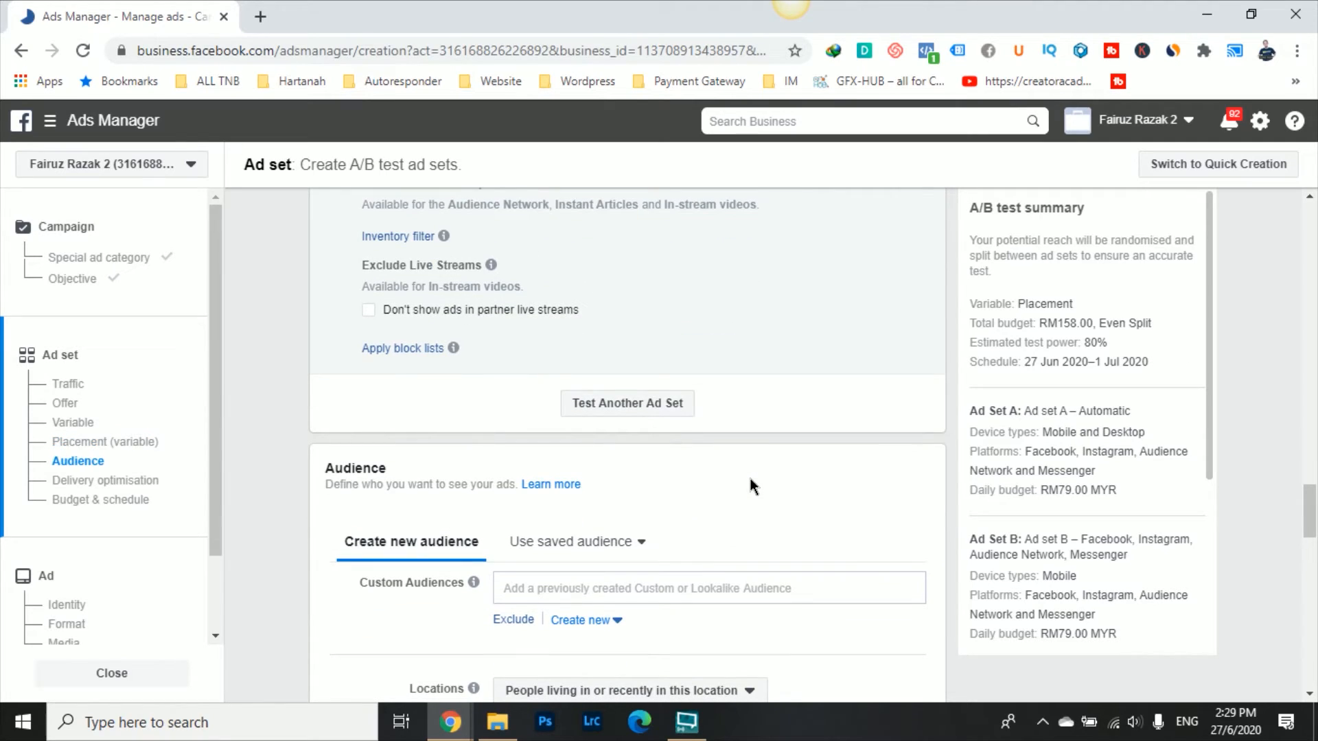
Step: Use the saved audience "Interest Azizan Osman" for the A/B test and review its targeting details
scroll(750, 480, "down", 2)
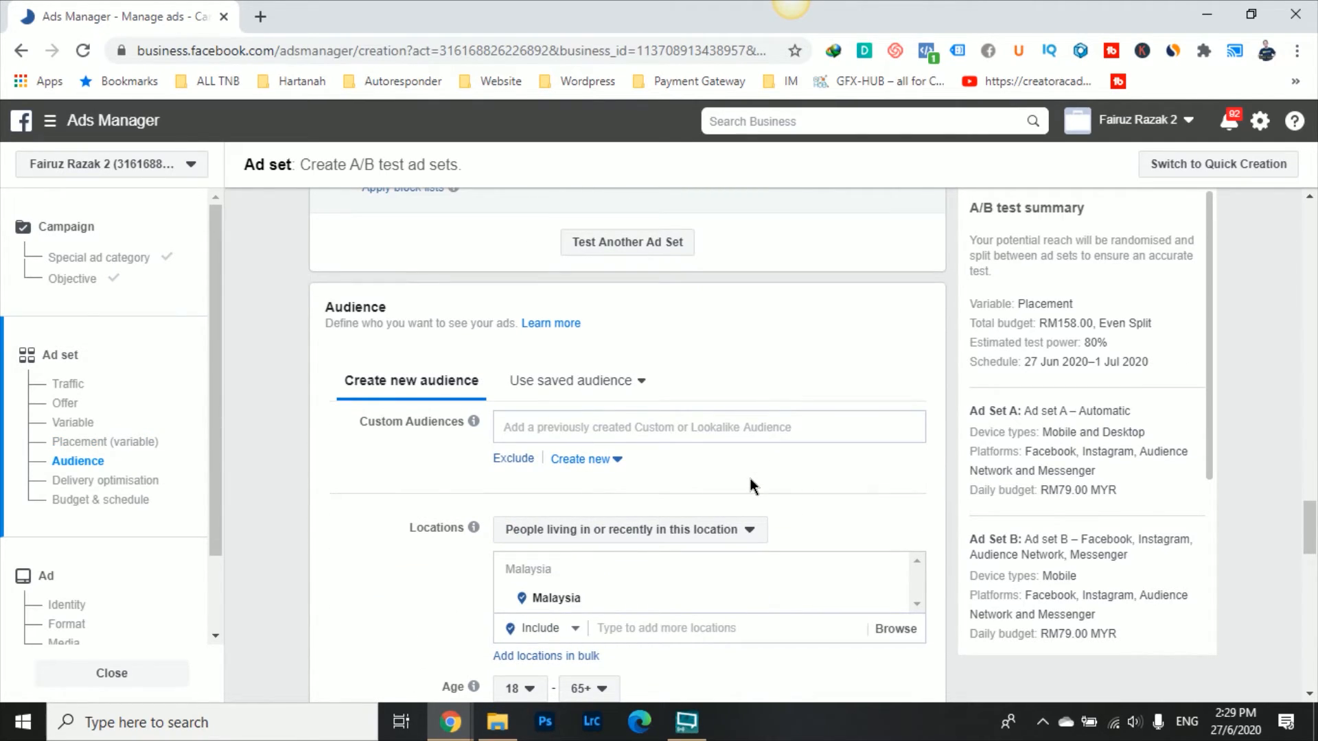
scroll(751, 486, "down", 2)
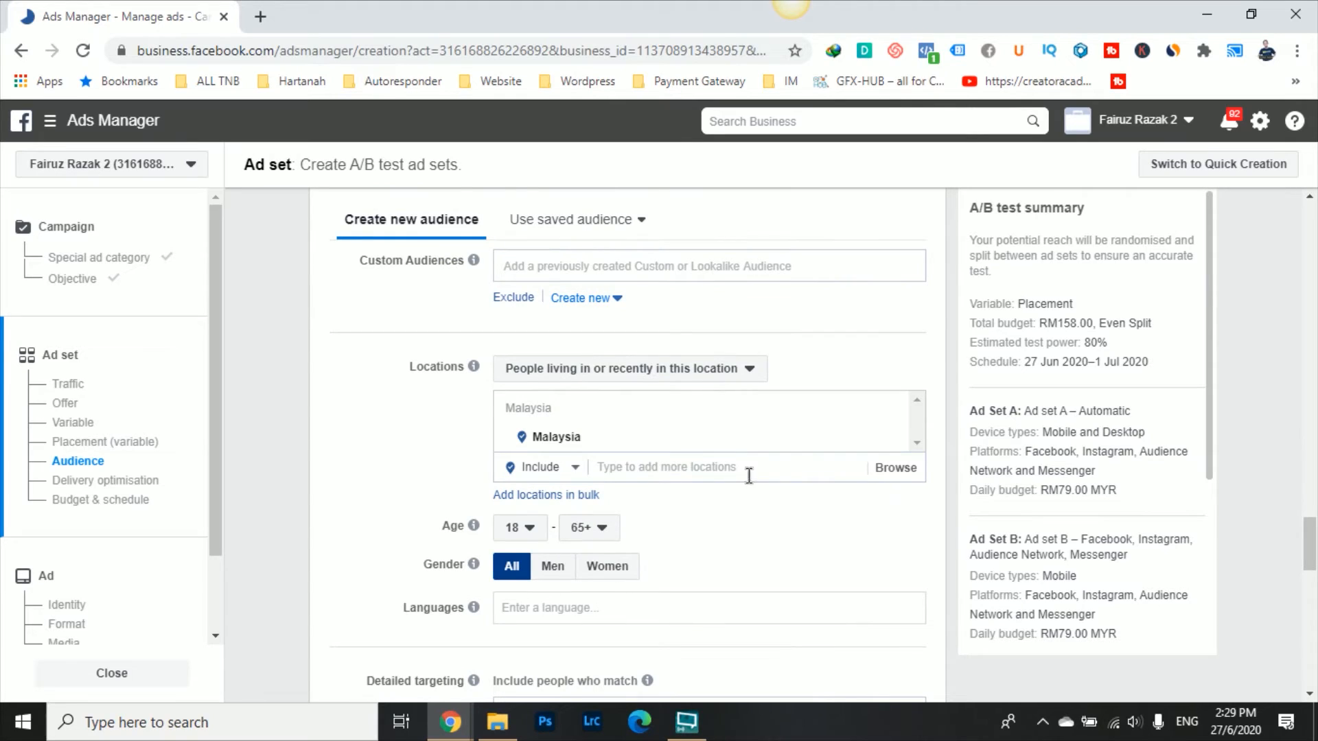
left_click(630, 219)
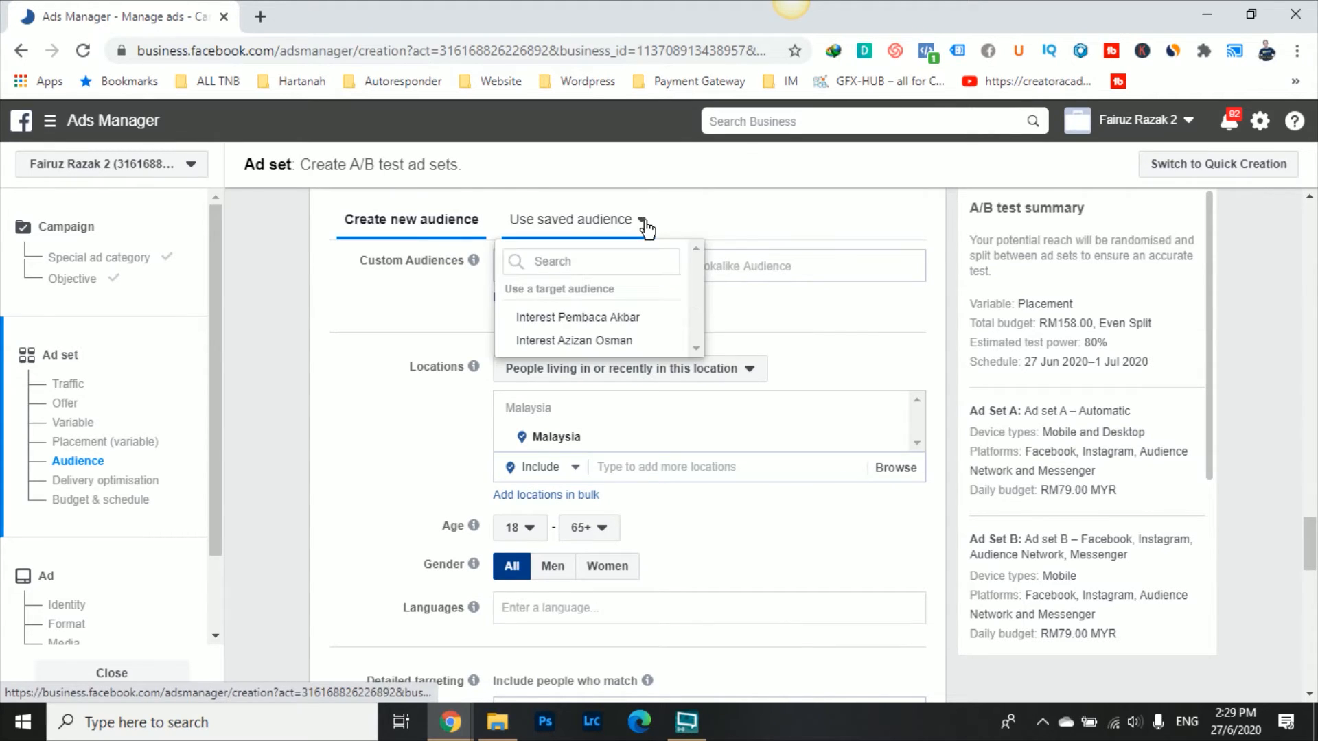
left_click(621, 341)
scroll(724, 394, "down", 6)
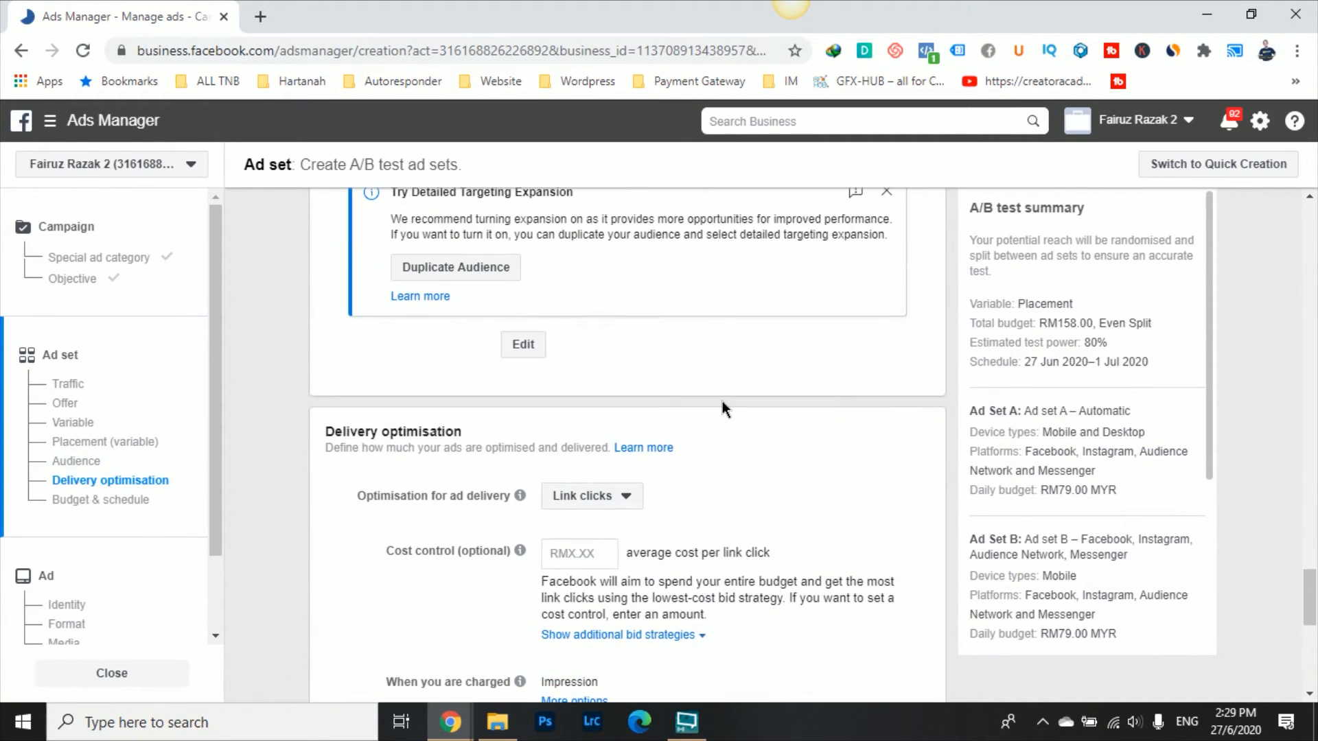
scroll(721, 394, "up", 8)
scroll(718, 388, "down", 4)
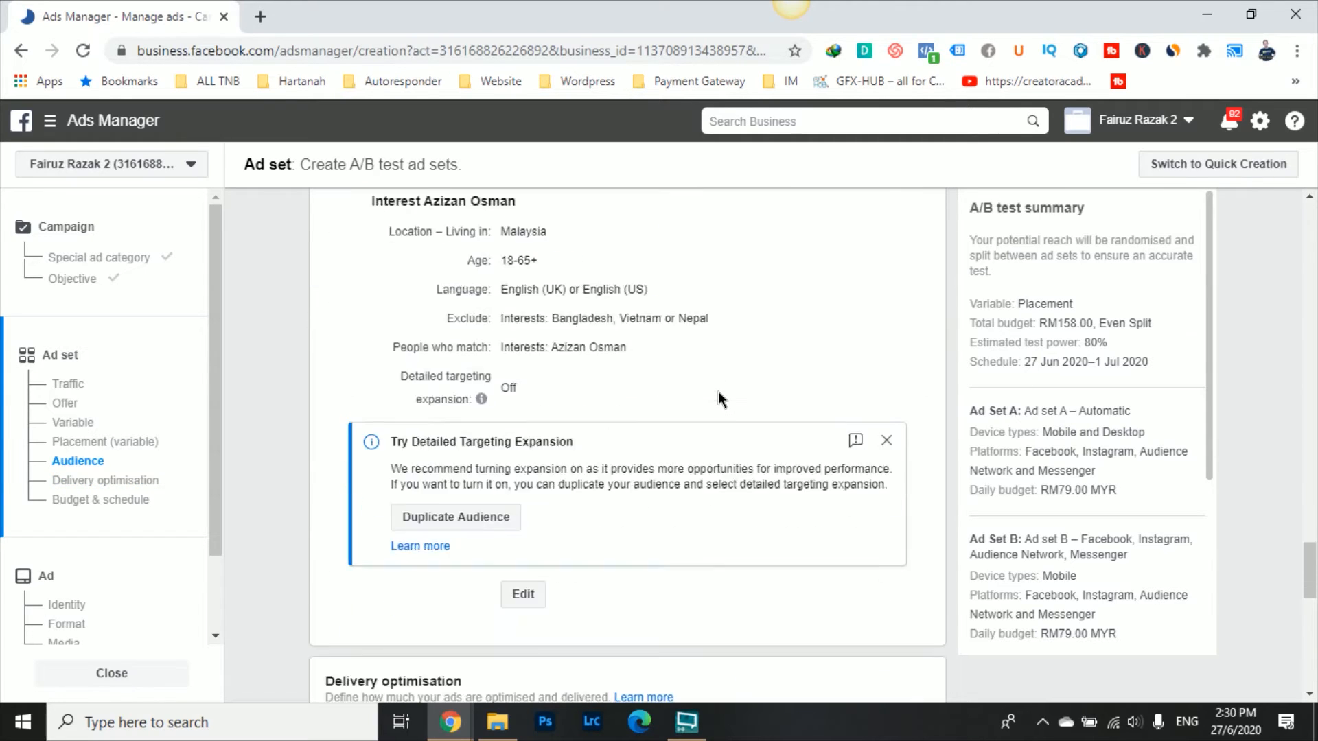
scroll(718, 389, "up", 2)
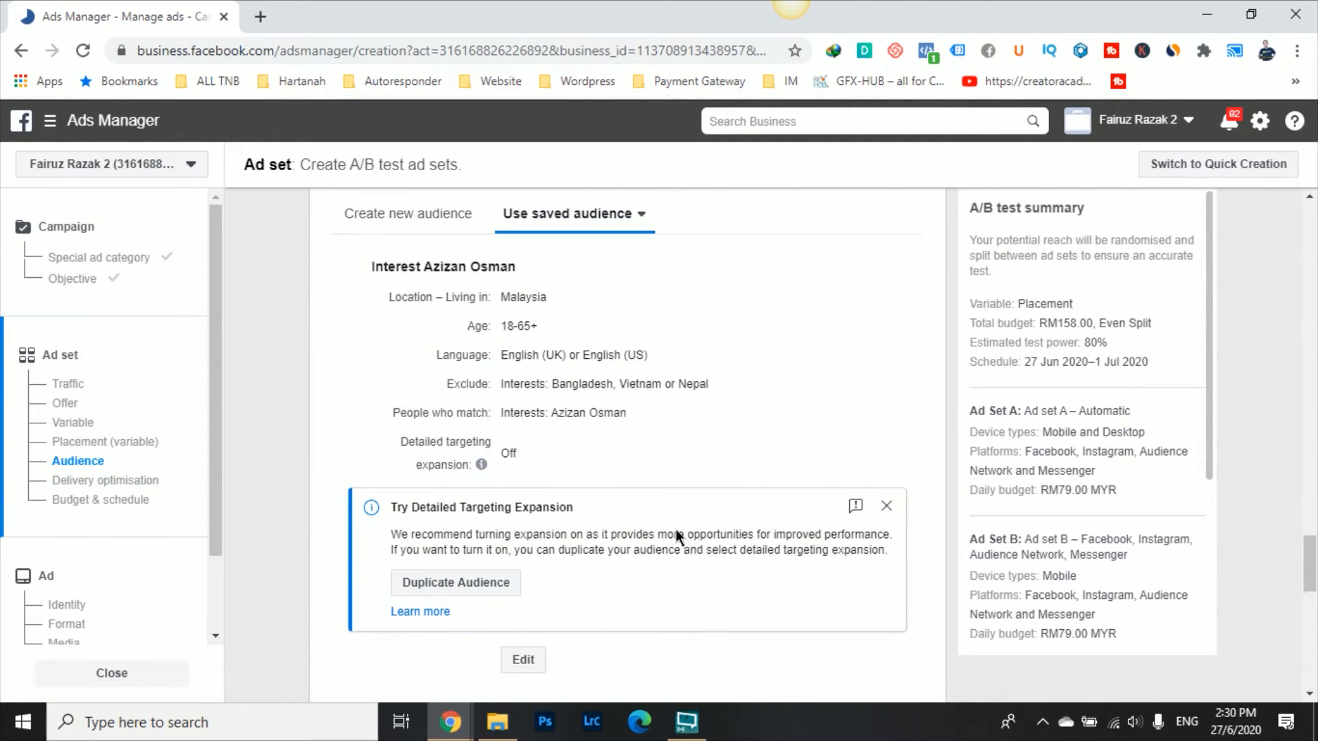
scroll(682, 538, "down", 6)
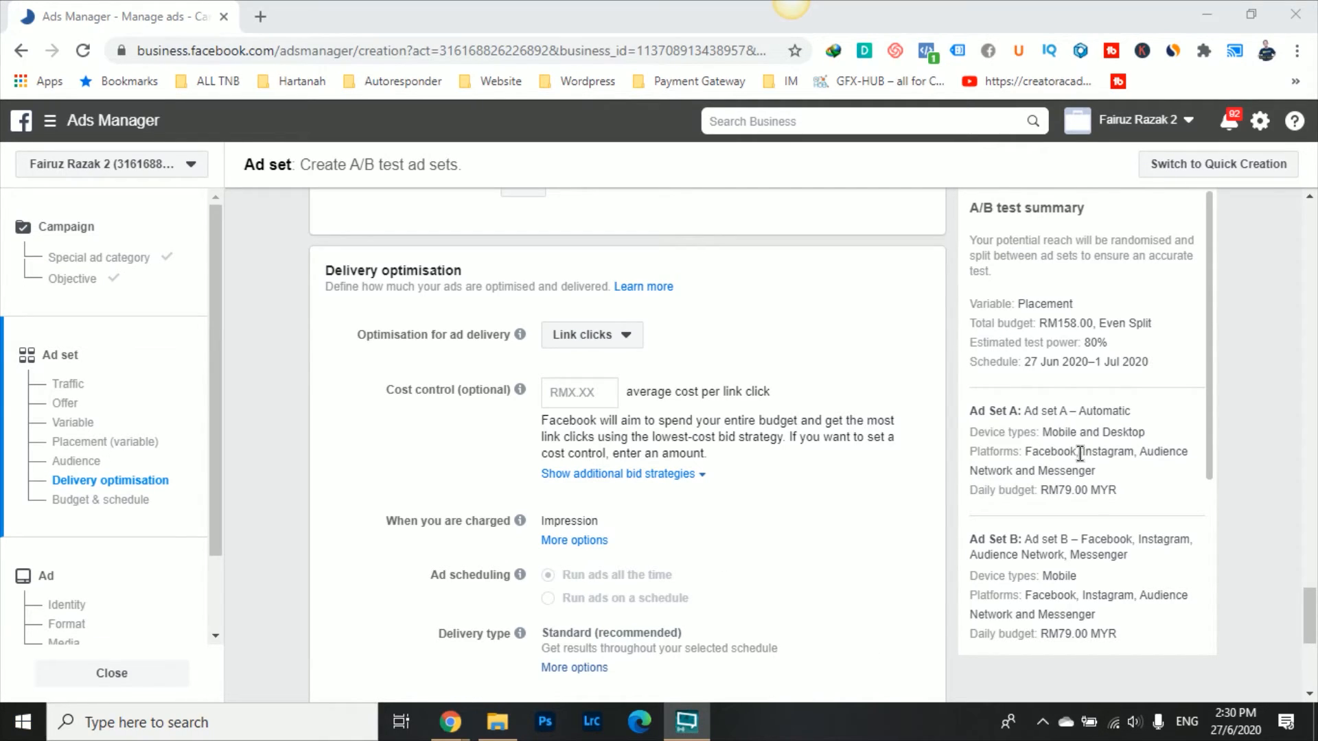
Step: Set the optimisation for ad delivery to Landing page views
scroll(1080, 454, "down", 3)
scroll(783, 518, "down", 2)
scroll(782, 517, "up", 5)
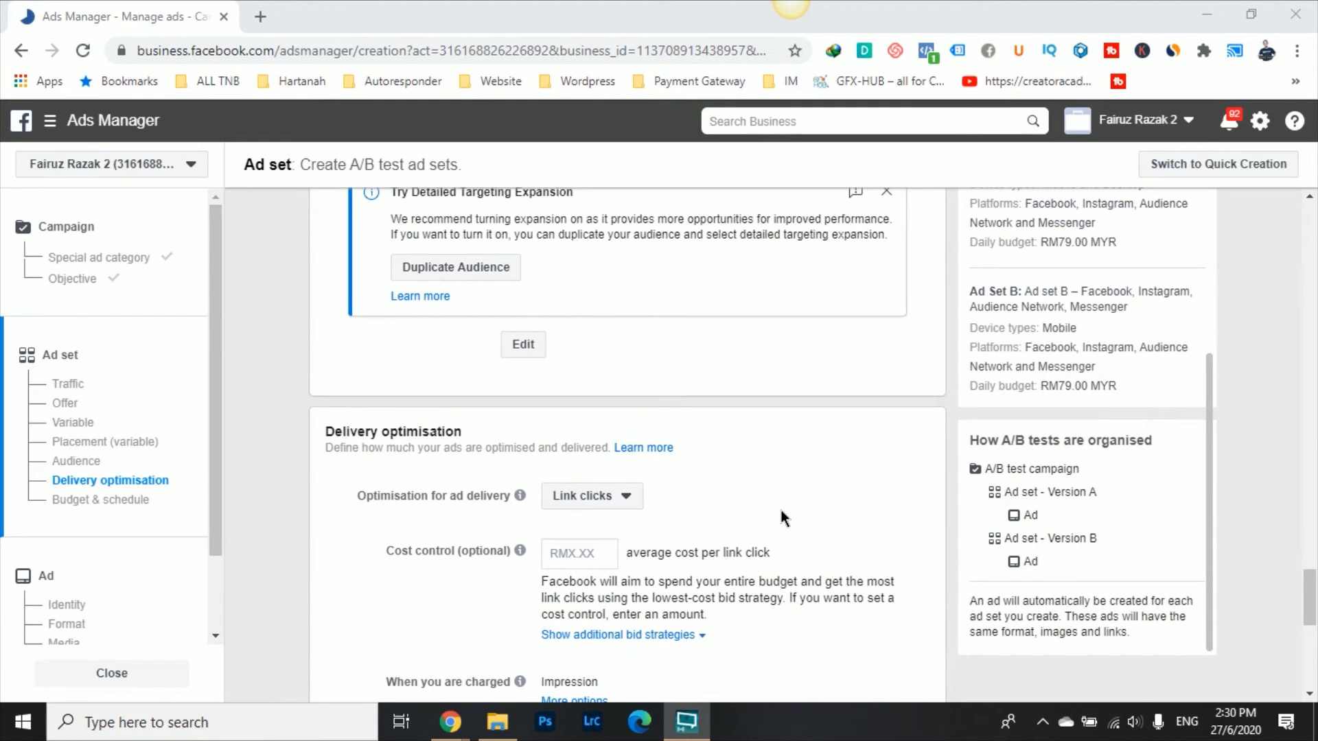
scroll(782, 518, "down", 8)
scroll(783, 514, "up", 6)
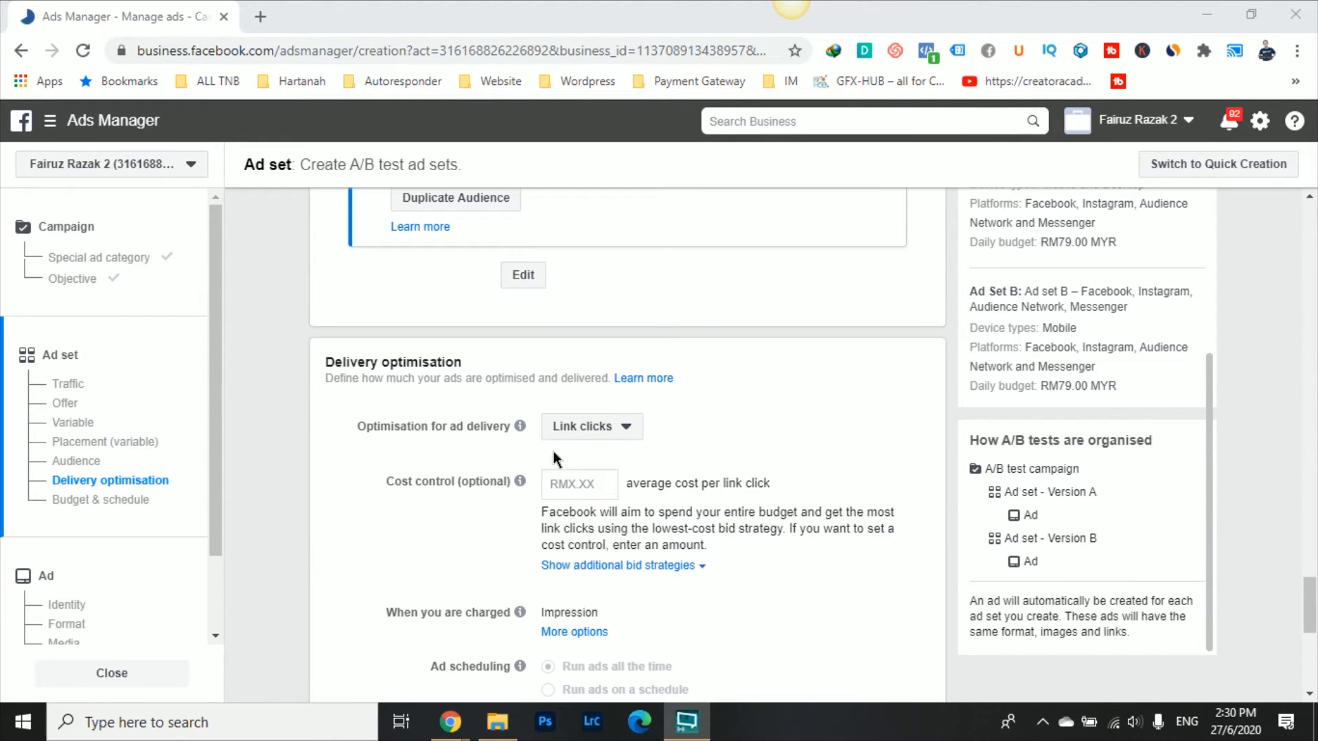
left_click(591, 428)
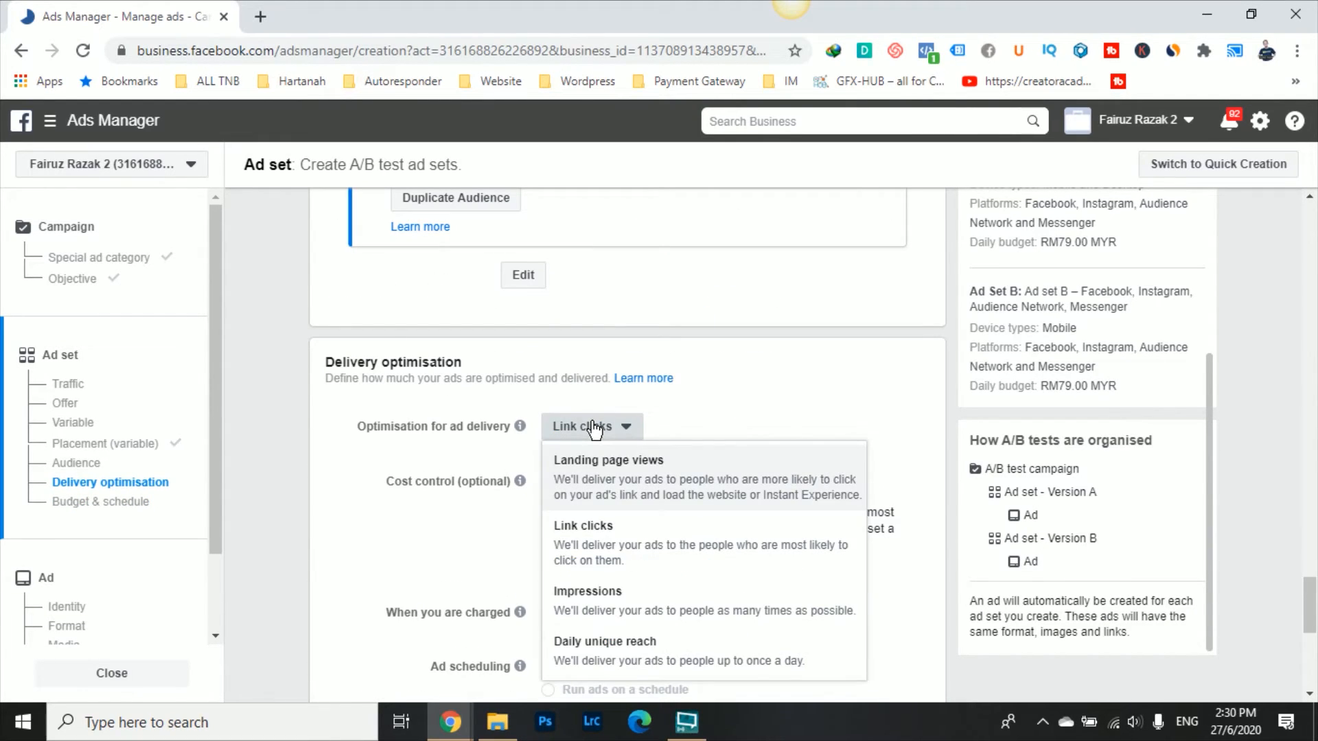
left_click(817, 448)
Step: Set the A/B test's daily budget to RM50 and continue to the ad settings
scroll(878, 430, "down", 7)
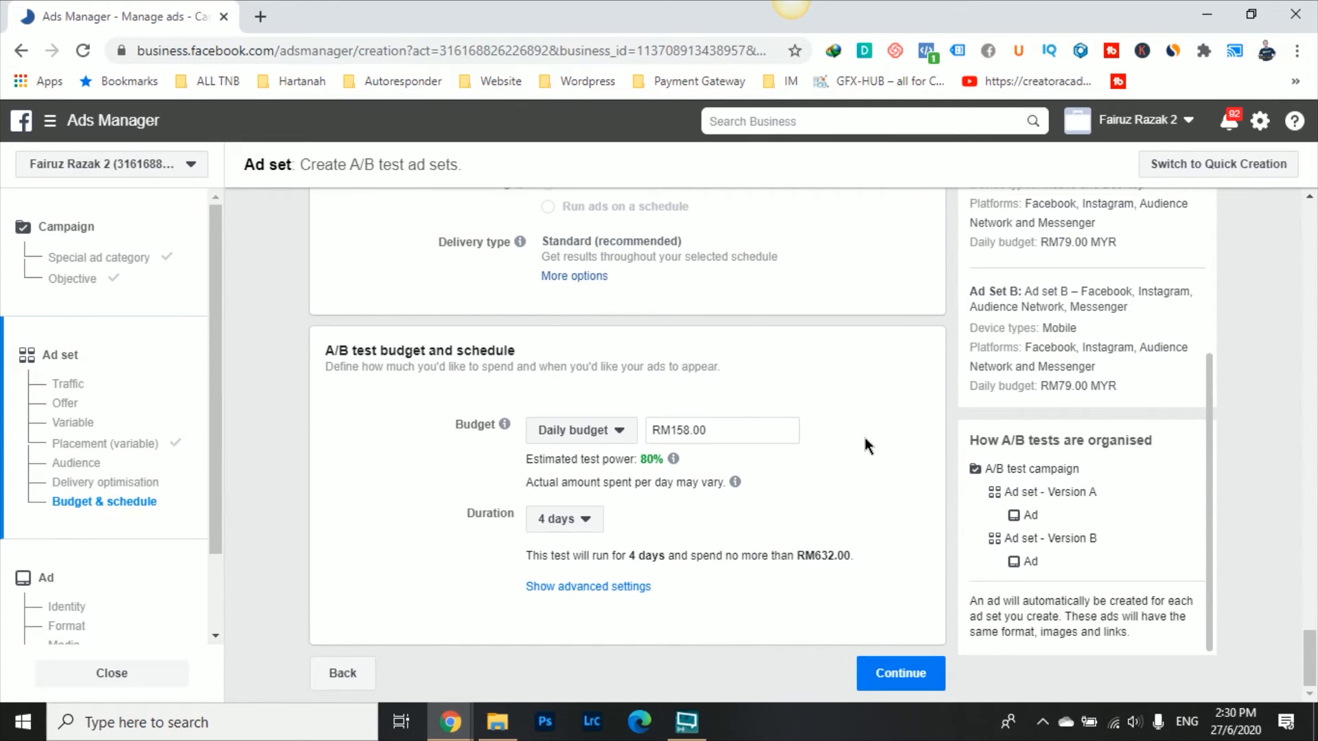
left_click_drag(692, 431, 673, 431)
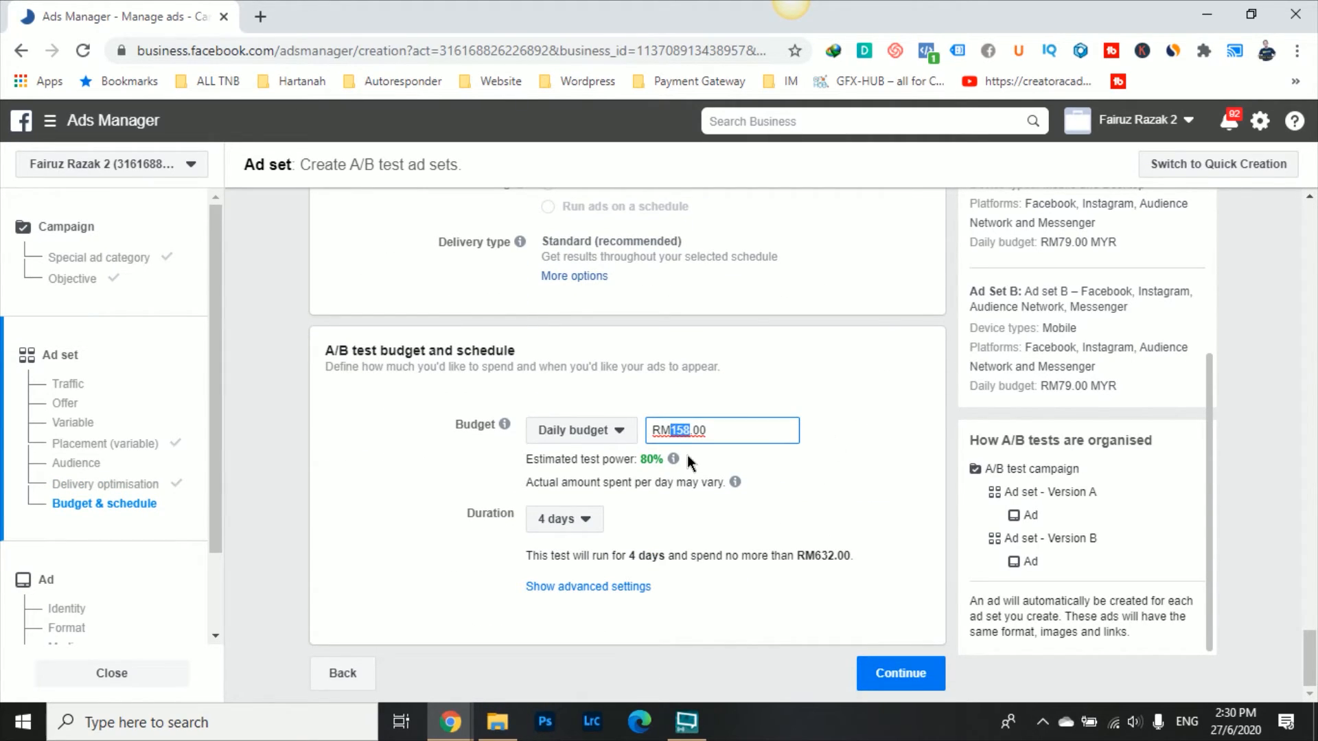
type("50")
left_click(899, 458)
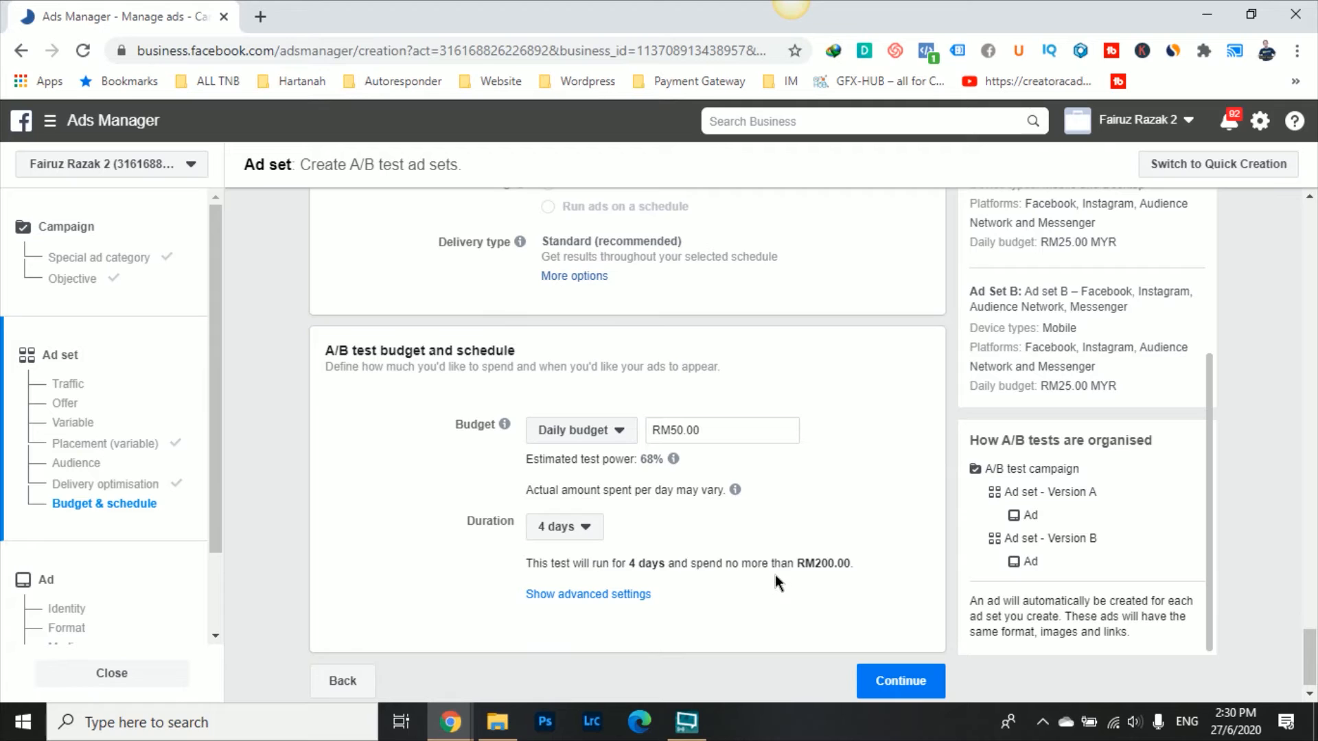
left_click(899, 680)
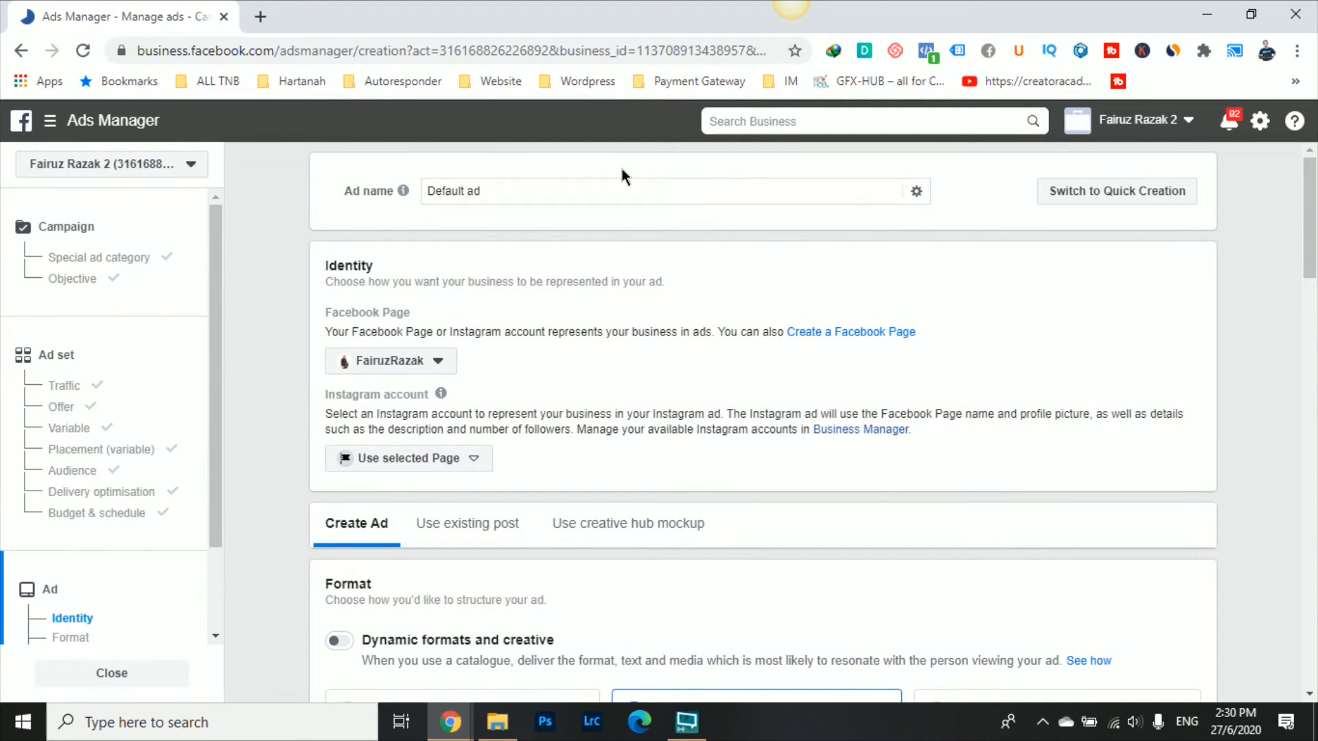
Step: Add the 1920 × 1080 "Cara Buat Ikla..." image from the account images as the ad's media
scroll(800, 426, "down", 4)
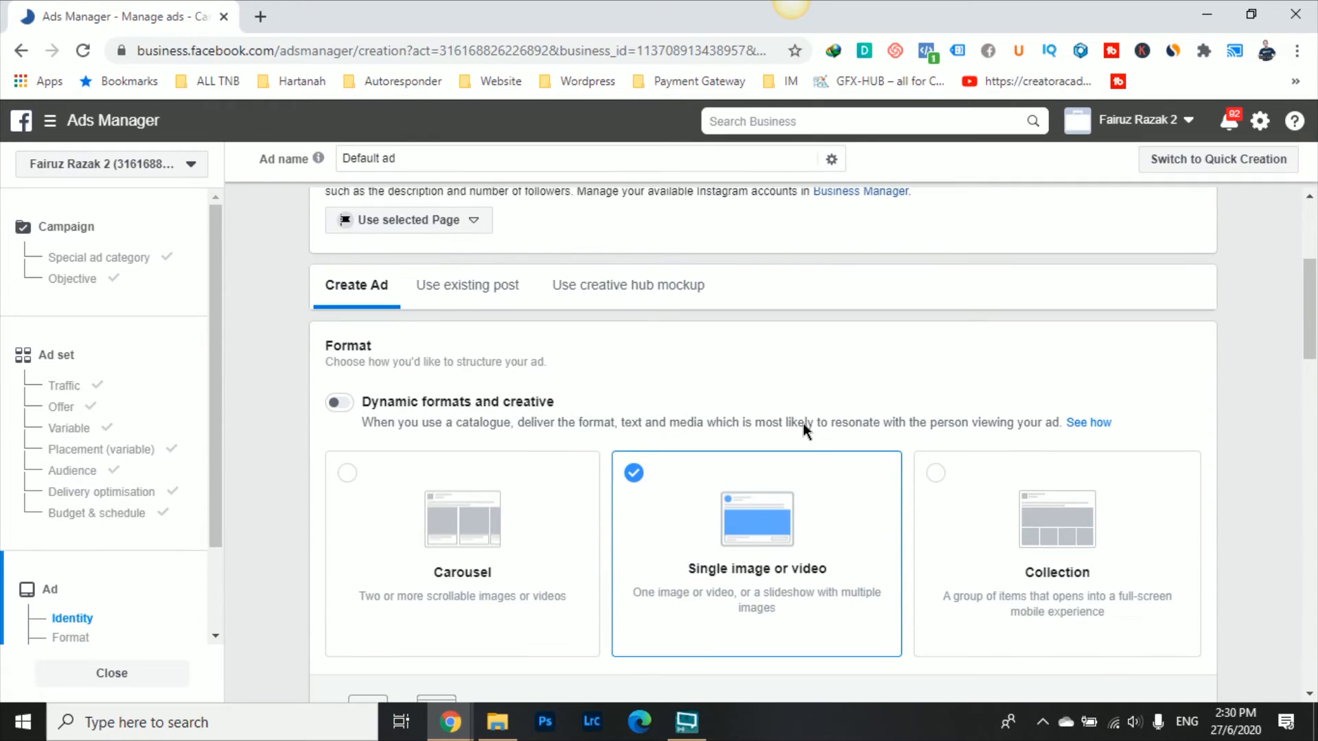
scroll(536, 408, "down", 5)
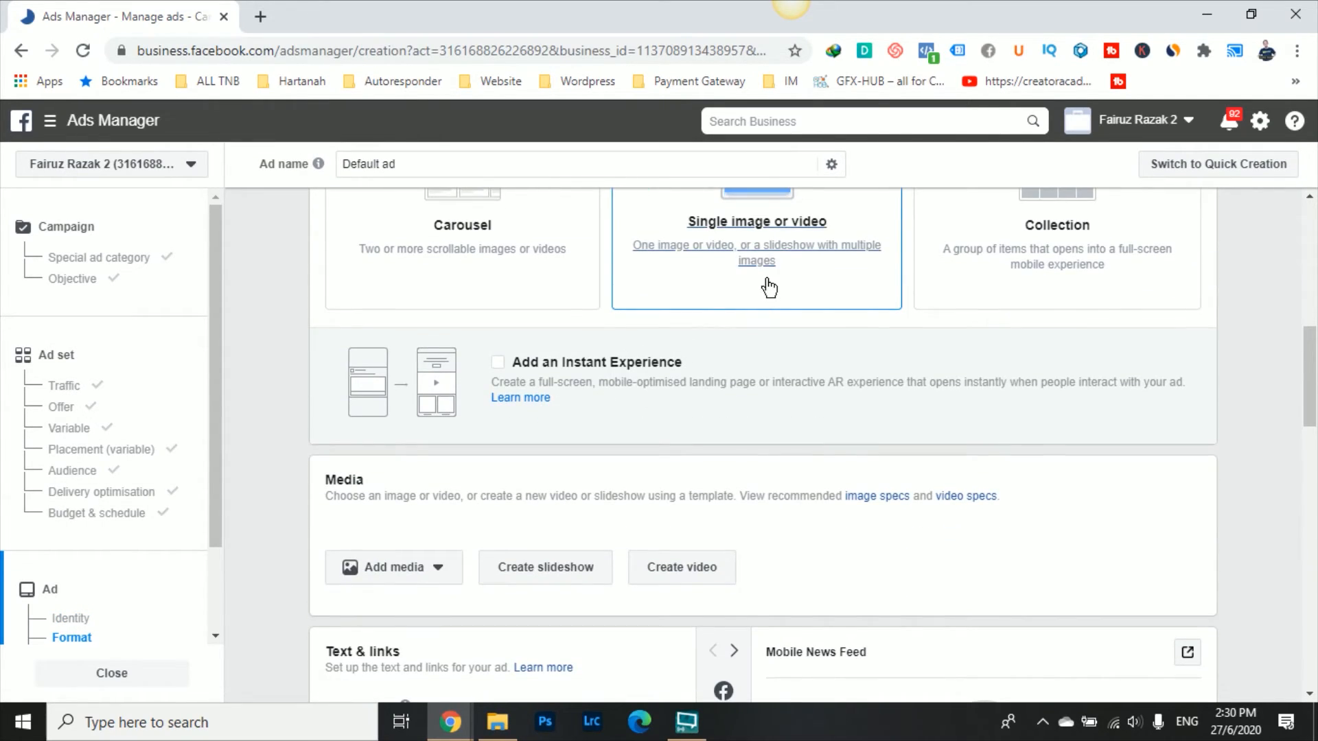
scroll(767, 289, "down", 5)
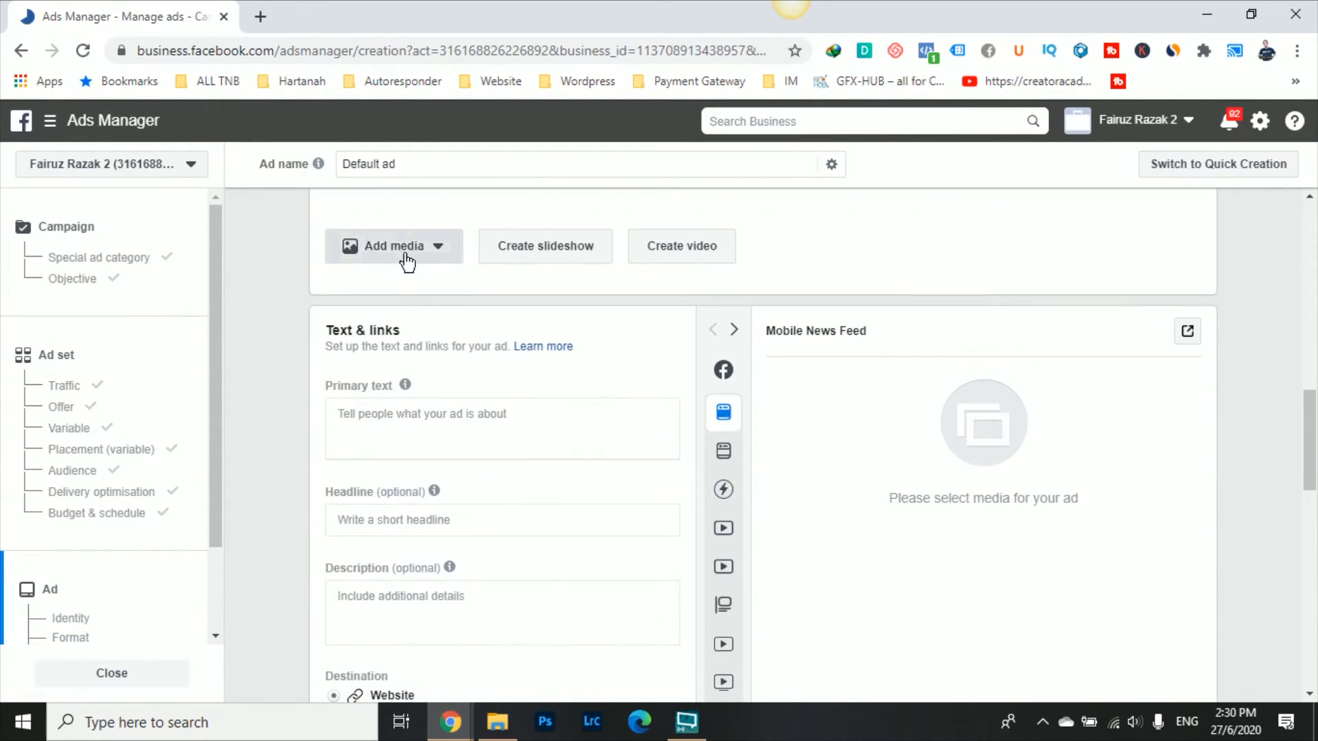
left_click(406, 257)
left_click(406, 285)
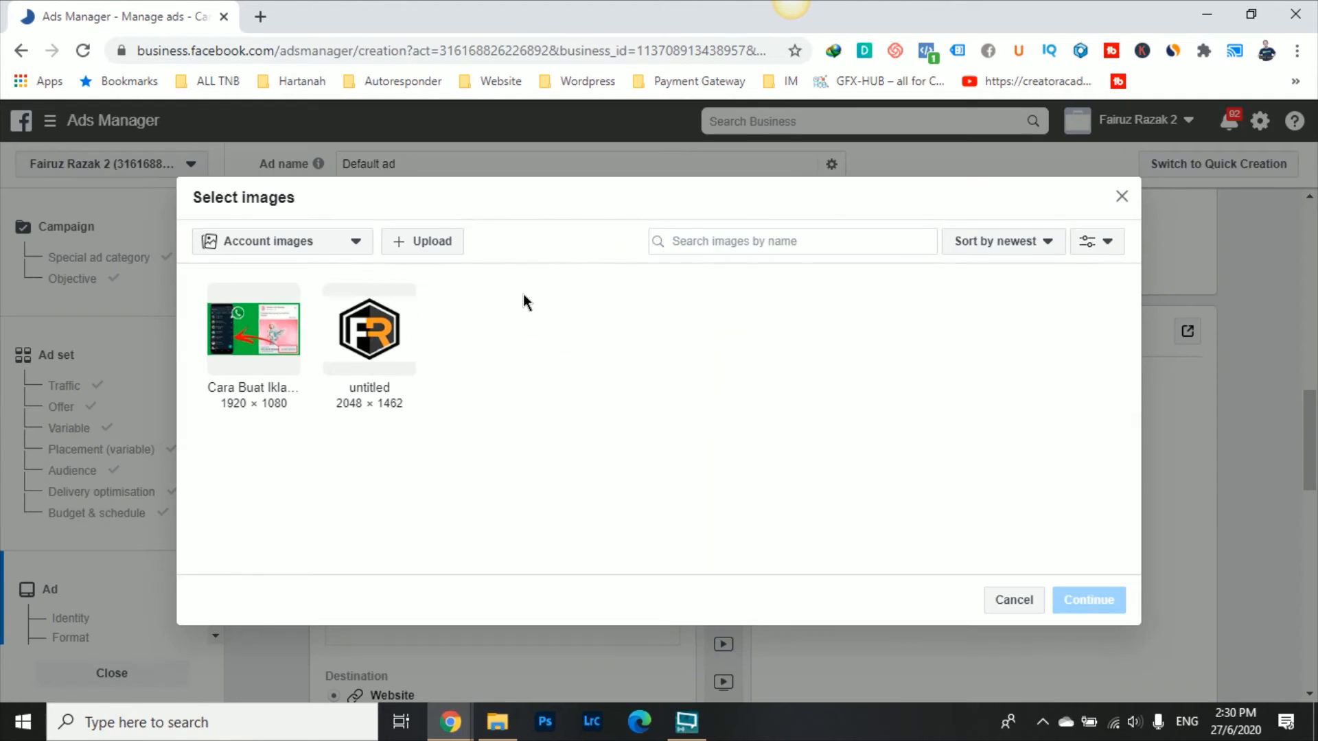
left_click(292, 335)
left_click(1068, 603)
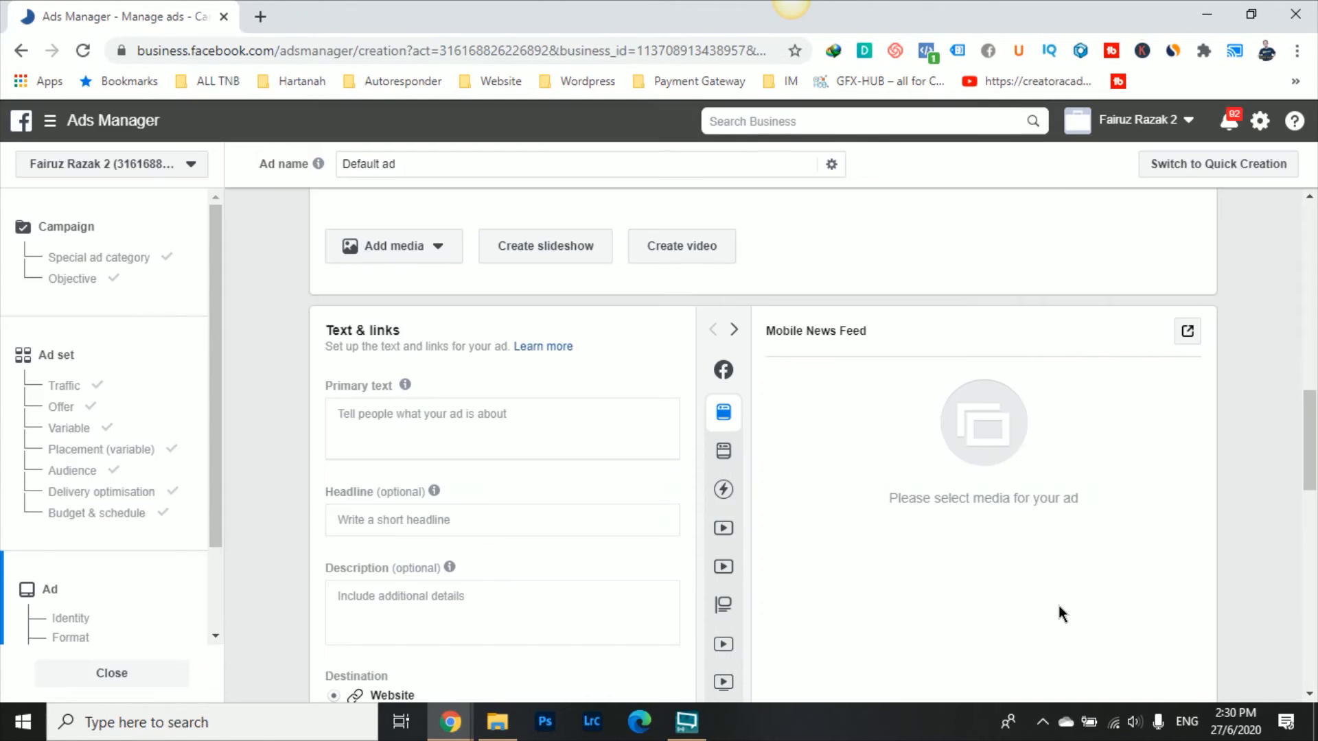
Step: Enter "Jom belajar Cara buat Iklan Facebook Ads direct ke Whatsapp" as the ad's primary text
scroll(899, 491, "down", 7)
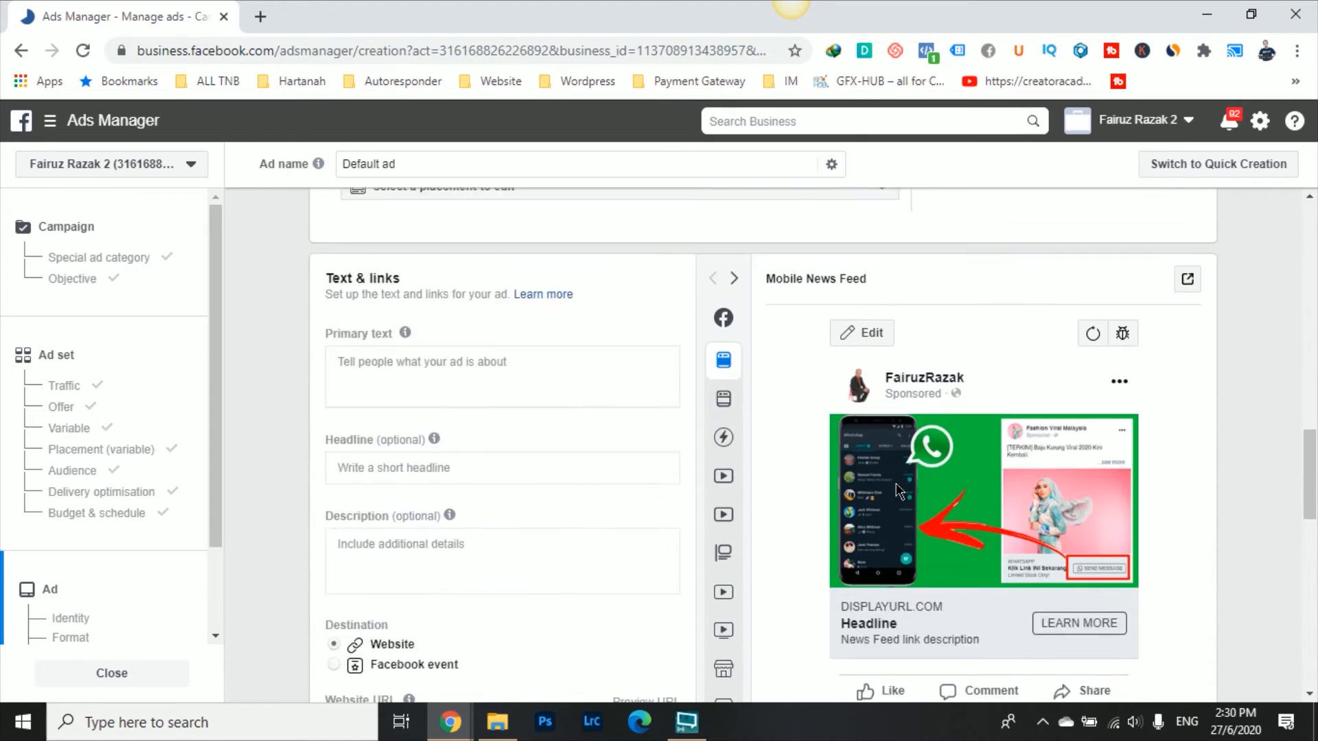
left_click(459, 409)
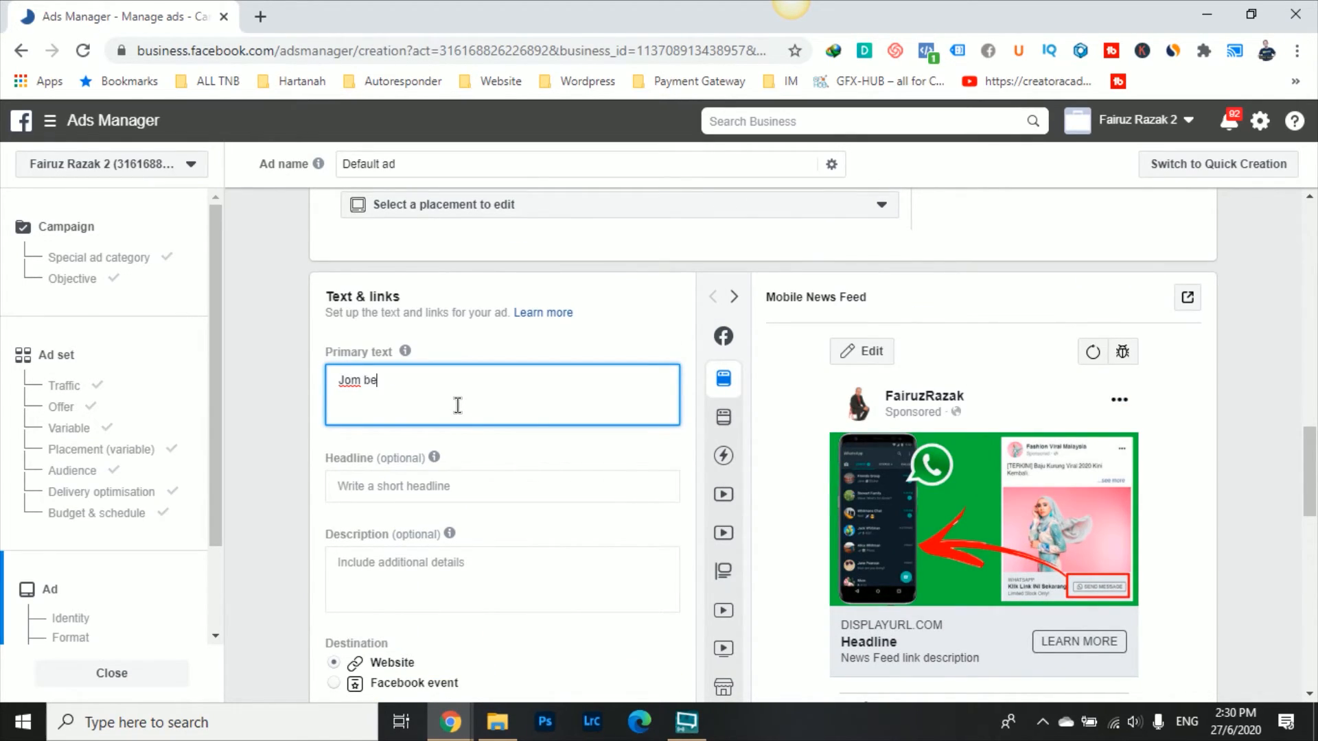
type("Jom belajar Cara buat")
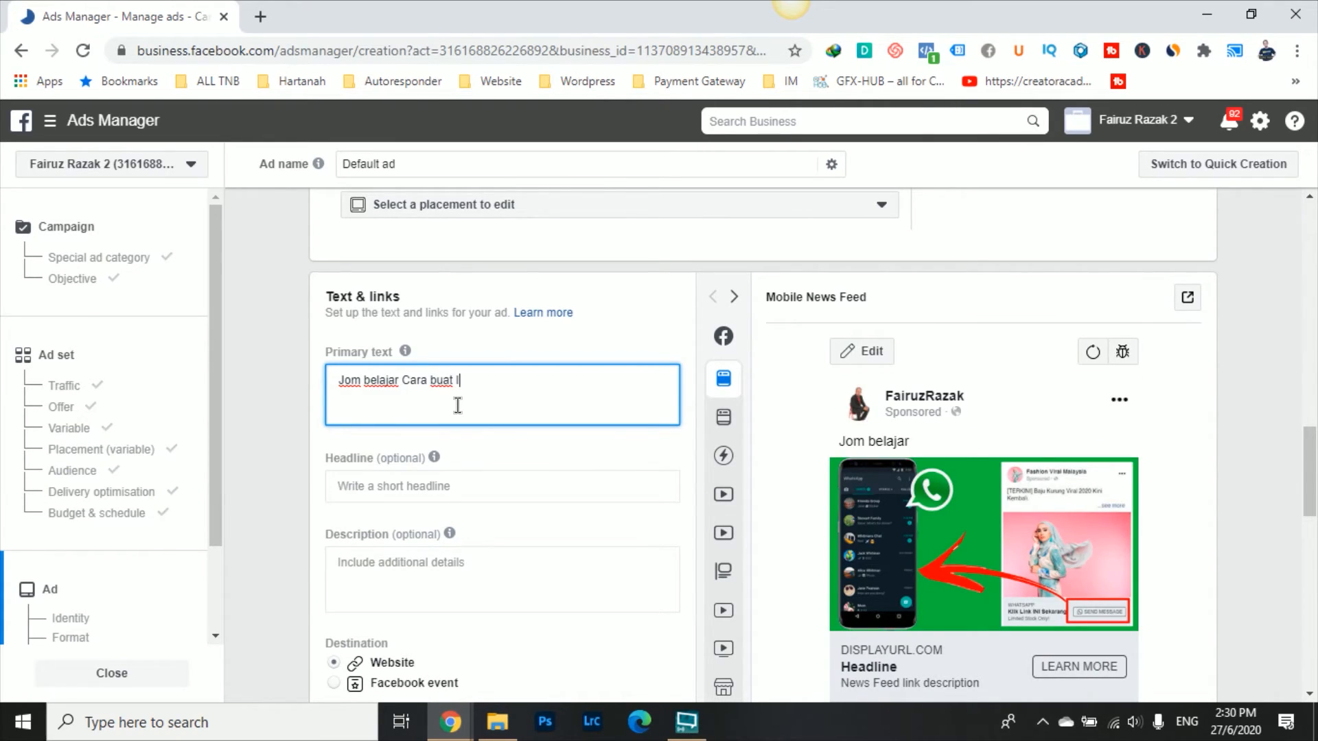
type(" Iklan FN Ads Yati")
type("acebook Ads d")
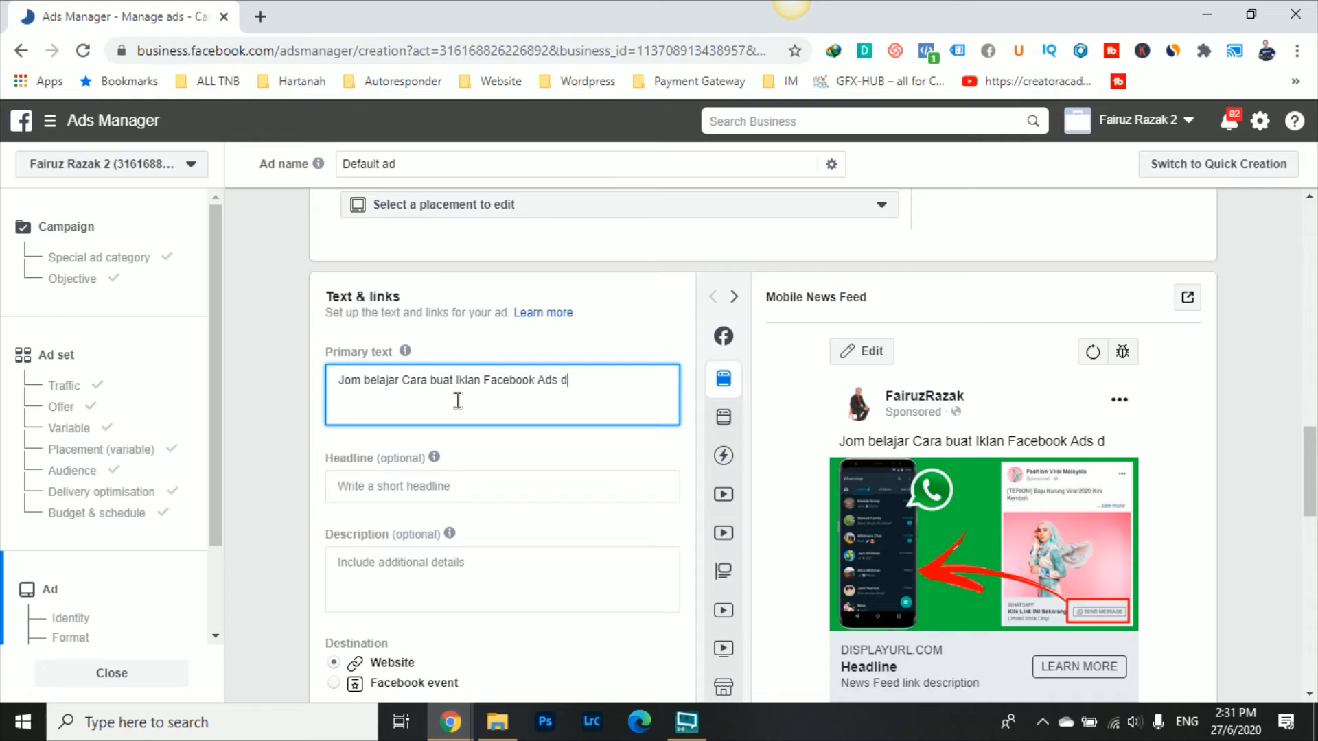
type("ect ke Whatsapp")
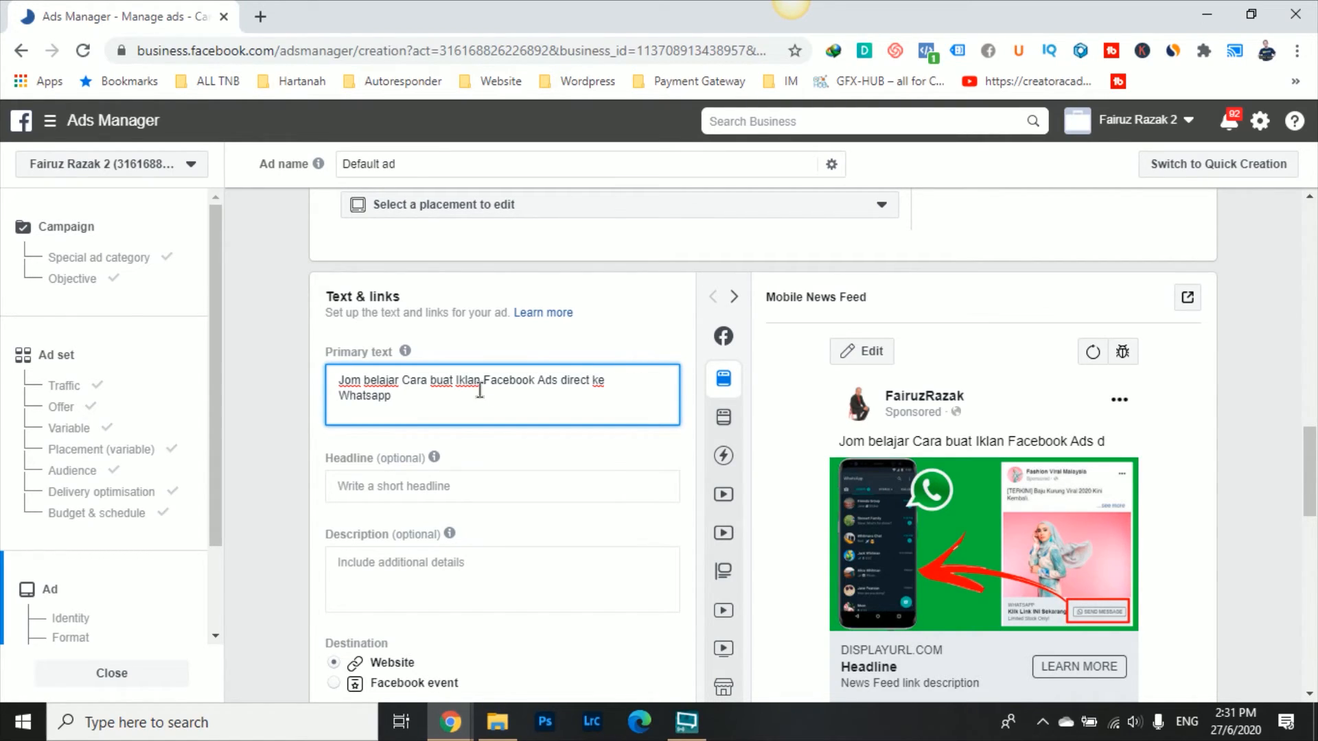
left_click(607, 320)
Step: Paste the copied link of the blog post on Facebook ads direct to WhatsApp as the ad's website URL
scroll(624, 435, "down", 5)
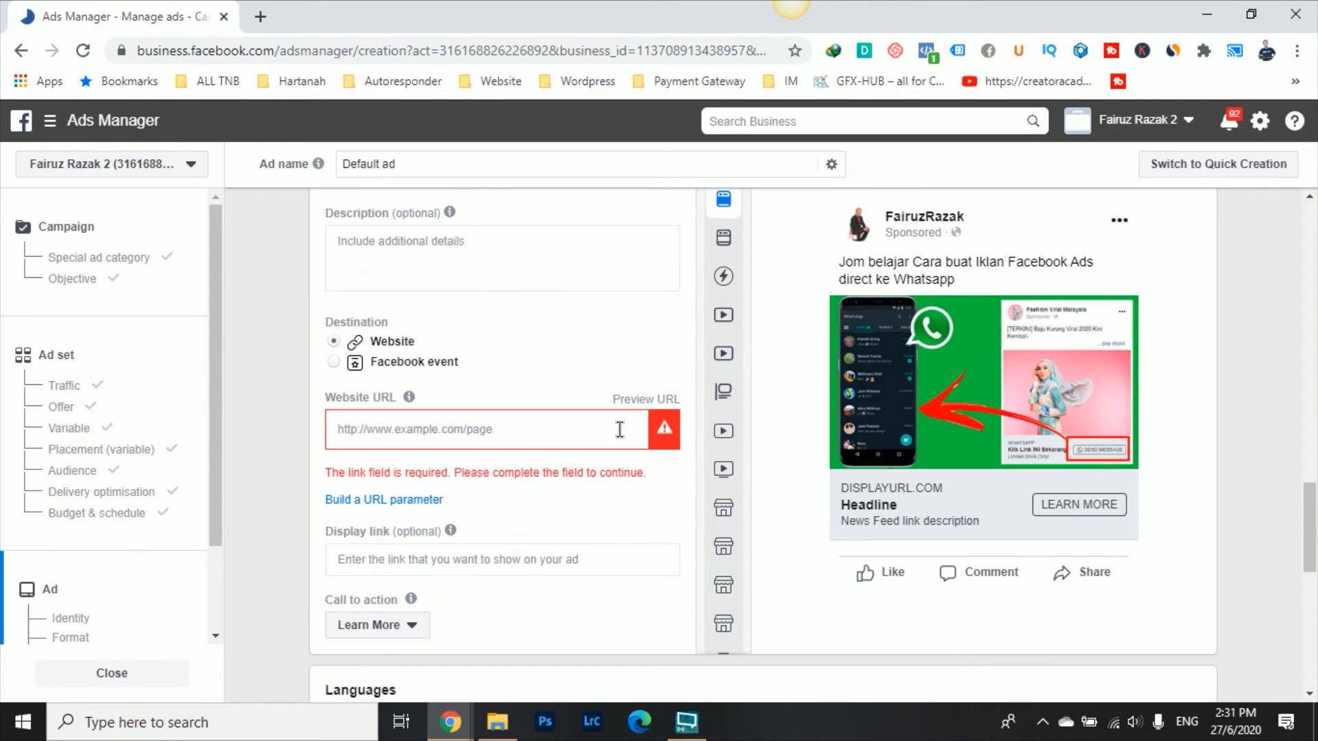
left_click(501, 432)
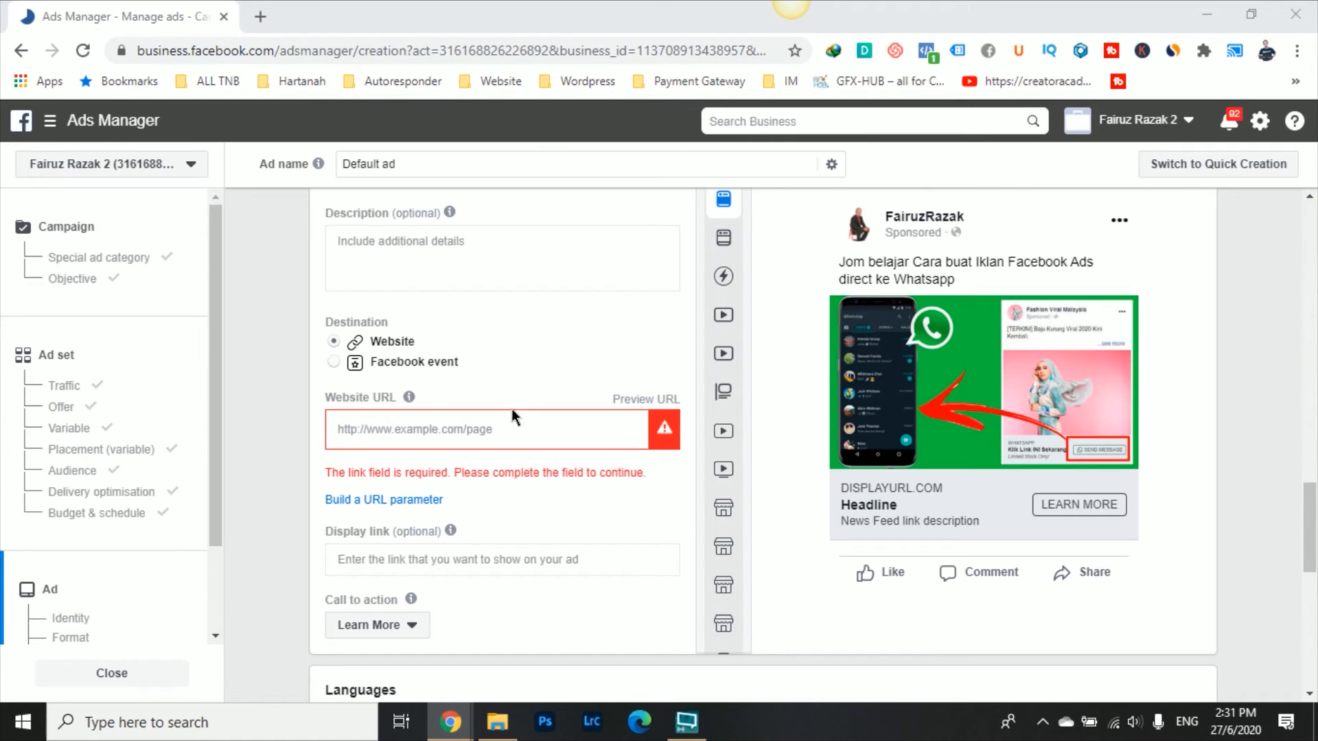
left_click(486, 430)
key("ctrl+v")
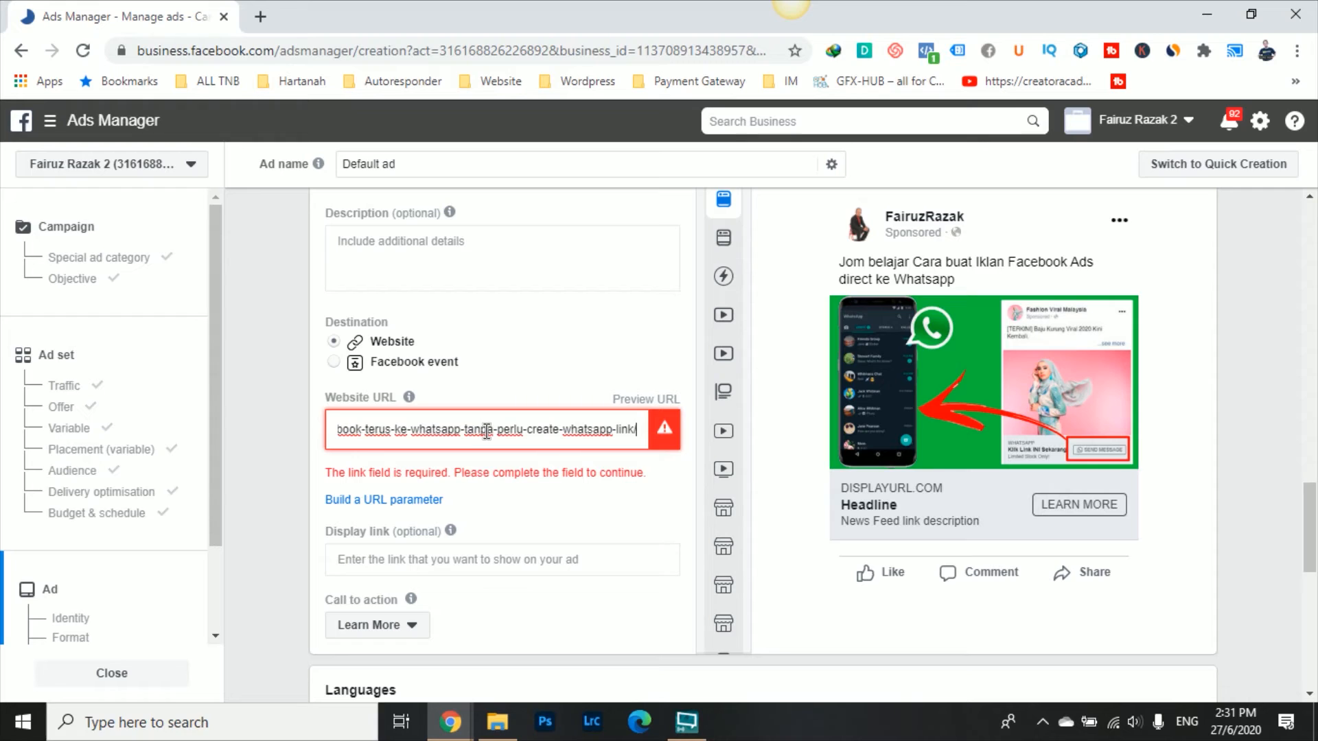
left_click(557, 379)
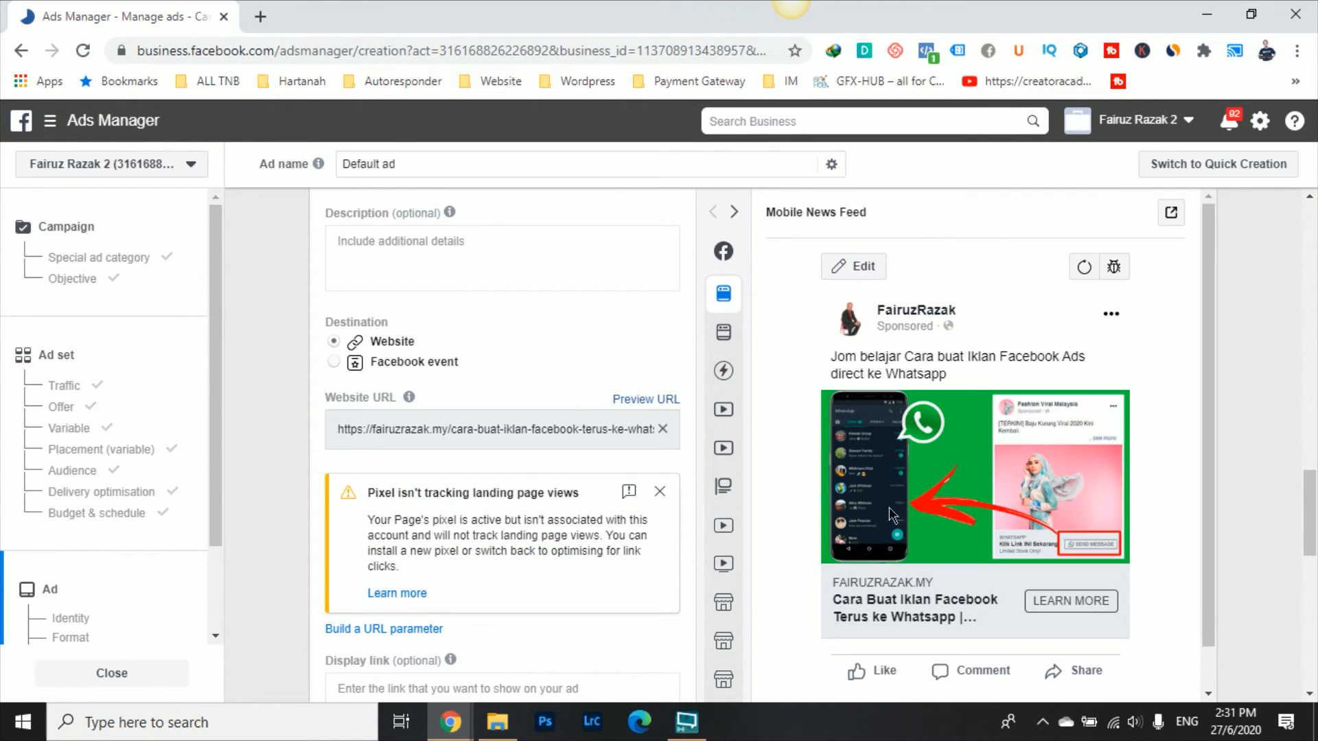
Step: Dismiss the warning about the pixel not tracking landing page views
scroll(659, 415, "down", 2)
scroll(659, 415, "down", 1)
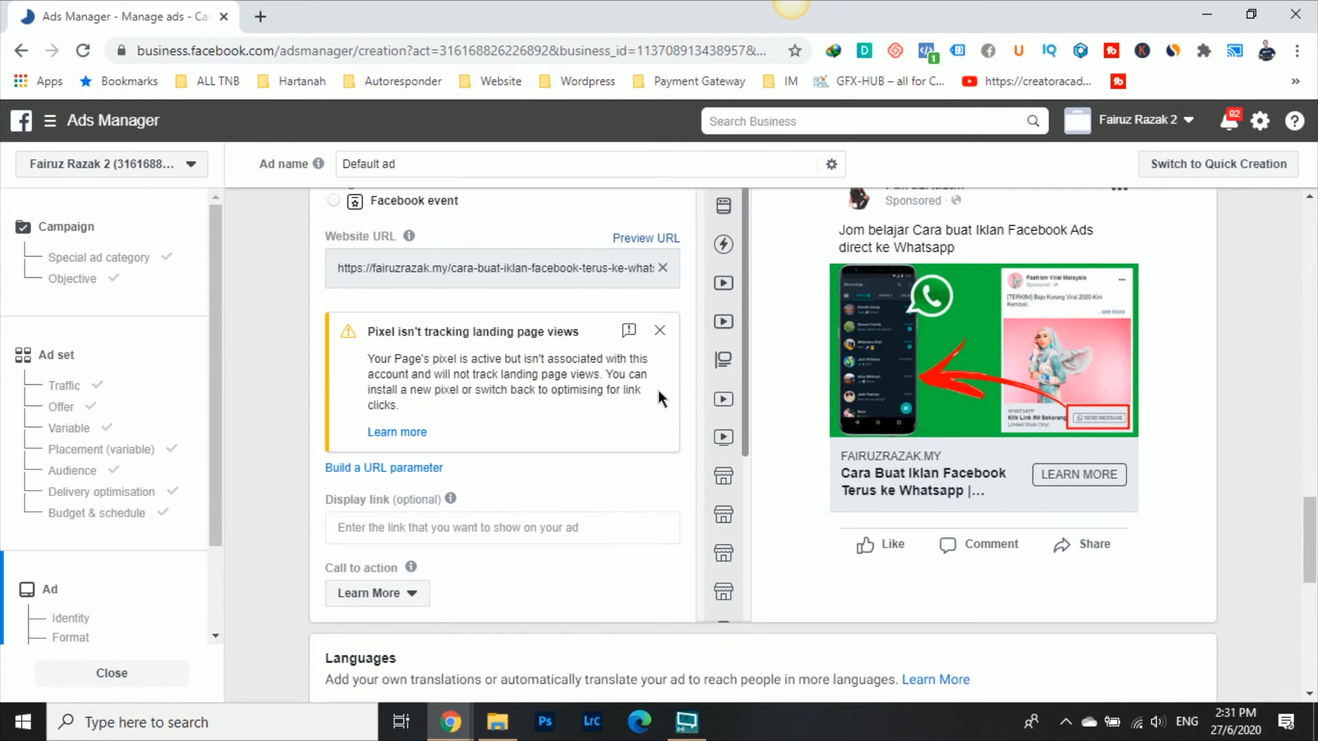
left_click(660, 338)
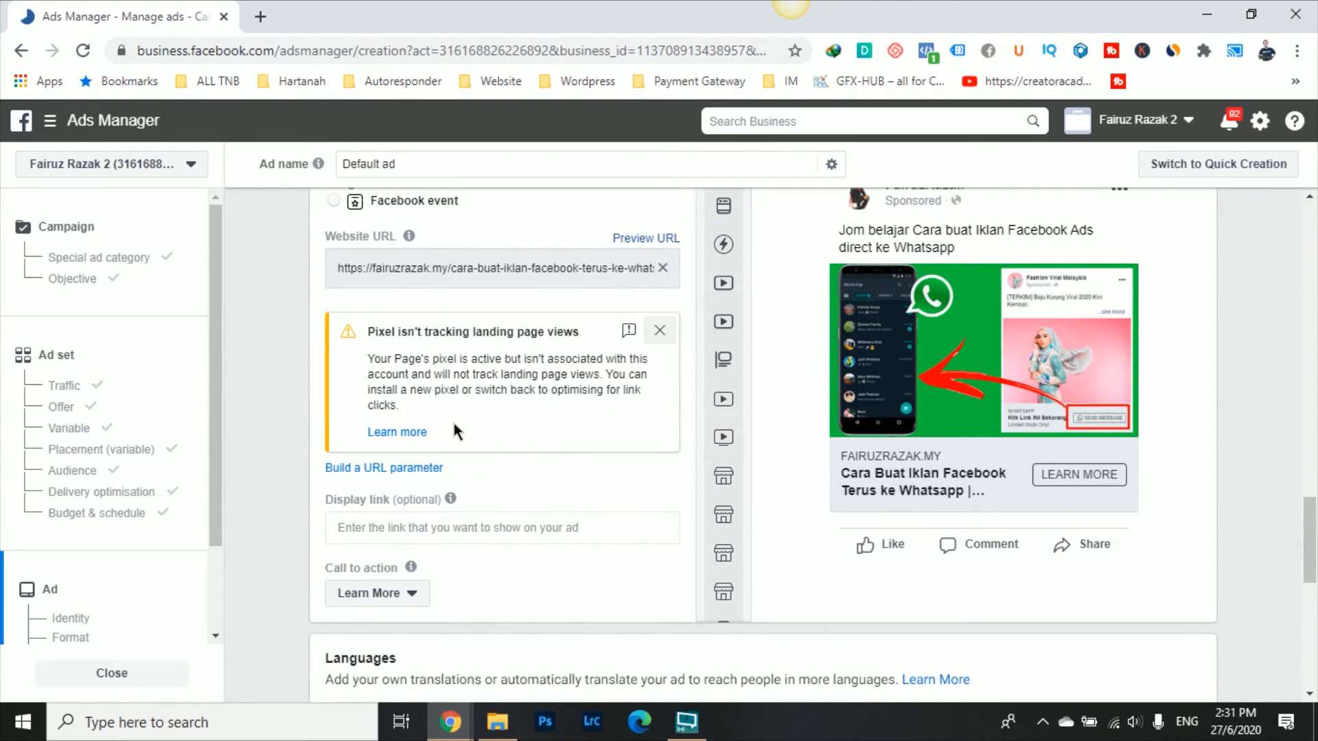
Step: Review the ad's destination, call to action, preview, languages and conversion tracking settings before publishing
scroll(537, 480, "down", 2)
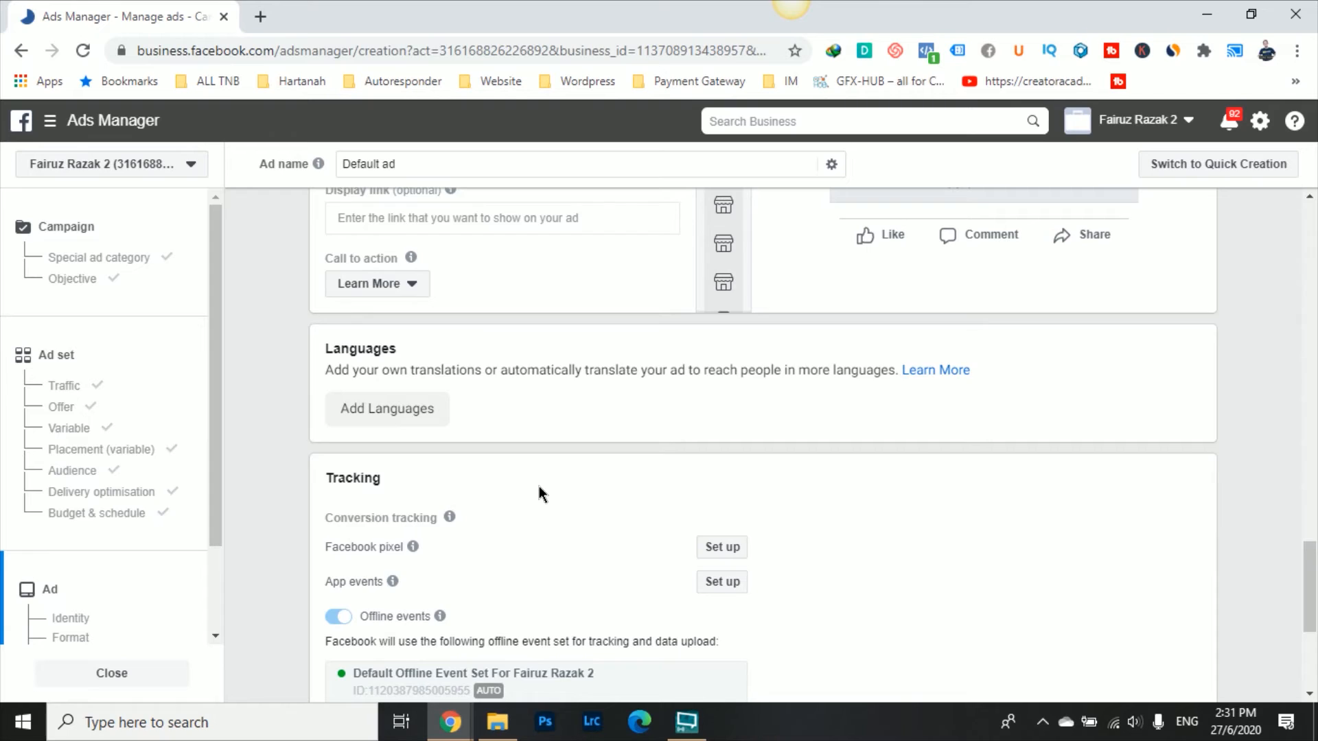
scroll(540, 488, "down", 5)
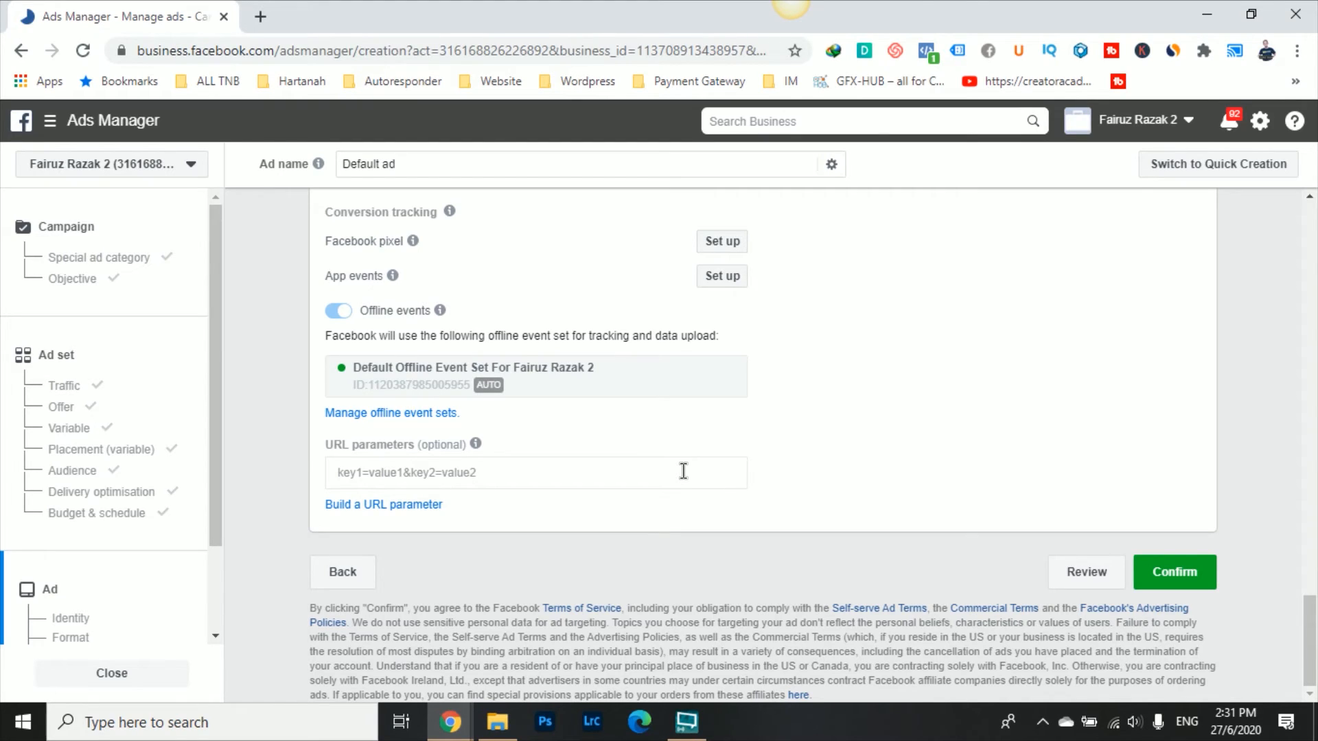
scroll(683, 471, "up", 5)
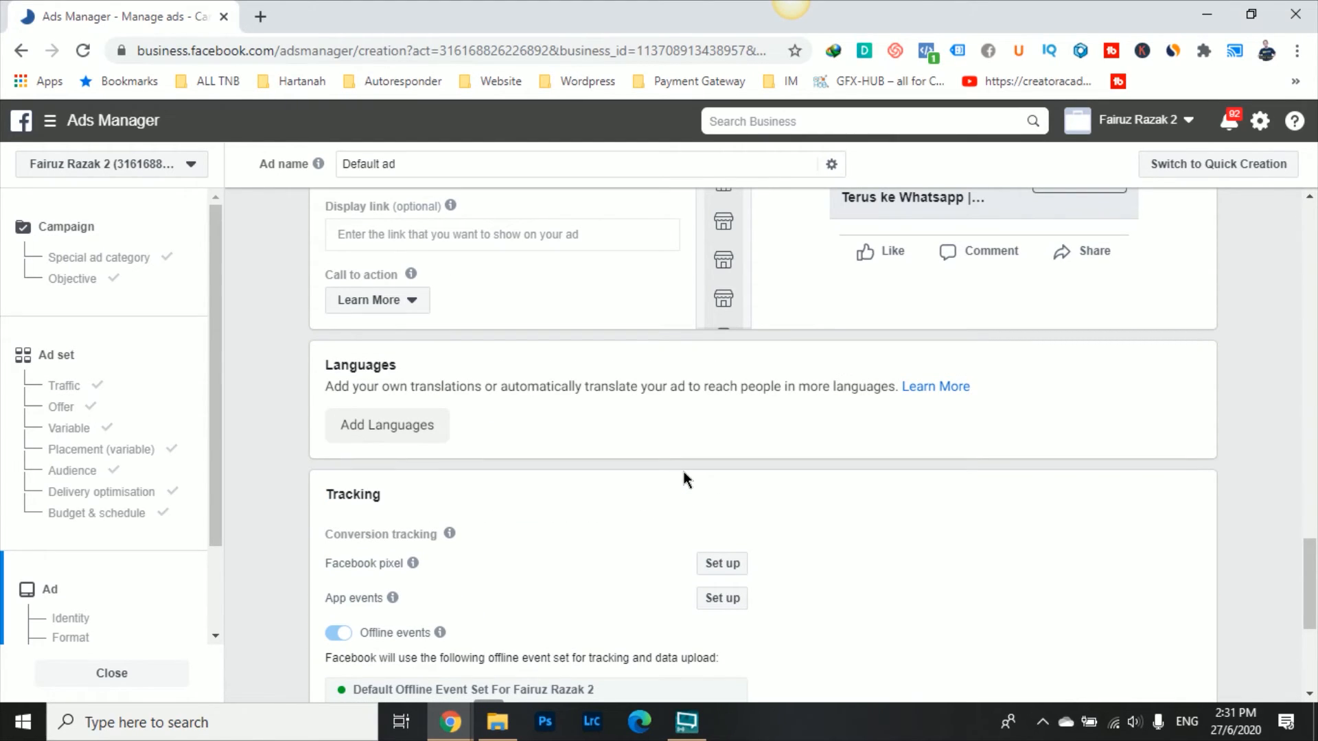
scroll(682, 467, "up", 5)
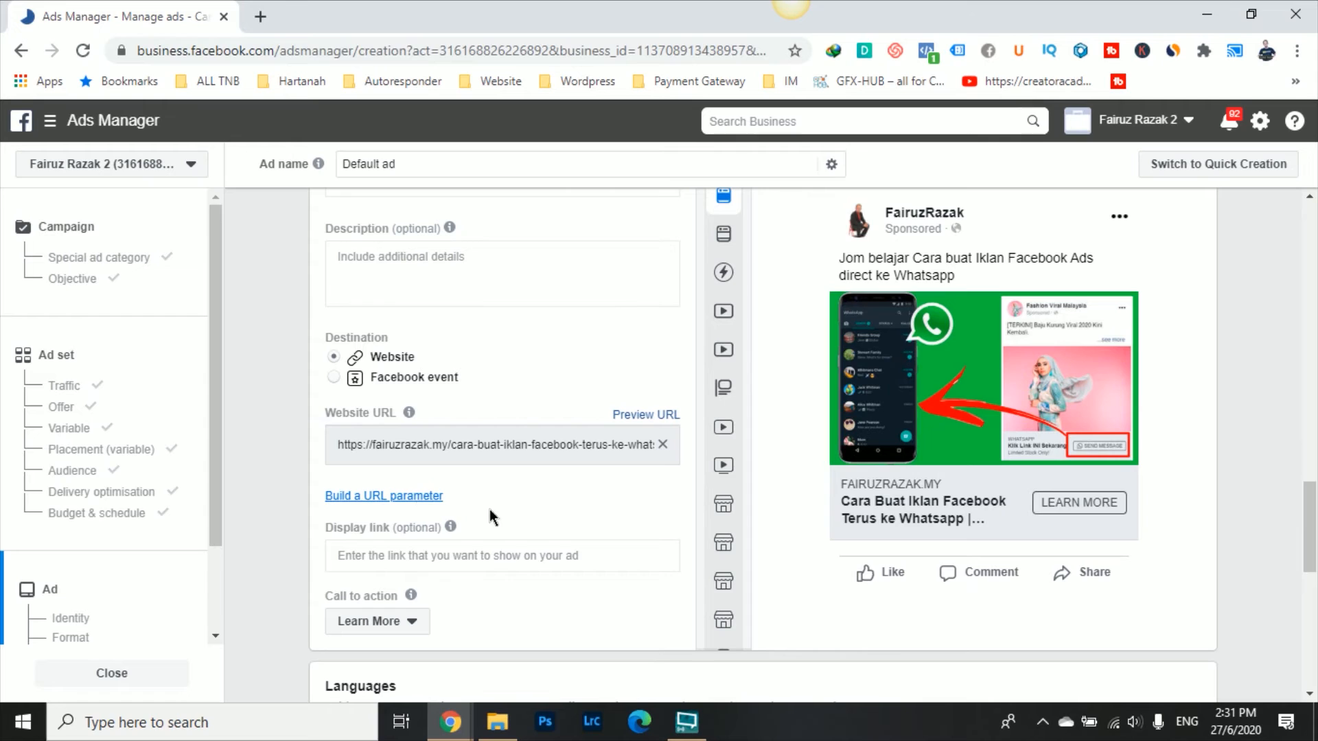
scroll(644, 488, "down", 9)
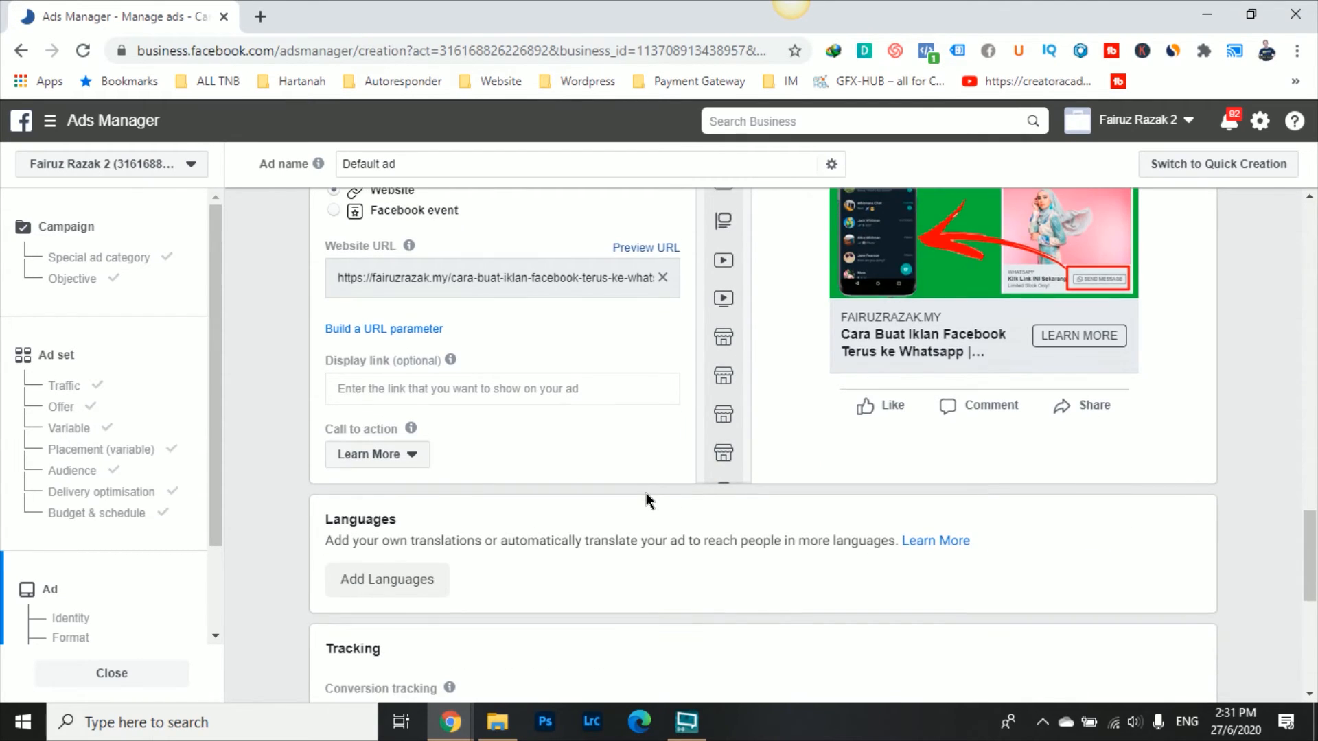
scroll(646, 500, "down", 1)
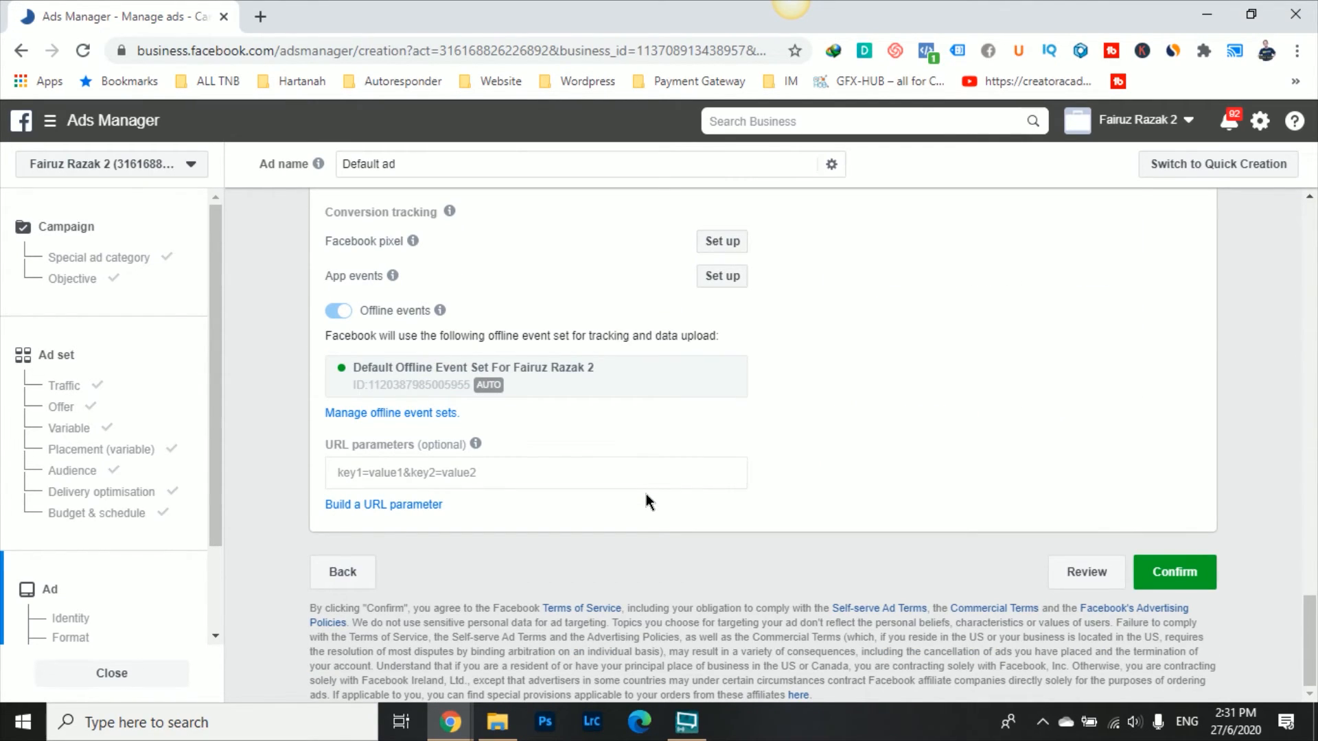
scroll(645, 493, "up", 10)
mouse_move(366, 412)
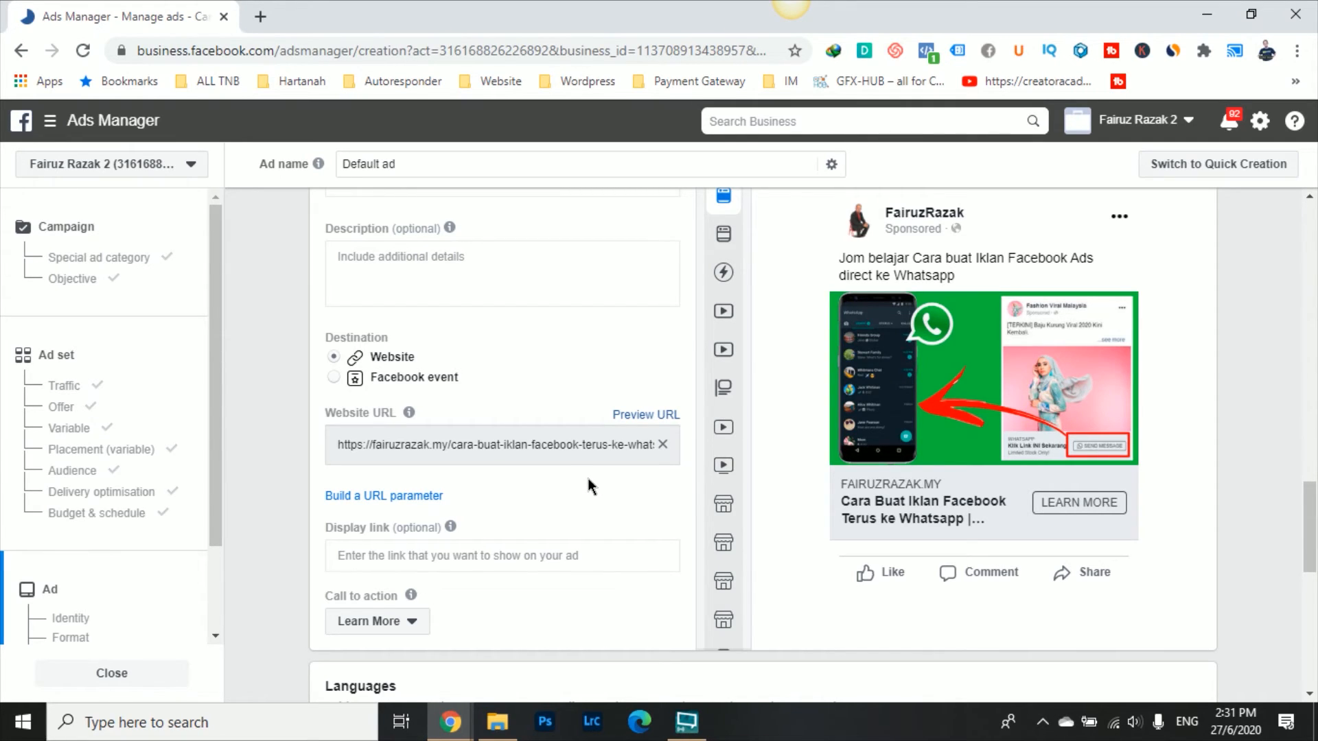
scroll(632, 492, "down", 10)
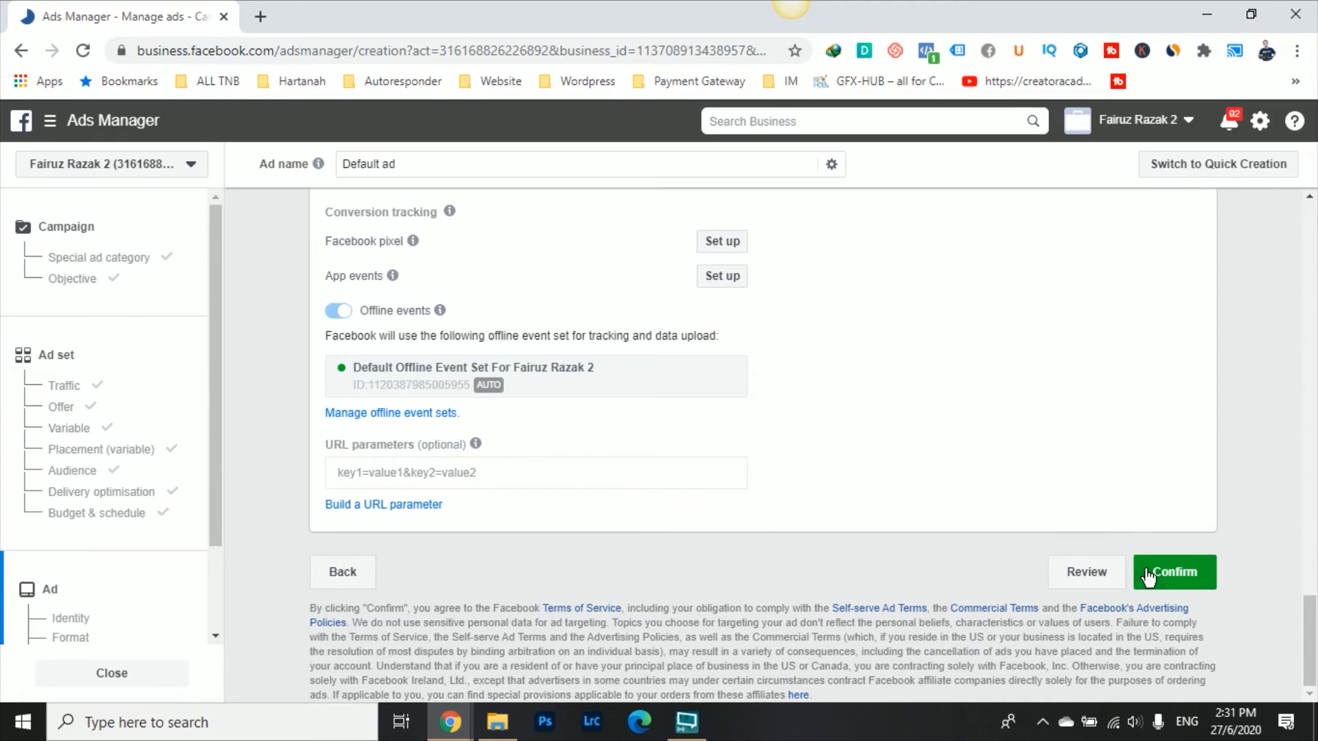
scroll(965, 480, "up", 2)
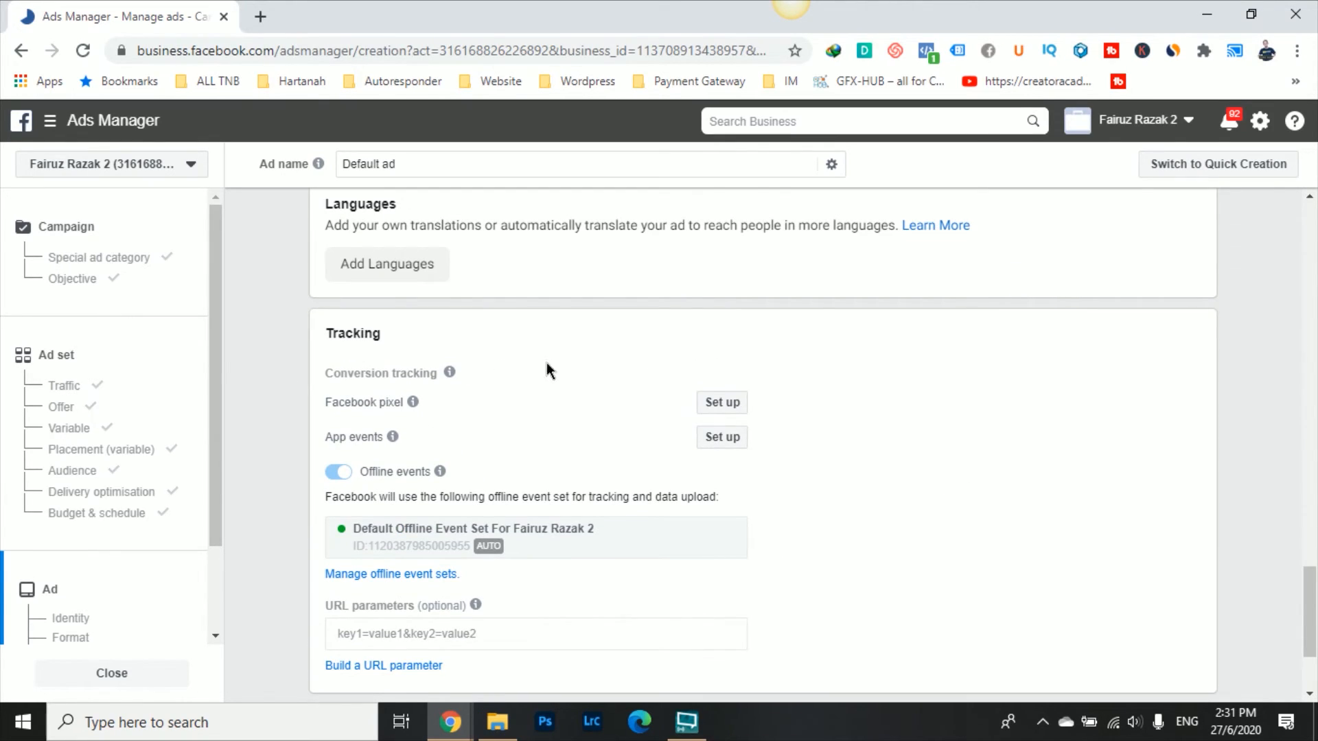
mouse_move(411, 402)
Step: Confirm and publish the A/B test campaign, and close the additional information question about politics and issues of national importance
scroll(1260, 579, "down", 2)
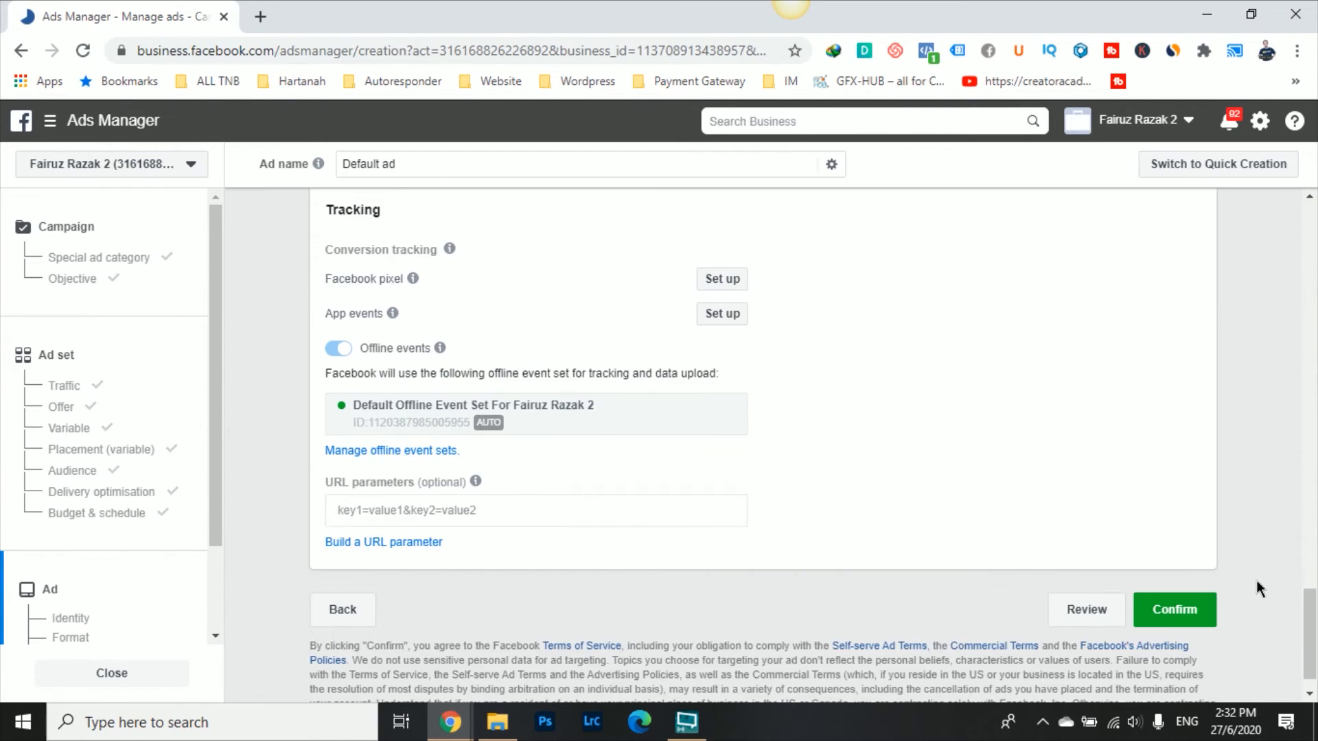
left_click(1193, 582)
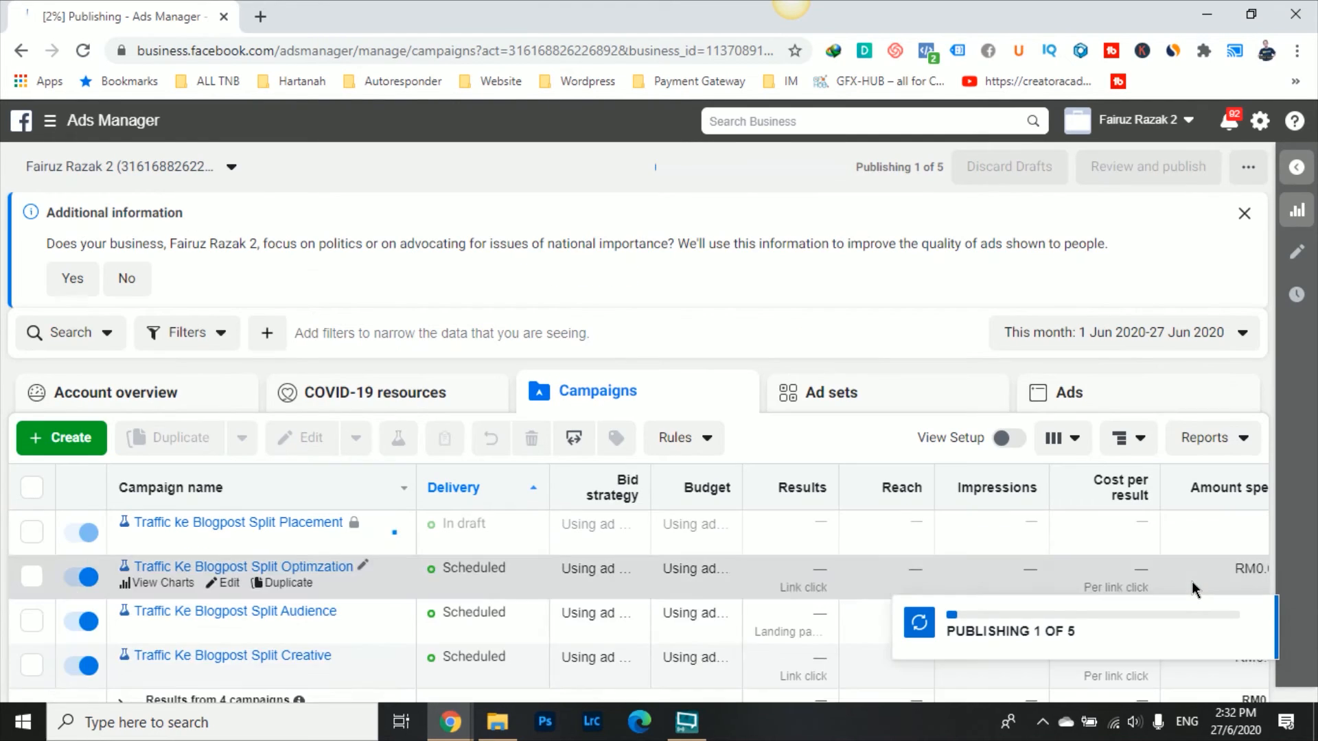
scroll(488, 506, "down", 1)
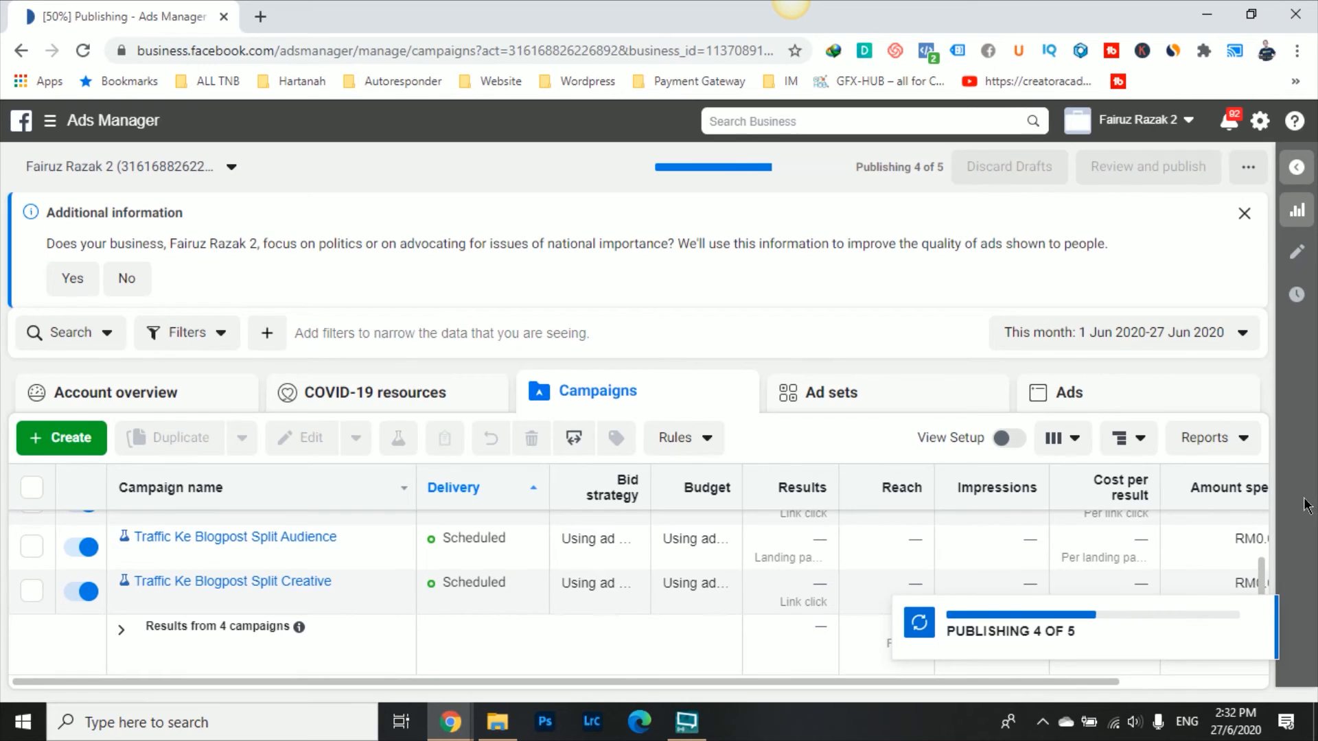
left_click(1244, 213)
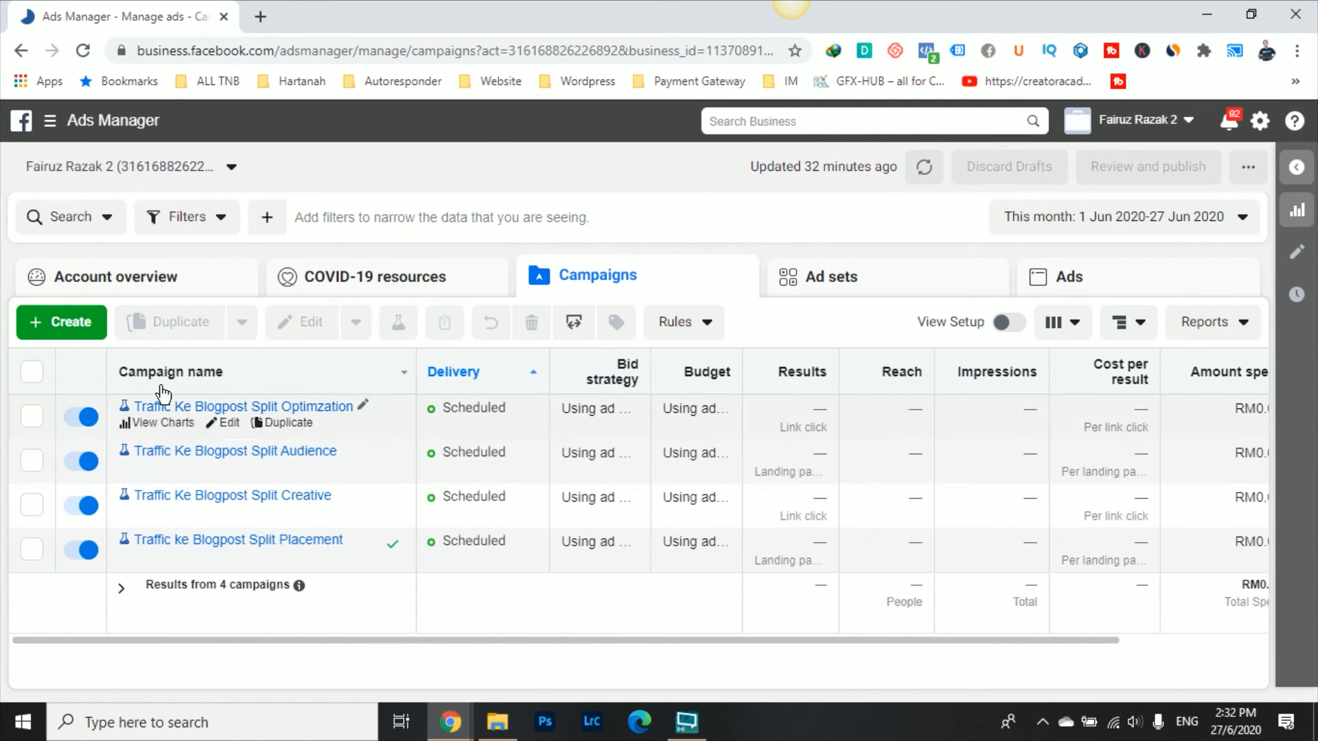
Step: Look at the ad sets of the "Traffic Ke Blogpost Split Optimzation" campaign and return to the campaign list
left_click(35, 420)
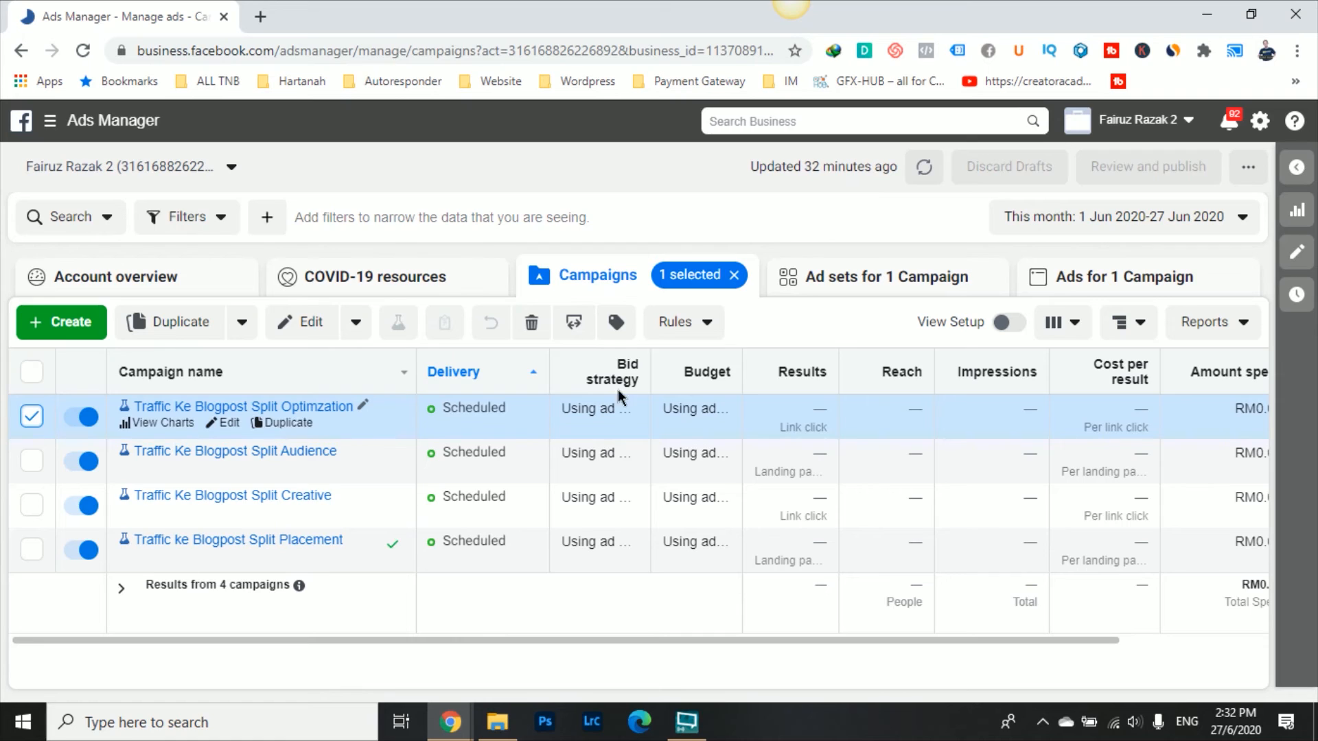
left_click(850, 283)
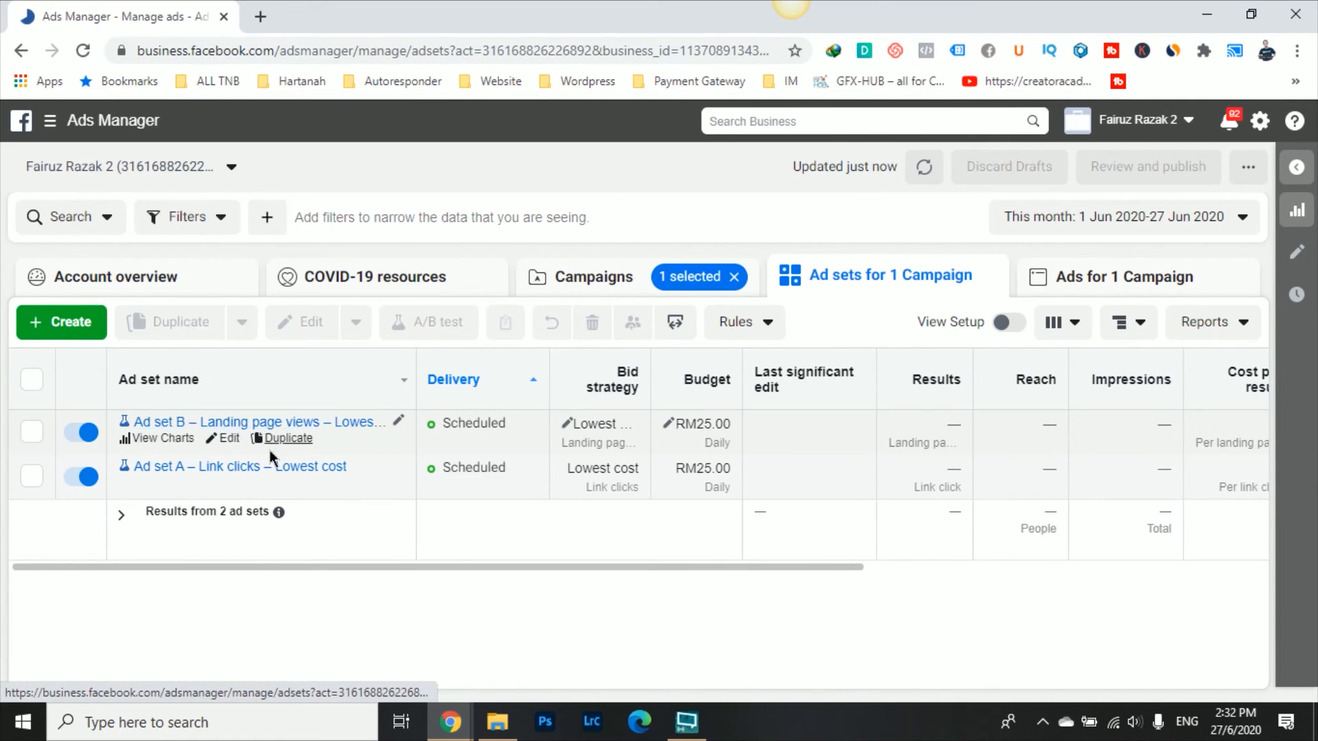
left_click(593, 291)
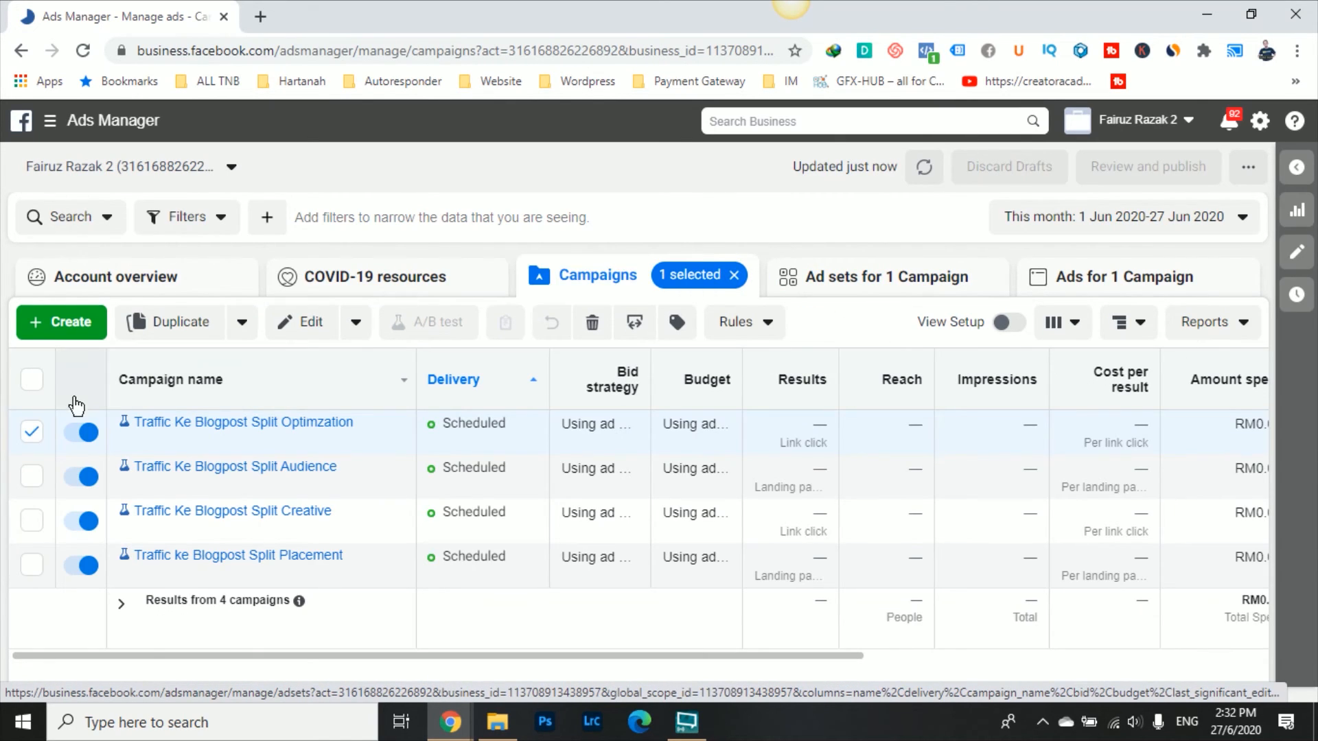
Step: Select only the "Traffic Ke Blogpost Split Audience" campaign, look at its ad sets and return to the campaign list
left_click(31, 431)
left_click(32, 478)
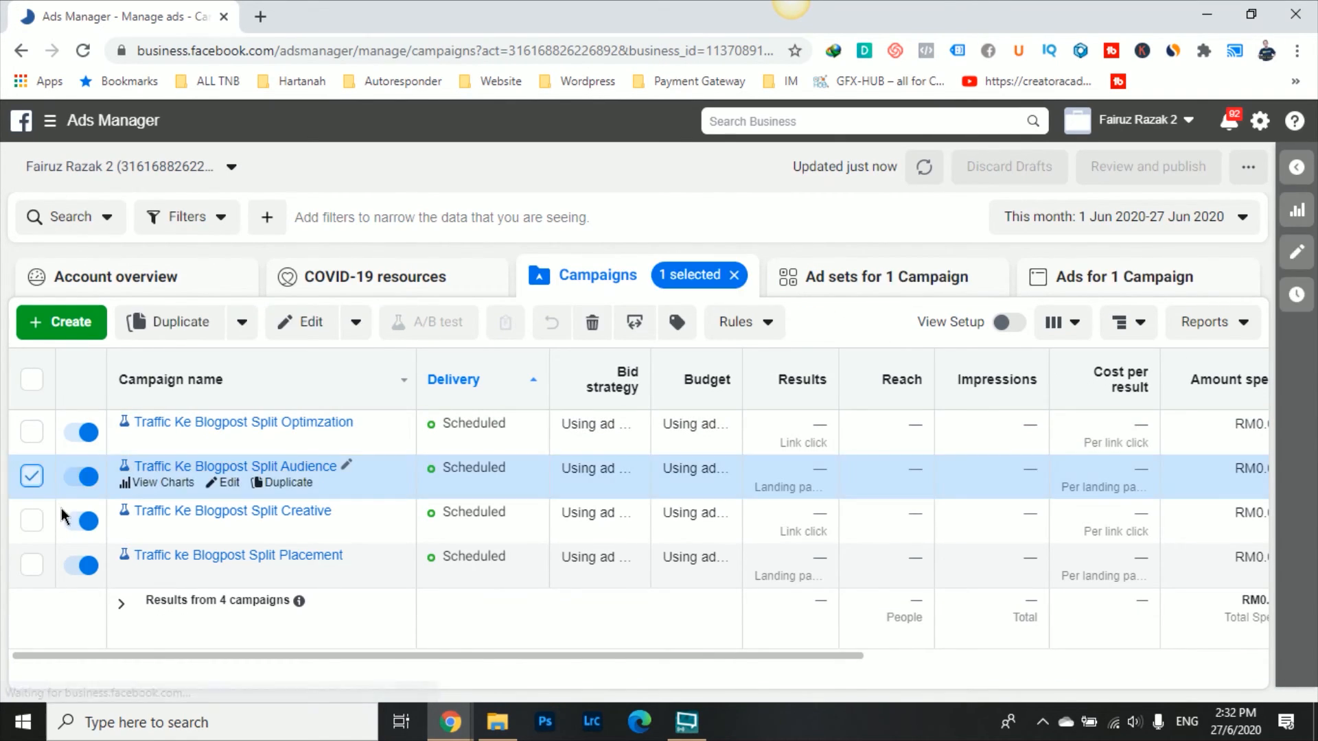
left_click(868, 289)
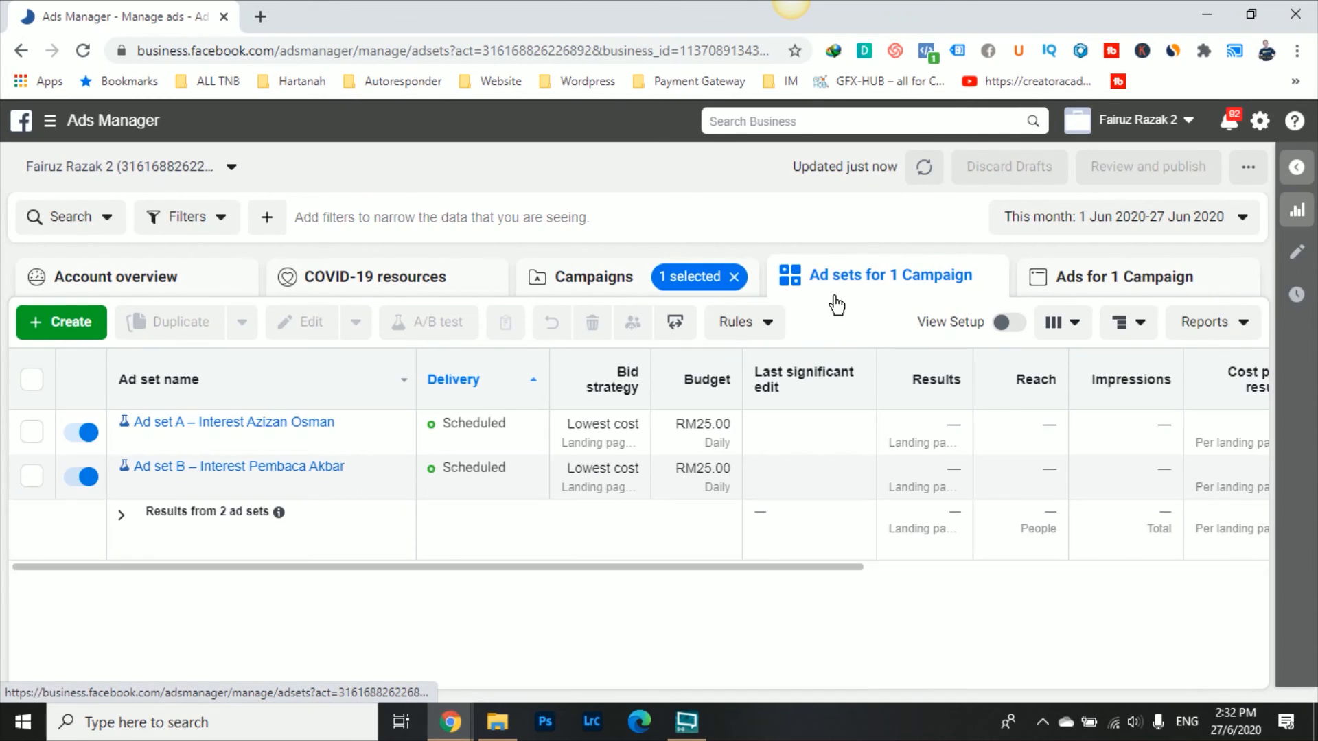
mouse_move(274, 443)
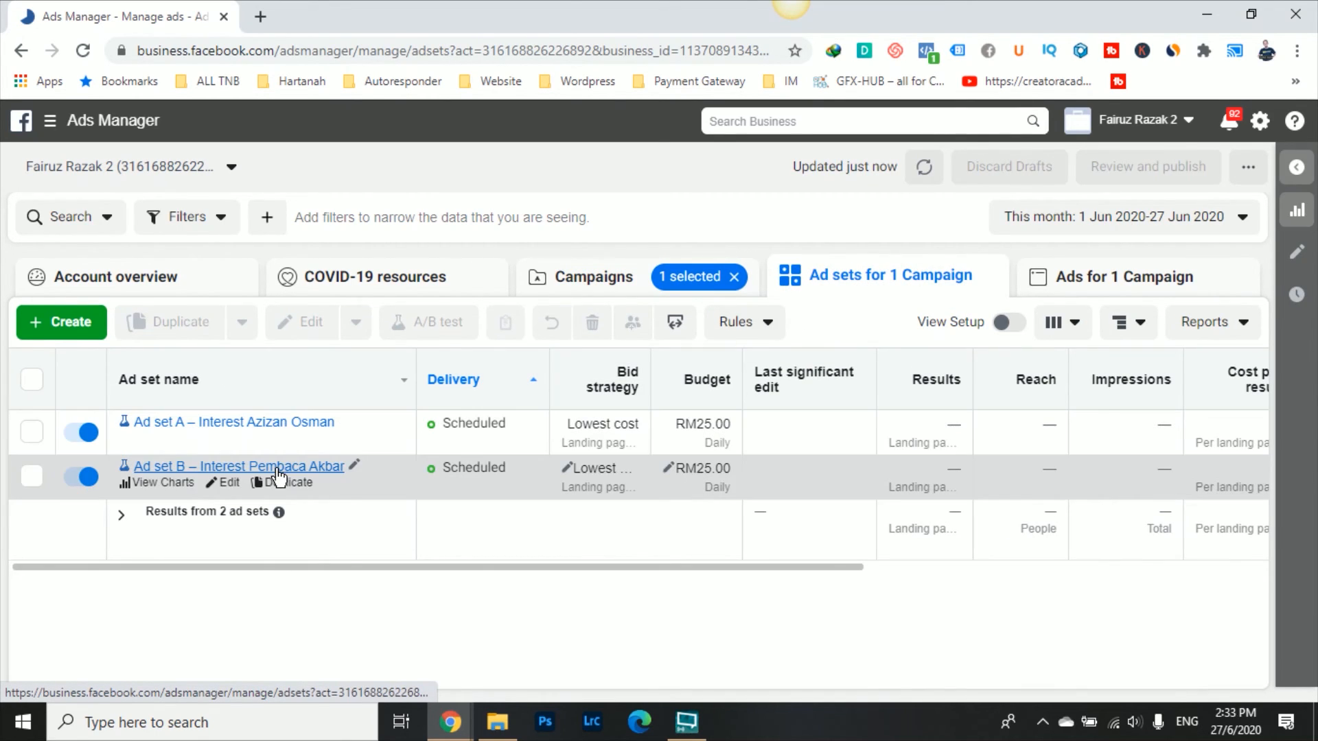
left_click(613, 293)
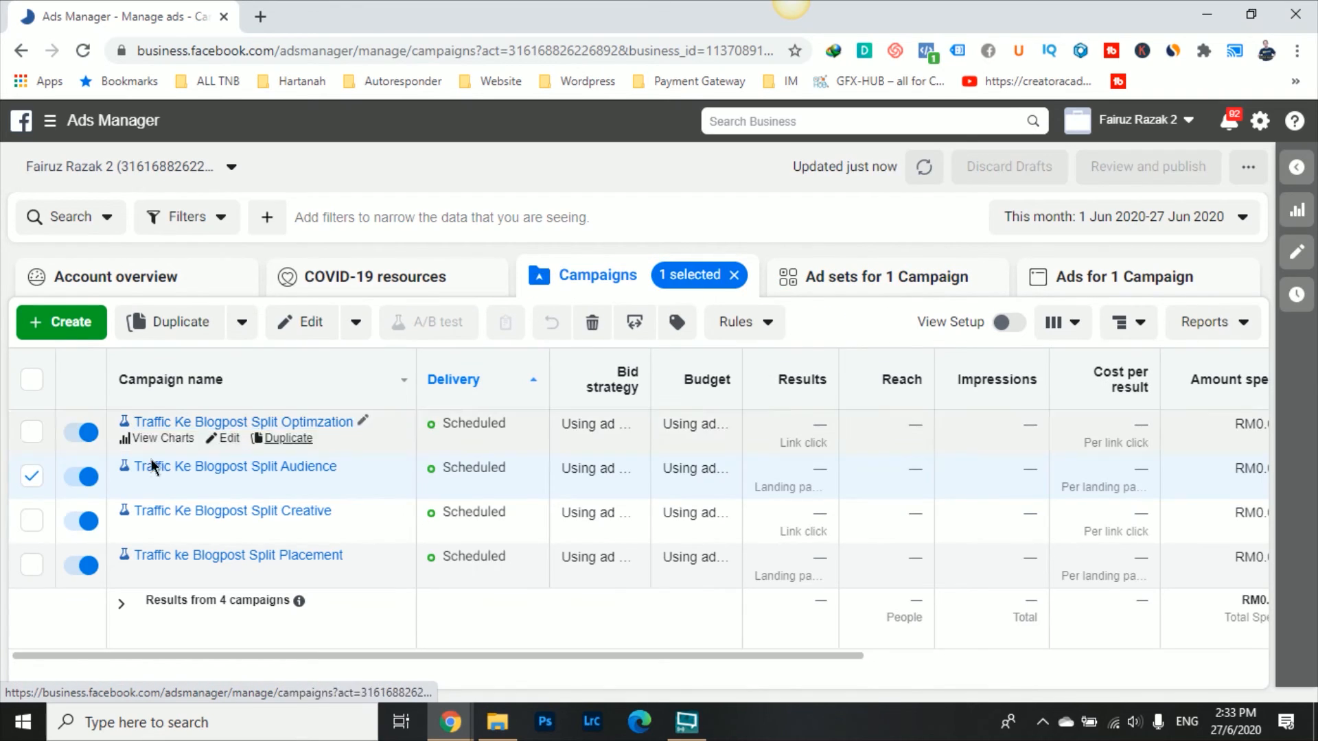
Step: Look at the ad sets and ads of the "Traffic Ke Blogpost Split Creative" campaign, and return to the campaign list
left_click(31, 520)
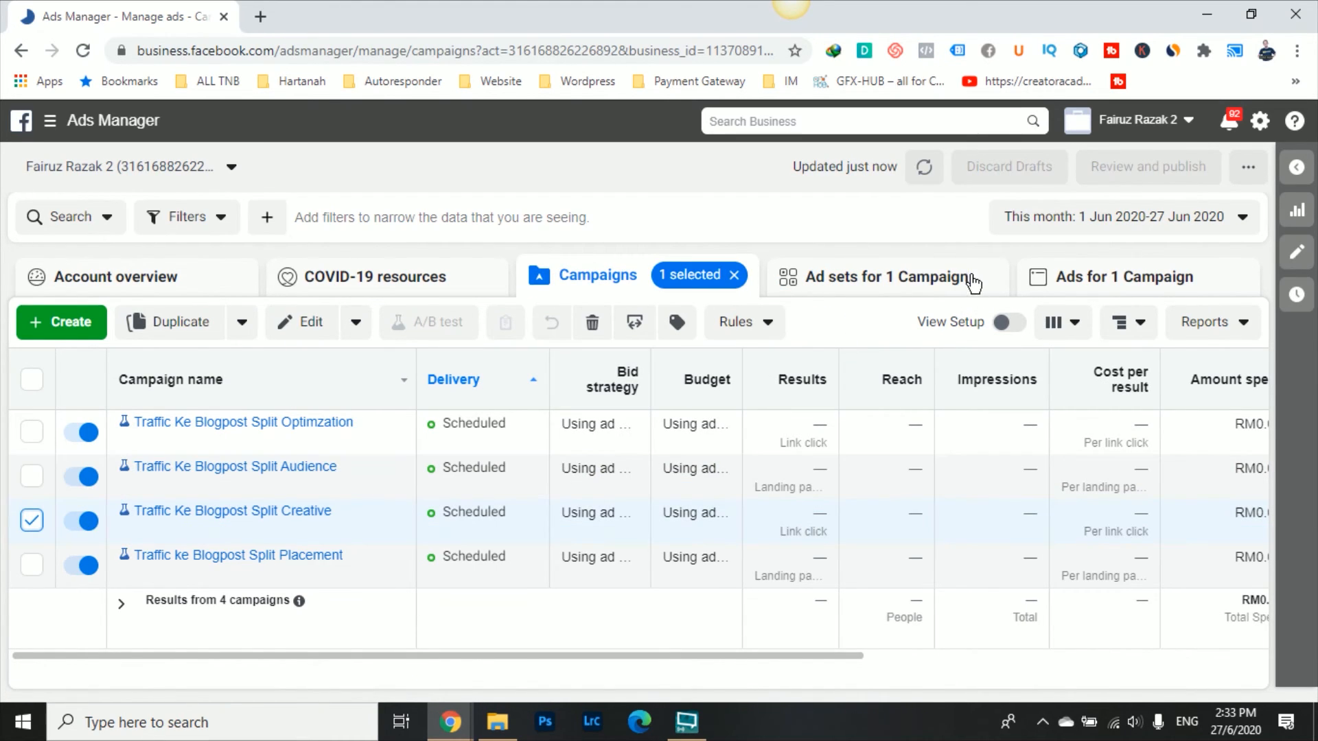
left_click(897, 292)
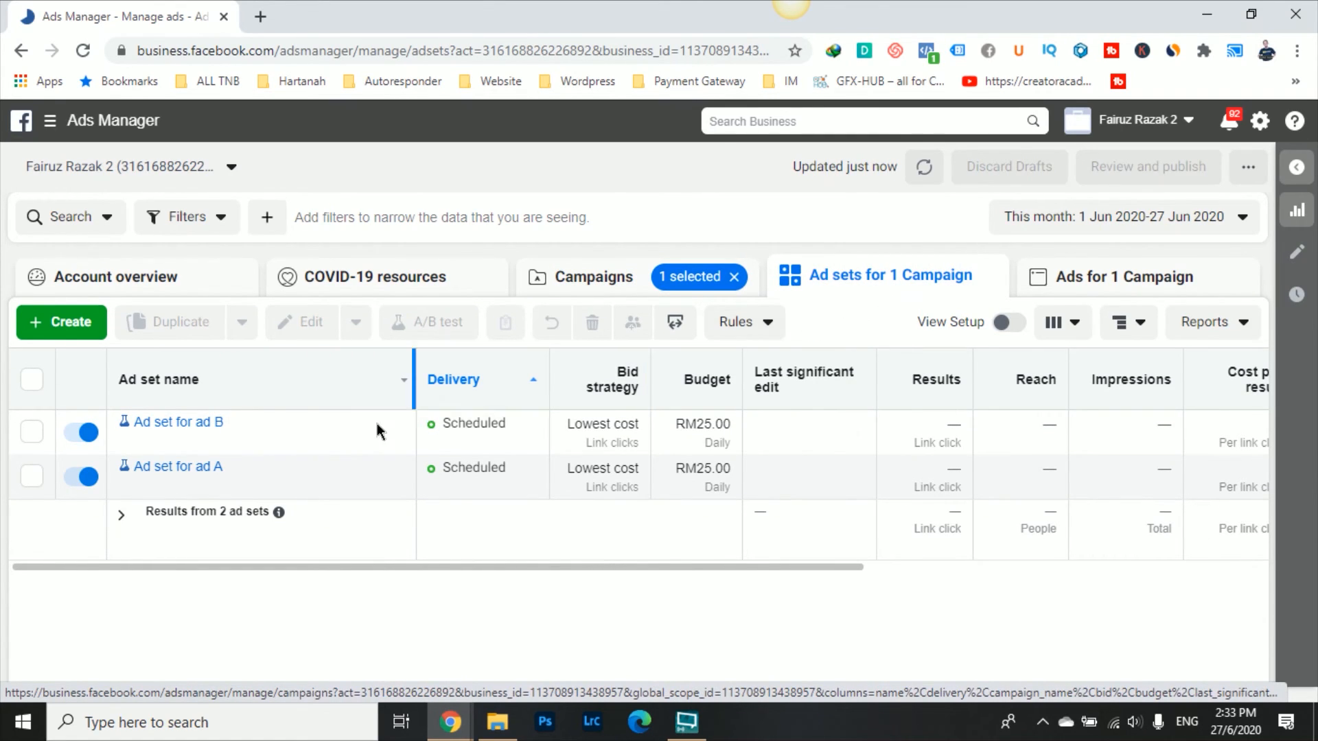
left_click(1115, 274)
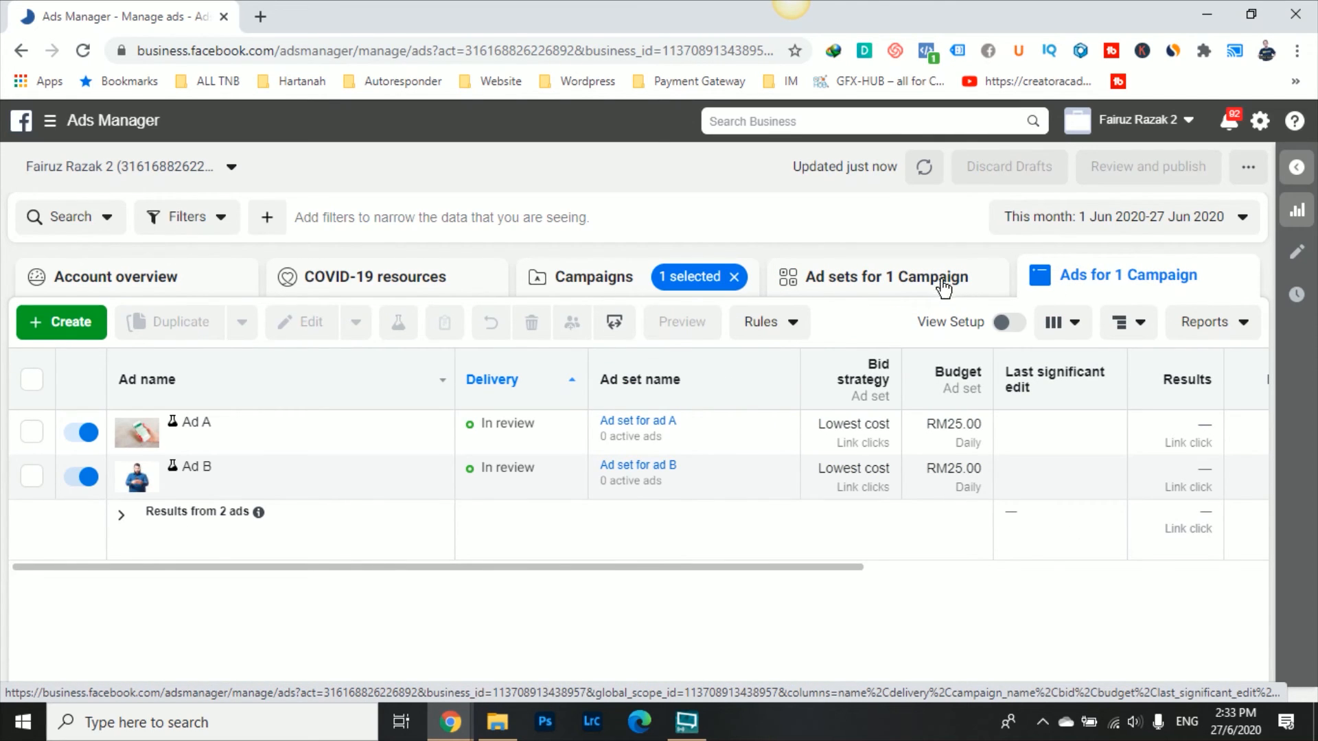
left_click(922, 277)
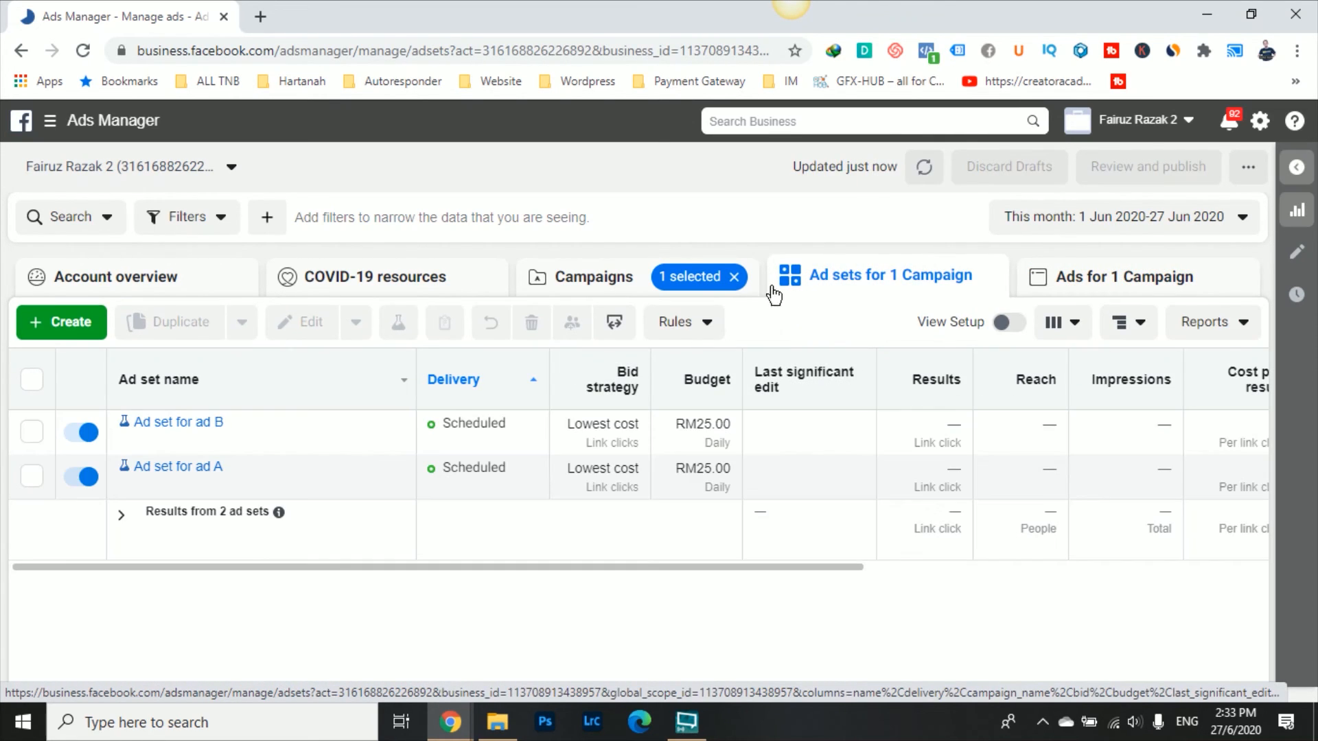
left_click(613, 281)
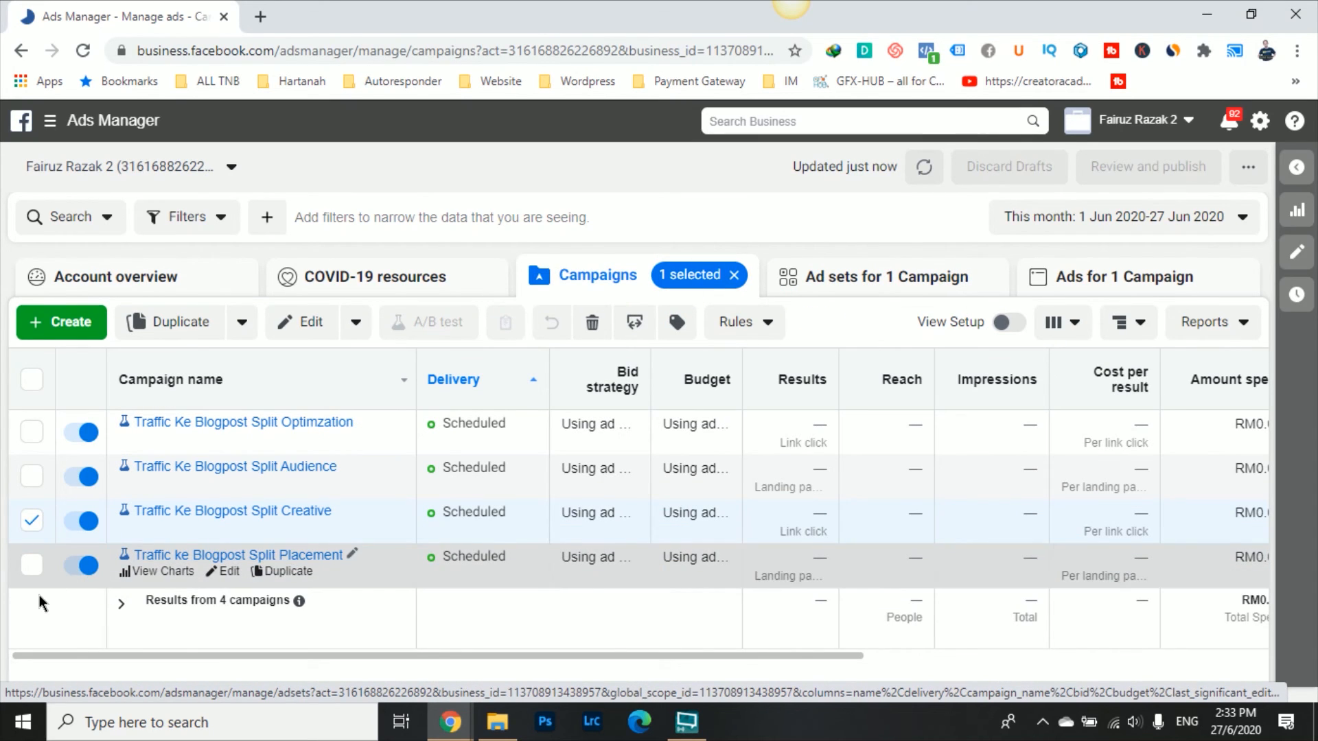
Step: Select only the "Traffic ke Blogpost Split Placement" campaign, look at its ad sets and go back to the campaign list
left_click(32, 520)
left_click(28, 567)
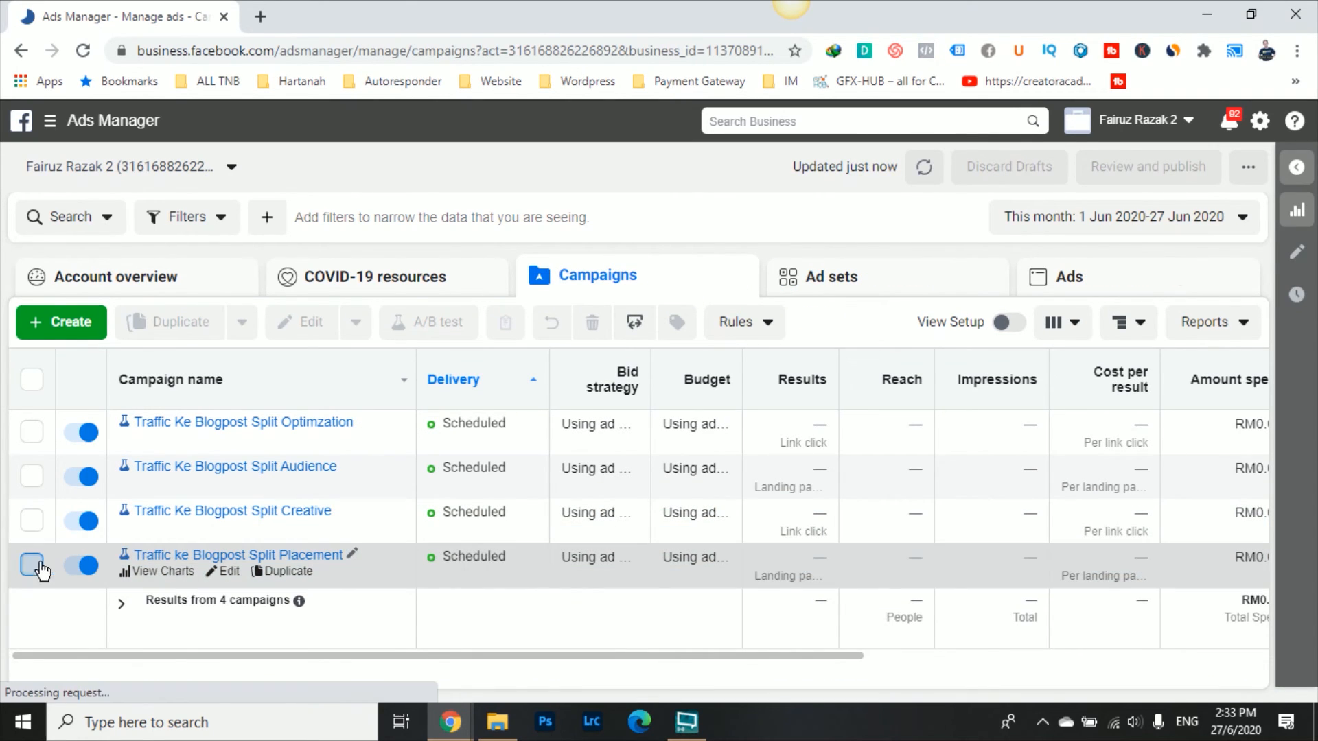
left_click(843, 281)
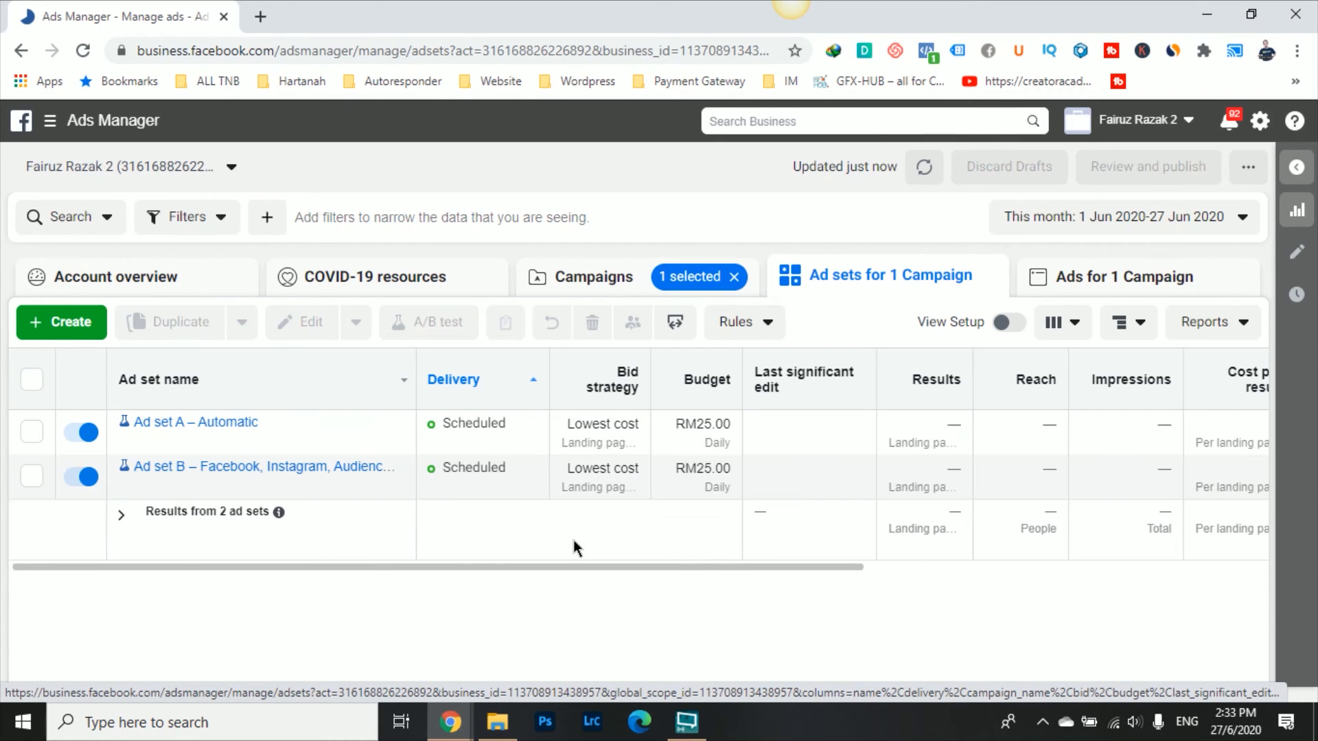
left_click(548, 300)
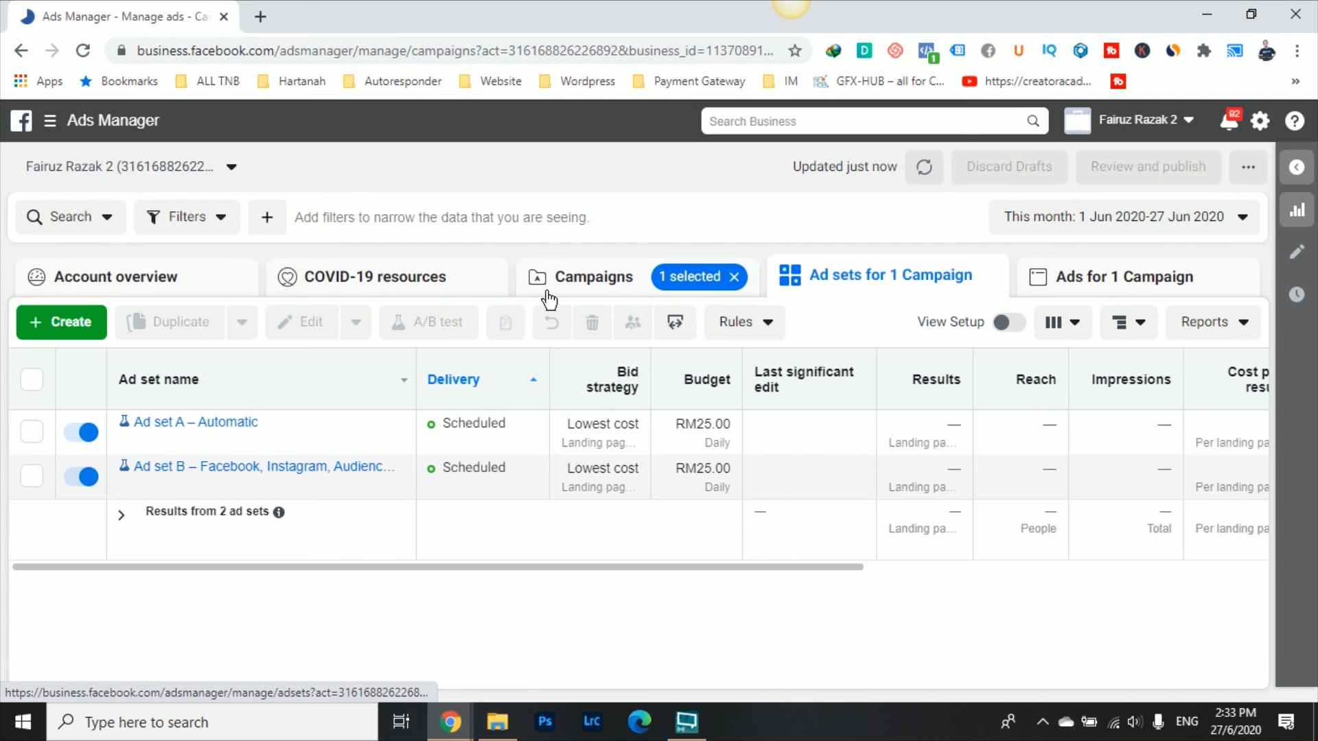